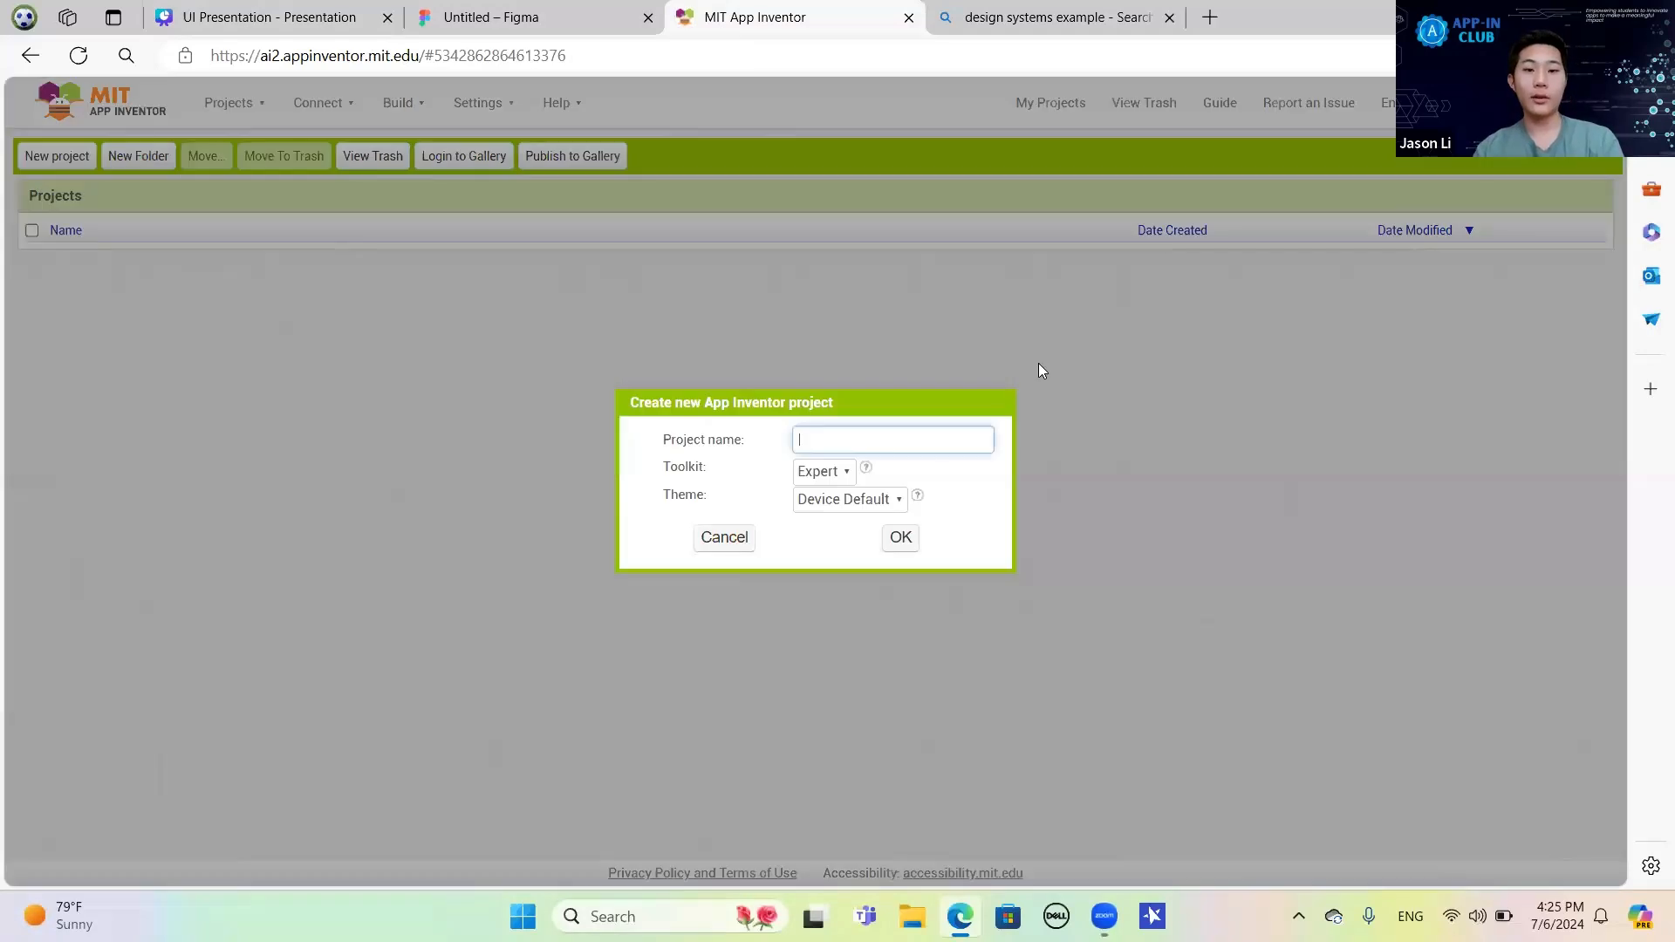
Create a new App Inventor project named "johig" with the Expert toolkit and Device Default theme.
text(johid)
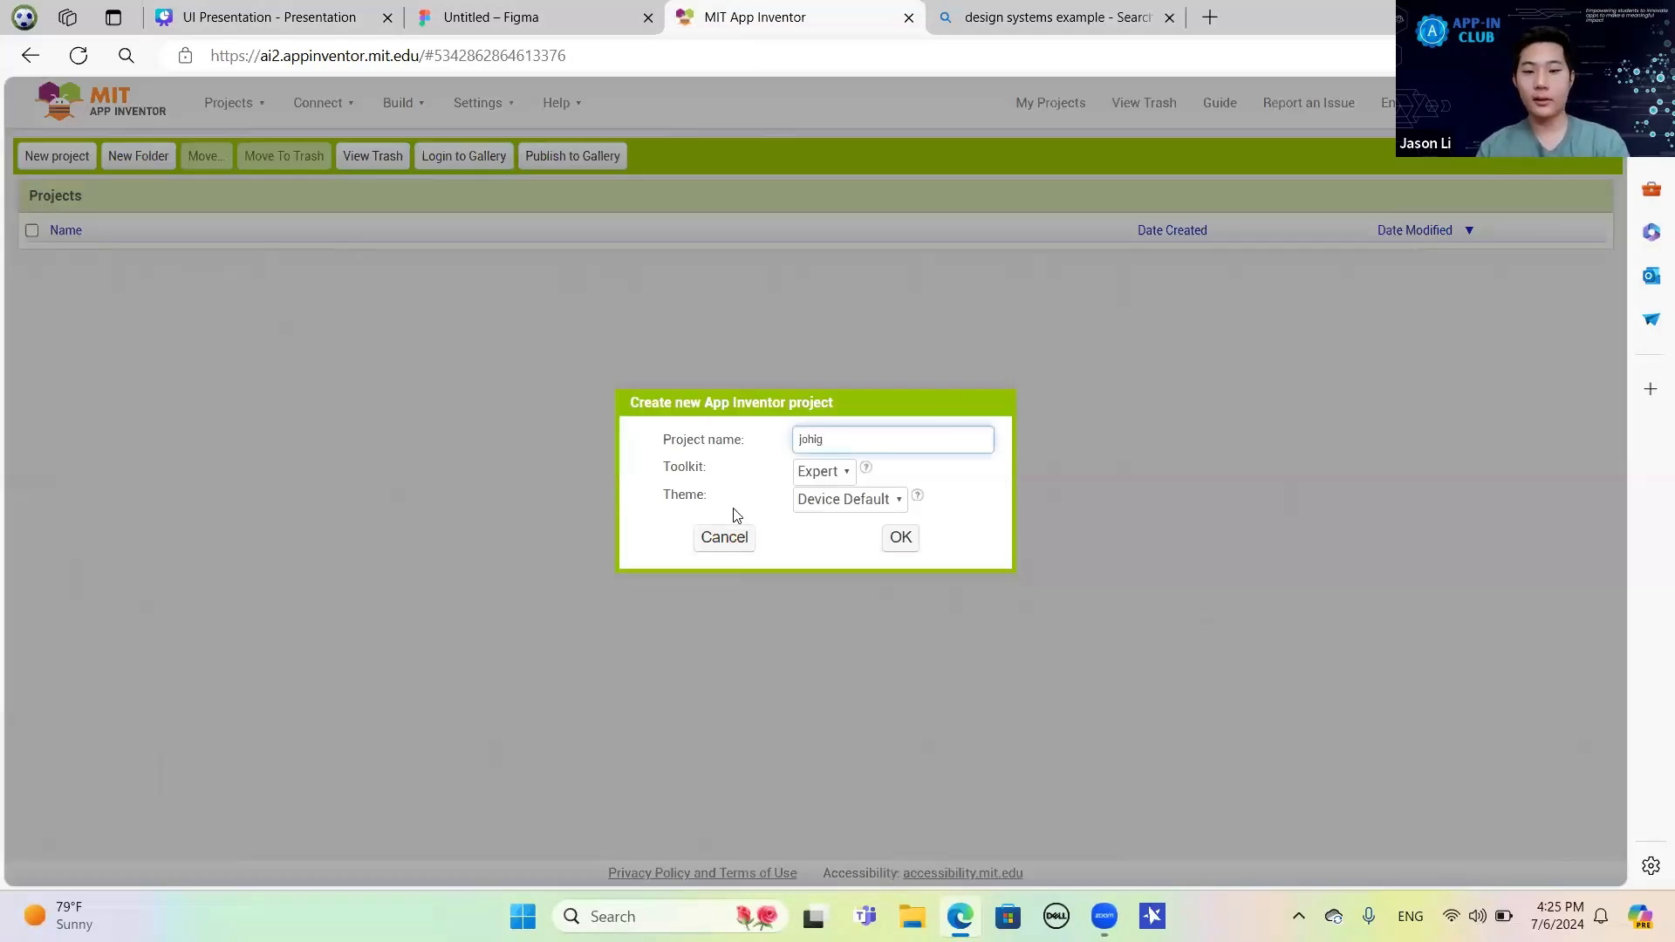
click(898, 538)
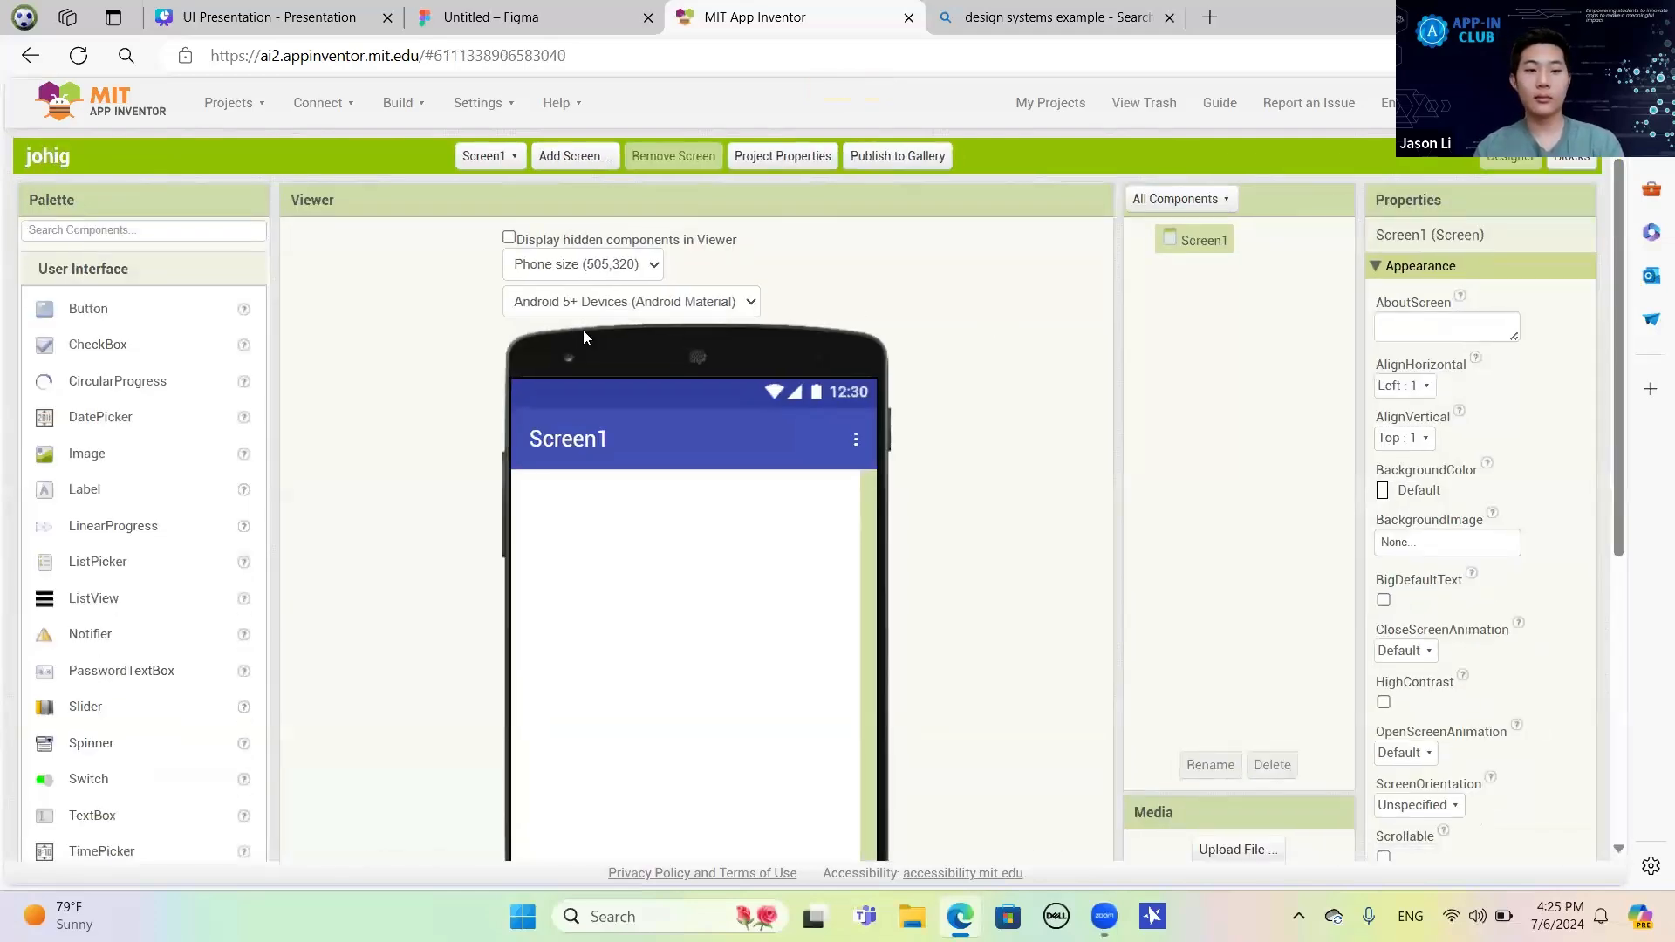
Review the preview size options and set the viewer's device preview to iOS 13 Devices.
click(640, 270)
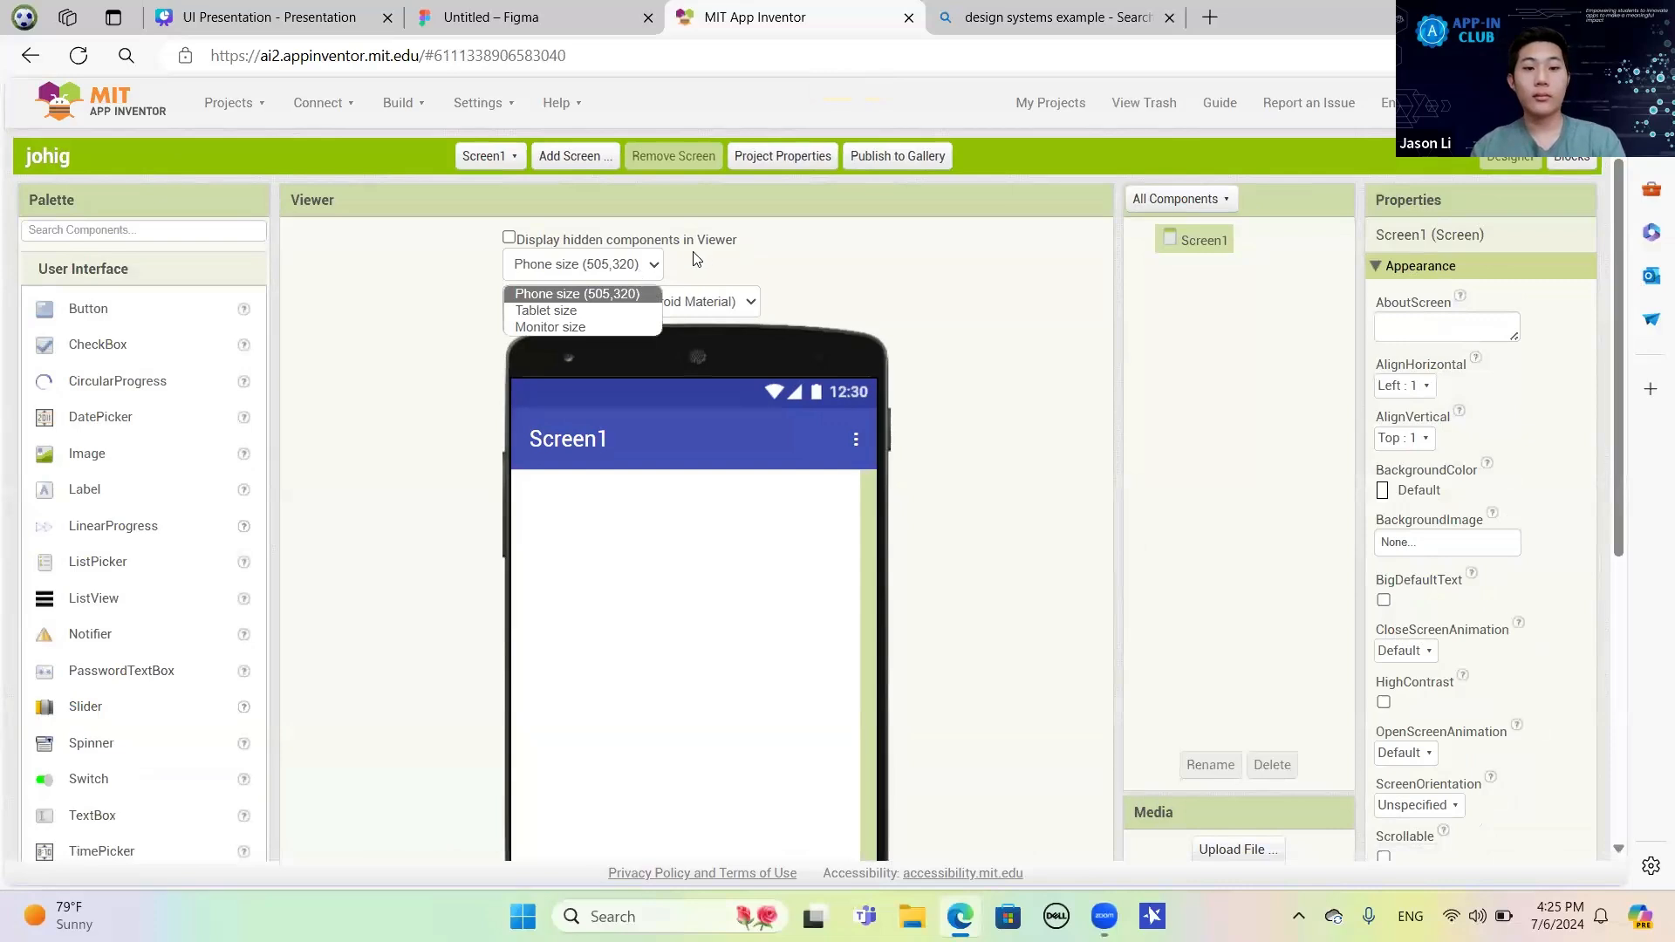
click(638, 261)
click(631, 259)
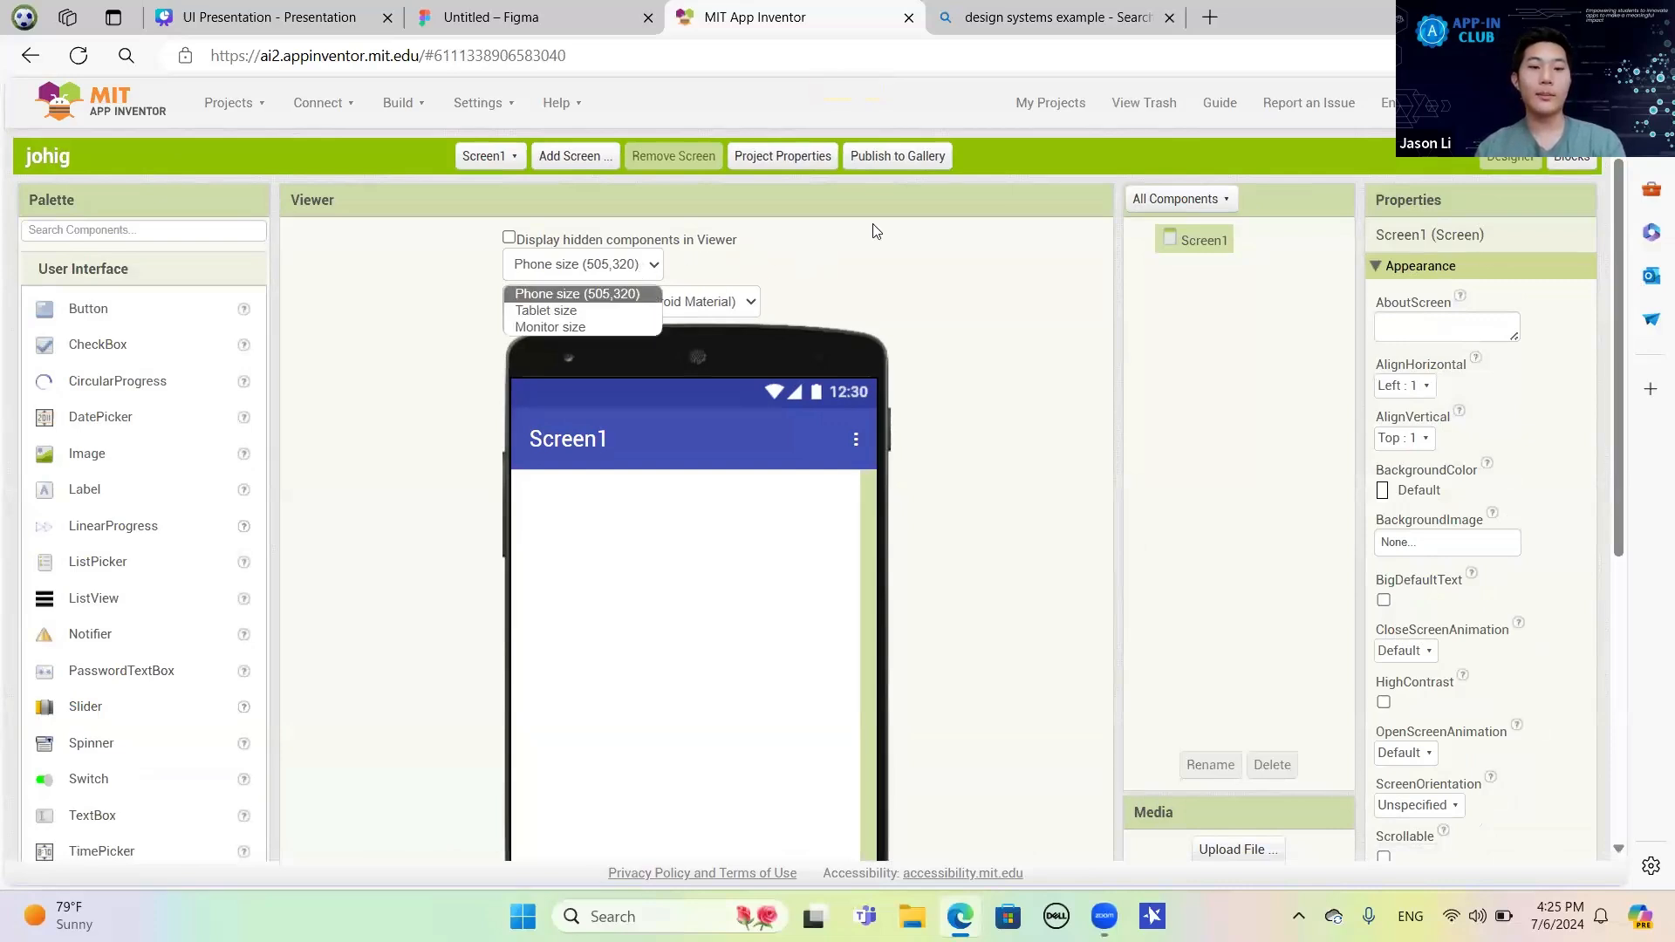
click(731, 302)
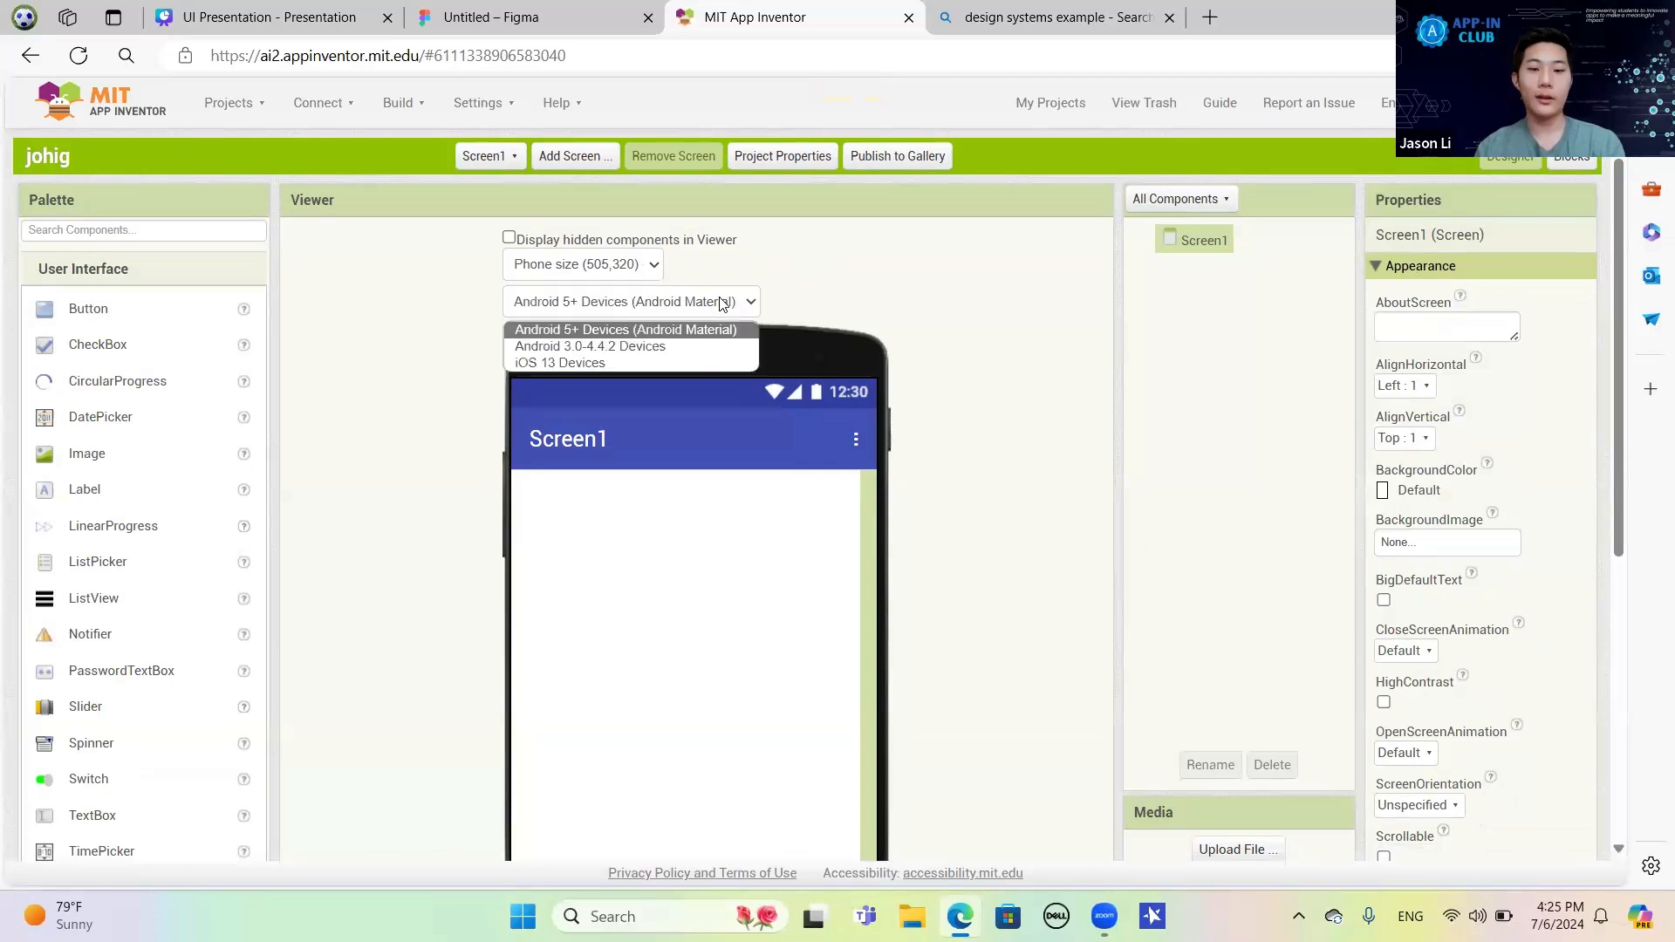
click(660, 357)
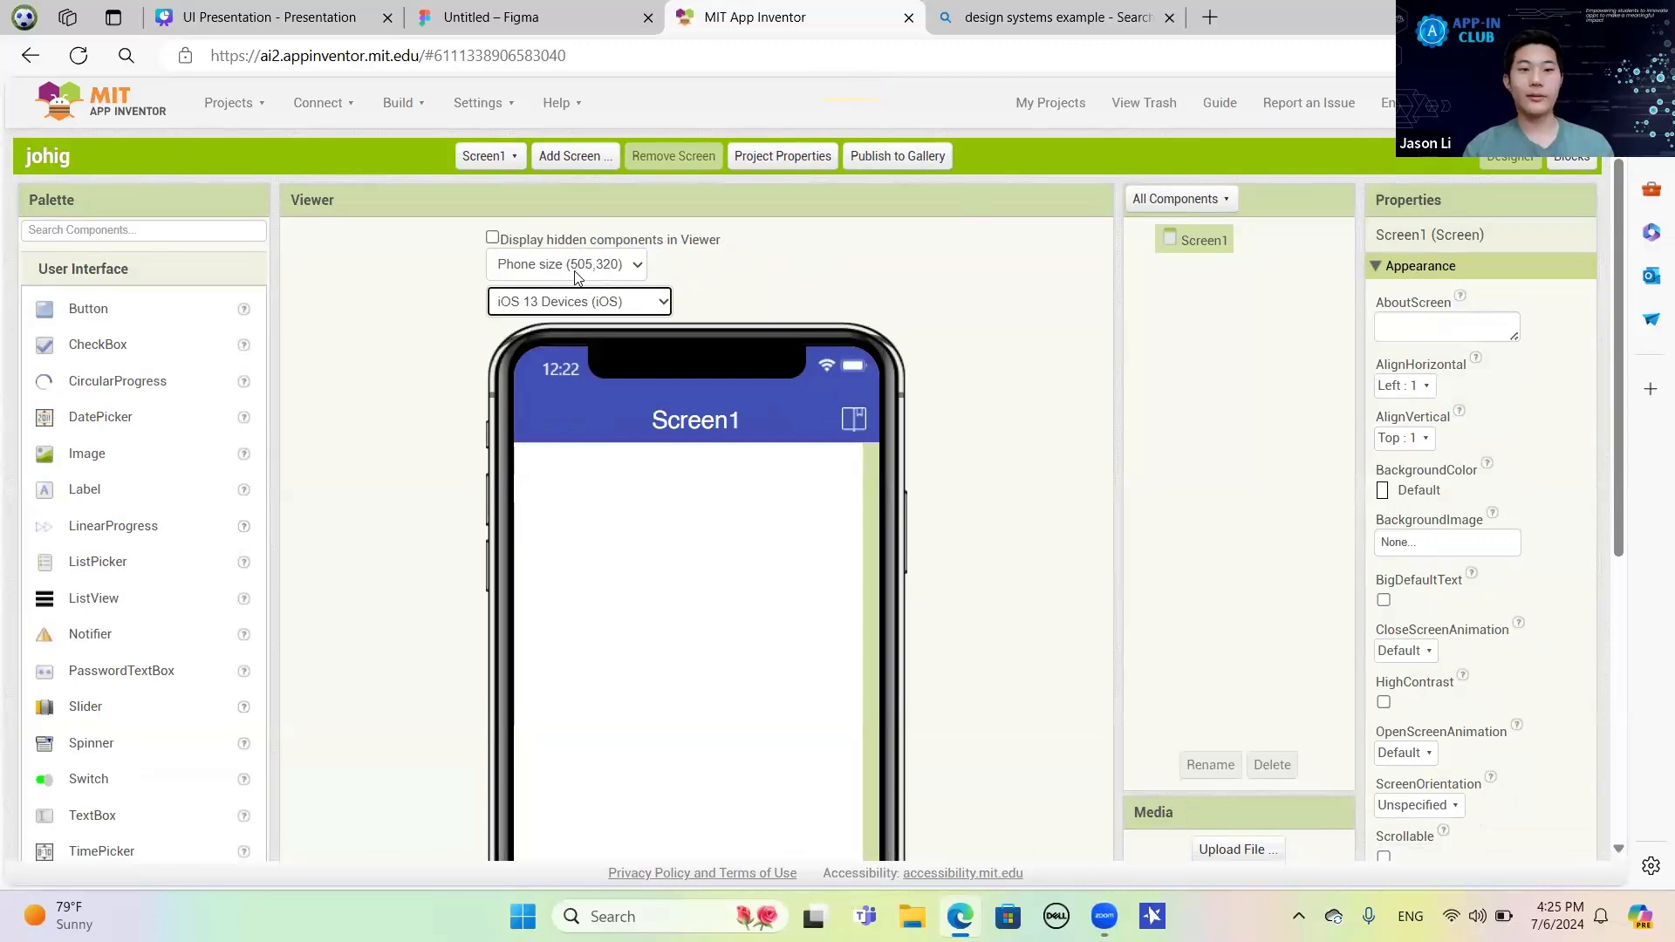
click(579, 301)
Switch to the Canva presentation and show slide 24, "Let's make a wireframe".
click(462, 17)
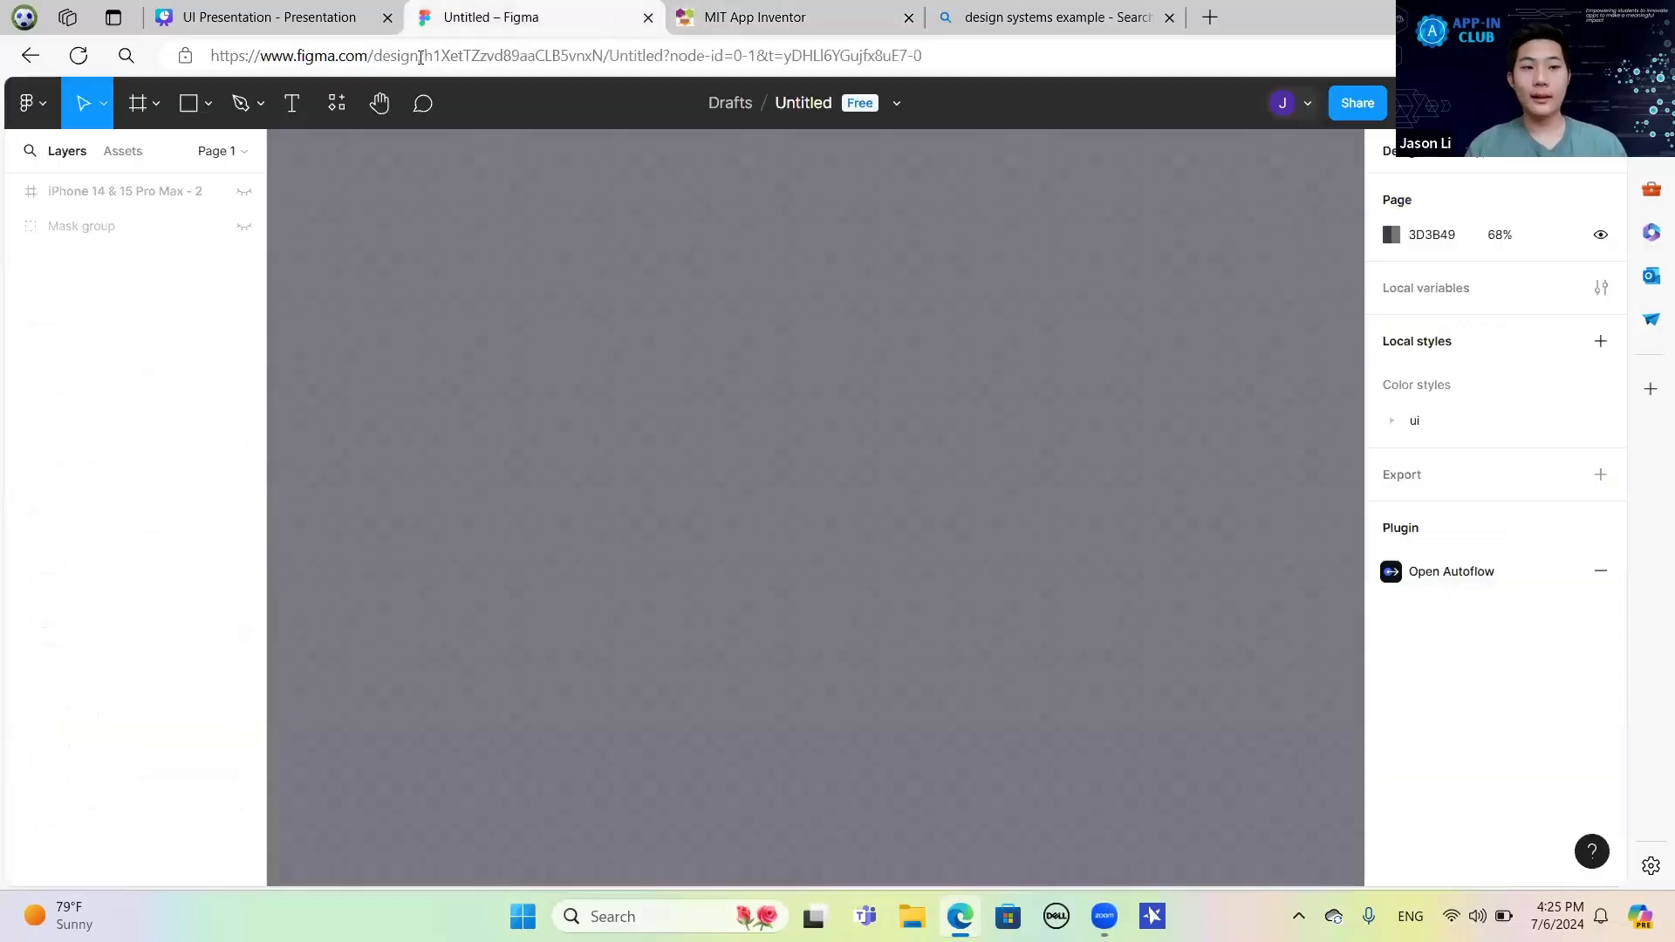
click(155, 106)
click(259, 10)
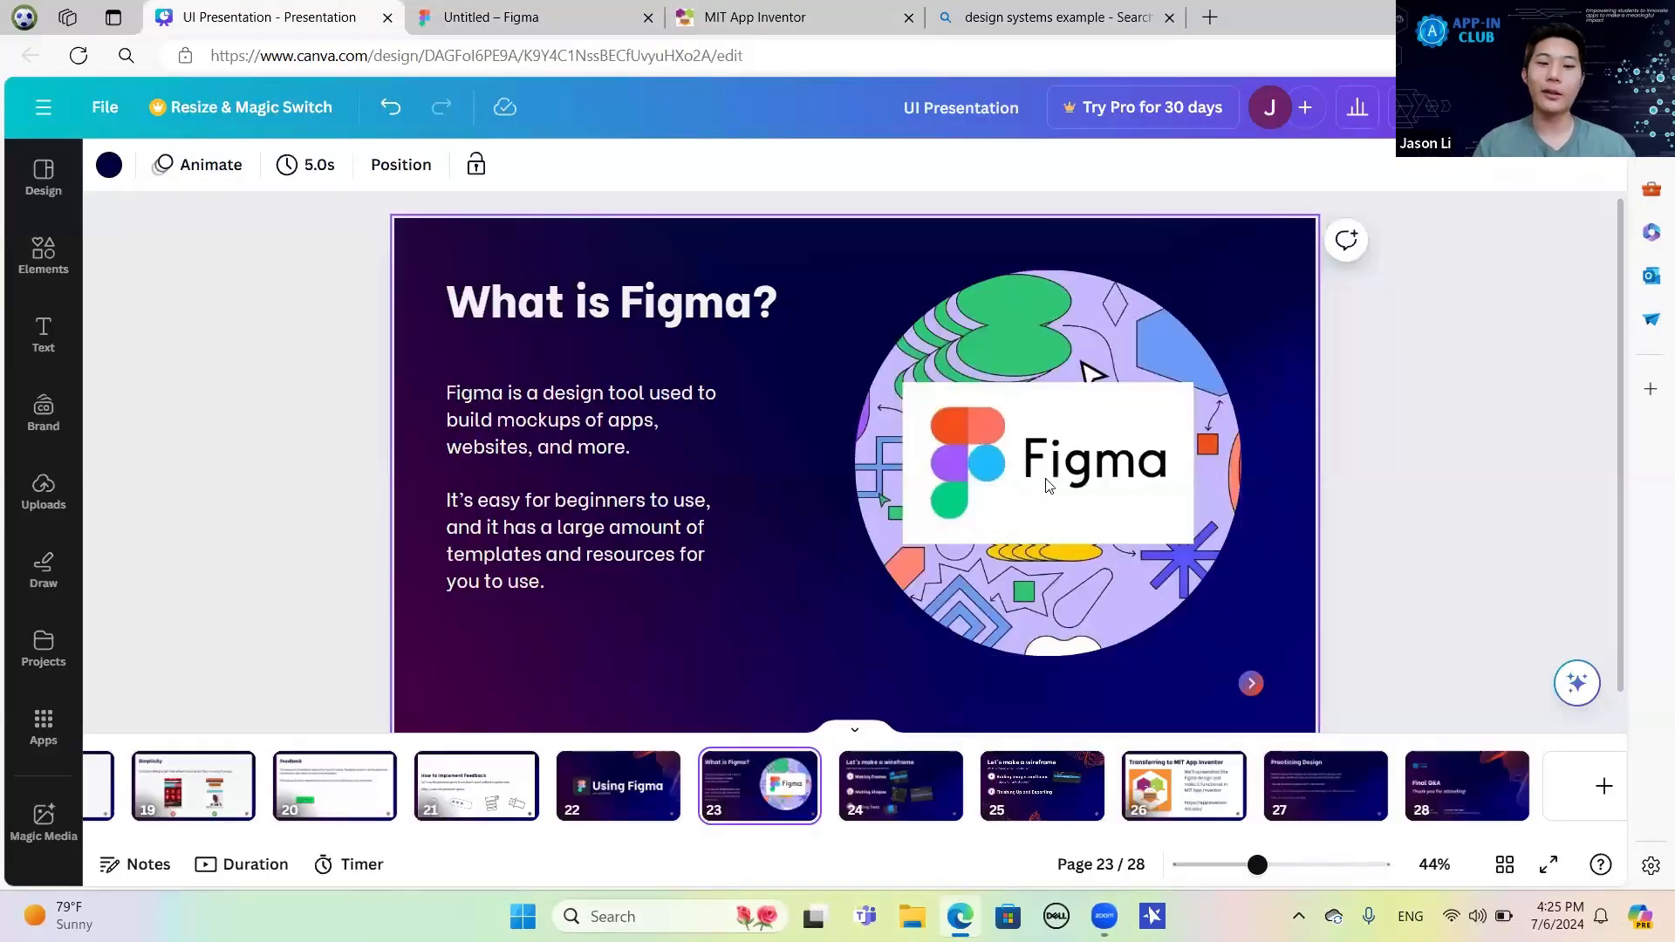
click(876, 788)
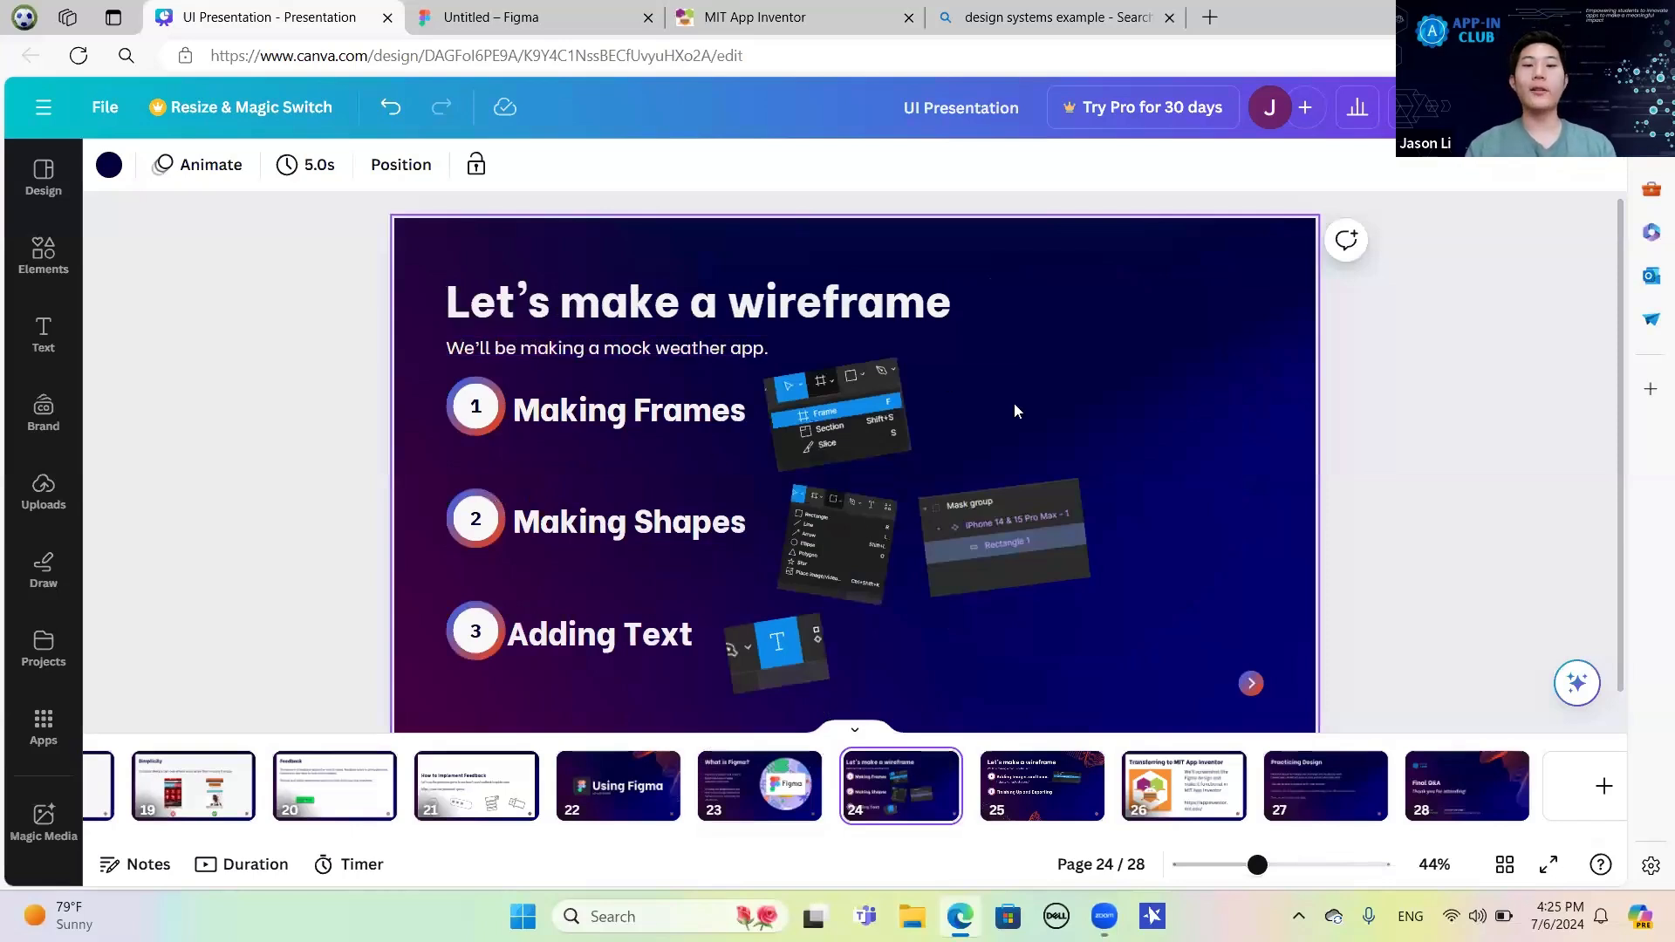
Switch to the Figma file, add an iPhone 14 & 15 Pro Max frame, and shorten it from the top edge to about 430 × 748.
click(537, 10)
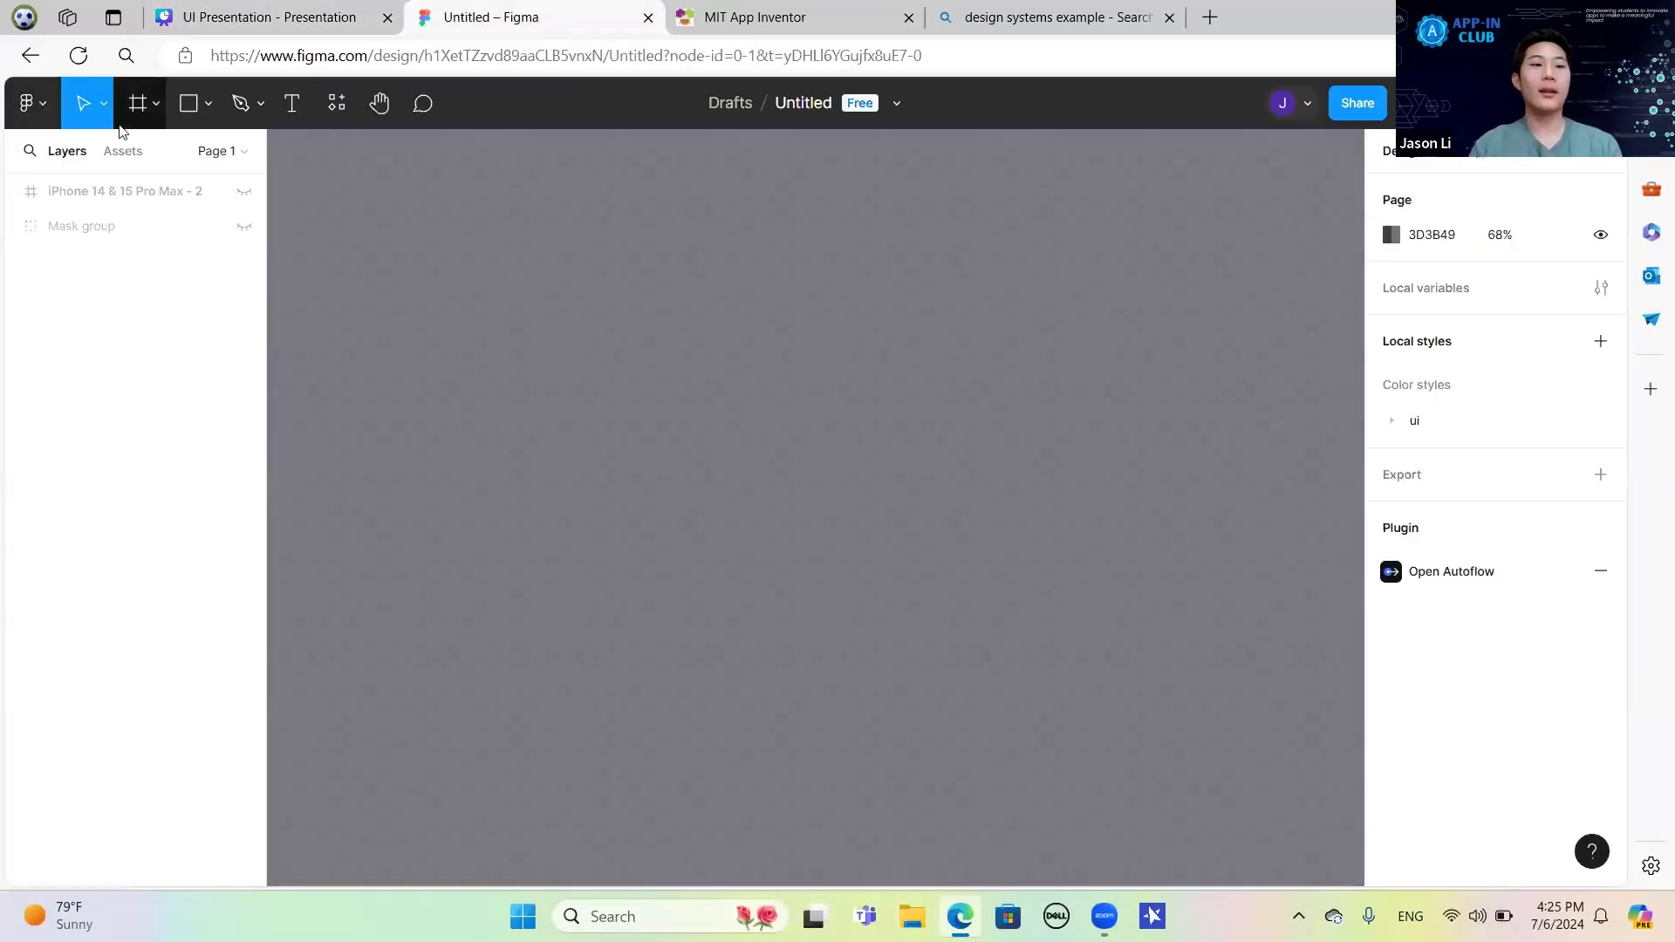
click(136, 109)
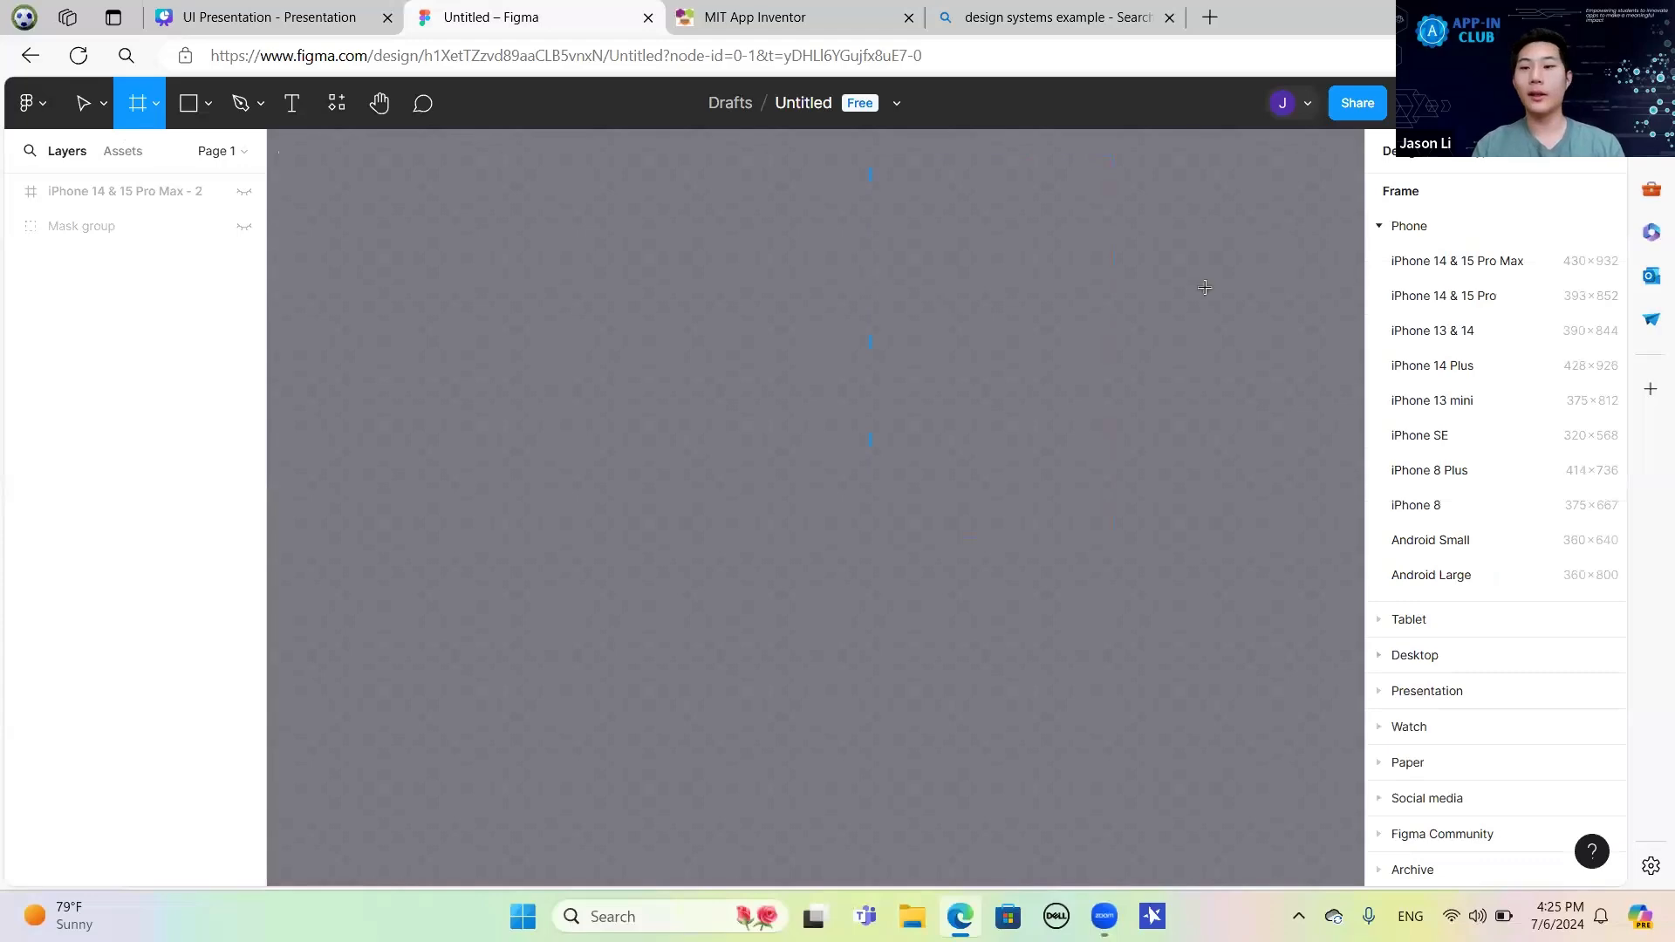
click(1494, 264)
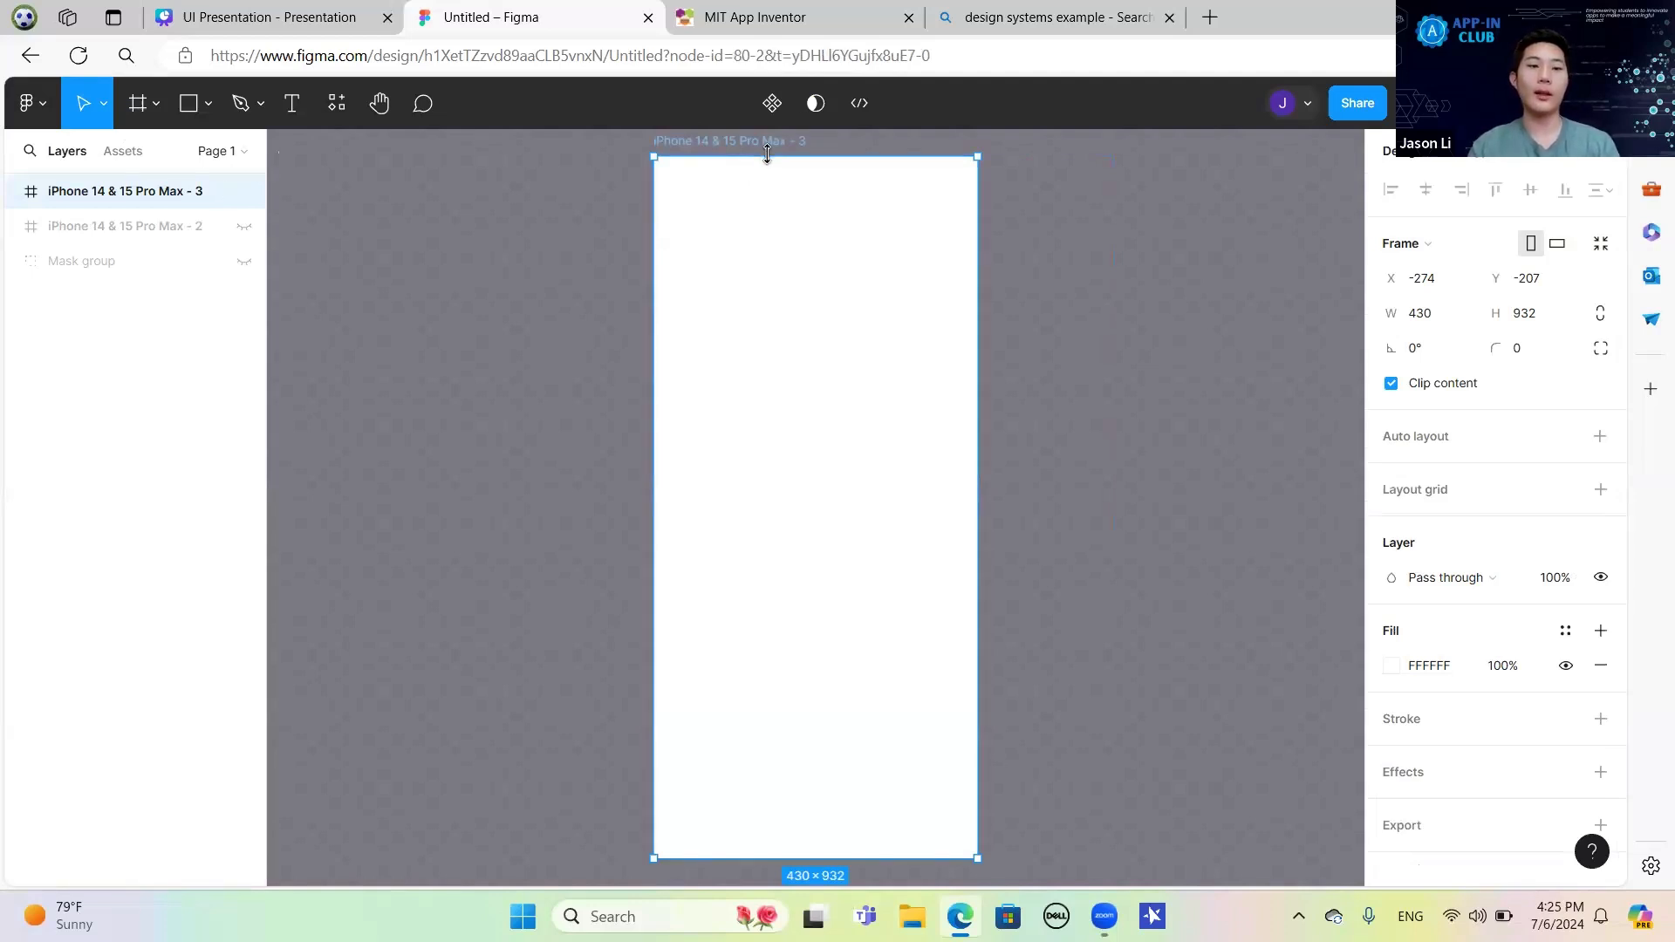
drag(765, 153, 804, 297)
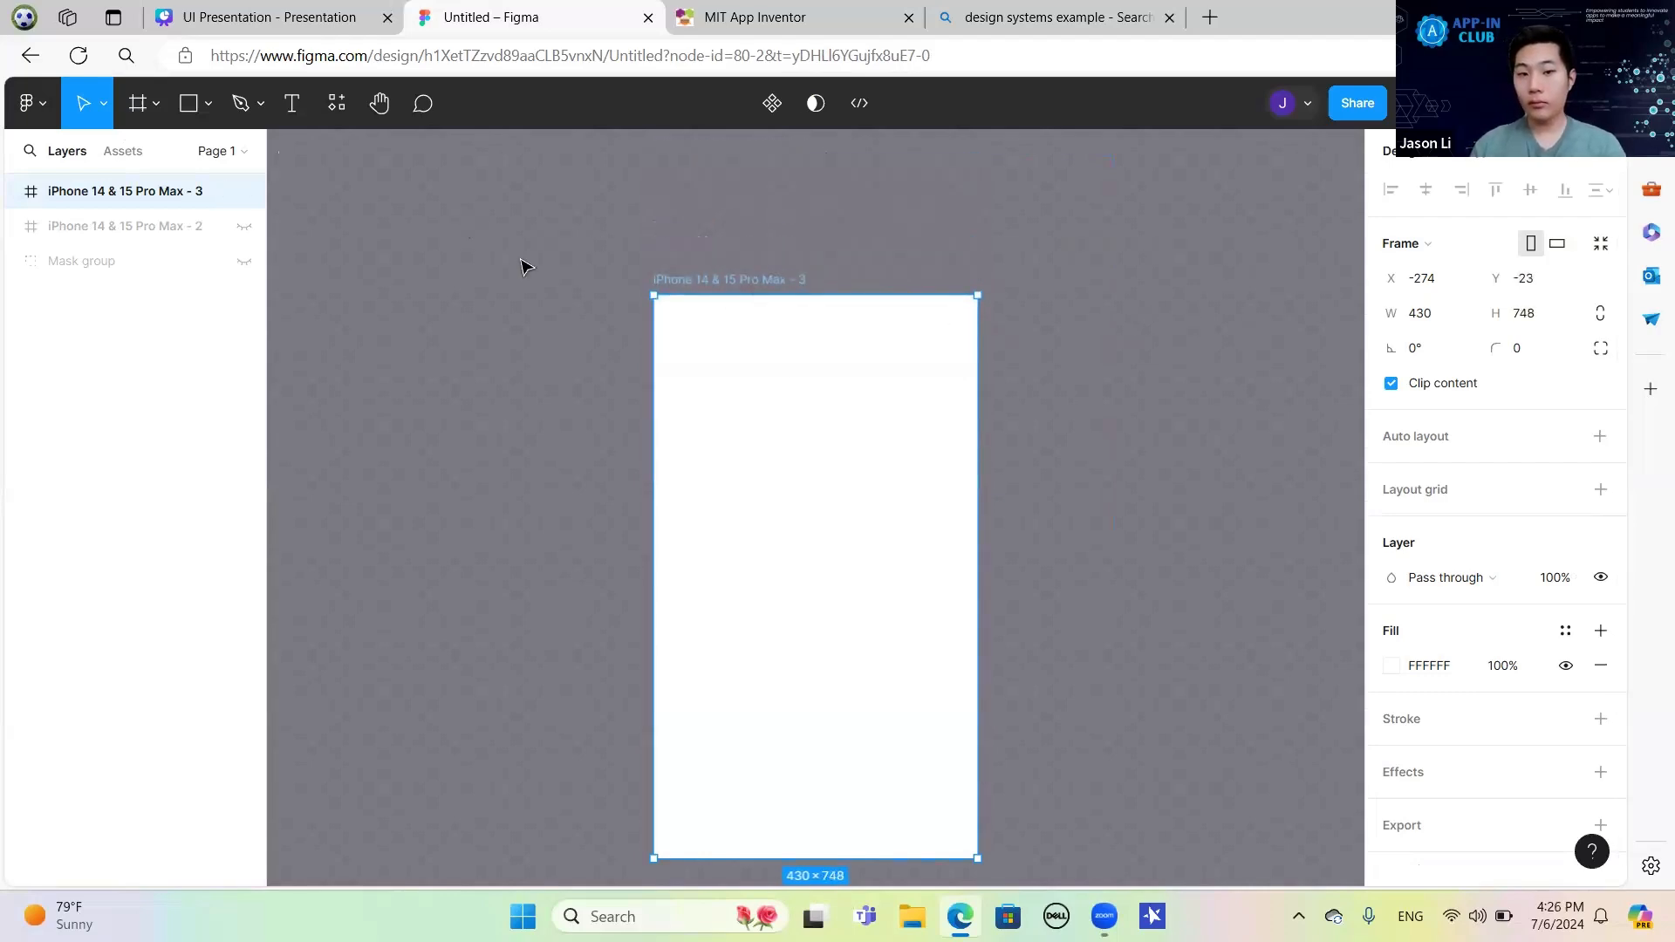
Draw a nested frame about 292 × 258 in the phone frame's upper part and move it to about X 57, Y 37.
click(155, 104)
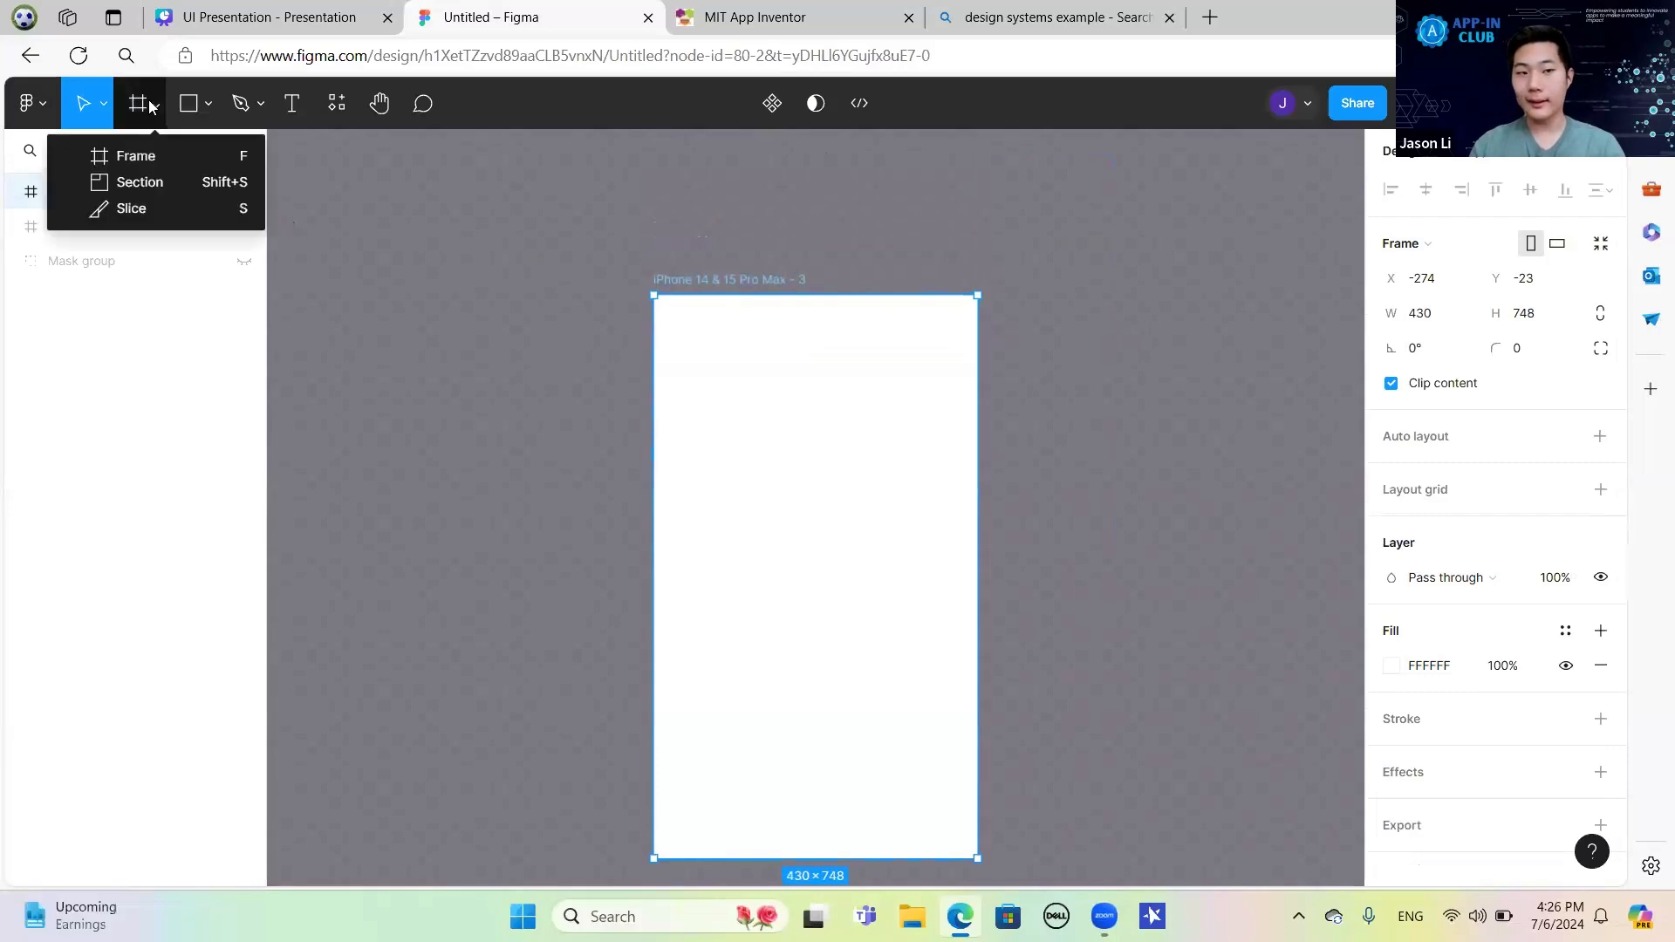
click(171, 159)
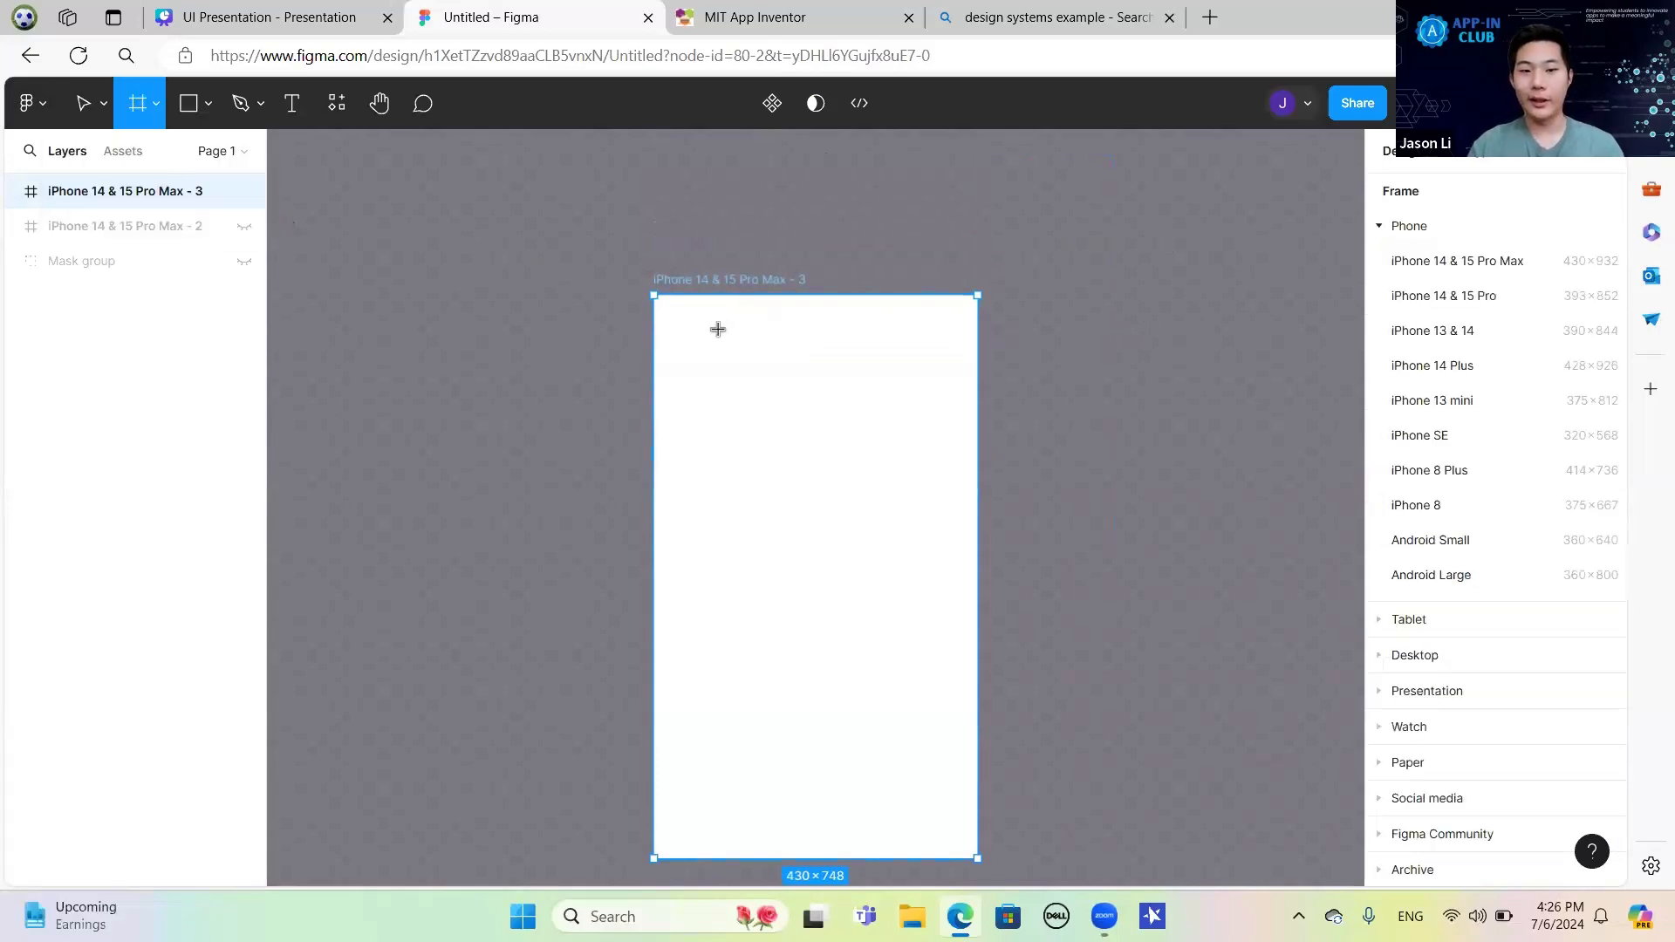
drag(718, 329, 939, 524)
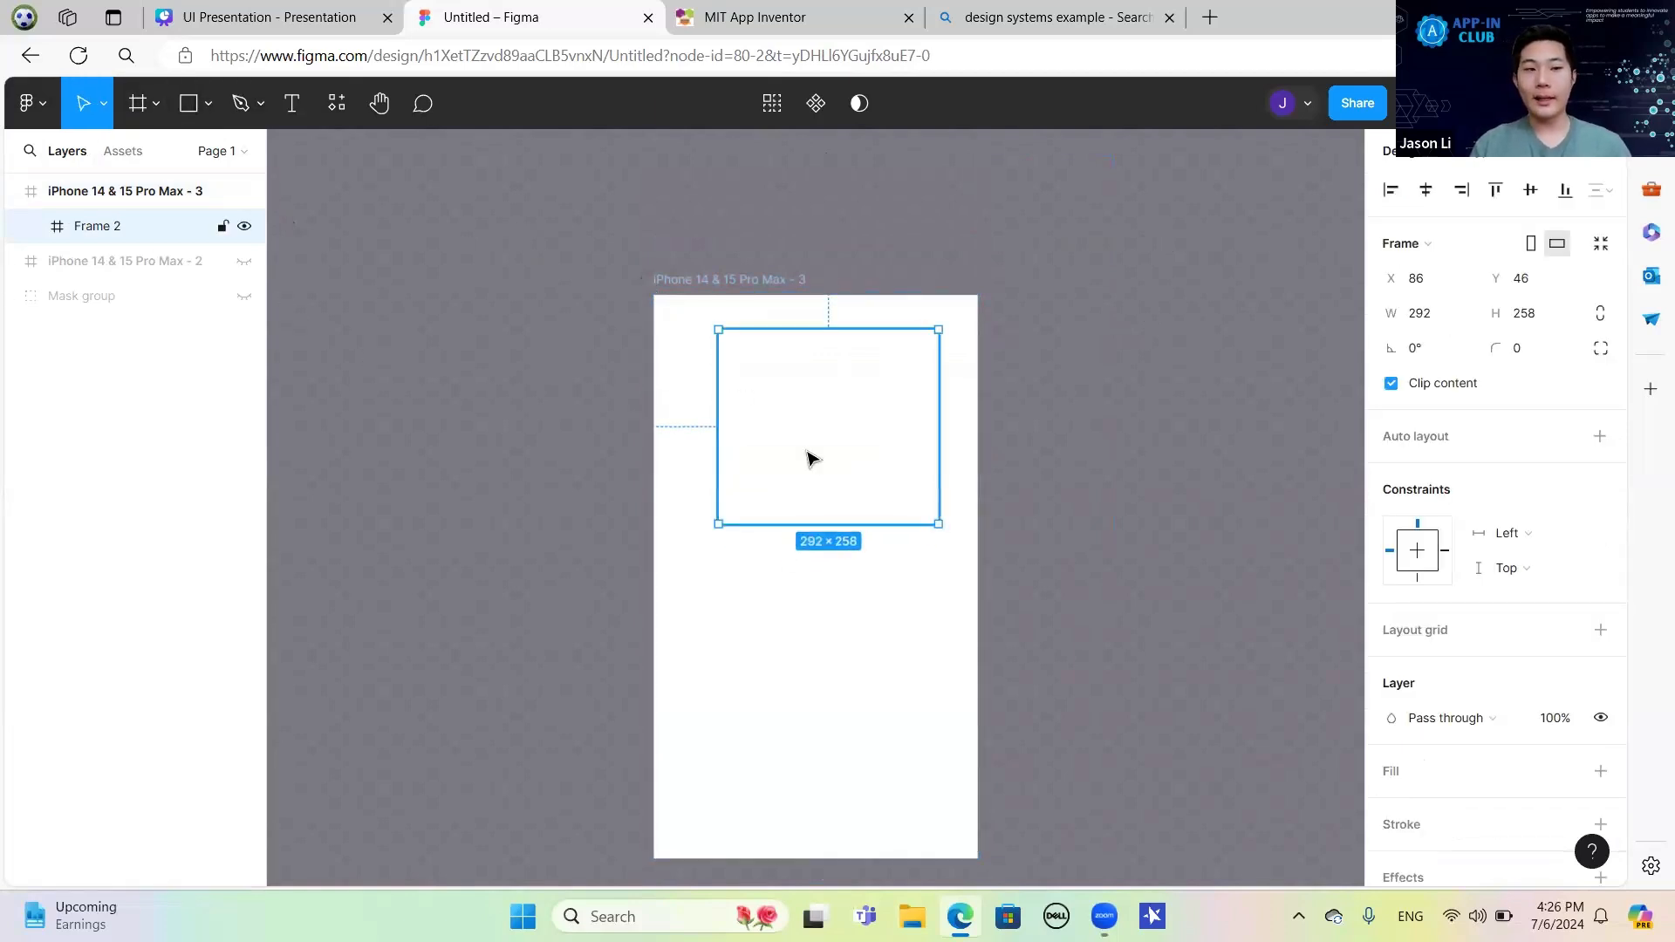
drag(810, 458, 787, 451)
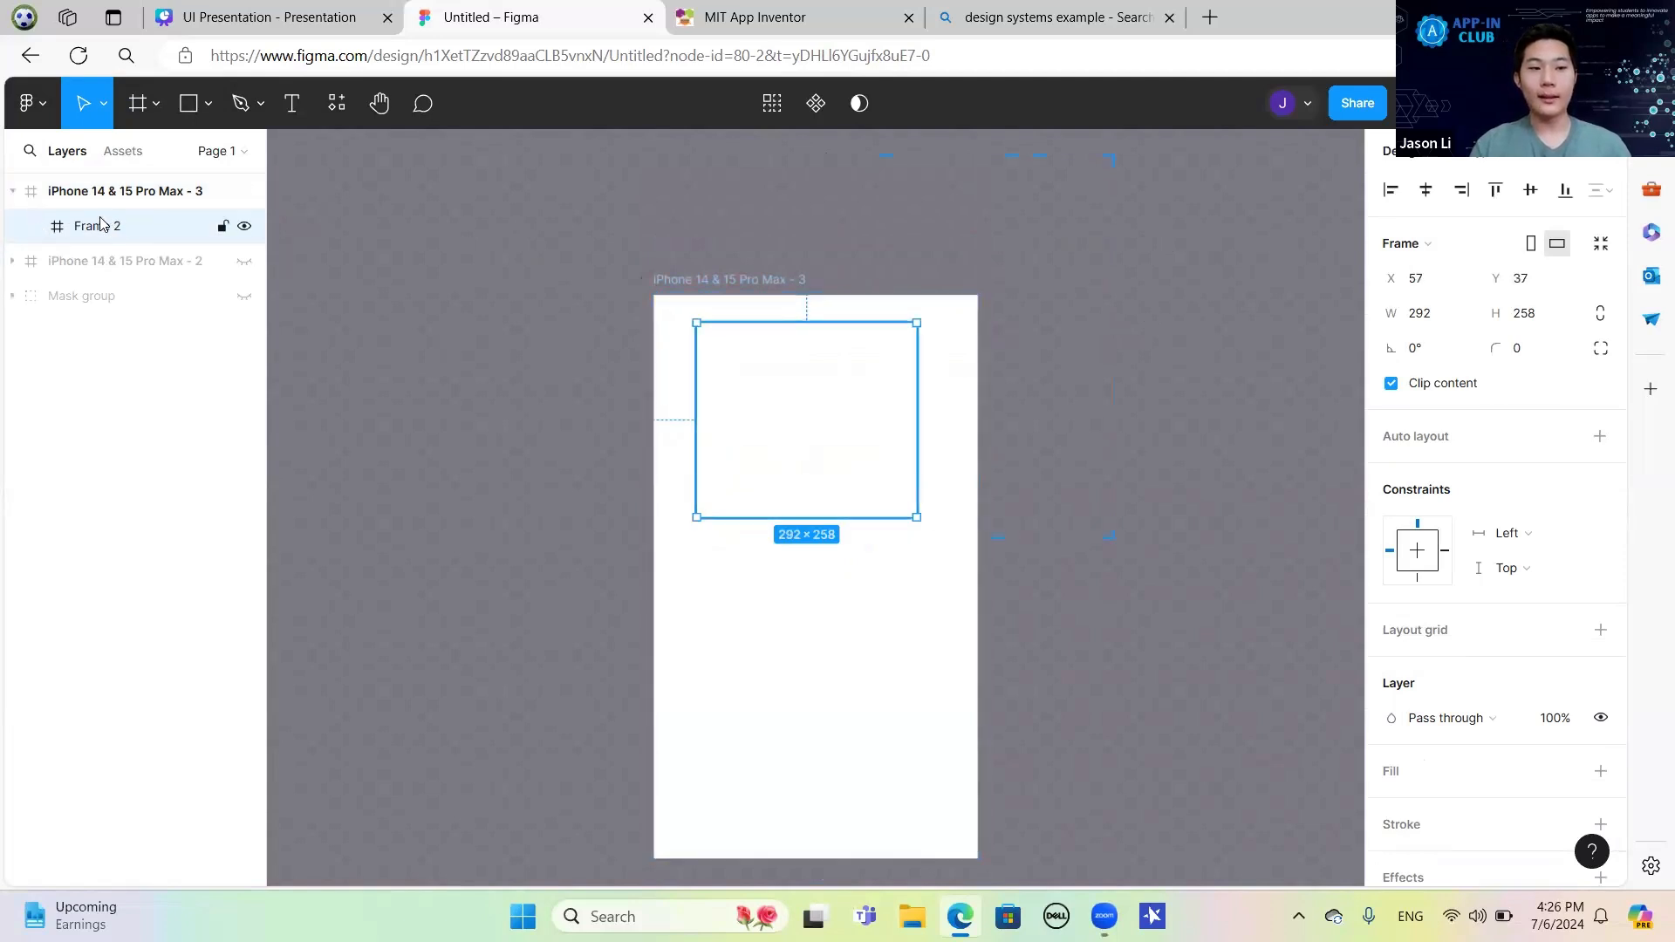
Draw a rectangle about 127 × 105 inside the nested frame and move it to about X 96, Y 64.
click(301, 105)
click(208, 104)
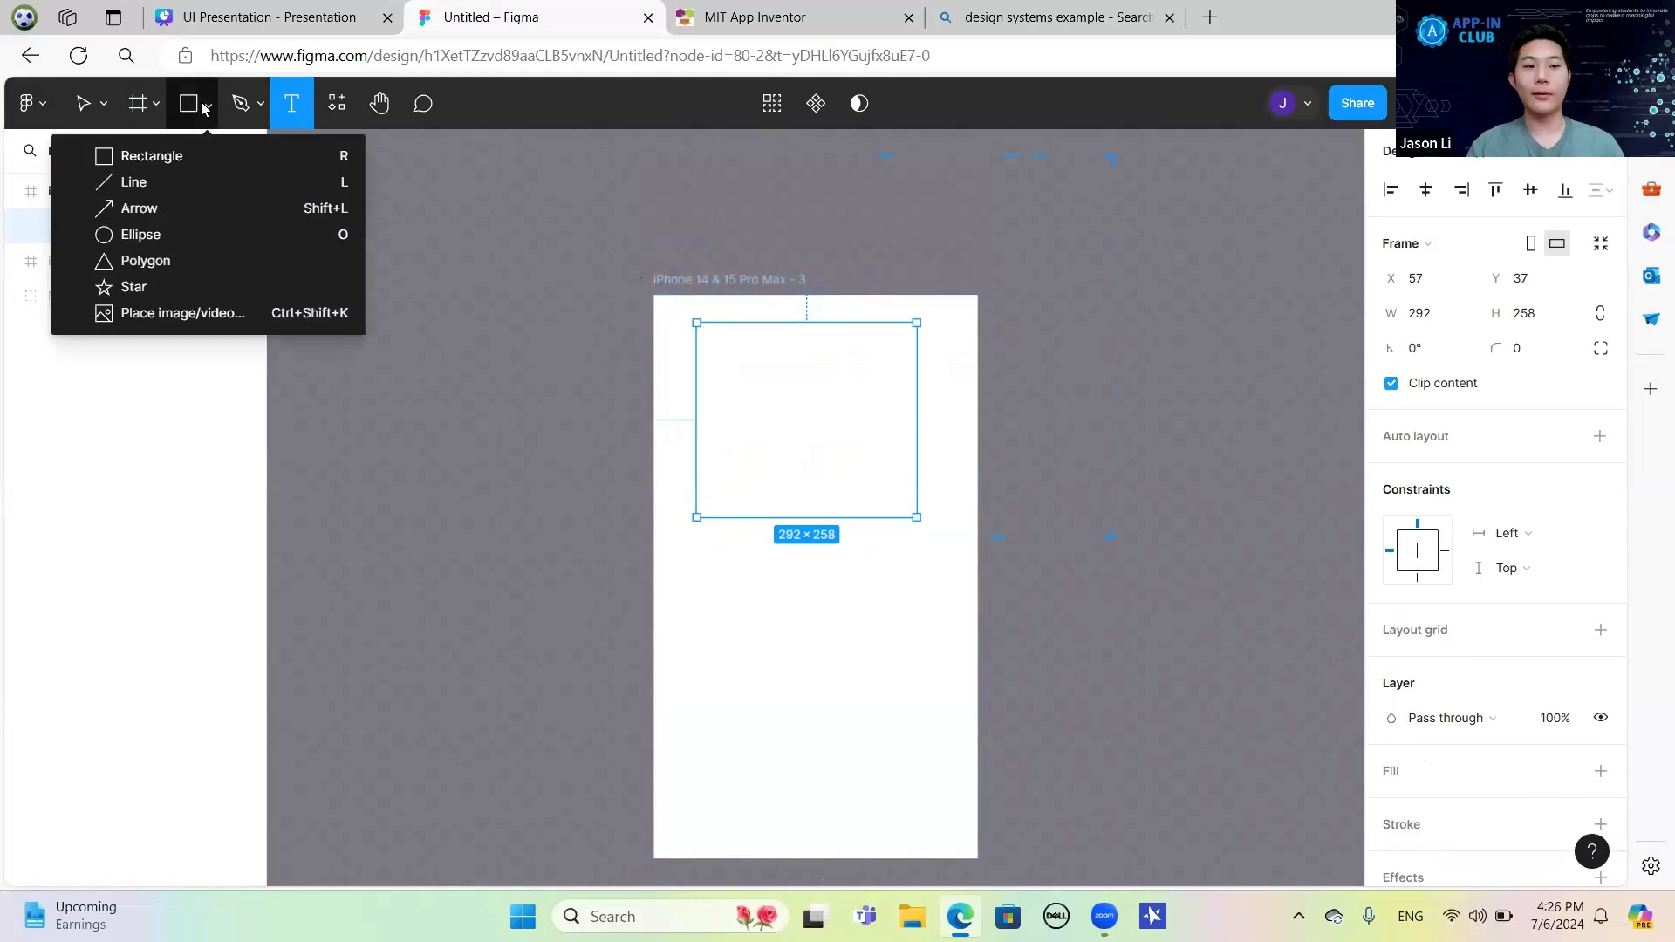
click(196, 164)
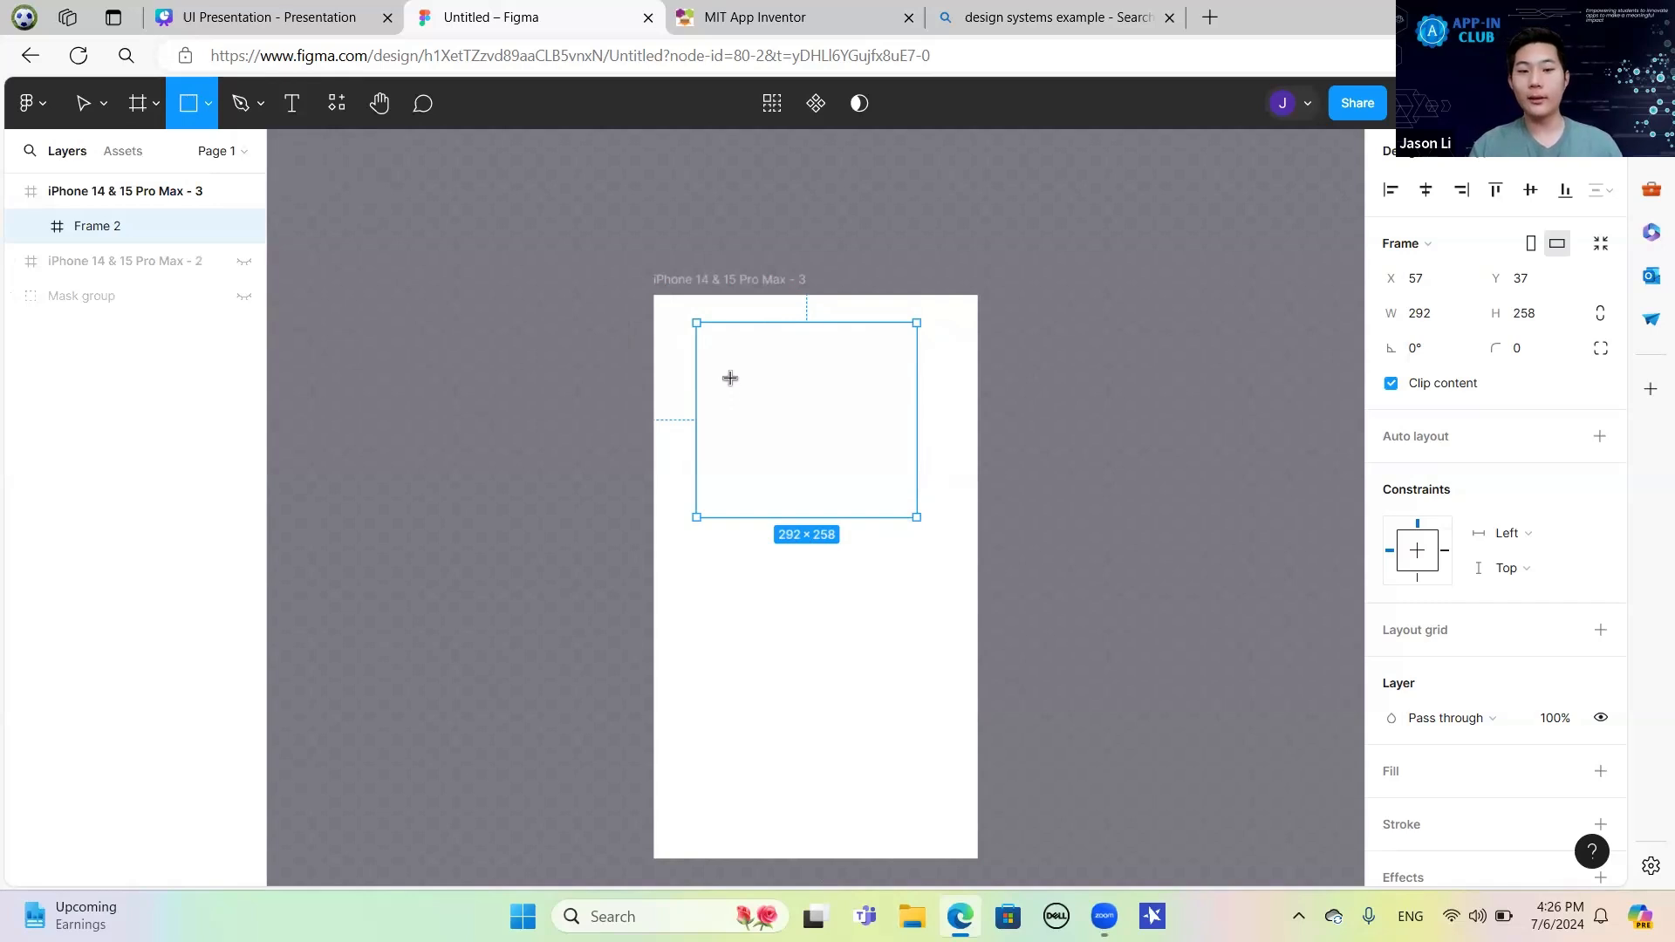
mouse_move(730, 378)
mouse_down()
mouse_move(829, 442)
mouse_move(827, 456)
mouse_up()
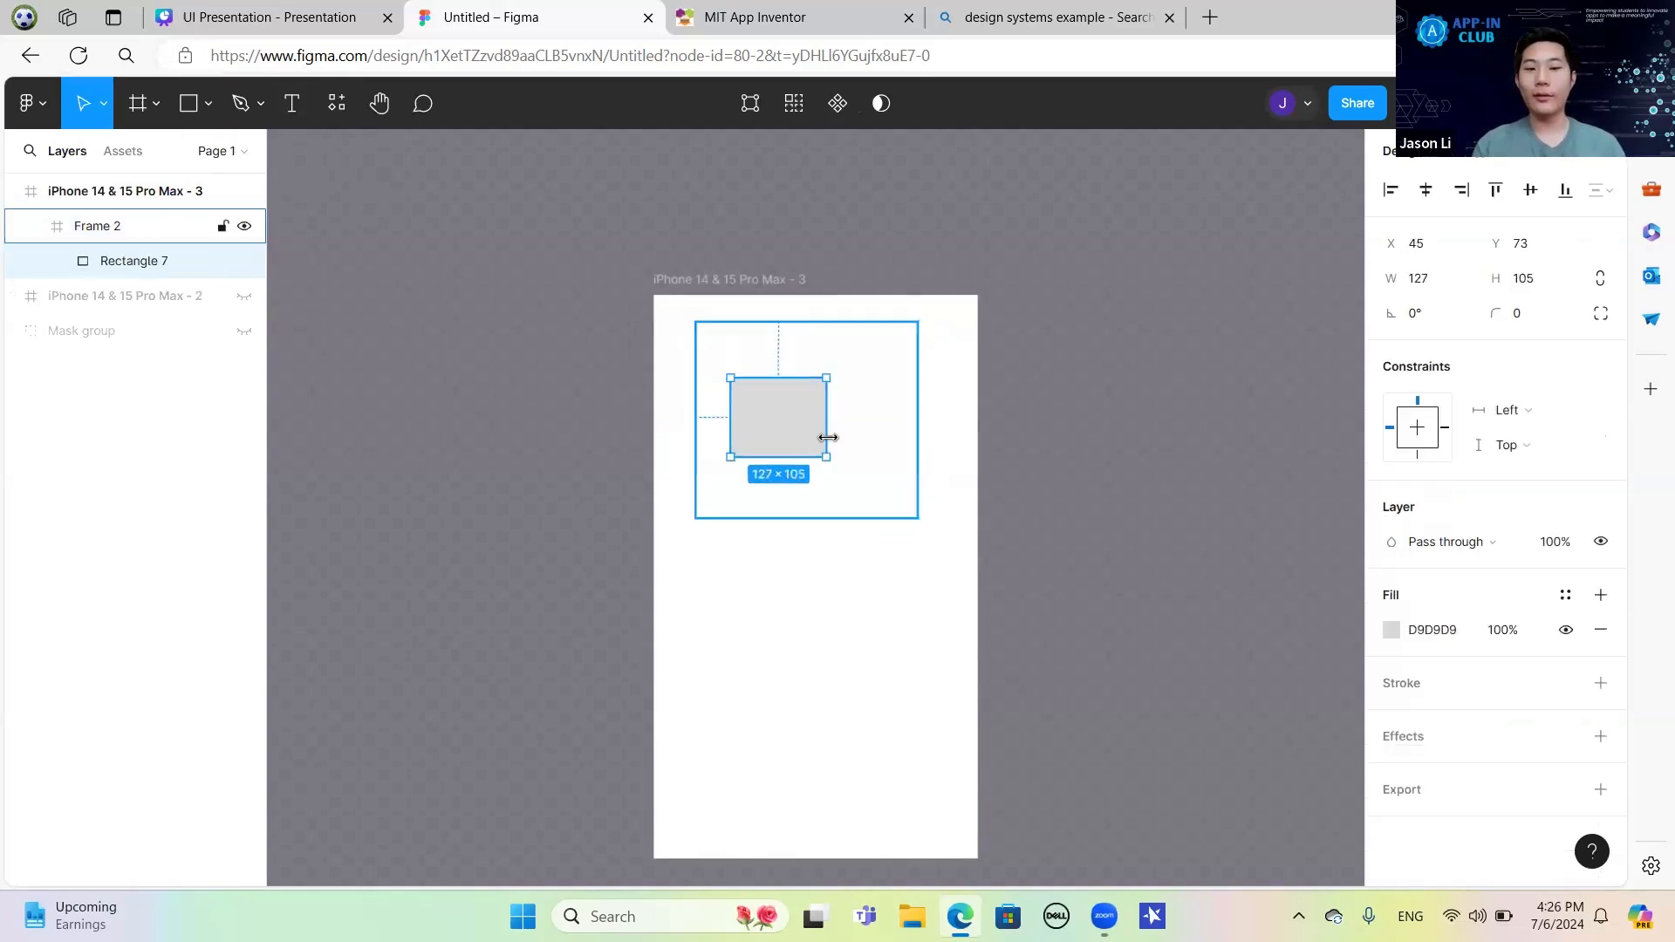
drag(784, 427, 834, 422)
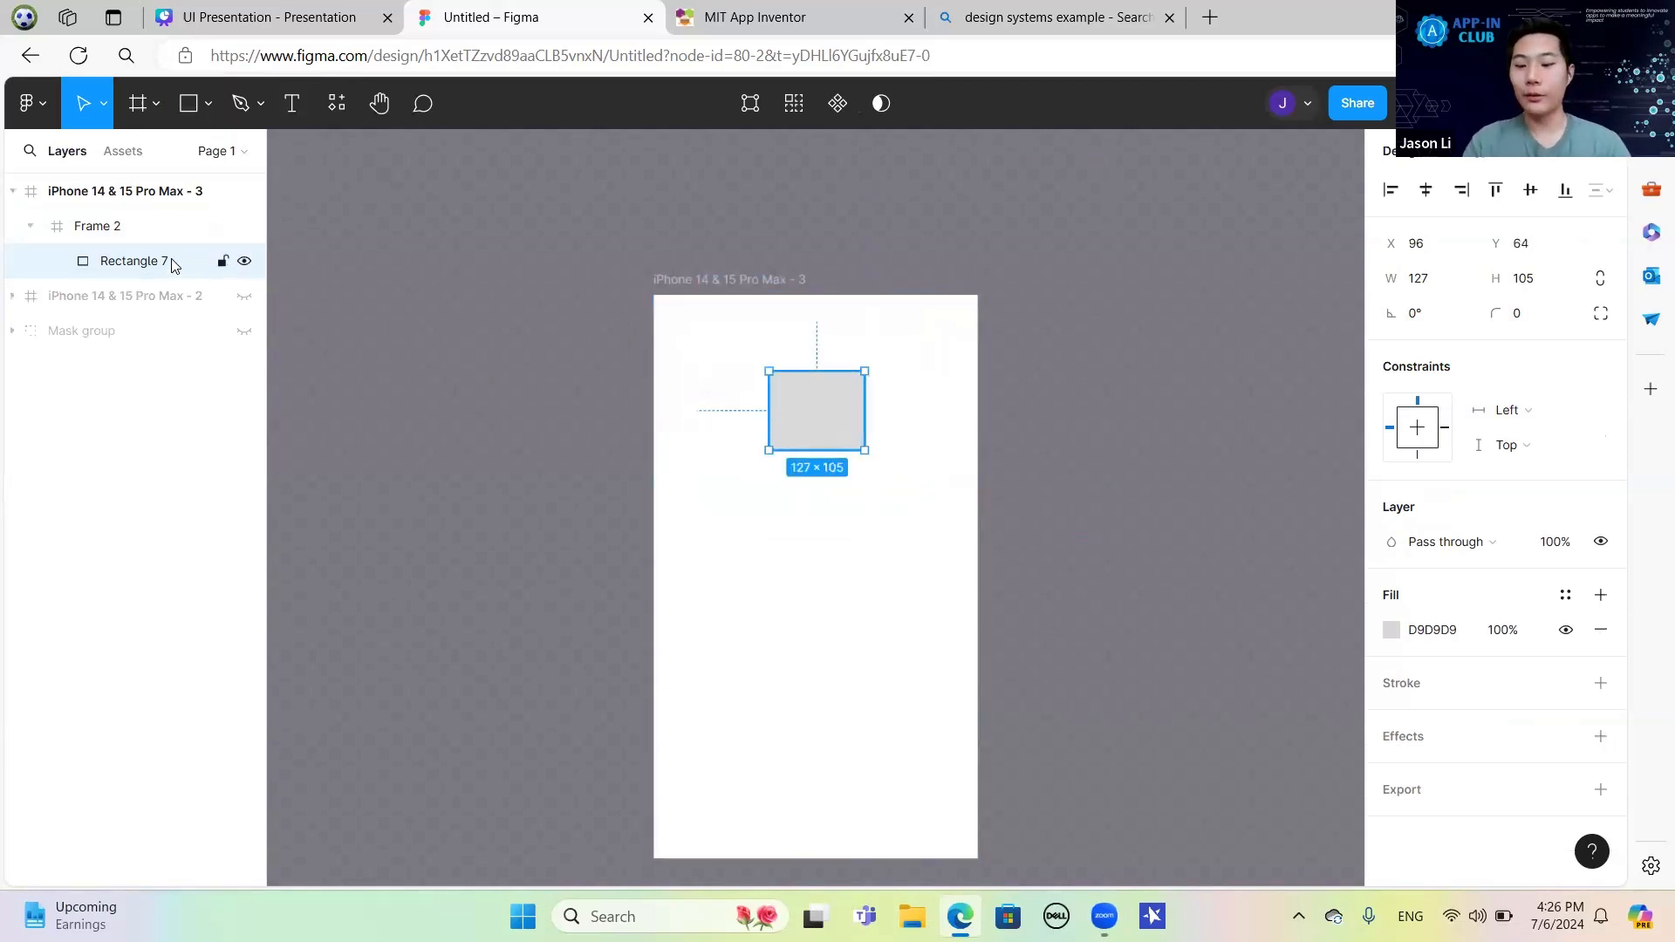
Delete the grey rectangle and the nested frame from the phone frame.
key(Delete)
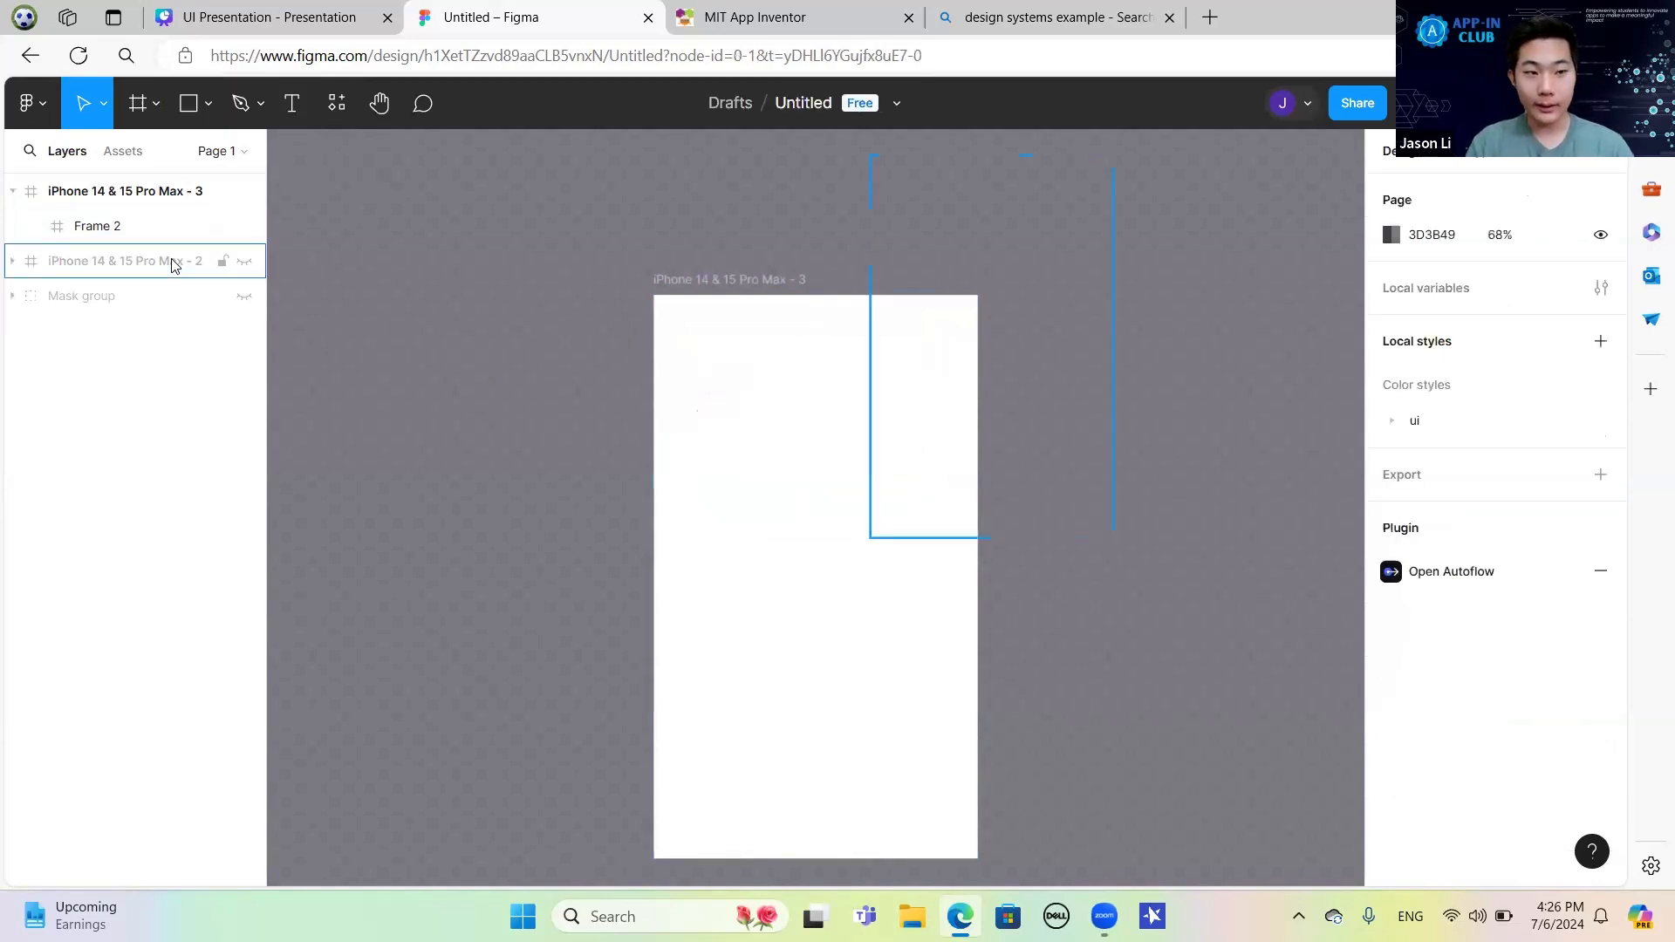
click(149, 228)
key(Delete)
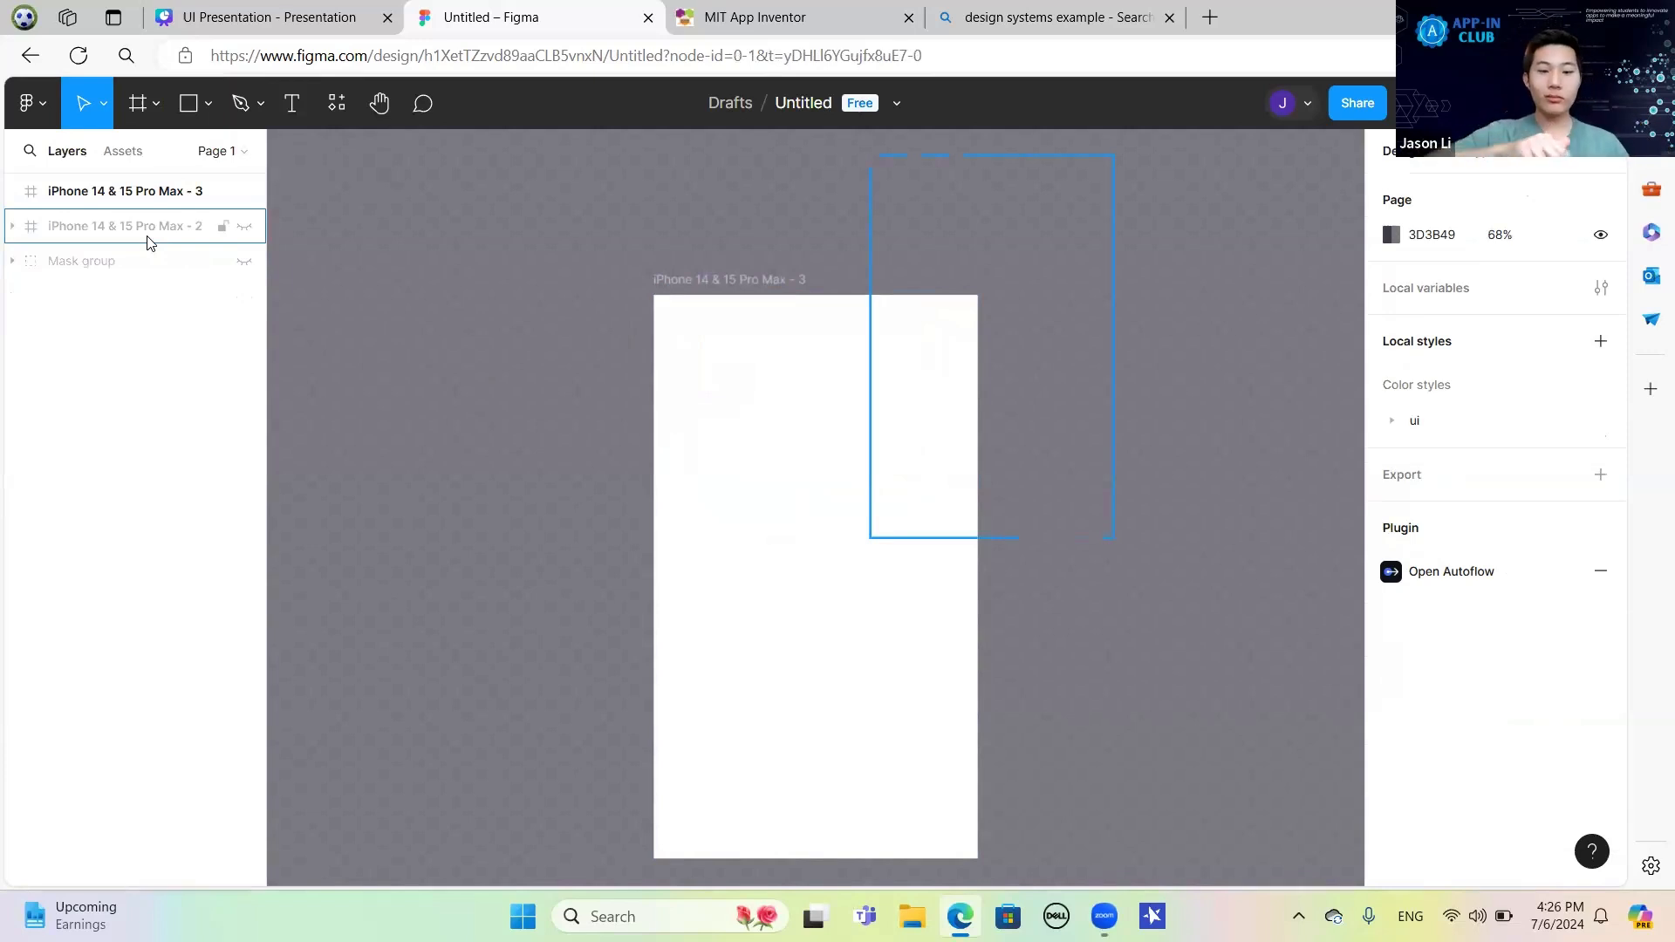
Review the wireframe slide in the Canva presentation and return to the Figma file.
click(266, 17)
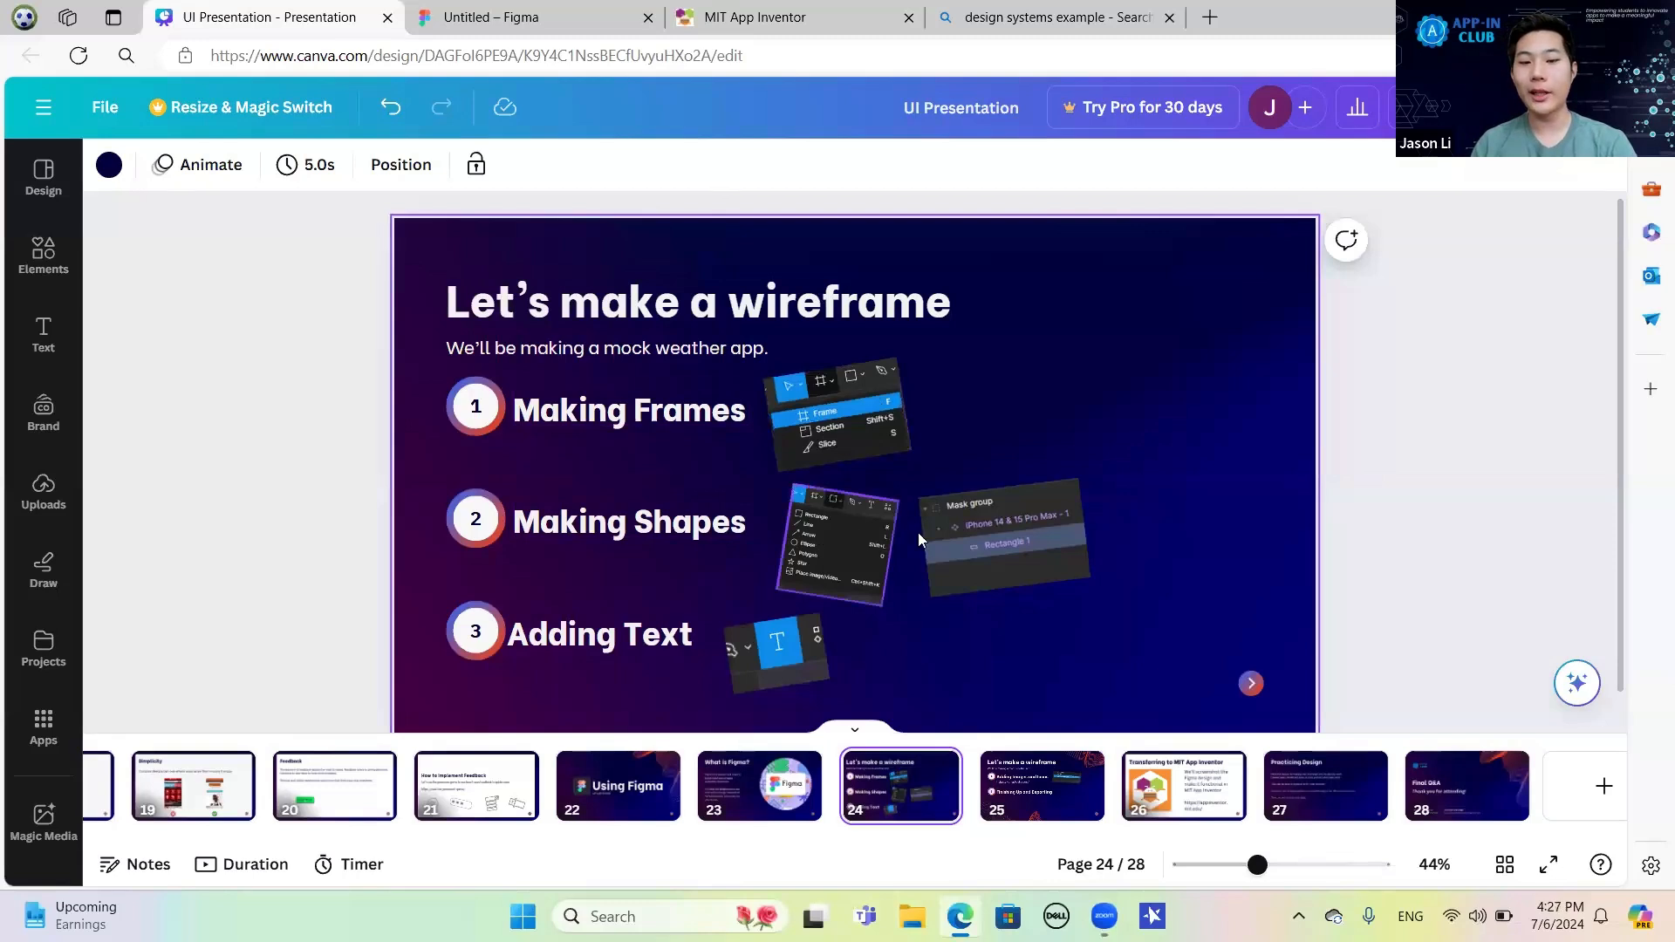
click(601, 10)
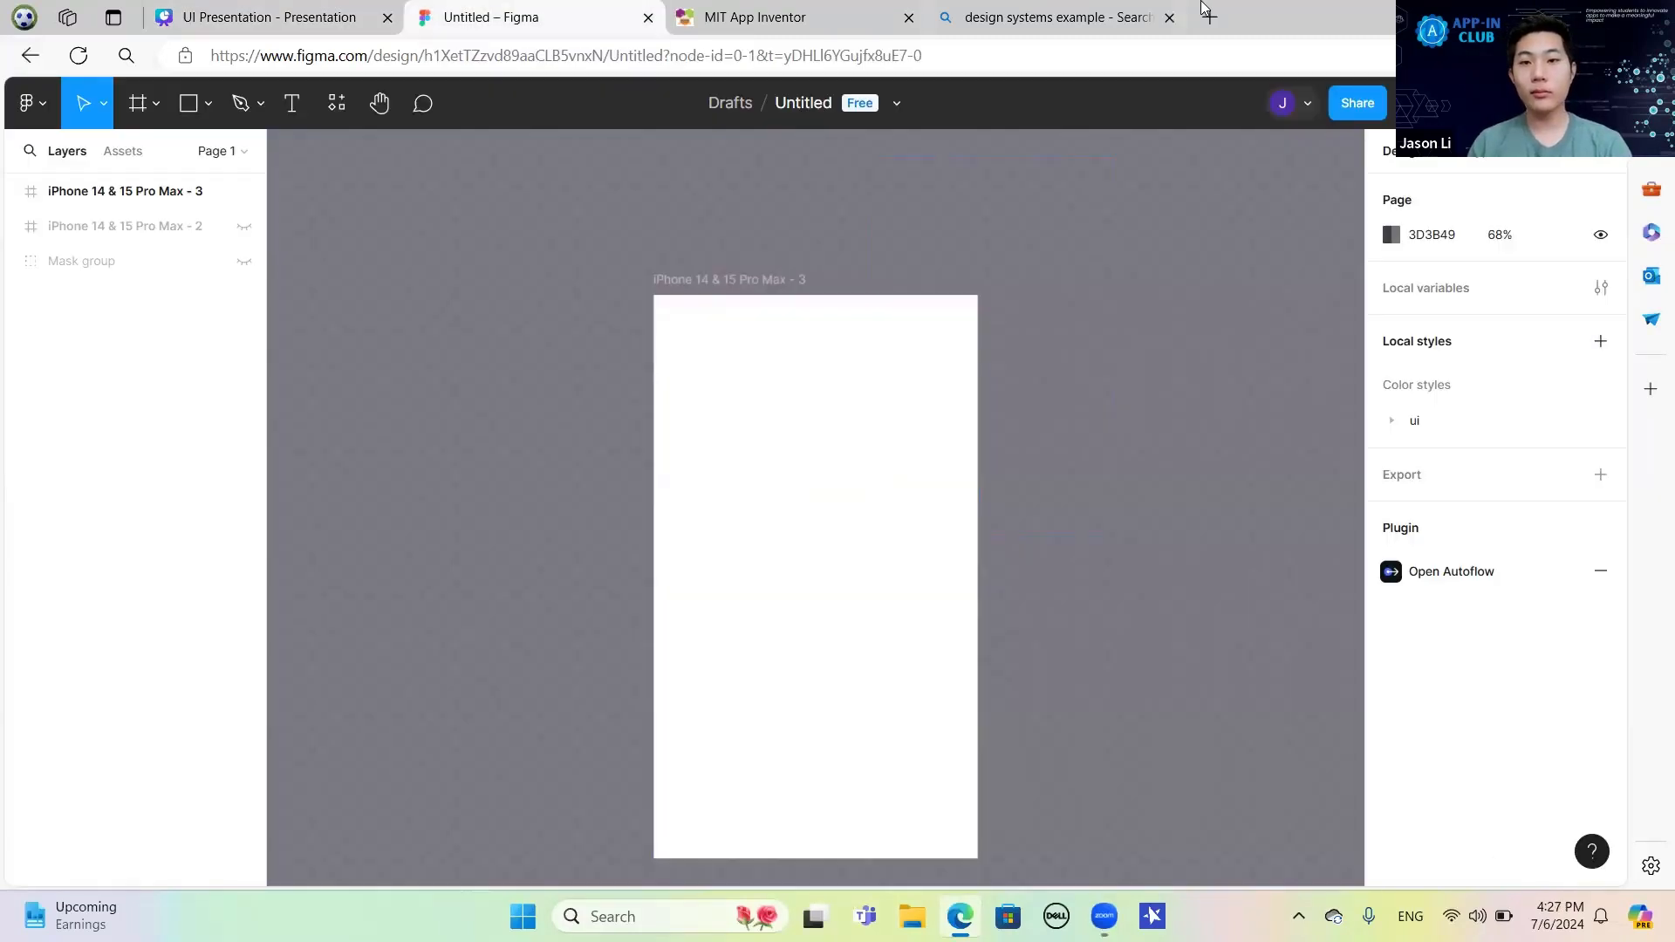
Search the web in a new browser tab for "weather app design" images and open the purple Weather App UI Design (Community) result.
mouse_move(683, 7)
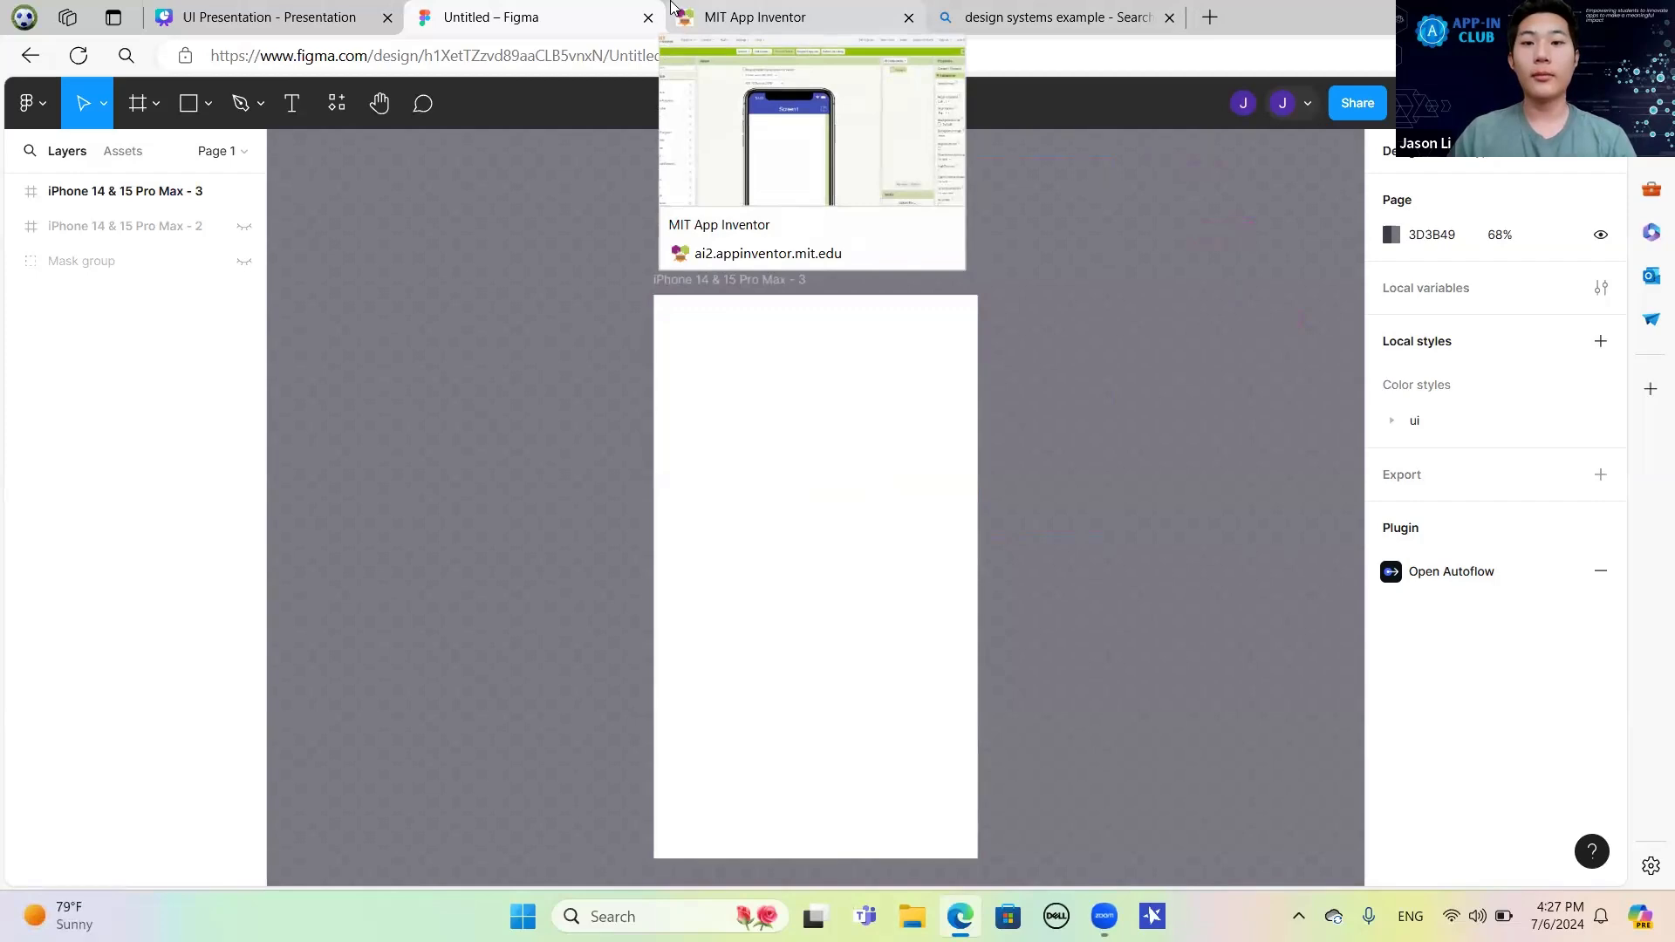
click(1220, 24)
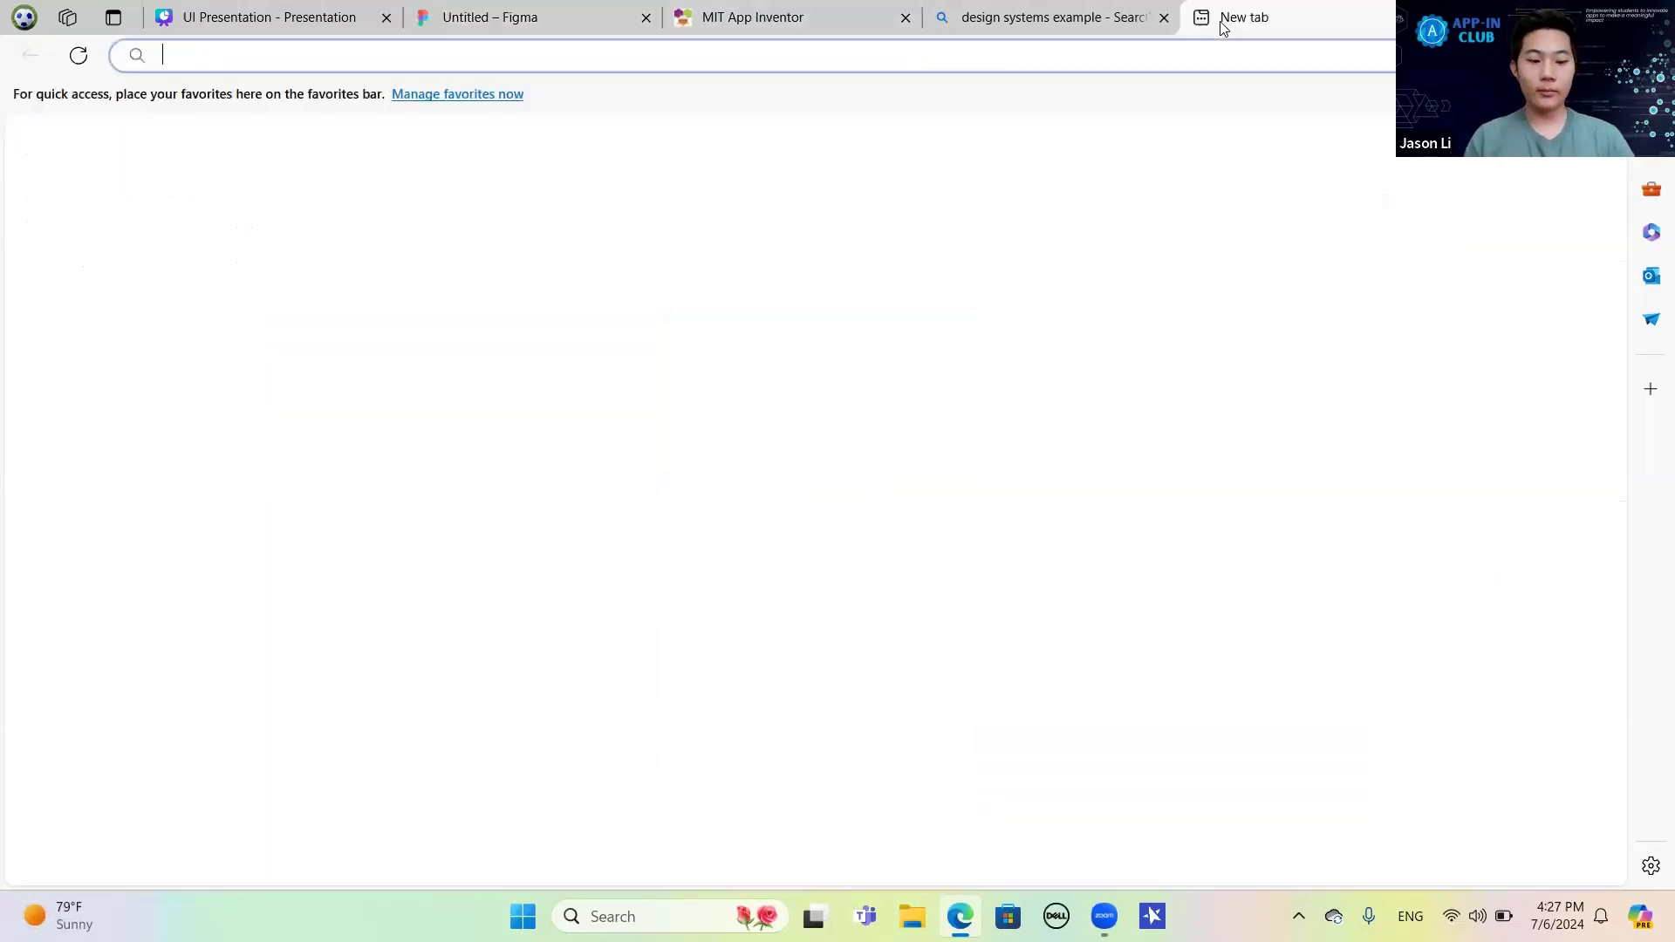
text(weather )
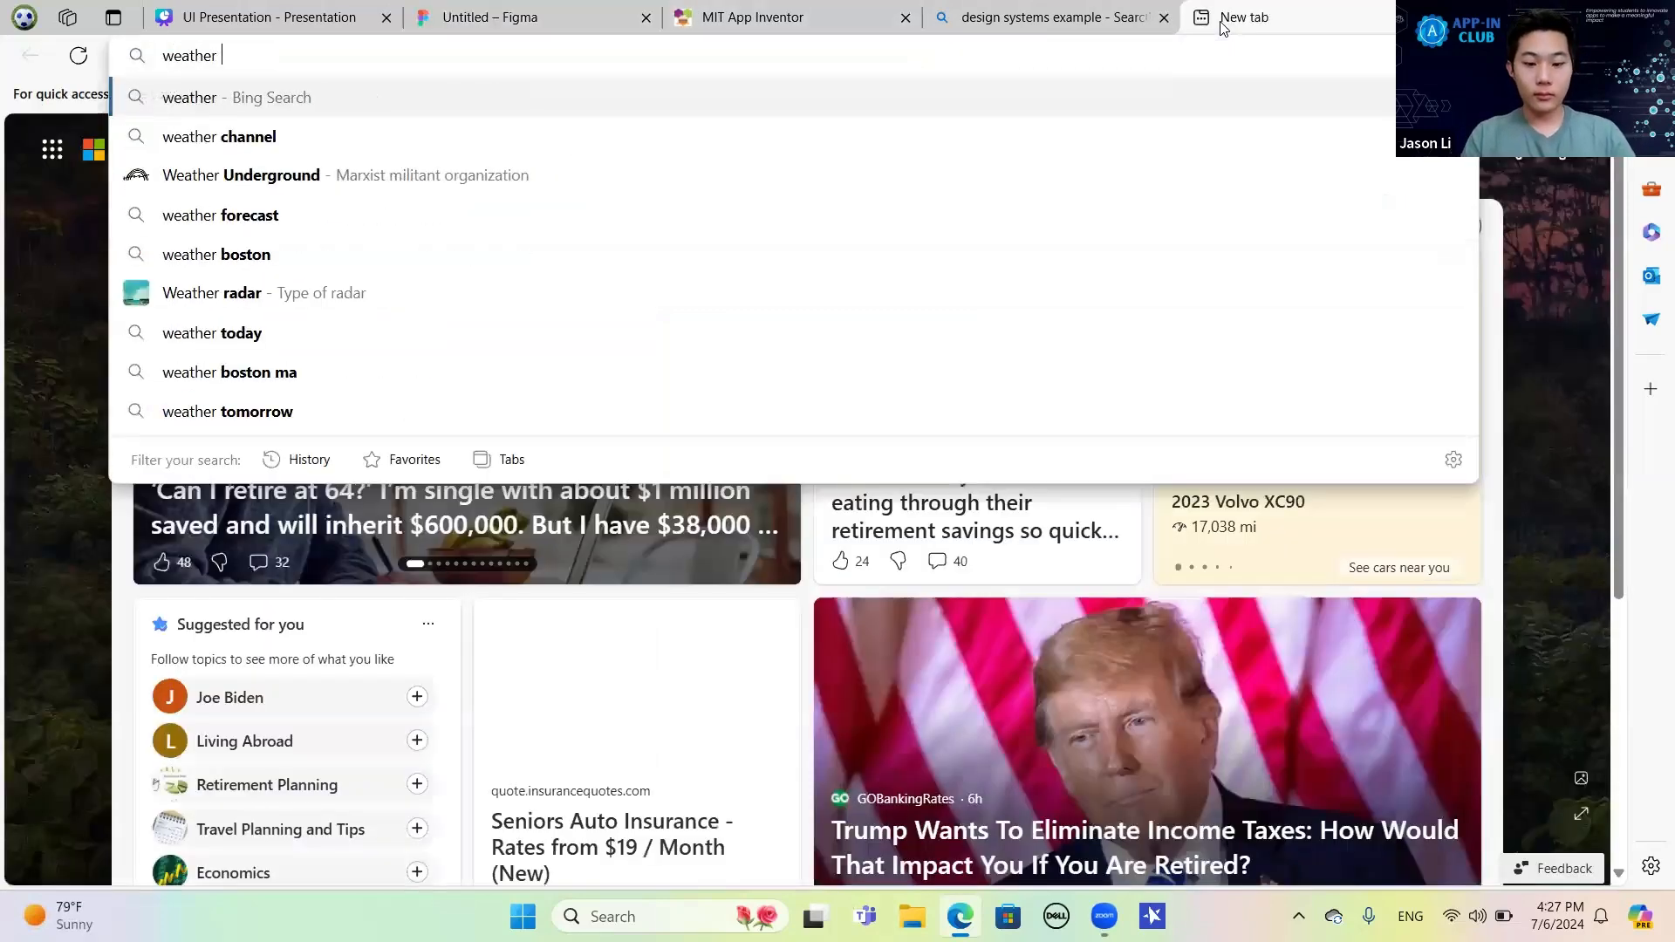
text(app design)
key(Return)
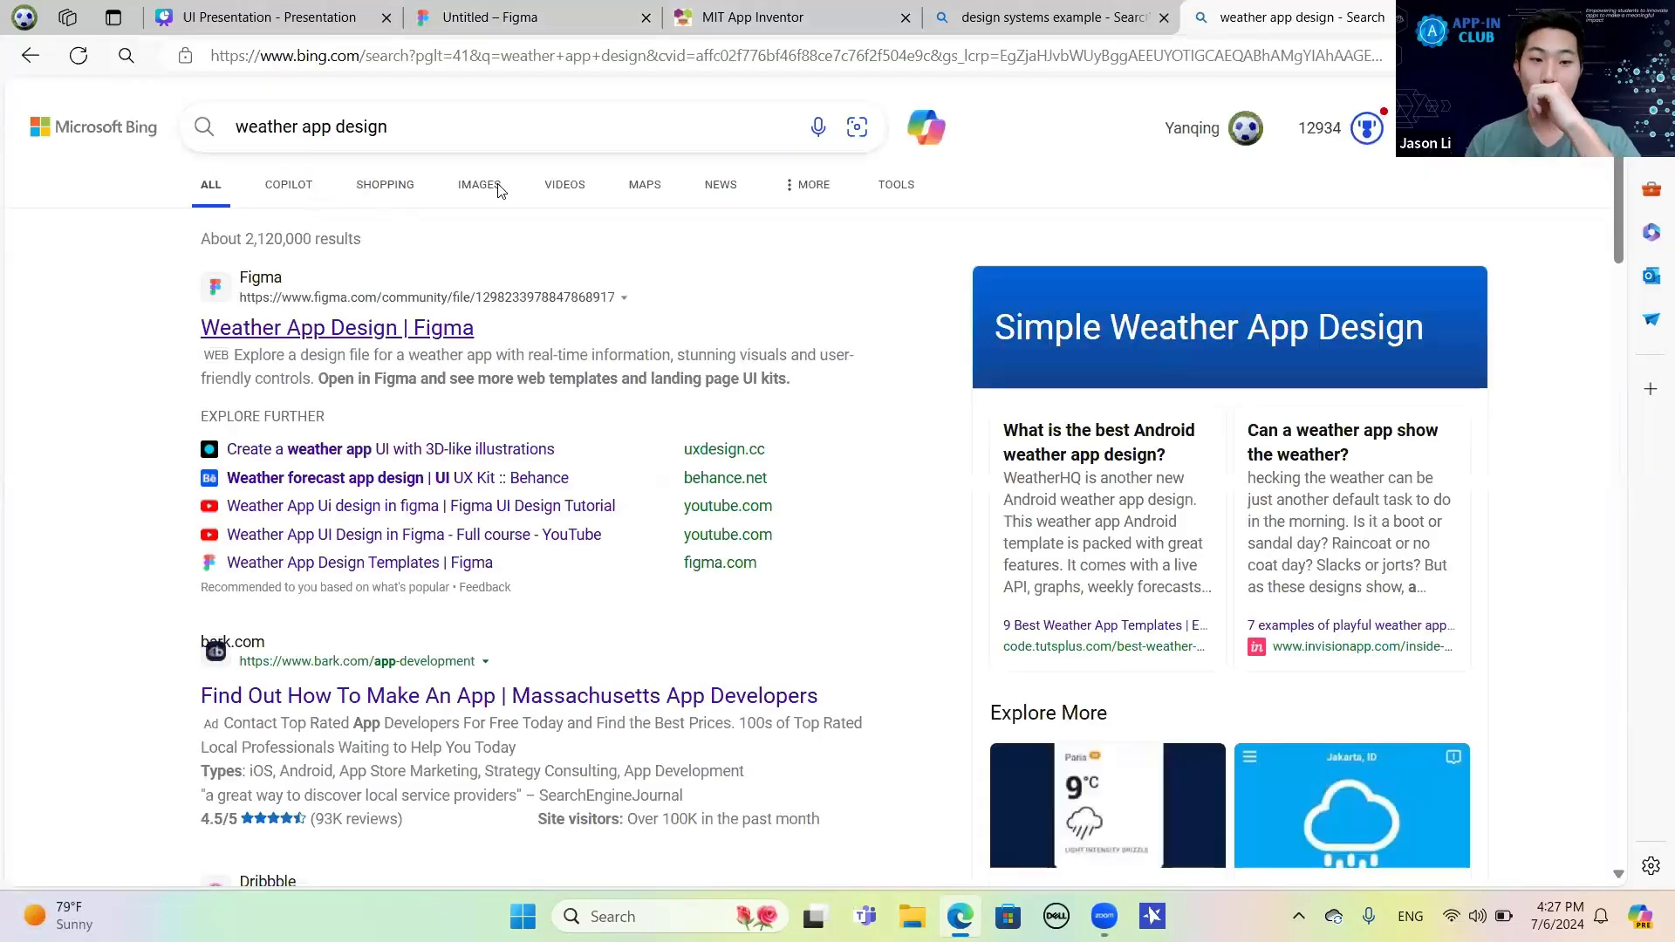
click(494, 185)
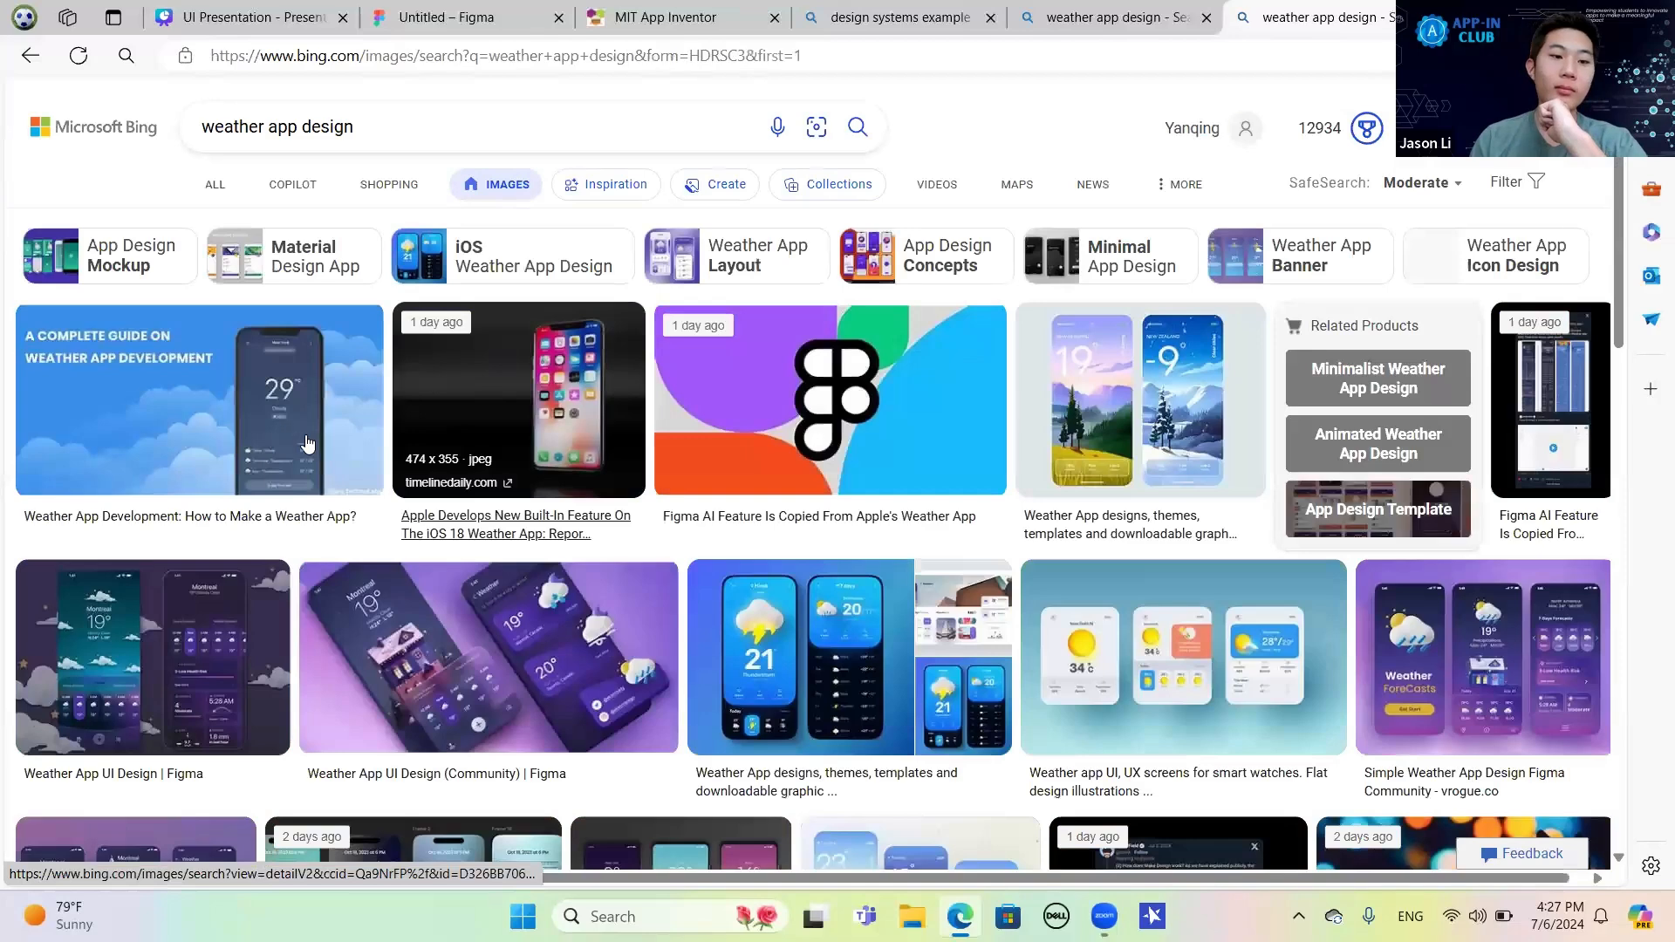
click(465, 646)
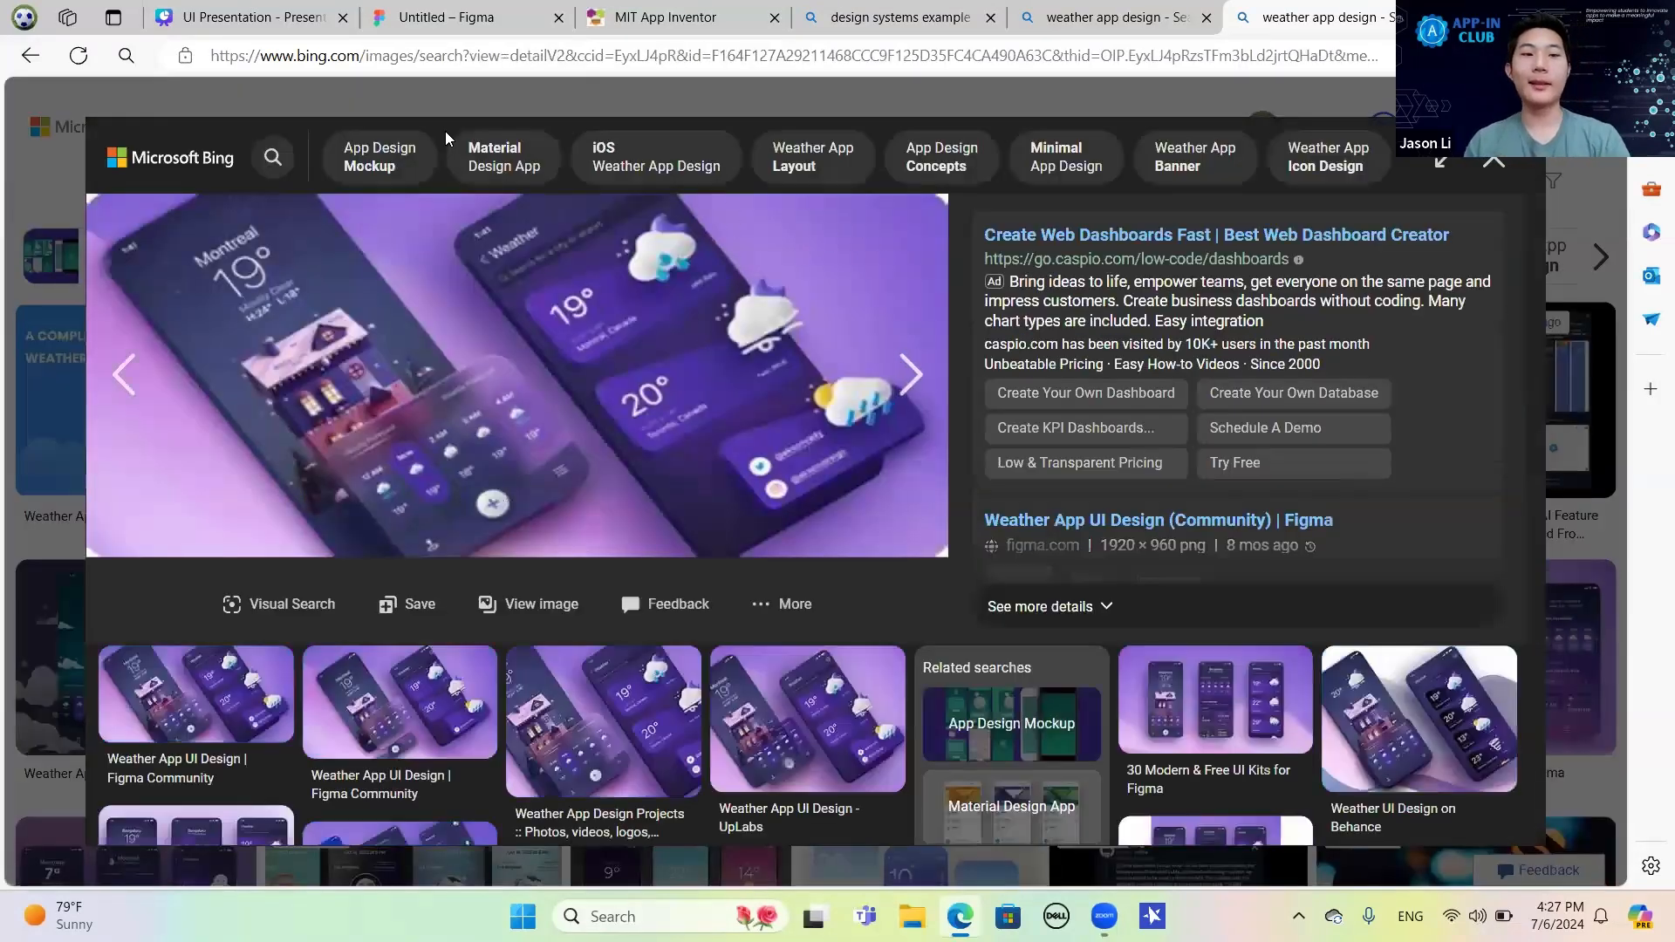
Return to the Figma file and set the fill of the iPhone 14 & 15 Pro Max - 3 frame to muted purple 554267.
click(464, 11)
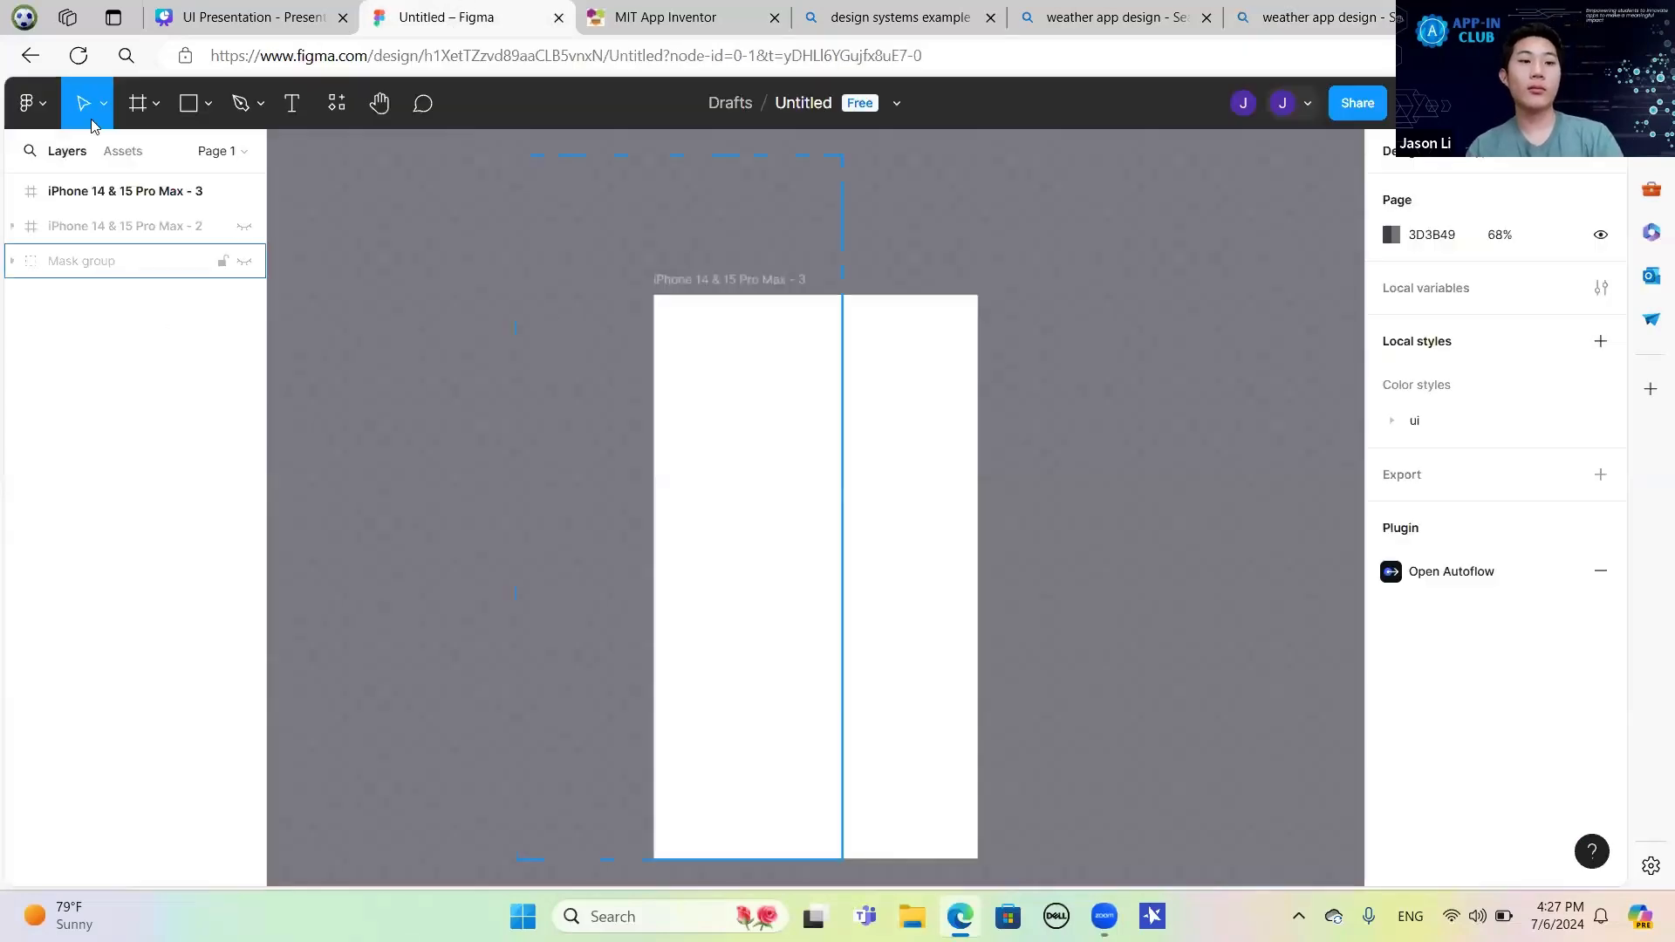
click(180, 190)
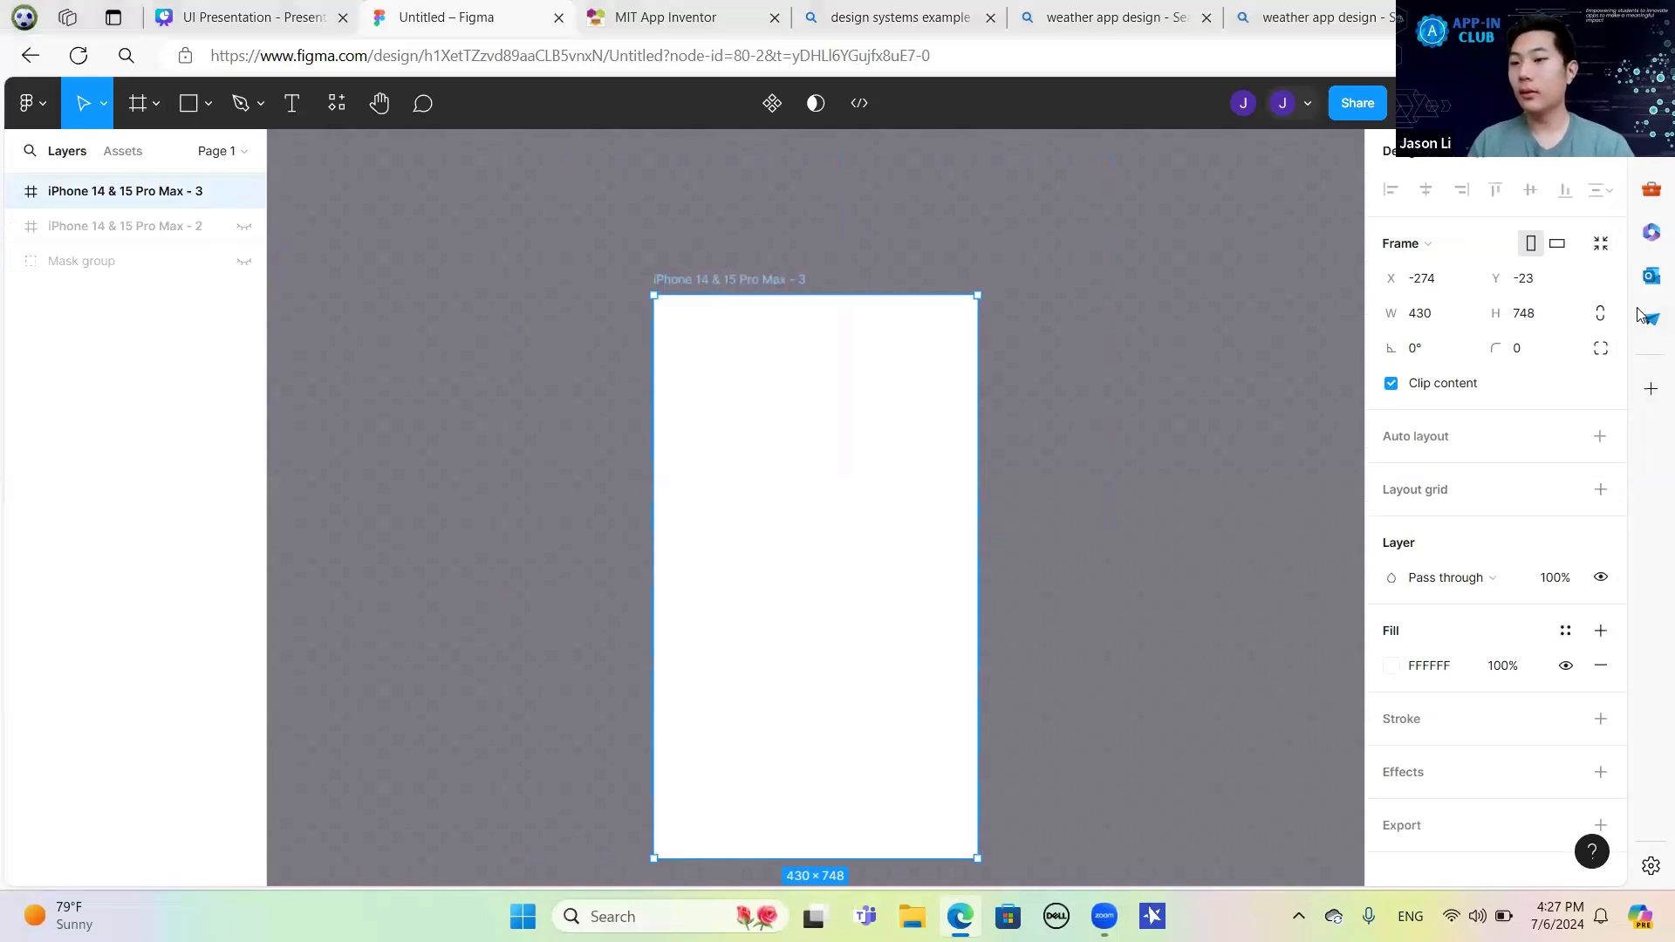
scroll(1609, 349, down, 1)
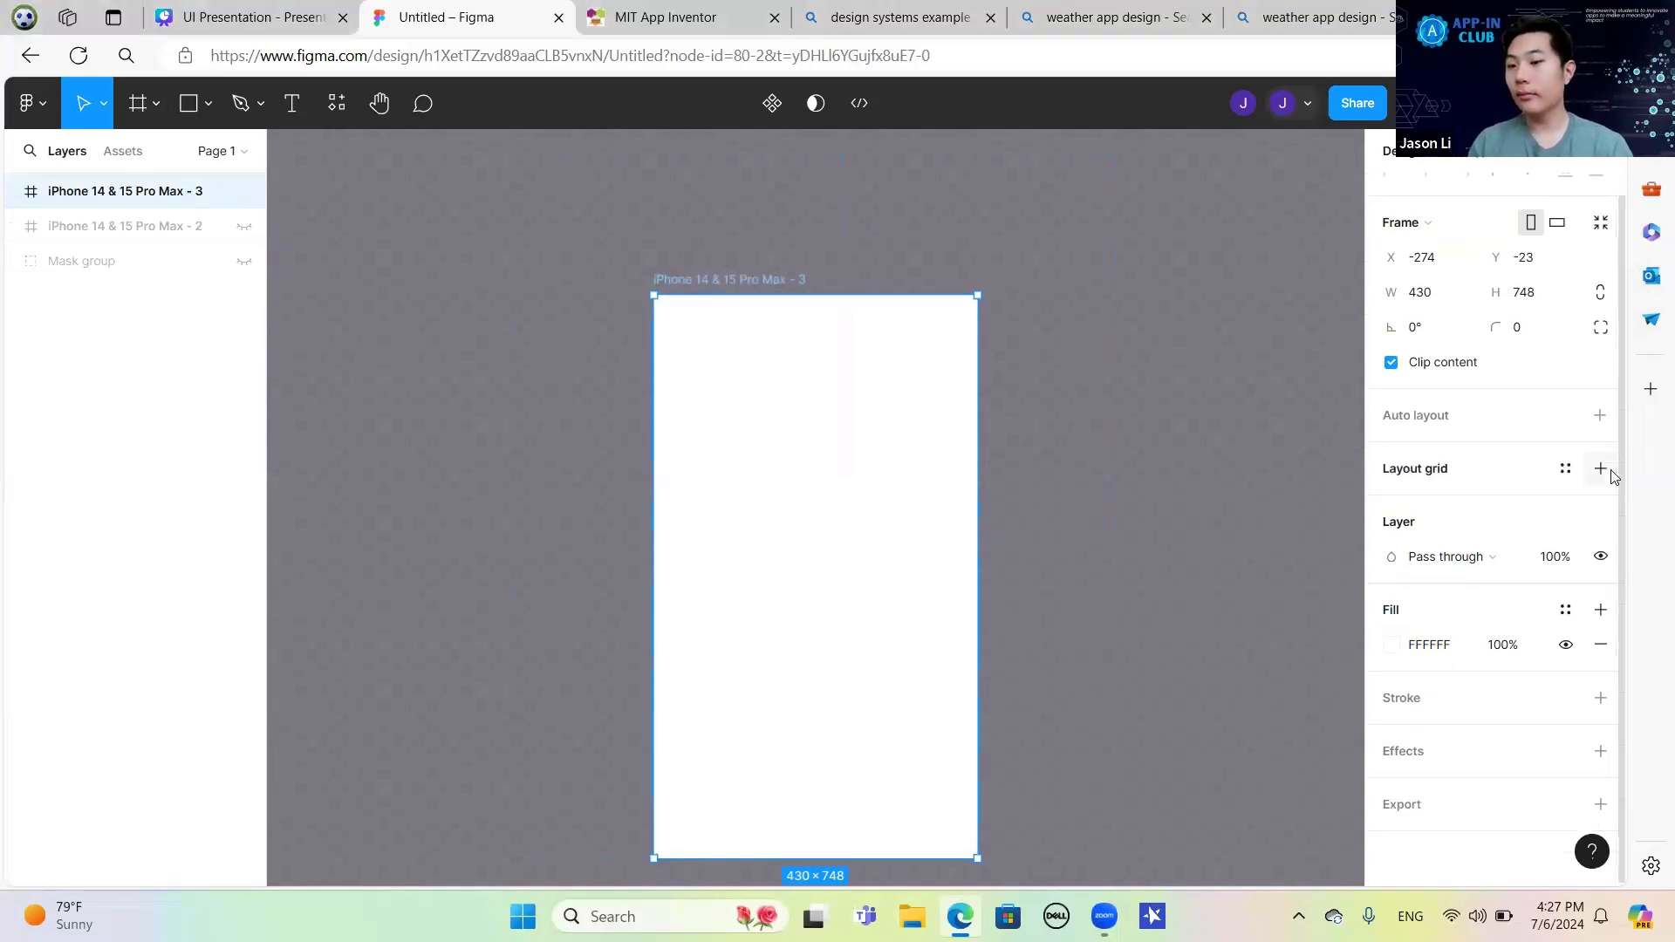
click(1406, 650)
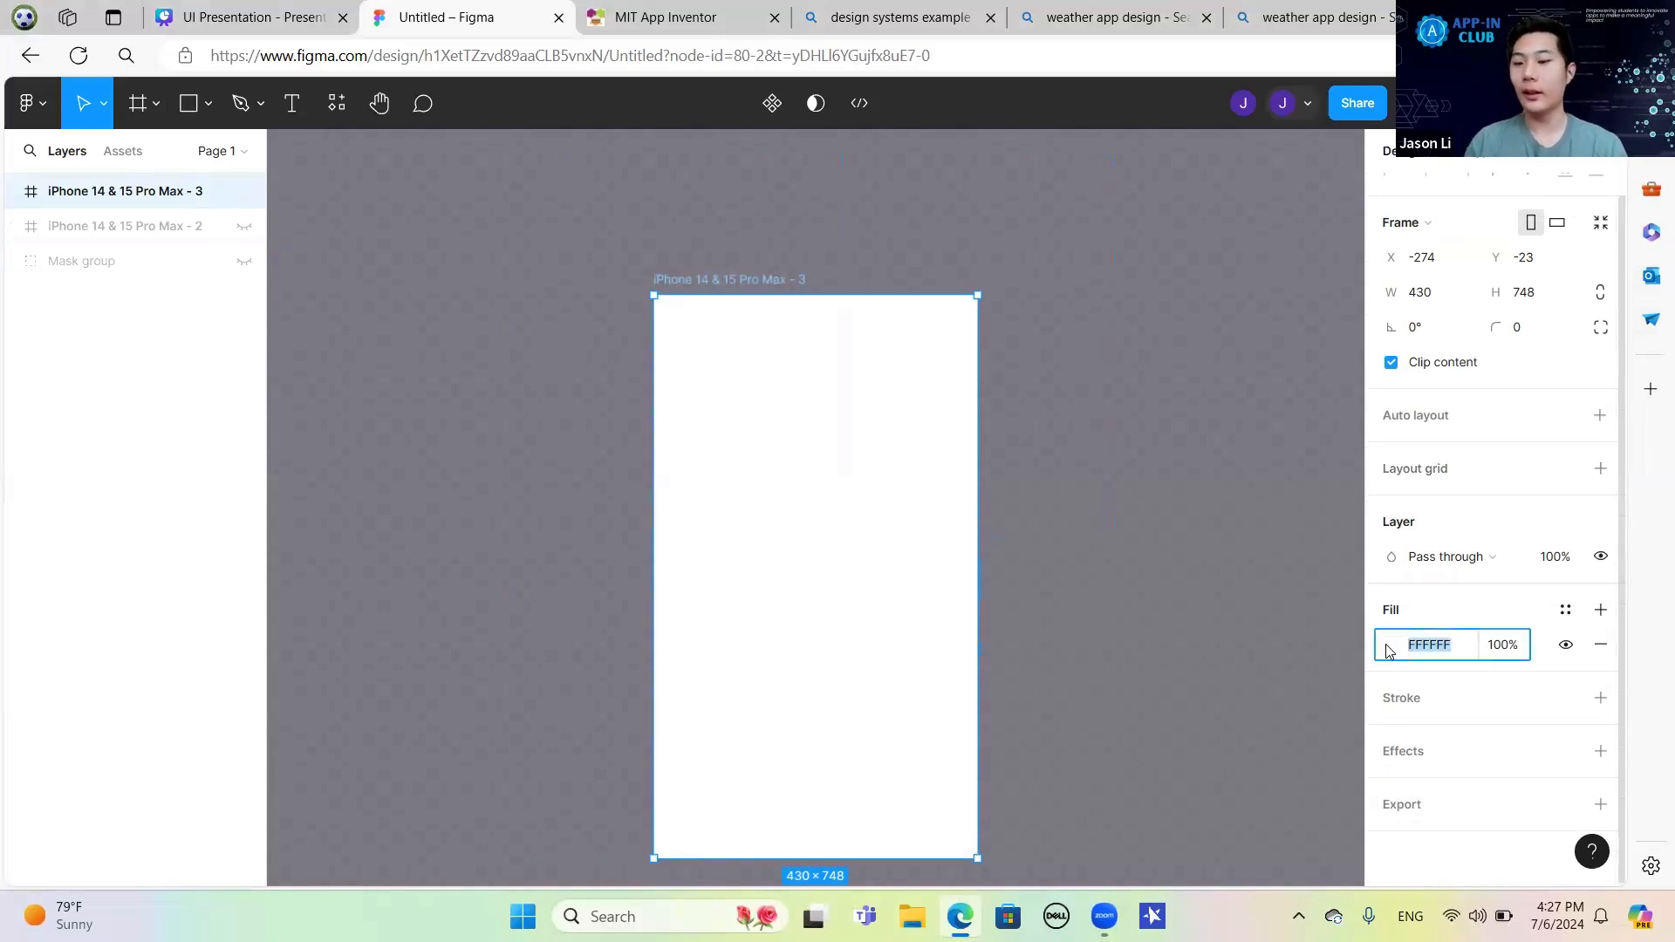
click(1390, 647)
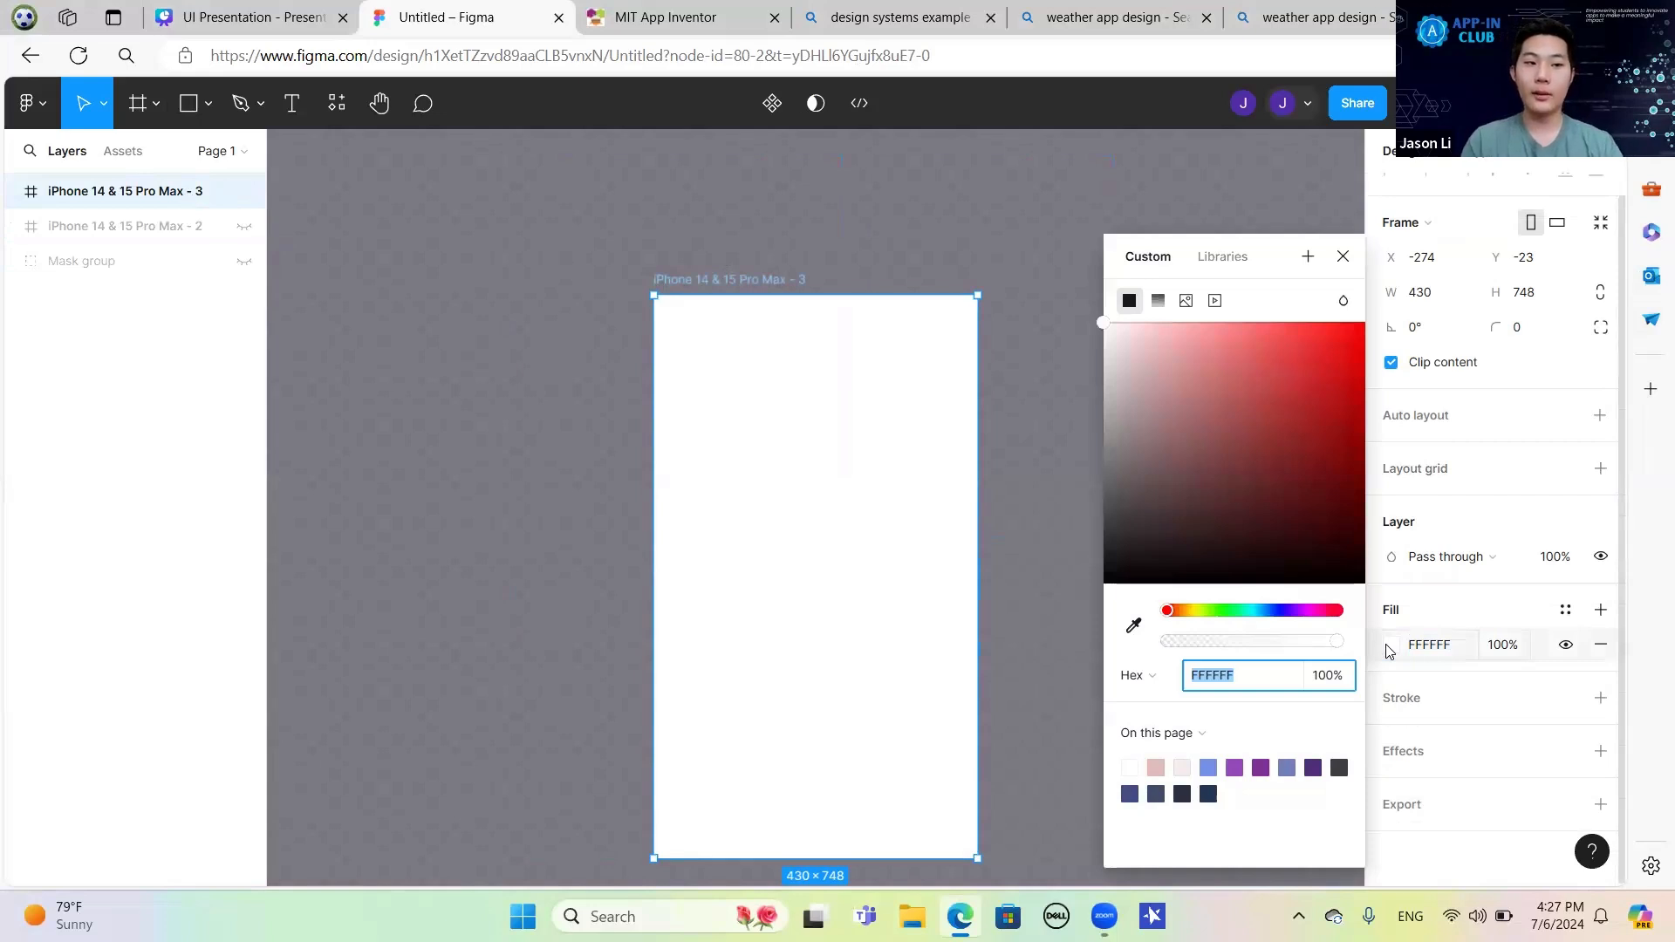
drag(1283, 433, 1205, 497)
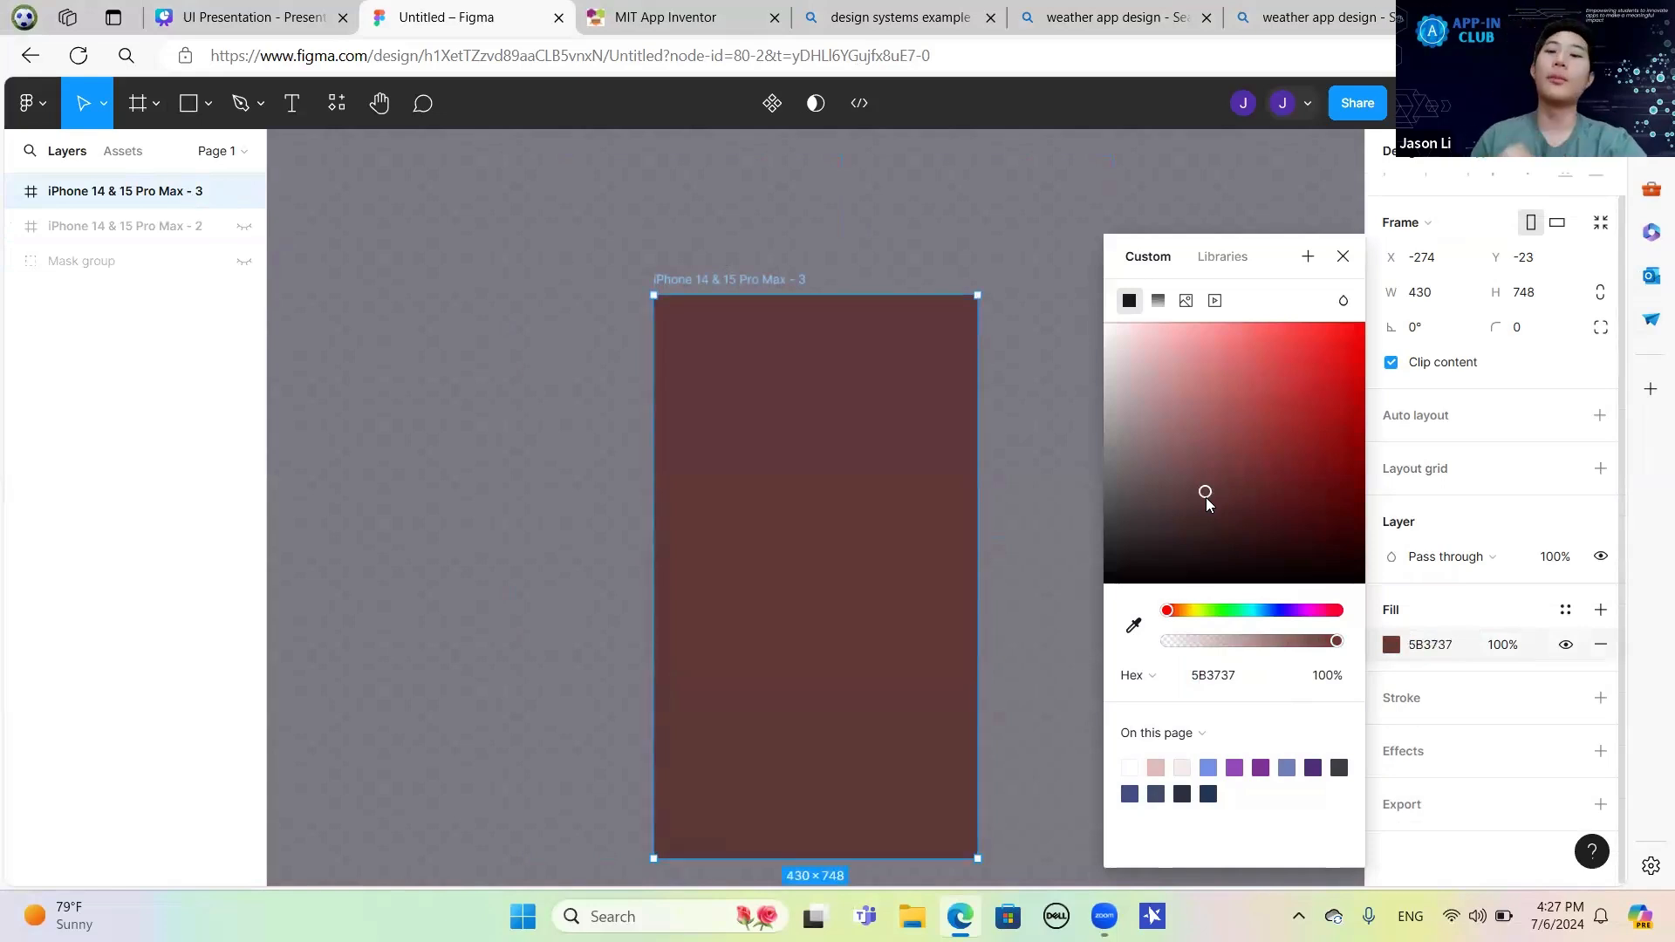
click(1293, 610)
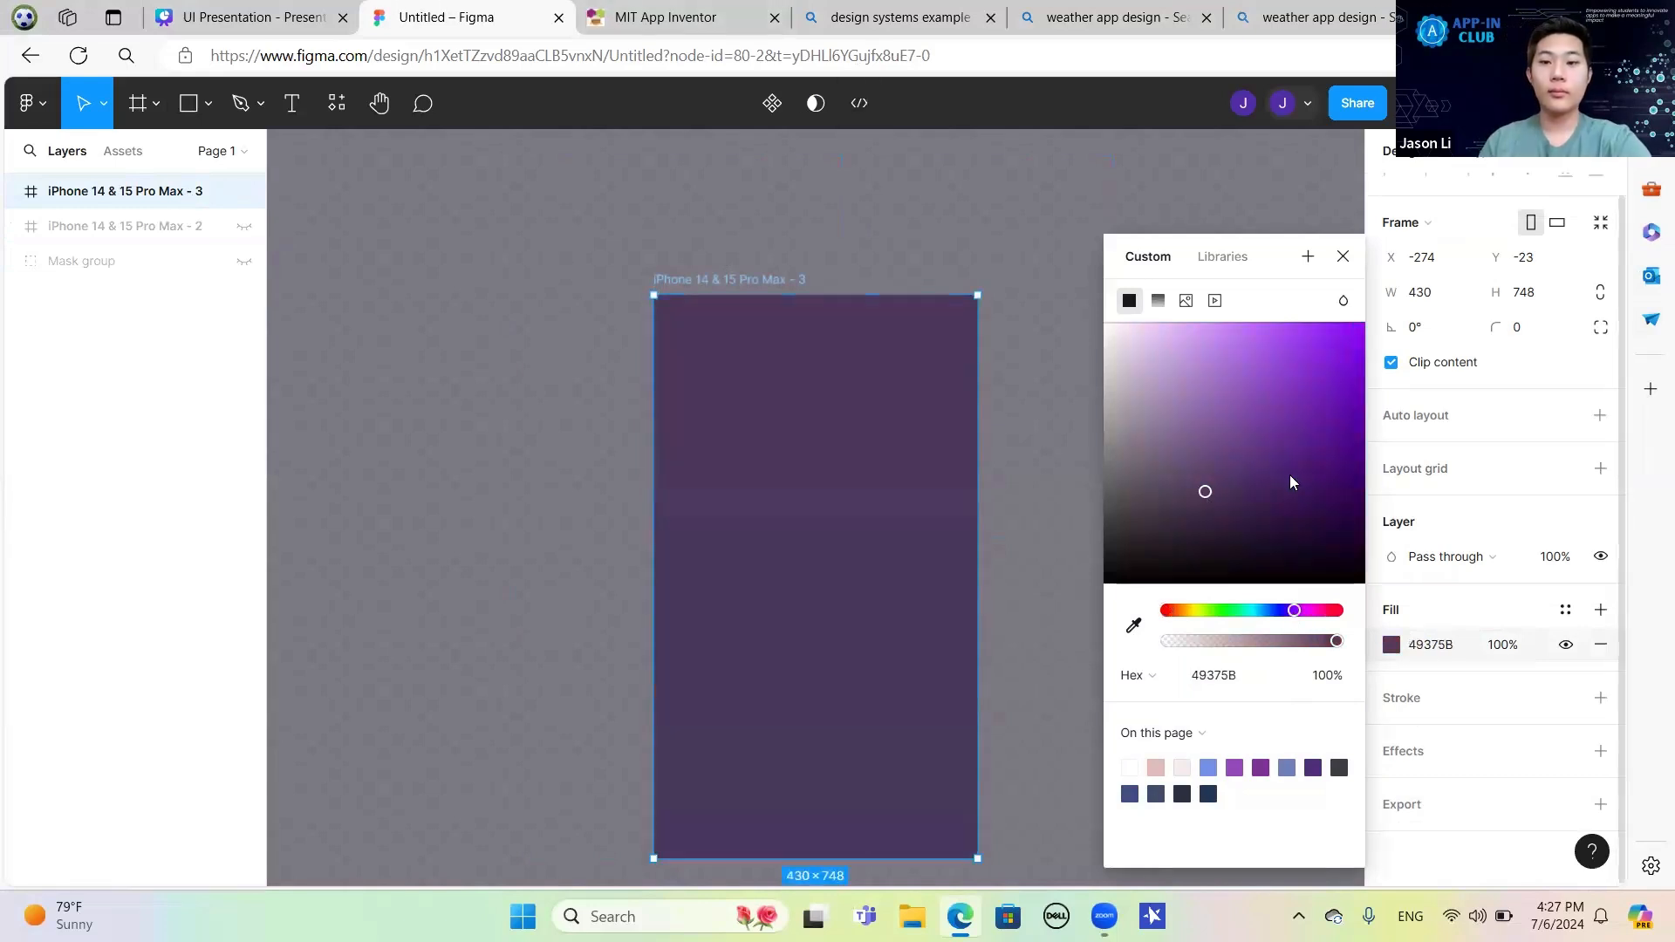
drag(1260, 447, 1198, 485)
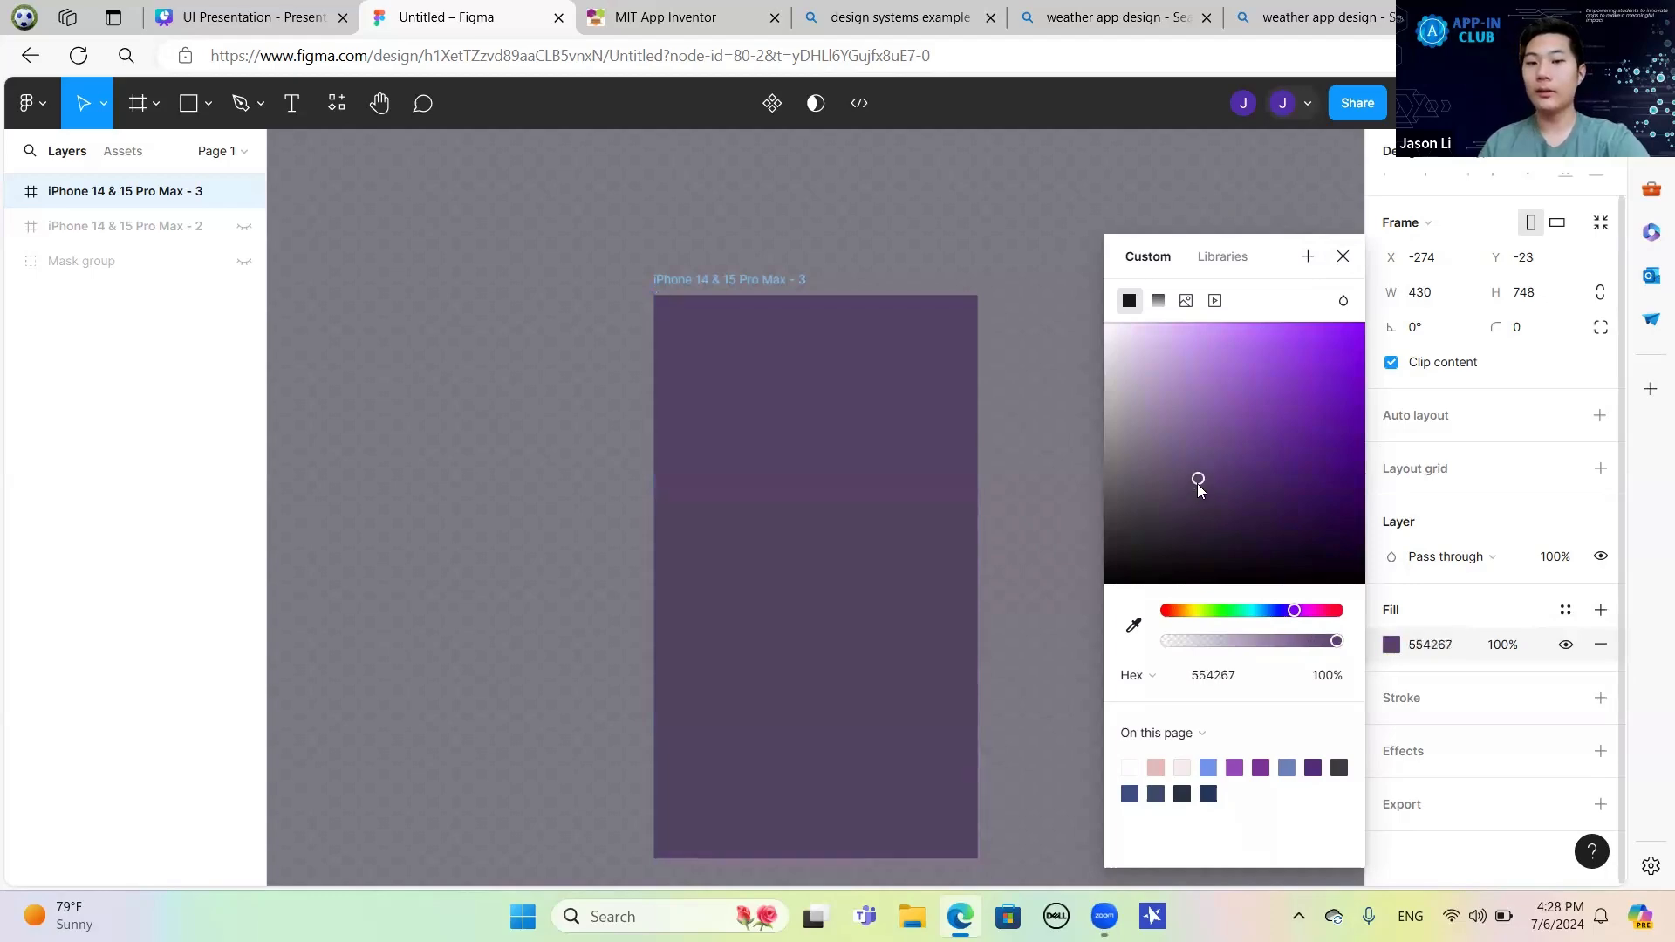
click(1355, 255)
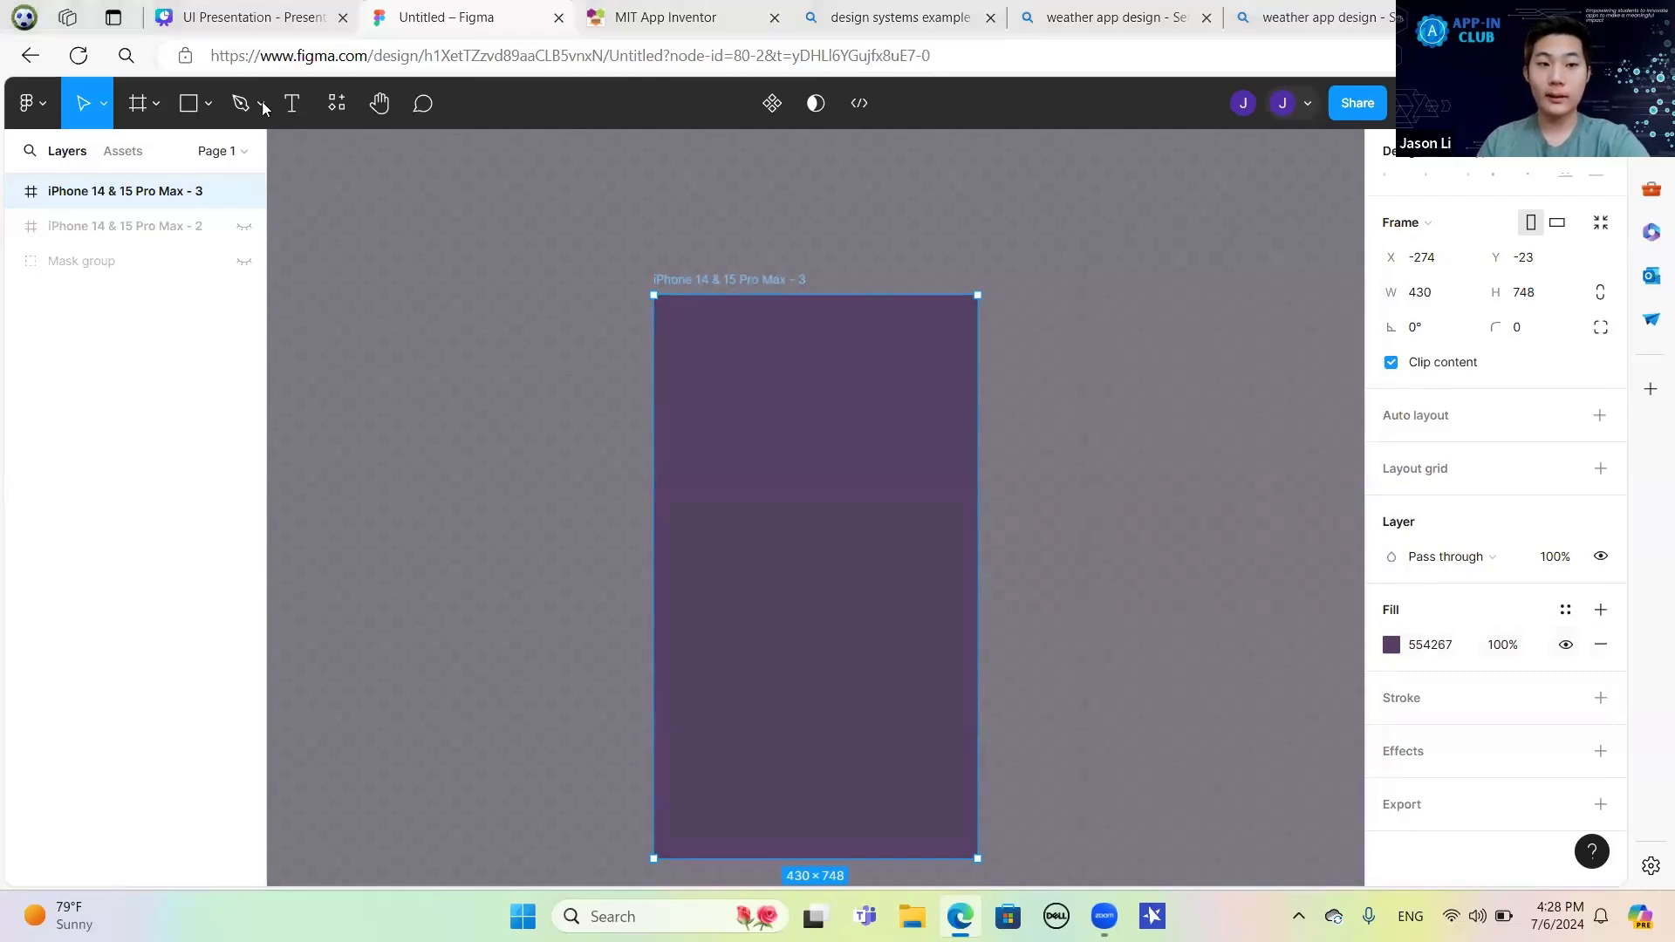
Add a center-aligned text box about 226 × 128 reading "Weather App" in the upper part of the phone frame.
click(309, 117)
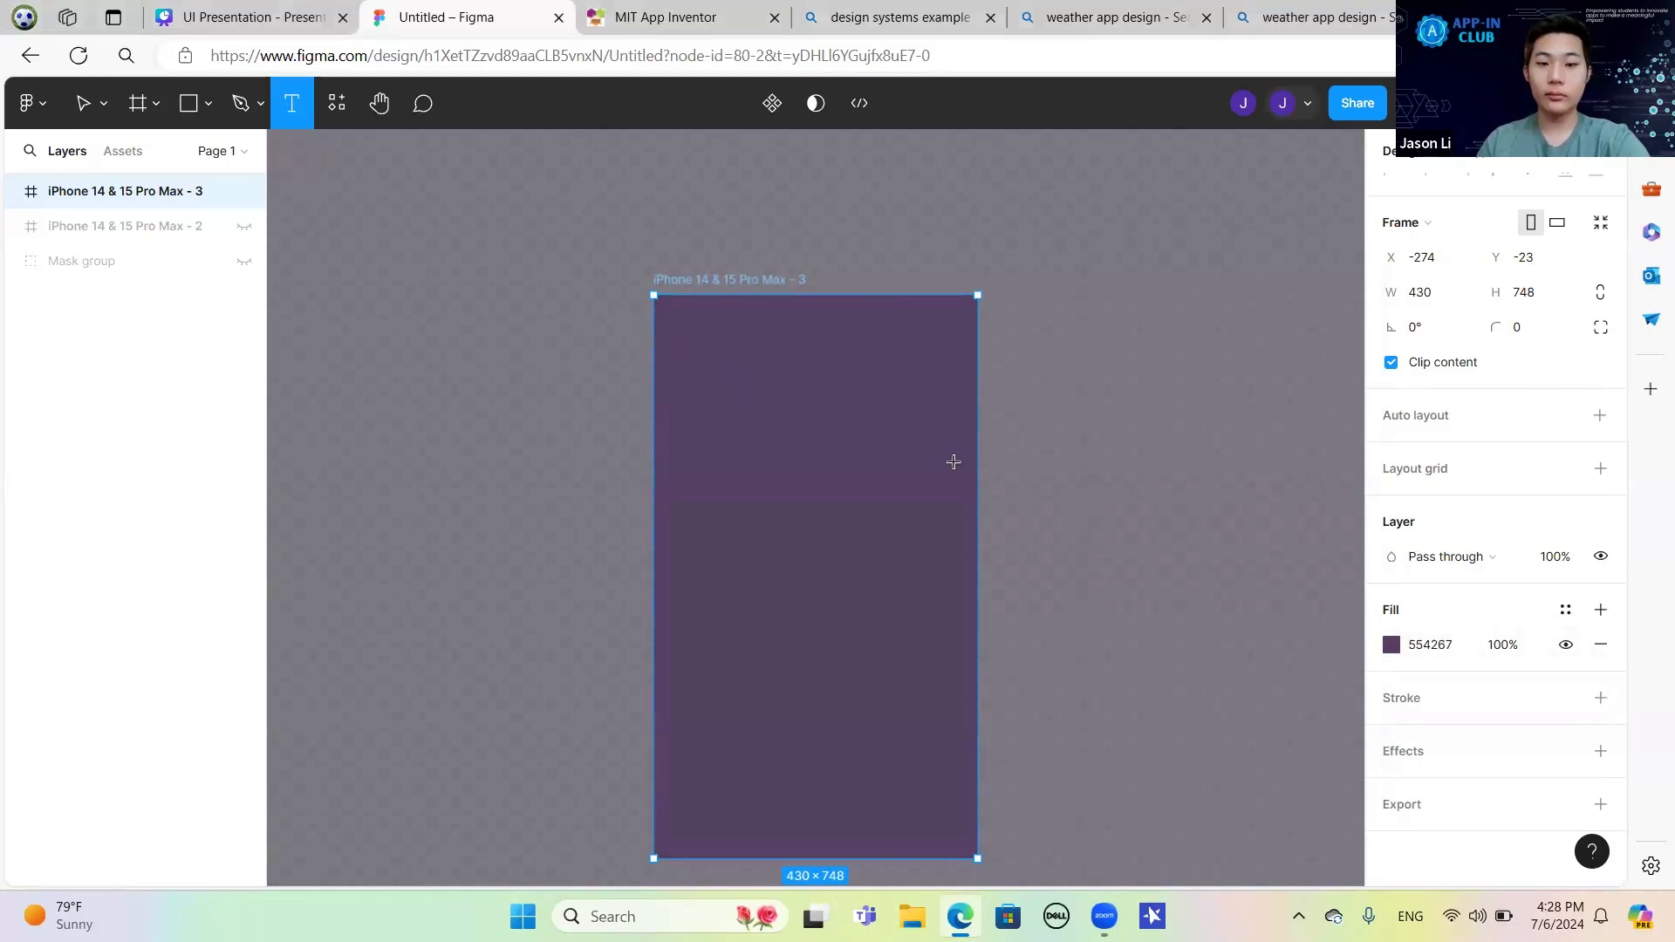
drag(741, 385, 912, 482)
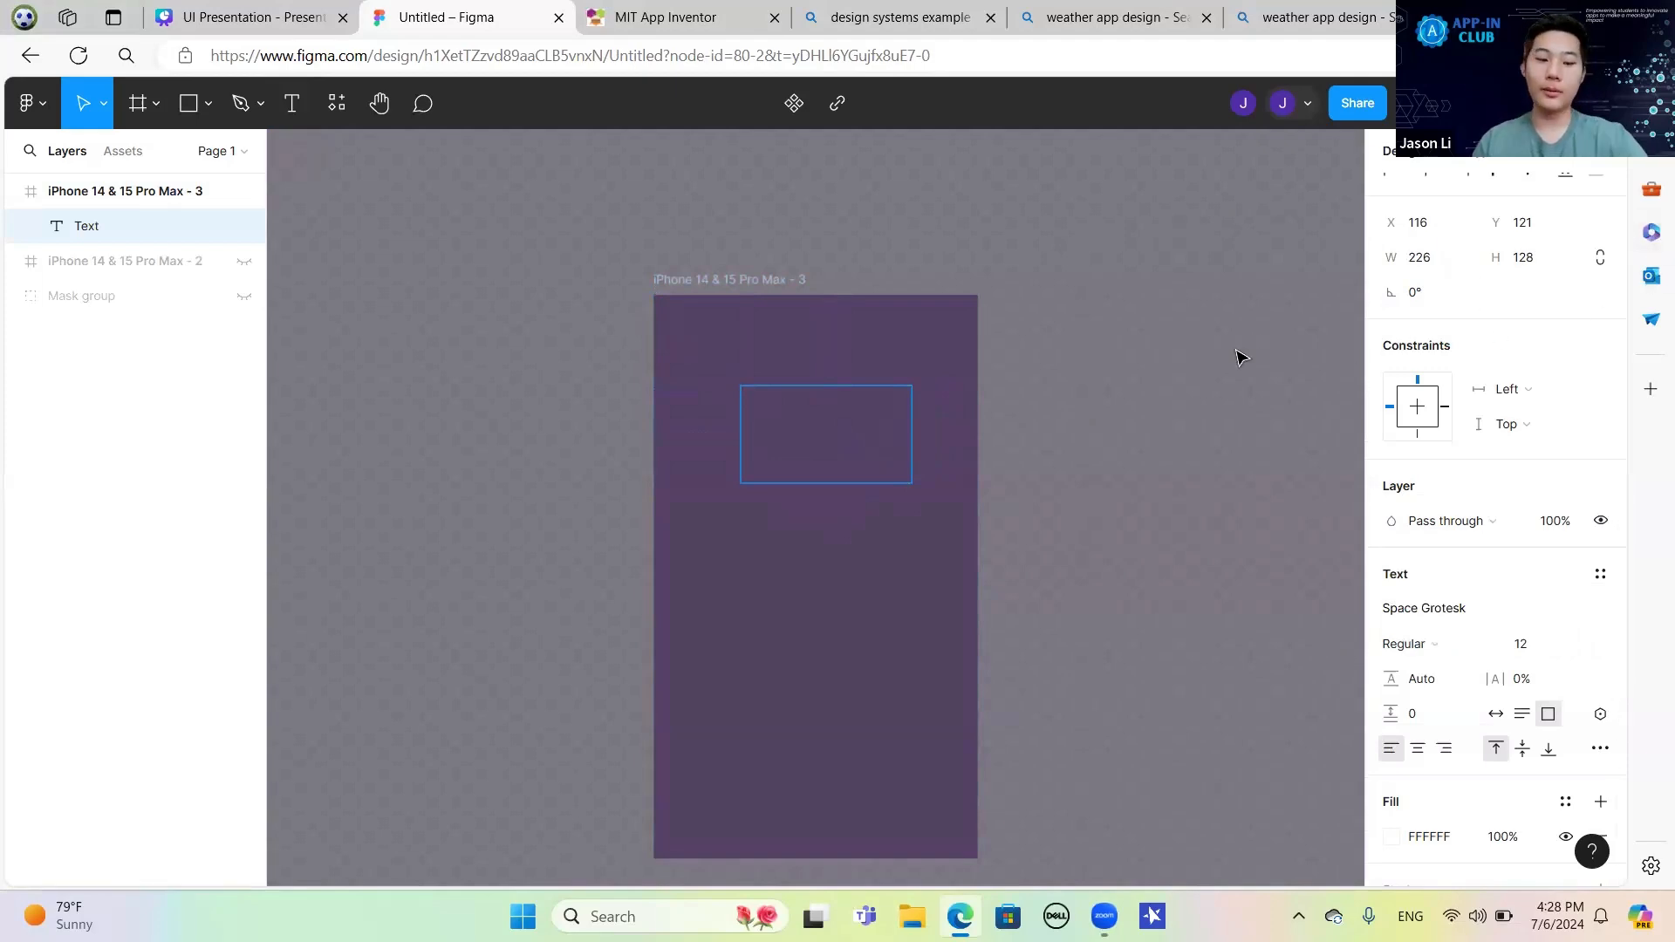
text(Weath)
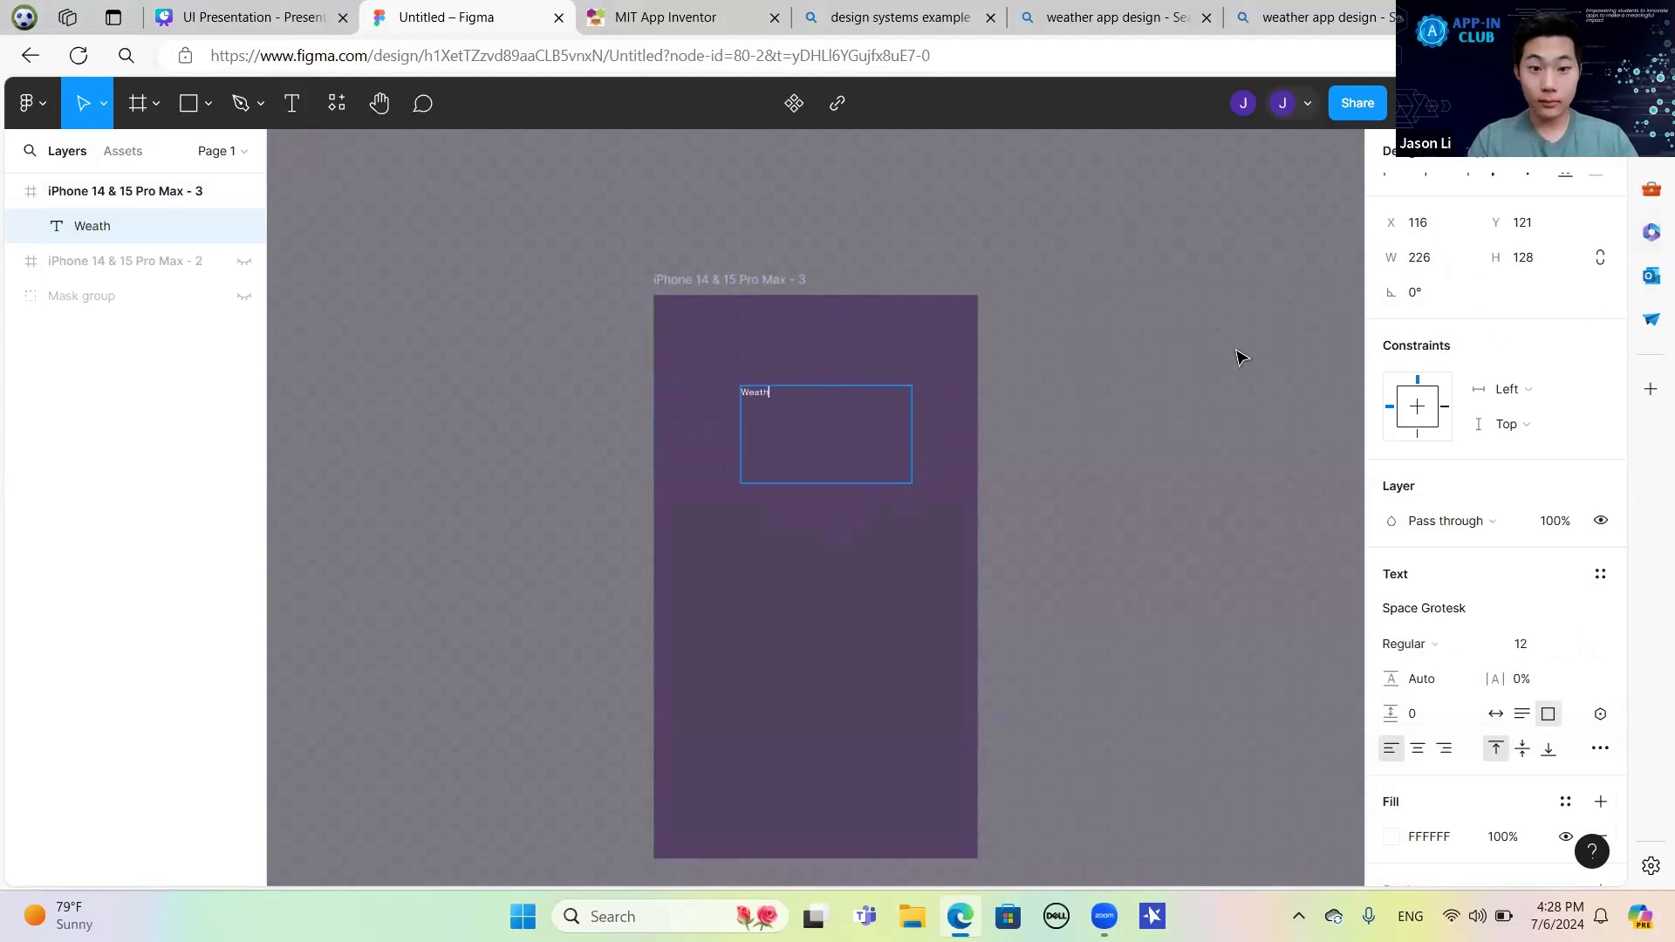
text(er App)
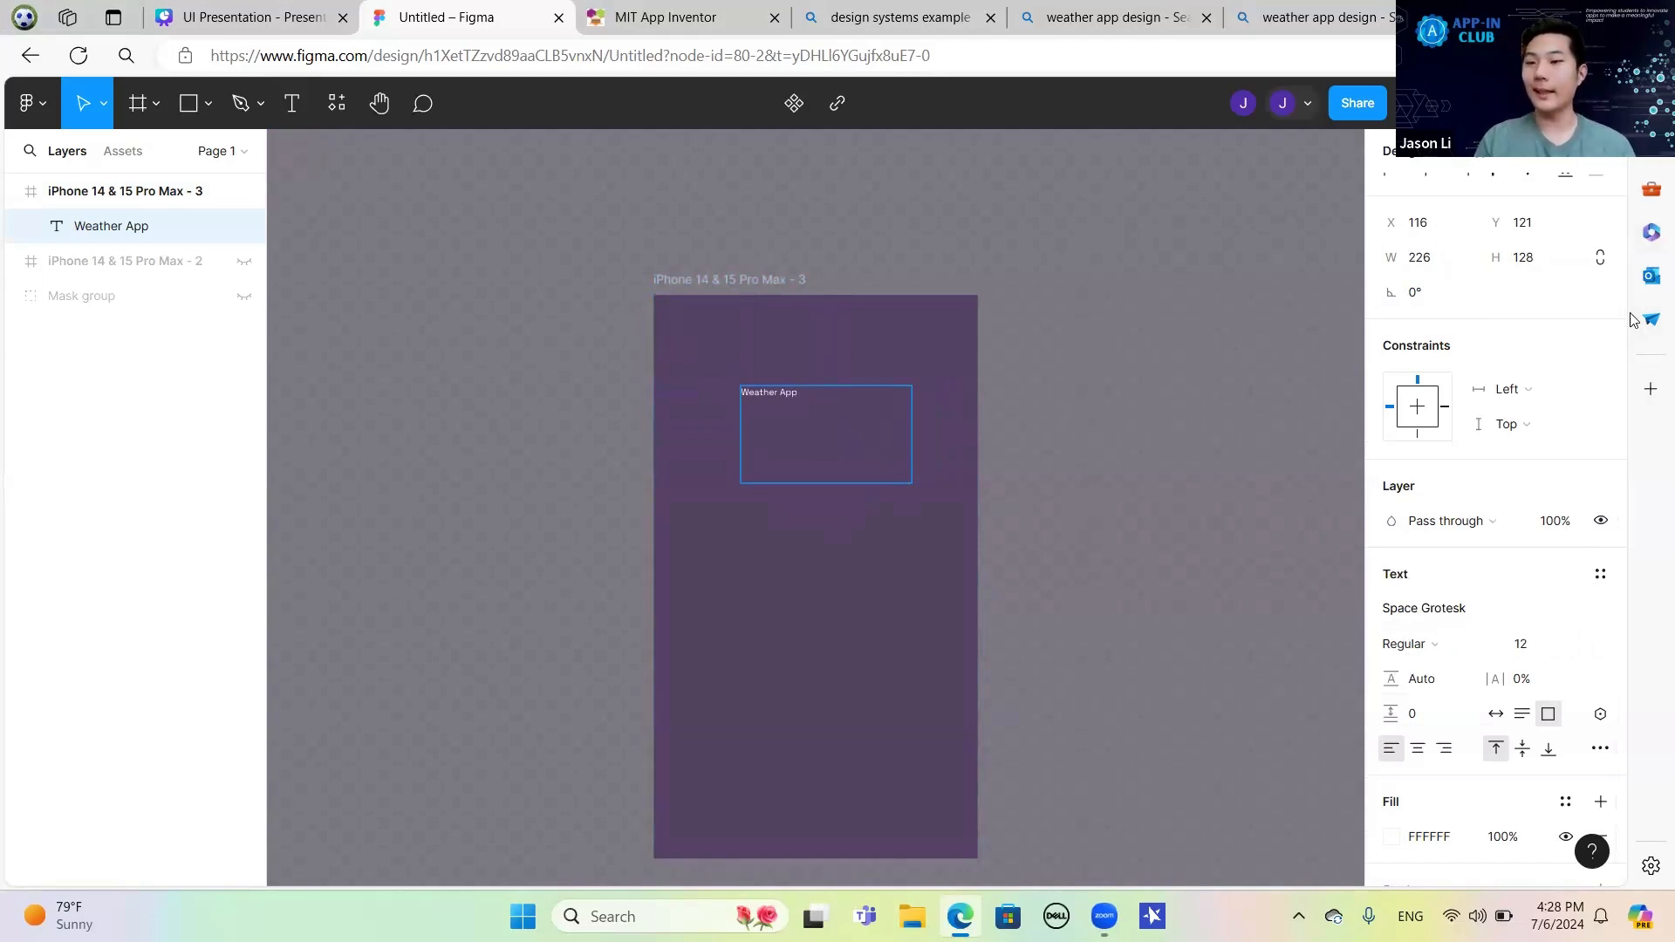
scroll(1612, 396, down, 2)
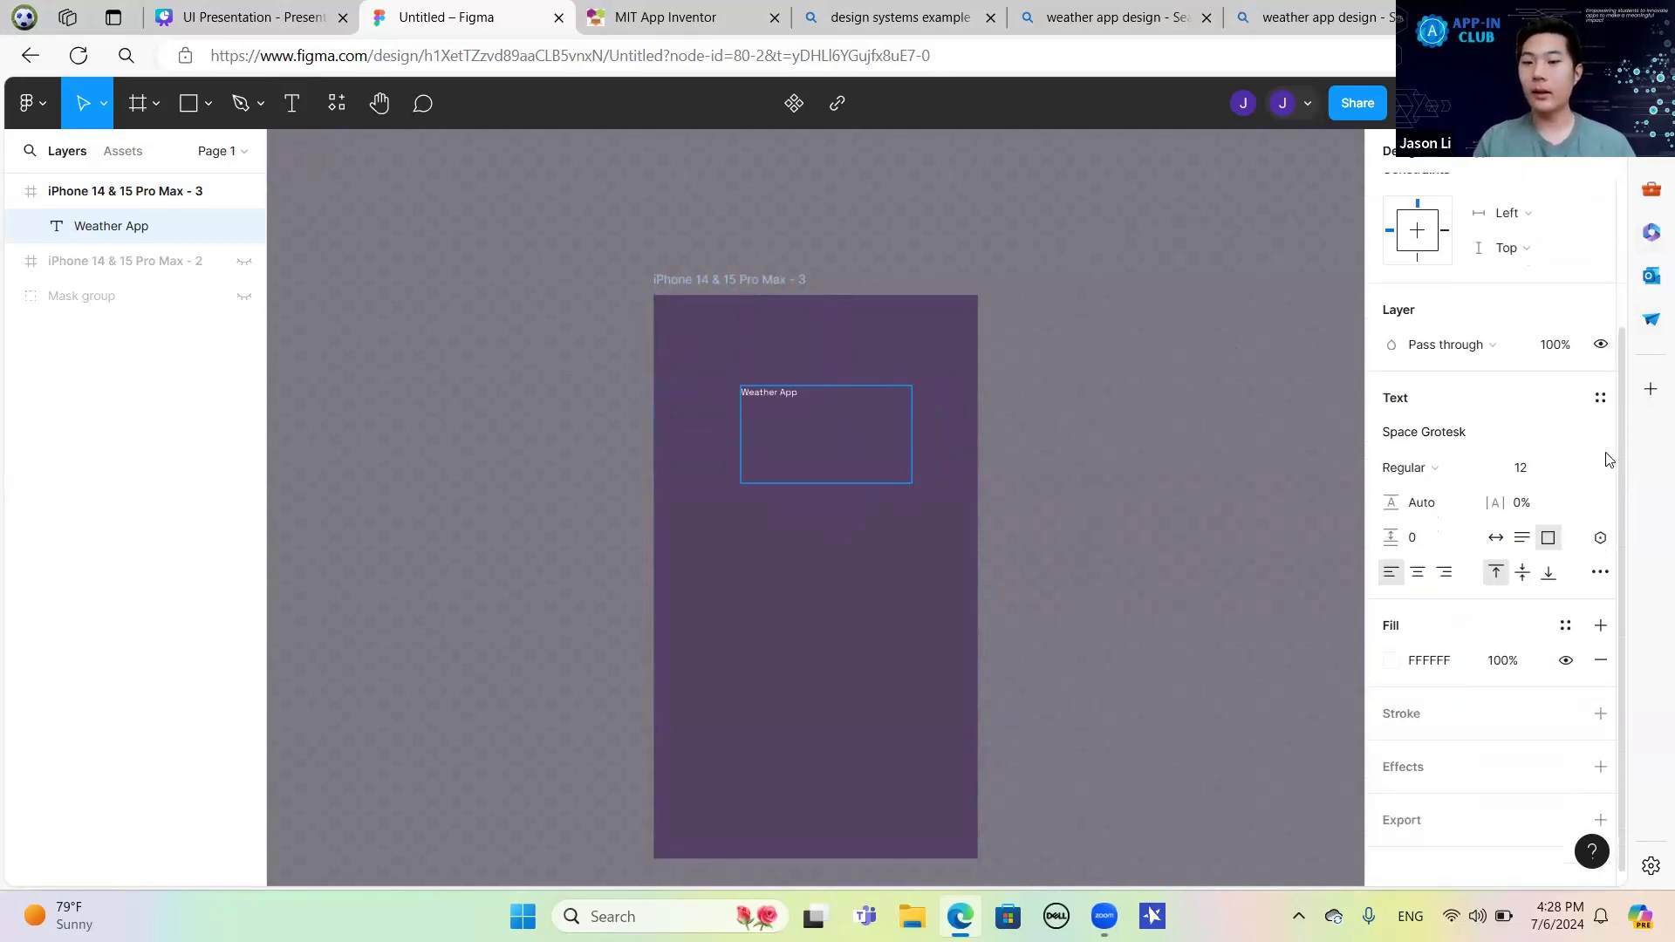
click(1414, 568)
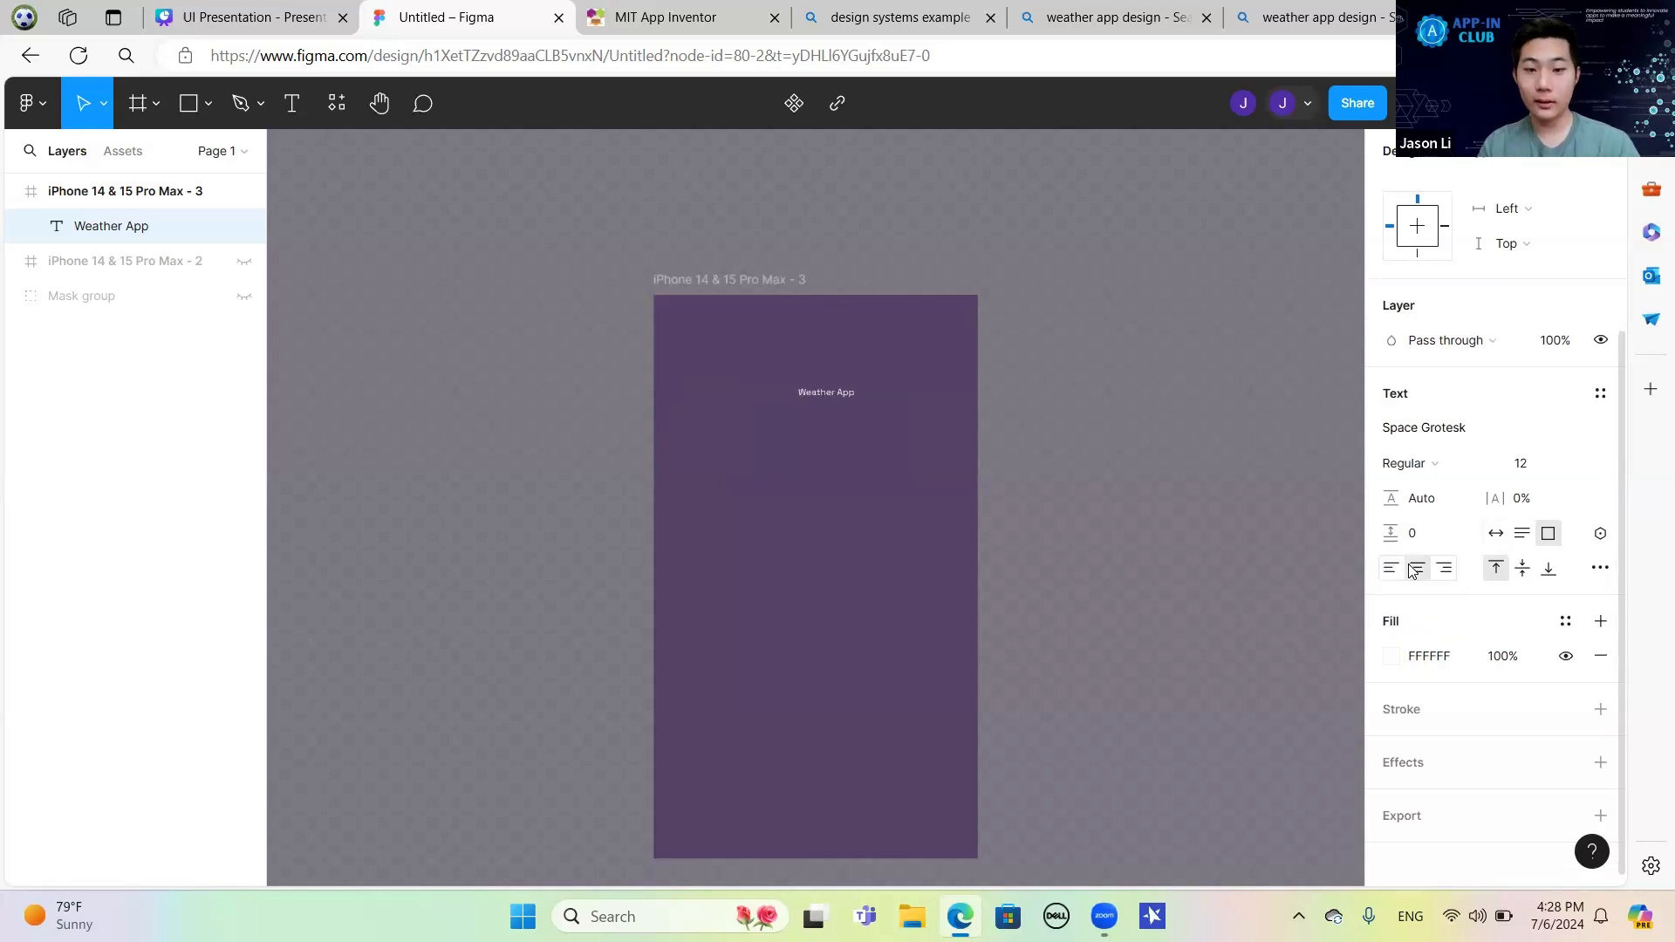
Try to set the font size of the "Weather App" text to 50 while its text is still being edited.
click(1549, 469)
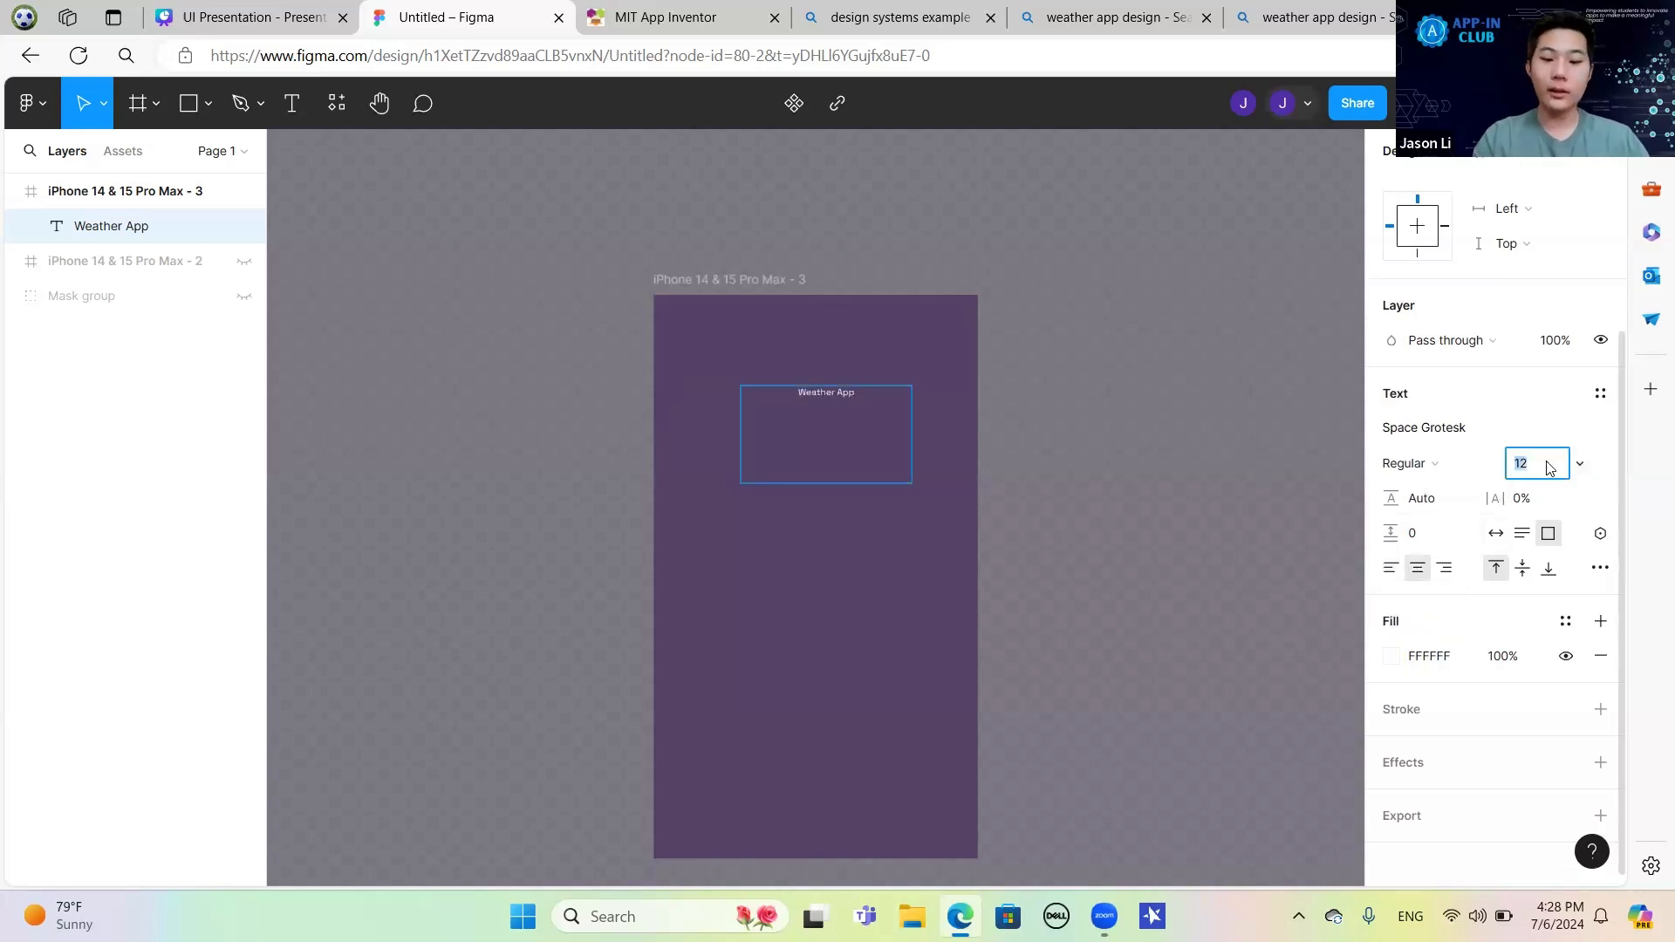
key(Return)
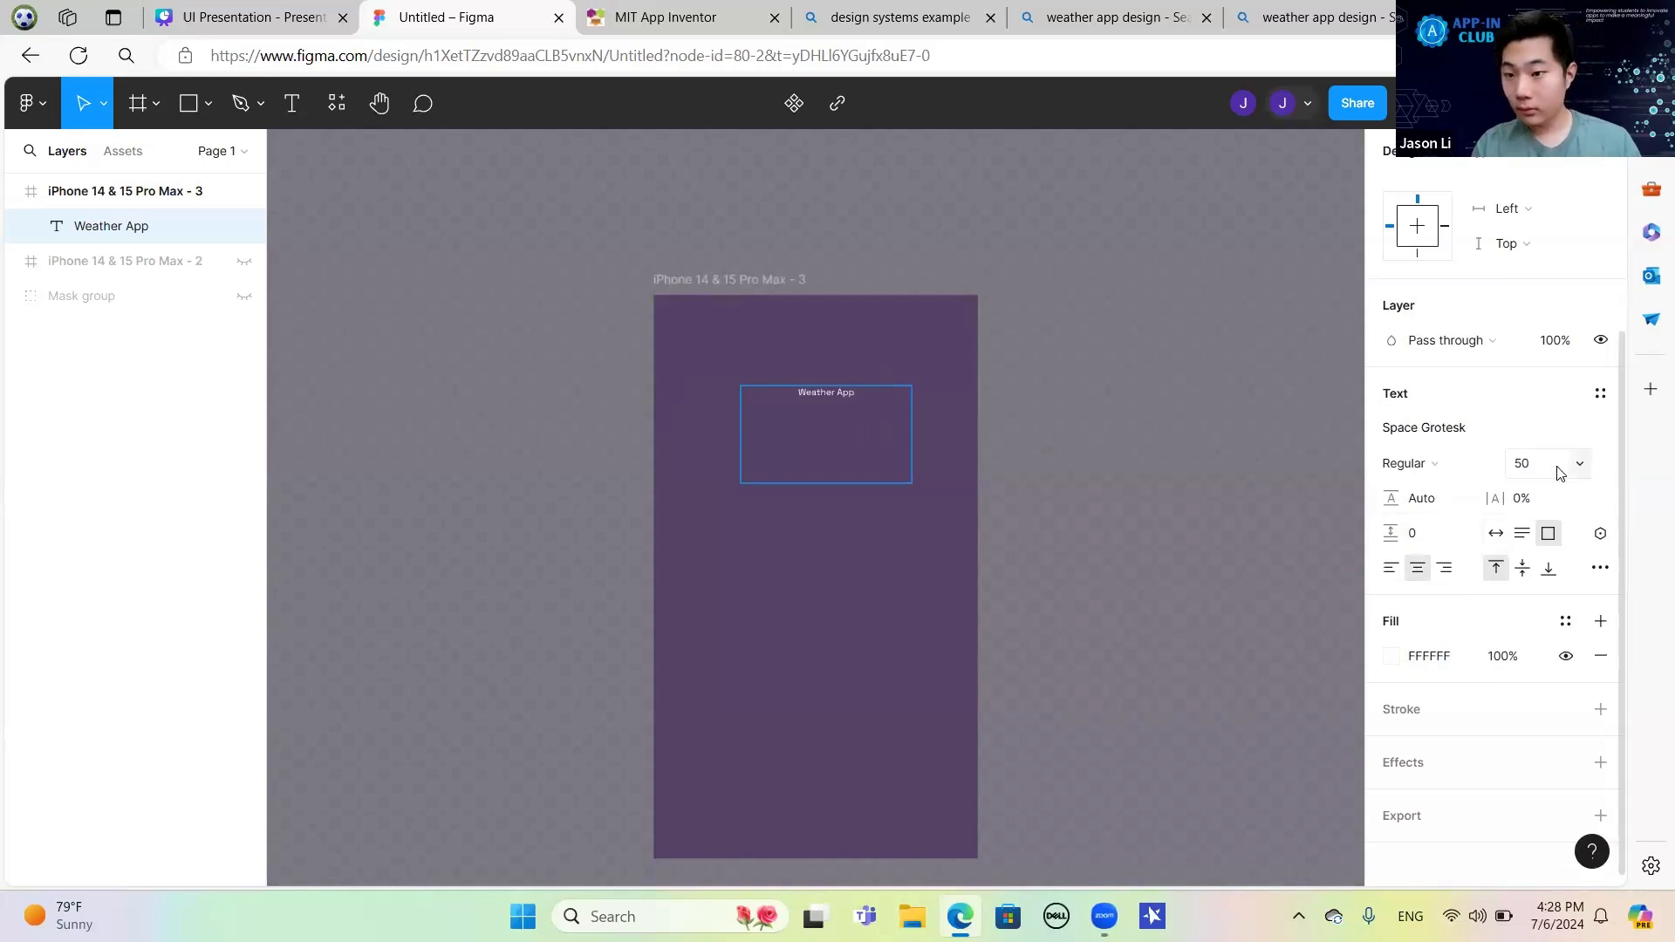
click(1560, 473)
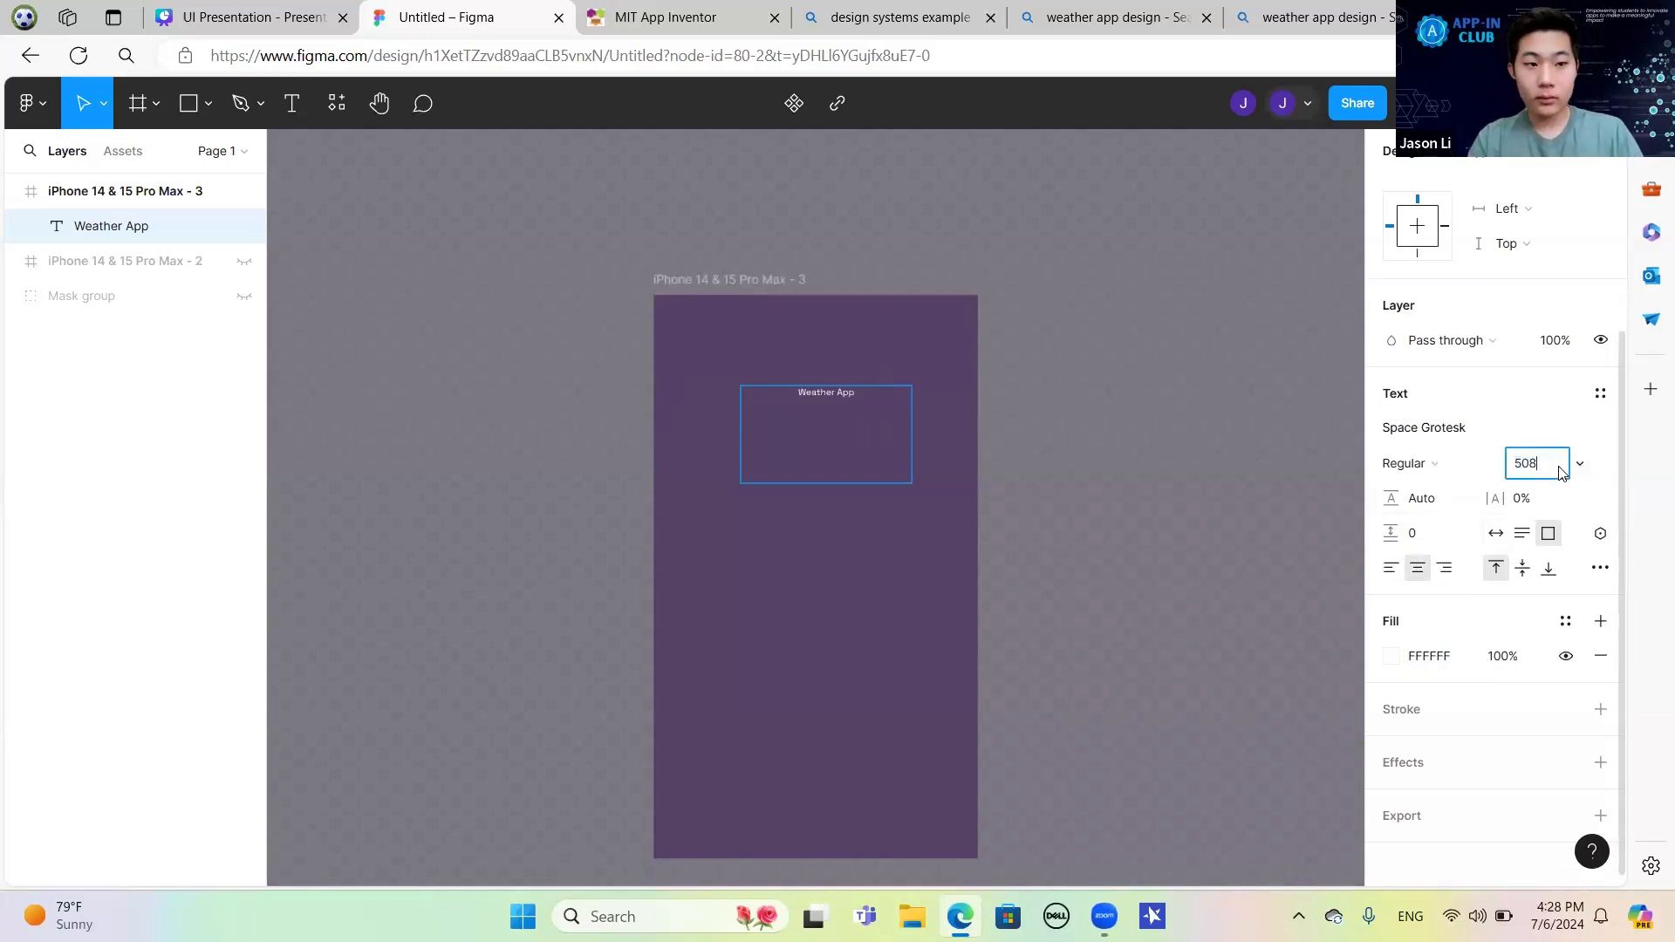
text(80)
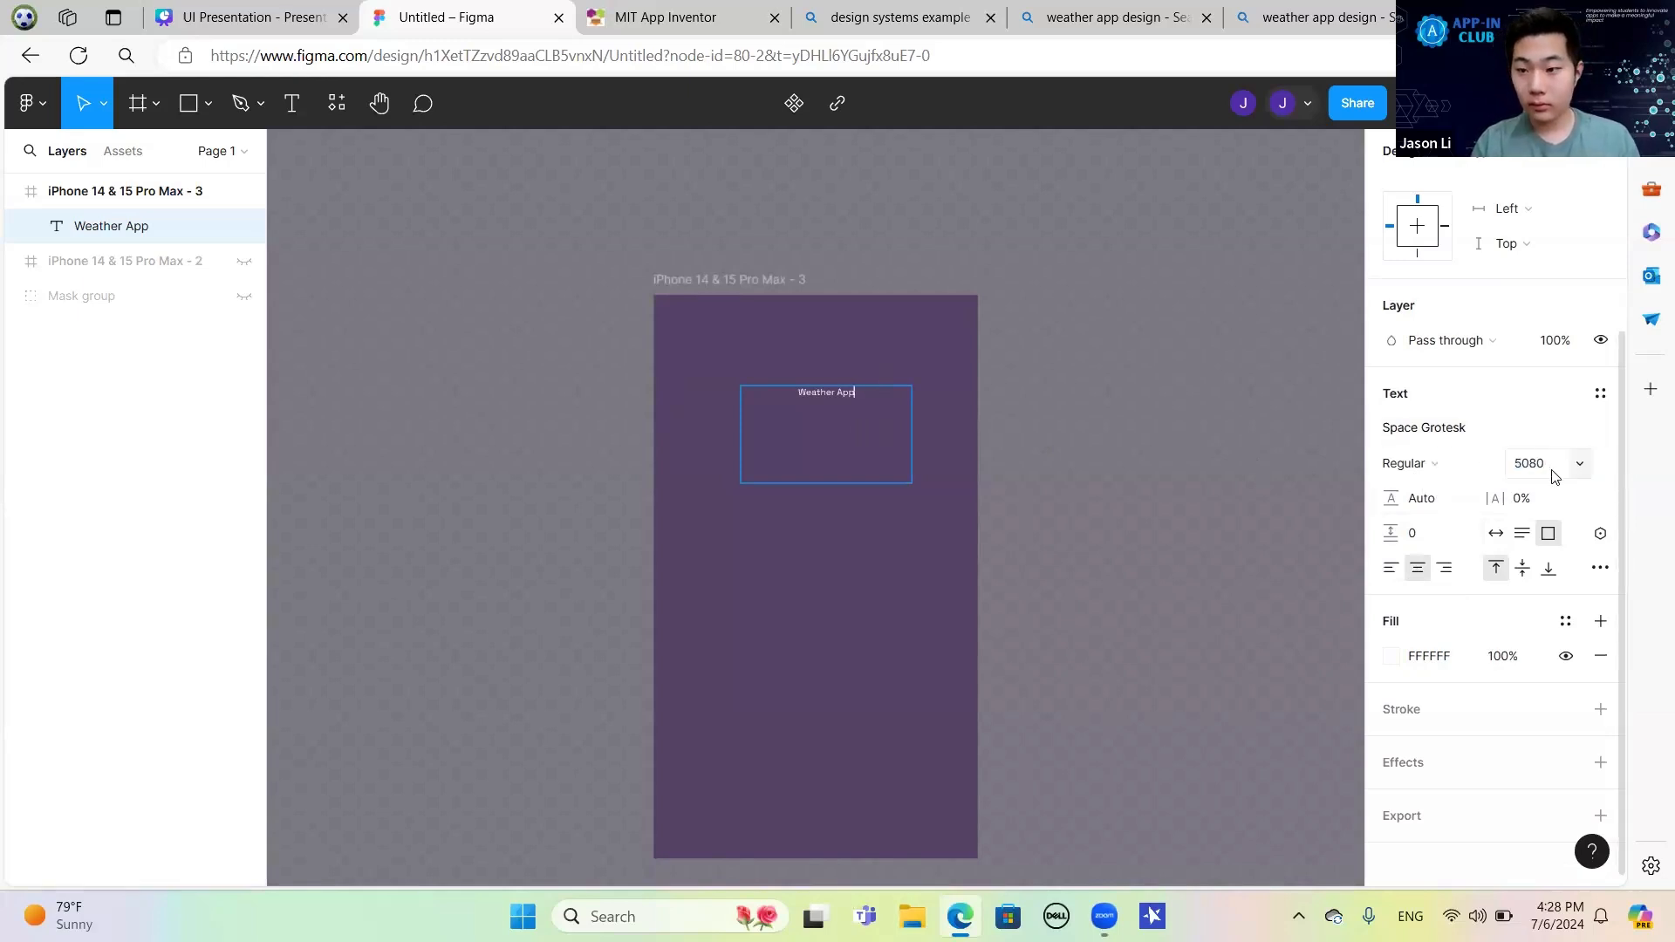
double_click(1554, 475)
text(5)
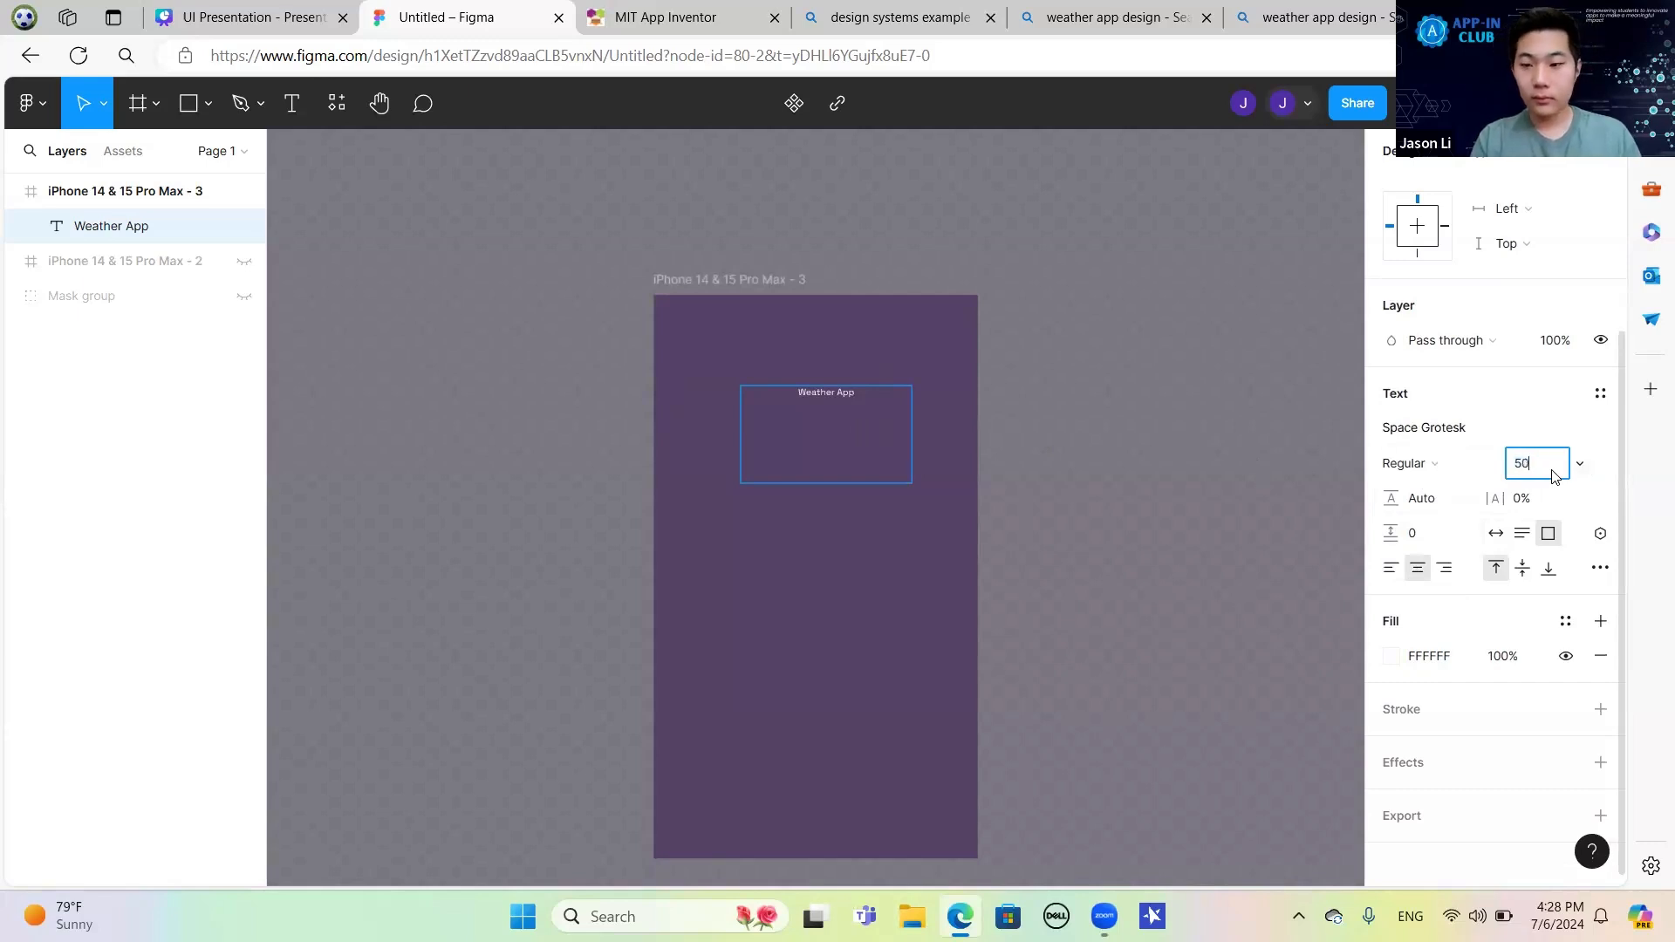
key(Return)
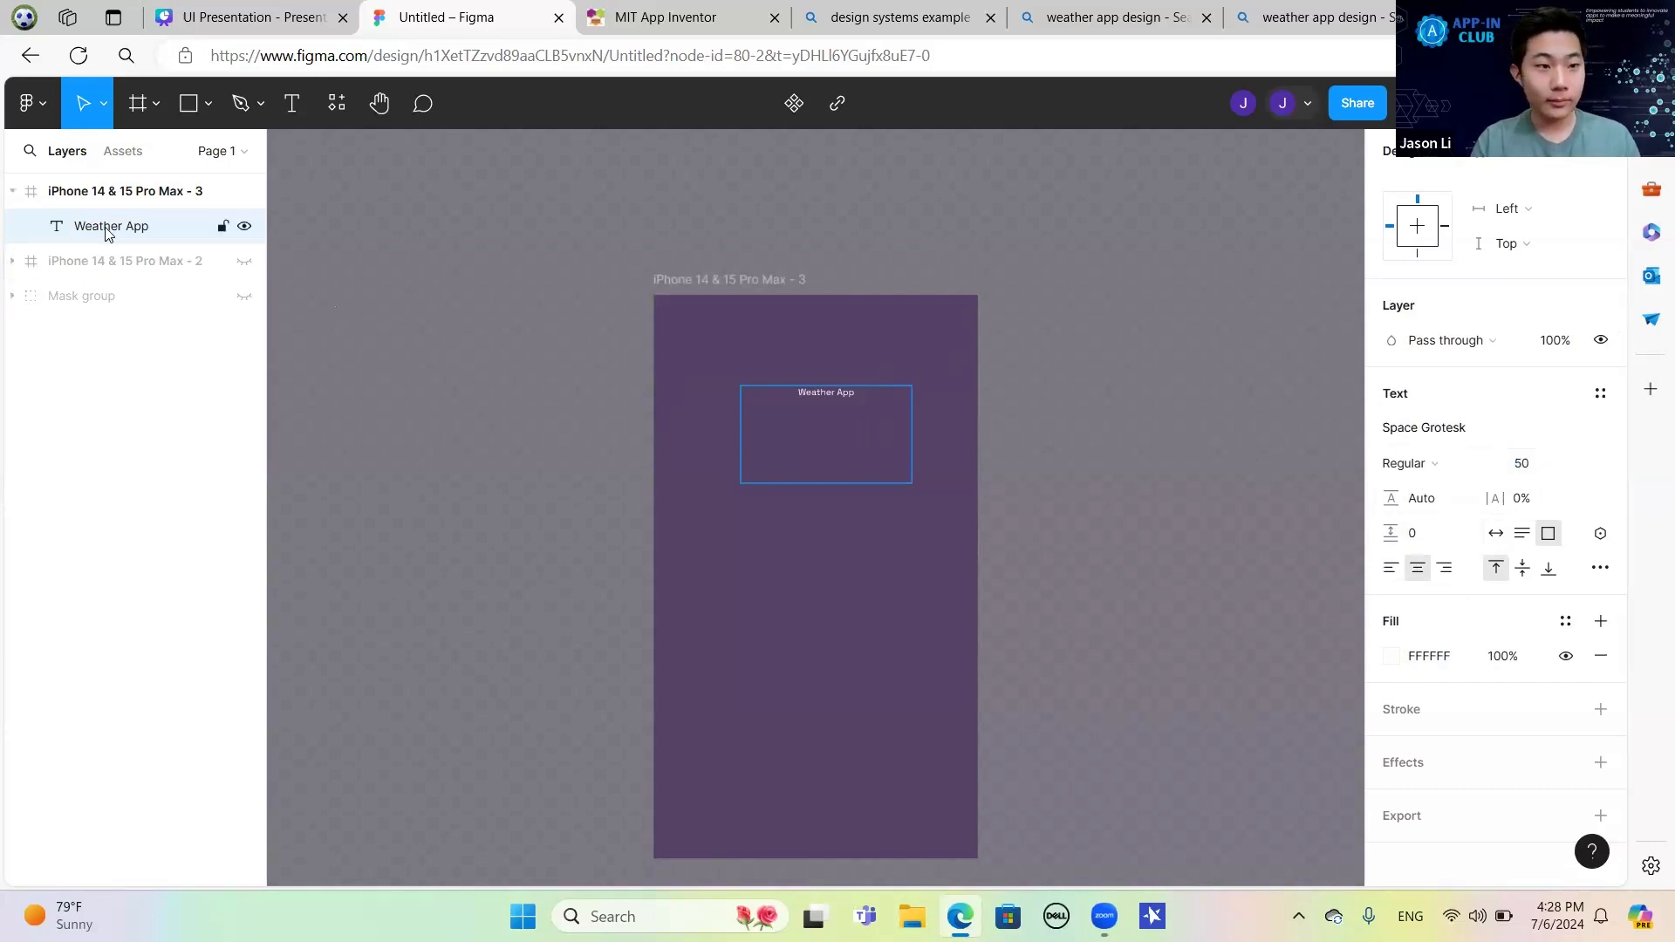
Select the "Weather App" text layer and set its font size to 50.
click(122, 192)
click(170, 230)
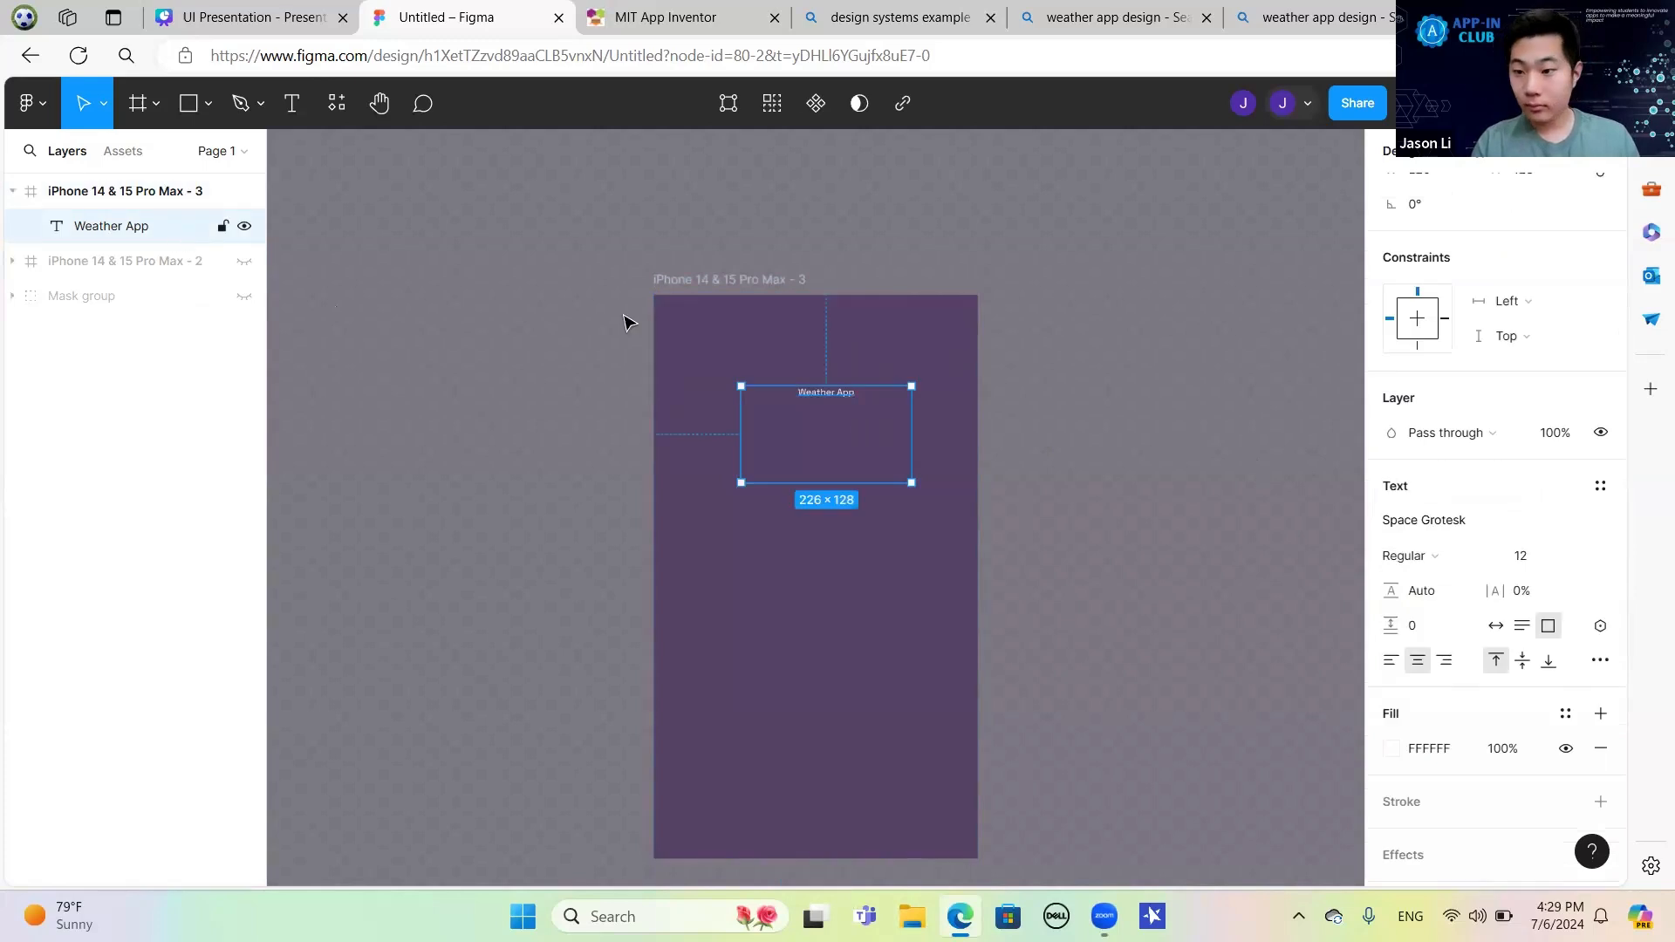
click(1529, 560)
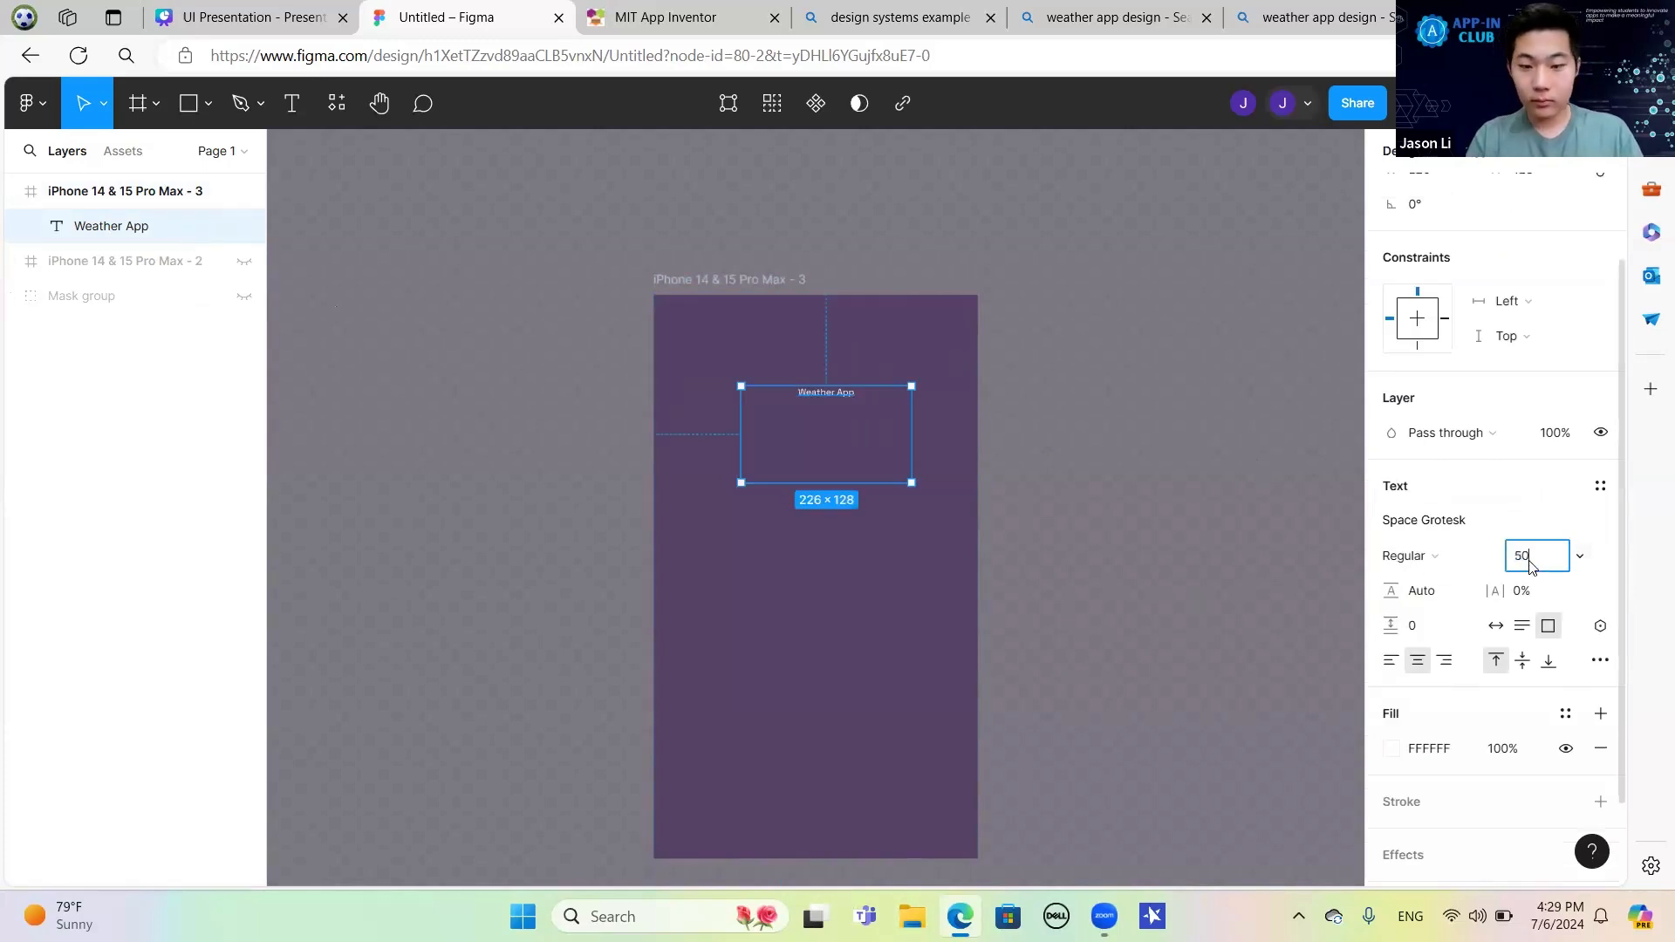
key(Return)
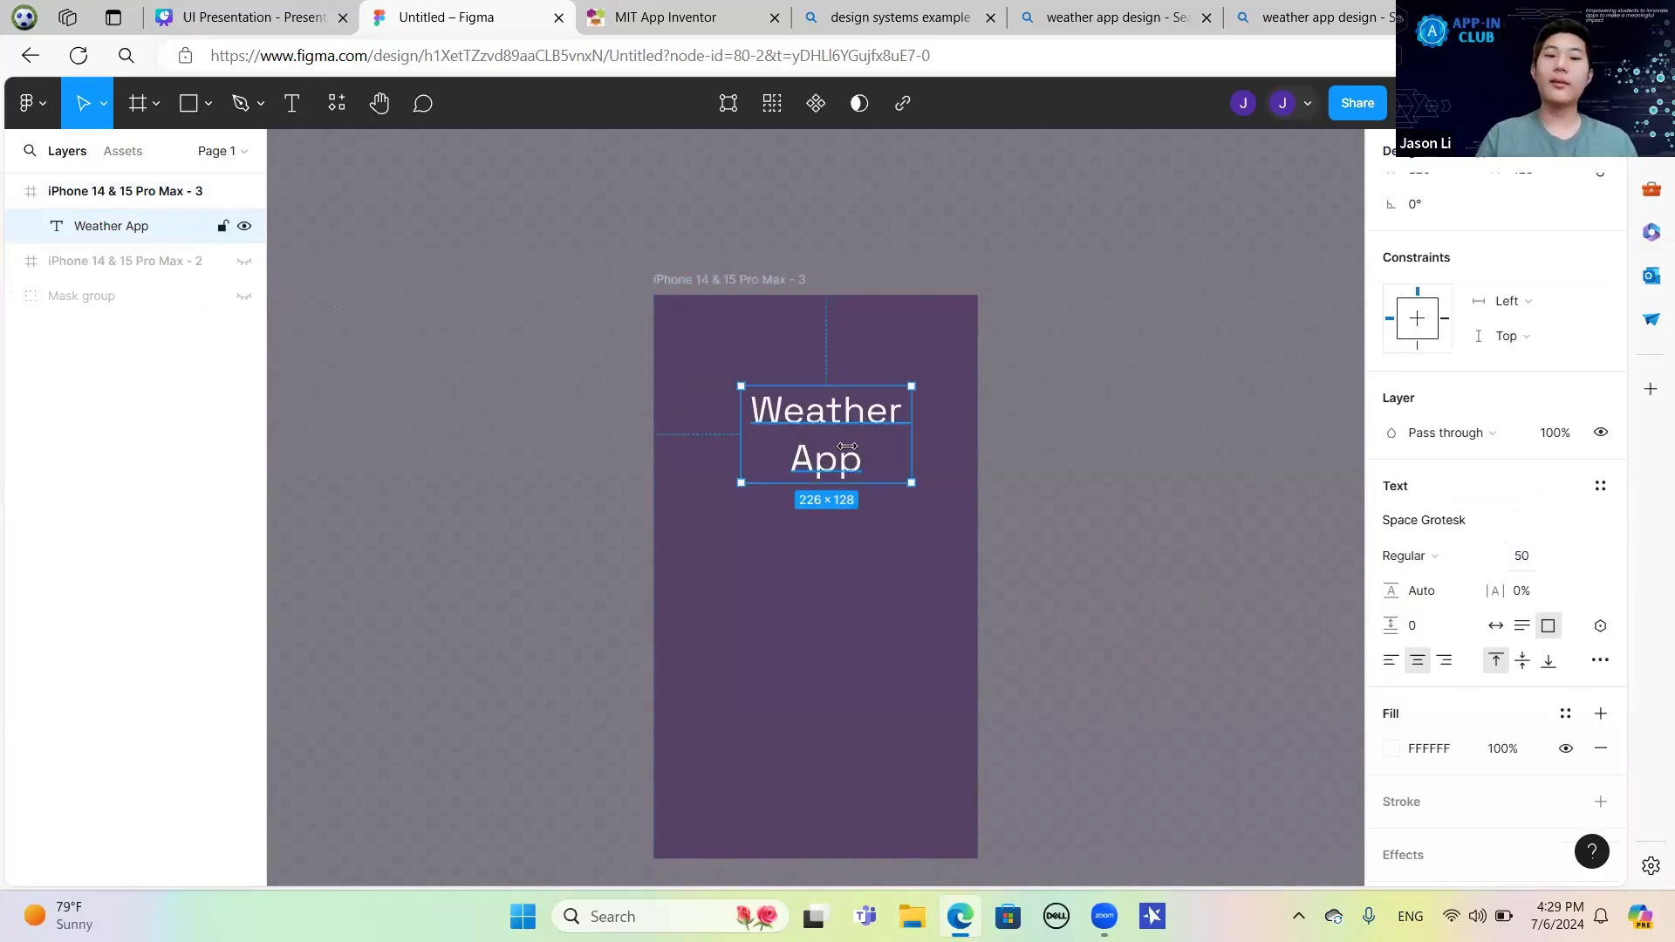
Resize the "Weather App" text box to about 340 × 53 and center it at the top edge of the phone frame.
drag(1058, 427, 932, 417)
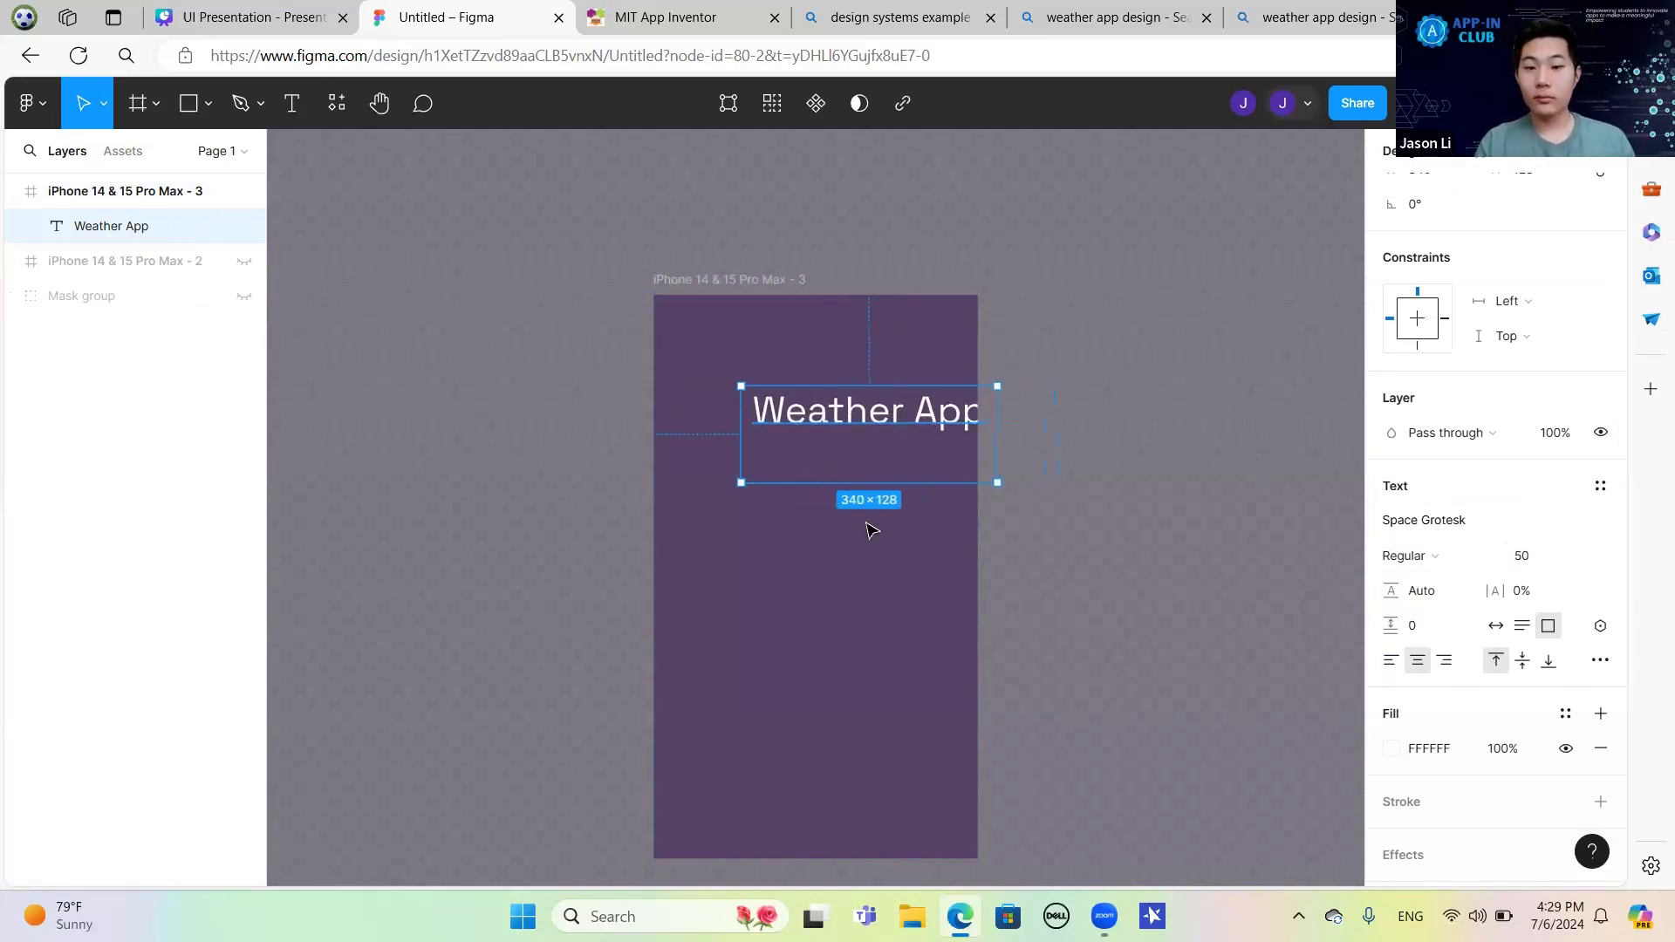
drag(893, 482, 892, 320)
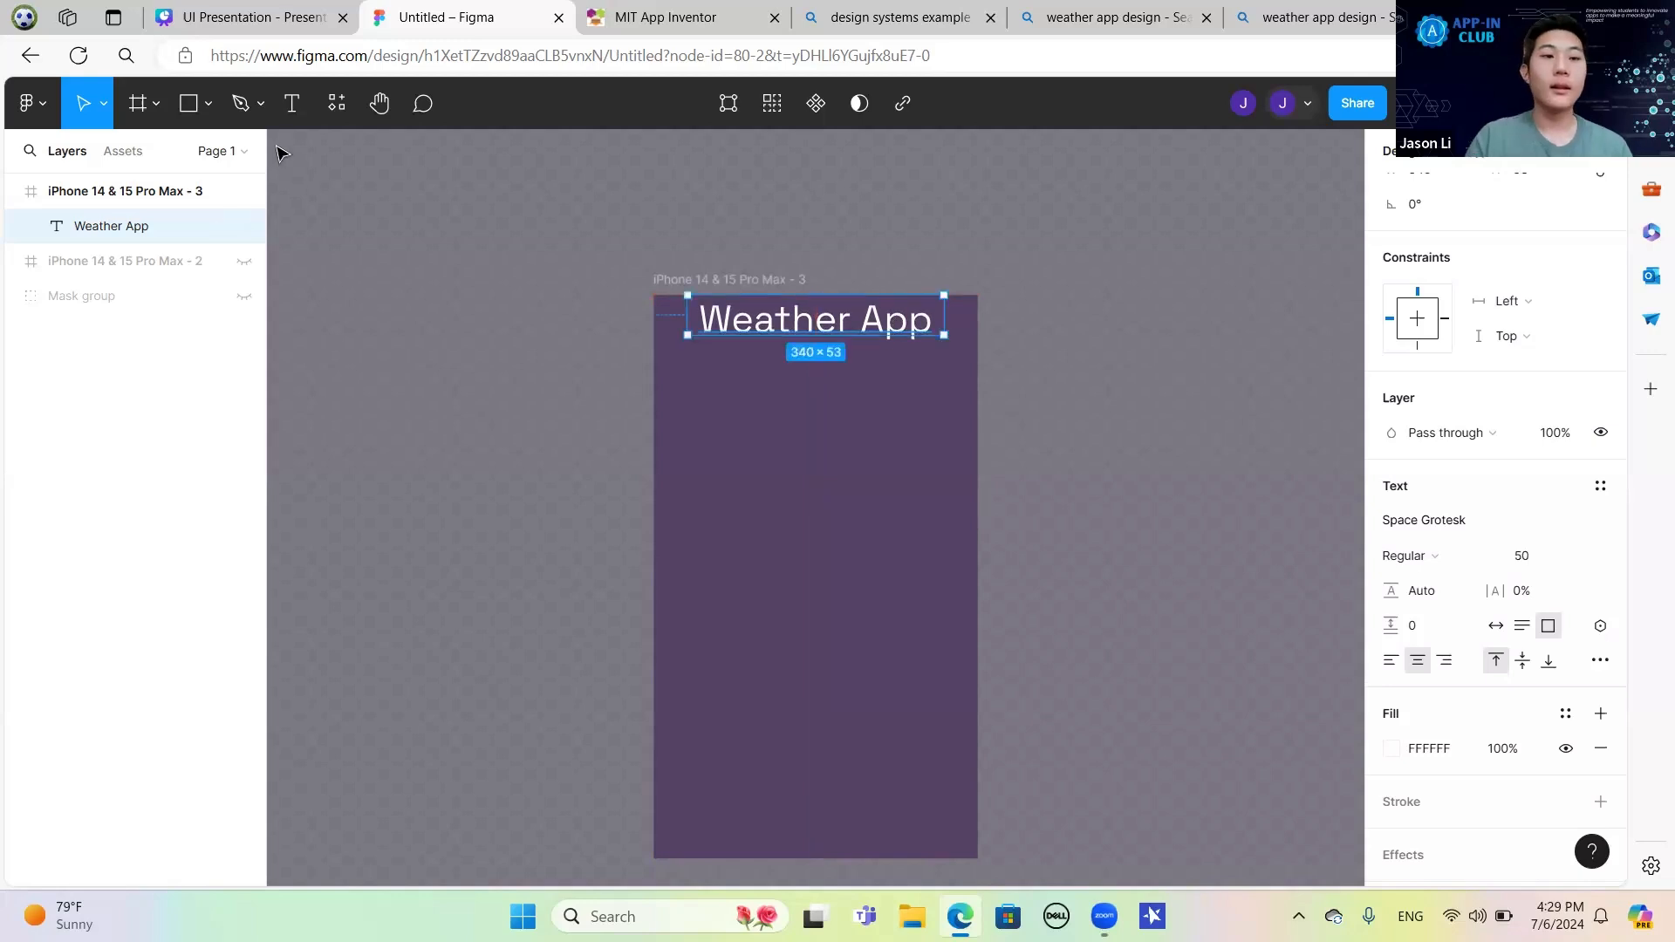
Search the community plugins for "icons".
click(316, 107)
click(318, 107)
click(323, 106)
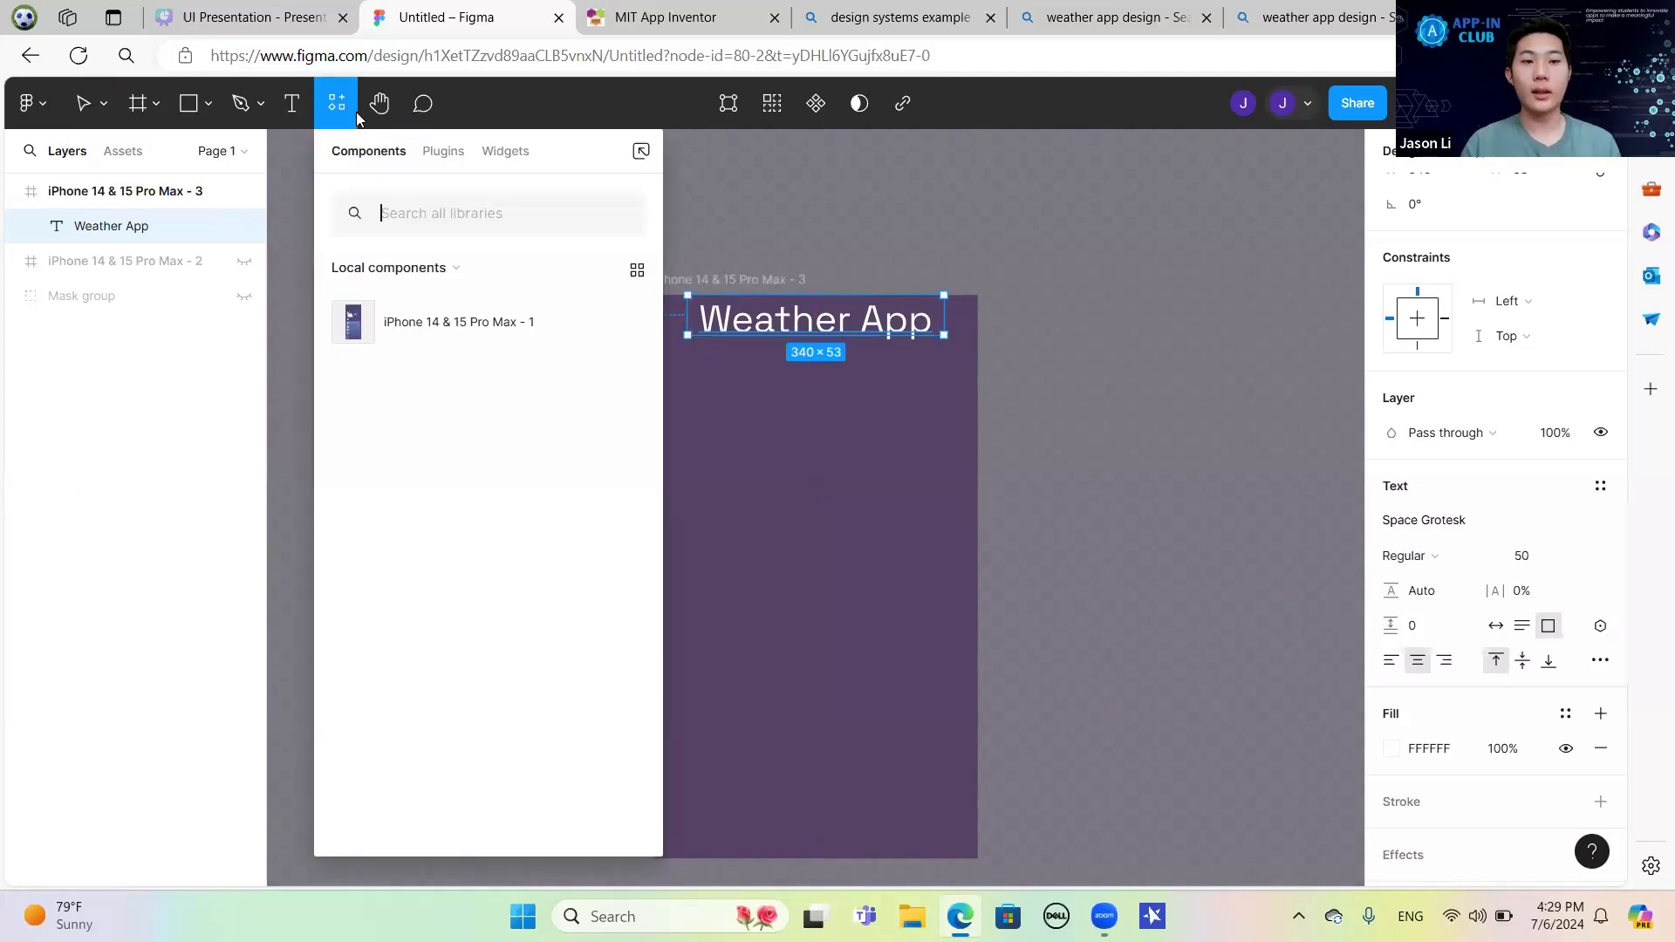
click(441, 161)
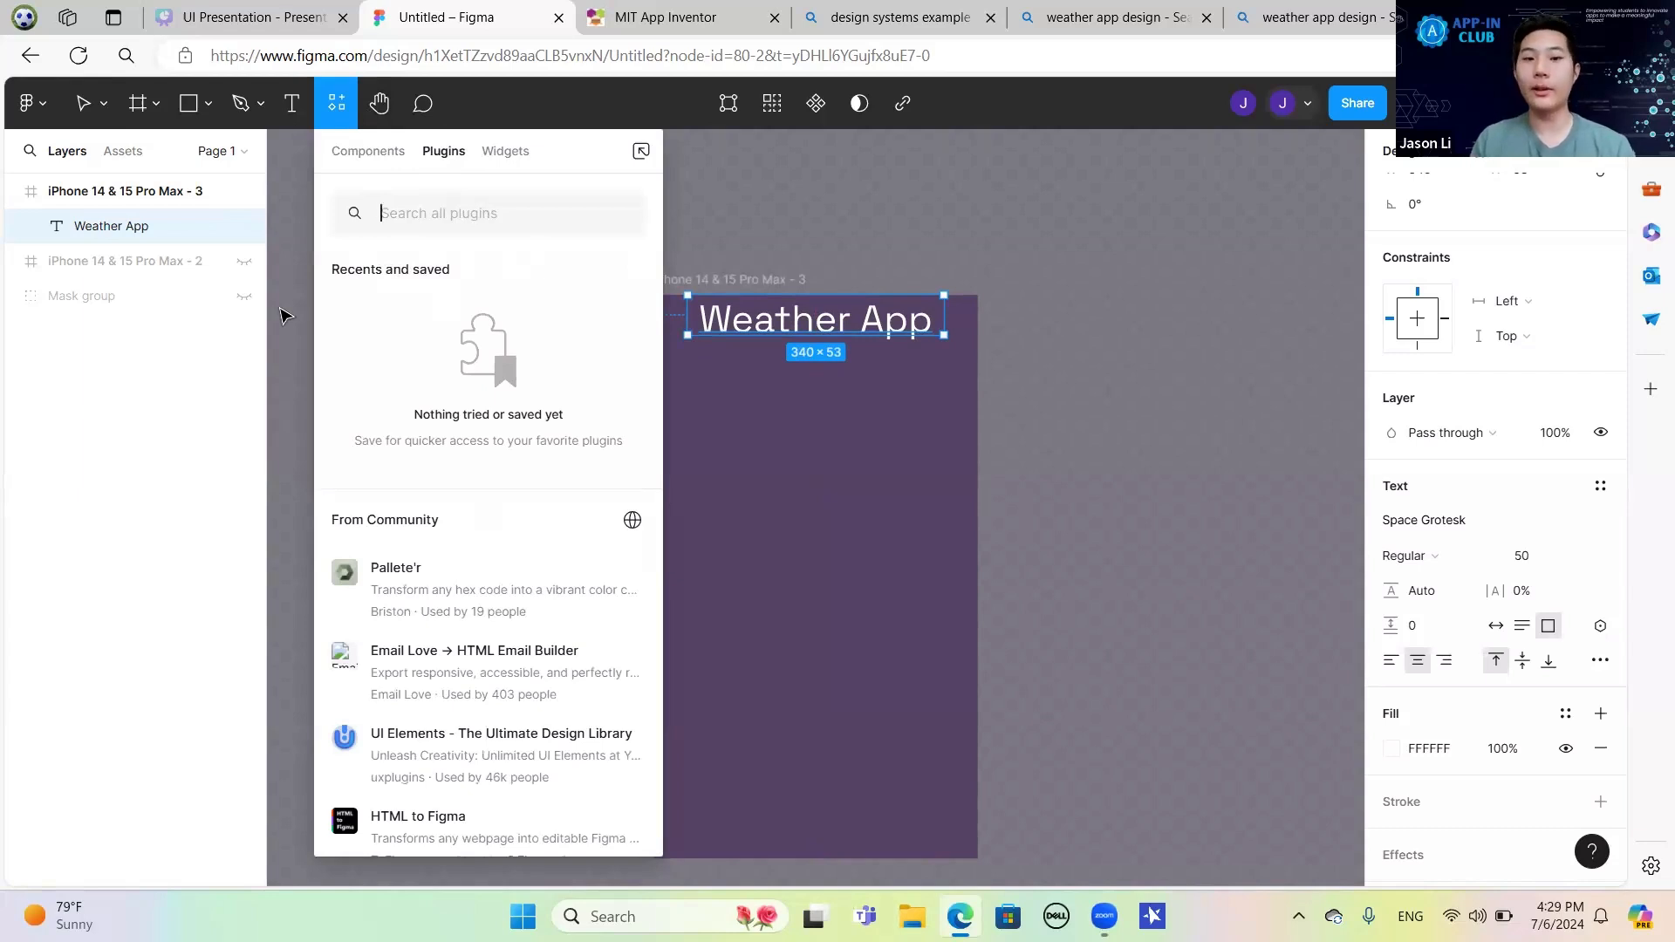
click(306, 281)
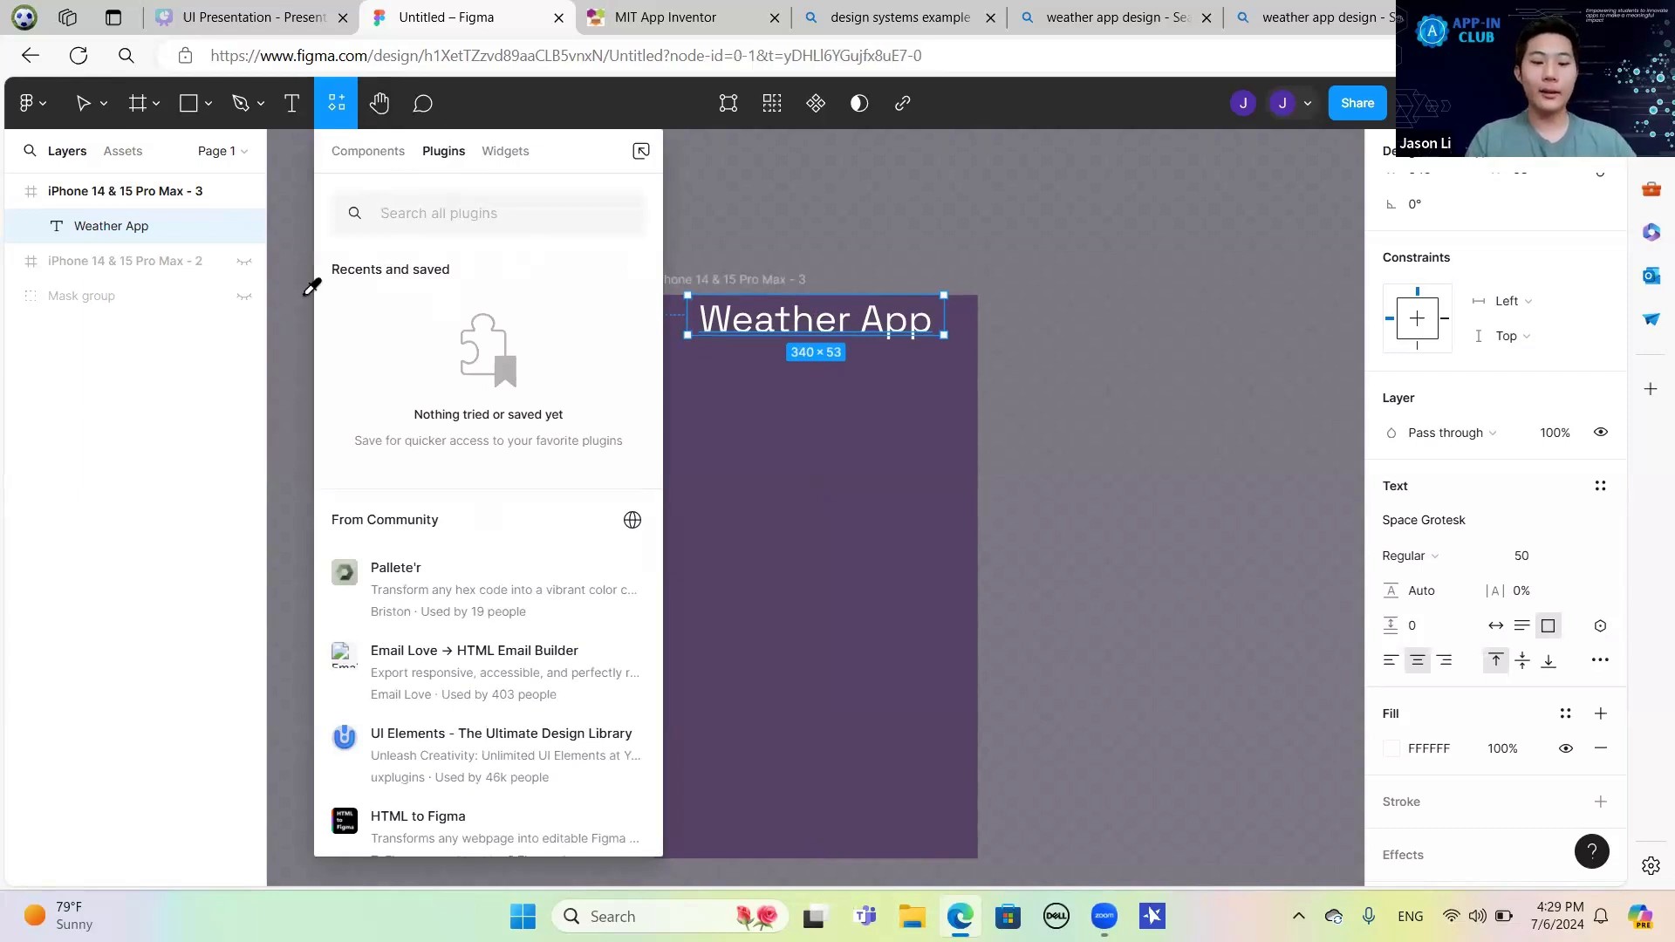
key(c)
key(o)
key(n)
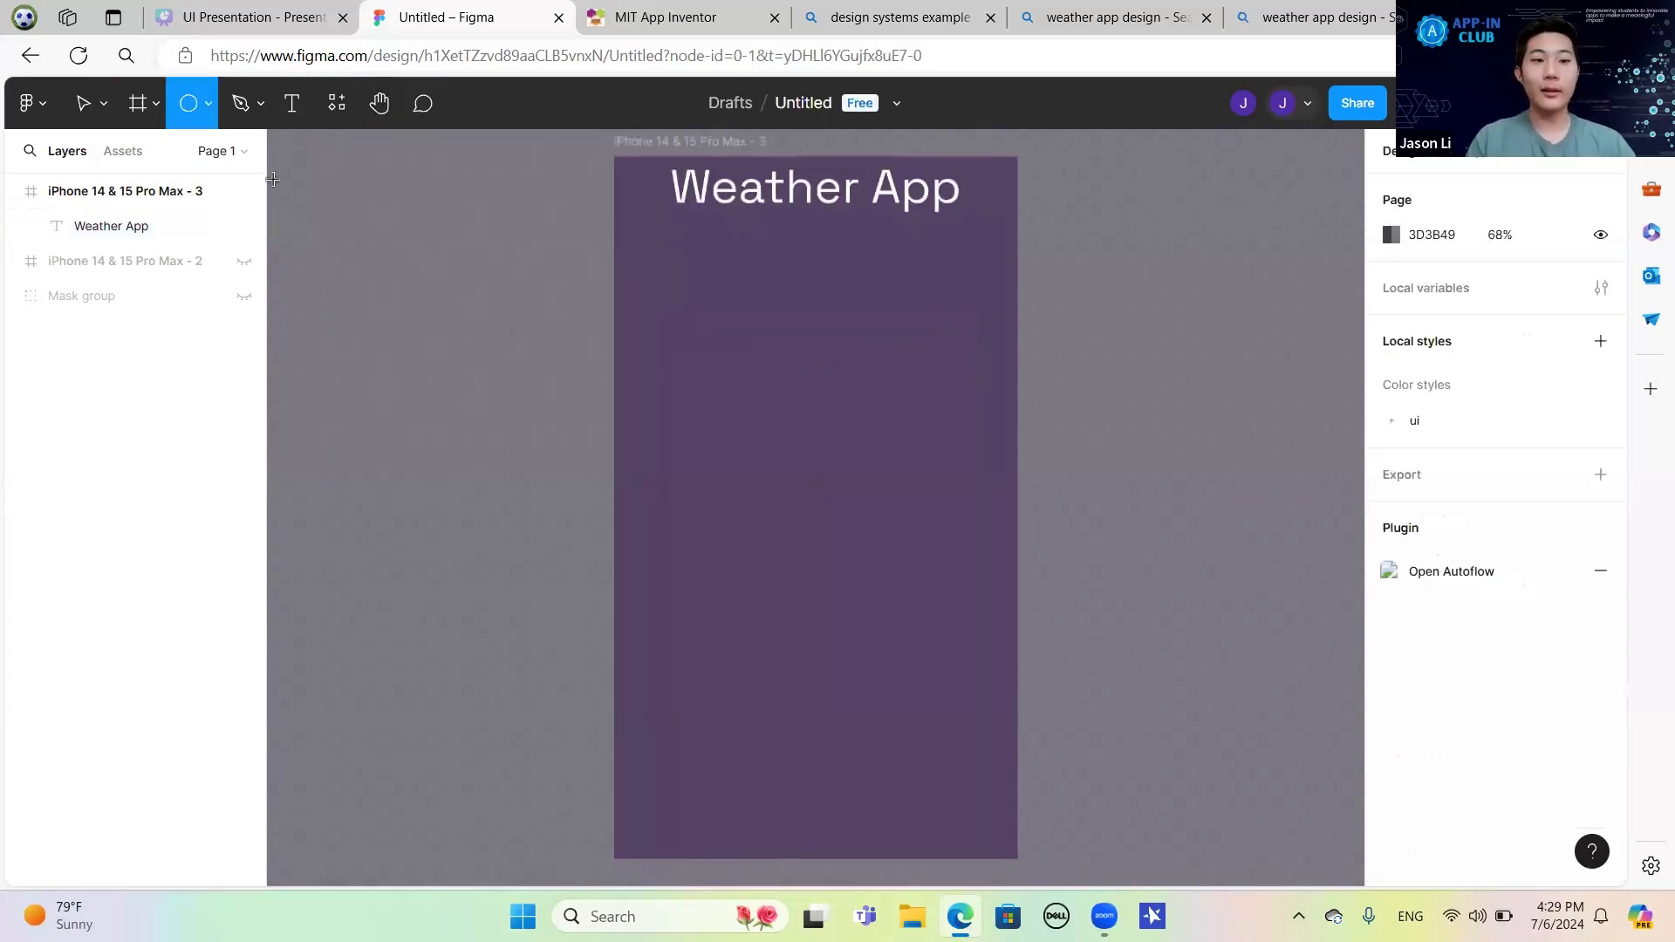
click(334, 117)
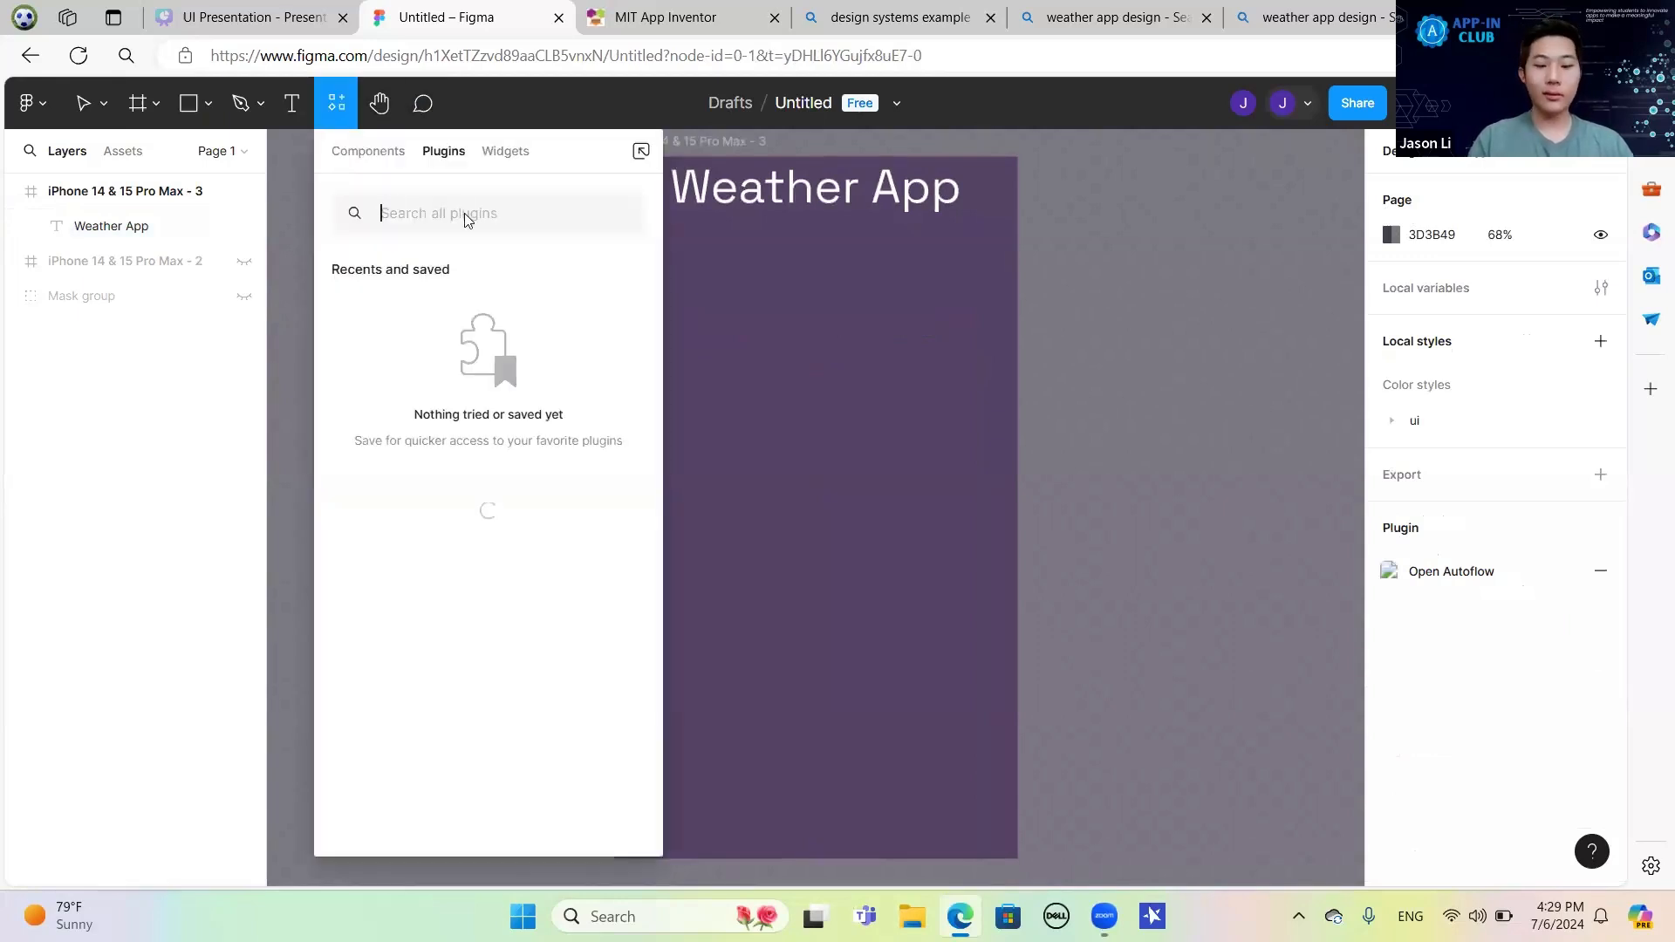
text(icons)
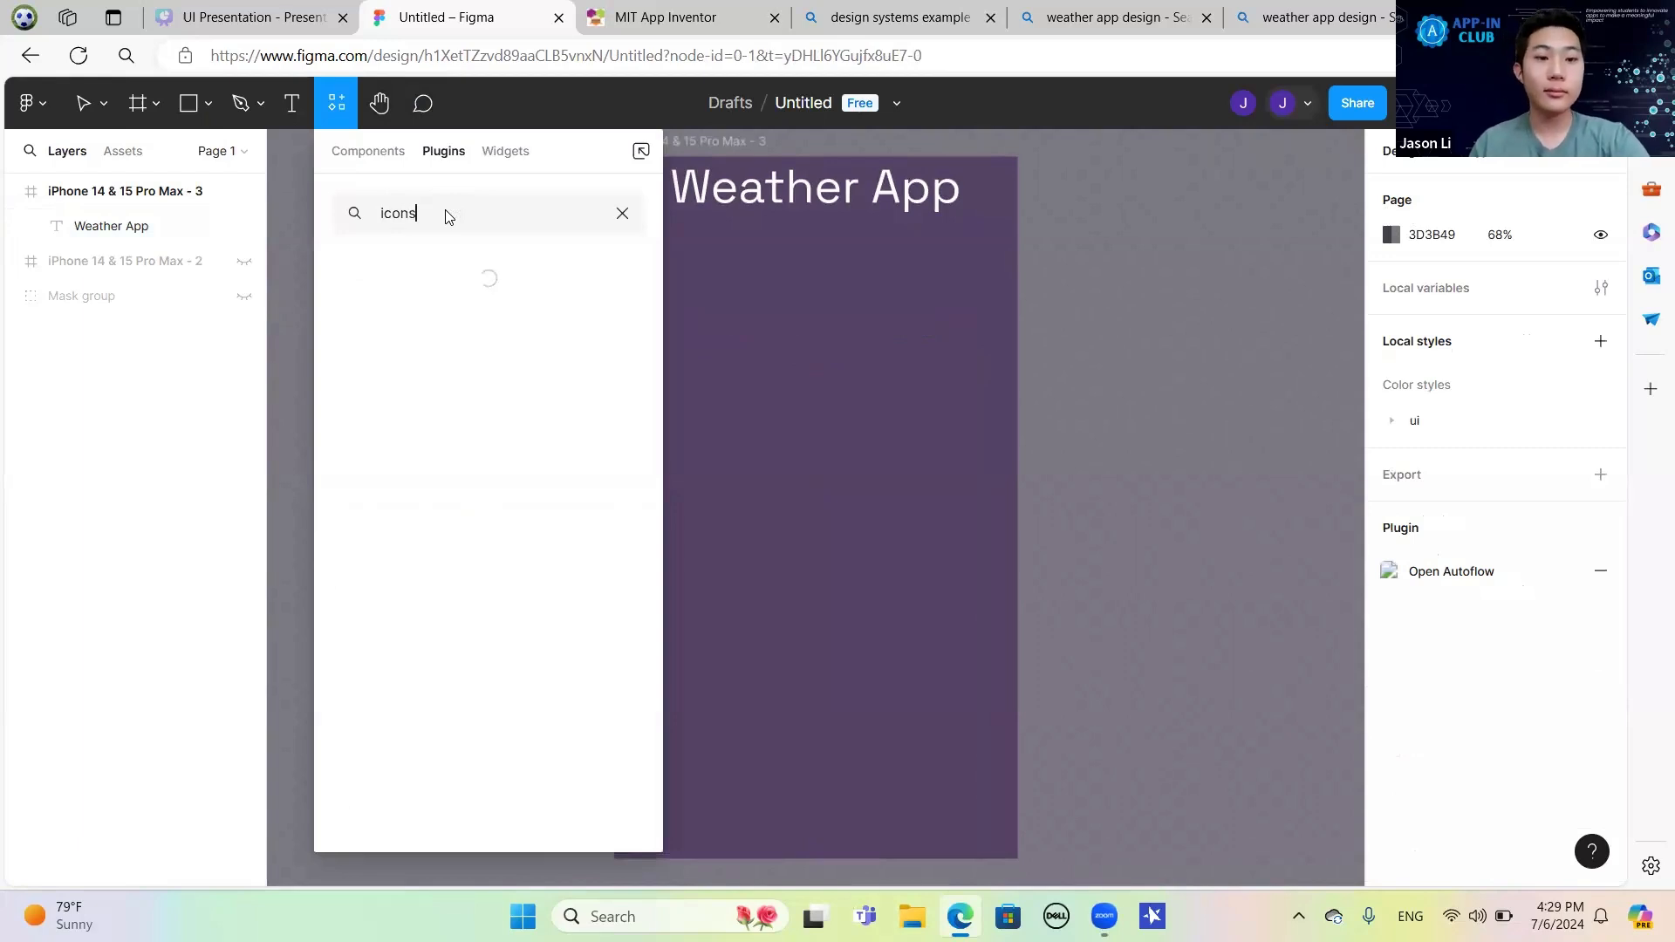
View the details of the Icons8 — icons, illustrations, photos plugin and go back to the list of icon plugins.
click(589, 436)
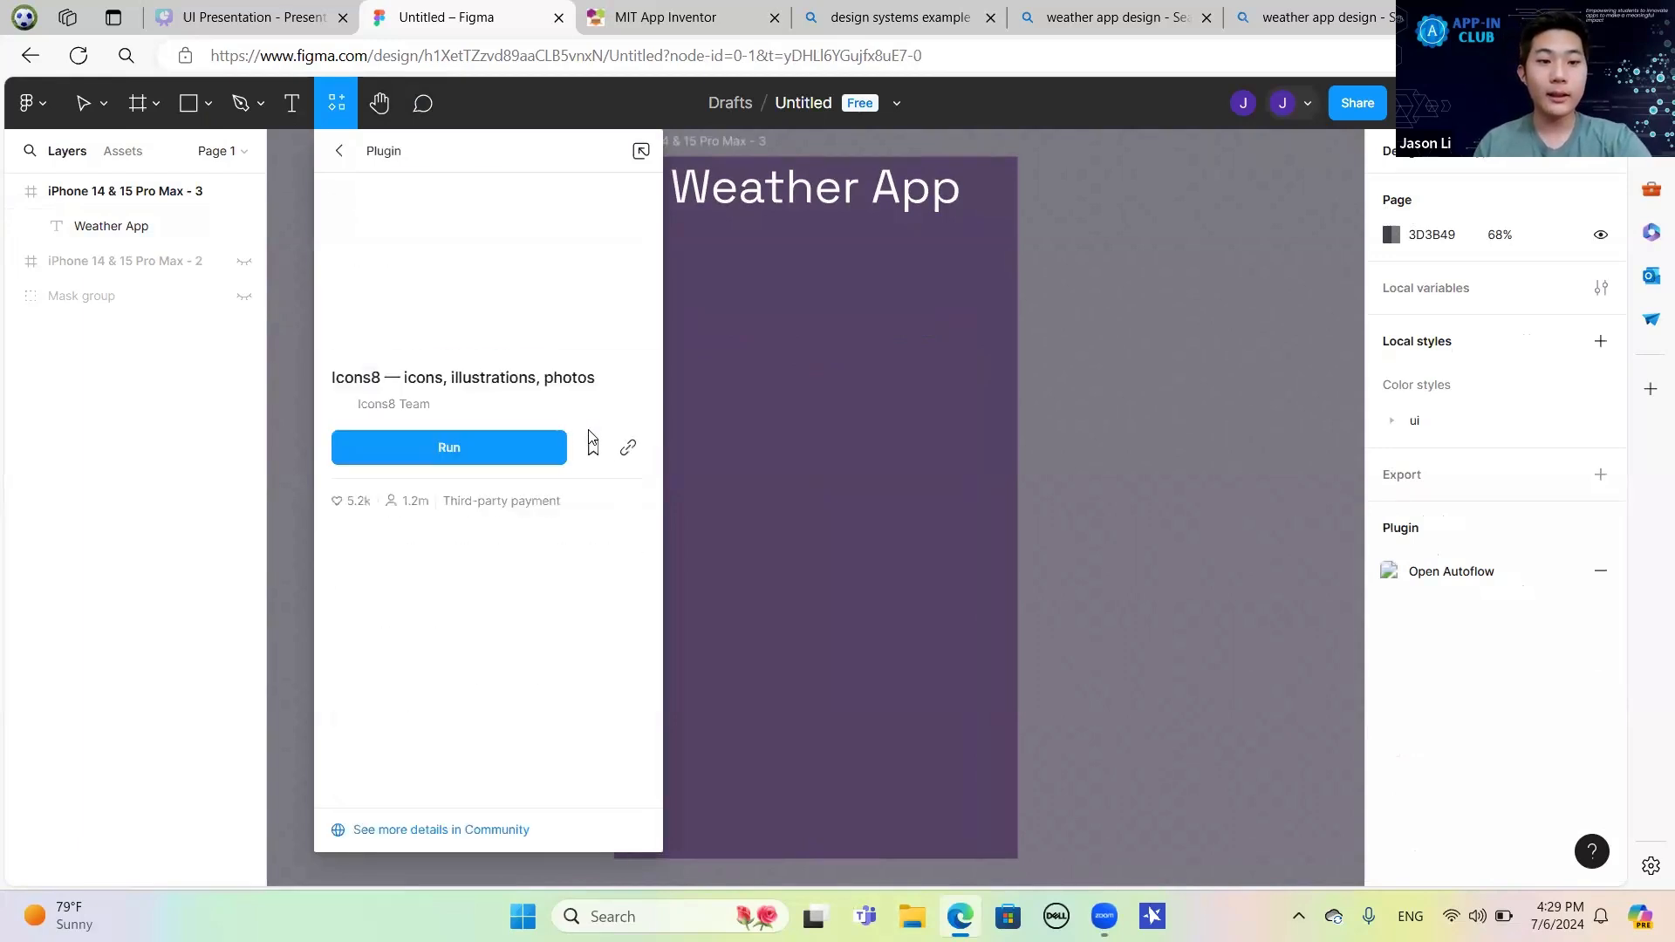
click(339, 151)
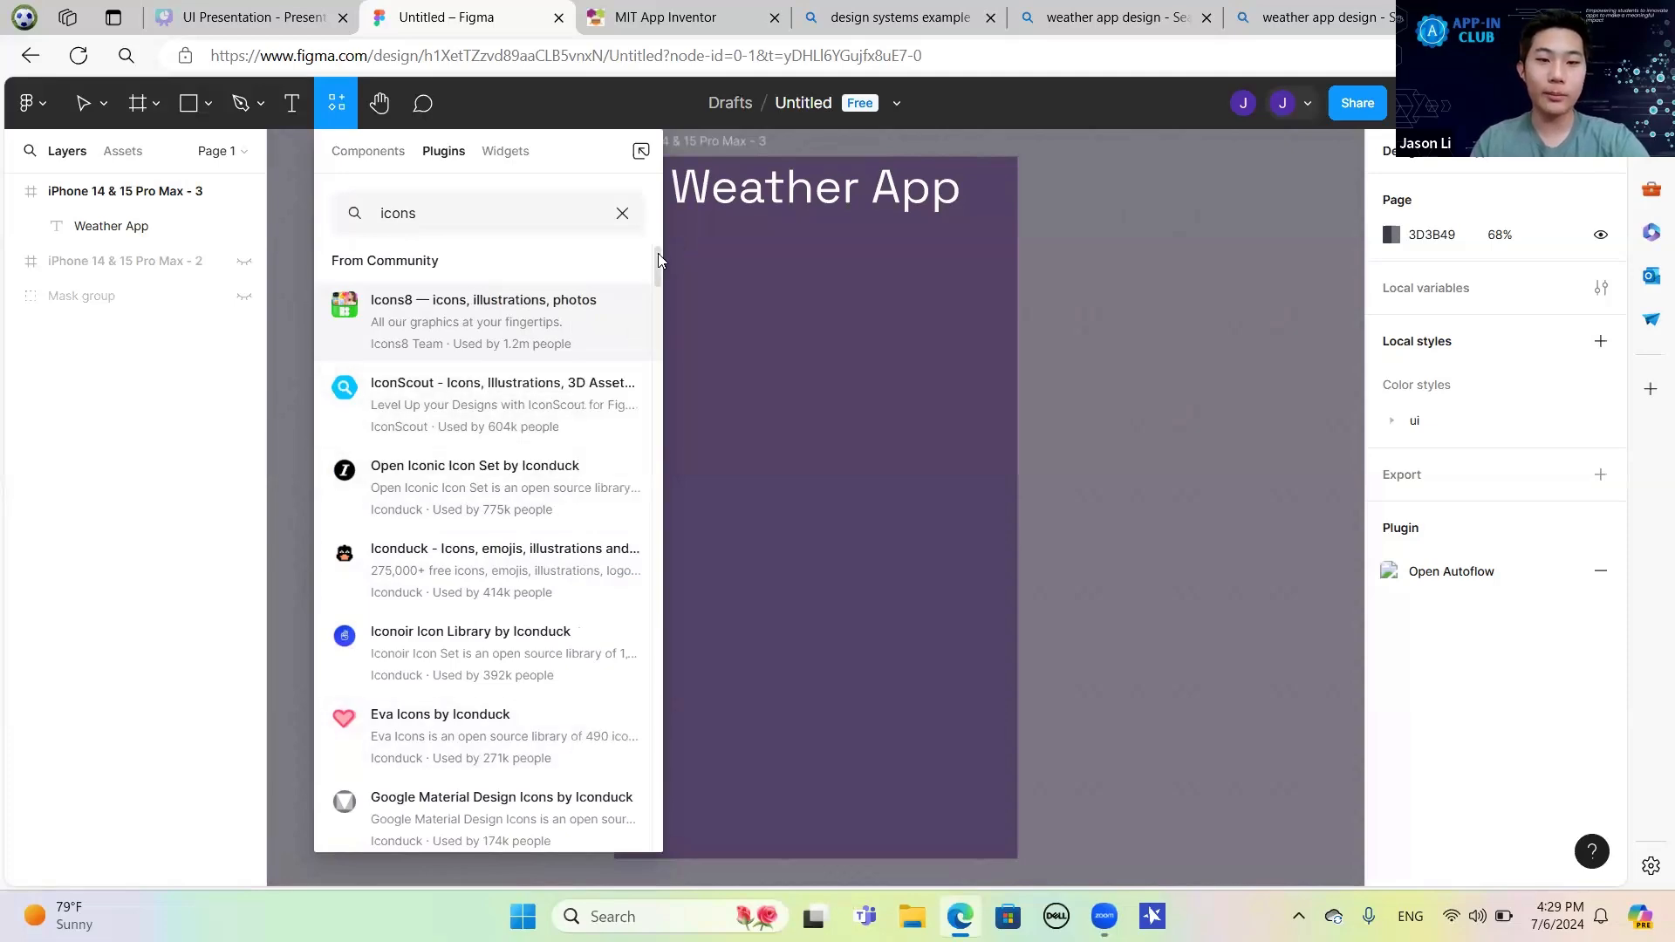
drag(658, 267, 682, 206)
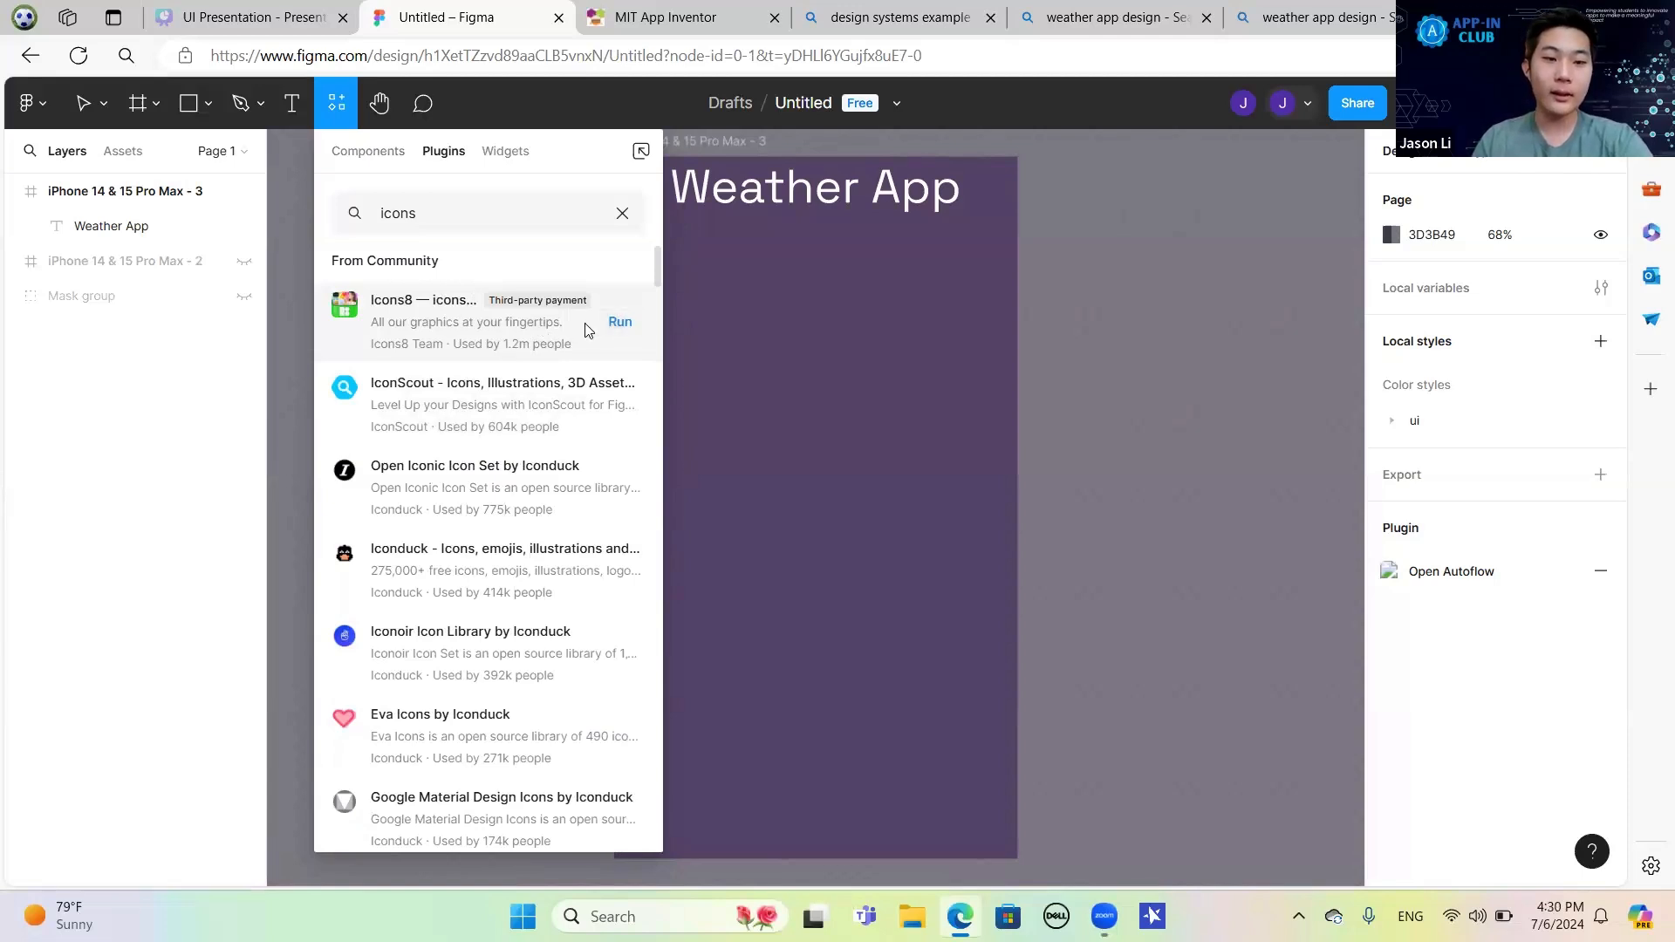
Run the Icons8 — icons, illustrations, photos plugin and move its window clear of the phone frame.
click(617, 327)
click(447, 455)
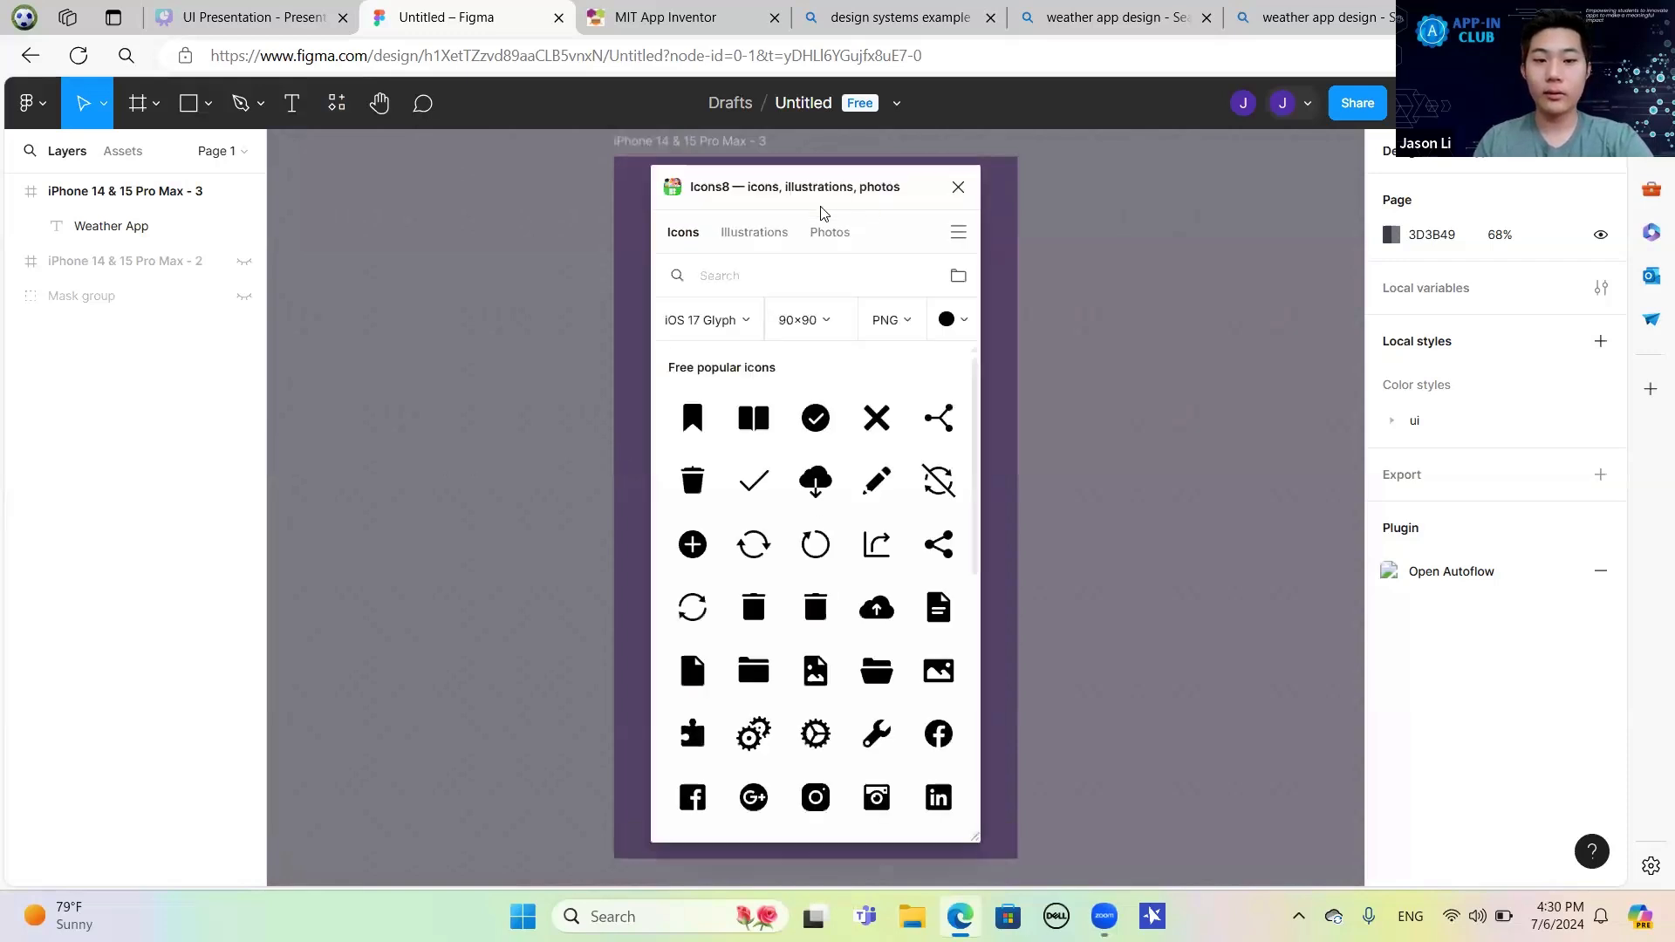
drag(824, 213, 1273, 217)
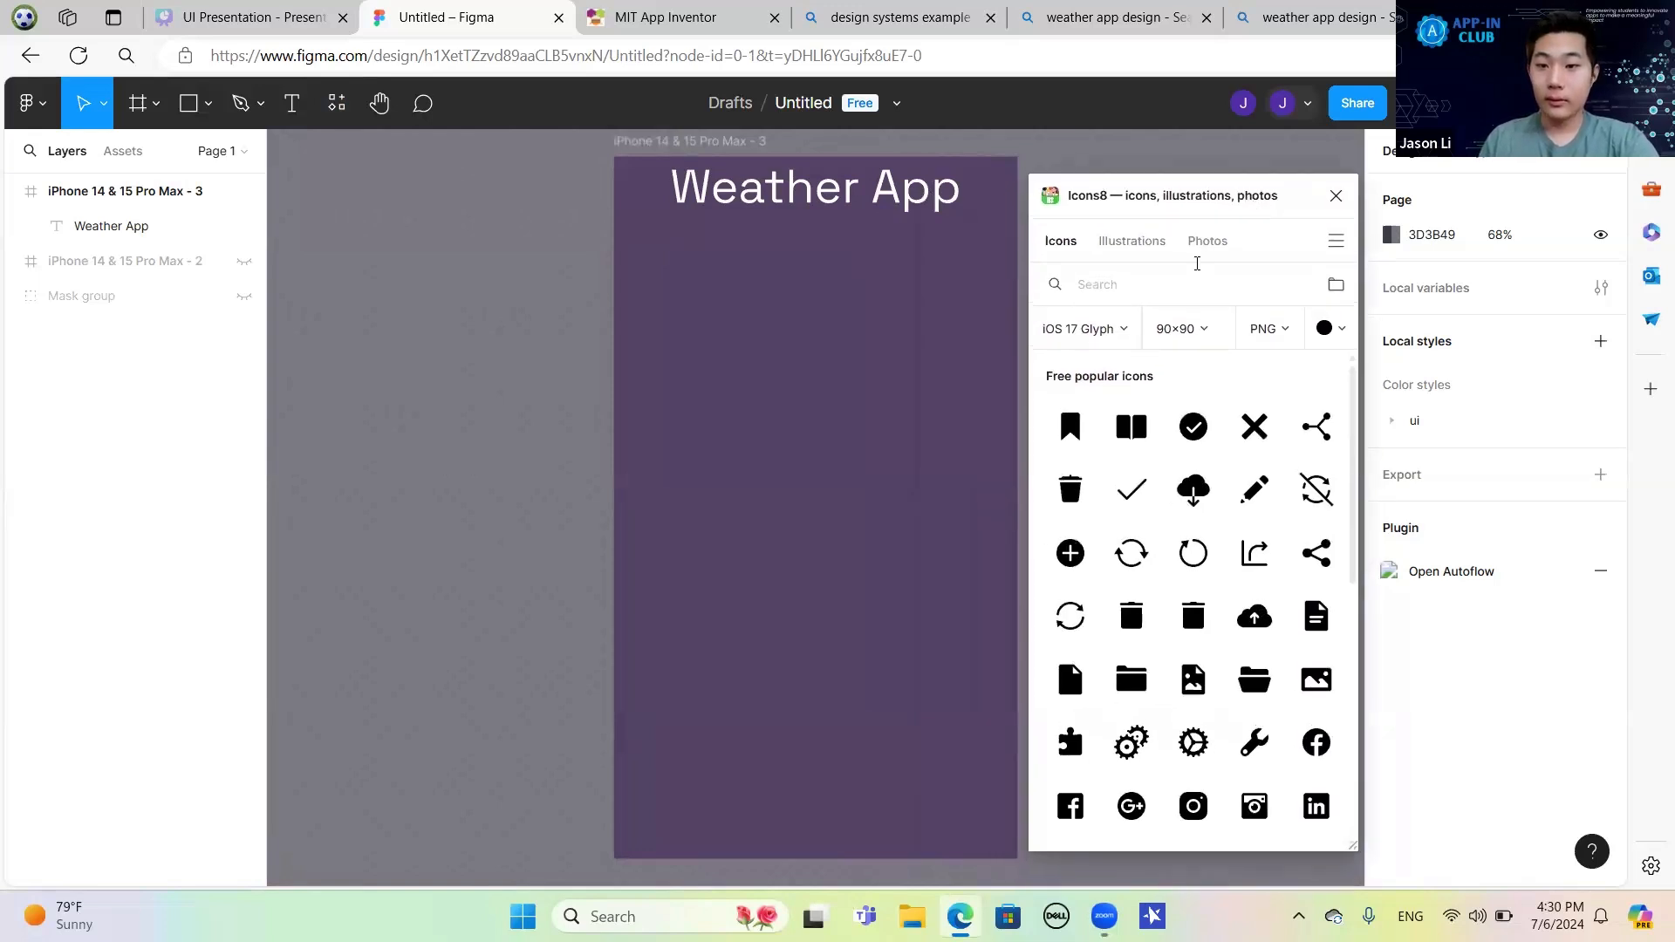
click(1181, 290)
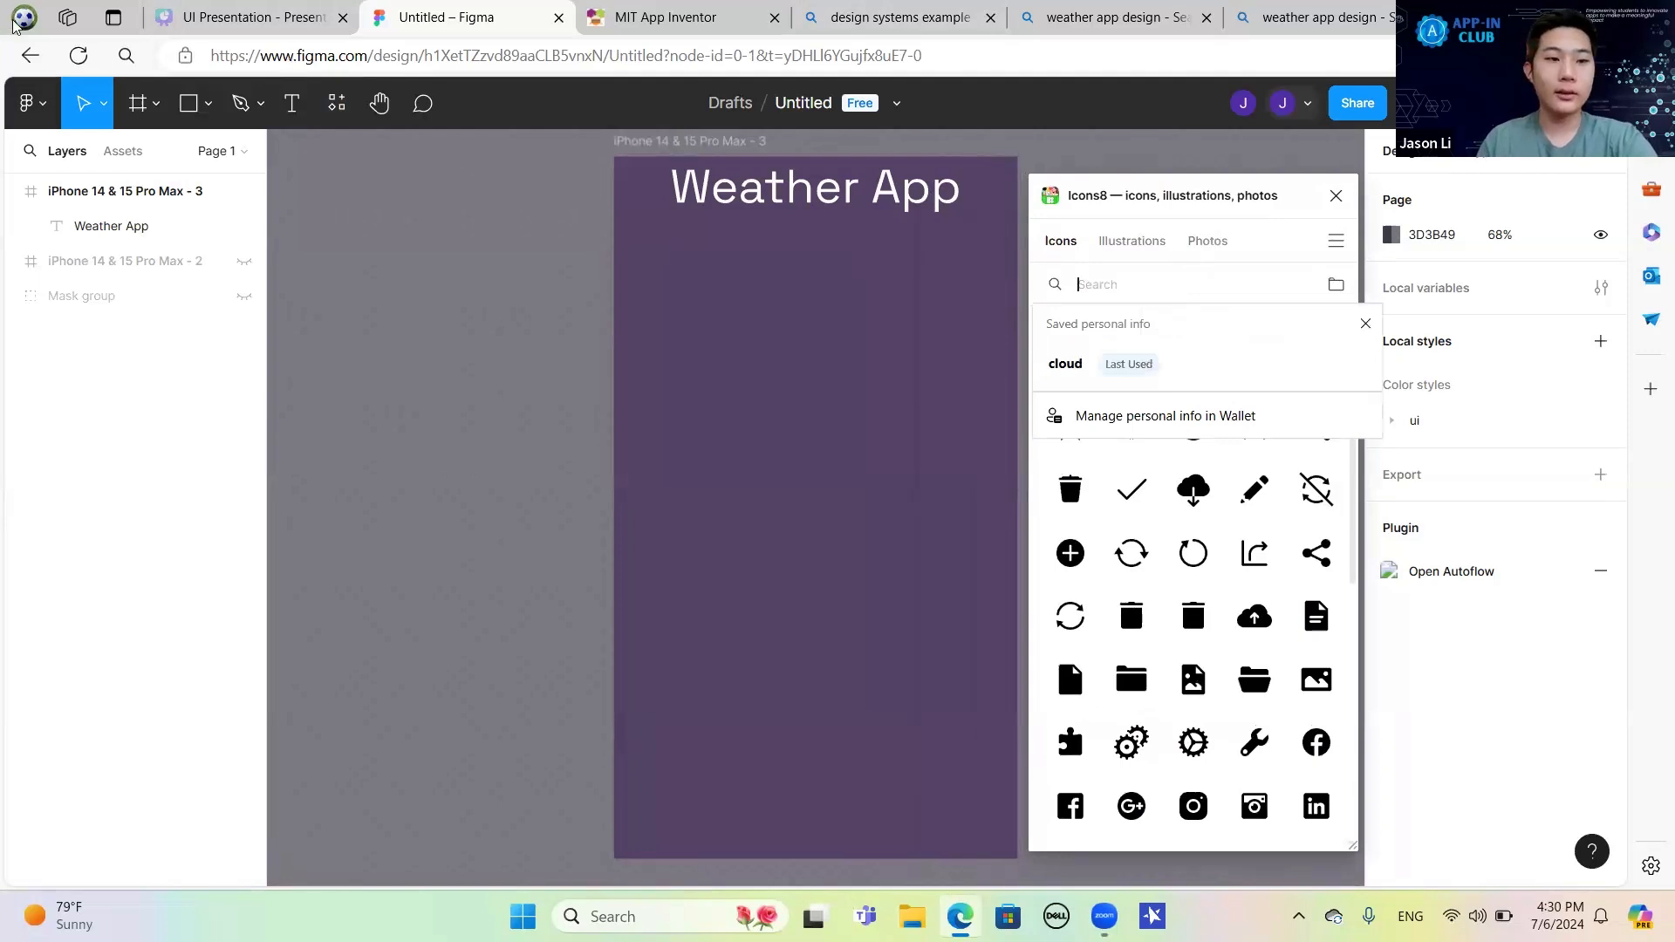
Temporarily show the iPhone 14 & 15 Pro Max - 2 and Mask group layers to examine the example weather designs.
click(244, 260)
click(244, 297)
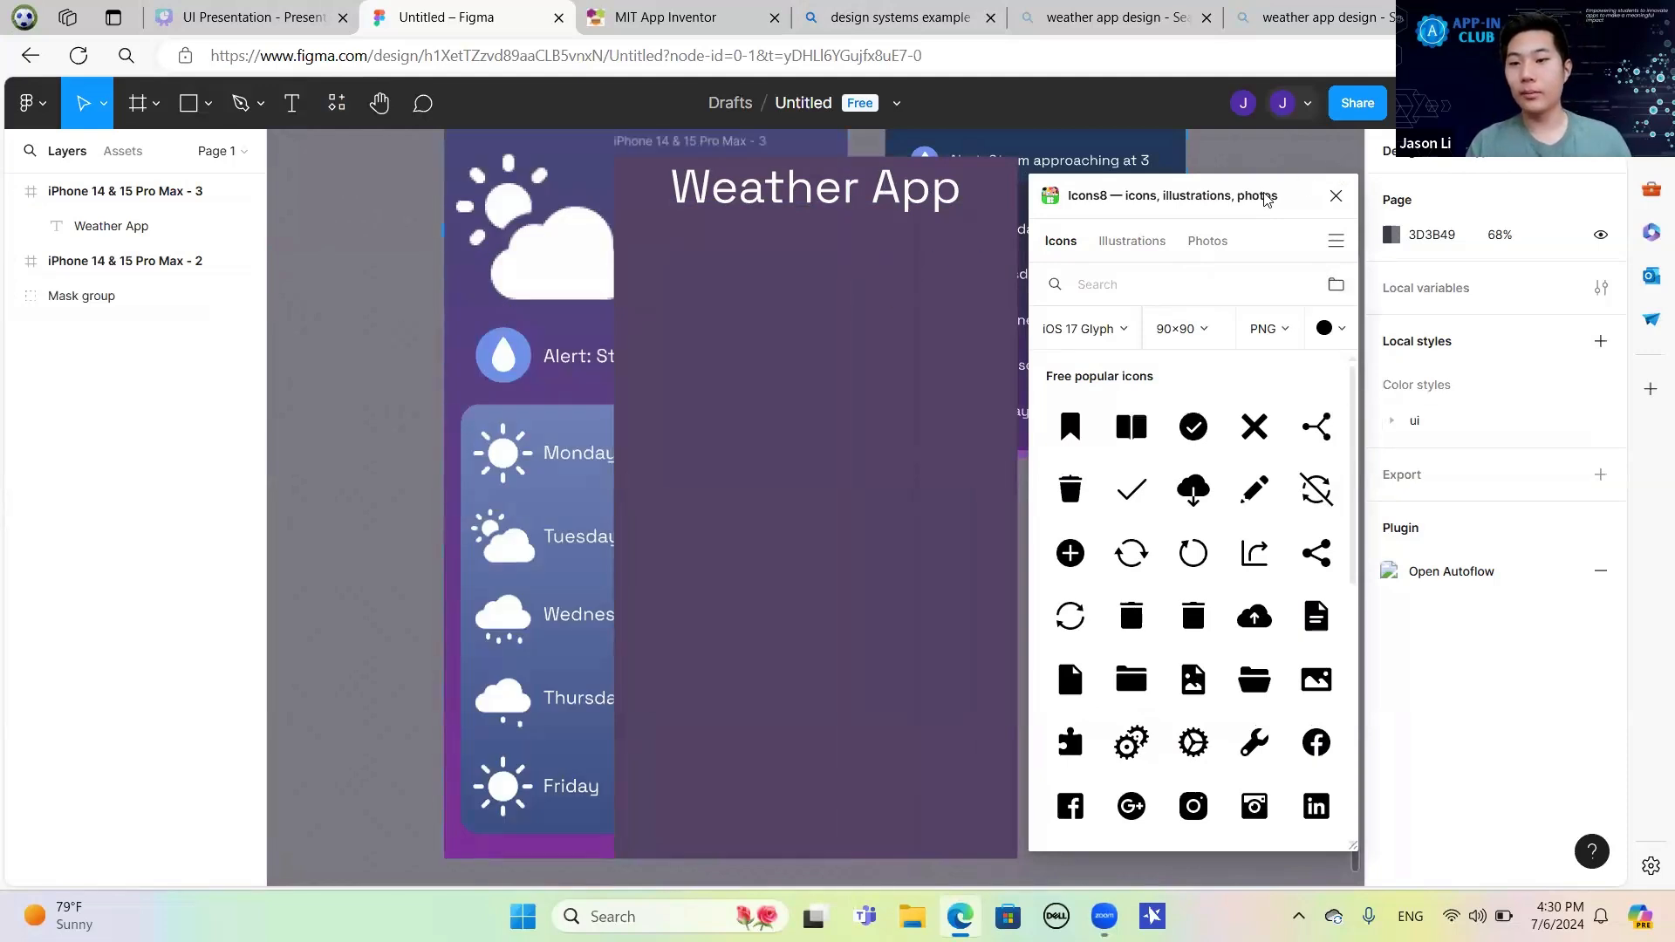
drag(1293, 353, 1395, 530)
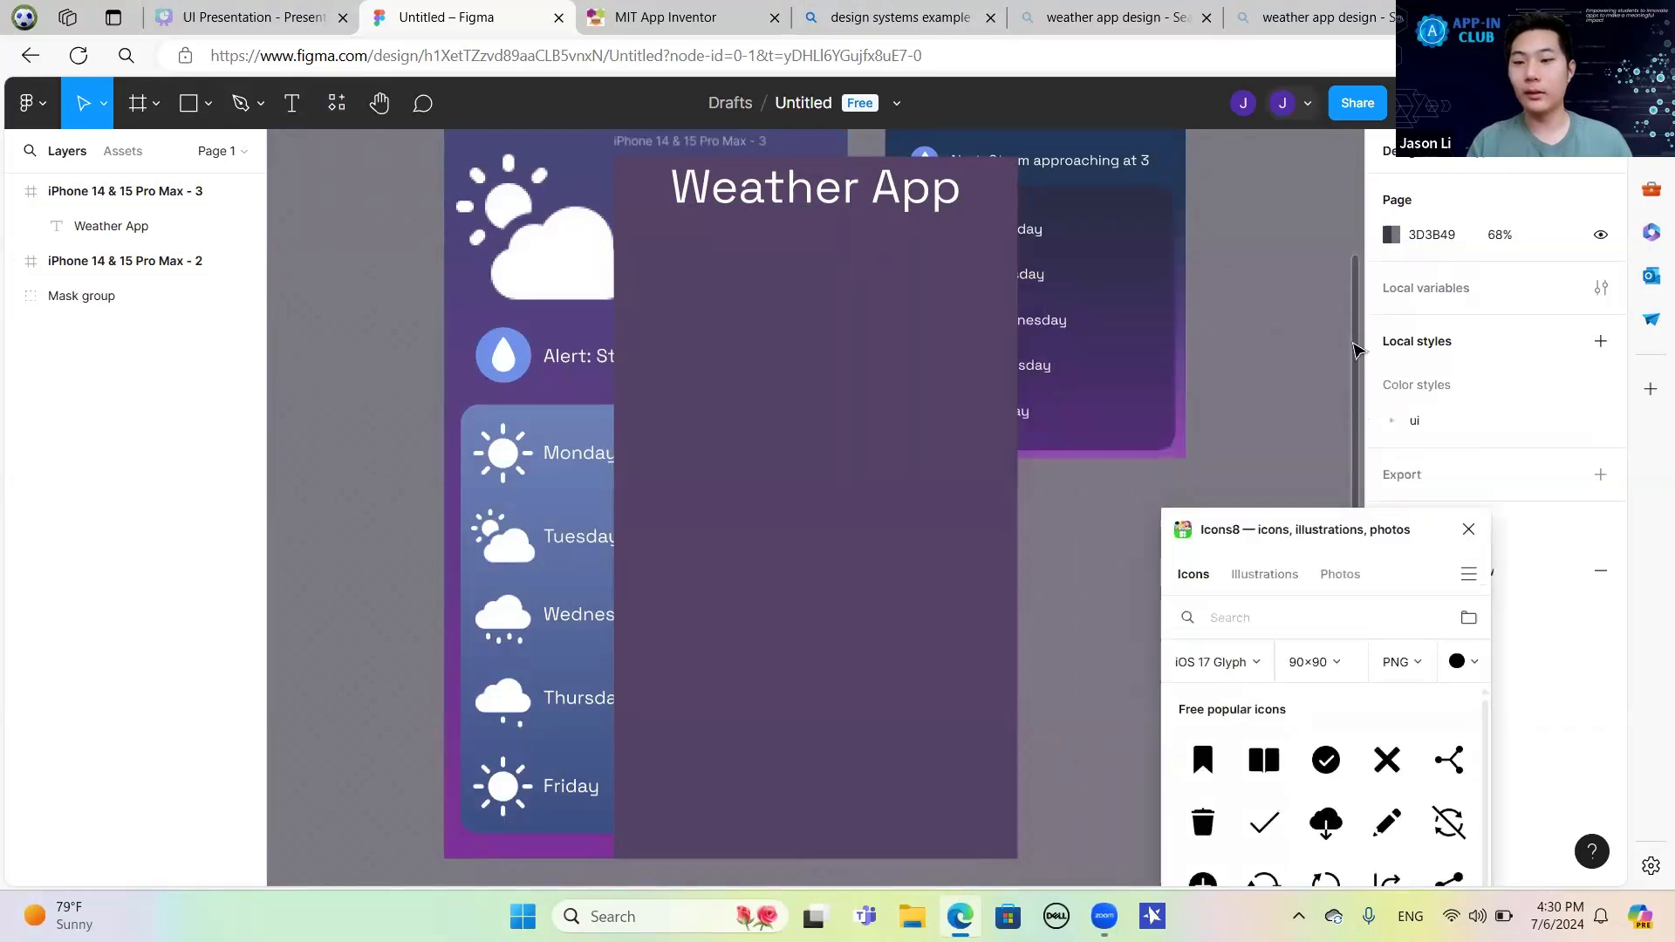
scroll(1353, 288, up, 2)
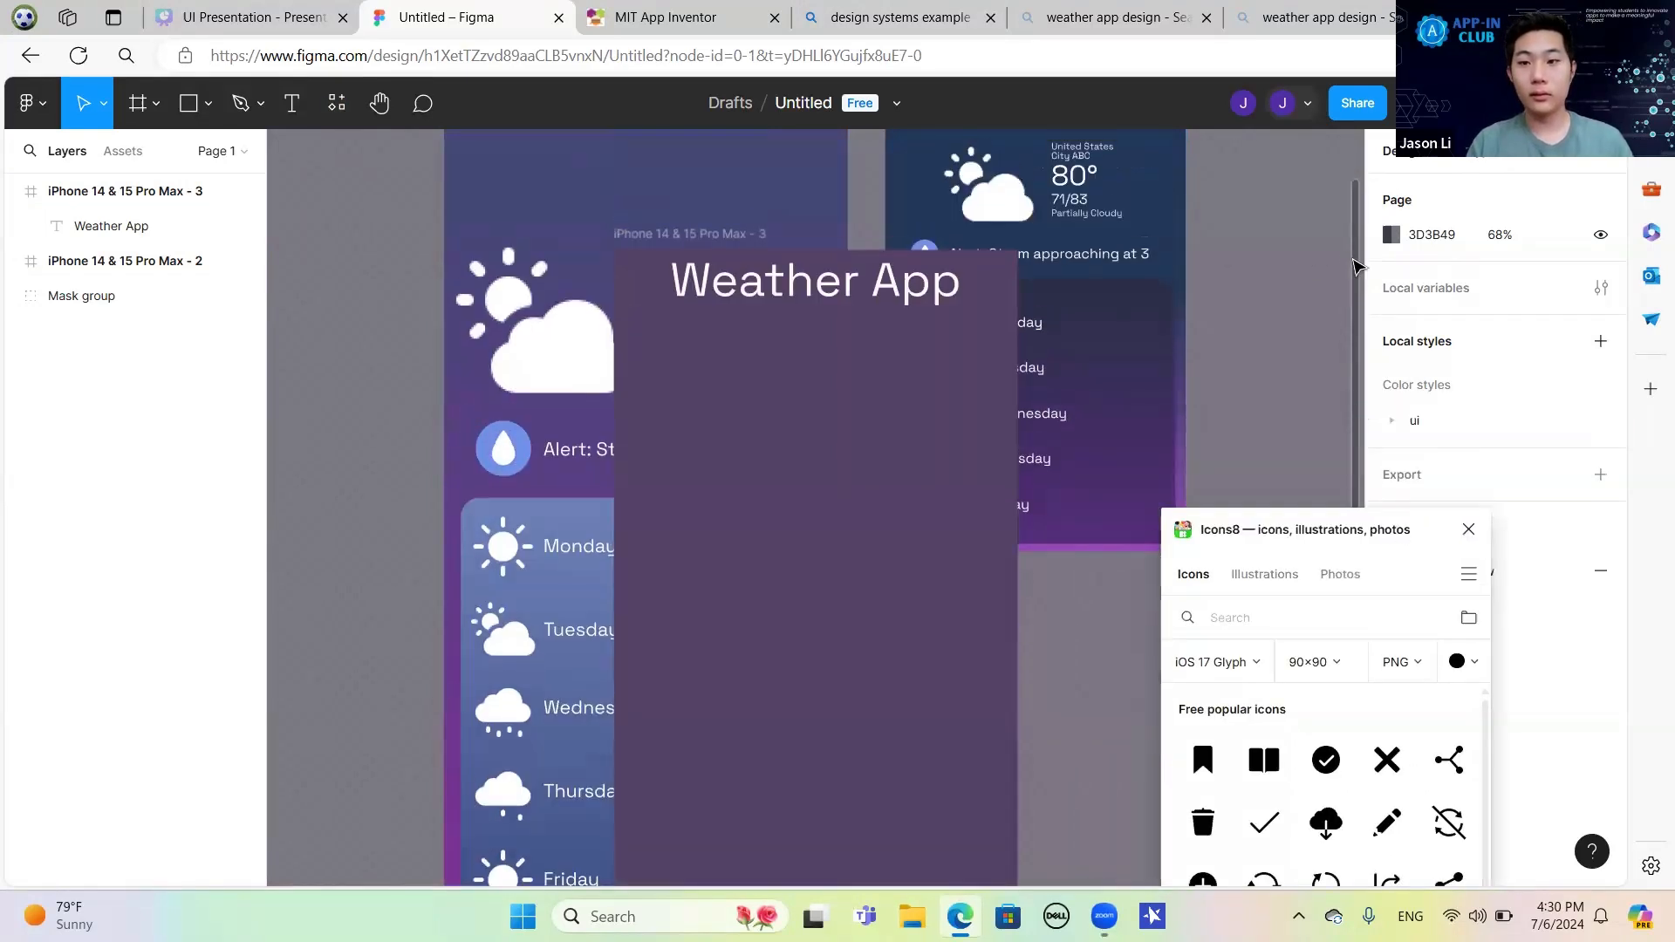
scroll(1355, 262, up, 1)
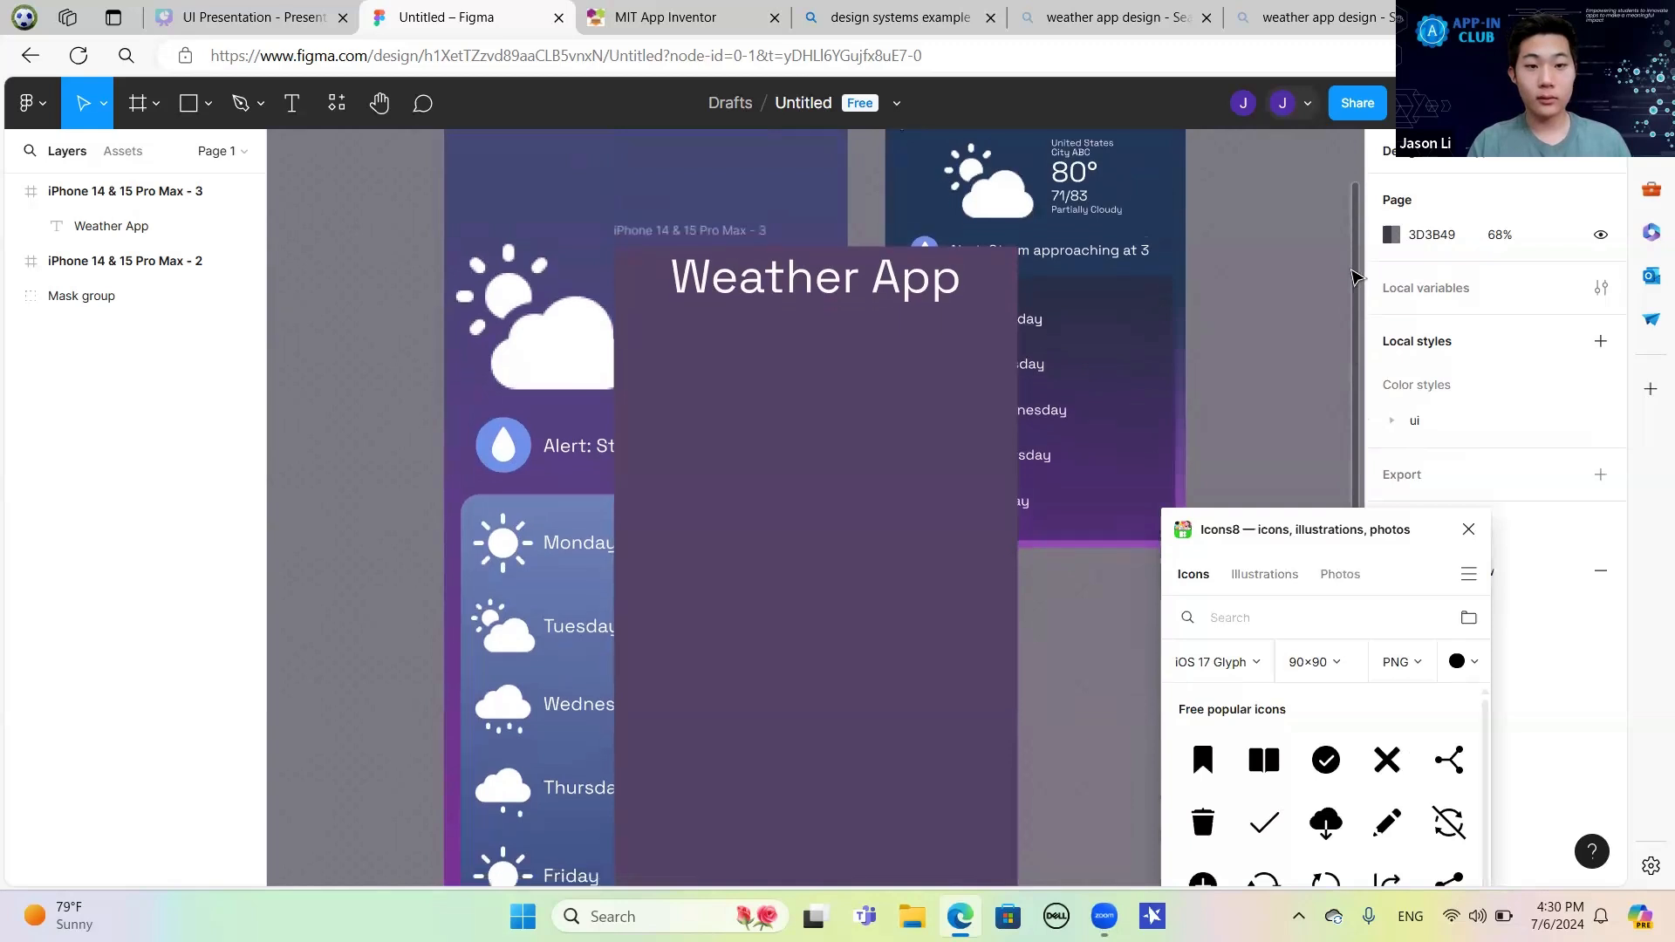
scroll(1355, 262, up, 3)
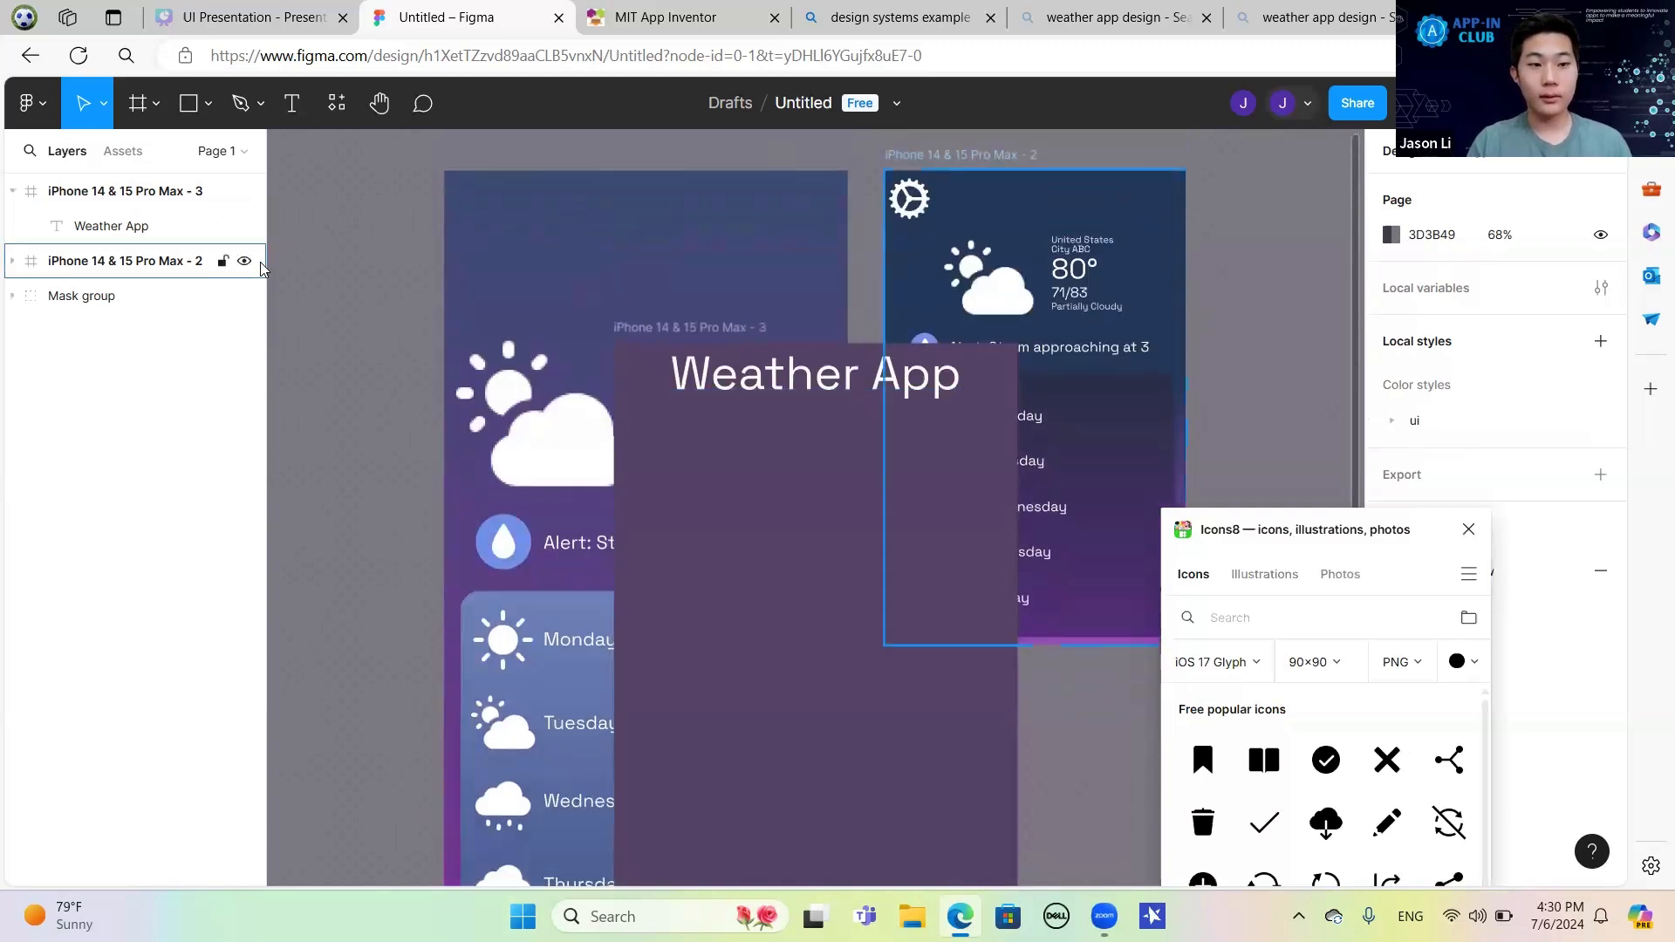
click(209, 261)
click(246, 264)
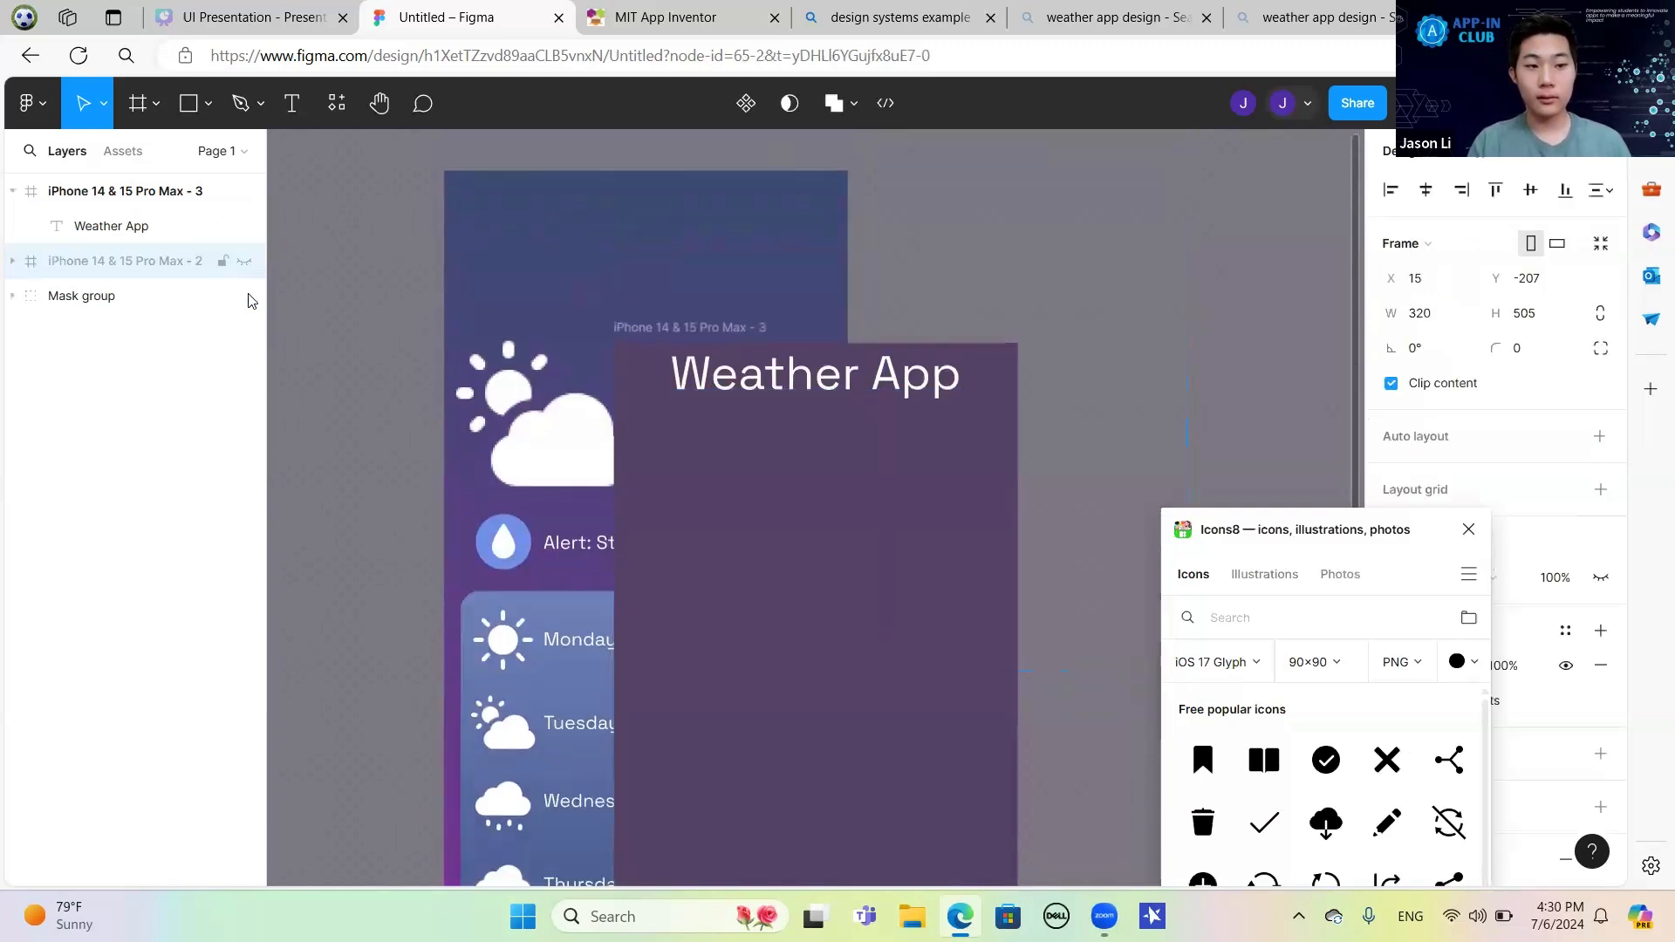
click(246, 297)
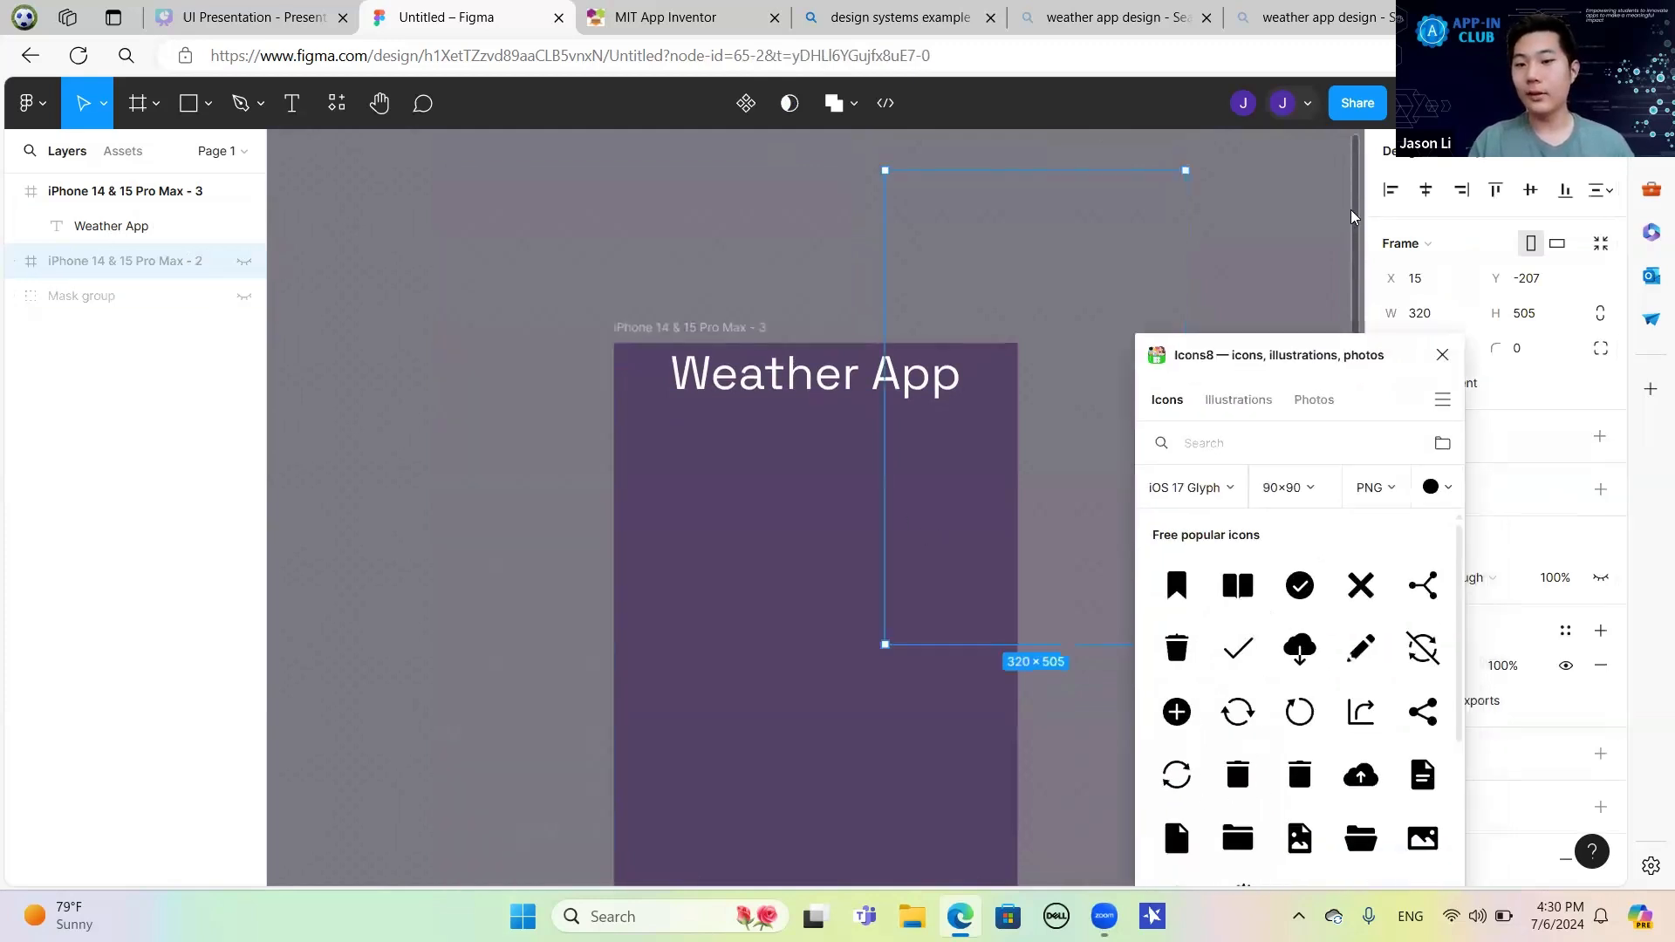
Search Icons8 for "sun", insert the black 90 × 90 sun icon centered below the "Weather App" title, and close the plugin.
click(1254, 319)
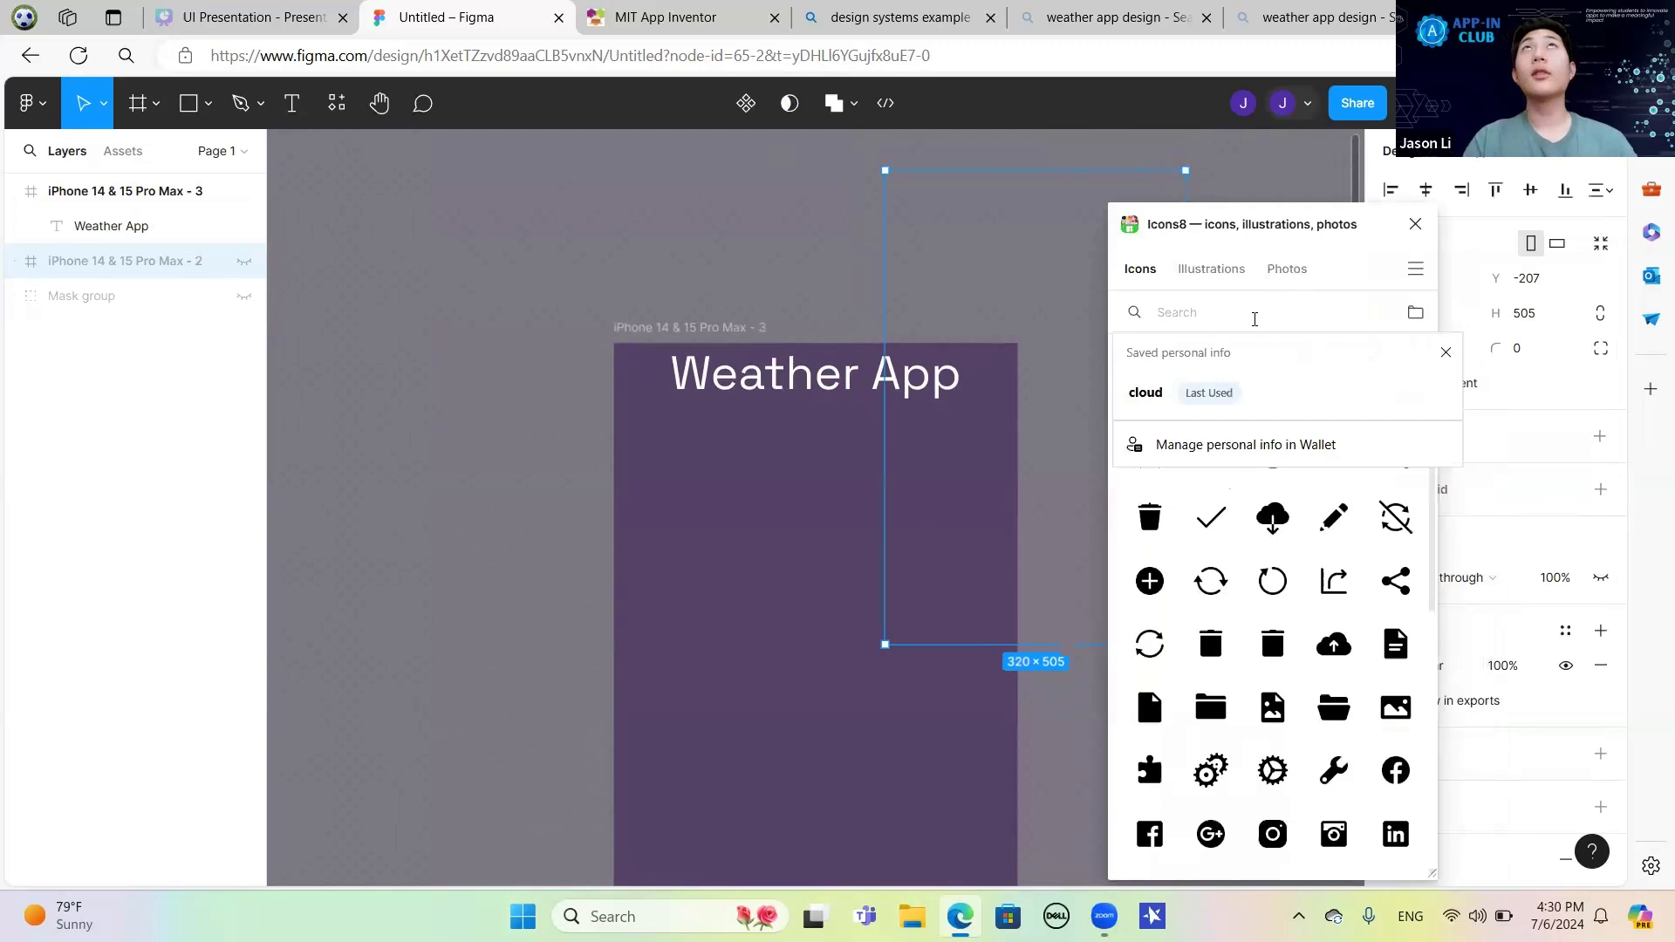
text(sun)
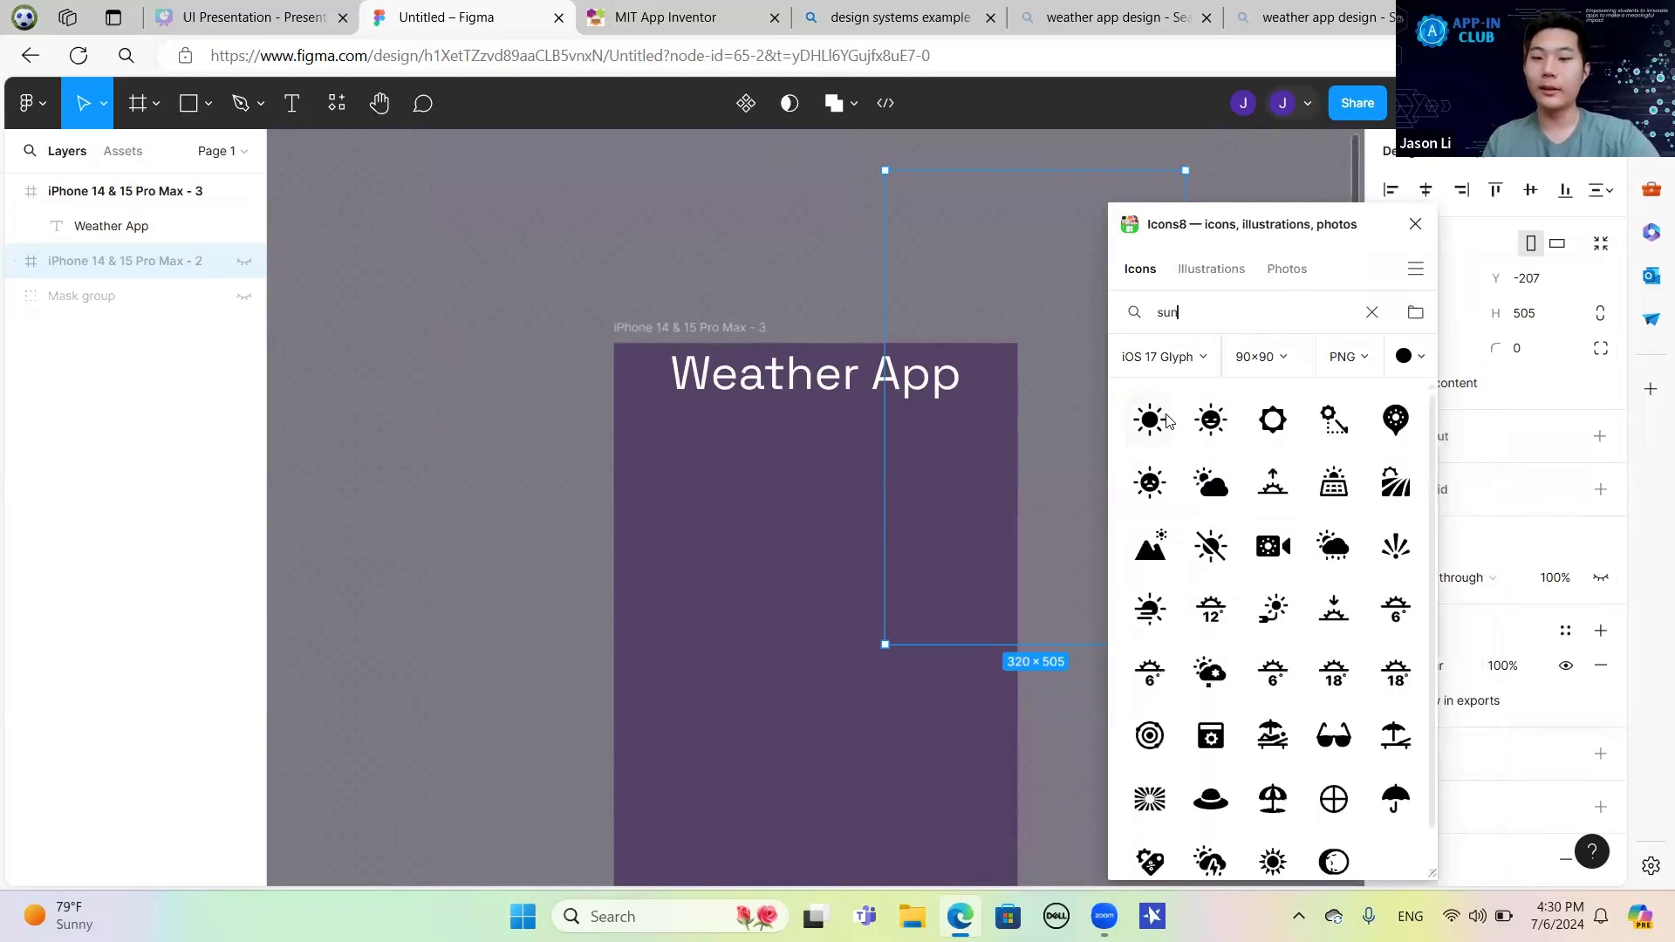
click(1169, 423)
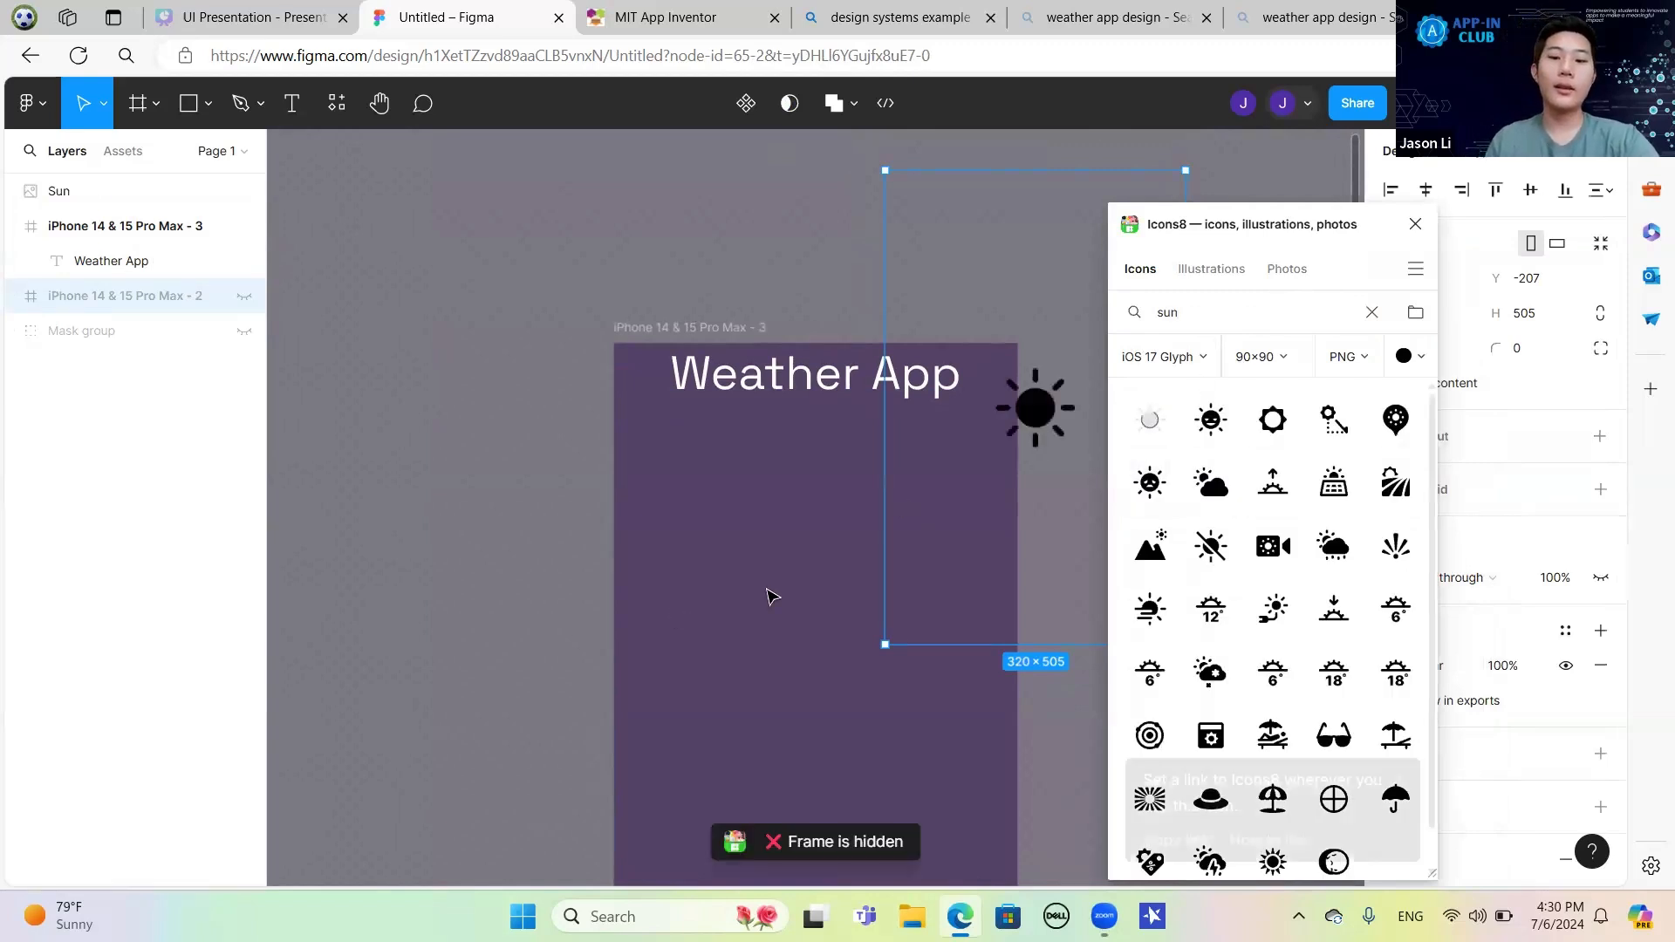
drag(998, 412, 837, 496)
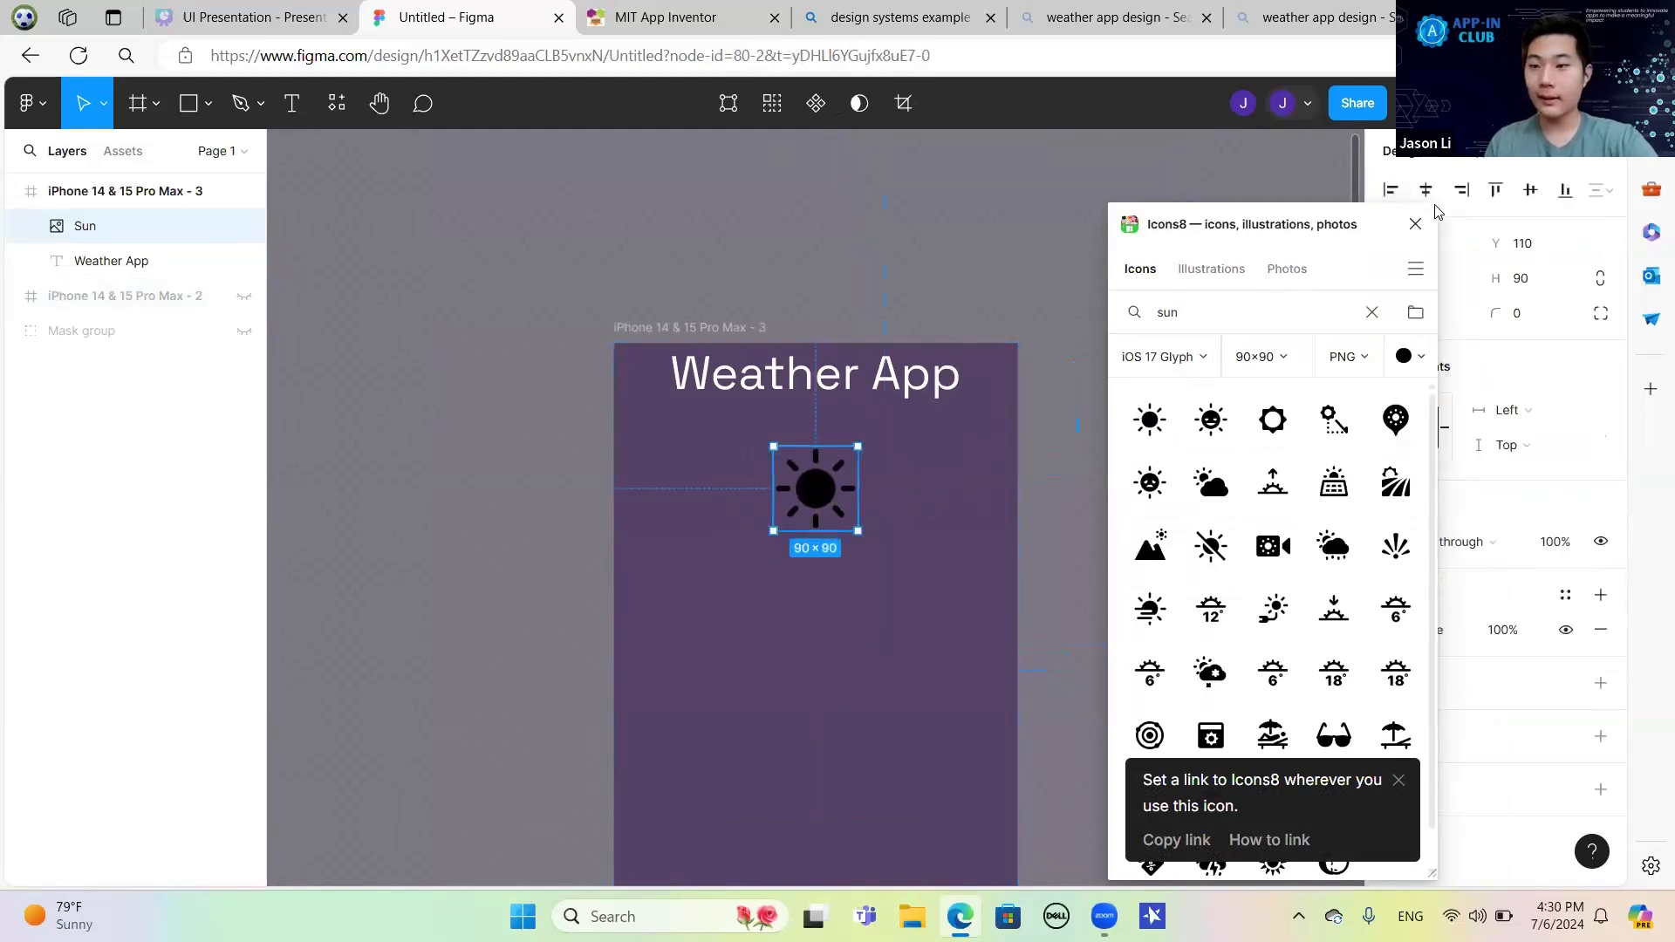
click(1415, 224)
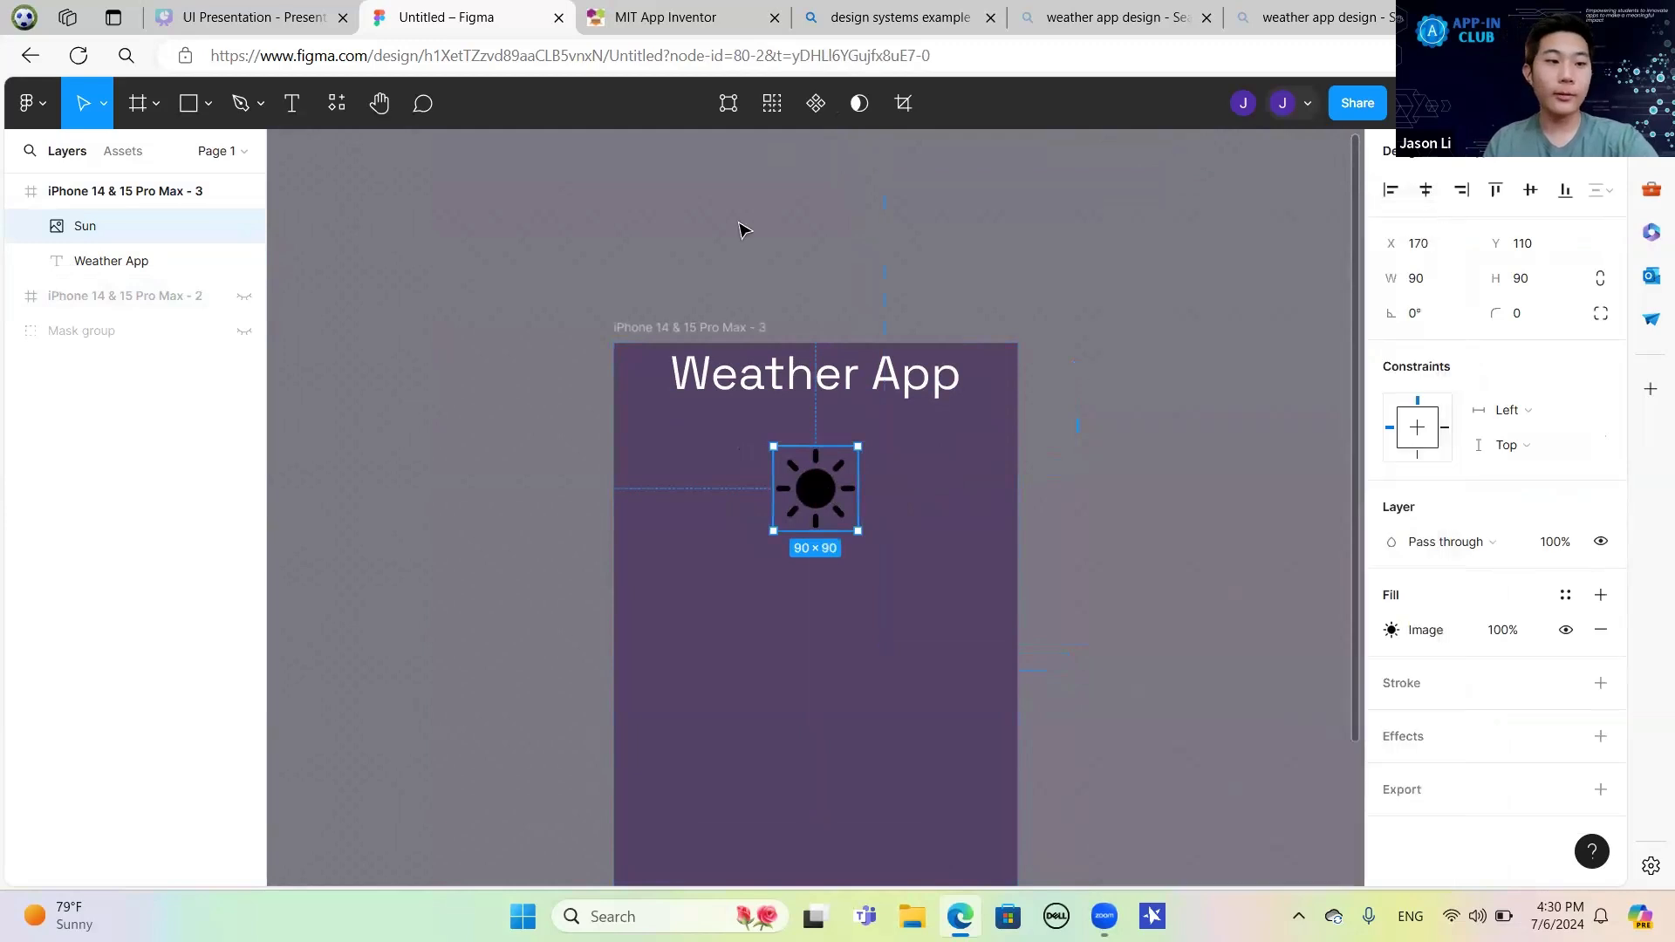
Try adjusting the exposure of the black sun icon's image fill, and delete the icon from the phone frame.
click(149, 259)
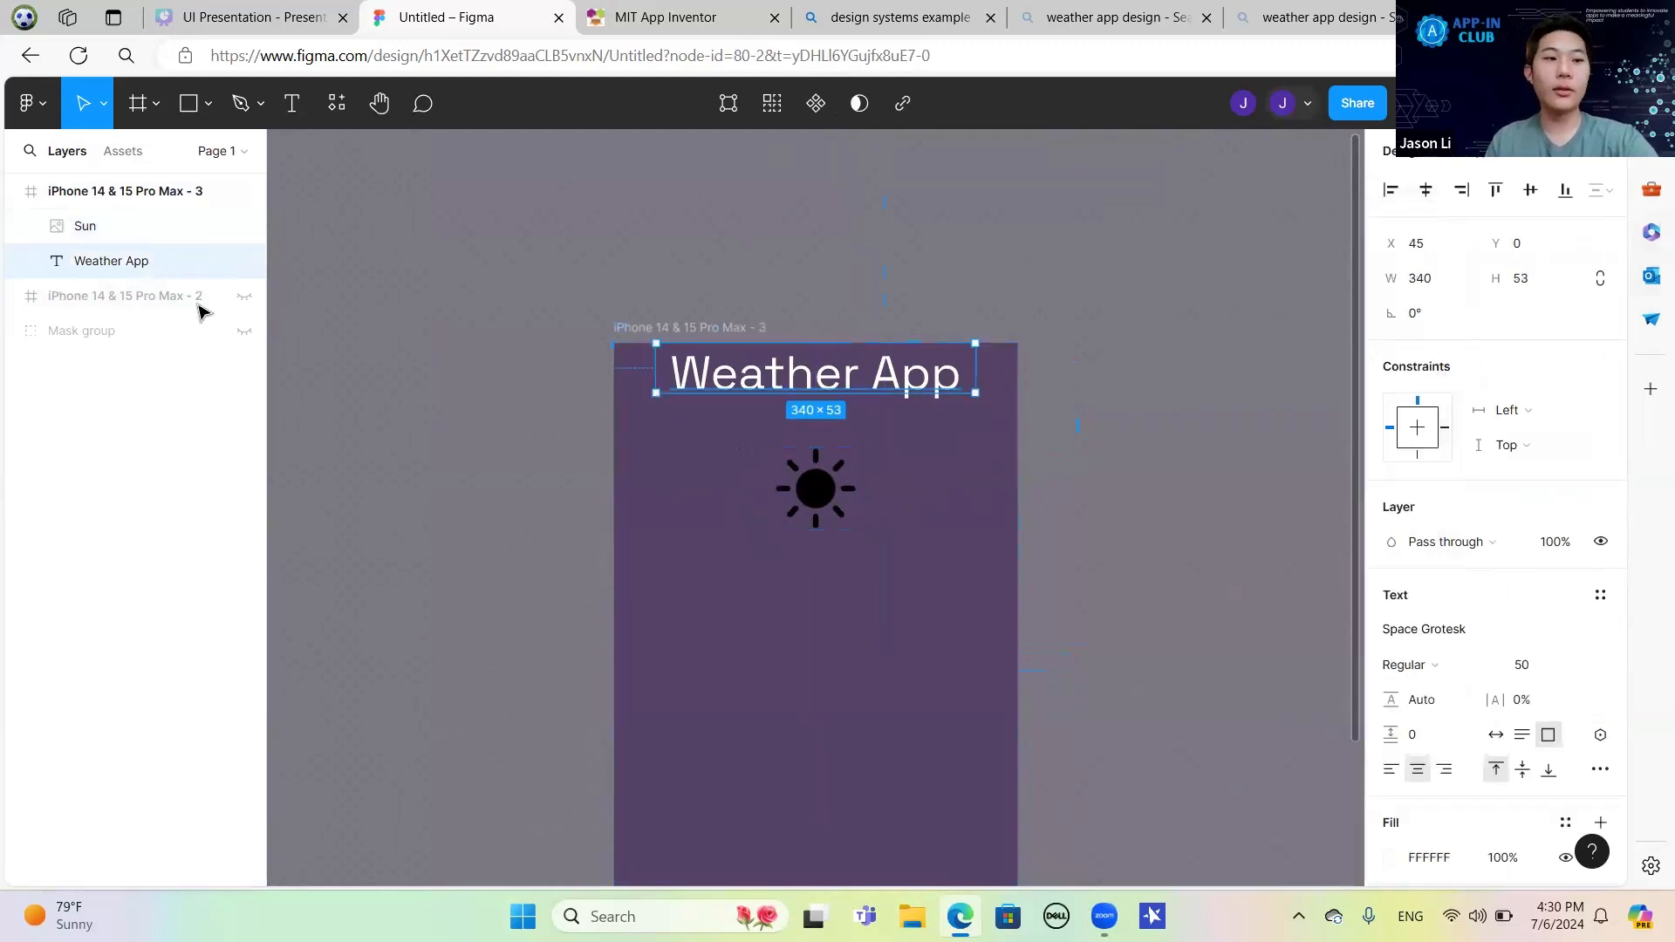
click(104, 226)
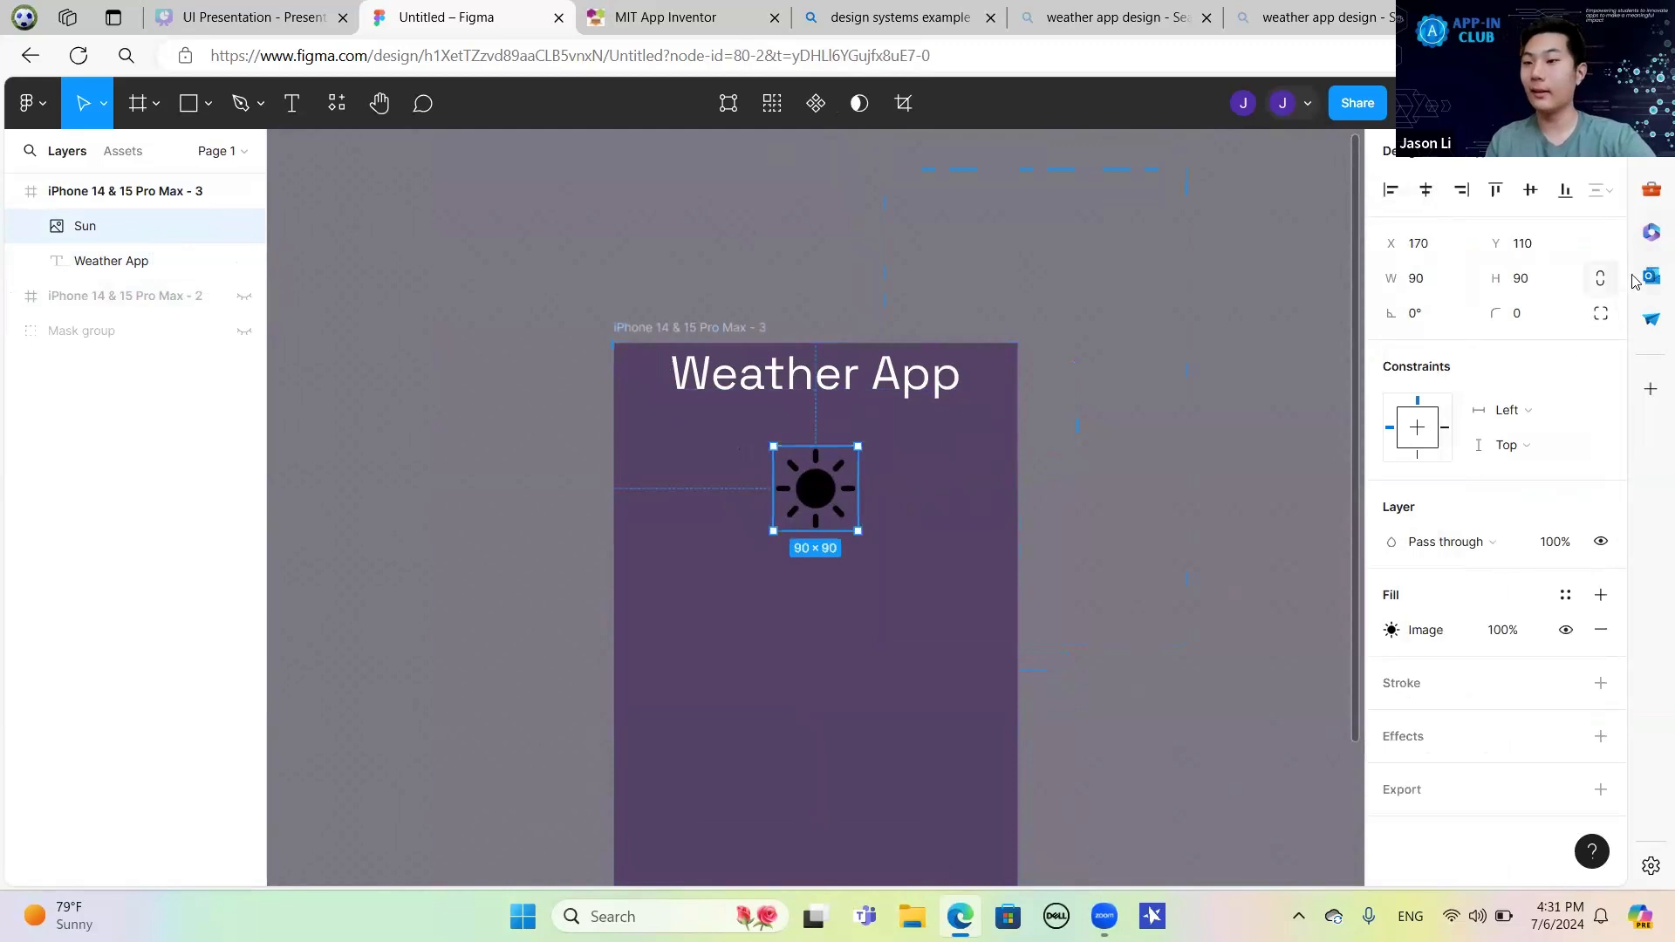
click(1417, 631)
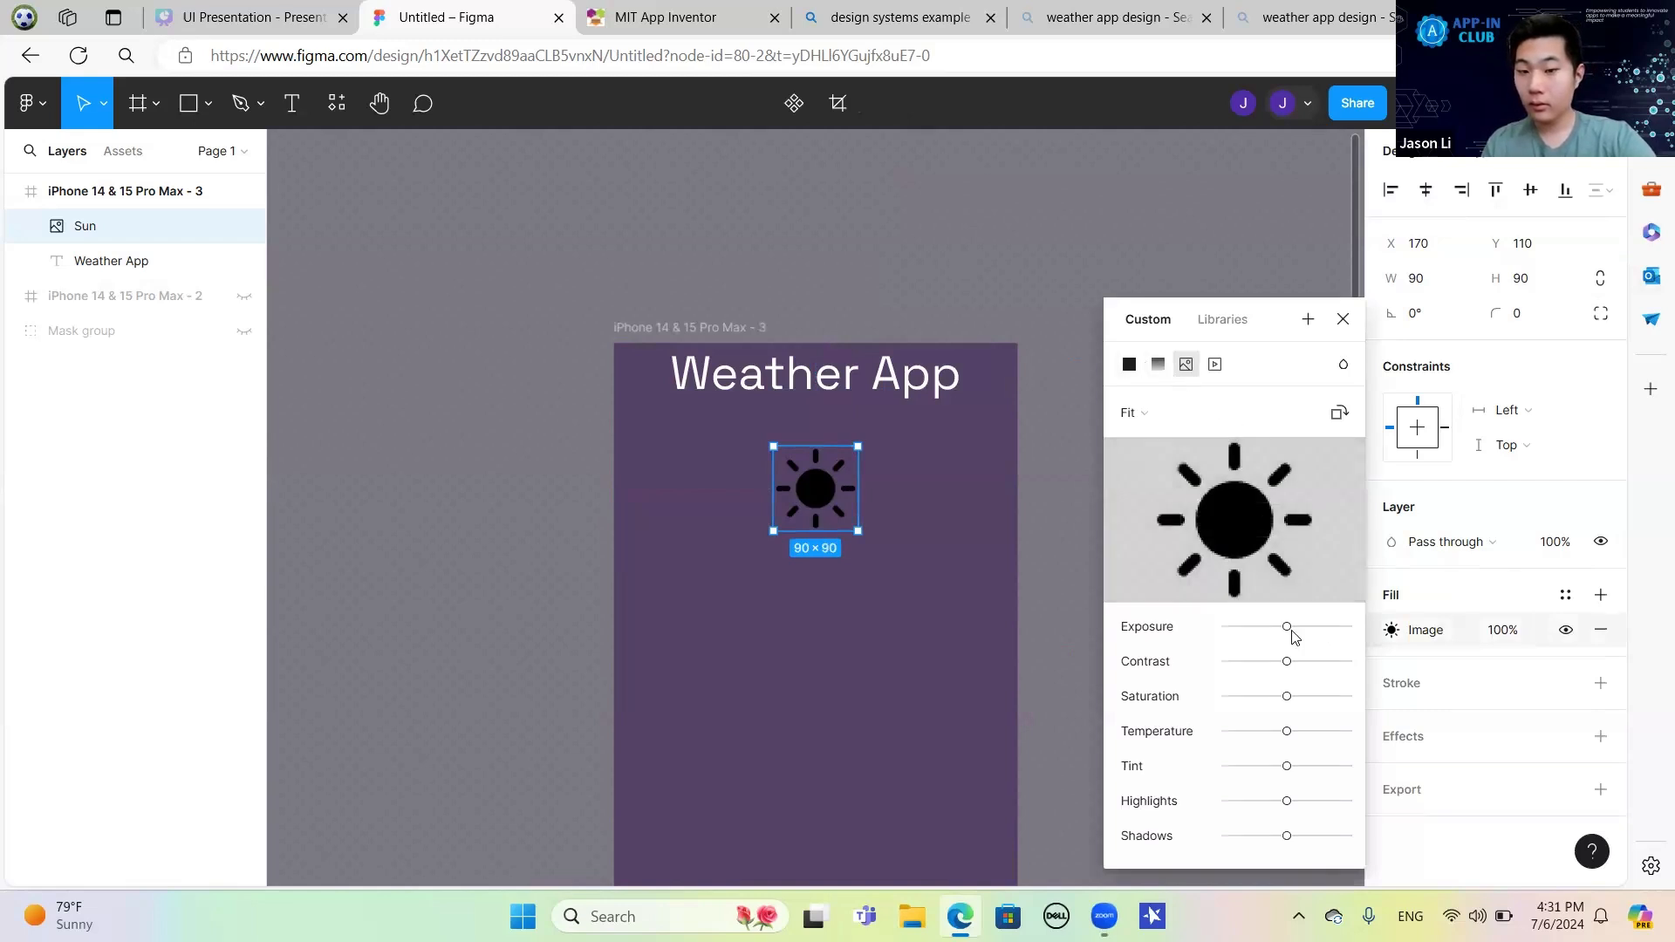
mouse_move(1294, 629)
mouse_down()
mouse_move(1332, 622)
mouse_move(1291, 626)
mouse_up()
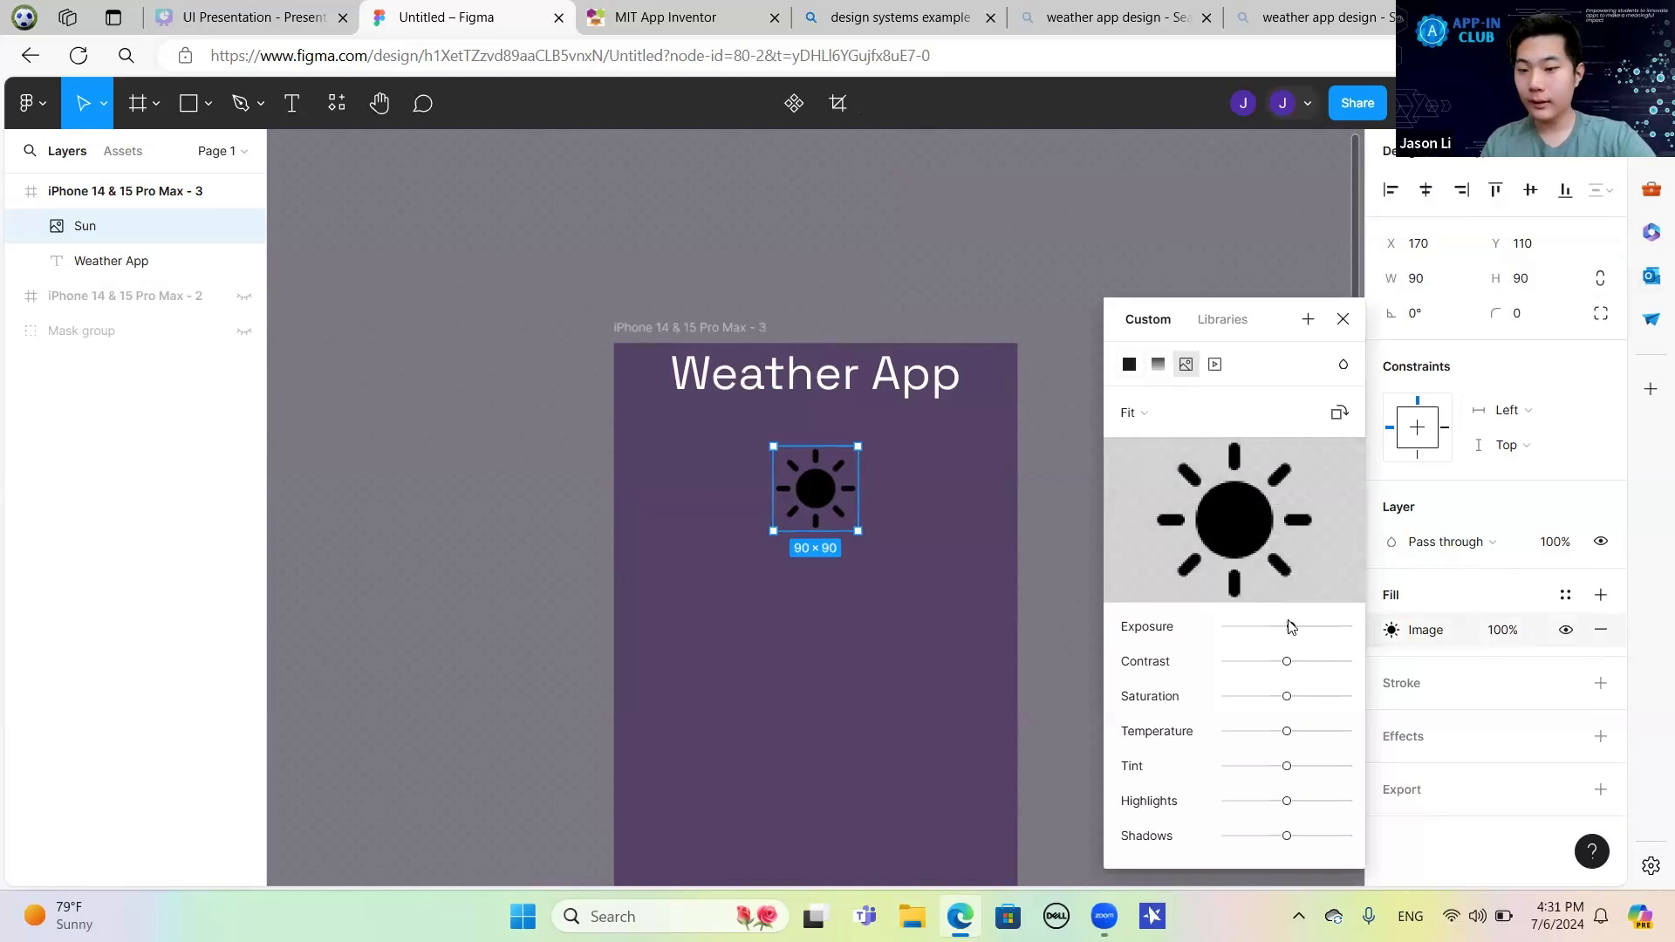
click(1343, 319)
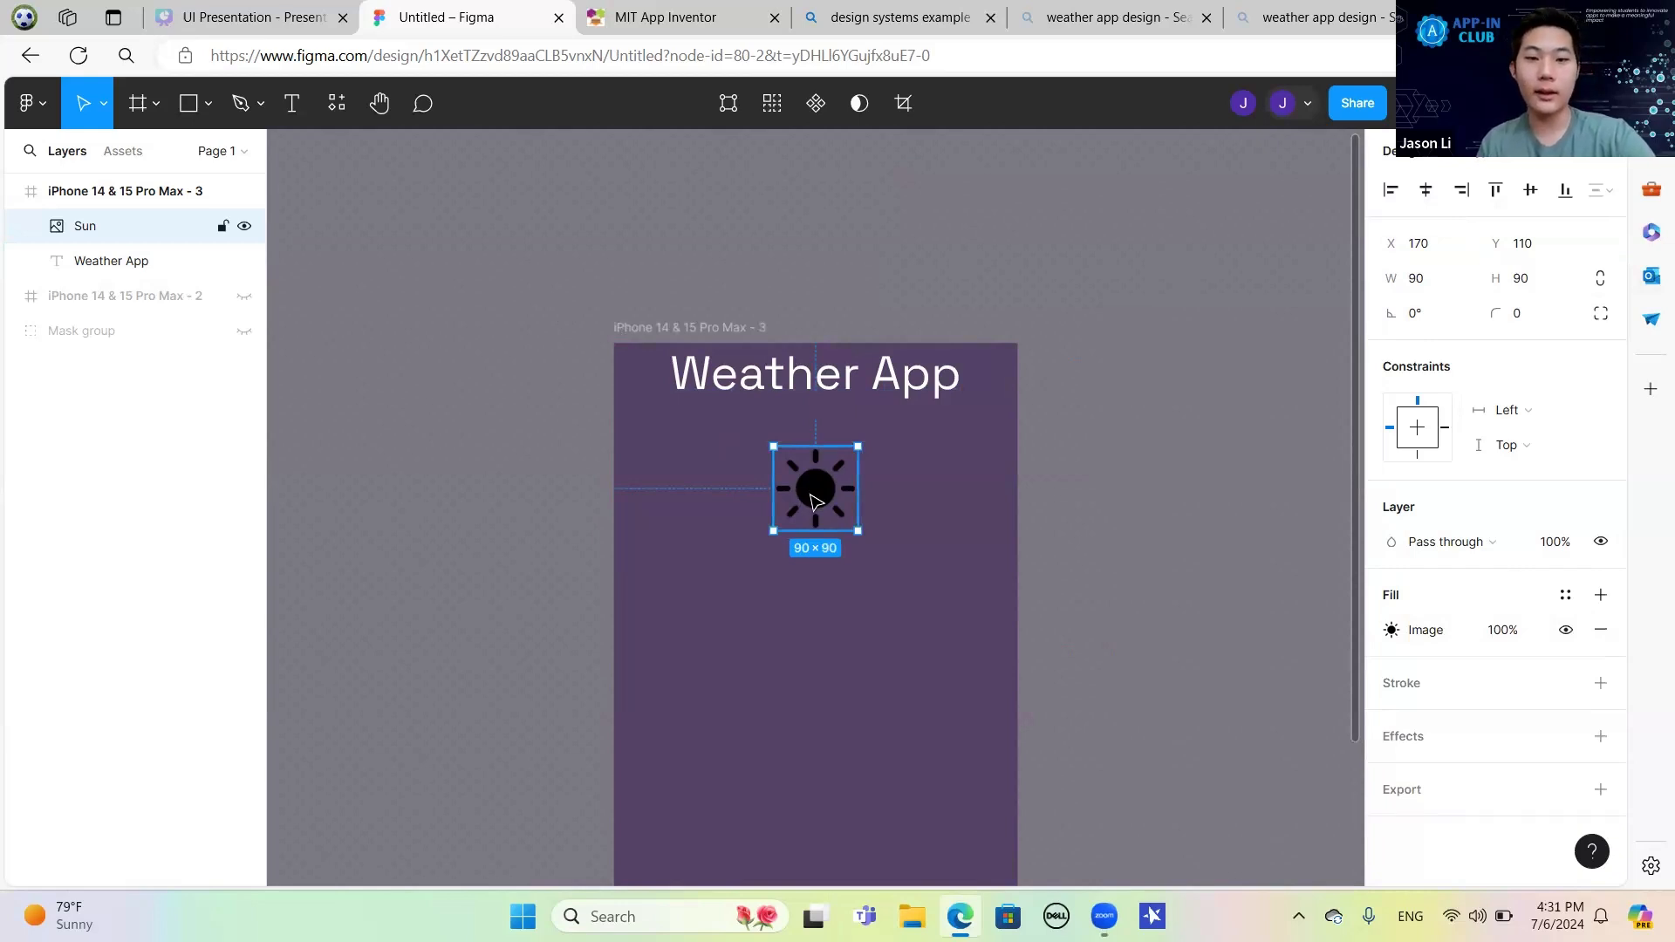
drag(811, 500, 739, 512)
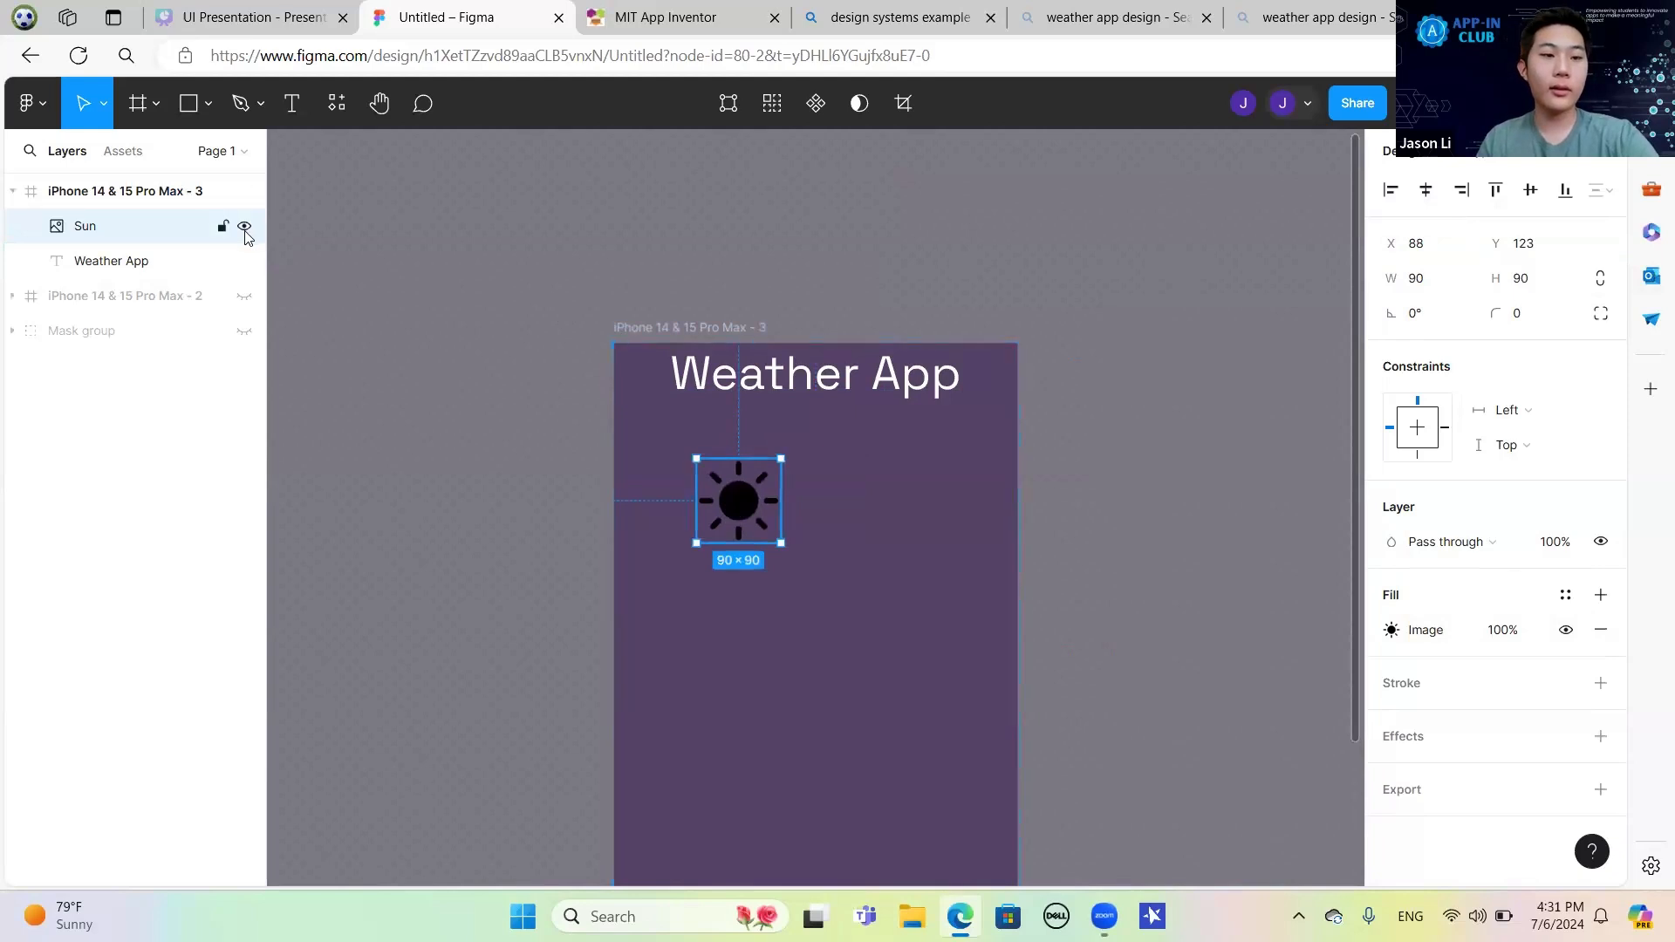
key(Delete)
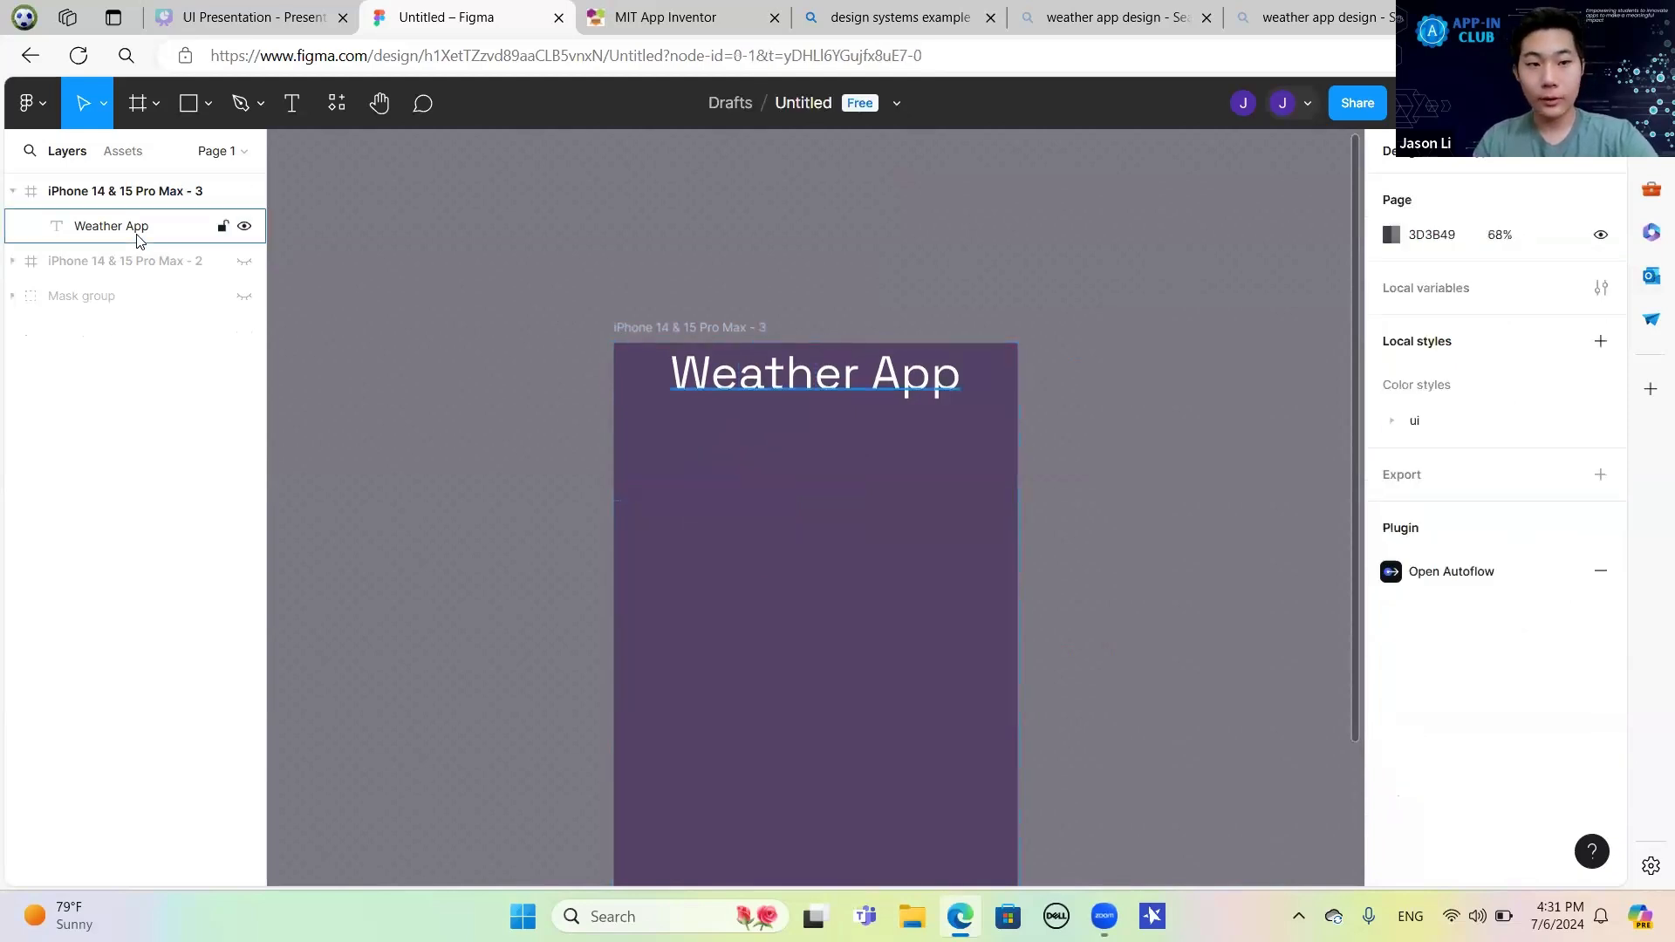
Search the Icons8 plugin for "sun" again and set the icon color to a very light gray.
click(345, 113)
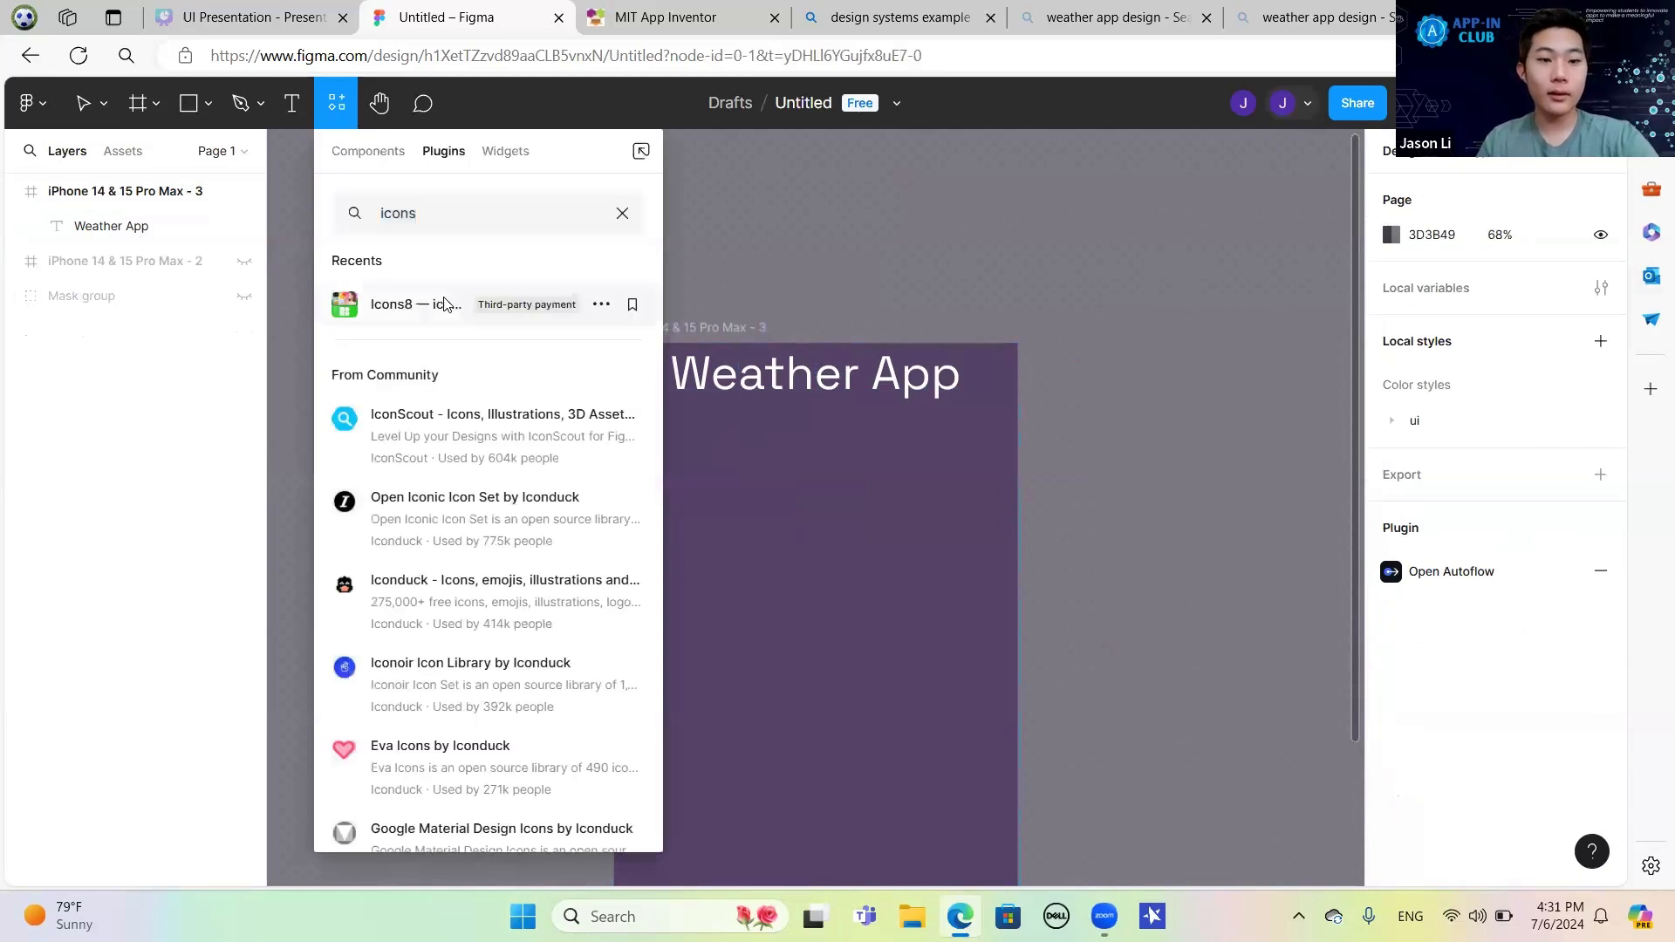
click(447, 304)
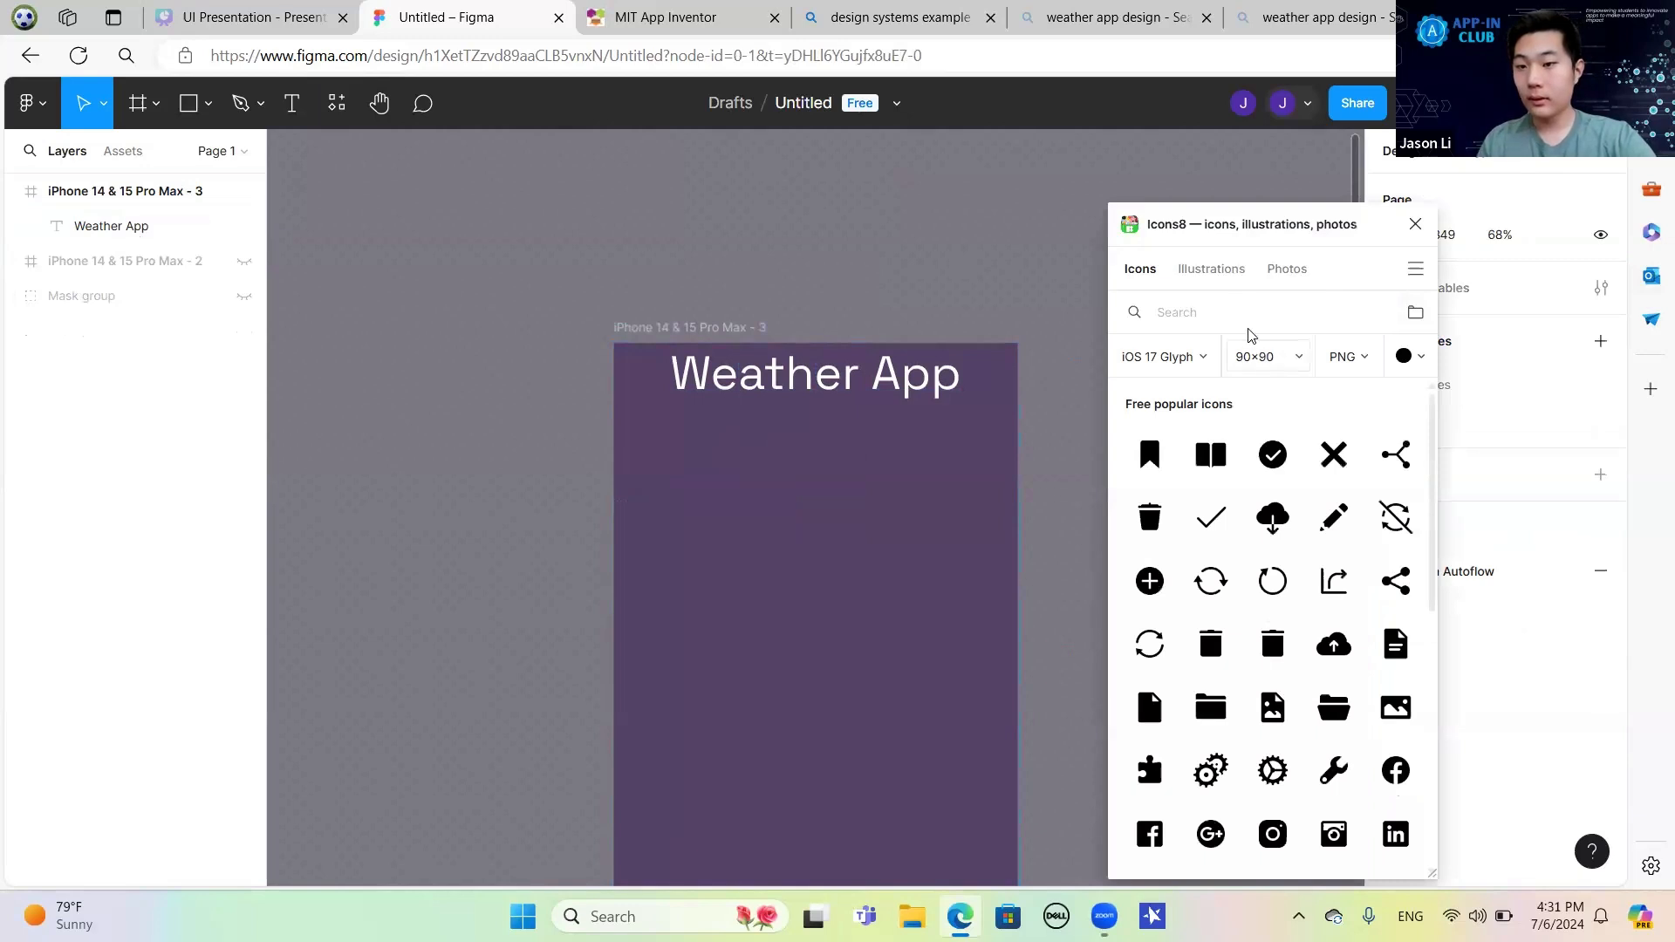
click(1242, 311)
text(sun)
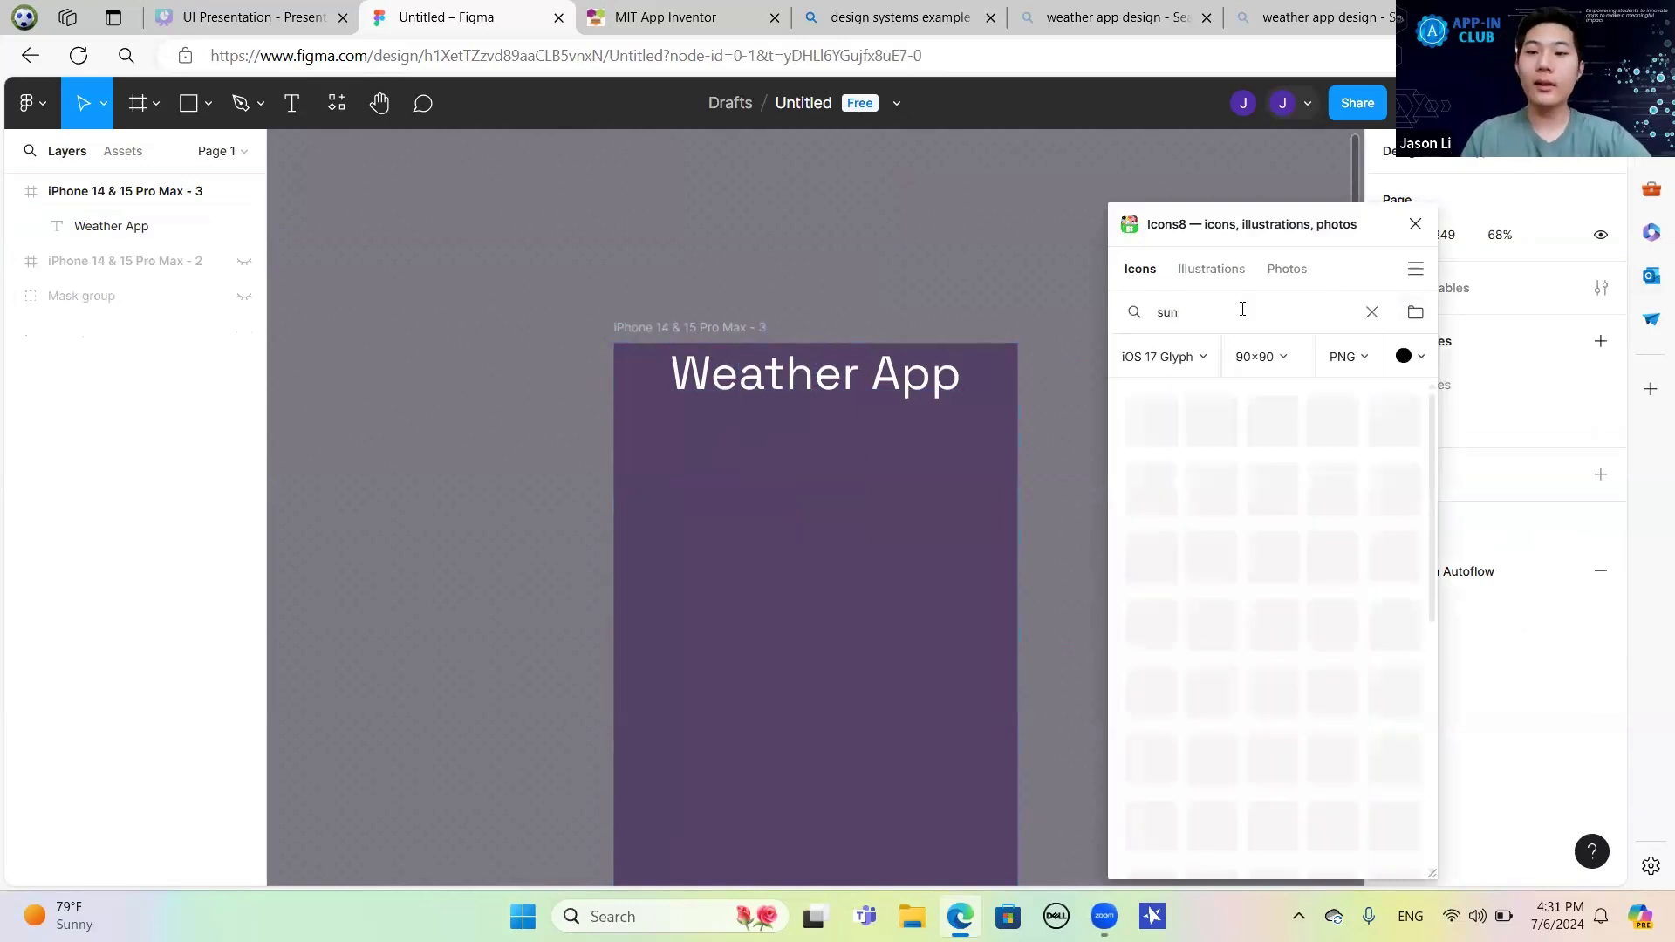
click(1403, 356)
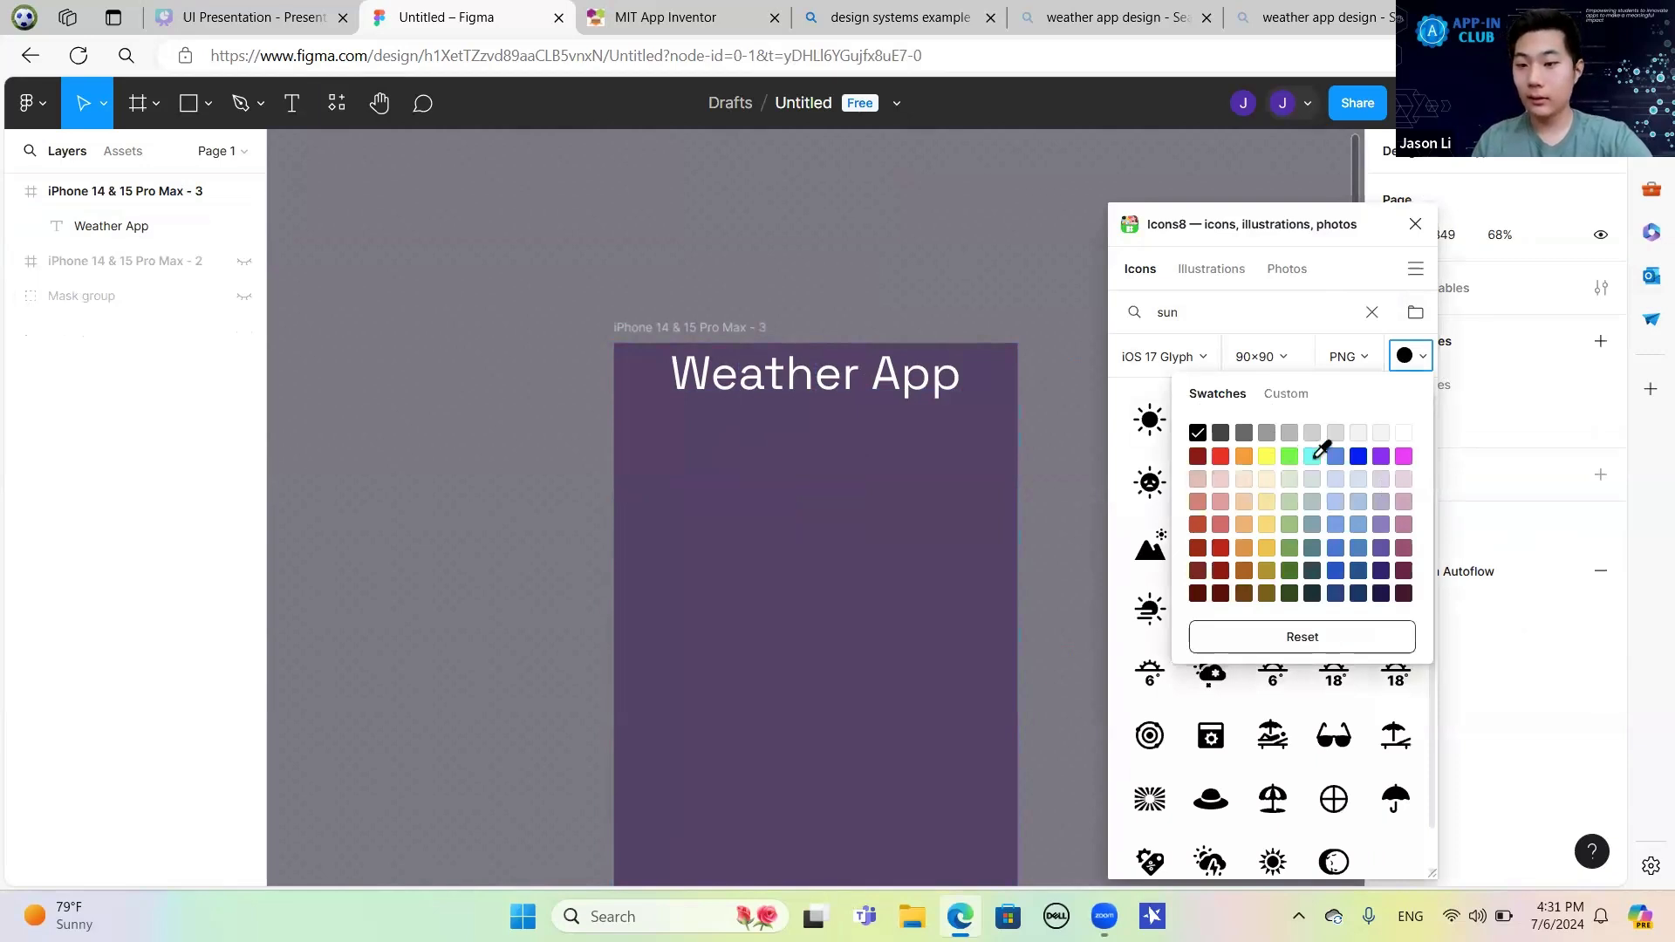
click(1265, 456)
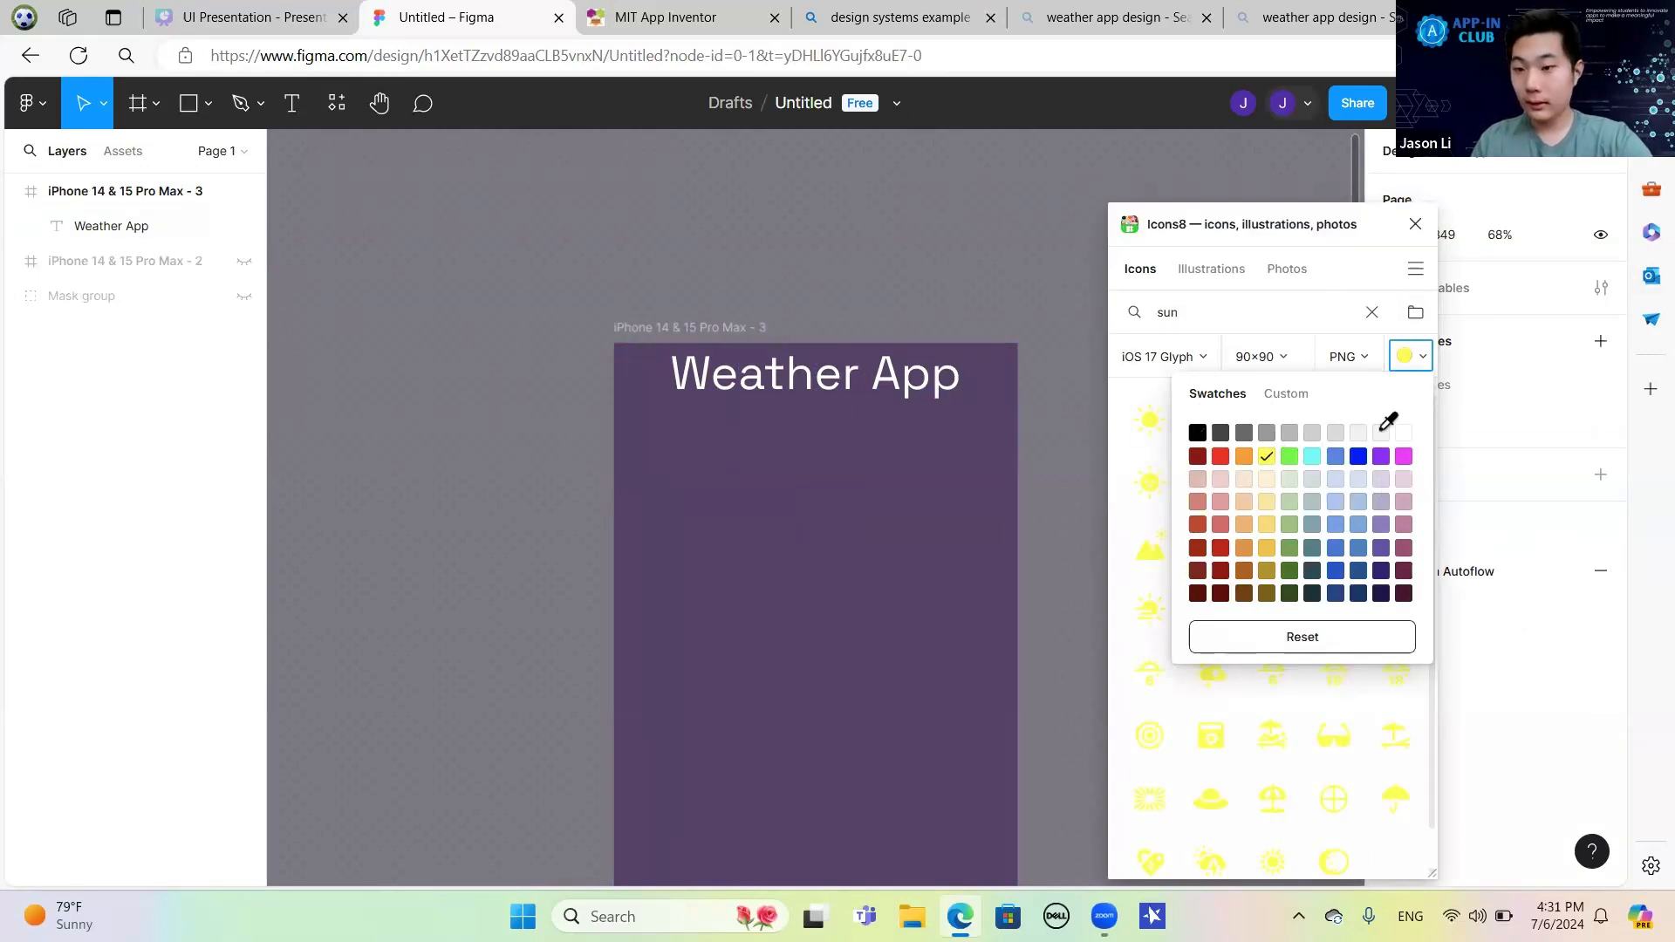
click(1381, 432)
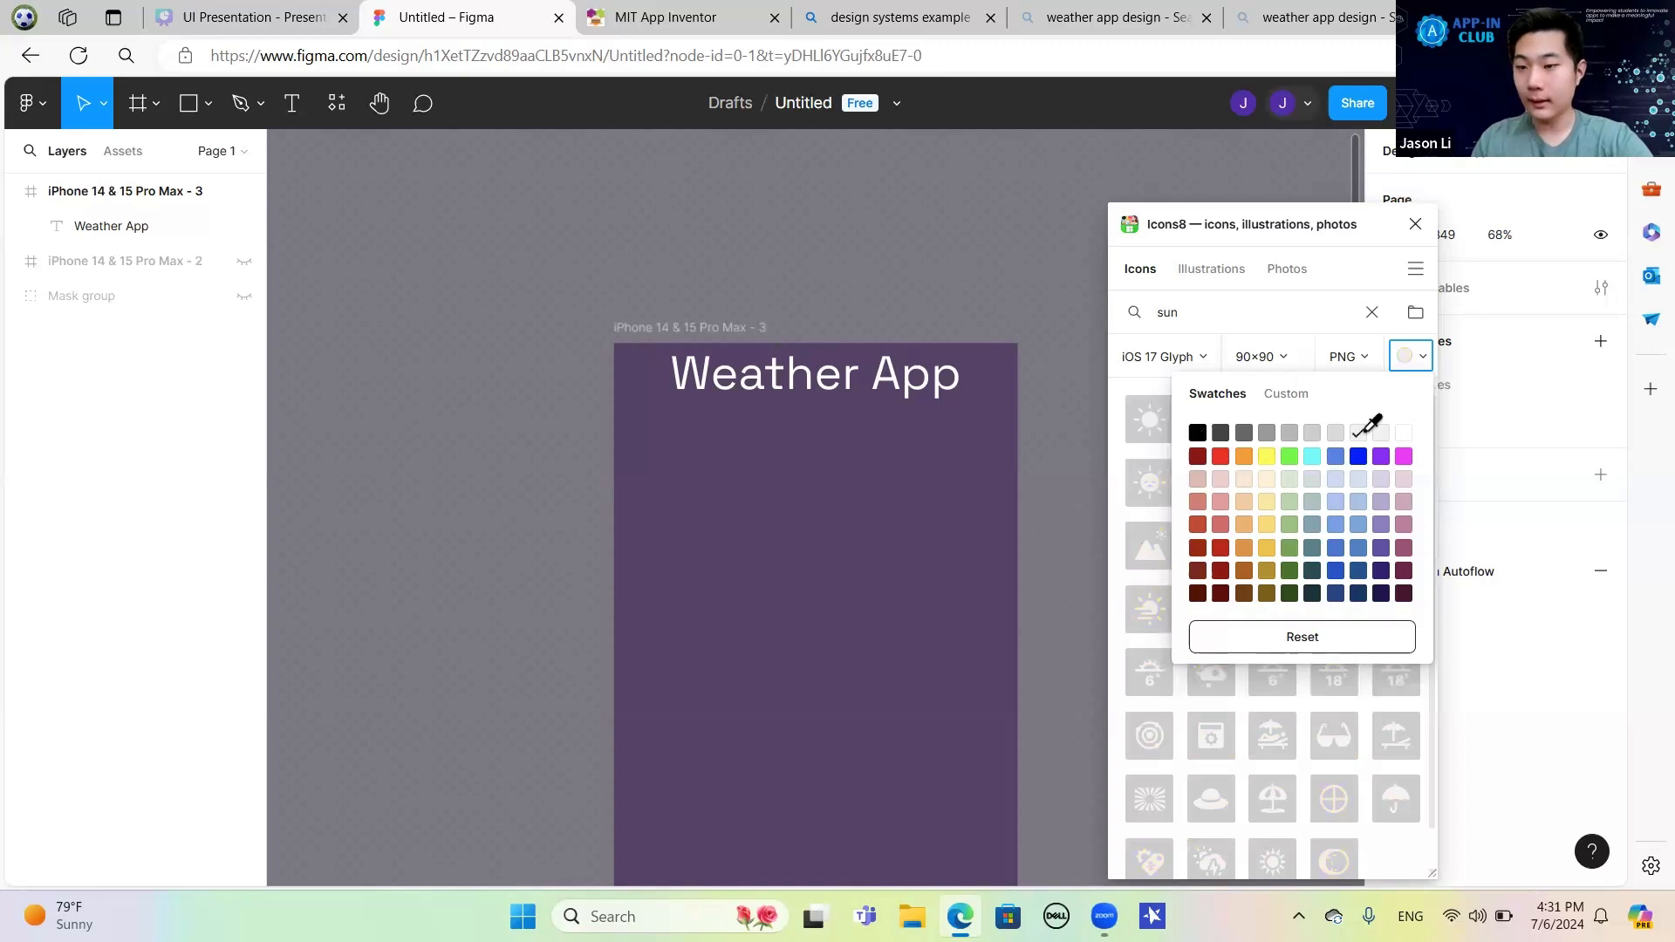
Insert the light sun icon, resize it to about 163 × 163 and place it left of center below the title.
click(1144, 418)
drag(1145, 419, 774, 482)
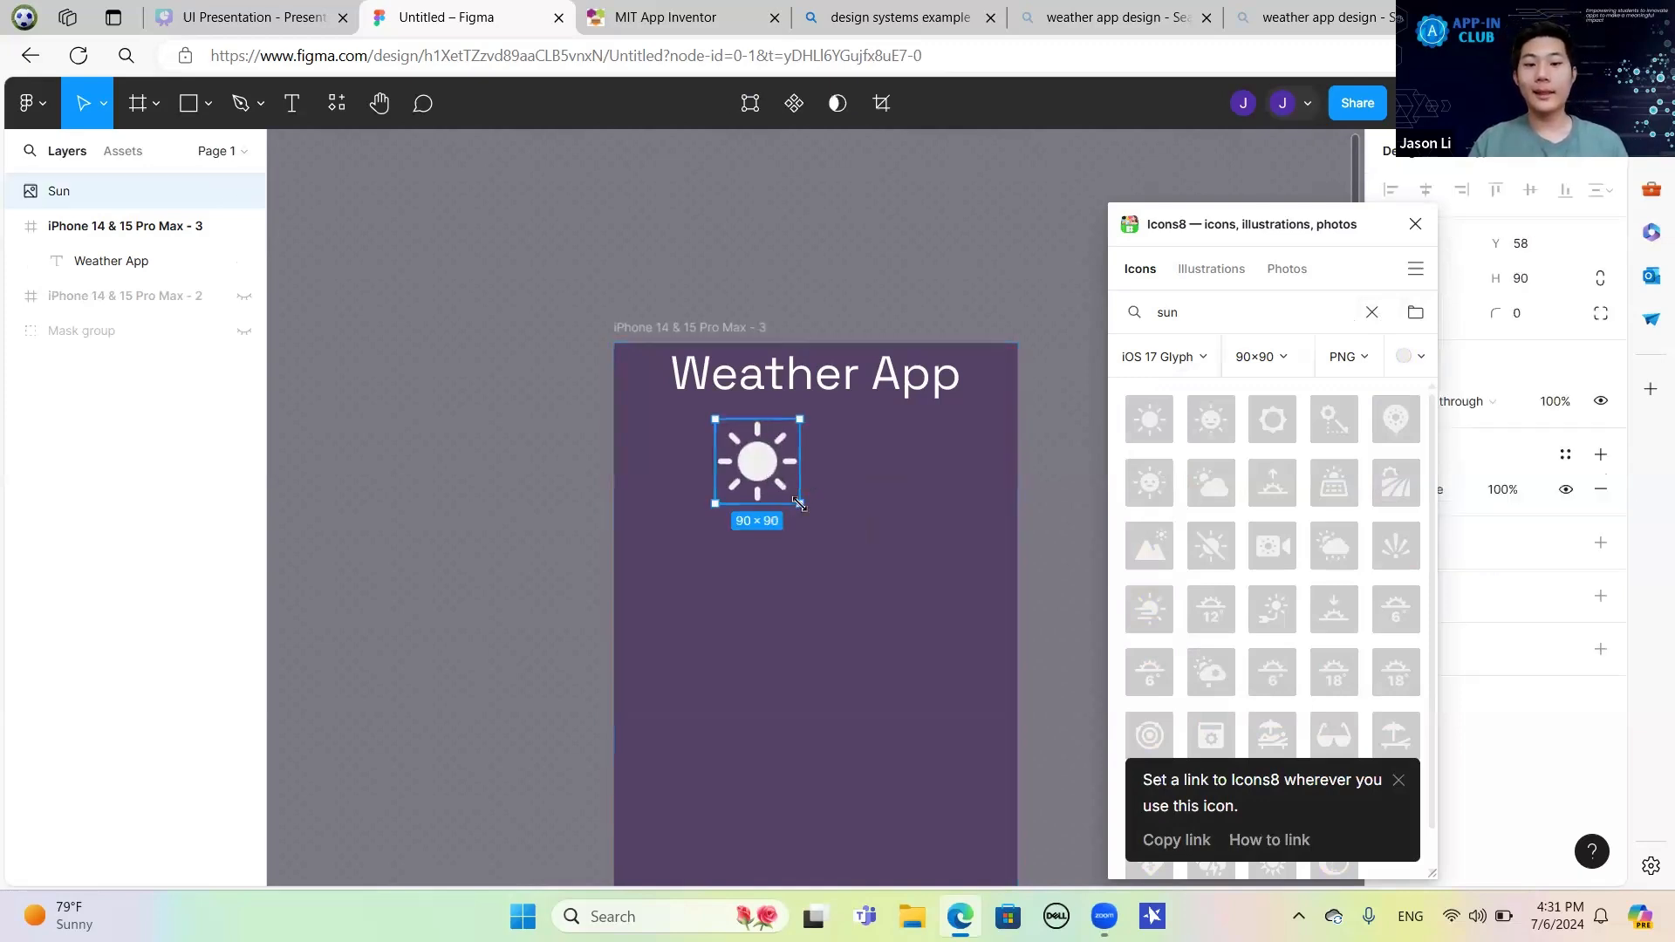
mouse_move(850, 555)
mouse_down()
mouse_move(816, 582)
mouse_move(883, 585)
mouse_move(790, 536)
mouse_move(824, 535)
mouse_up()
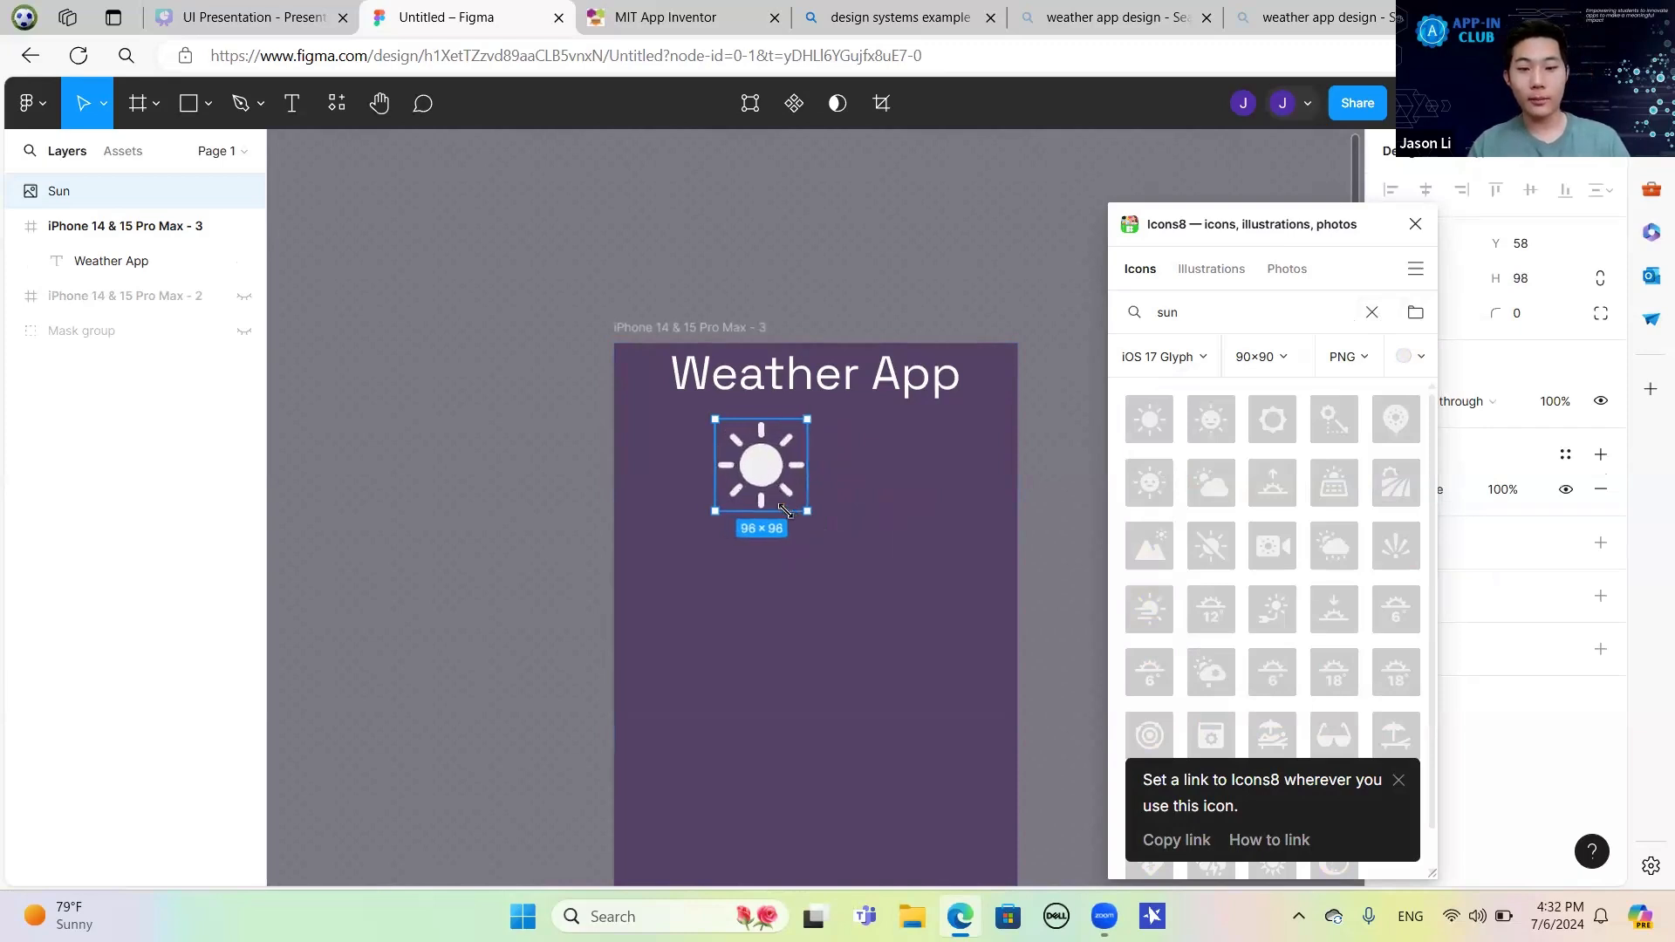
drag(835, 539, 804, 514)
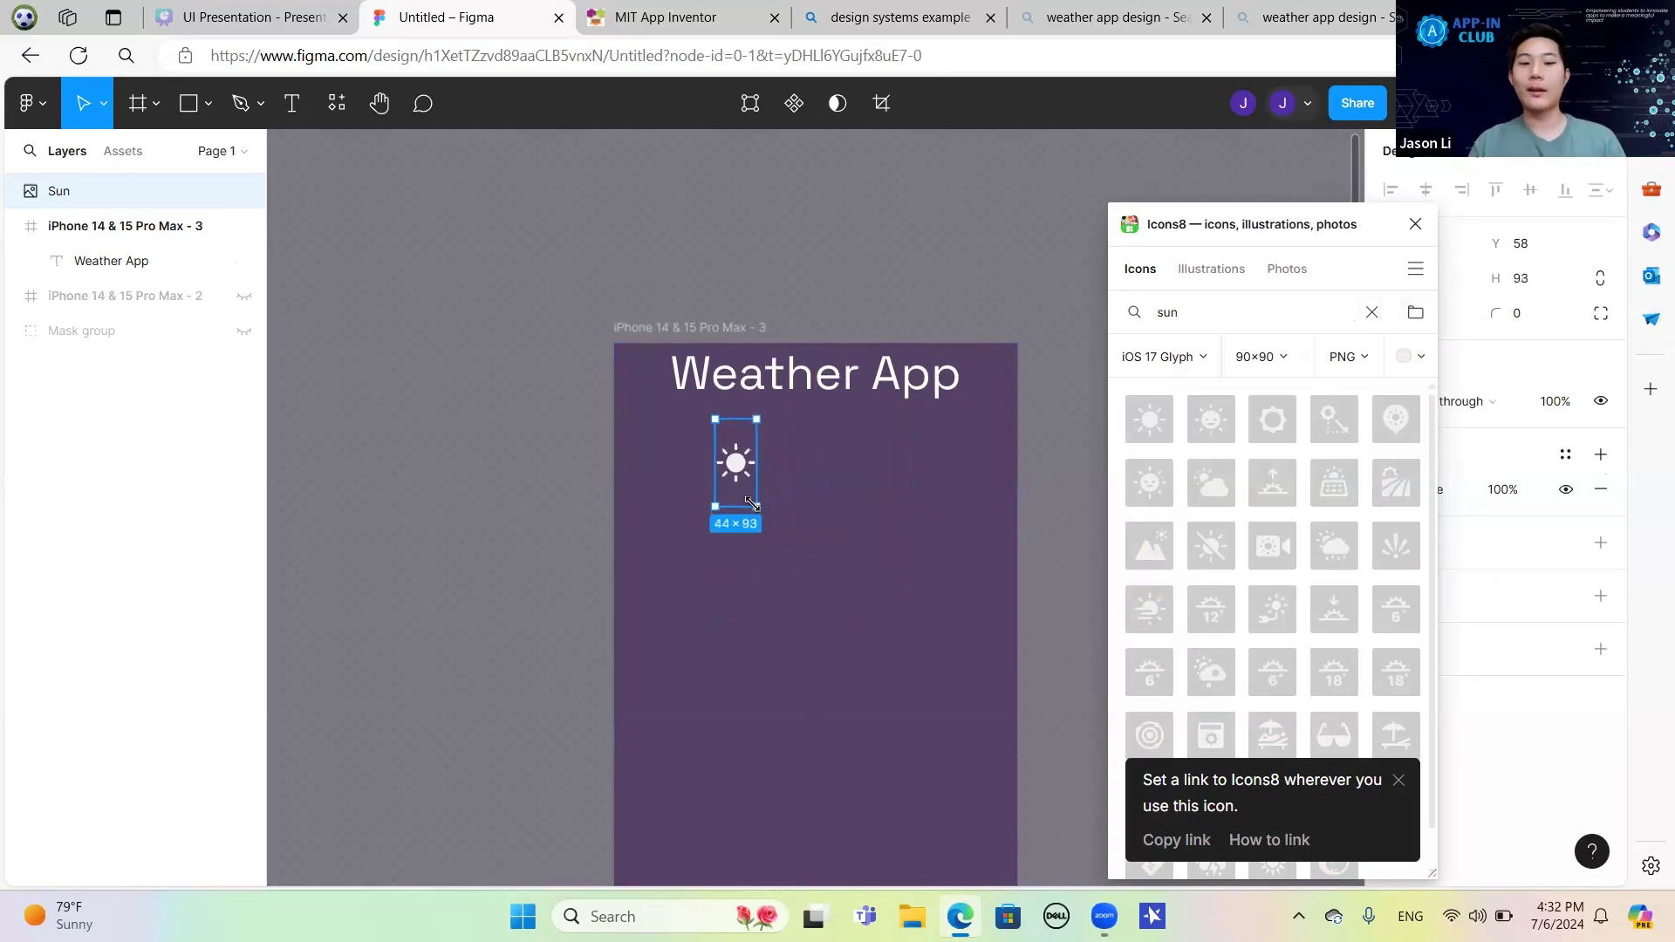
drag(919, 536, 827, 474)
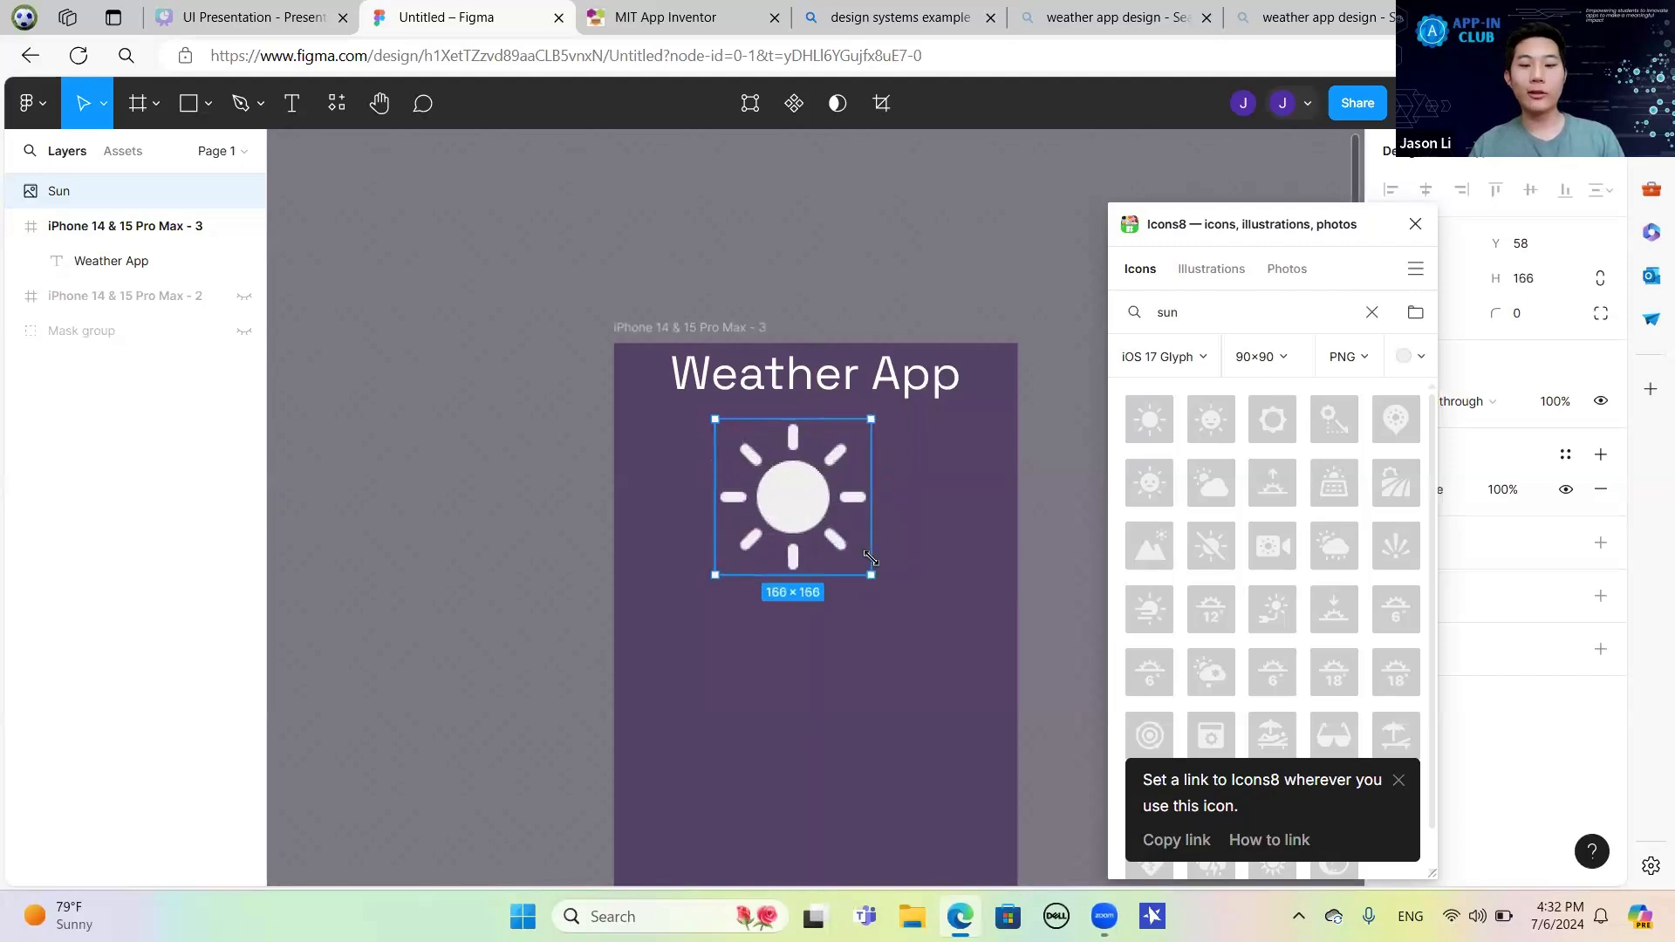
drag(938, 660, 757, 546)
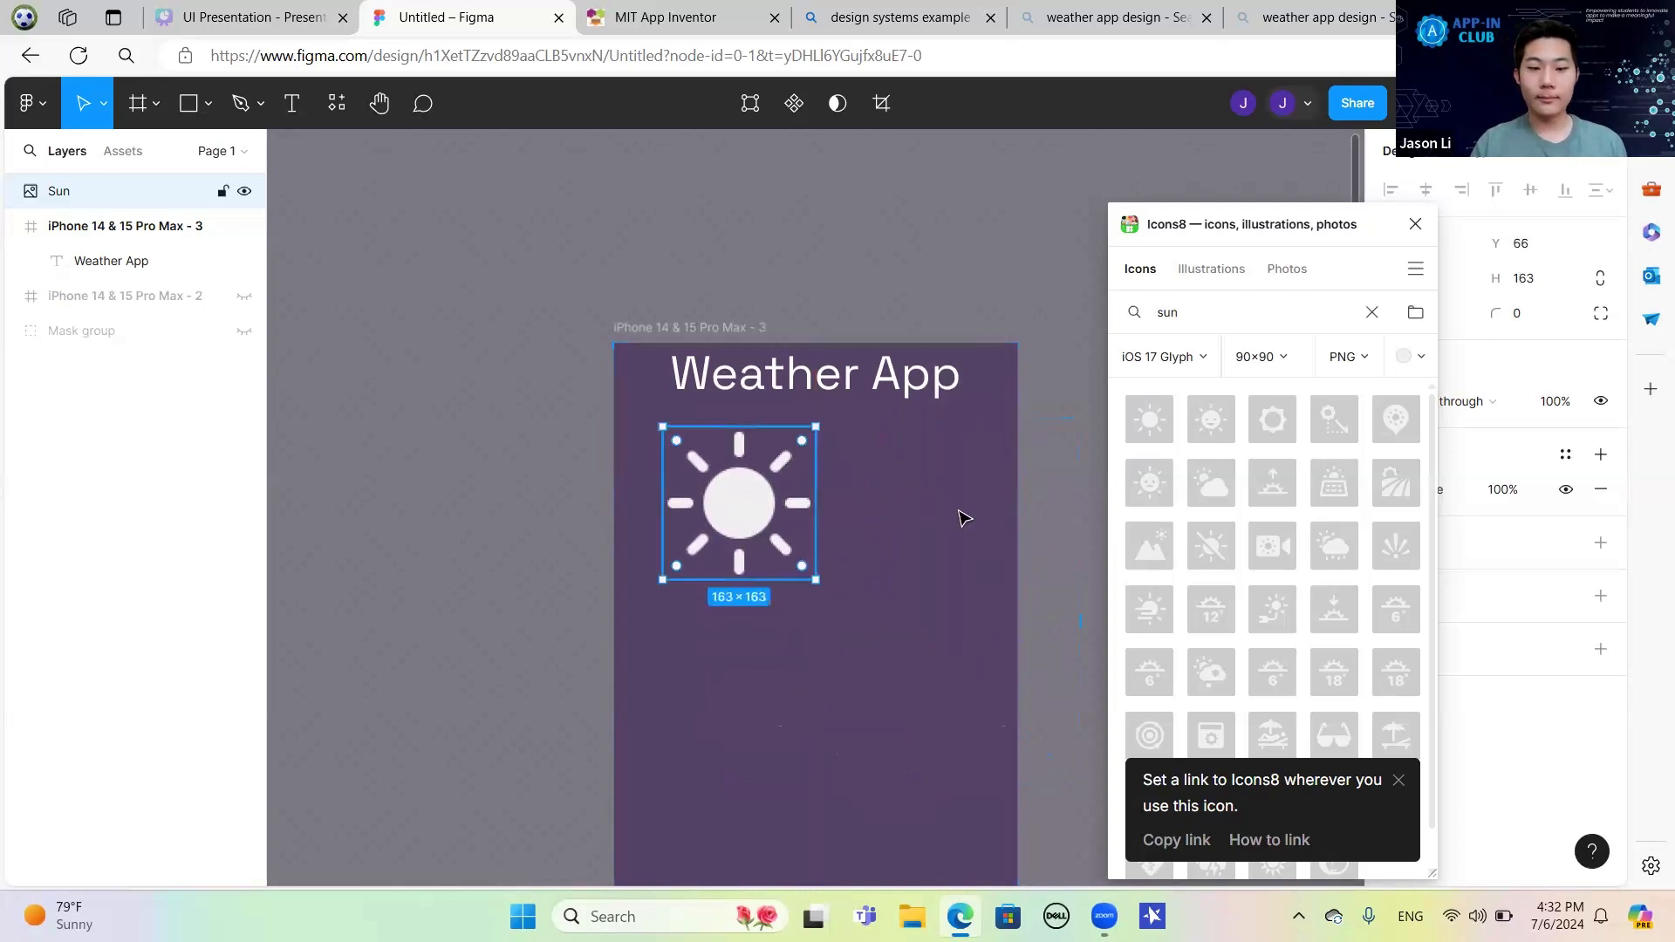
click(1050, 504)
click(1413, 222)
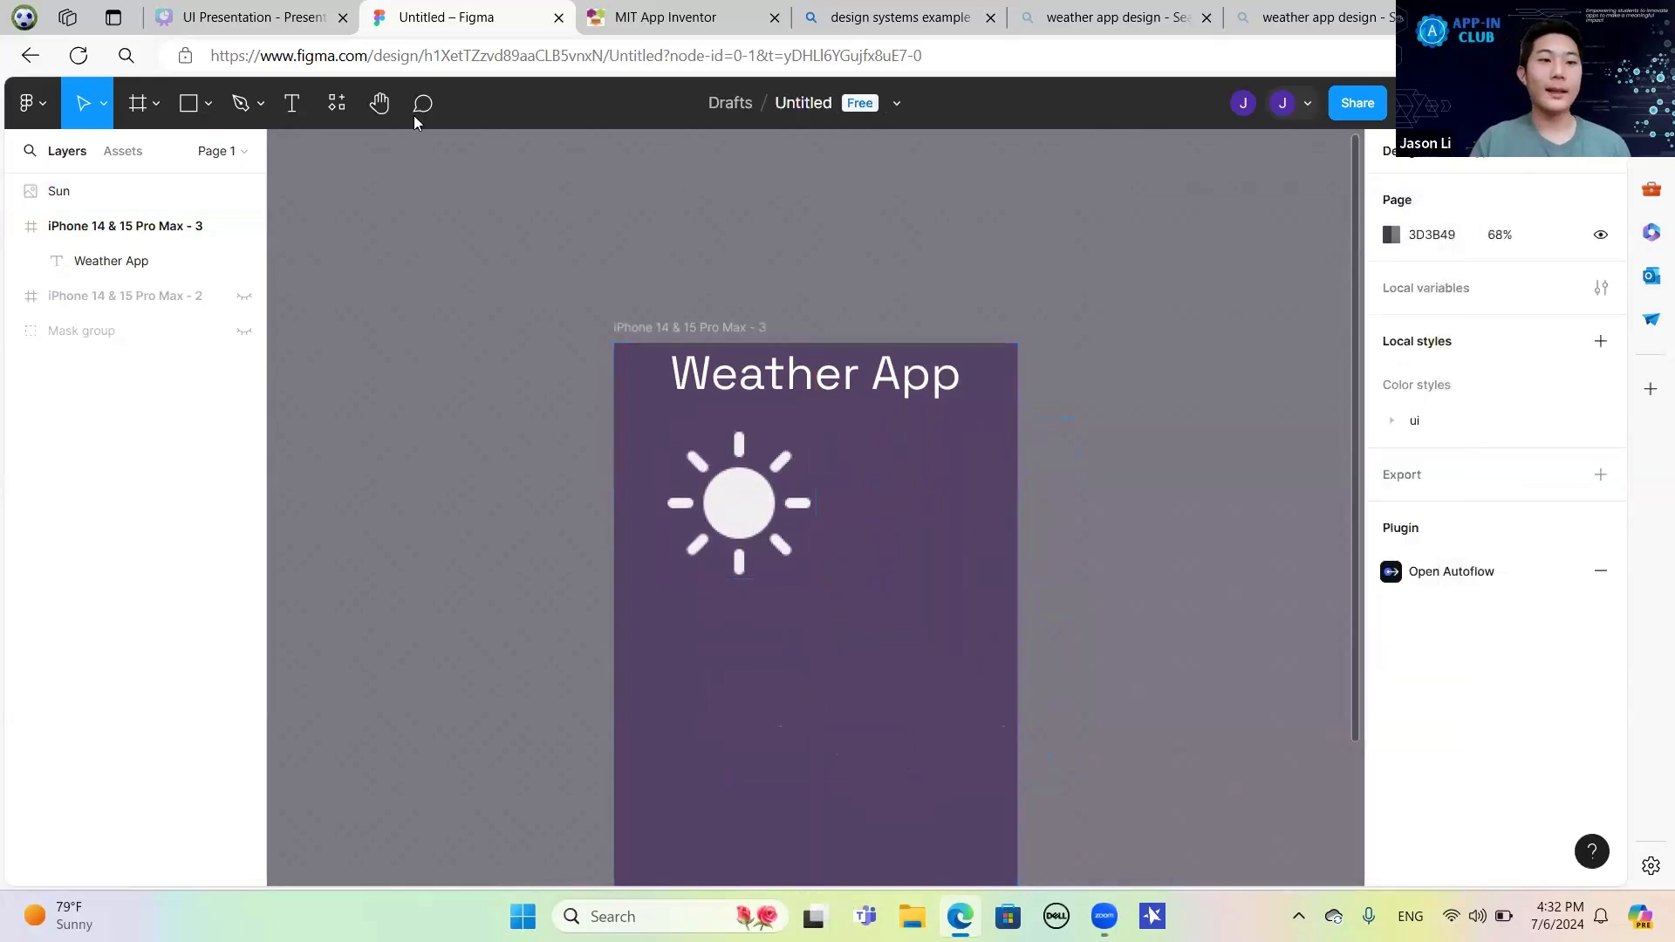
Add the text "91 Degrees" to the phone frame beside the sun icon.
click(293, 106)
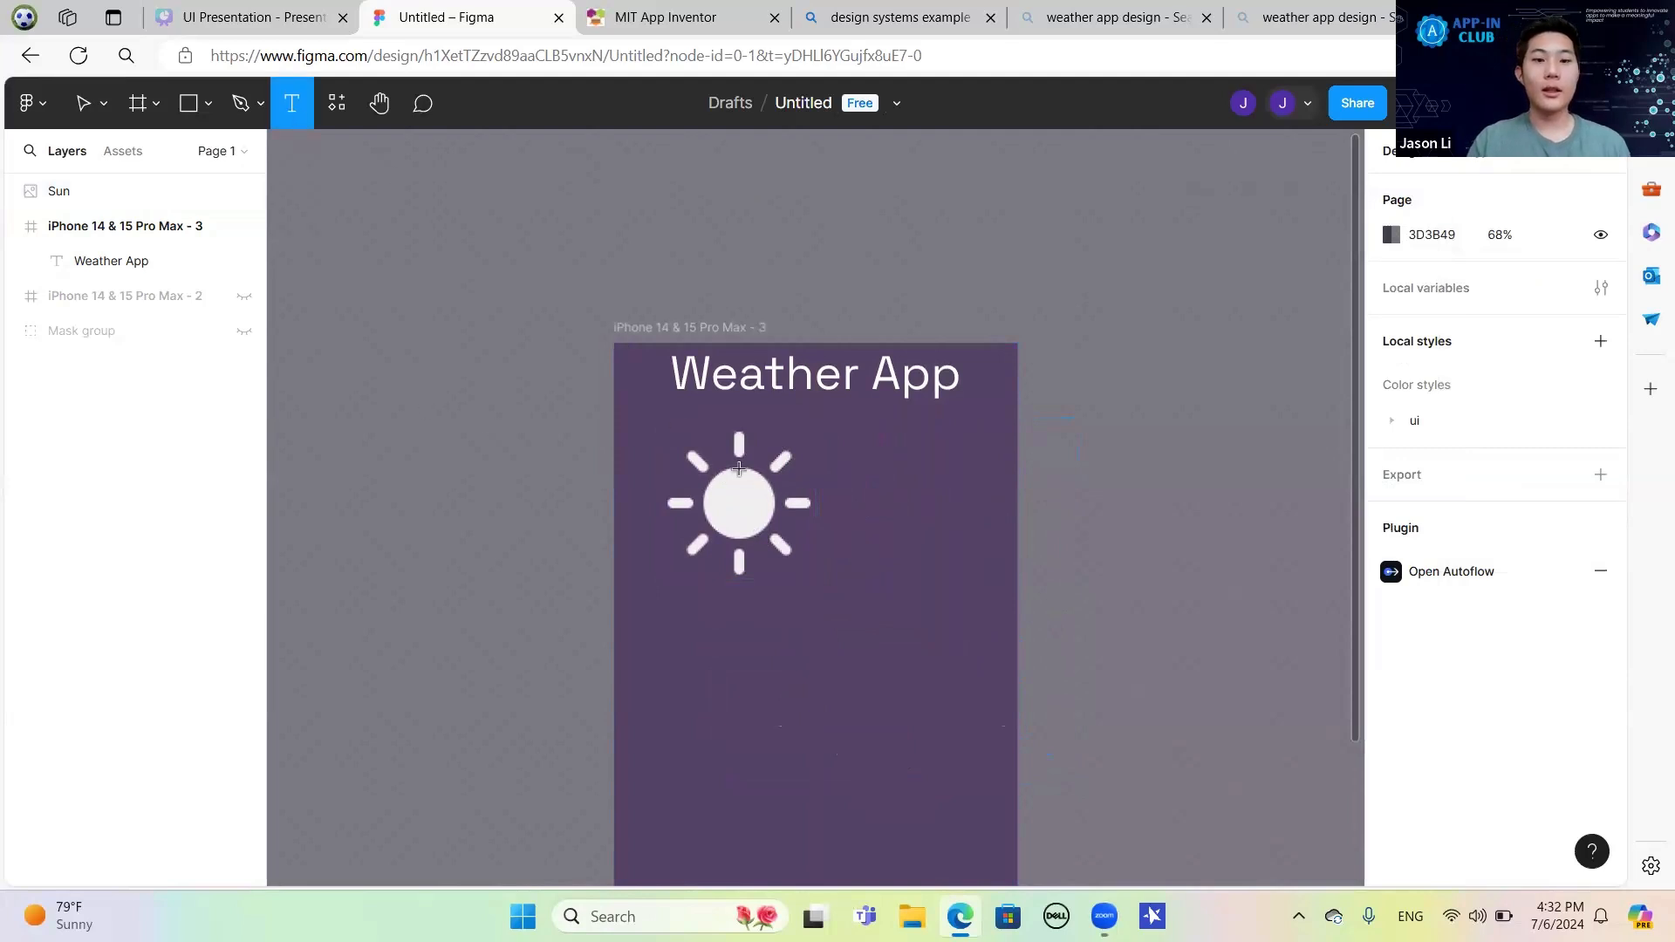
click(832, 460)
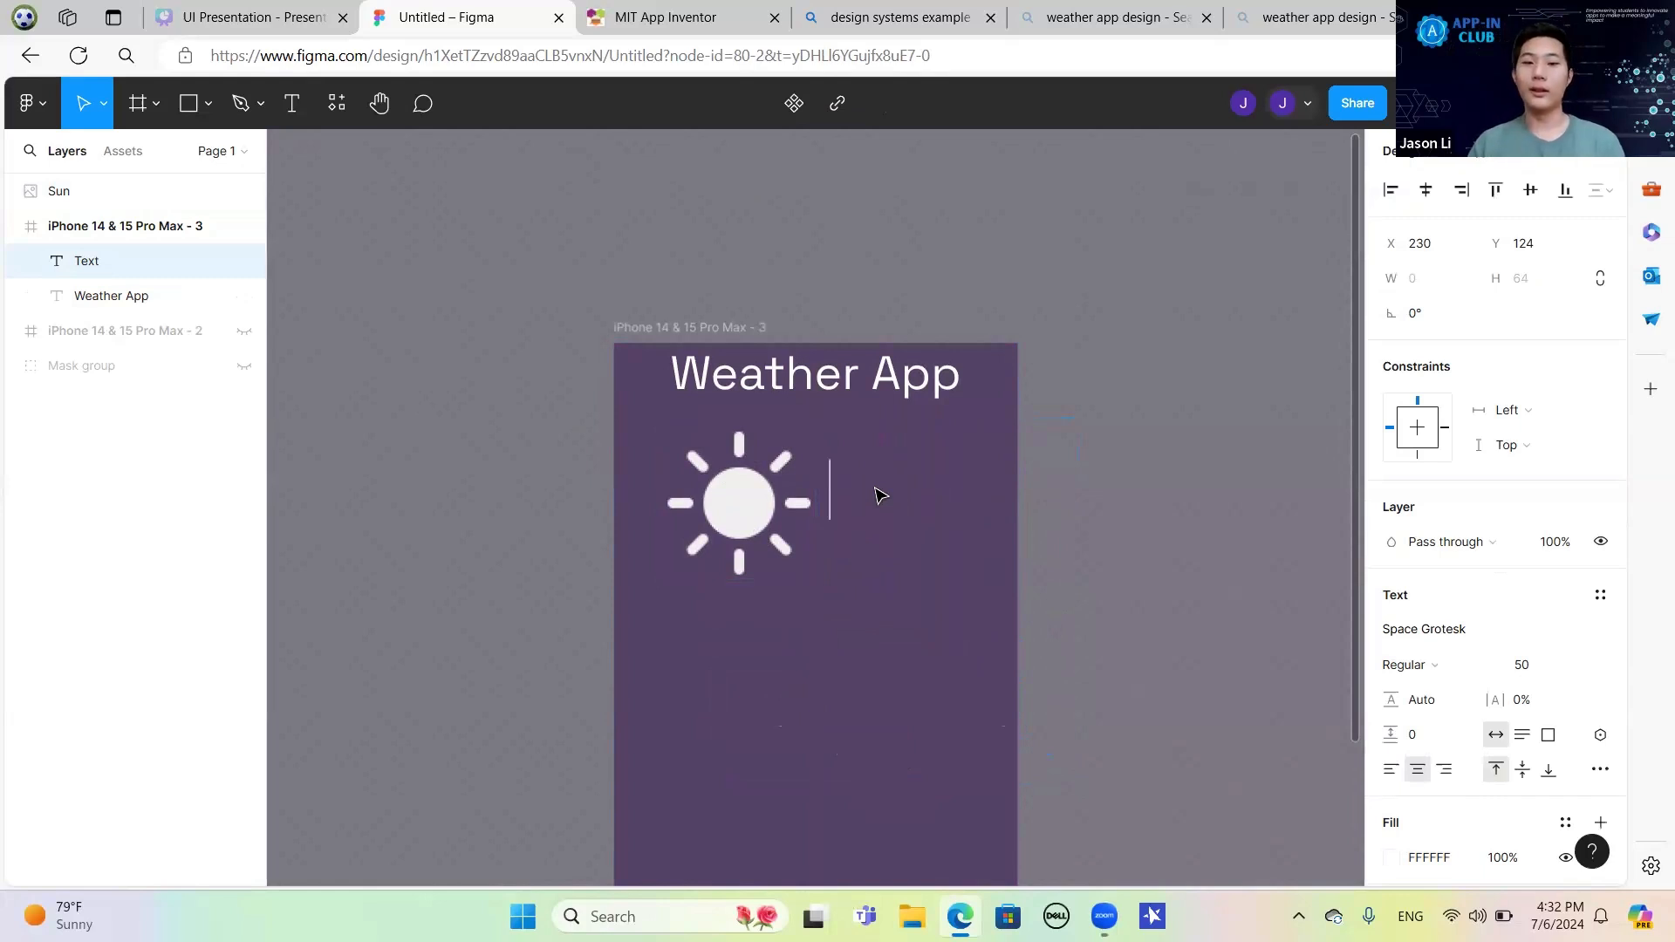
text(91)
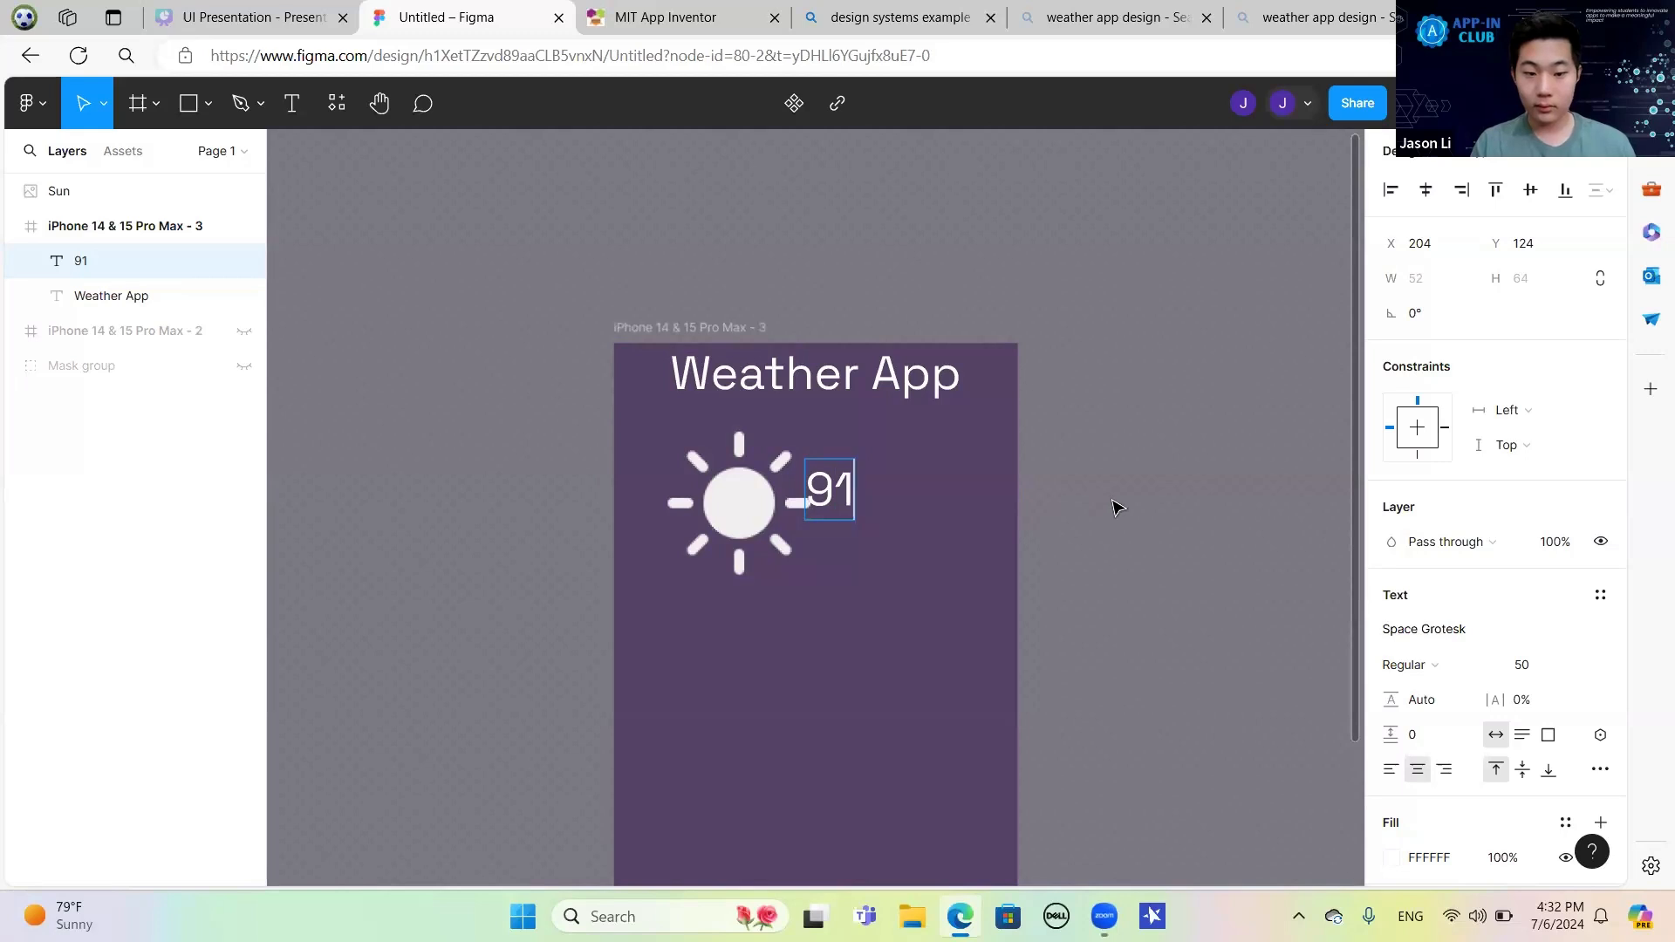
text( Degrees)
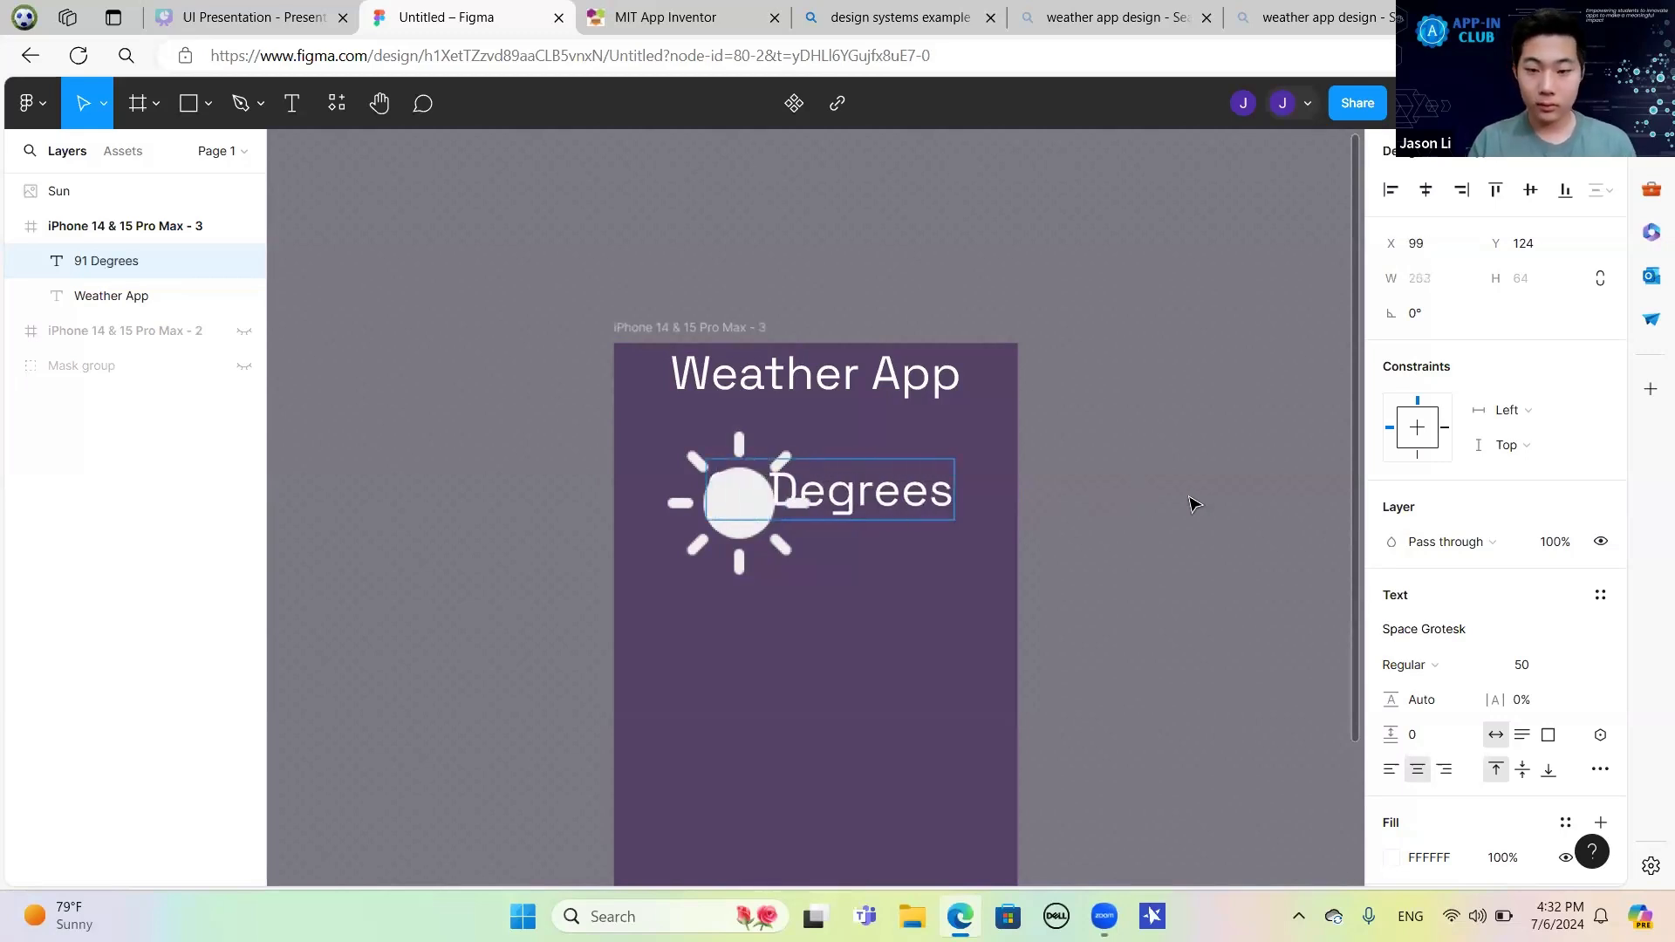
Move the "91 Degrees" text up and toward the frame's right edge, and set its font size to 30.
click(1552, 671)
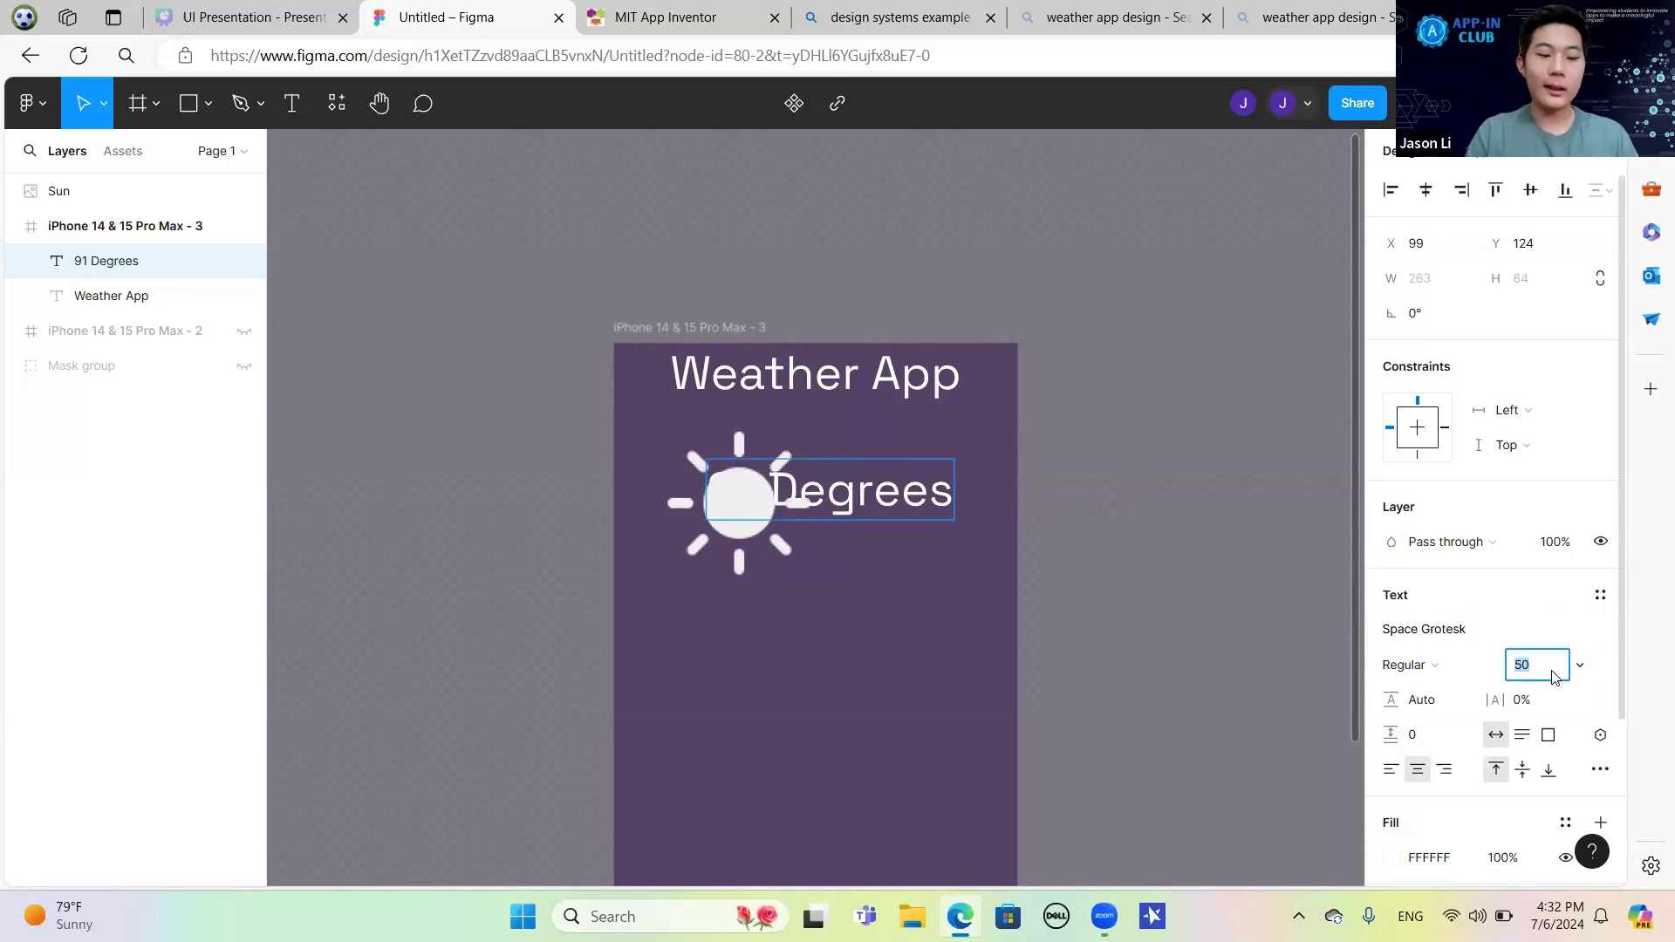
text(30)
key(Return)
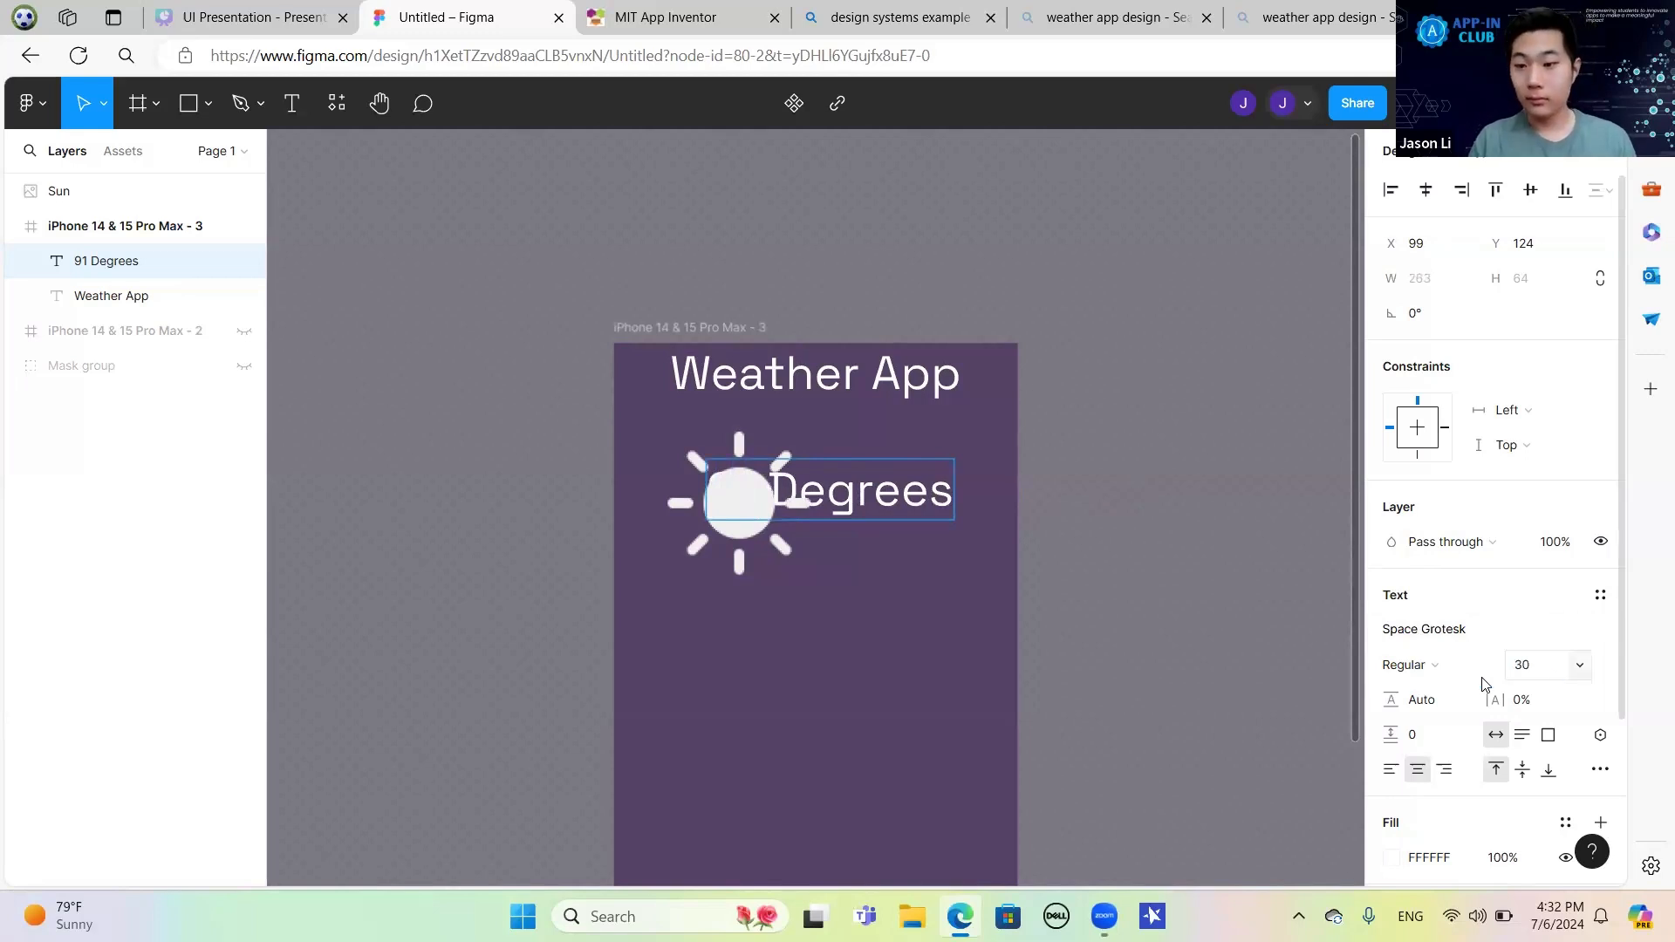
click(1246, 606)
drag(900, 496, 950, 459)
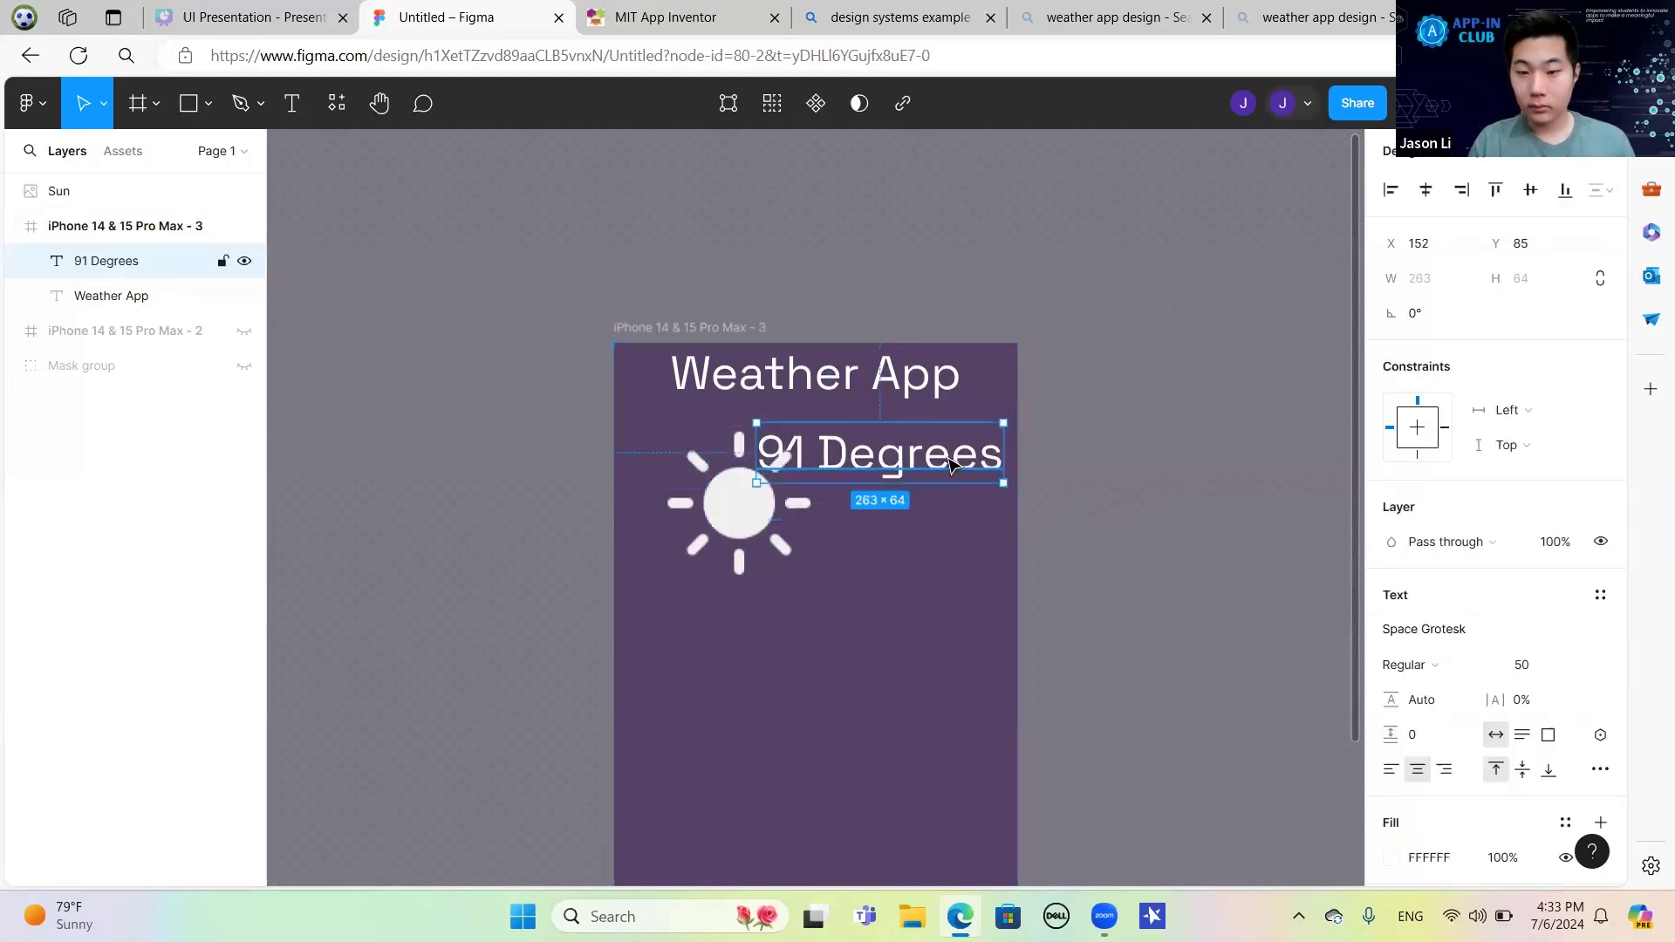
double_click(980, 478)
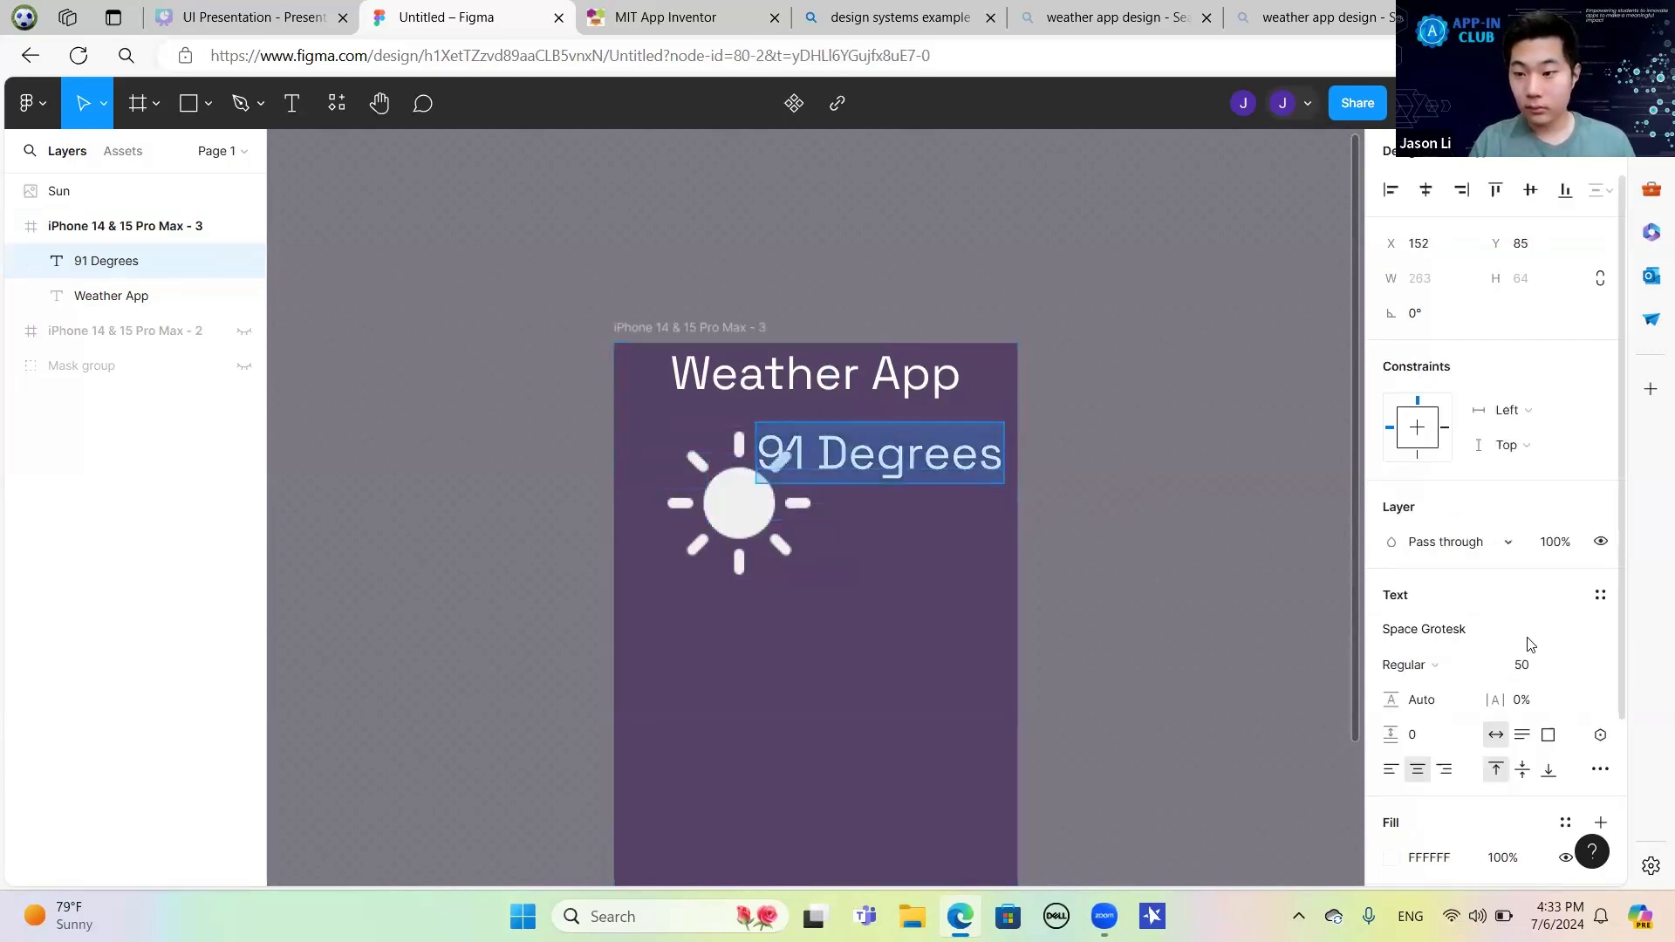
click(1540, 672)
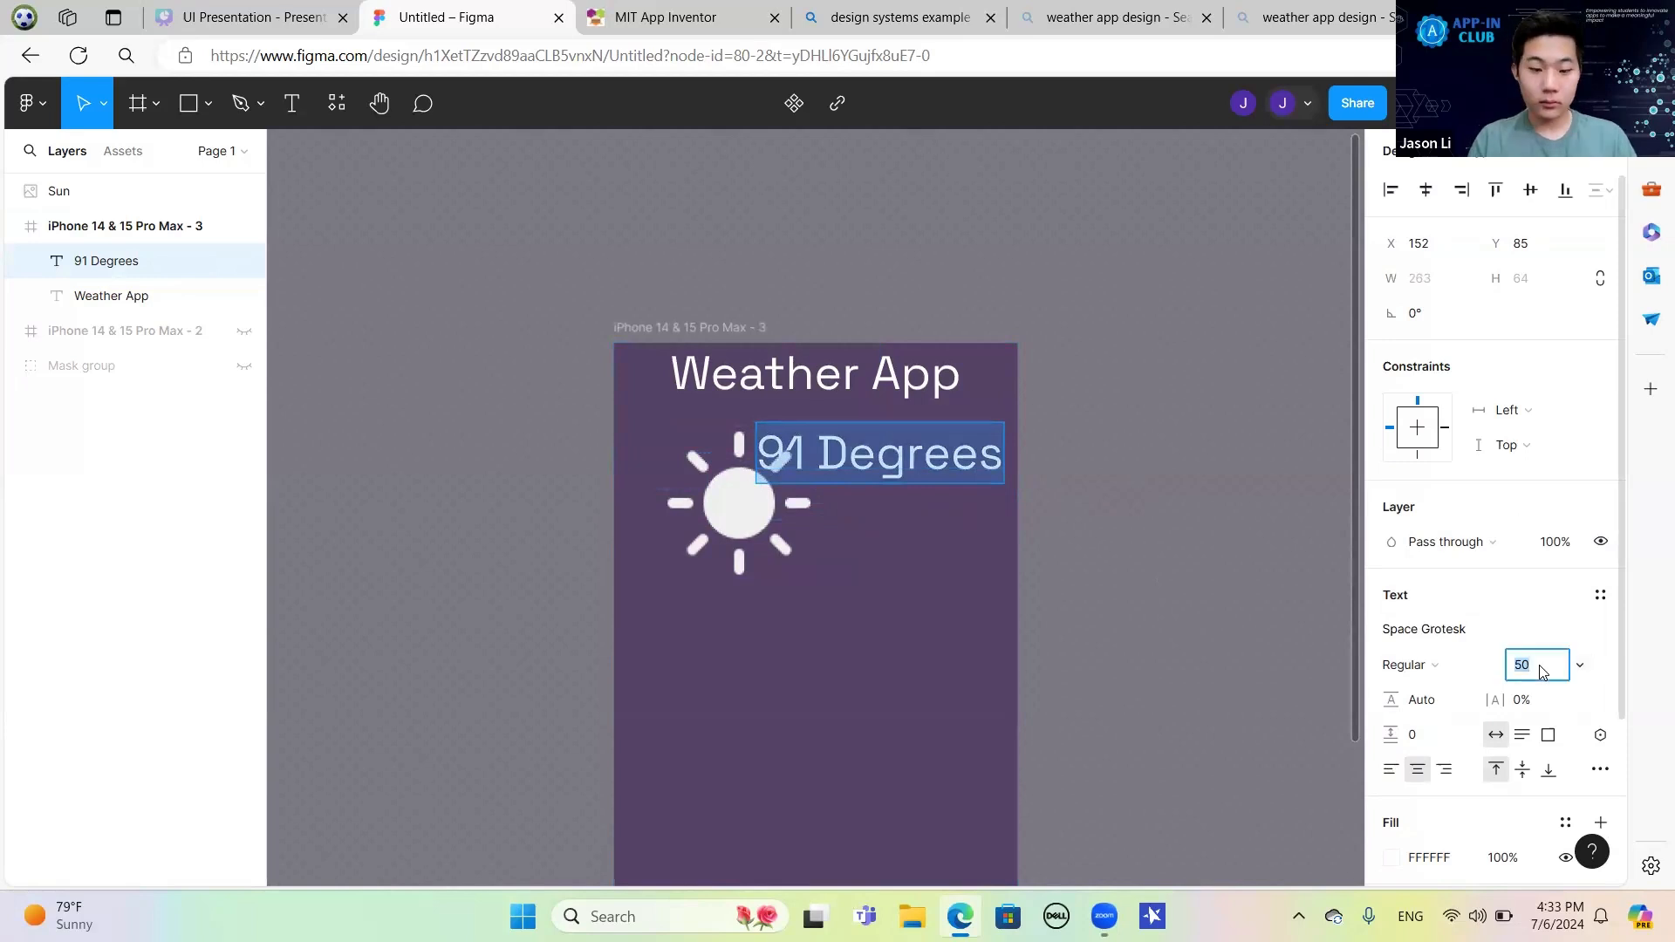
text(30)
key(Return)
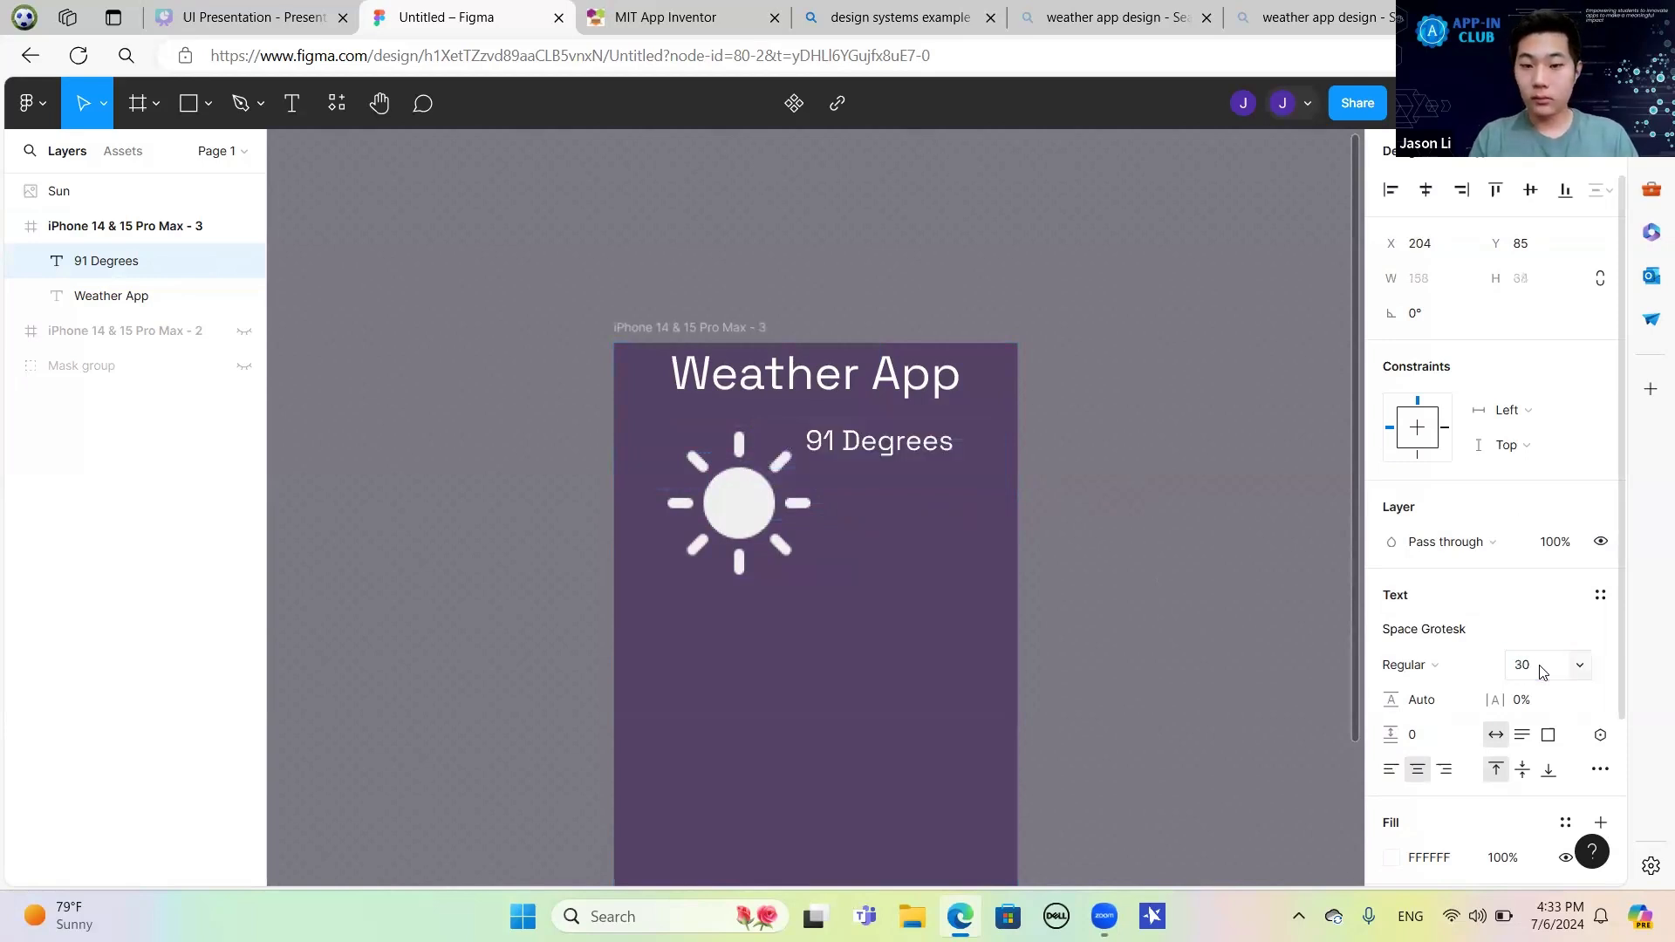
Check the phone screen size options in MIT App Inventor, and return to the selected phone frame in Figma.
click(183, 228)
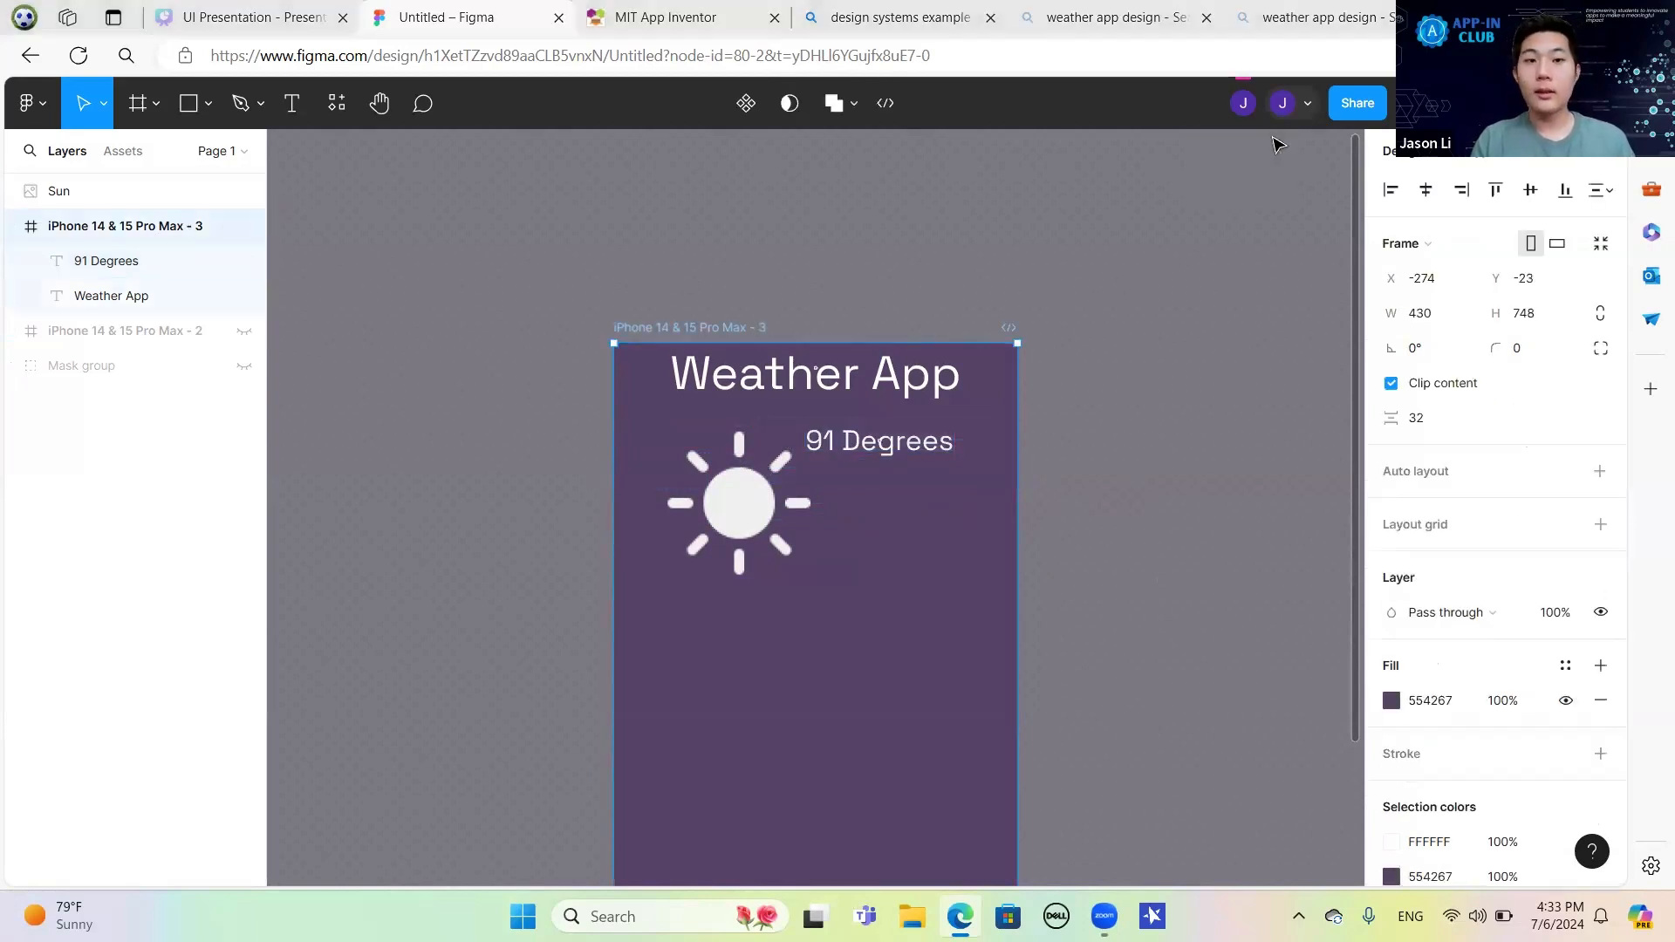
click(666, 18)
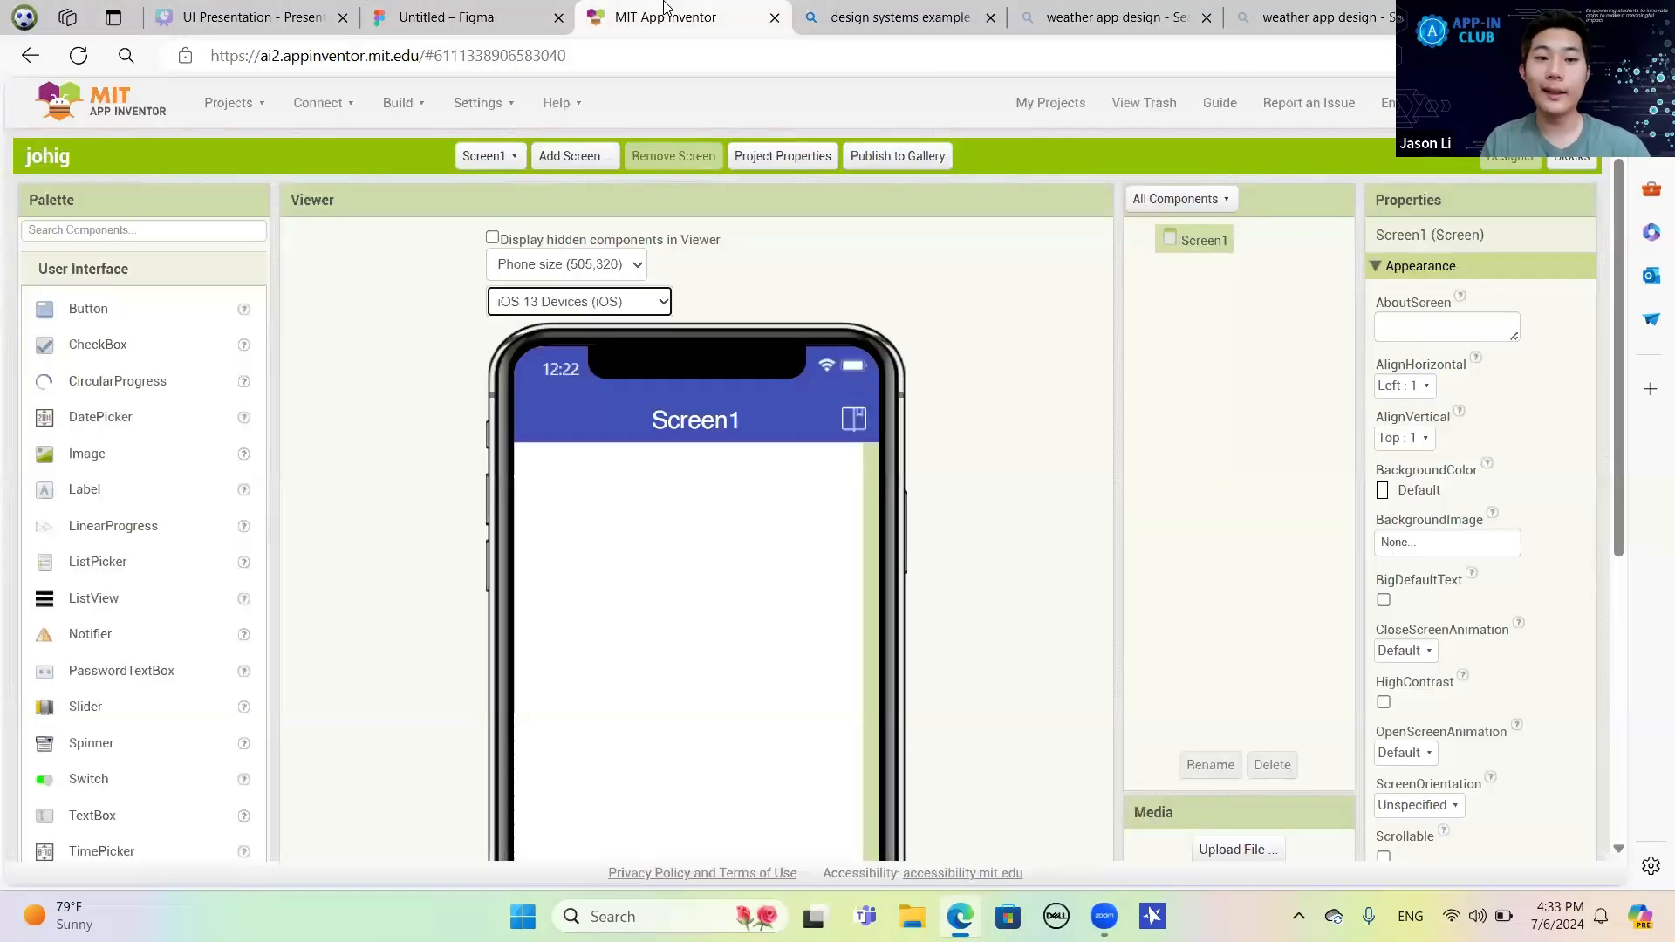
click(582, 269)
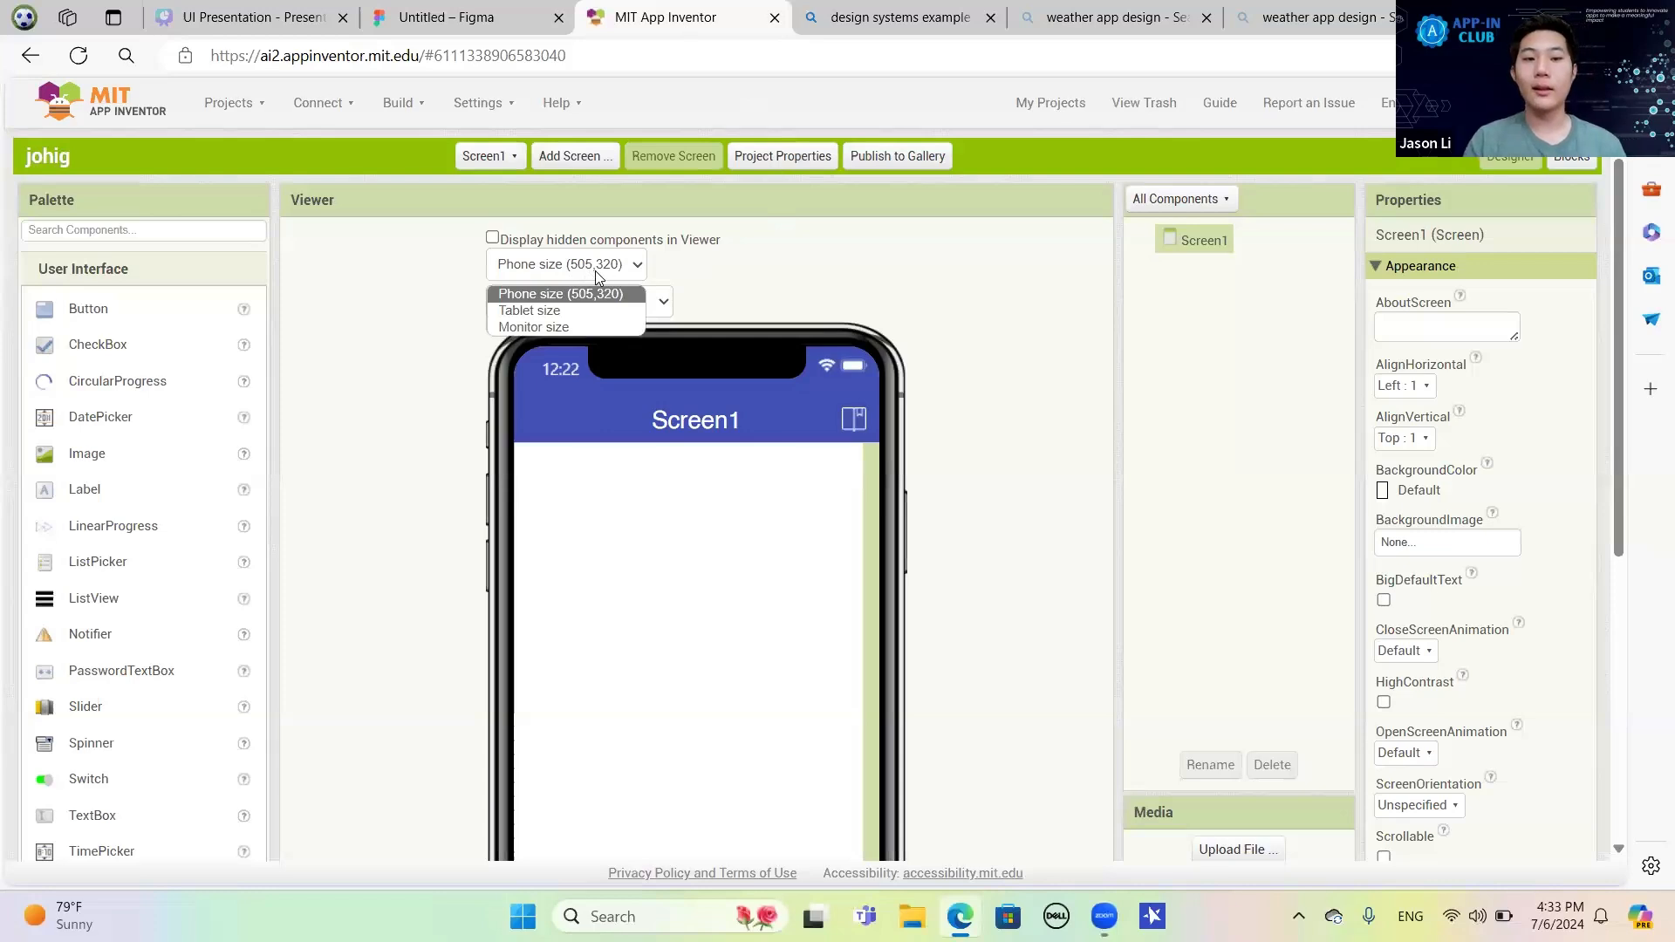
click(818, 278)
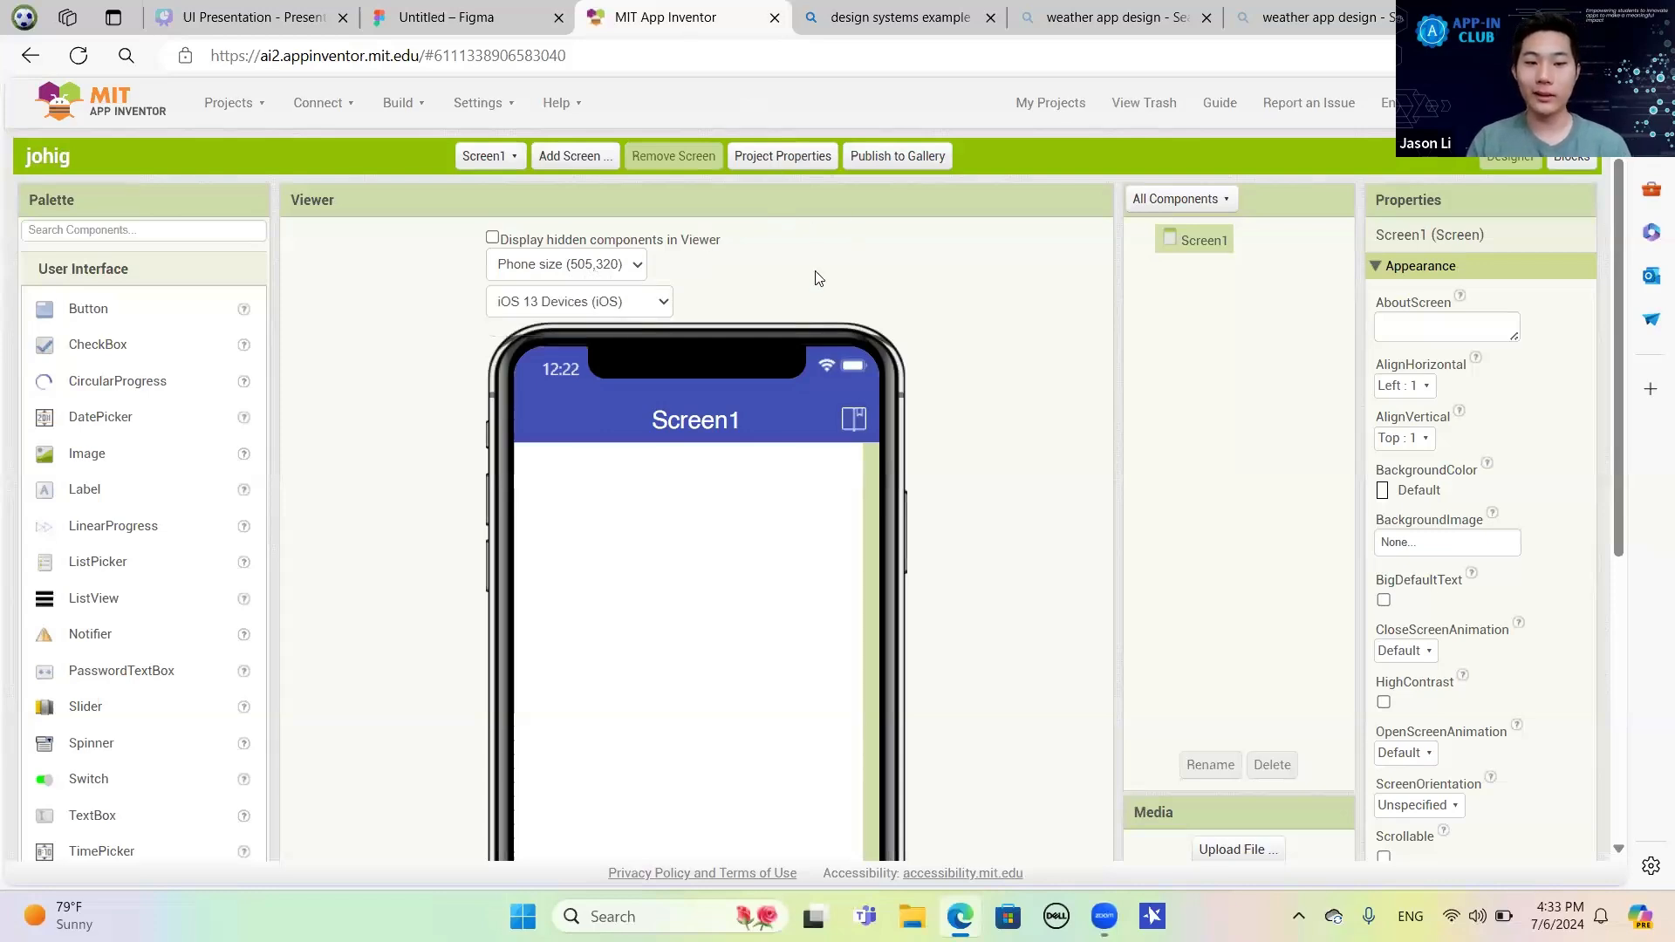
click(493, 20)
click(337, 103)
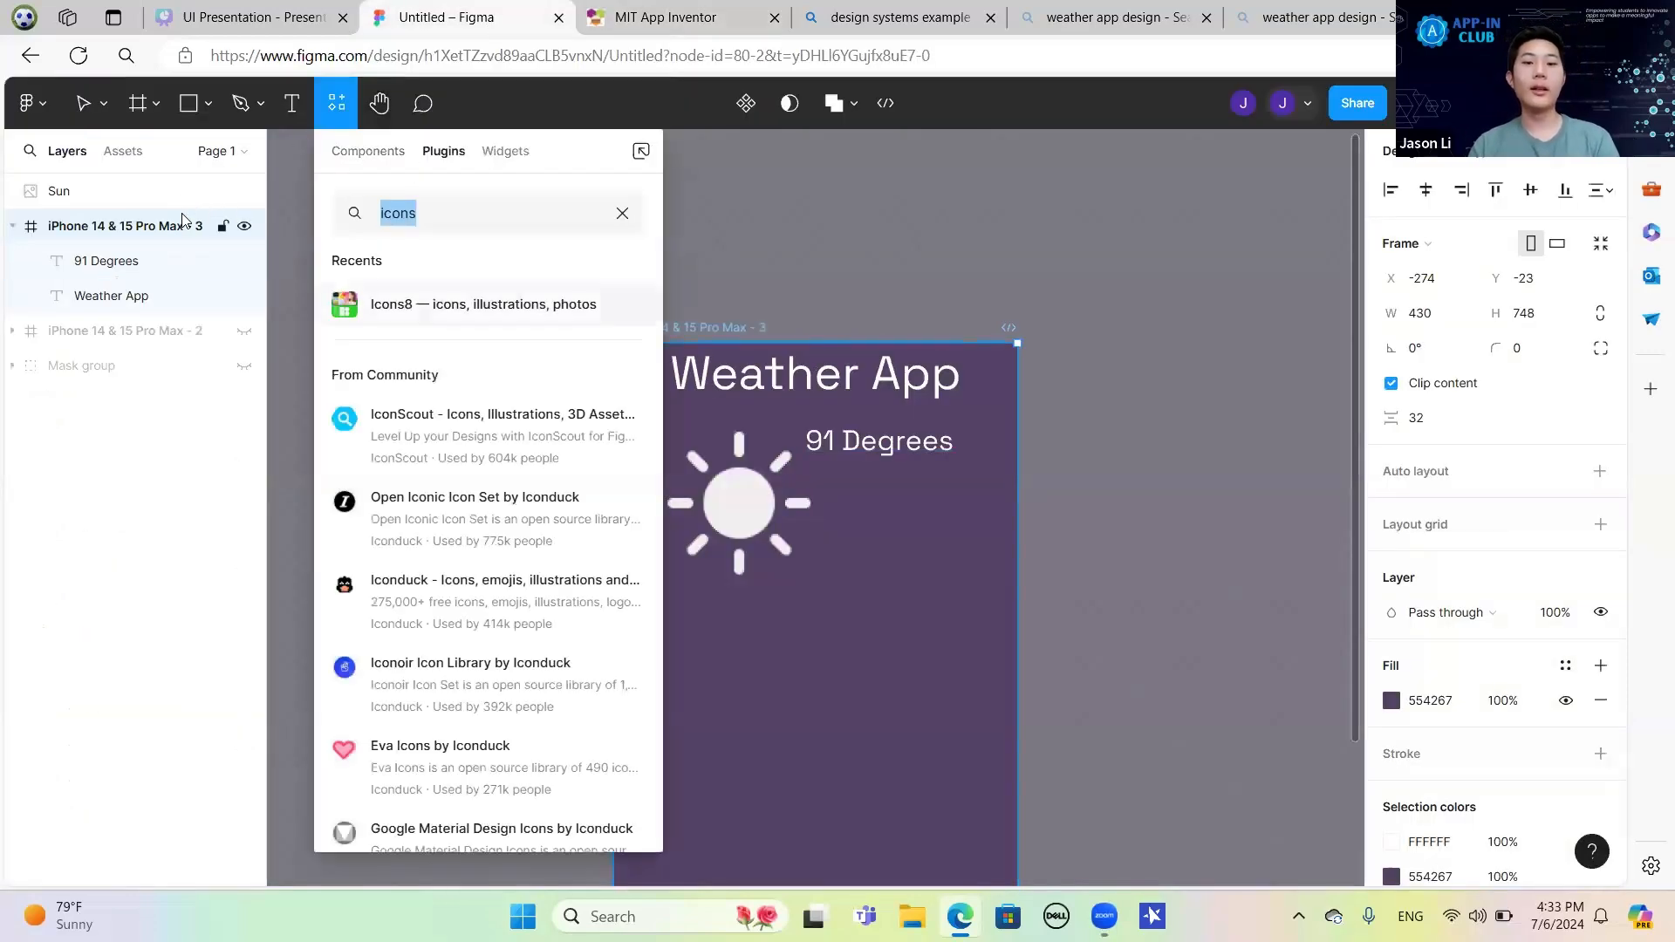
click(175, 236)
double_click(174, 228)
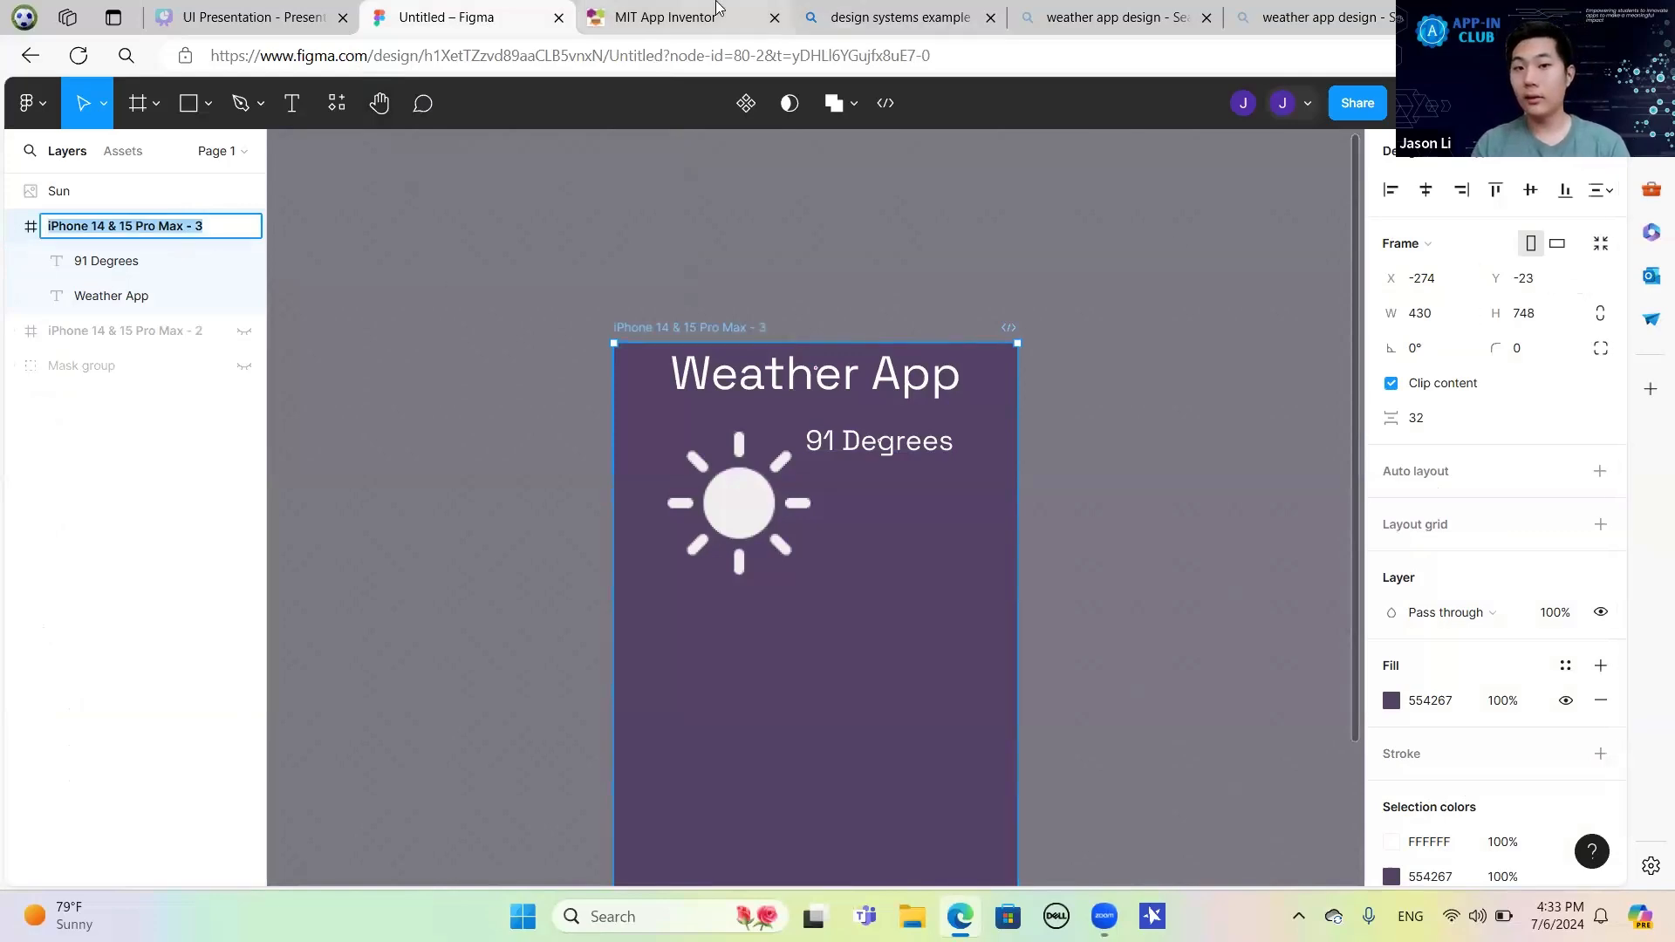
click(669, 12)
click(476, 11)
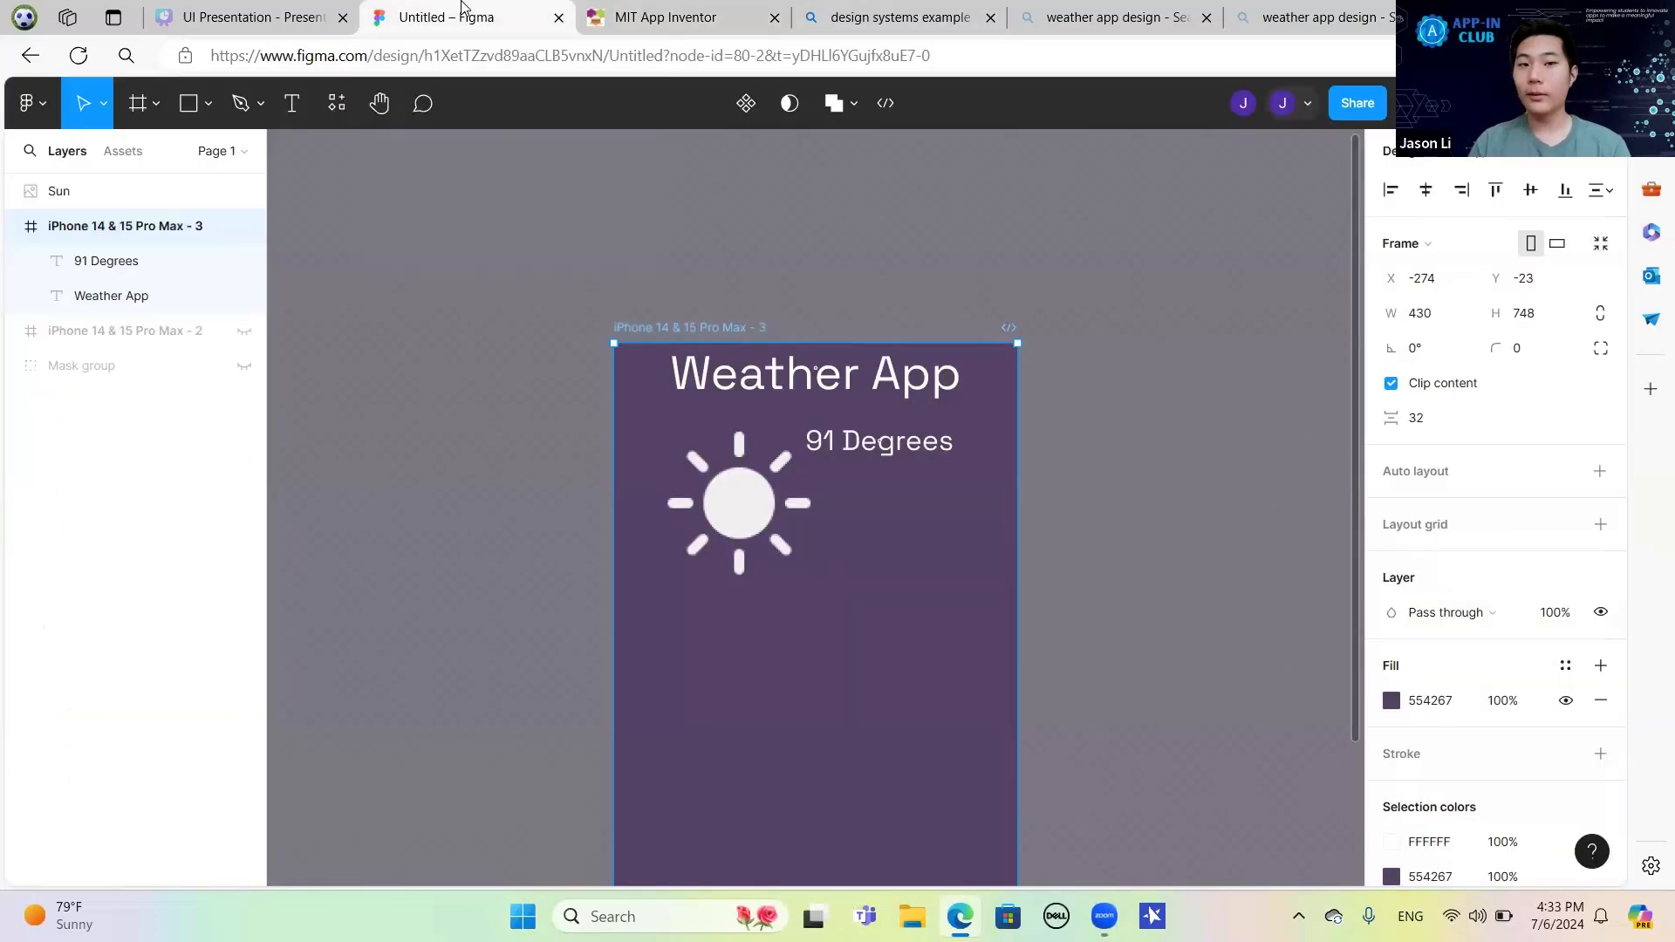
Resize the phone frame to a width of 320 and a height of 505, and deselect it.
click(1452, 314)
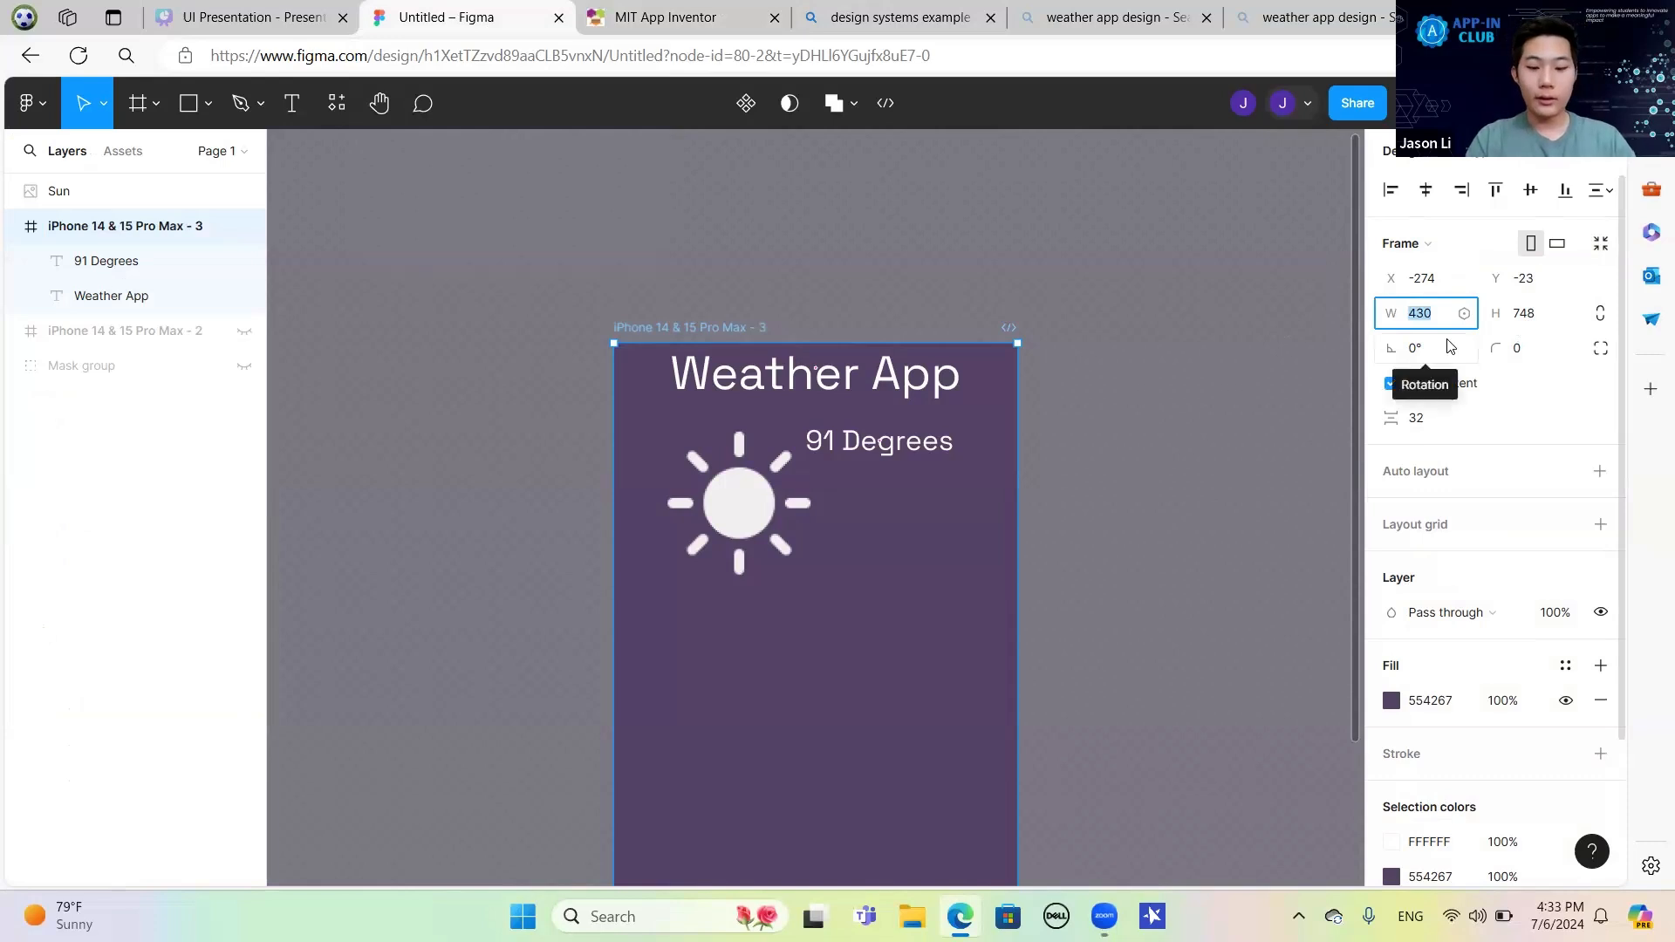
text(329)
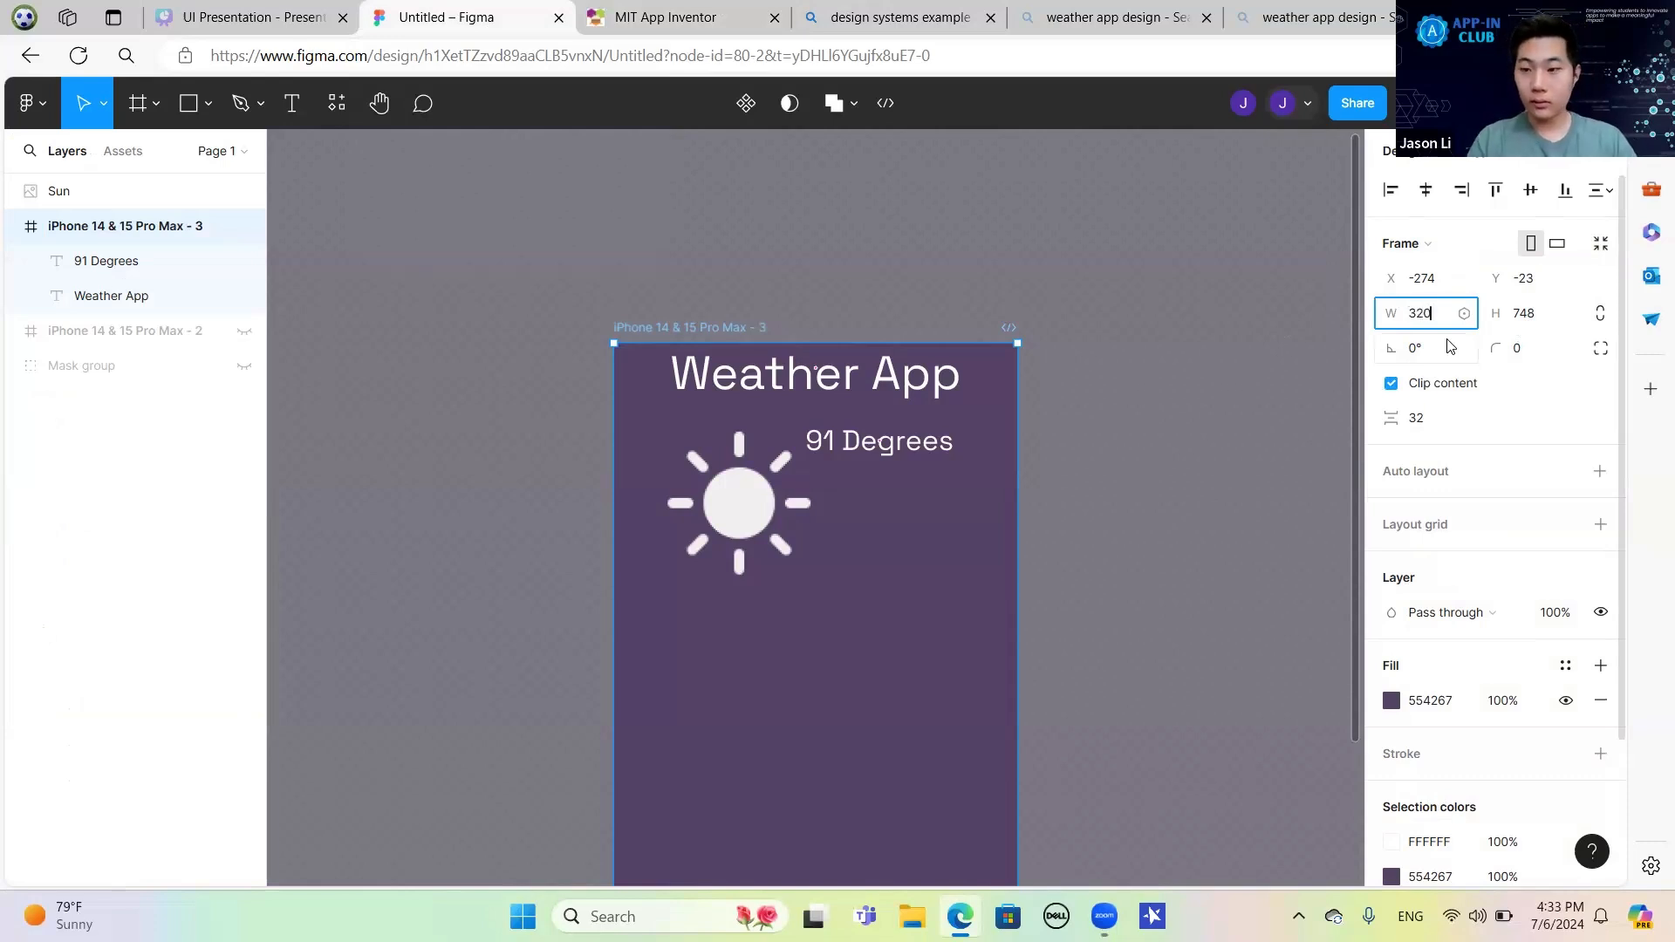
click(1535, 314)
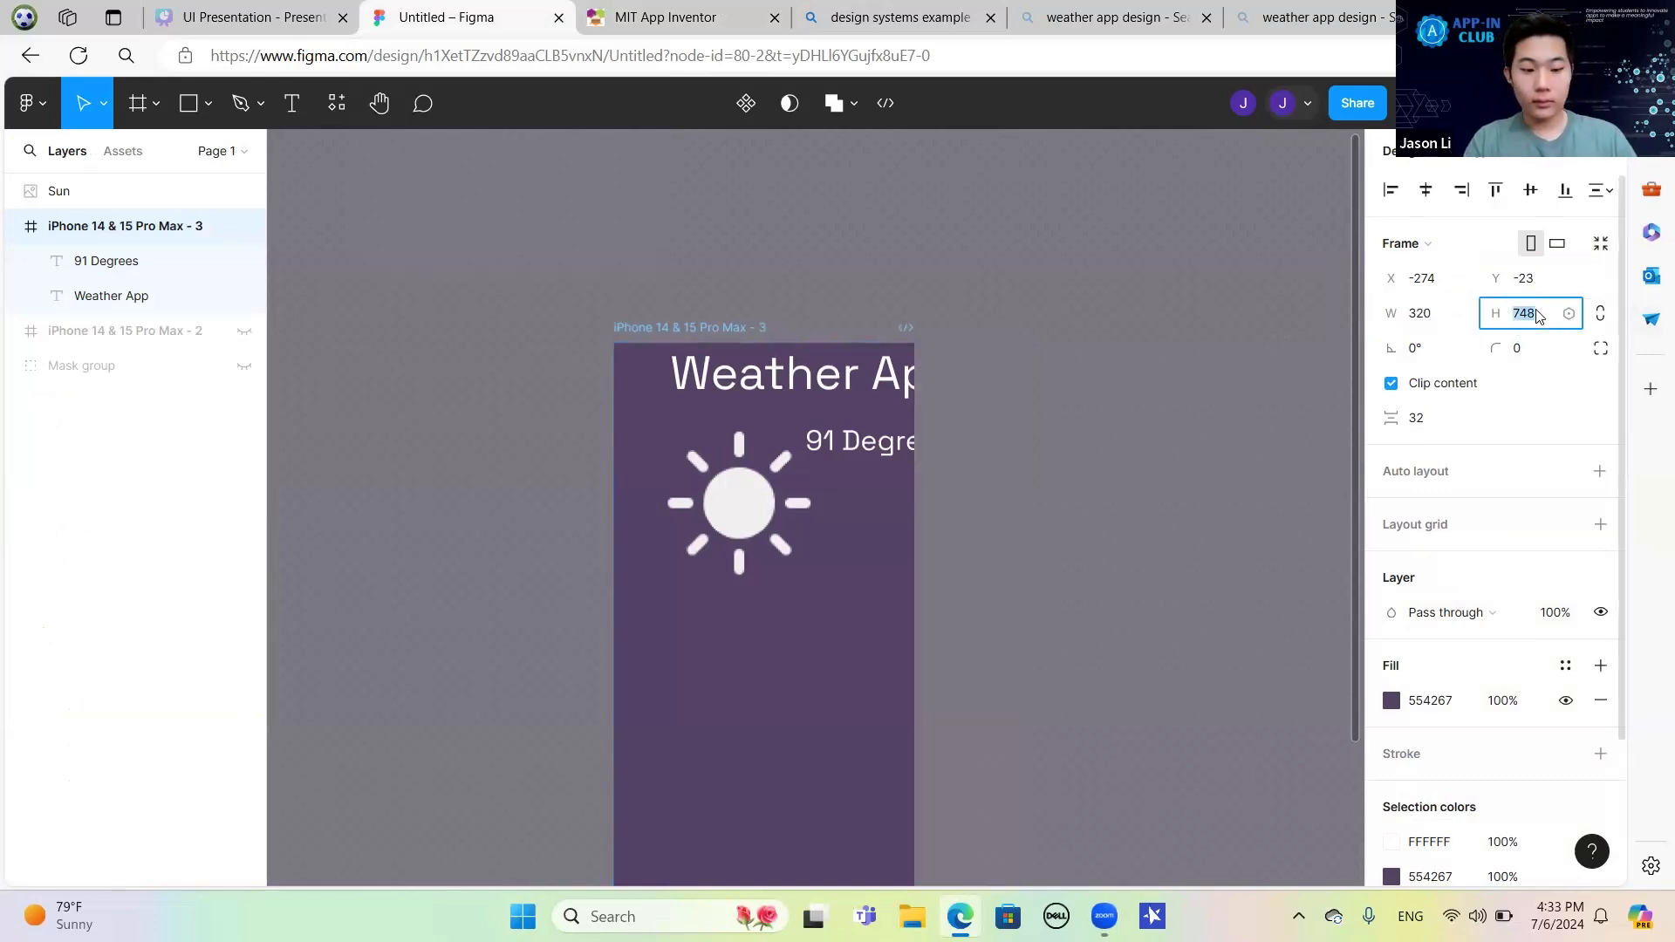
text(505)
key(Return)
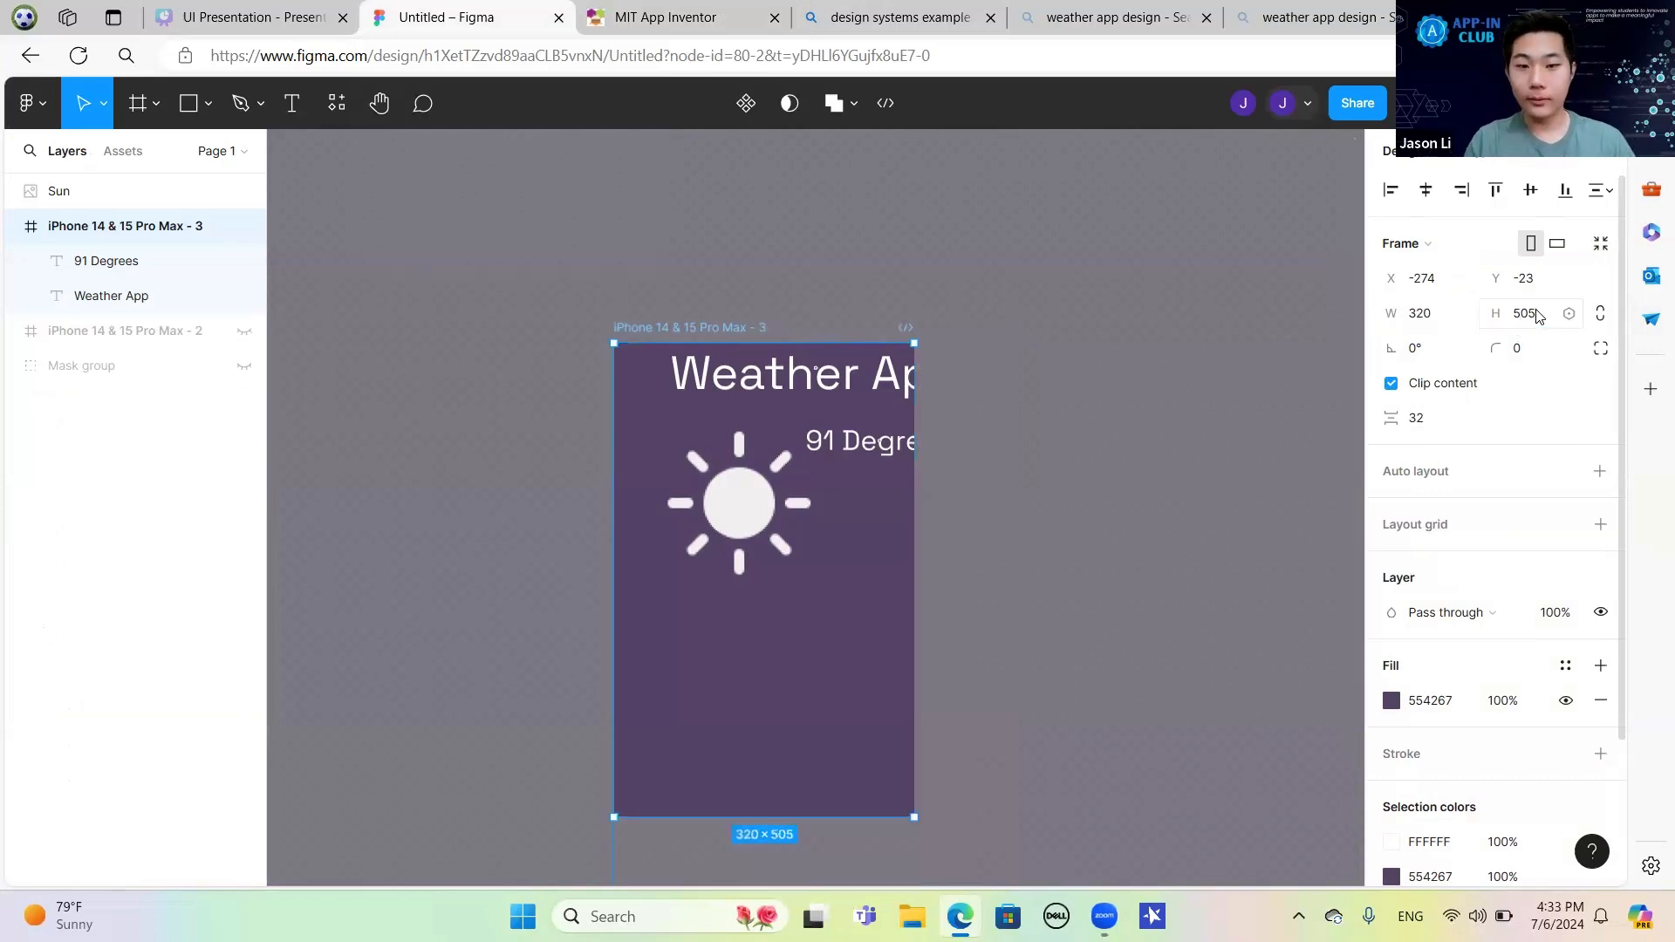
drag(1086, 573, 1156, 504)
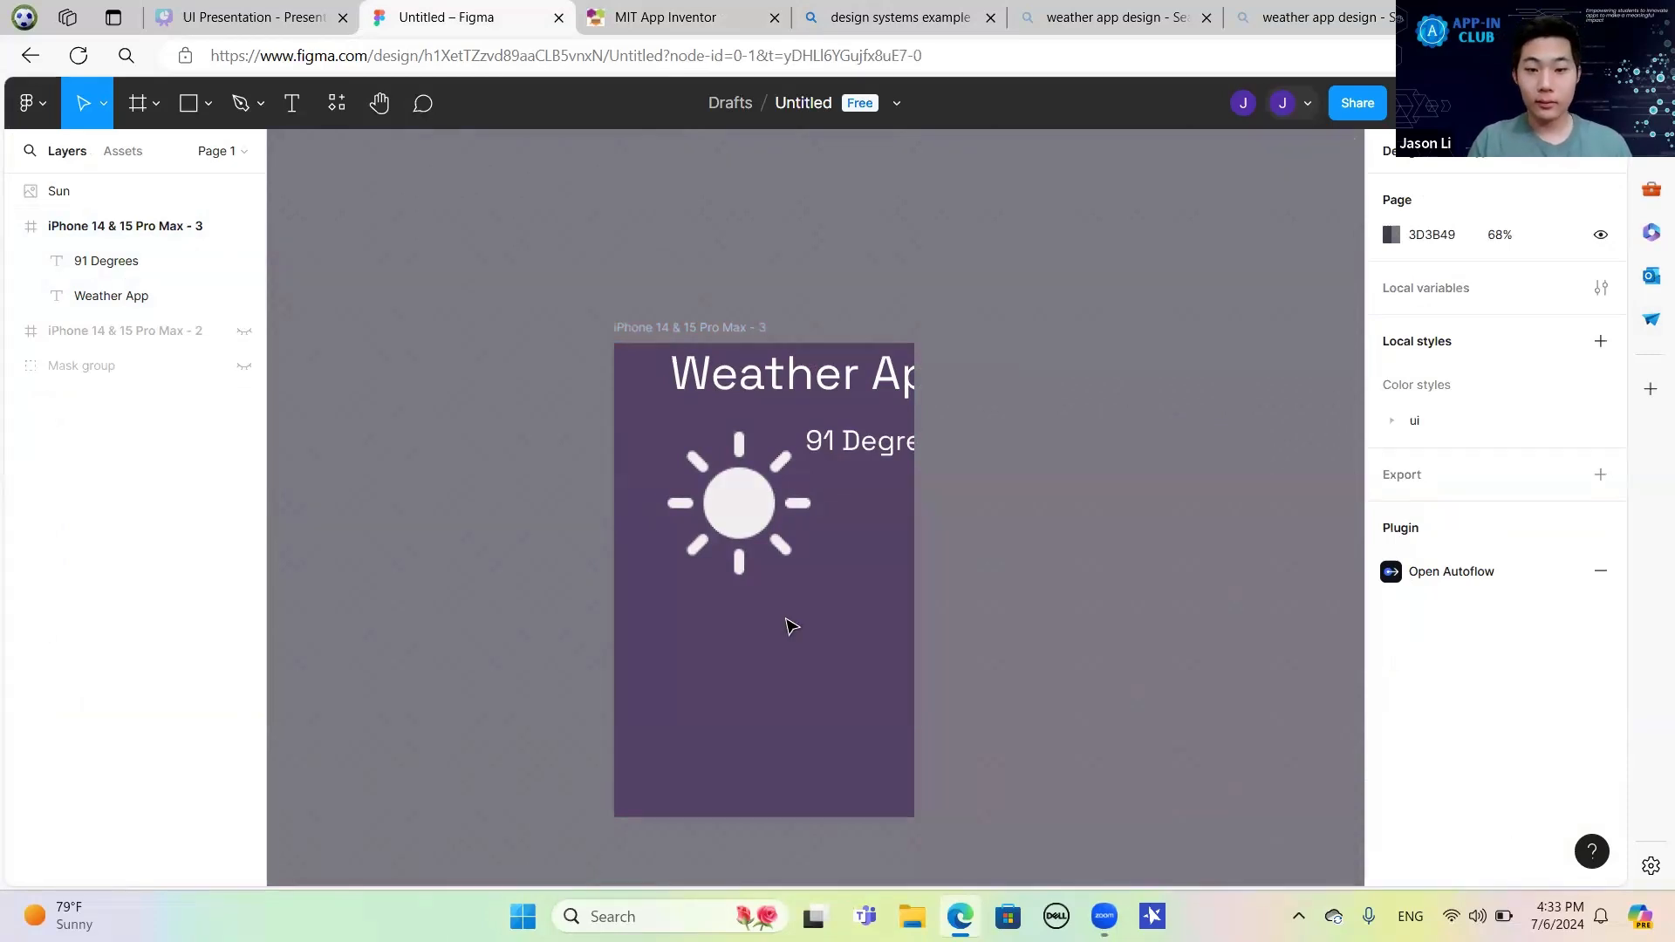
Shift the "Weather App" title left into the narrower frame and set its font size to 30.
drag(864, 375, 766, 389)
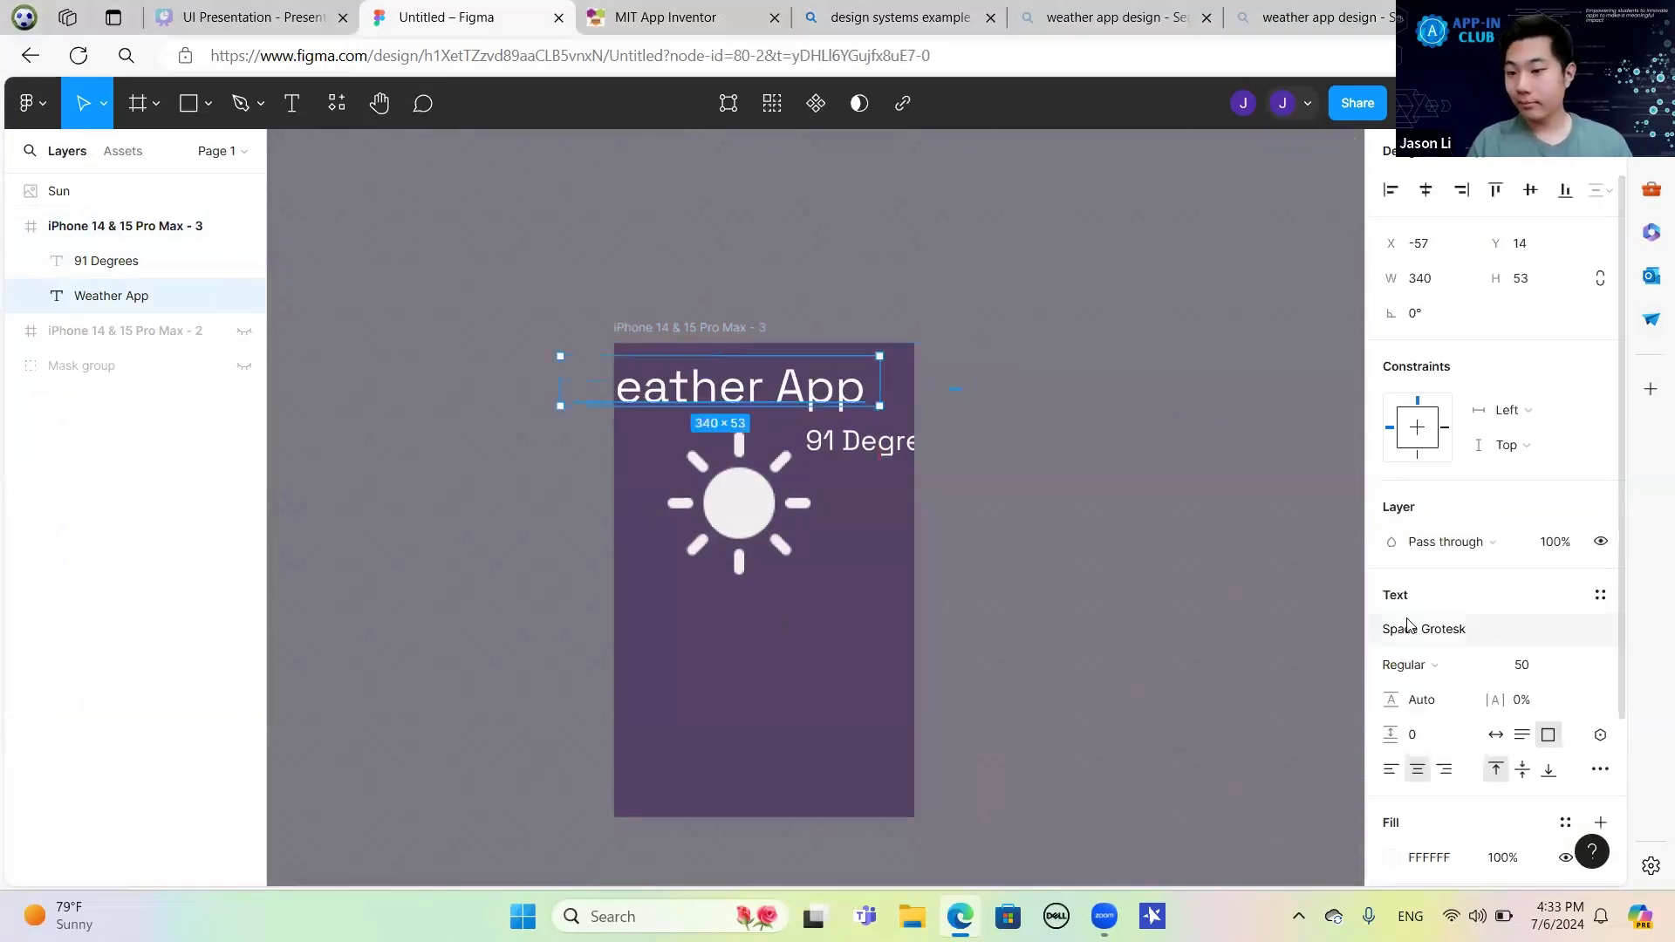
click(1535, 666)
text(30)
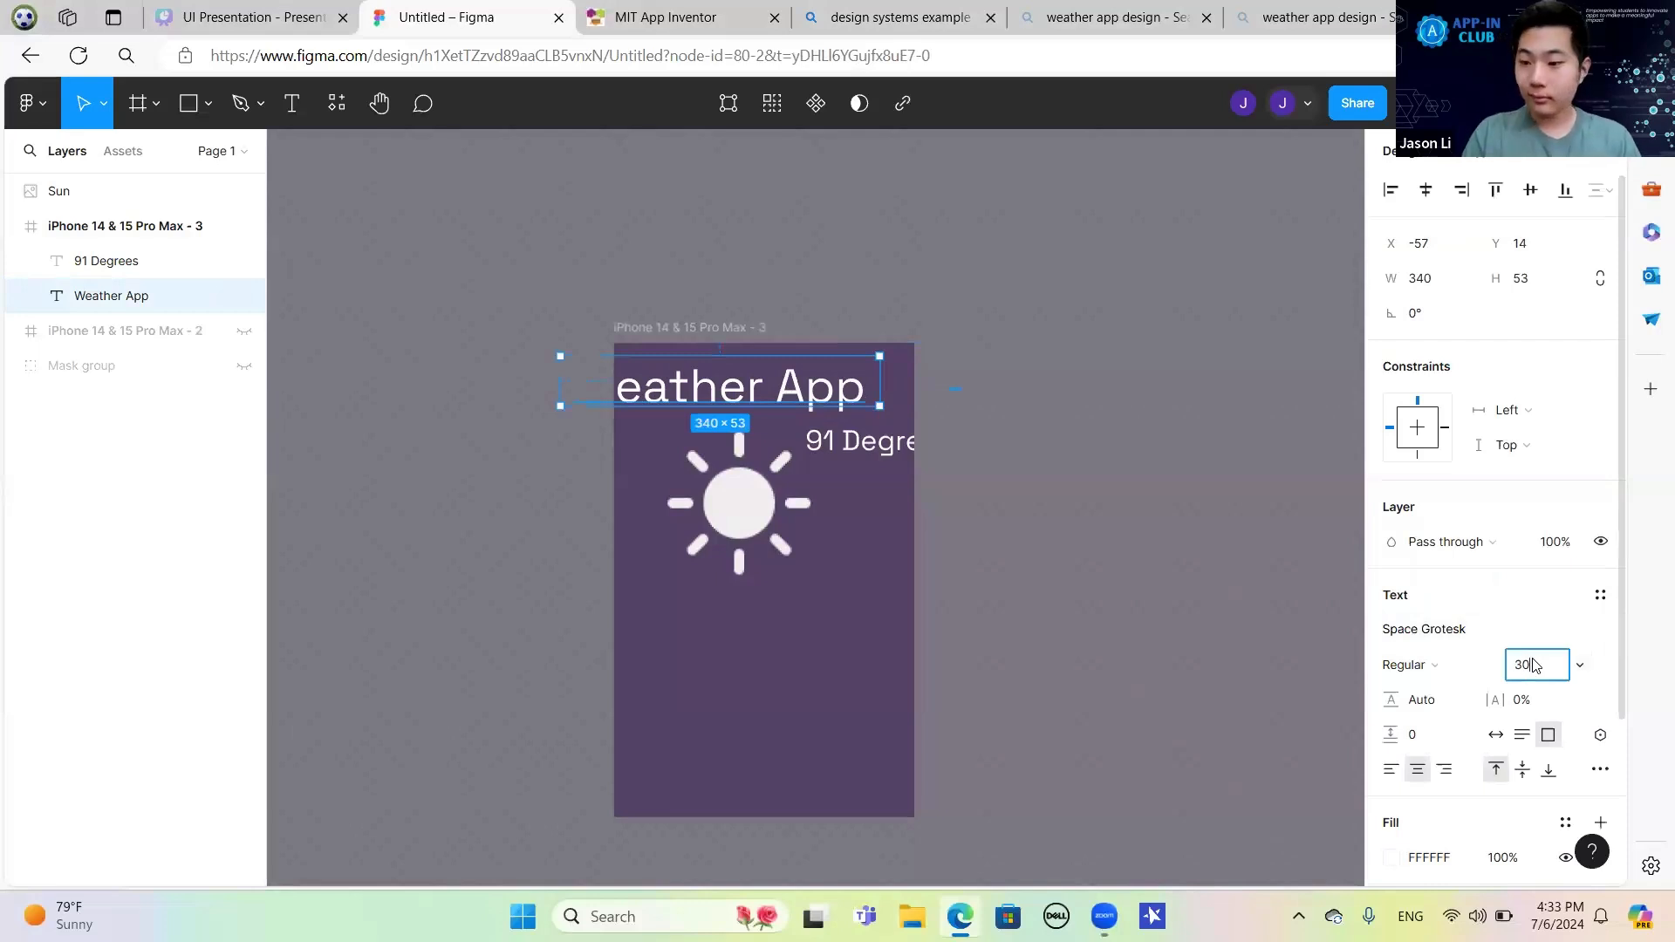
key(Return)
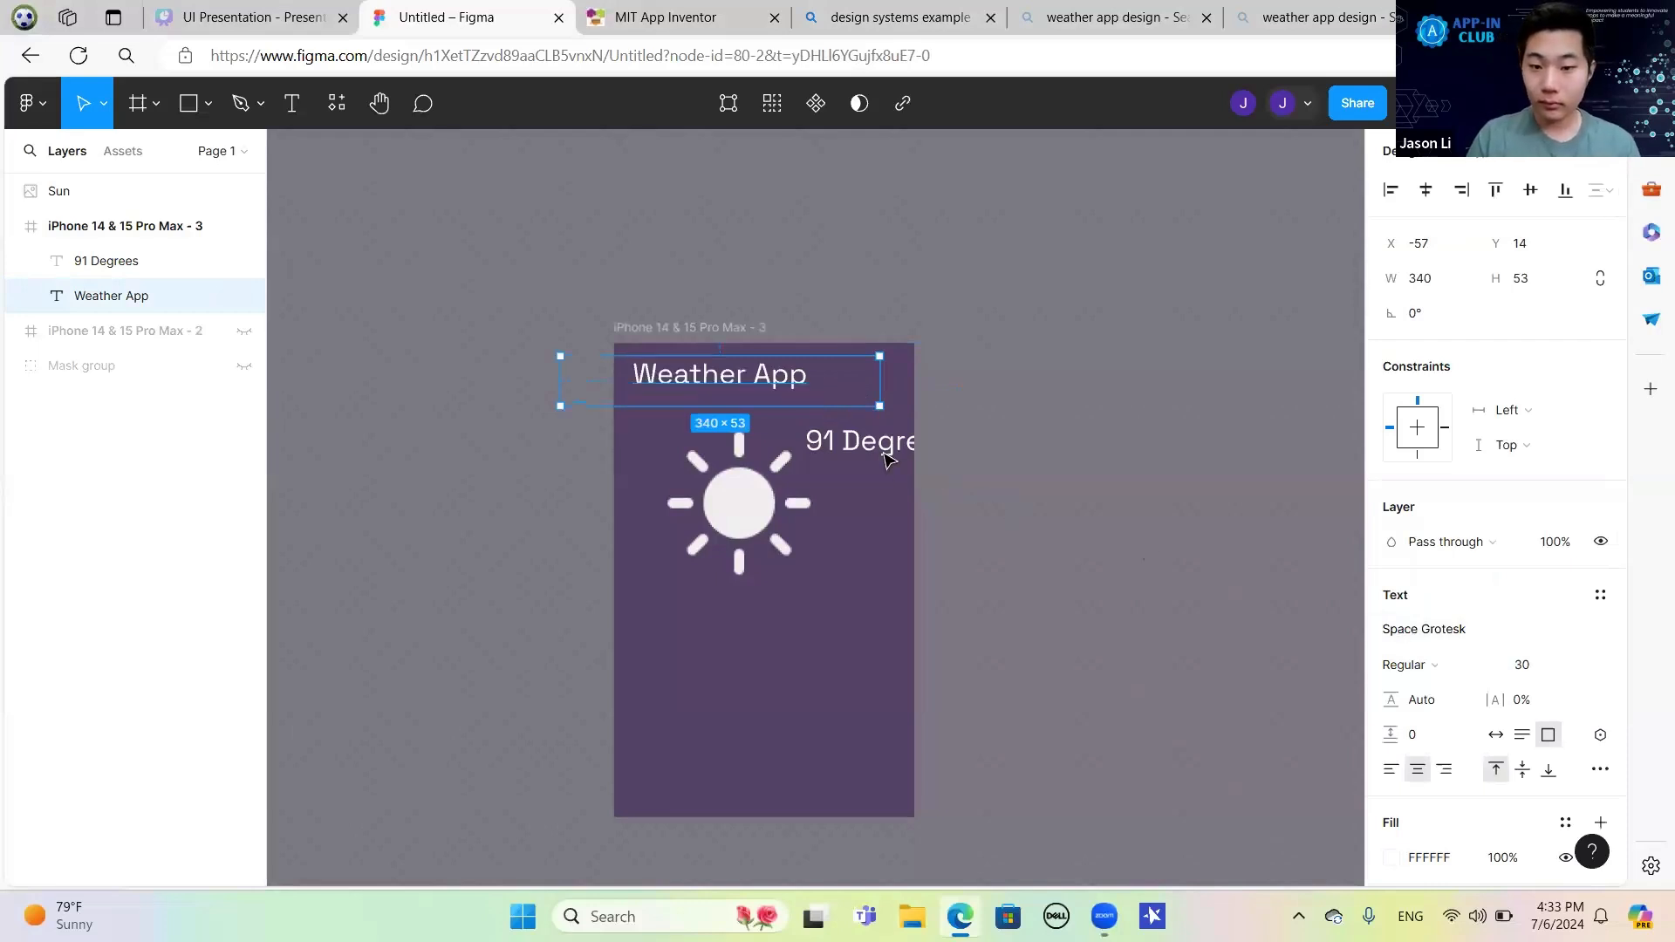
Set the "91 Degrees" font size to 20 and shrink the sun icon to about 108 × 108.
click(949, 452)
click(1562, 668)
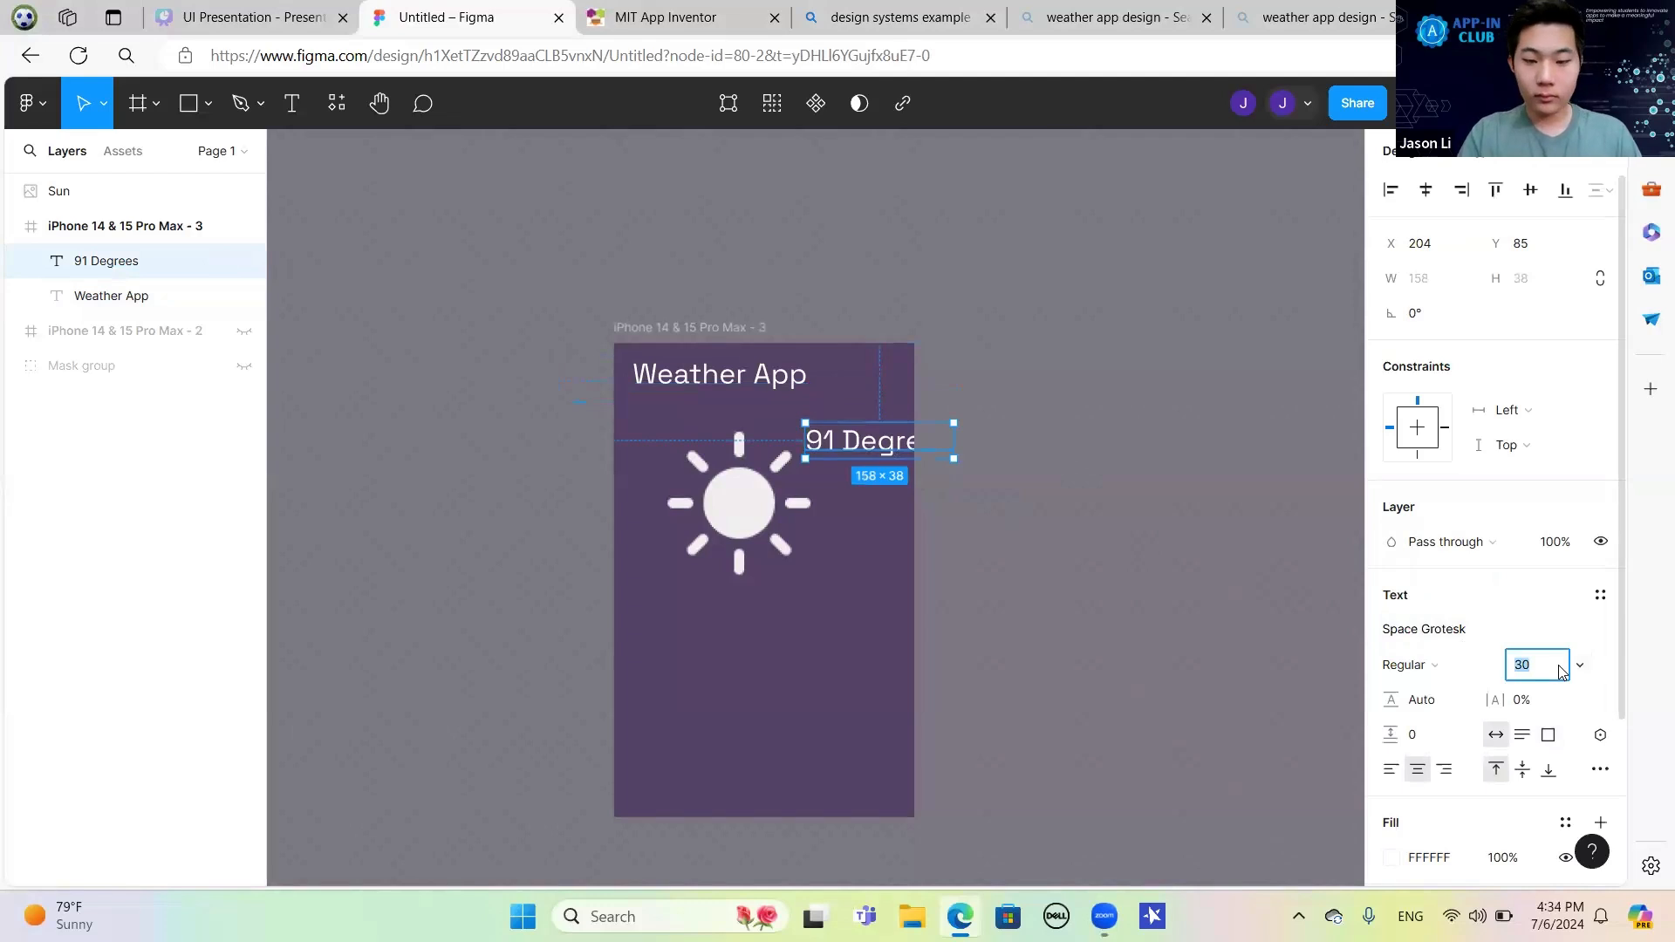
text(20)
key(Return)
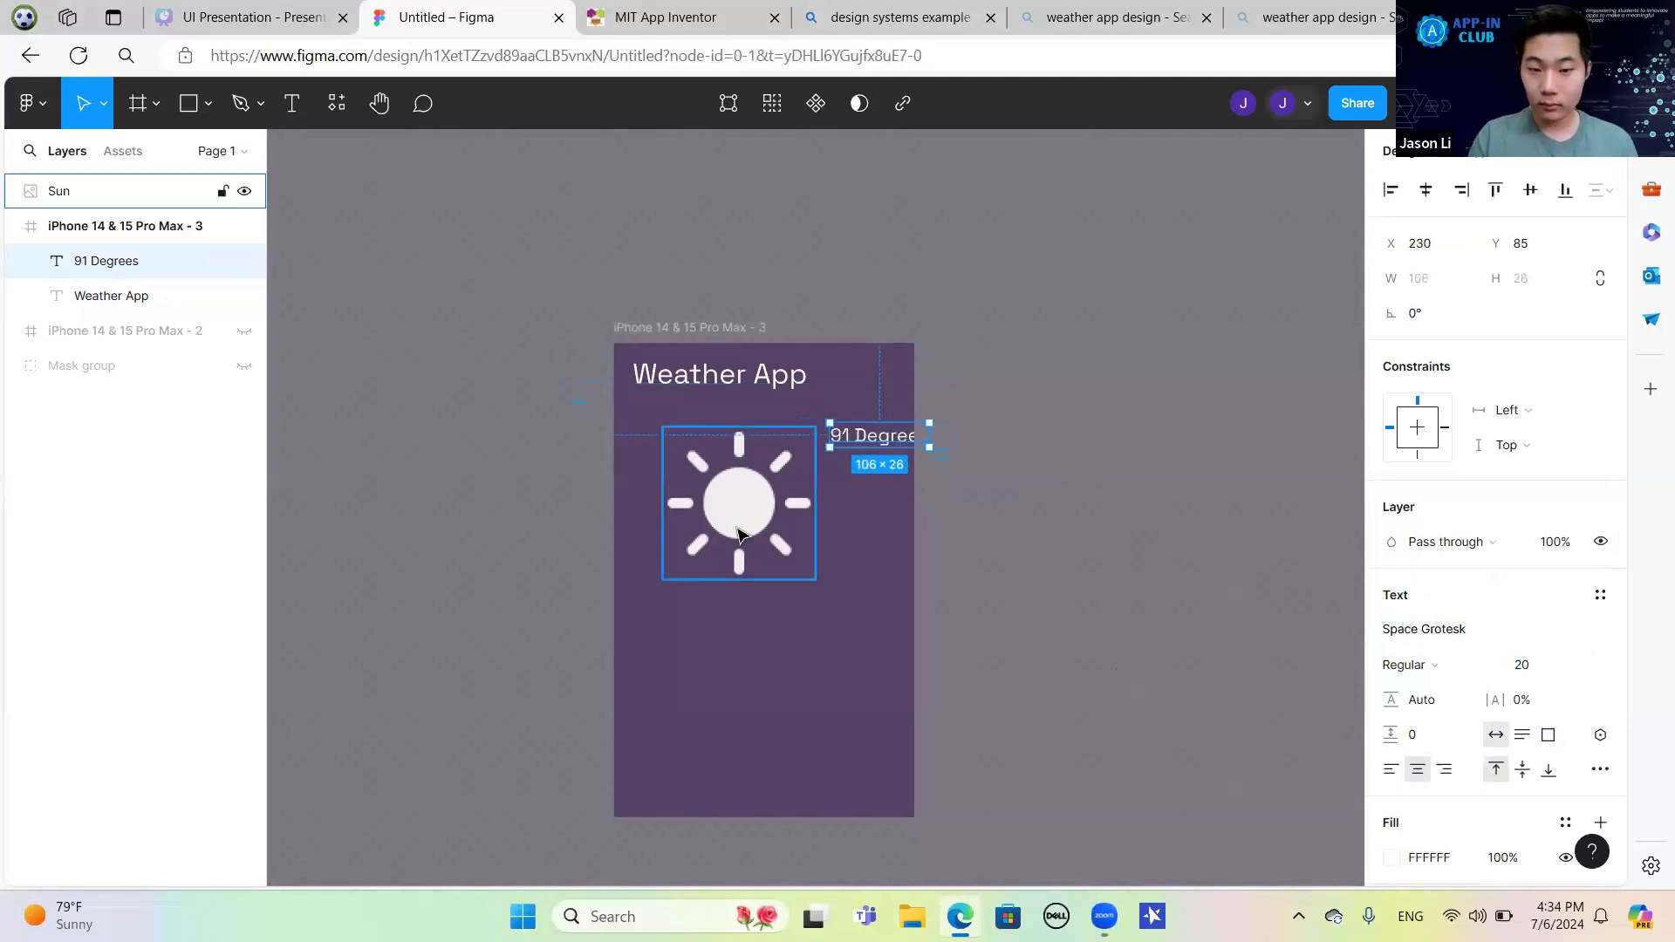
click(737, 534)
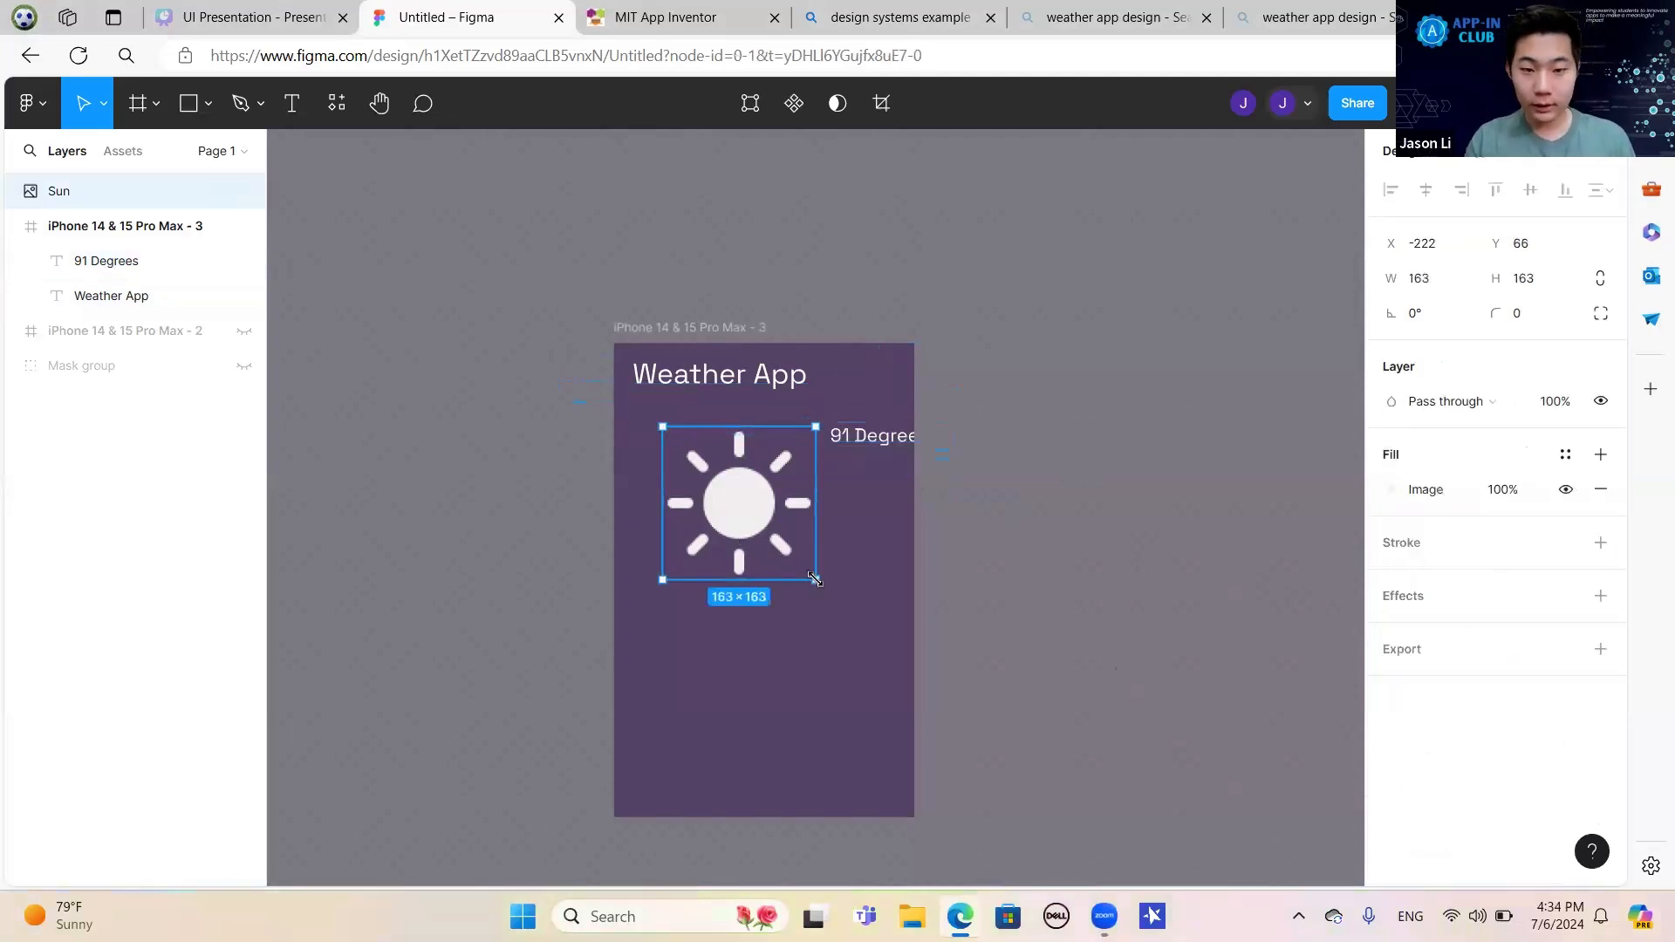
drag(815, 579, 765, 528)
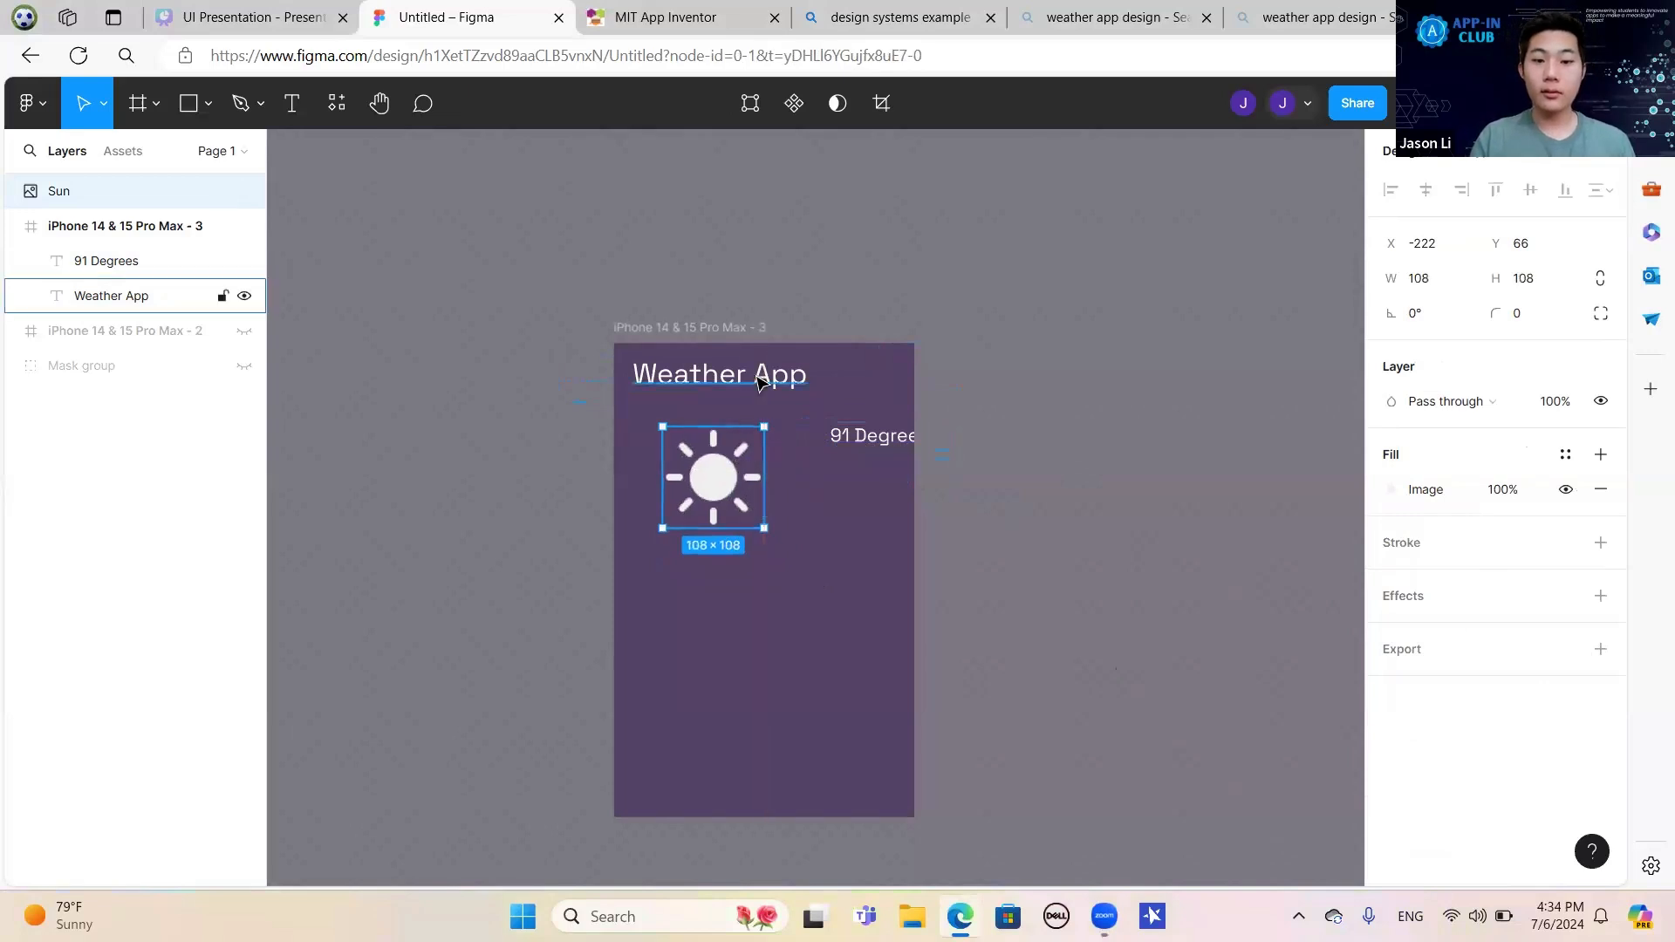
Center the "Weather App" title at the top of the frame and place the sun icon and "91 Degrees" side by side below it.
drag(759, 381, 801, 373)
drag(708, 455, 709, 426)
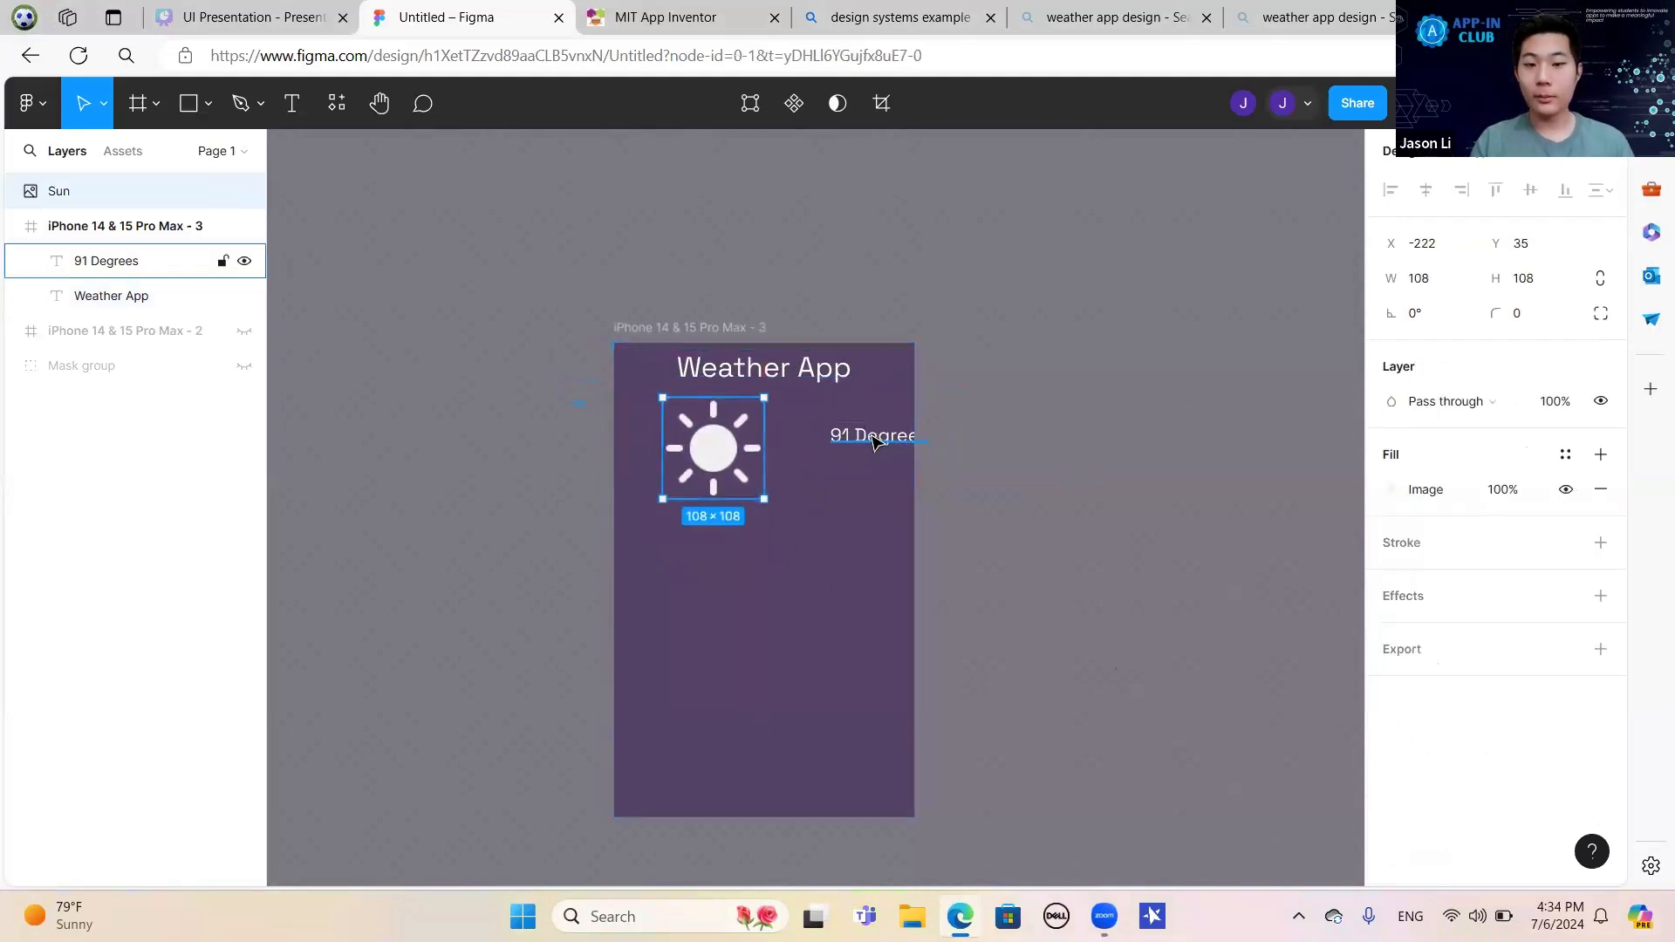
click(838, 439)
drag(868, 436, 824, 413)
click(1118, 602)
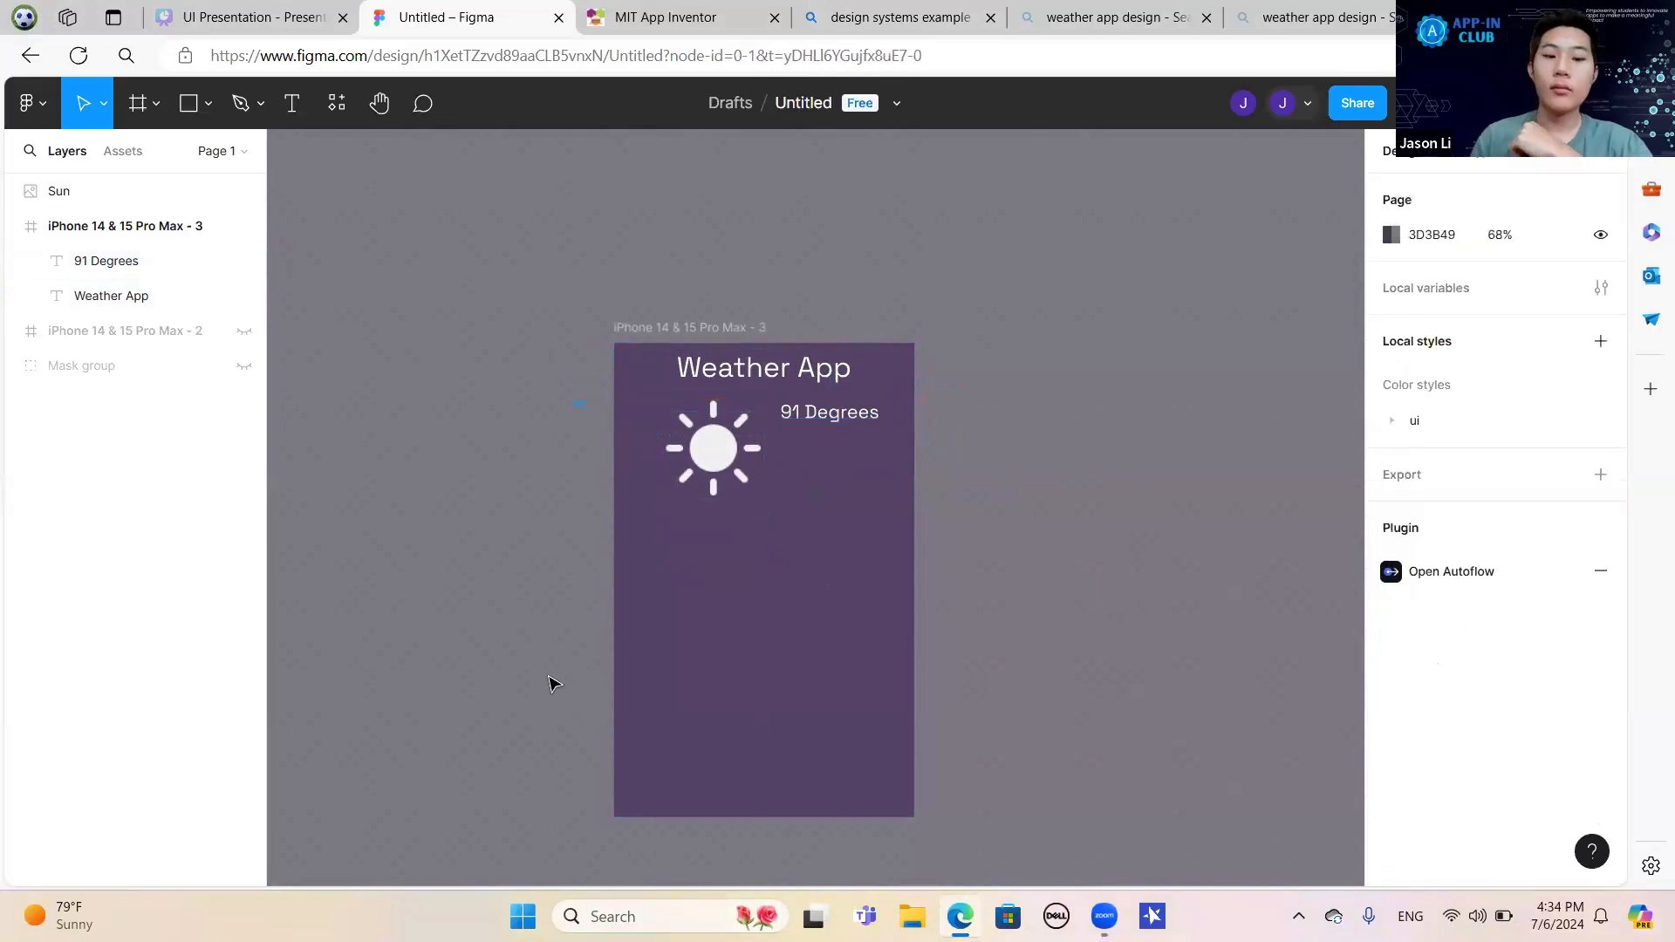
Add a text box about 148 × 95 reading "Sunny" below the "91 Degrees" text.
click(292, 106)
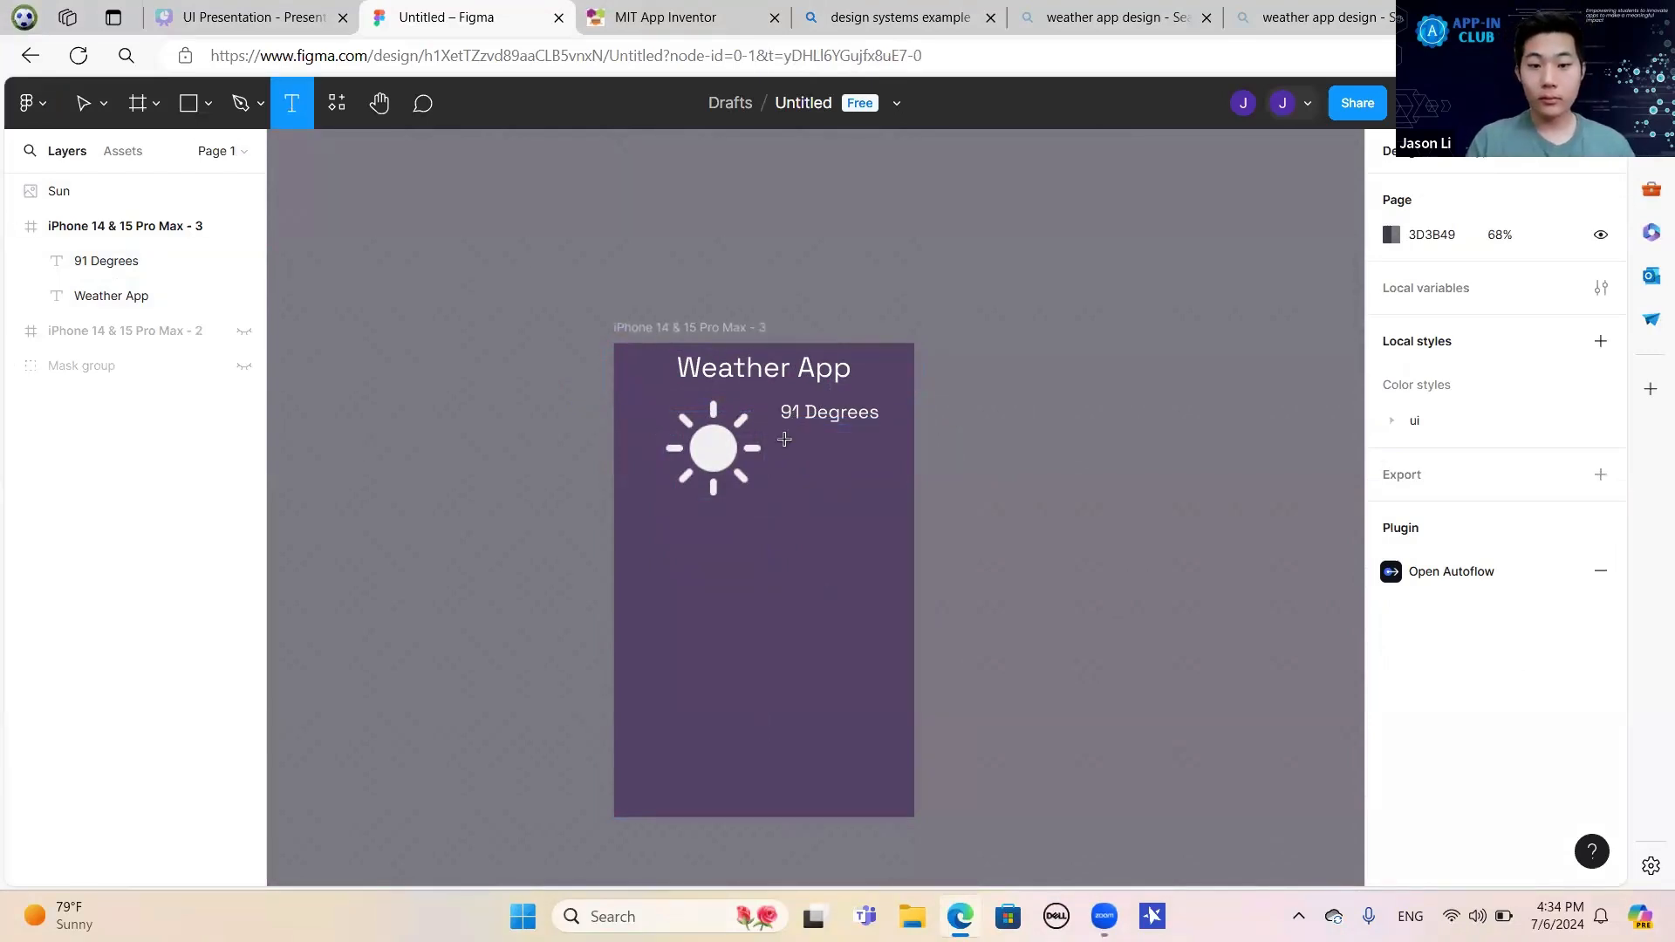
drag(784, 448, 924, 538)
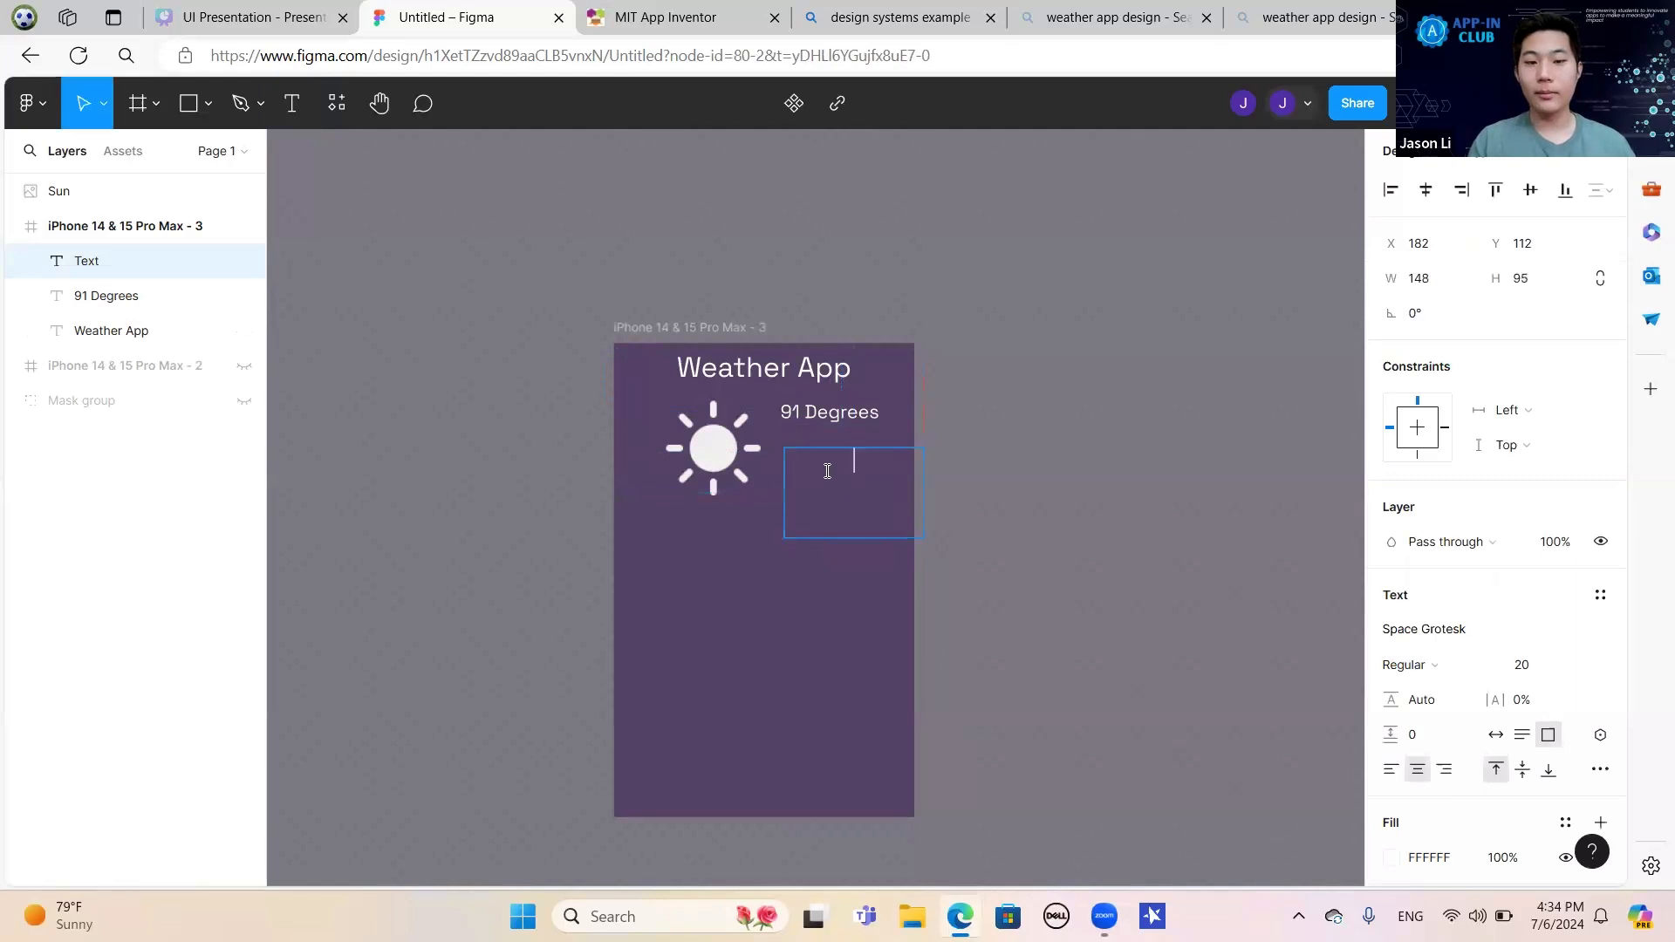
text(Sunny)
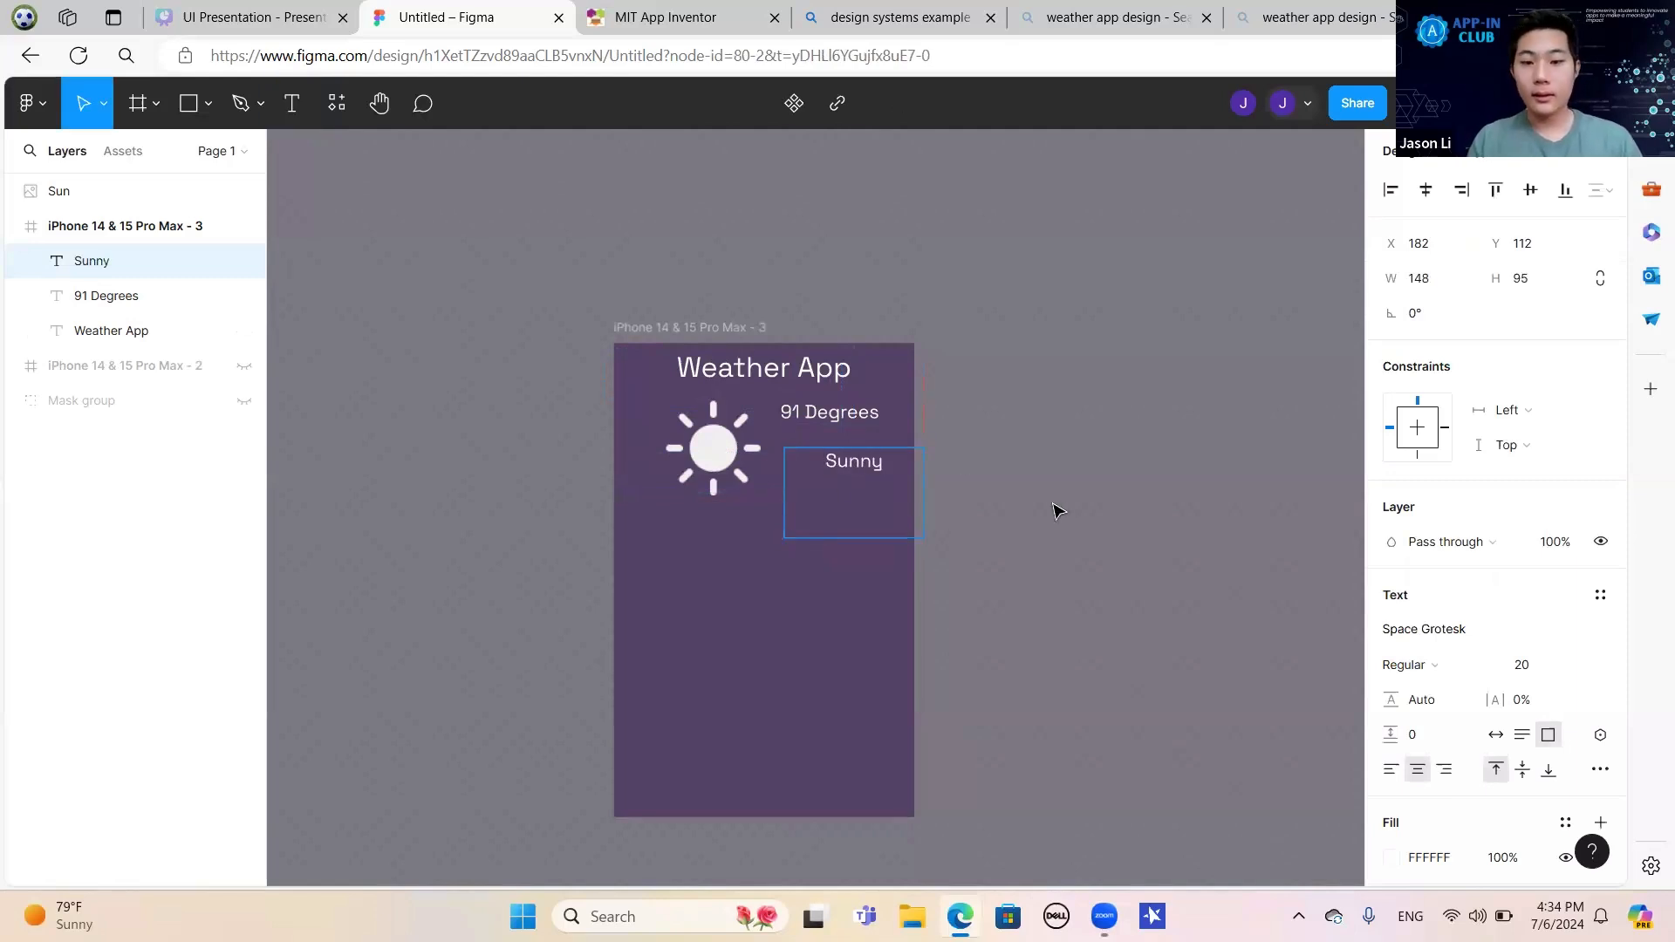
key(Escape)
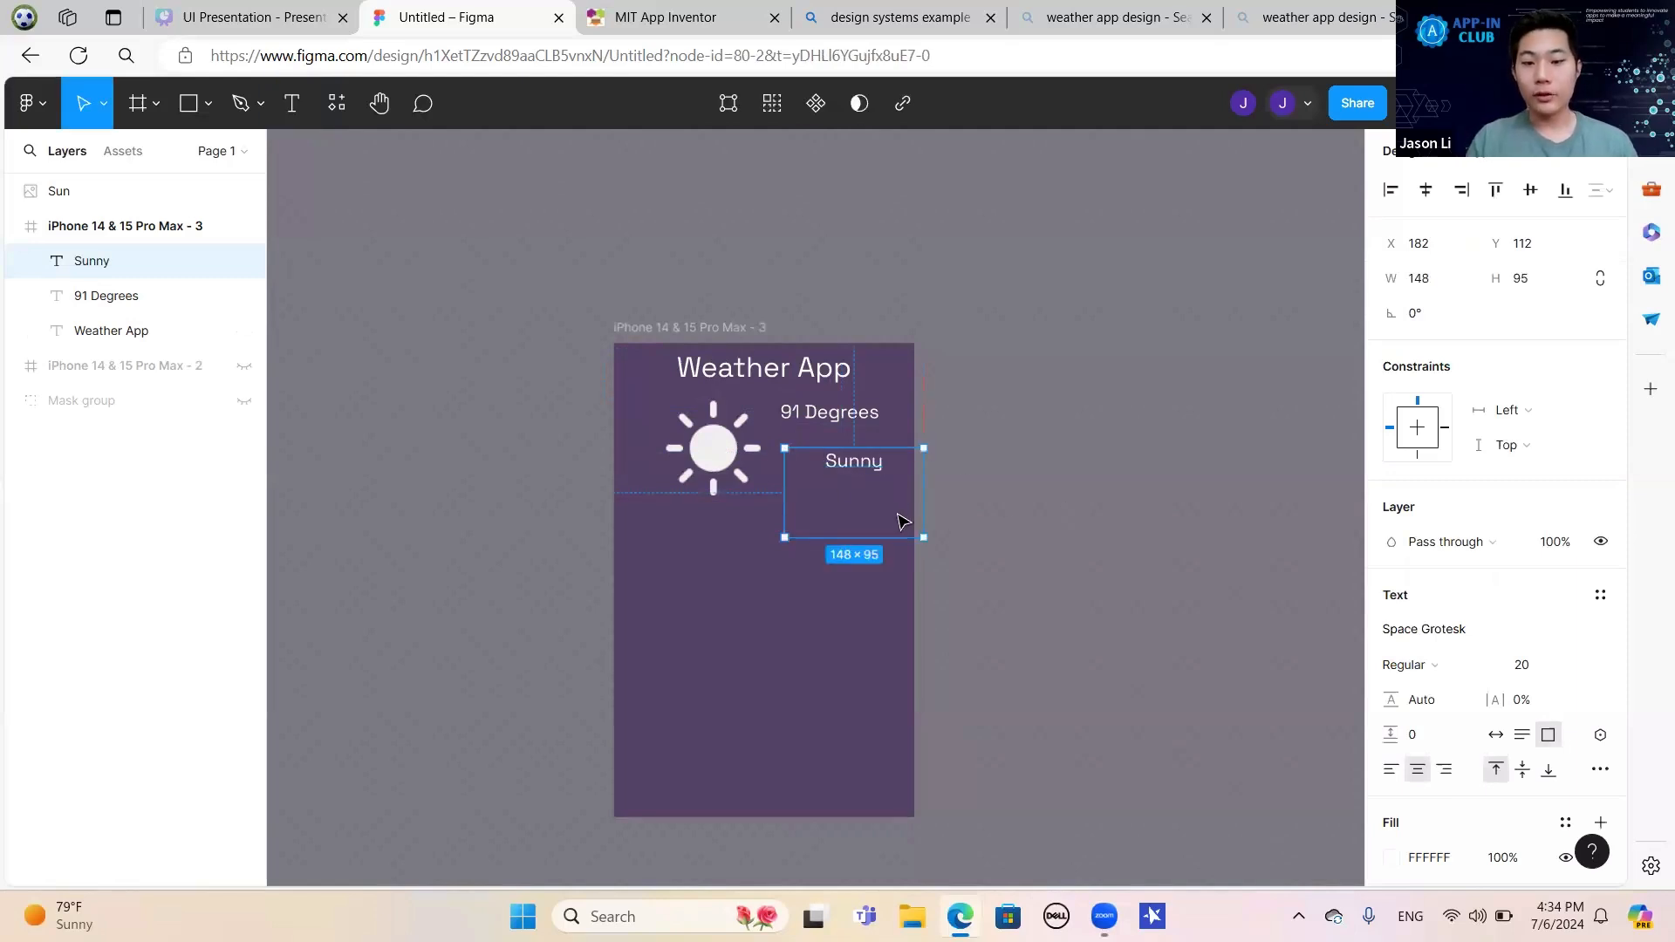
Shrink the "Sunny" text box to about 84 × 20 and place it directly below "91 Degrees".
drag(924, 538, 835, 438)
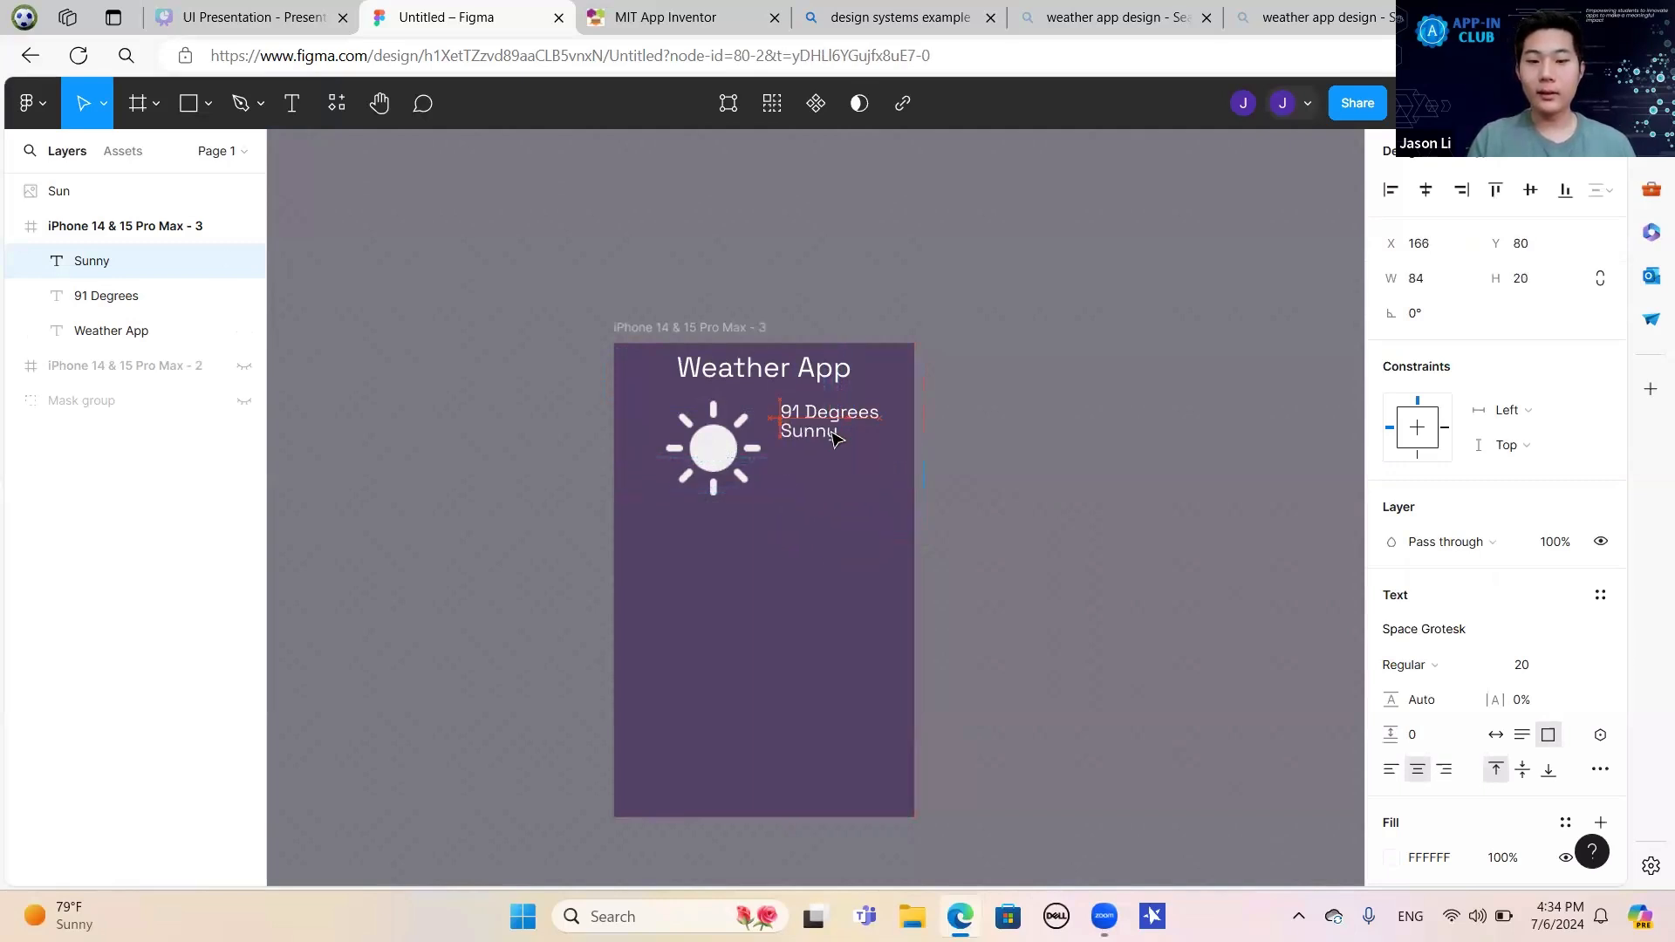
click(1122, 550)
Add a text box about 144 × 73 reading "Feels like 97" in the frame below the "Sunny" text.
click(291, 103)
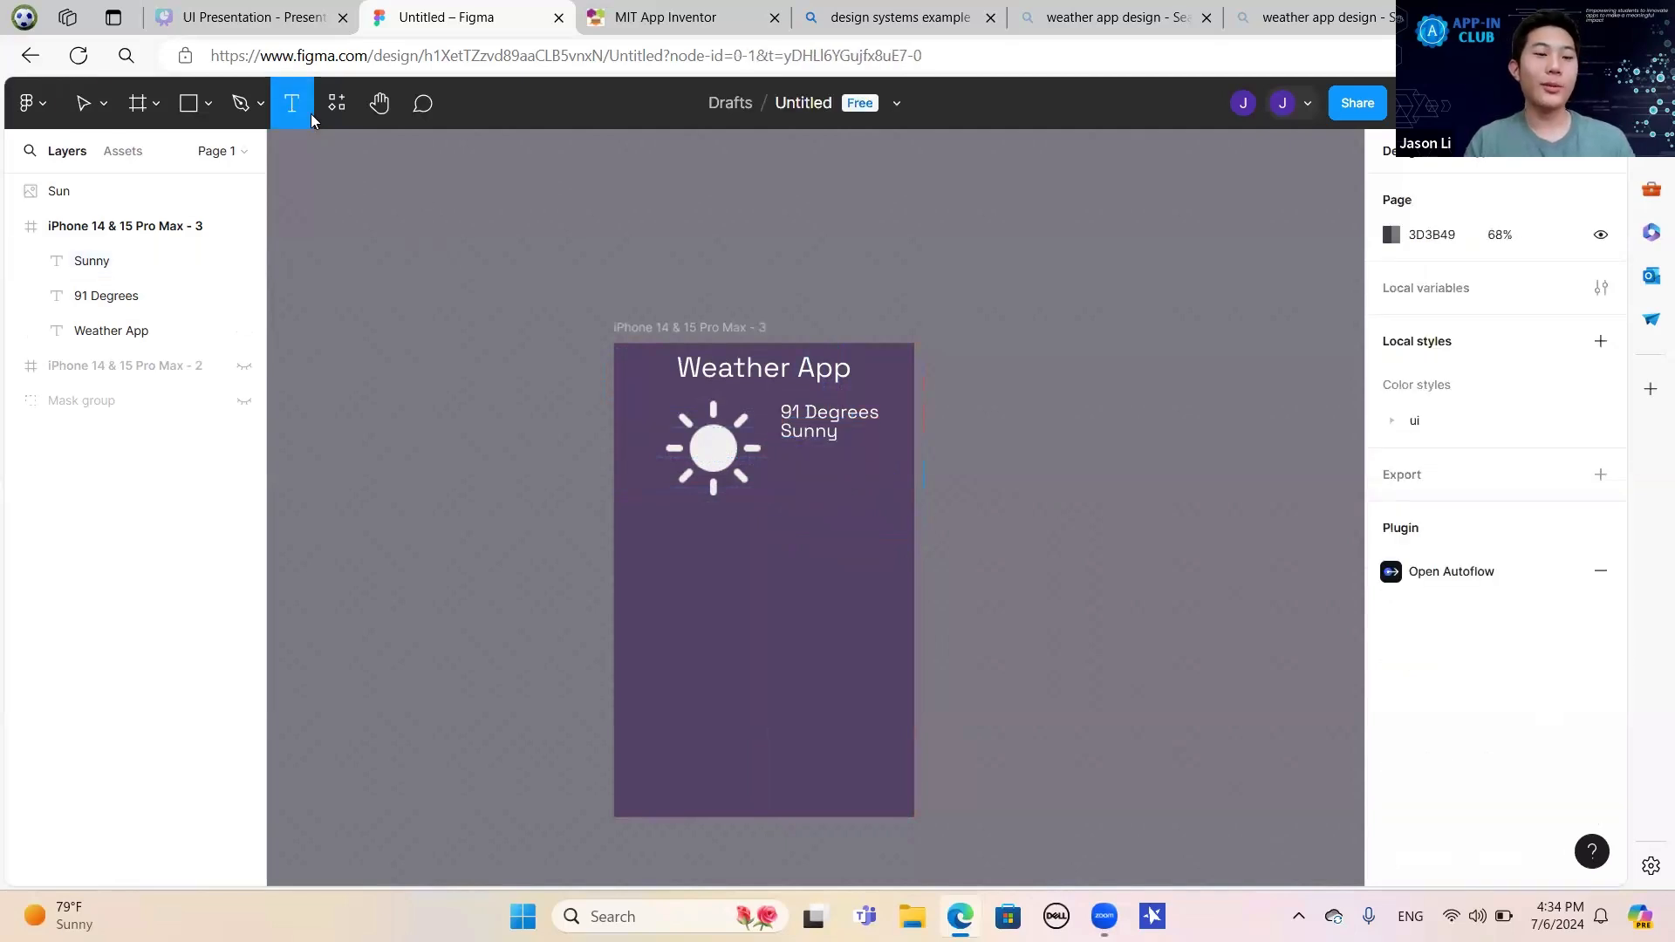
drag(754, 512, 891, 581)
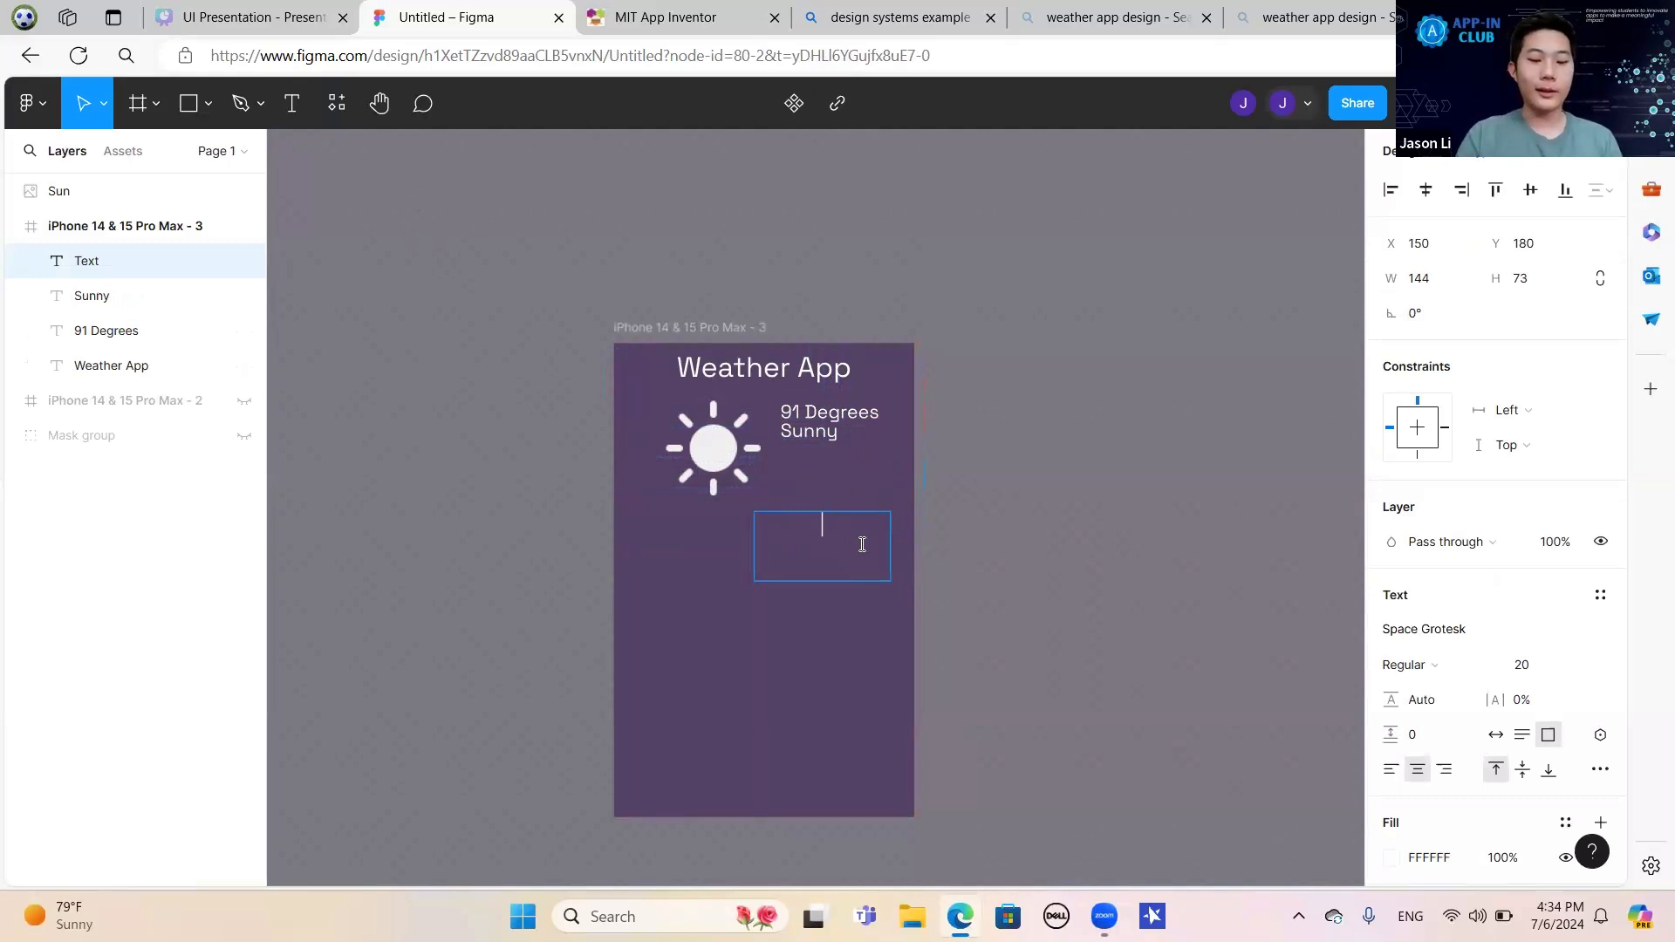
text(Feels like )
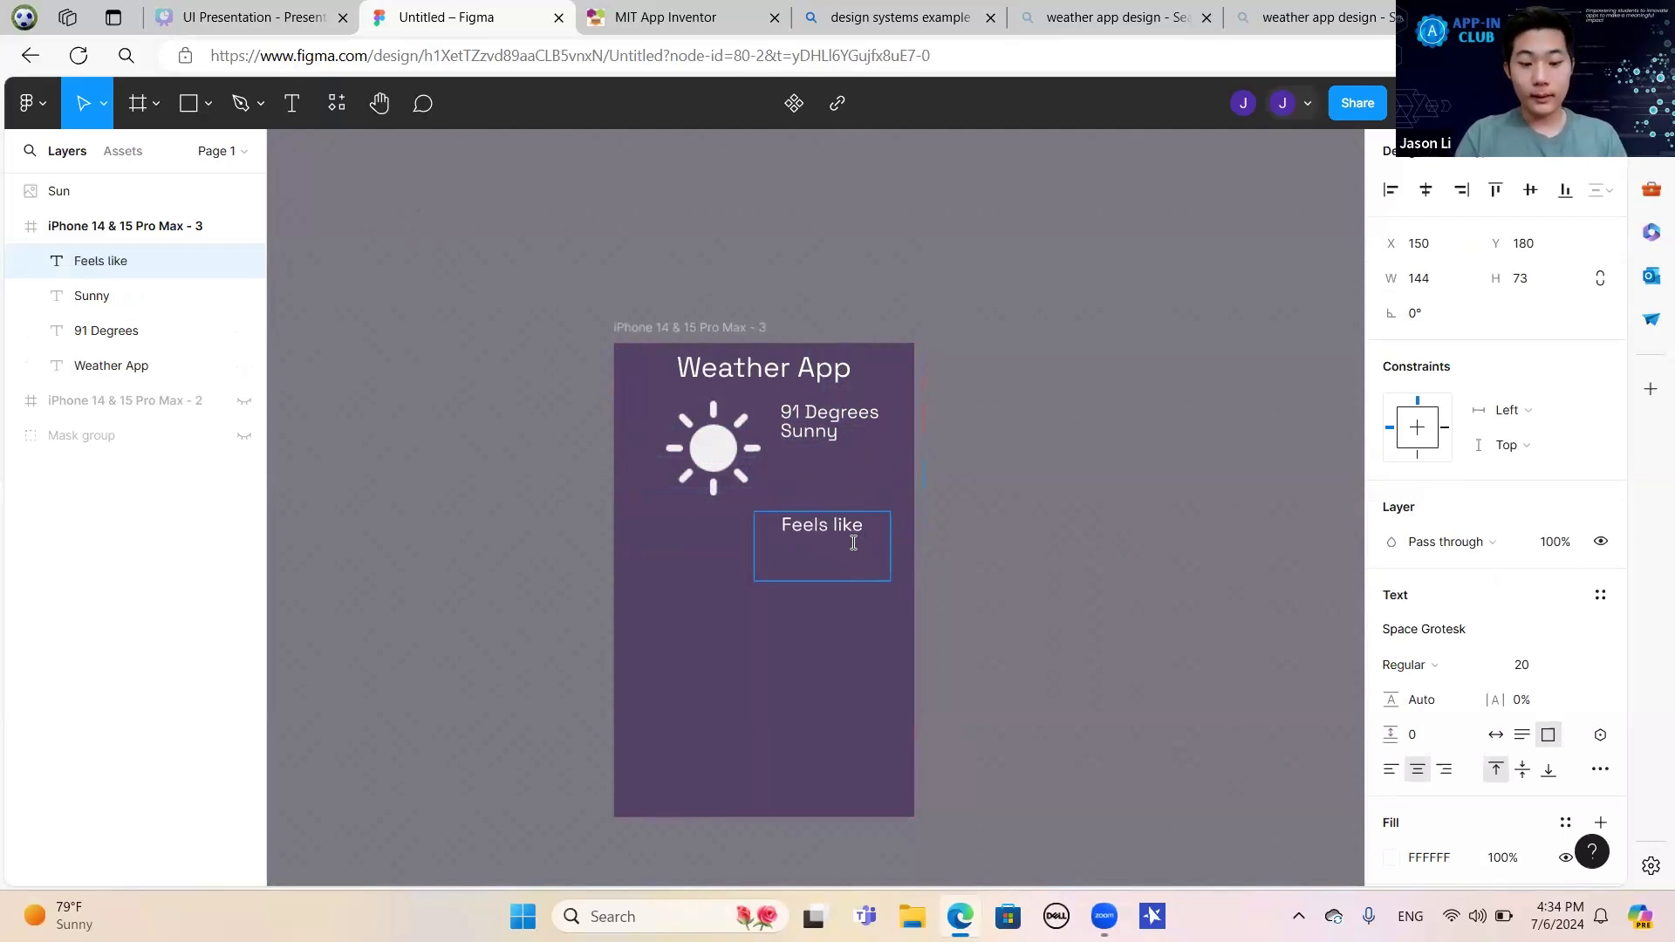
text(97)
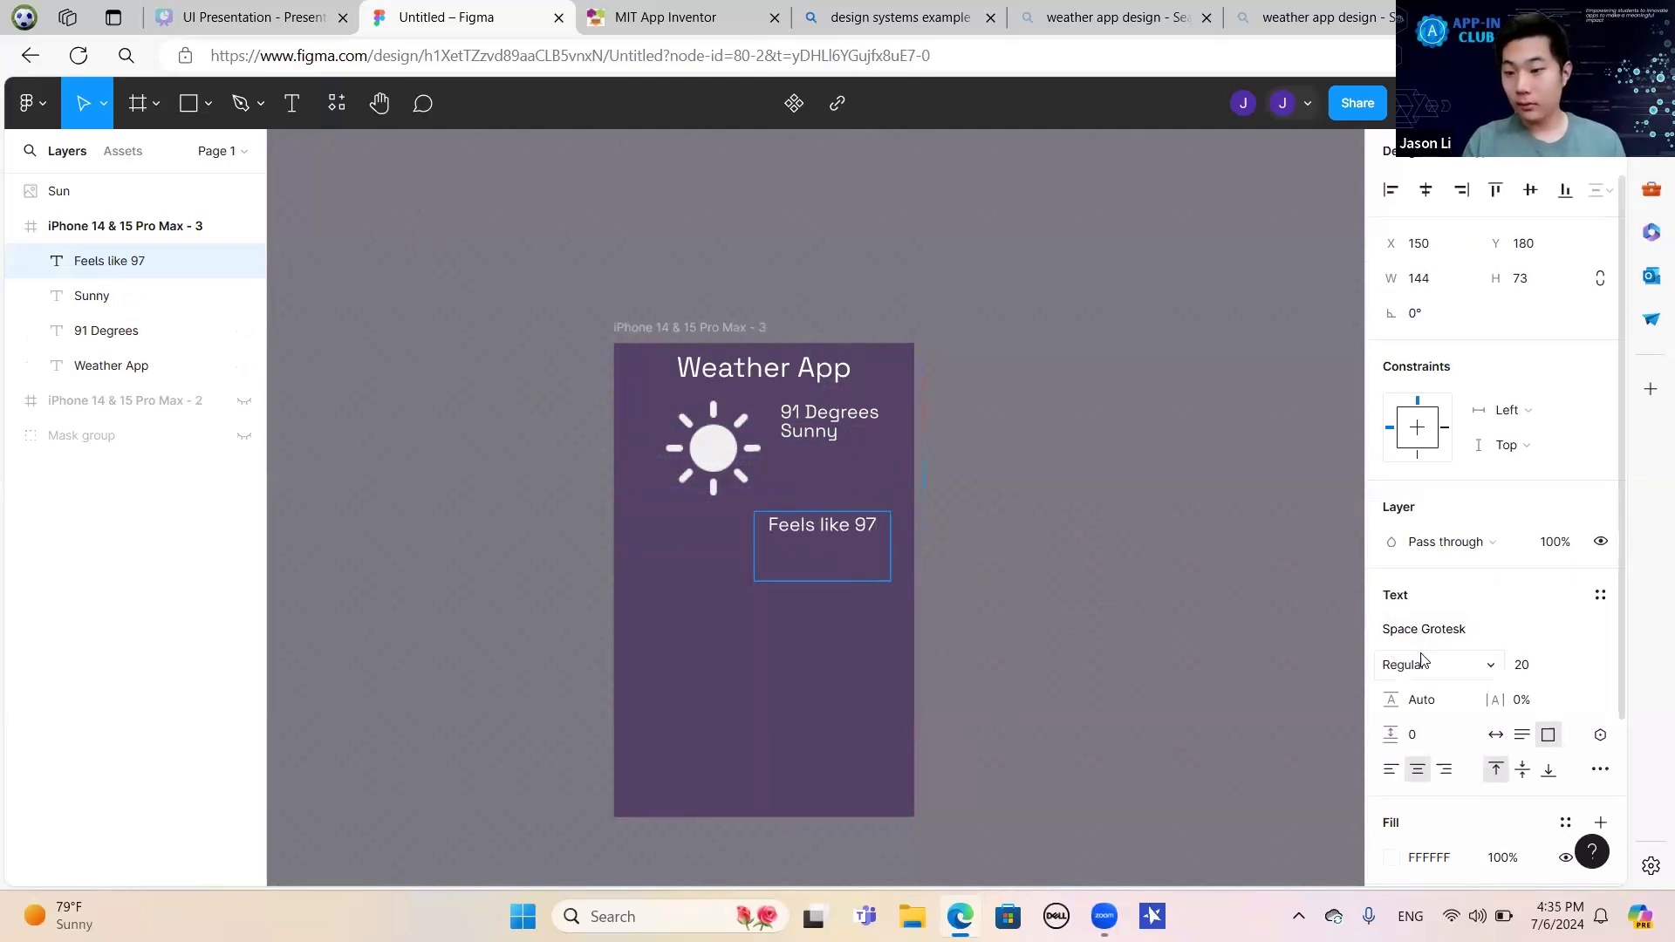
click(1528, 668)
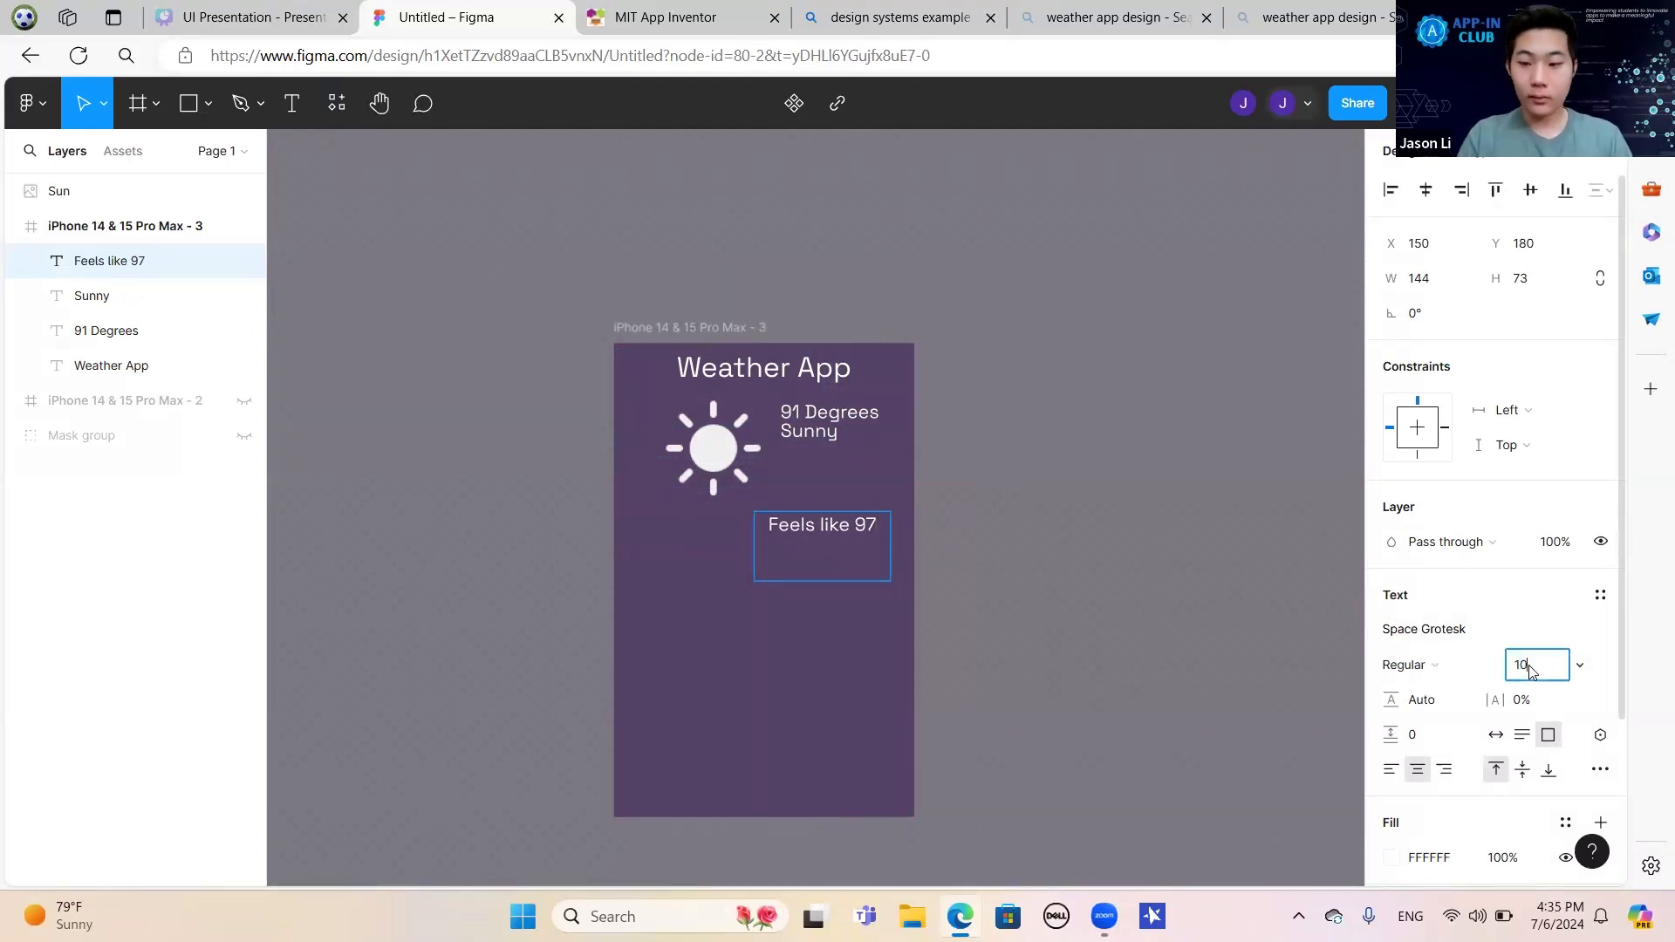
text(10)
key(Escape)
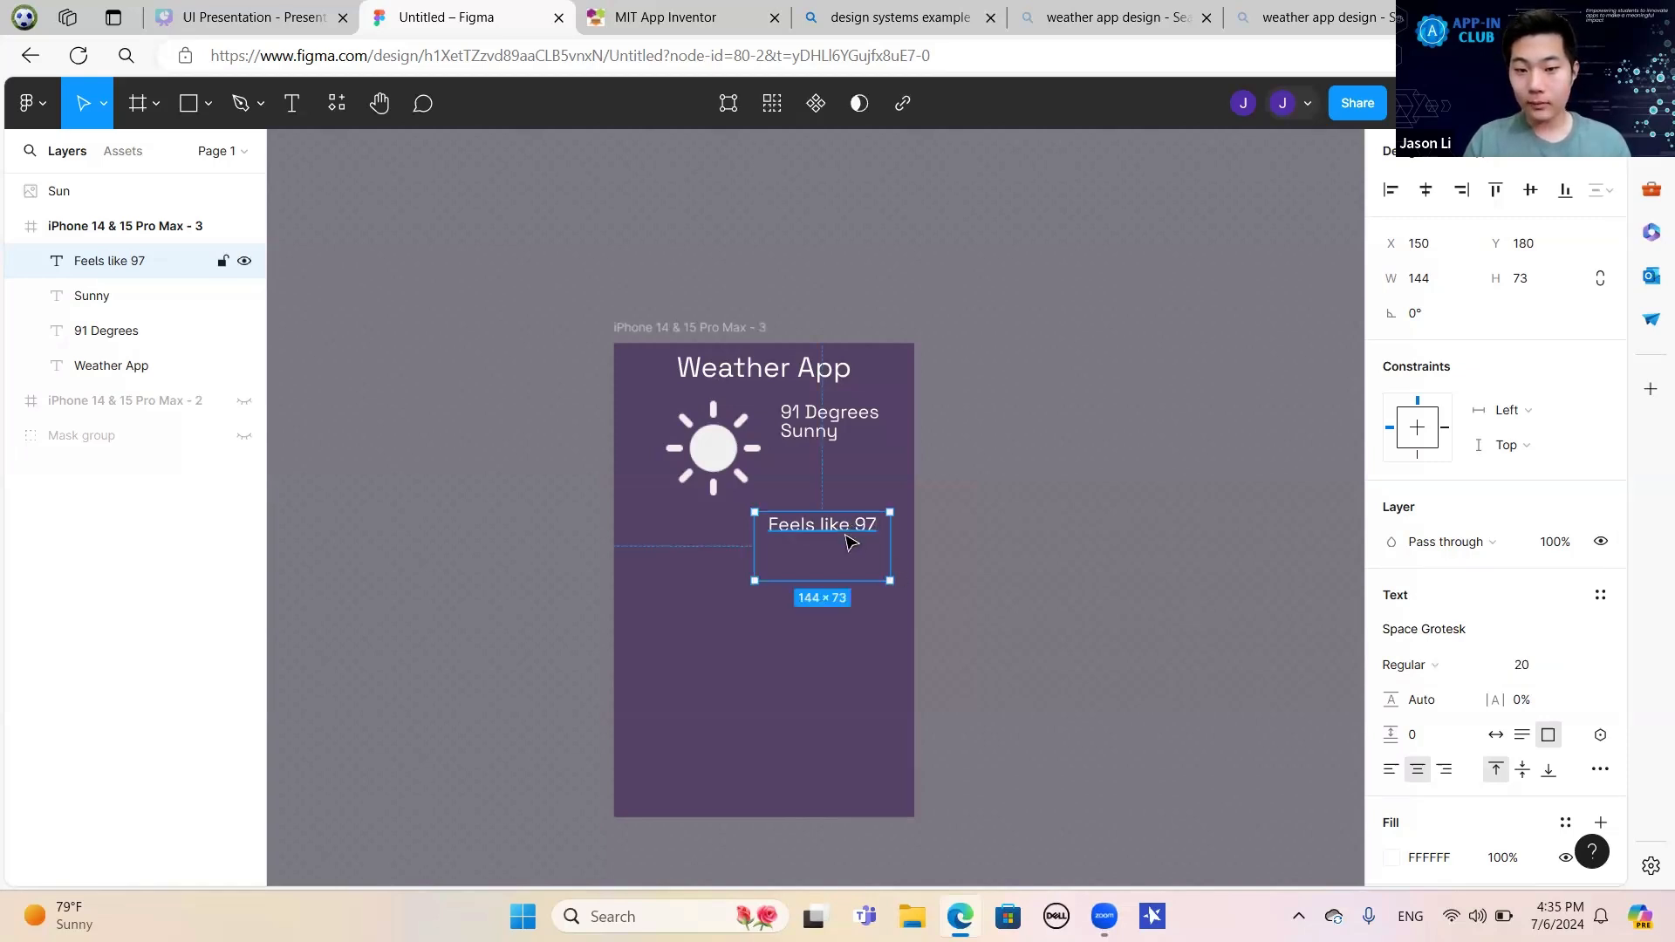
Set the "Feels like 97" font size to 15 and fit its box, about 100 × 17, directly under "Sunny".
click(1555, 677)
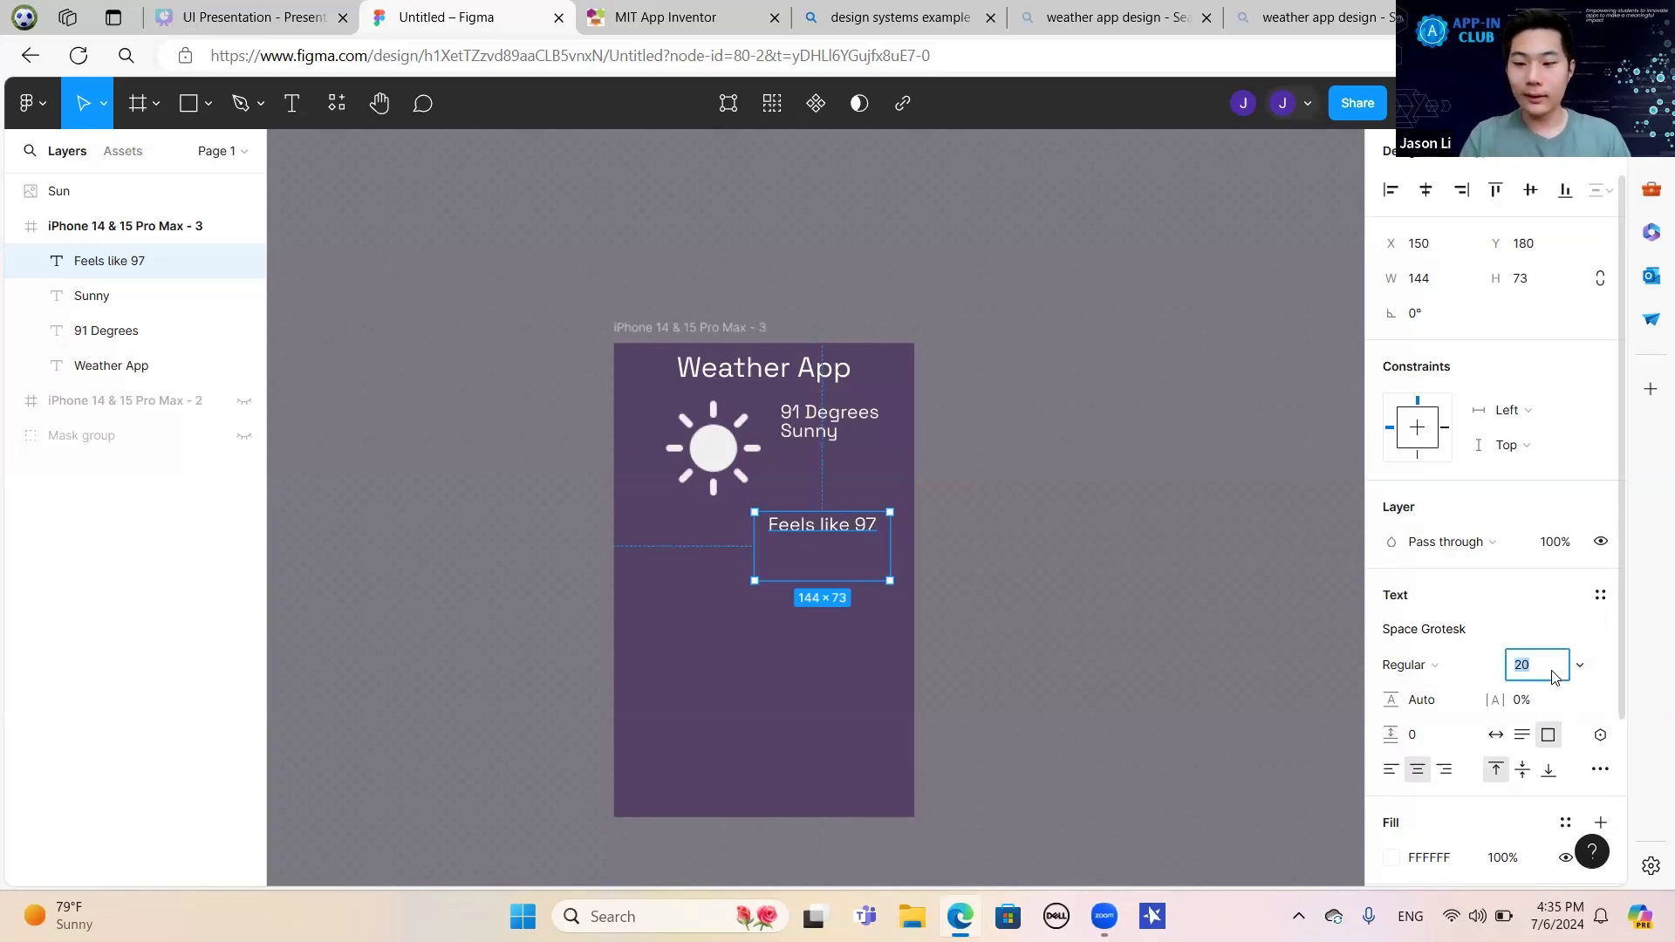
key(Return)
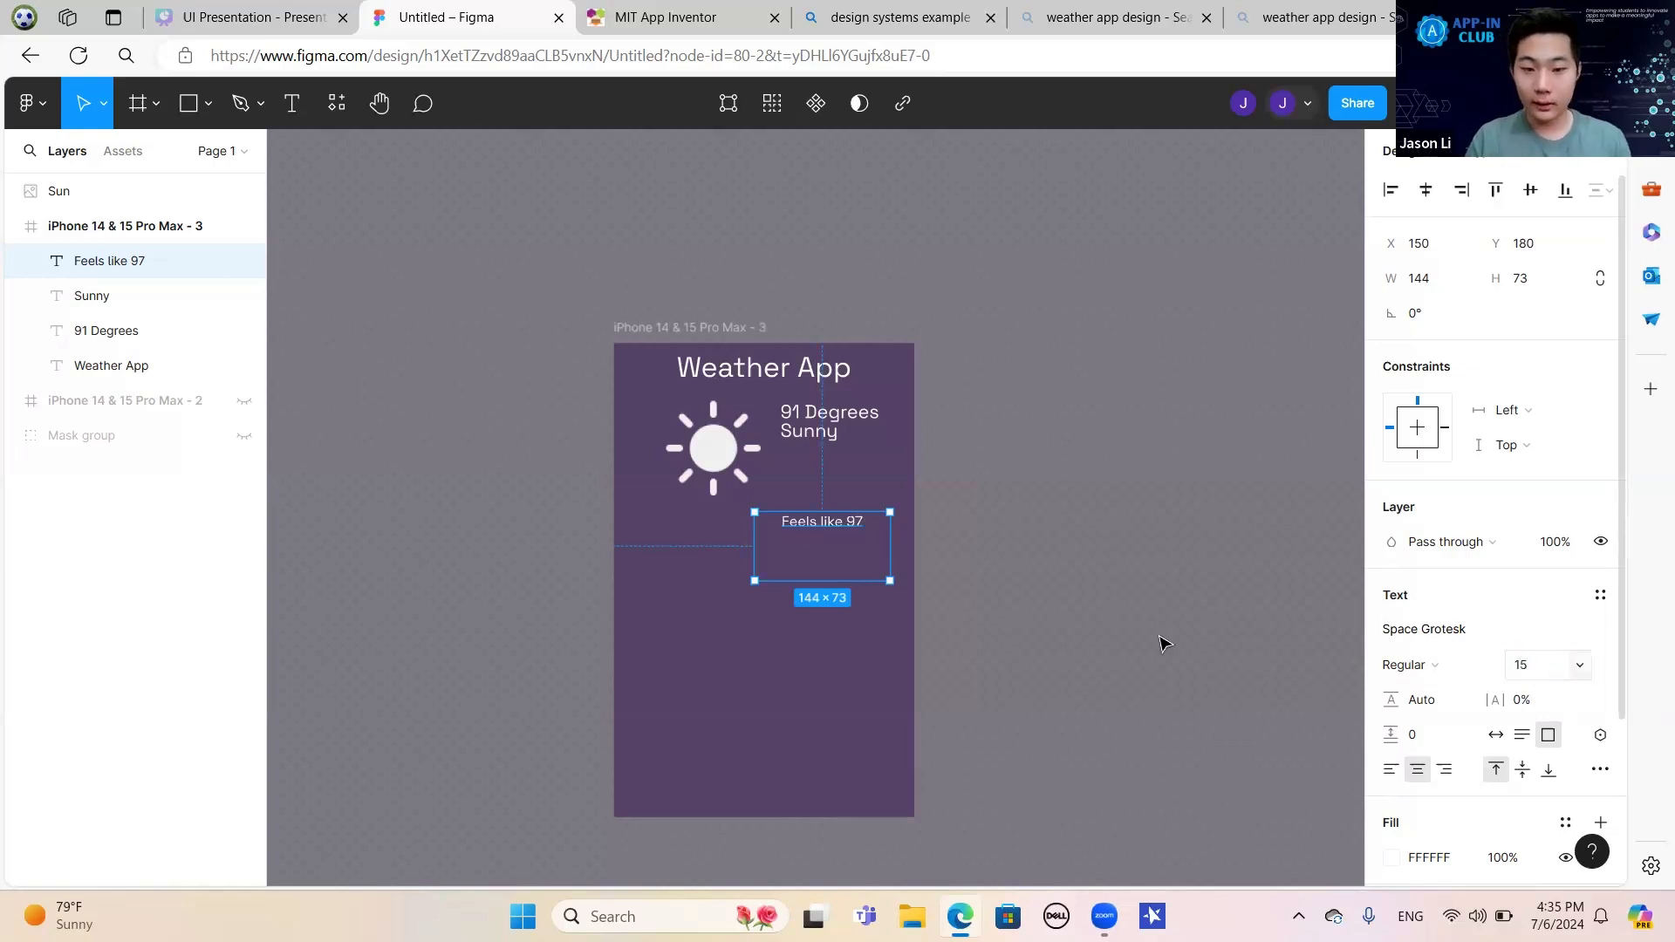
drag(885, 582, 842, 457)
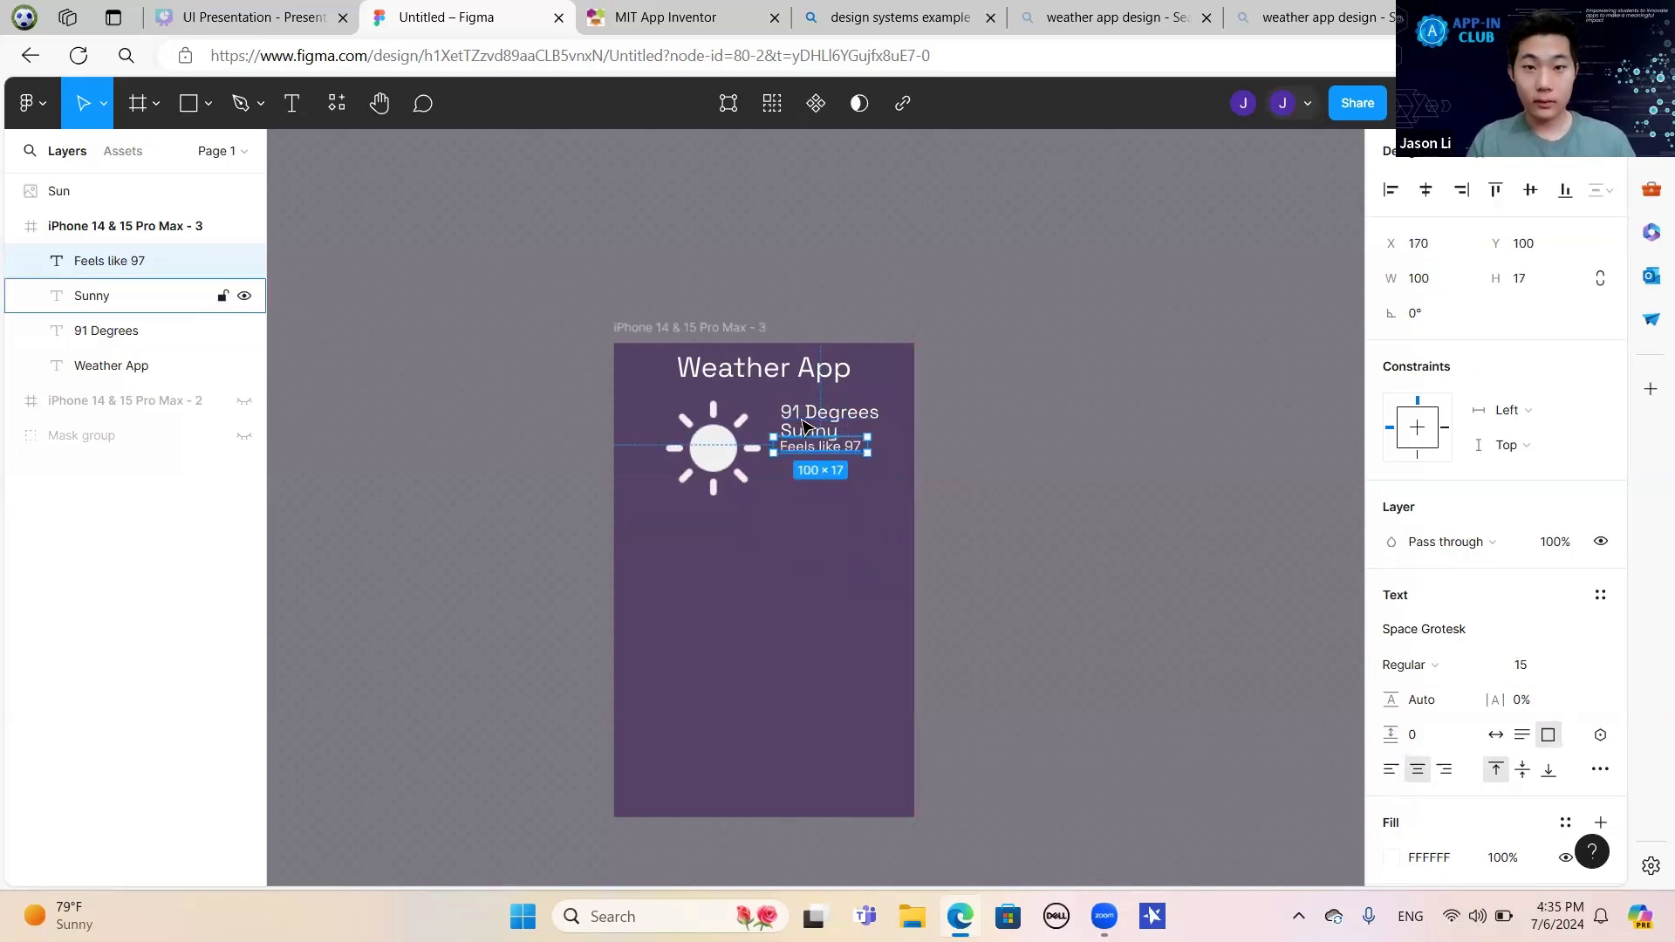
Move the "91 Degrees", "Sunny" and "Feels like 97" texts together slightly down and right beside the sun icon.
shift+click(800, 417)
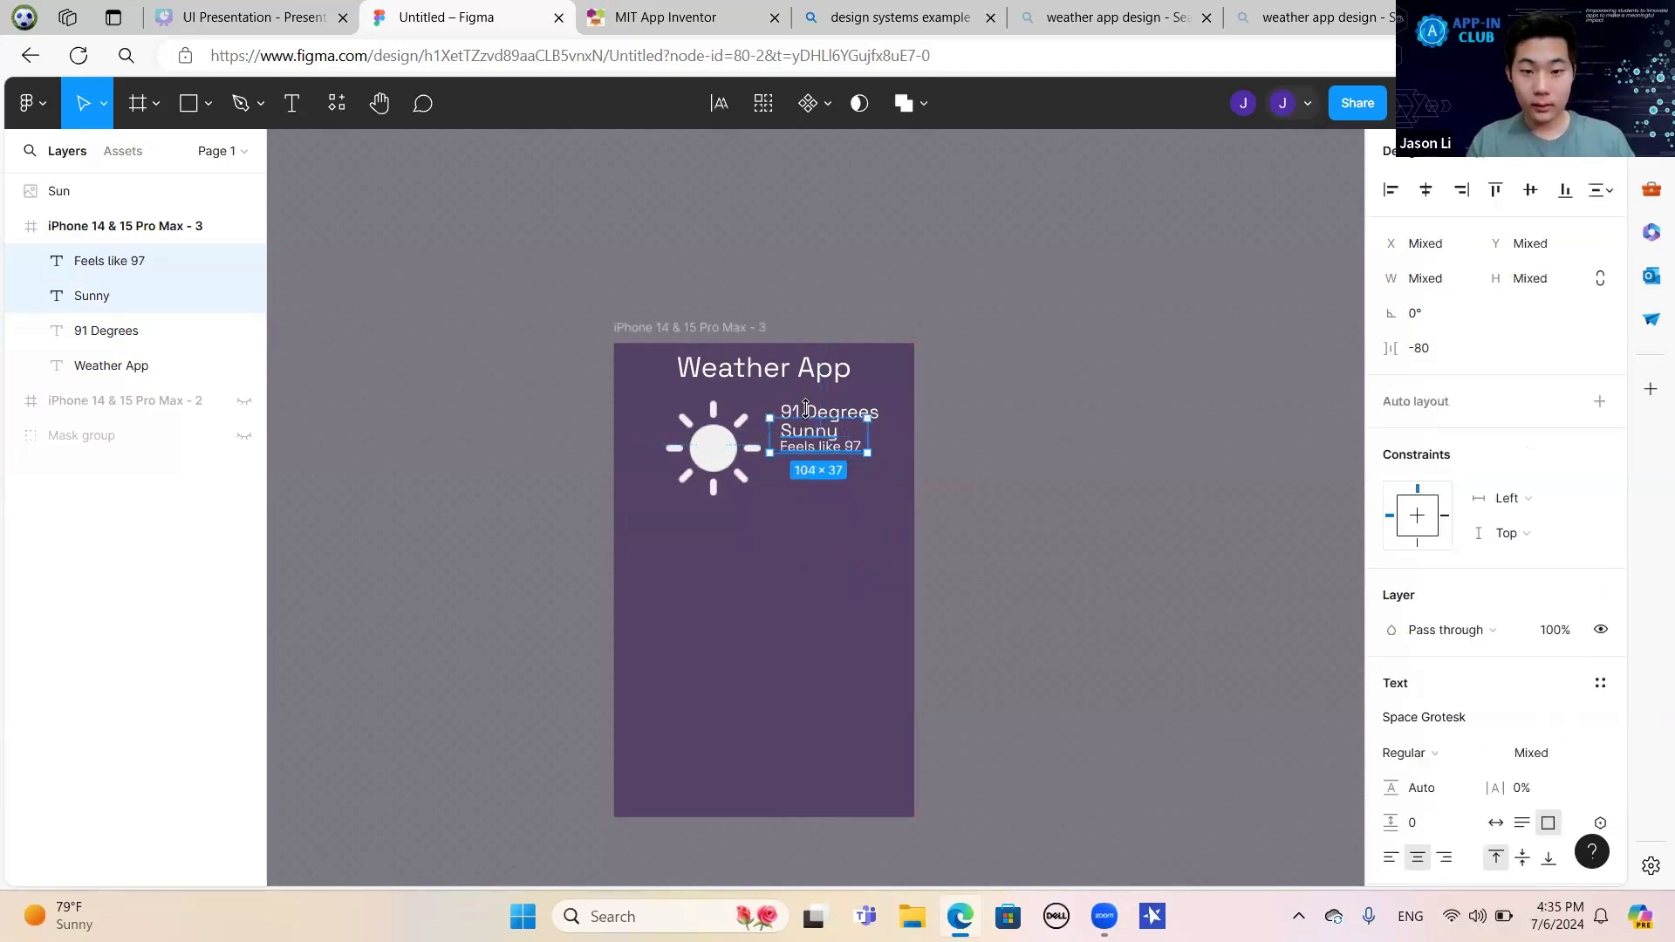
shift+click(811, 416)
drag(810, 416, 821, 430)
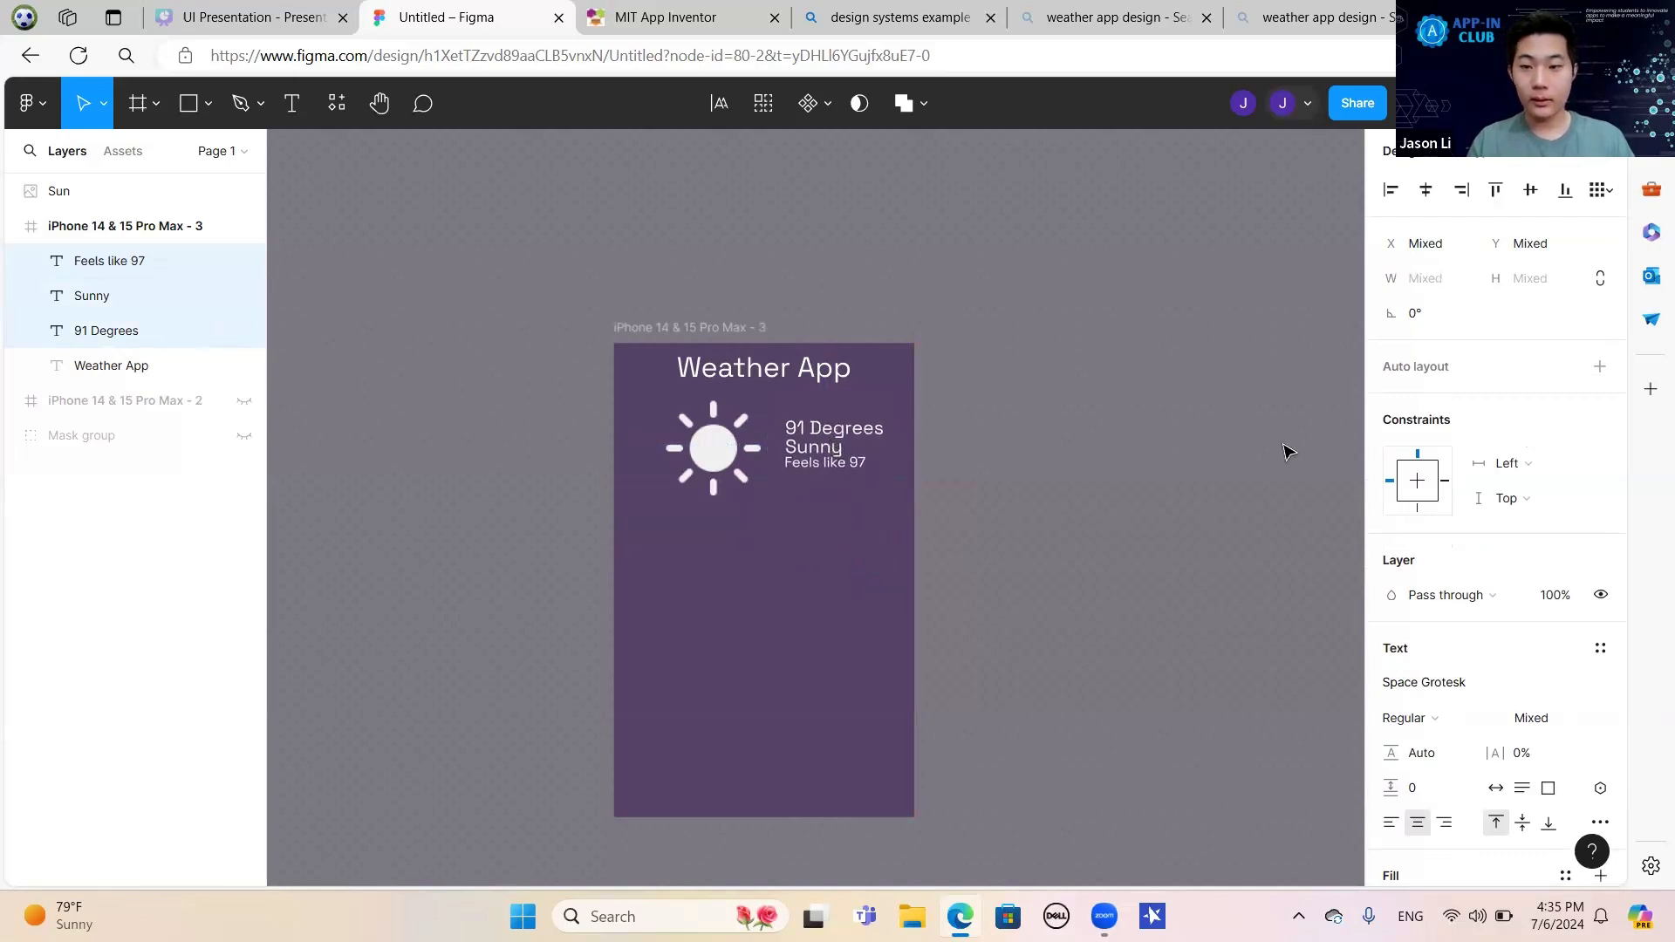
click(1241, 394)
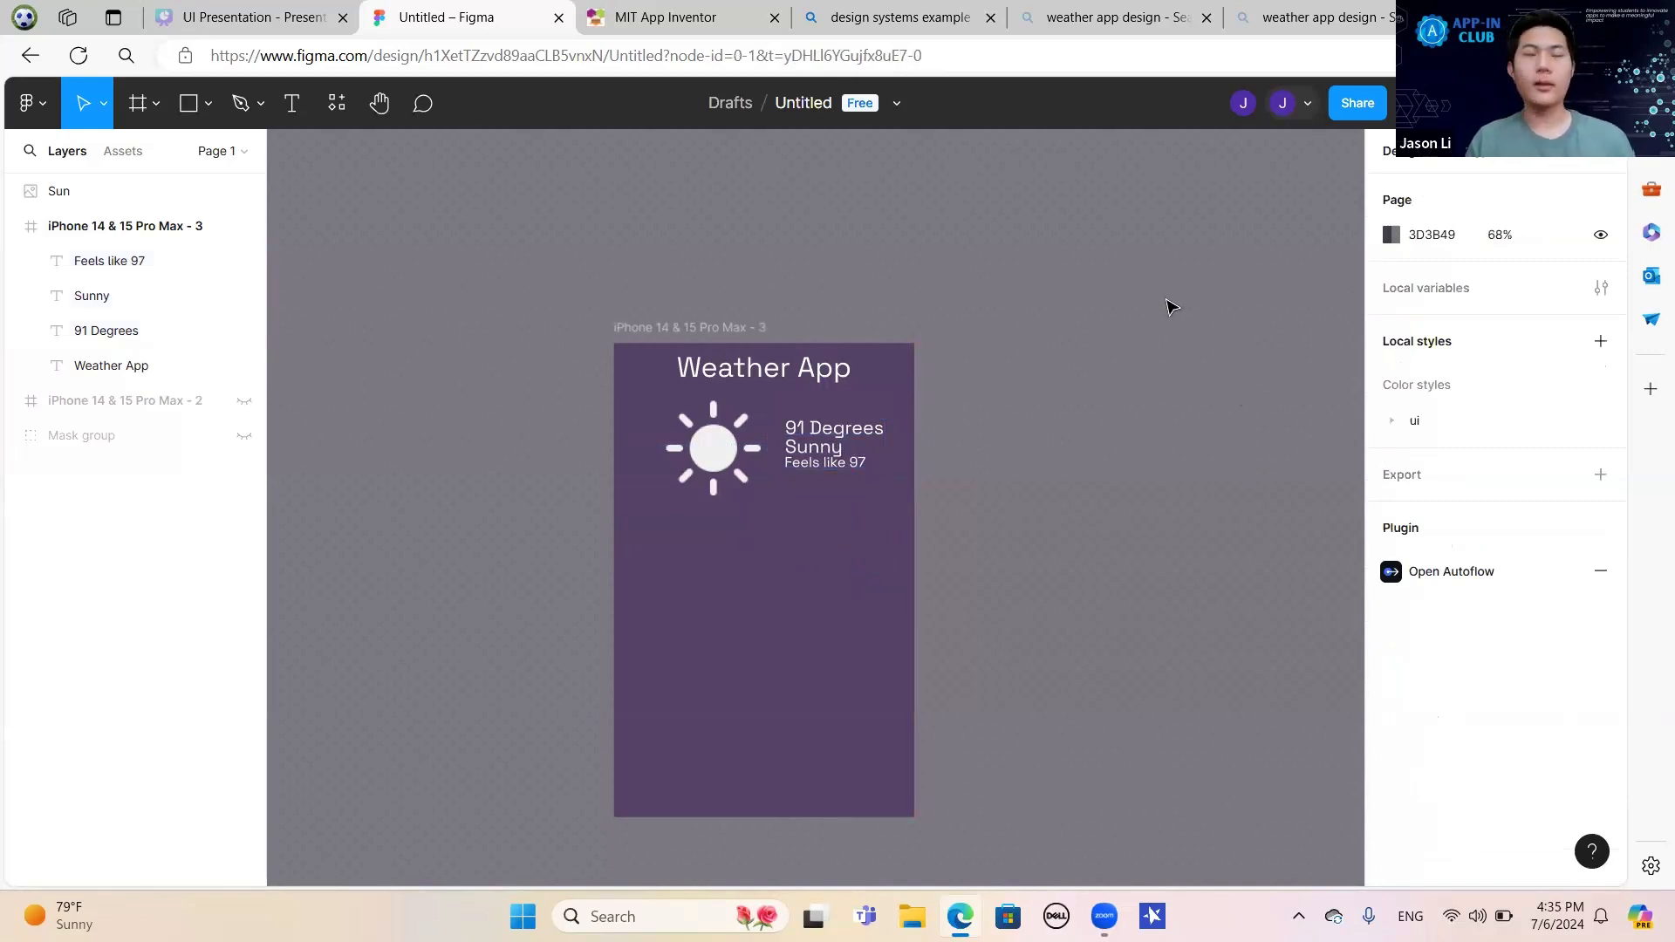
Check the purple weather app reference image in the Bing image search and return to the Figma design.
click(1324, 13)
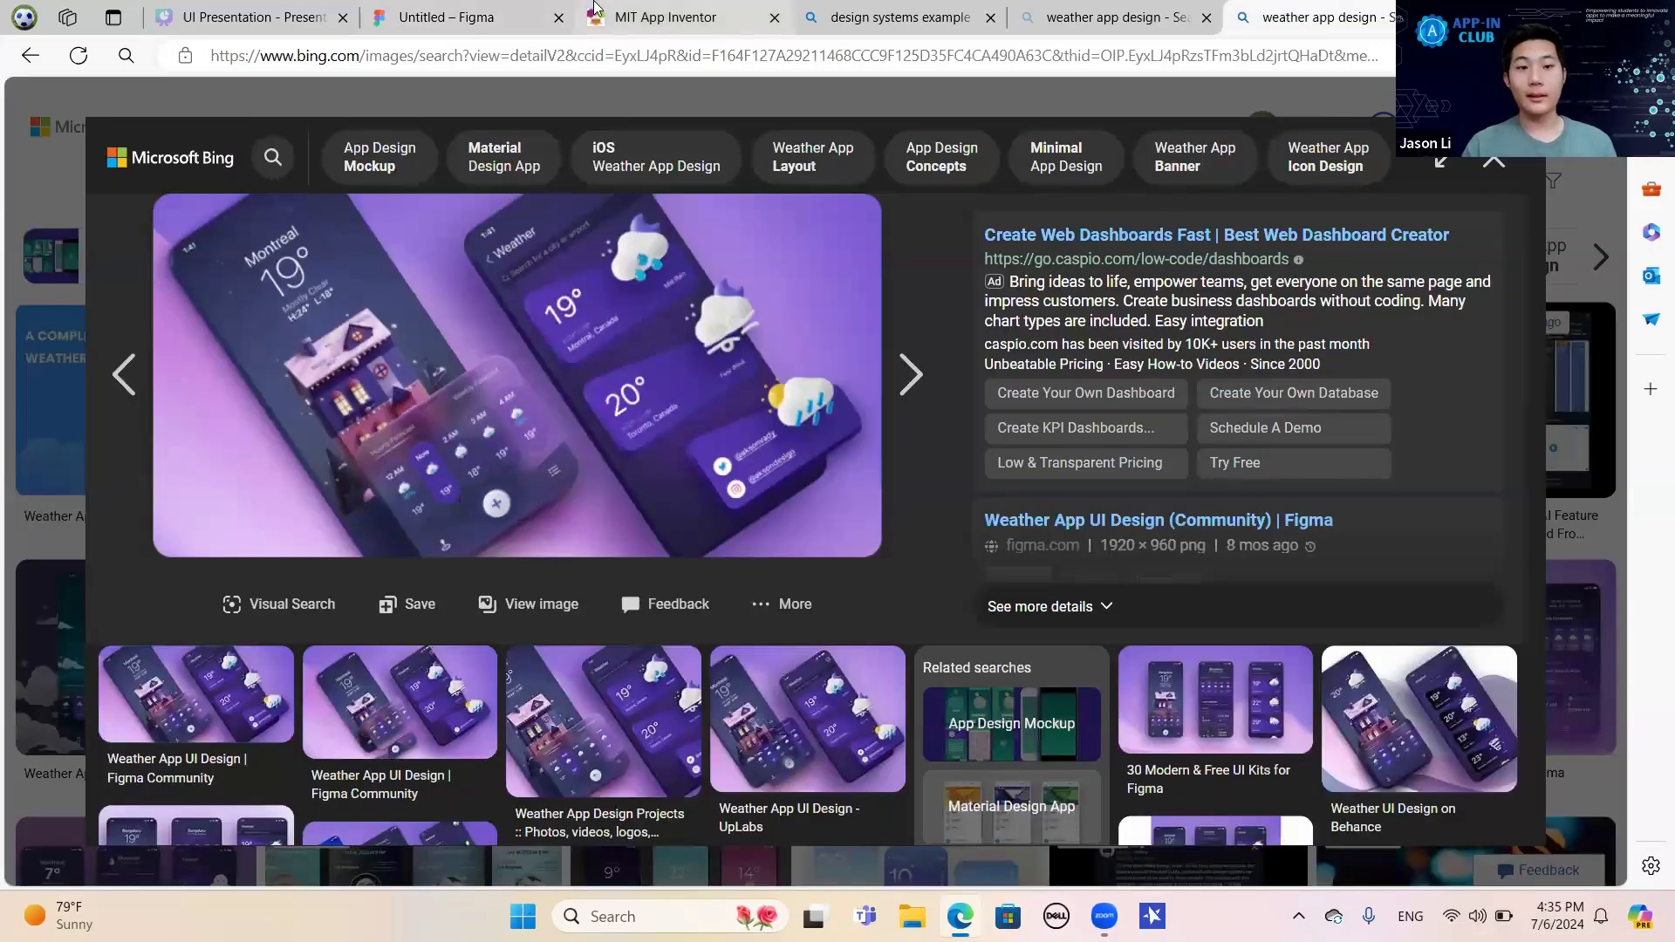
click(502, 12)
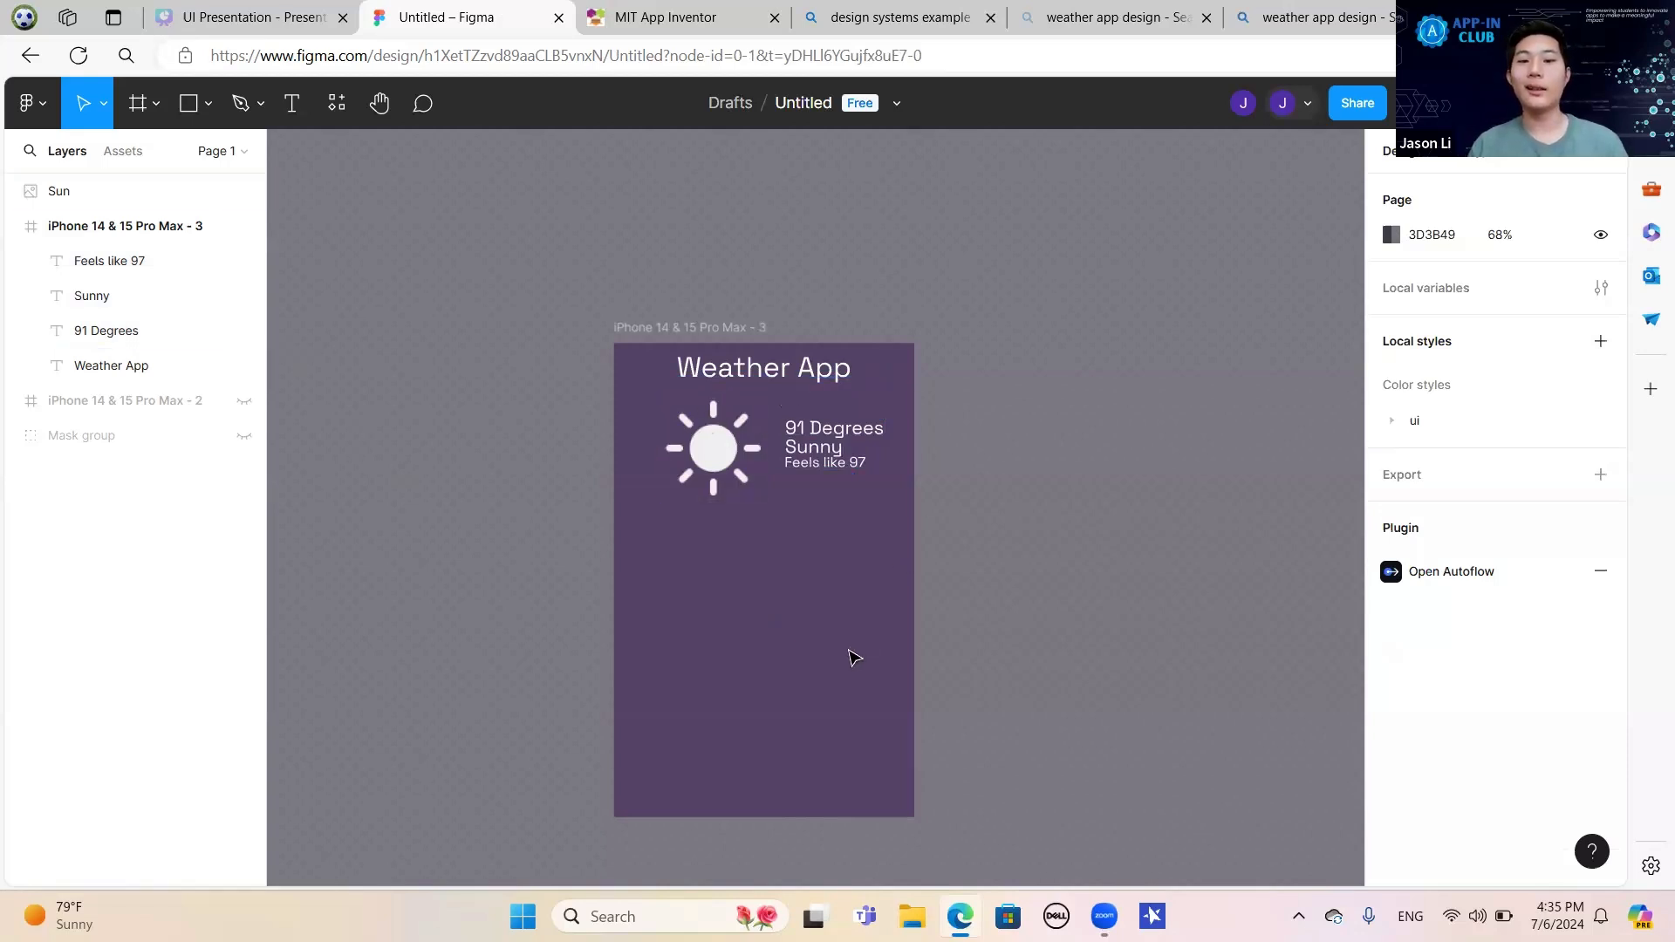
Change the fill of the "iPhone 14 & 15 Pro Max - 3" frame from solid to a linear gradient.
click(188, 232)
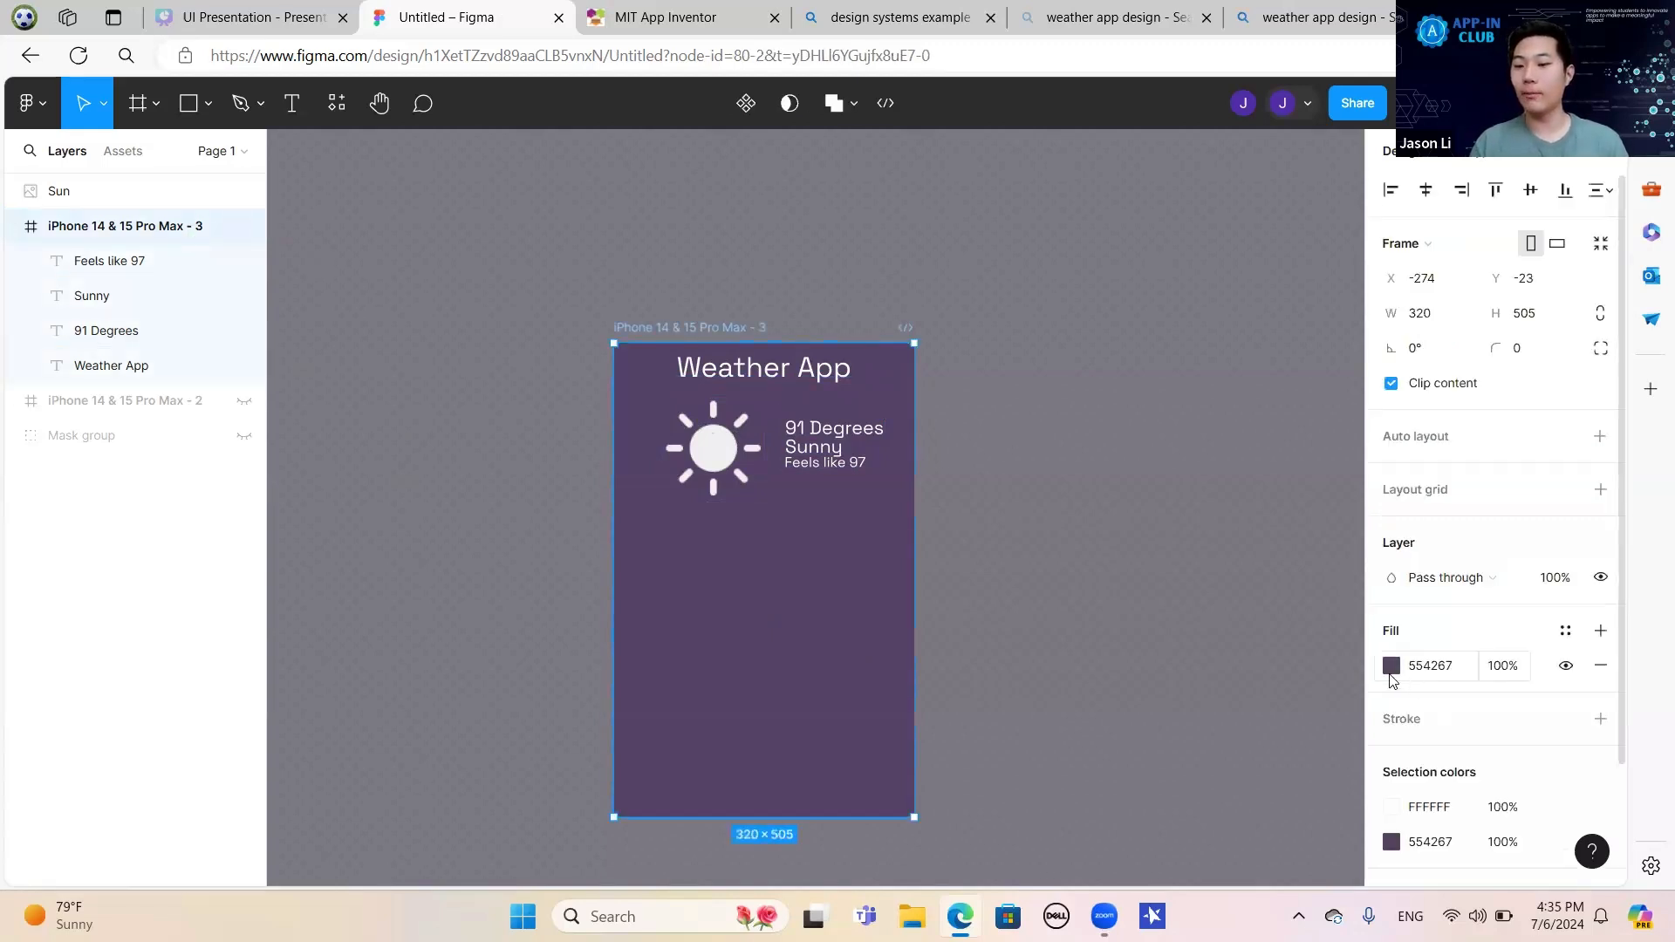
click(1390, 676)
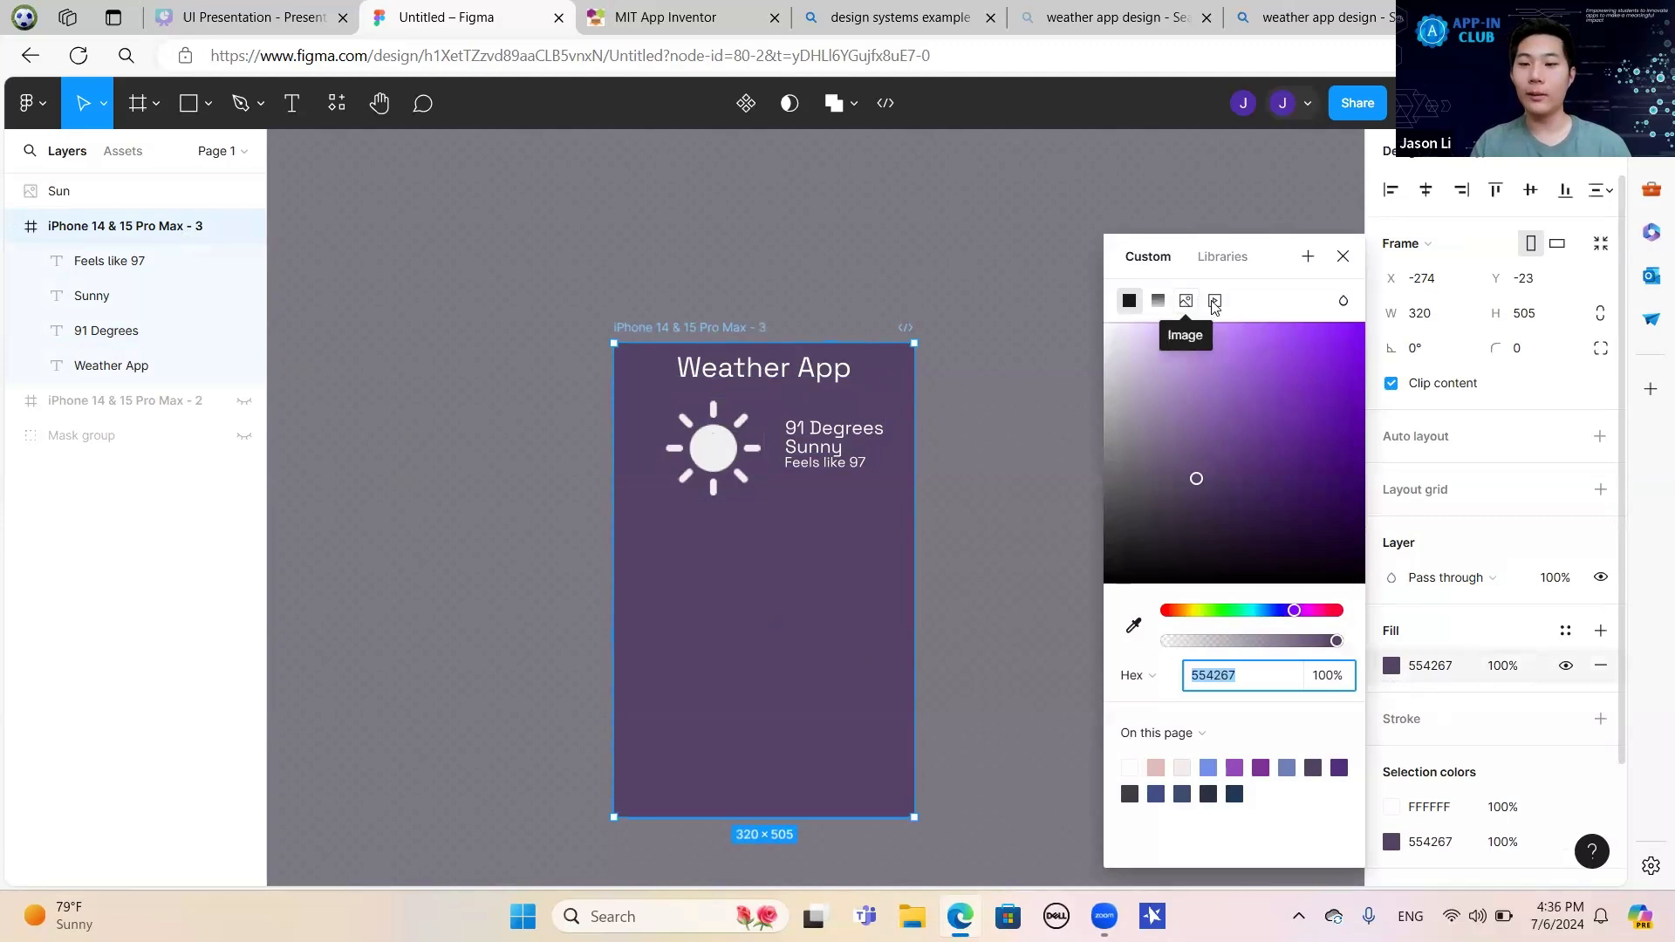
click(1158, 303)
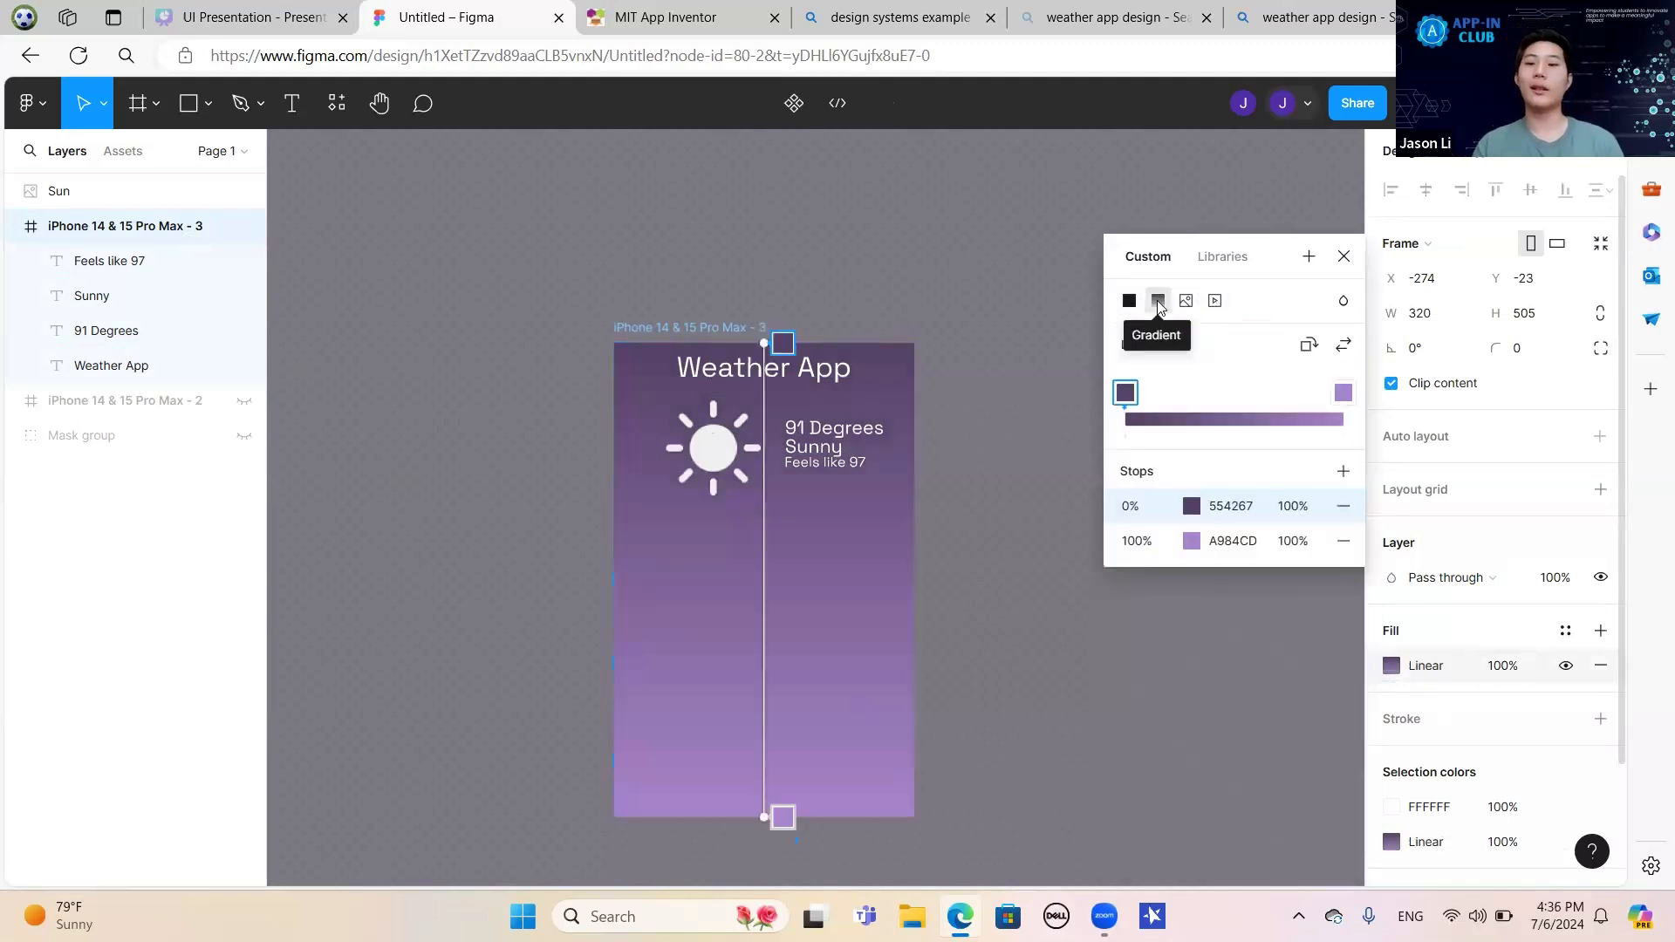
click(1344, 393)
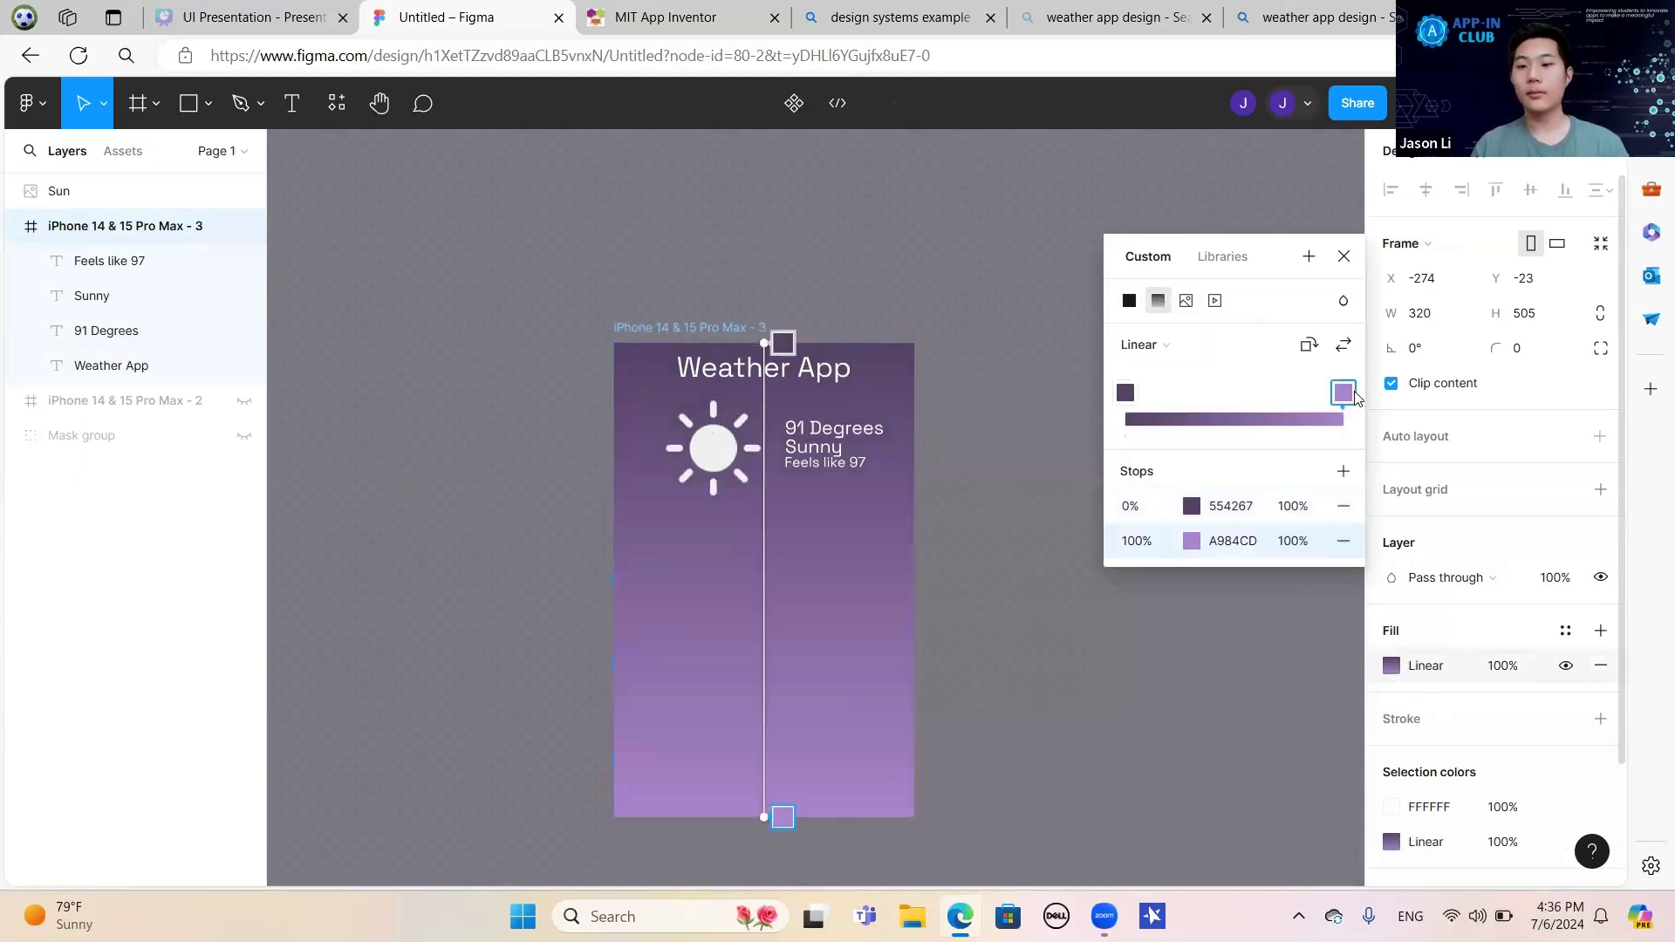
click(1125, 392)
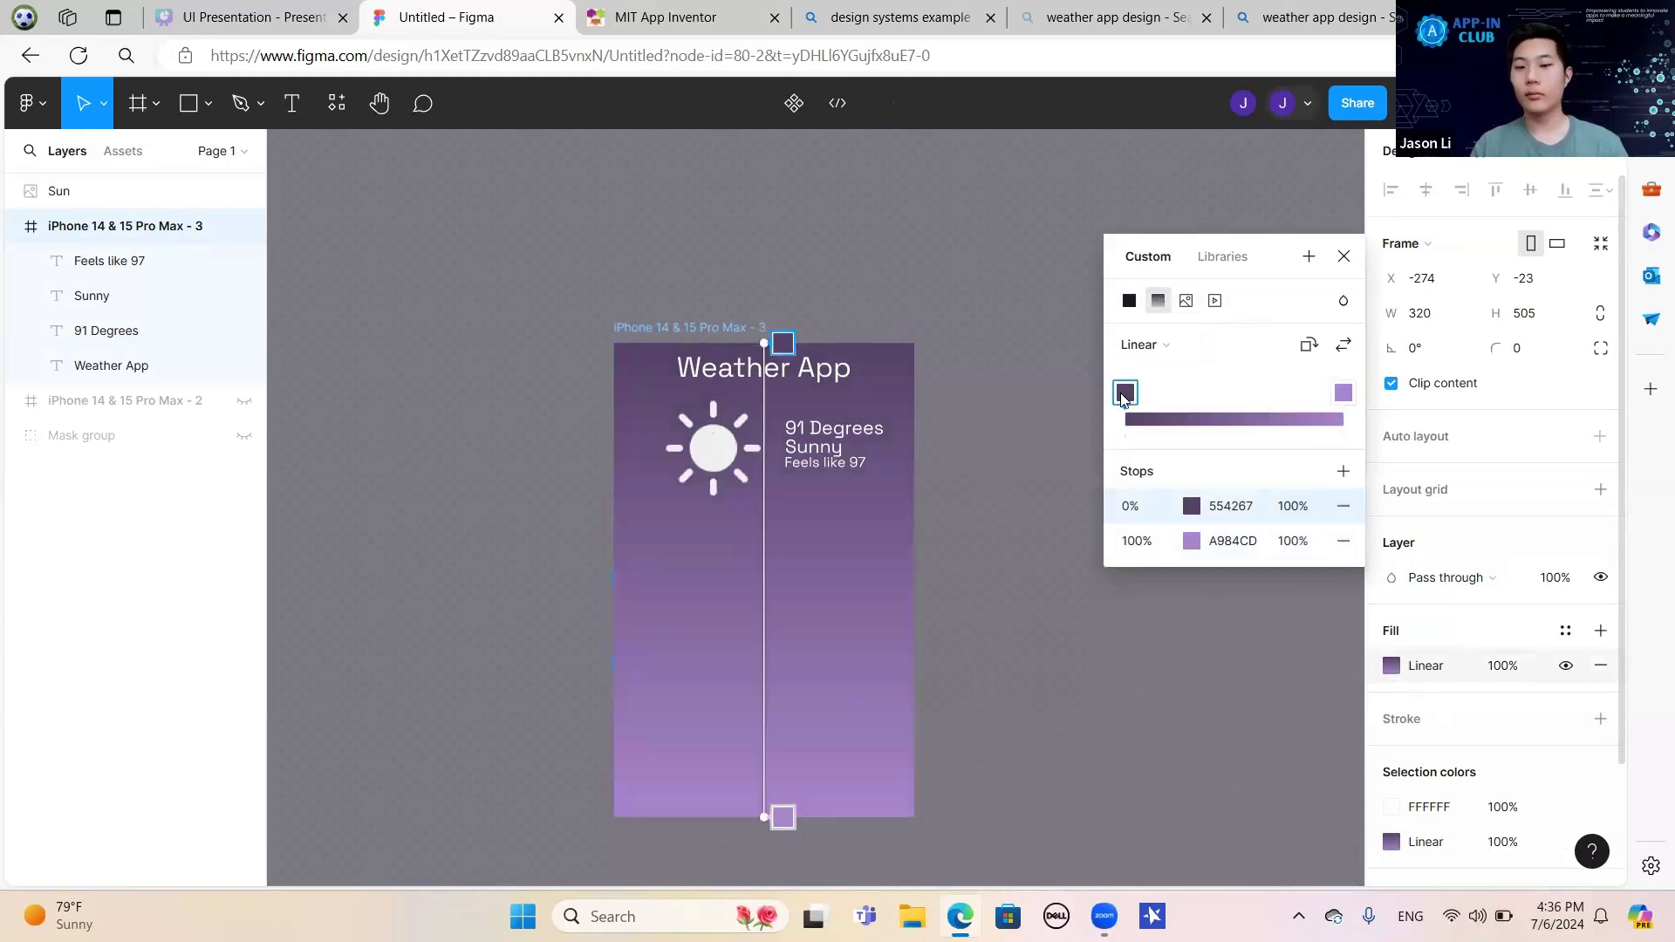
Set the gradient's 0% stop to the dark blue-purple 42385F.
click(1193, 507)
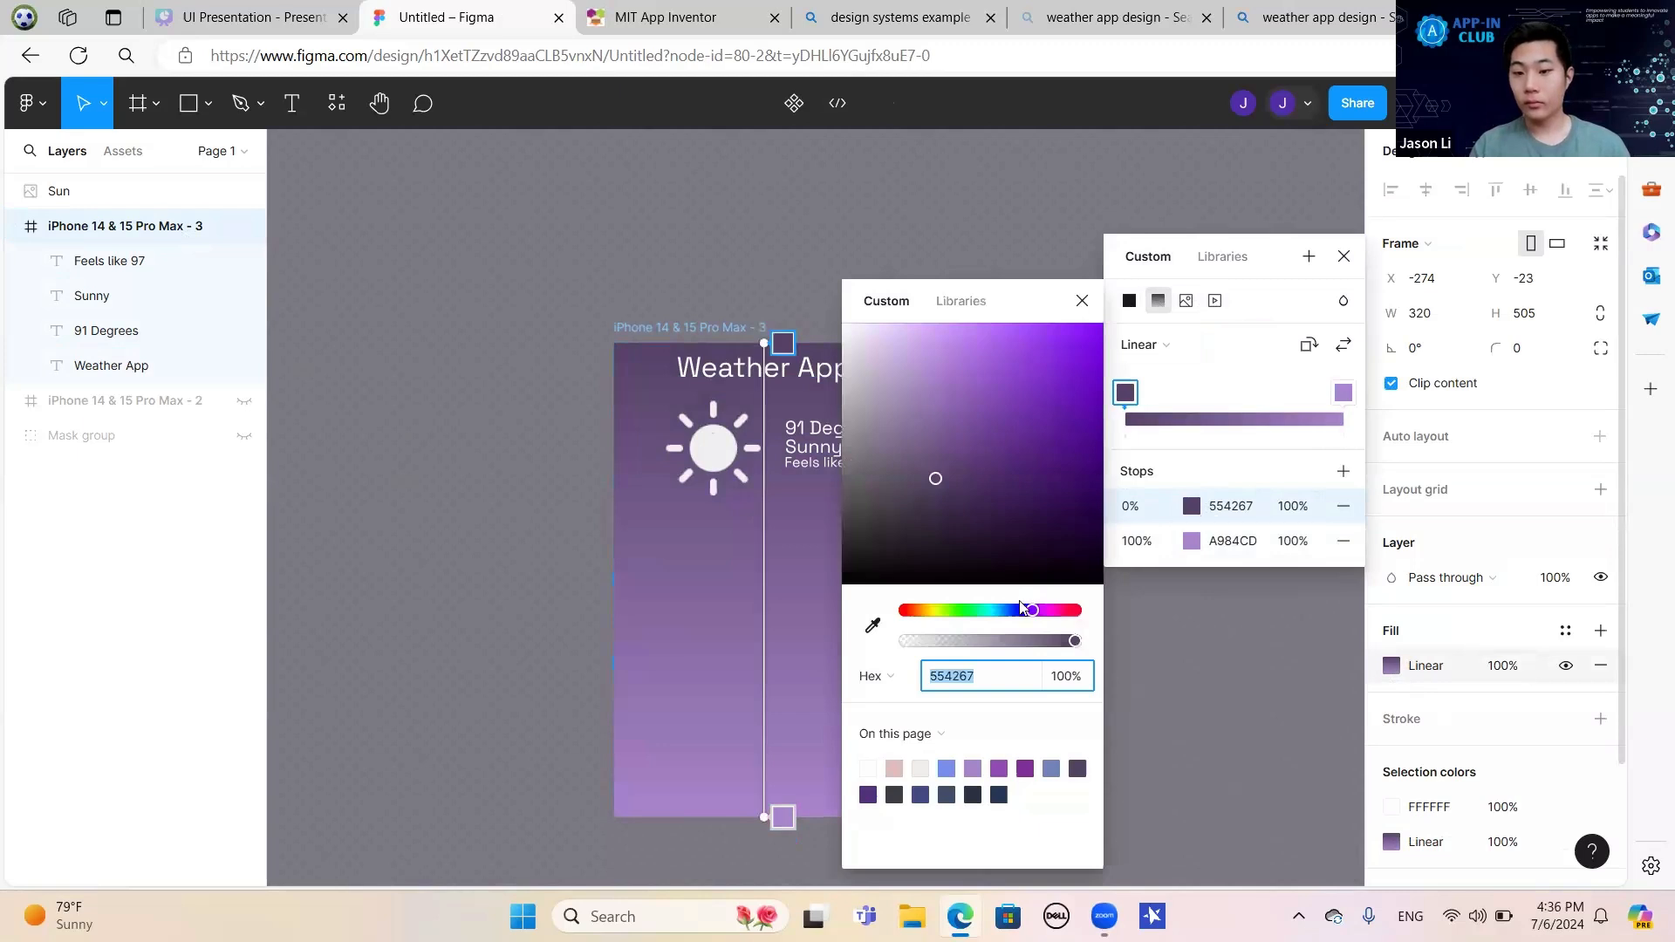
drag(1033, 611, 1026, 612)
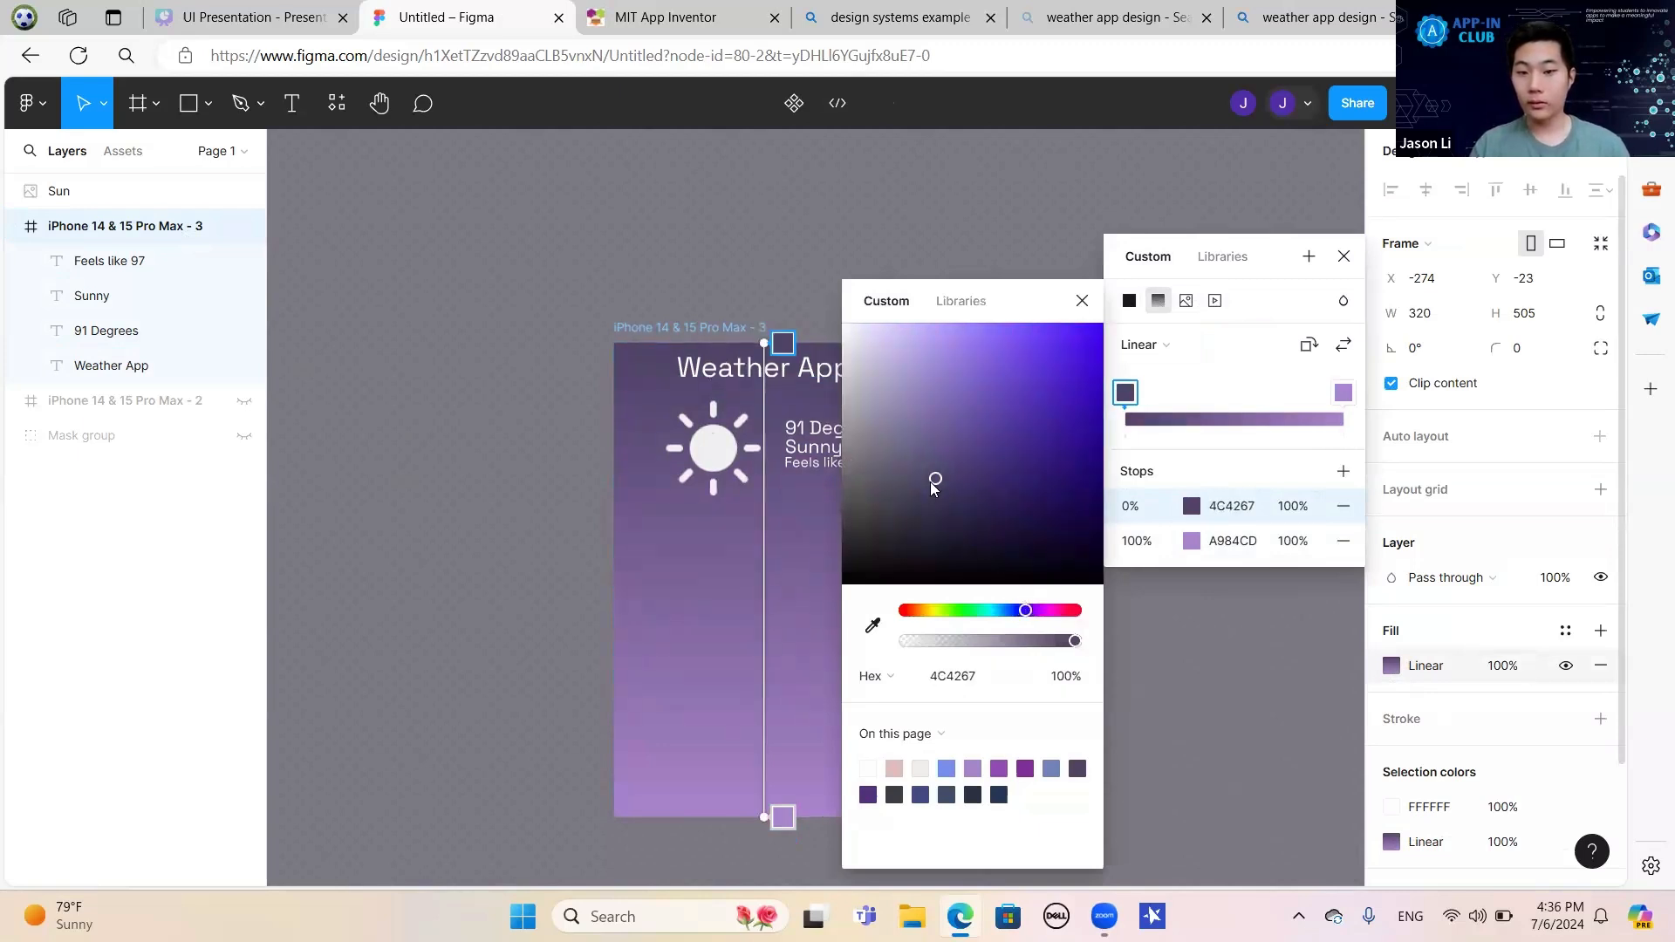
drag(931, 483, 948, 487)
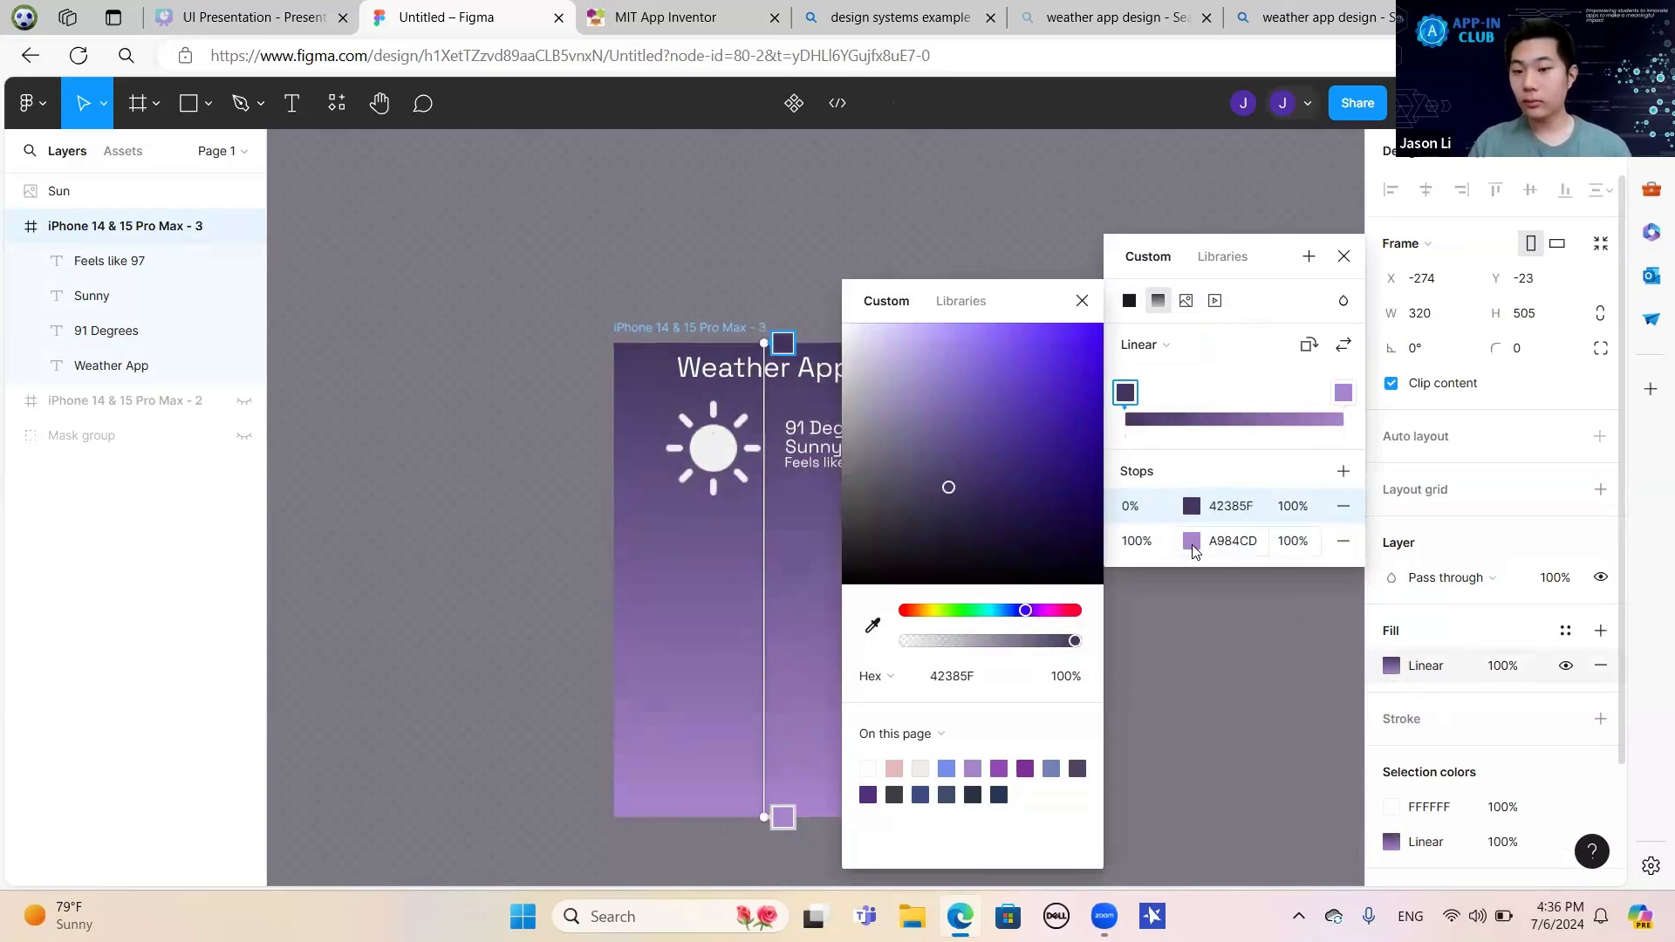
Set the gradient's 100% stop to the muted purple 6D4784 and close the color settings.
click(1192, 543)
drag(1032, 614, 1038, 620)
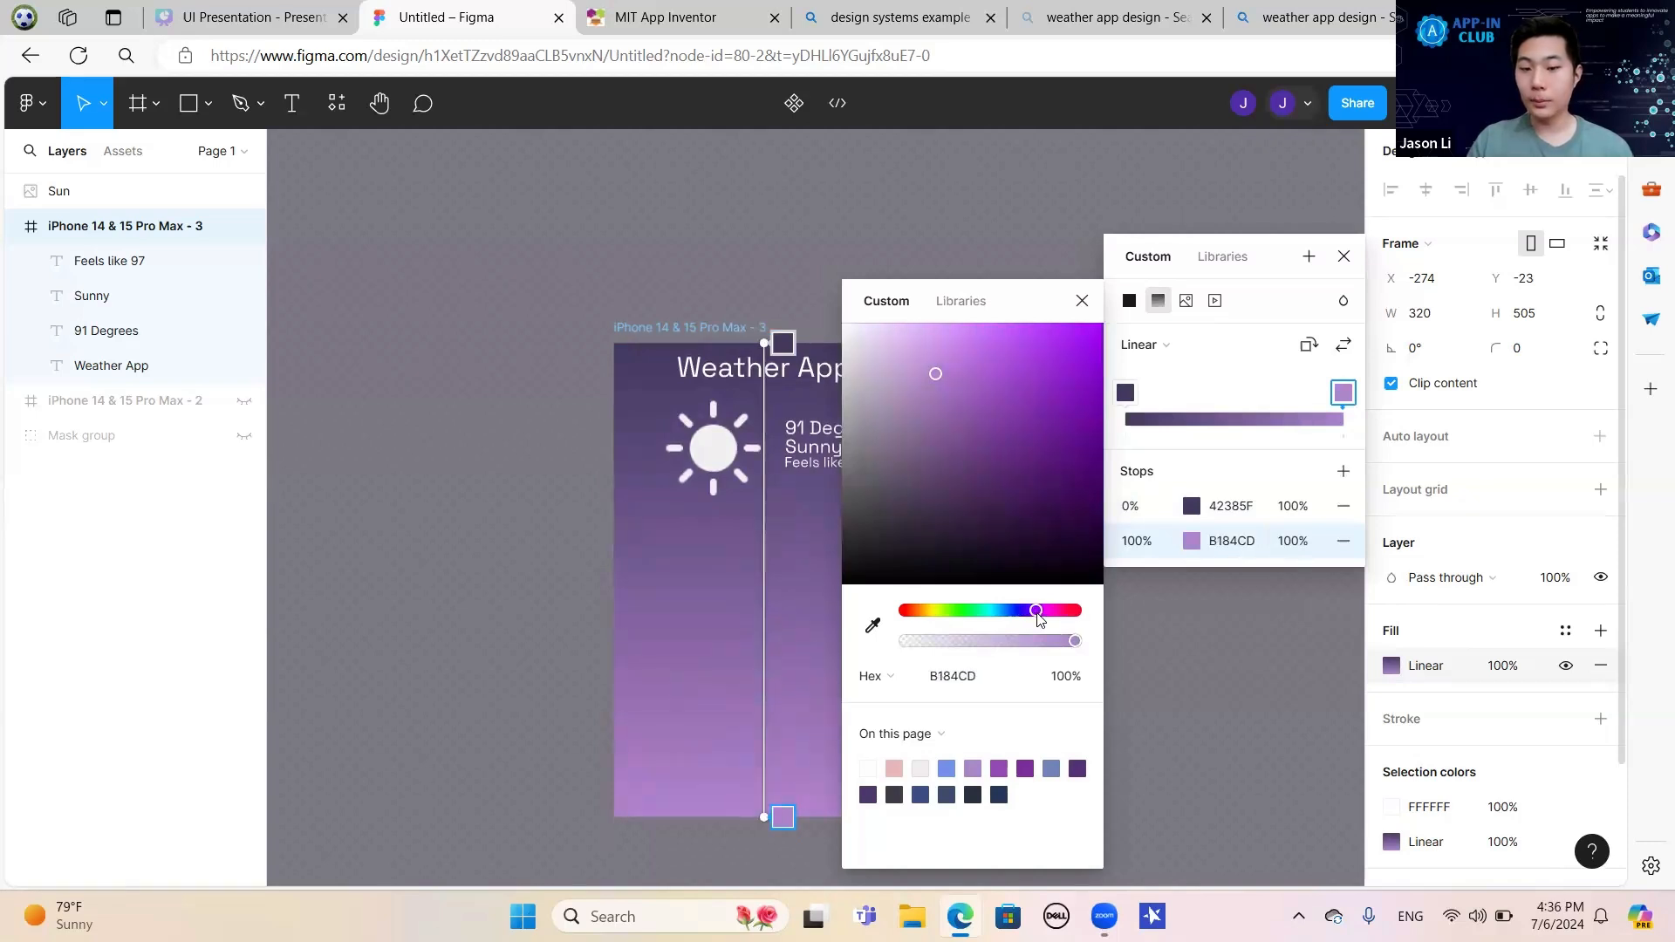
drag(956, 410, 963, 455)
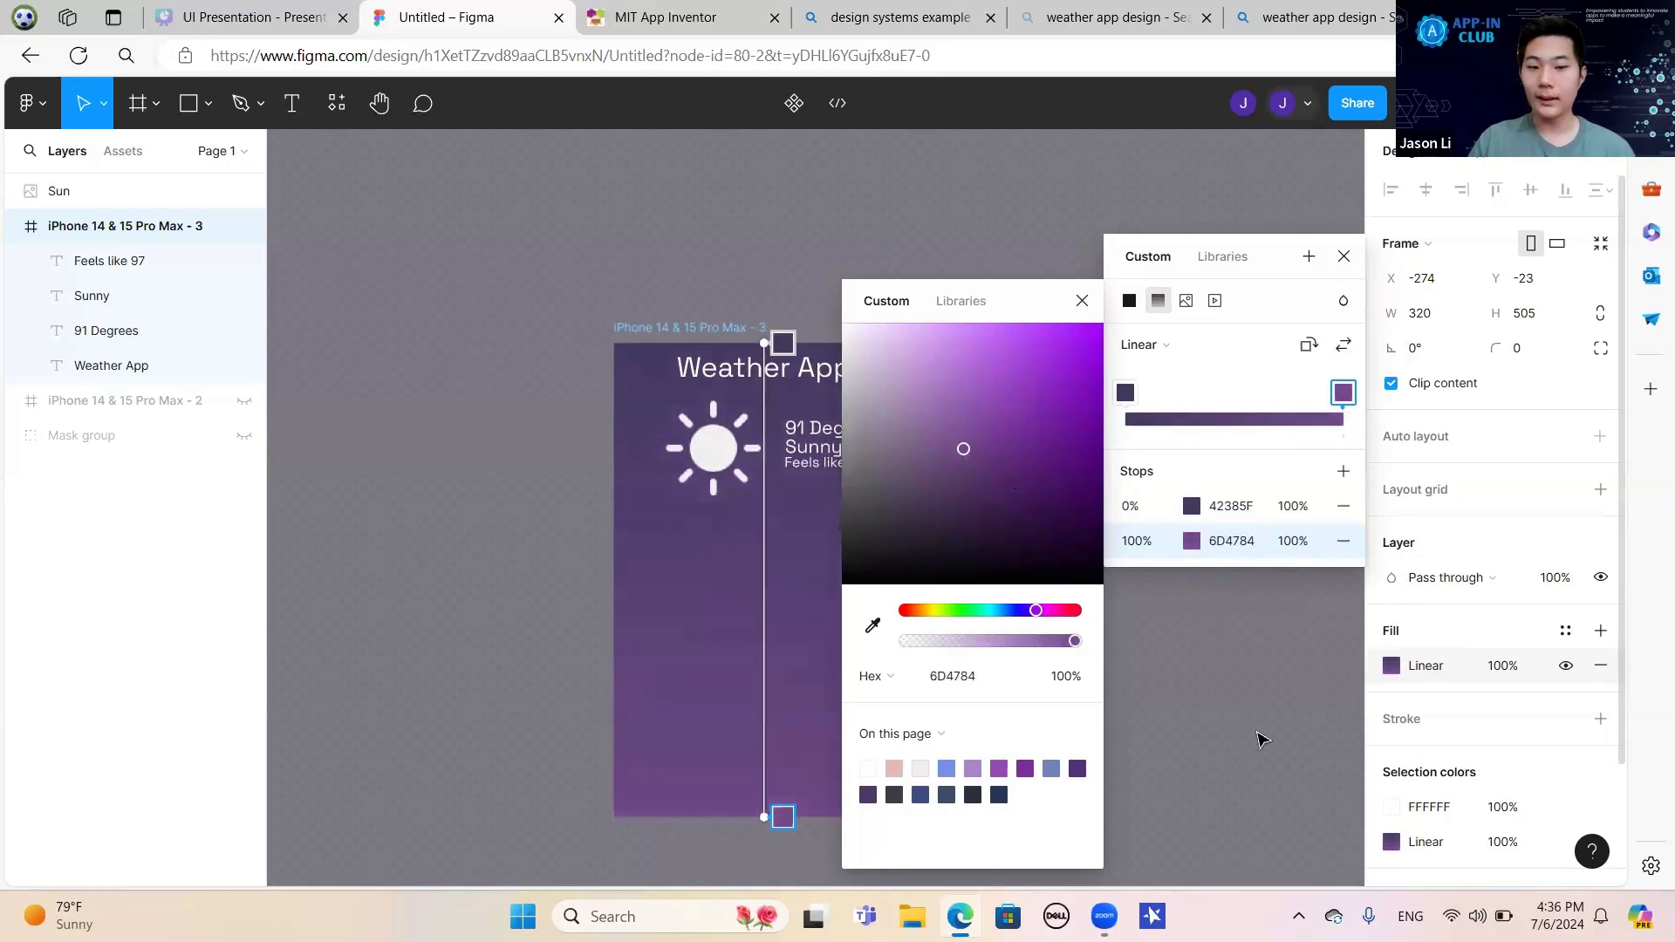
scroll(1253, 729, down, 4)
scroll(1246, 716, up, 3)
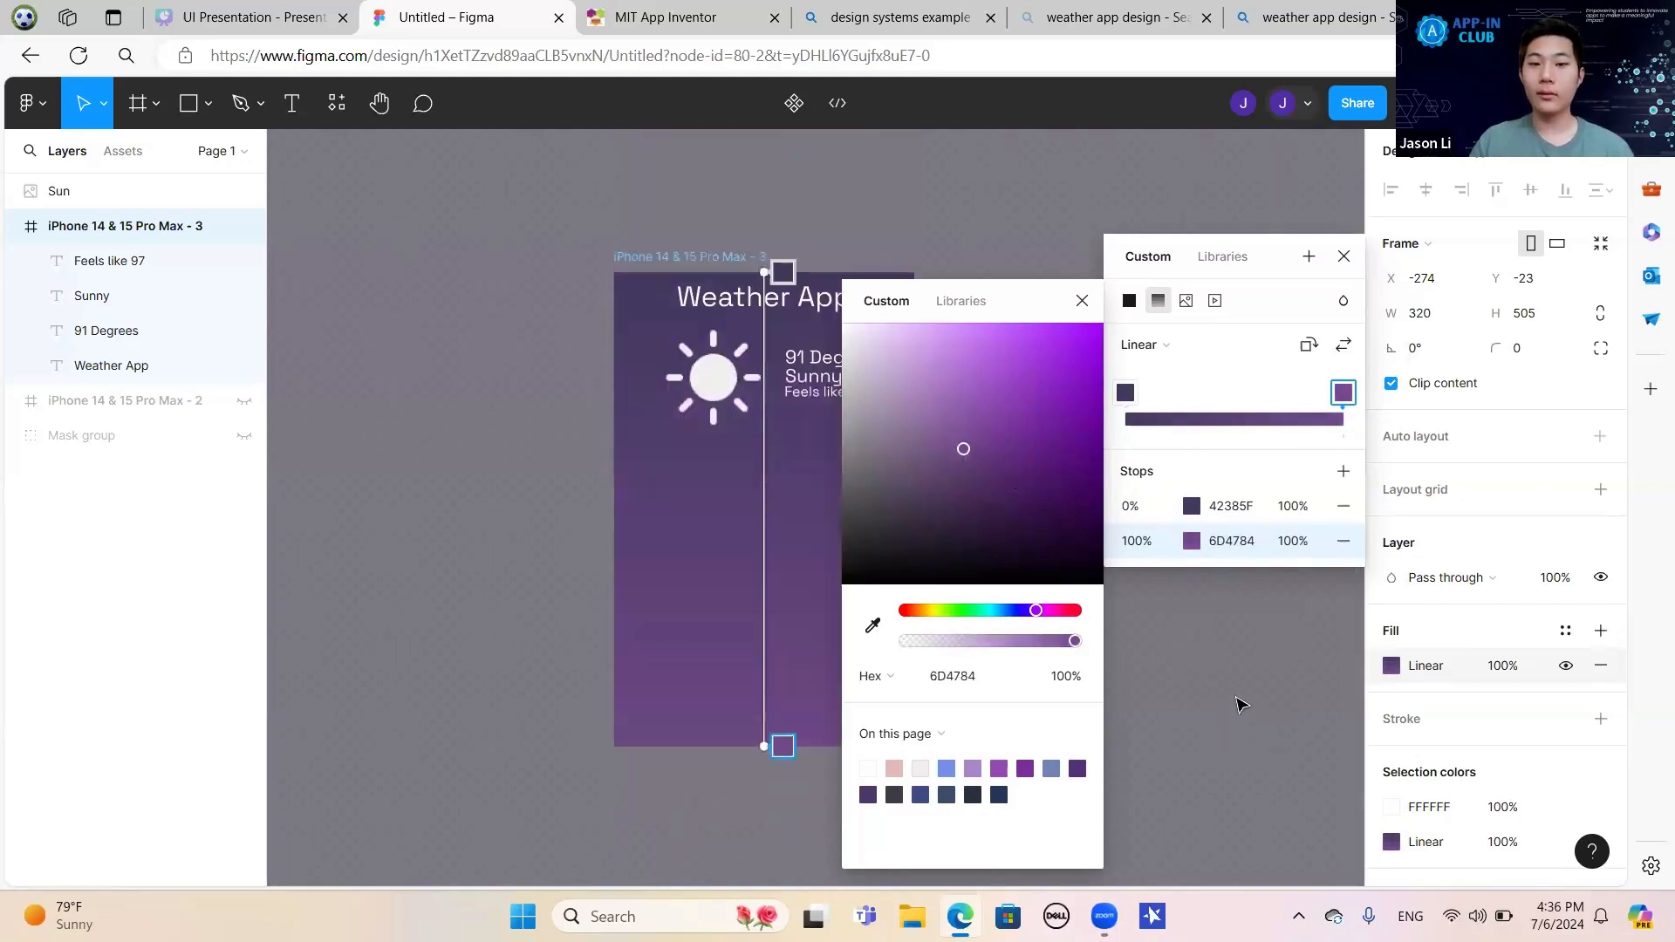
click(1082, 302)
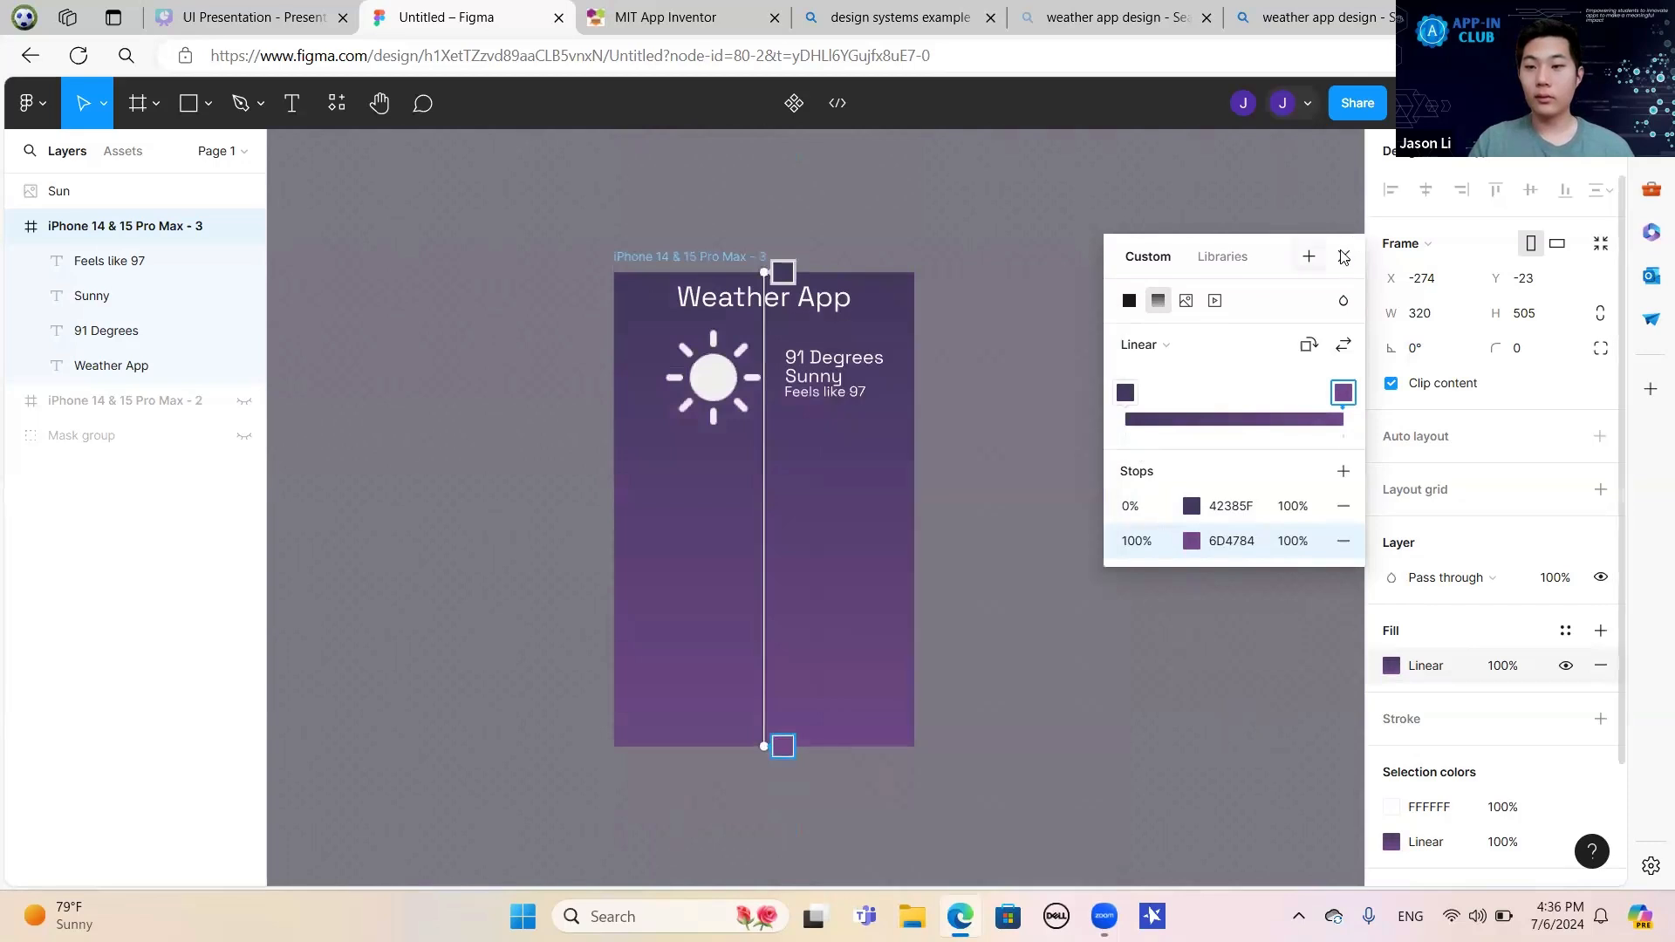
click(1342, 258)
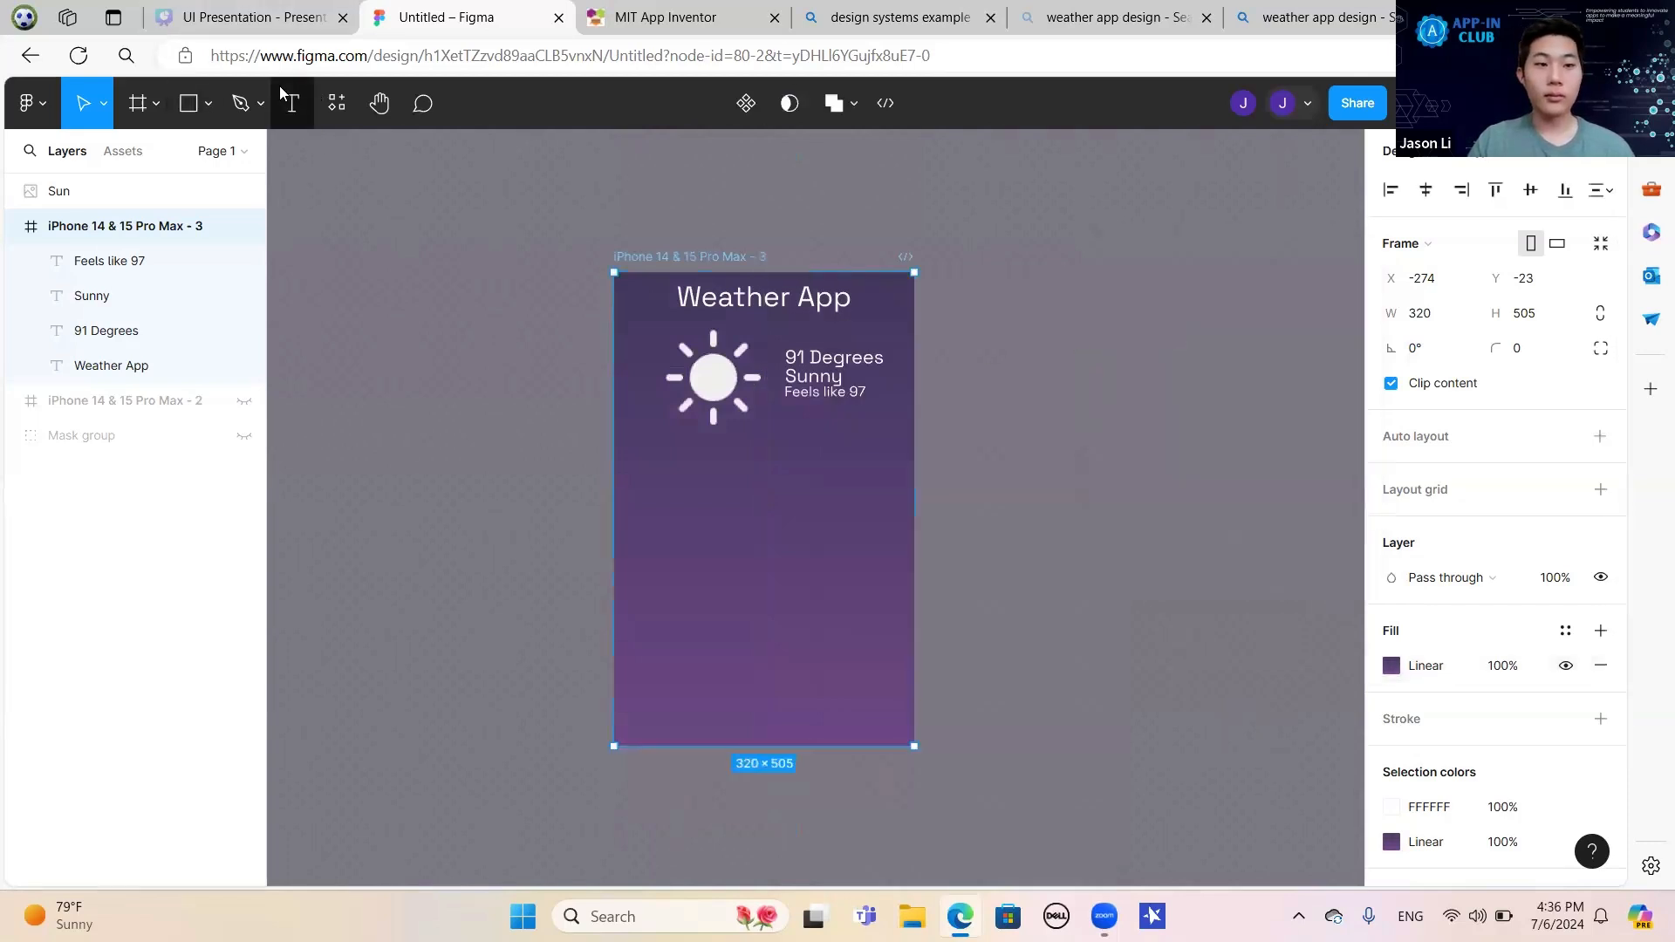
click(337, 103)
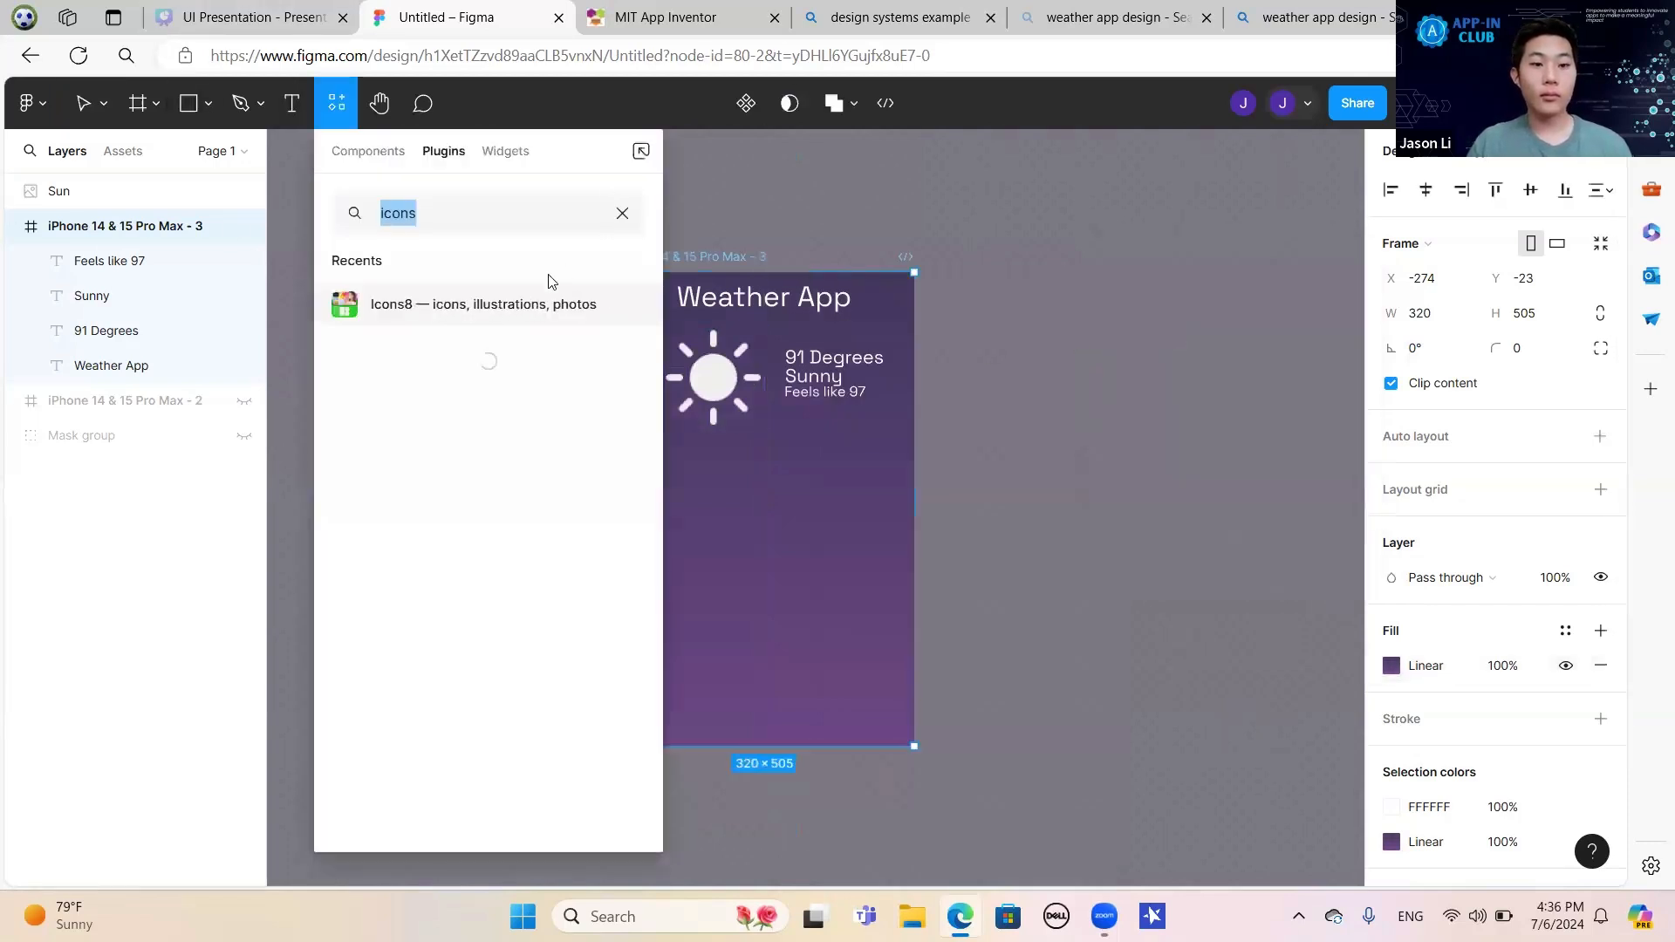
mouse_move(602, 314)
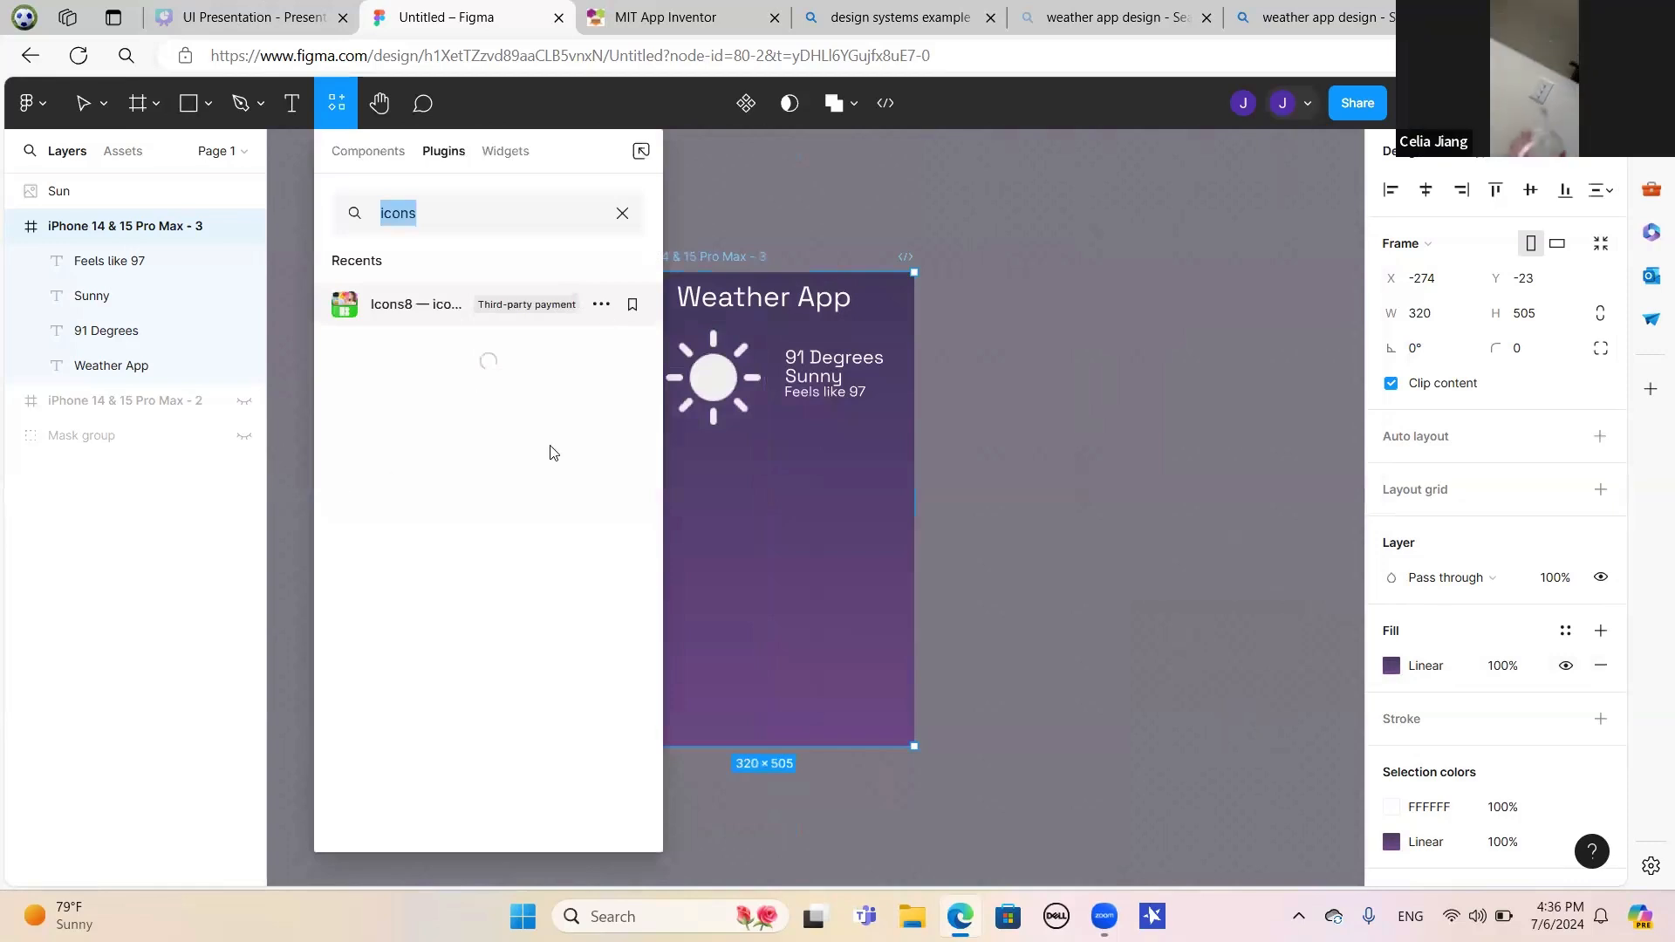
click(1187, 407)
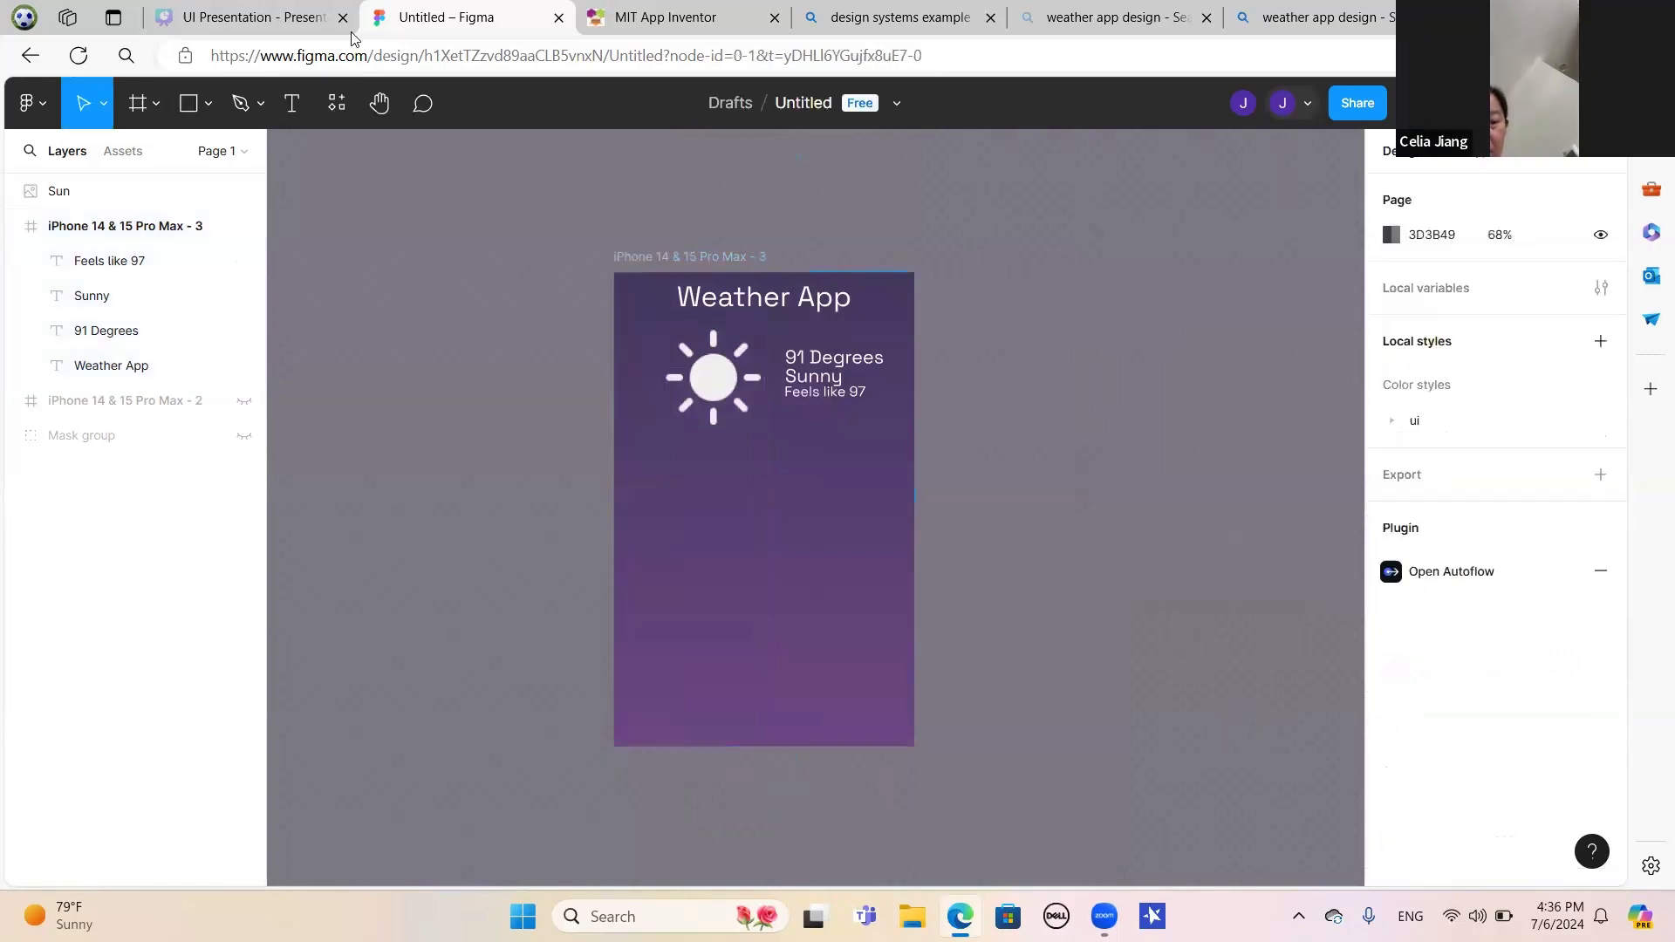
Draw a rectangle about 267 × 280 in the frame below the sun icon and weather texts.
click(137, 103)
click(209, 104)
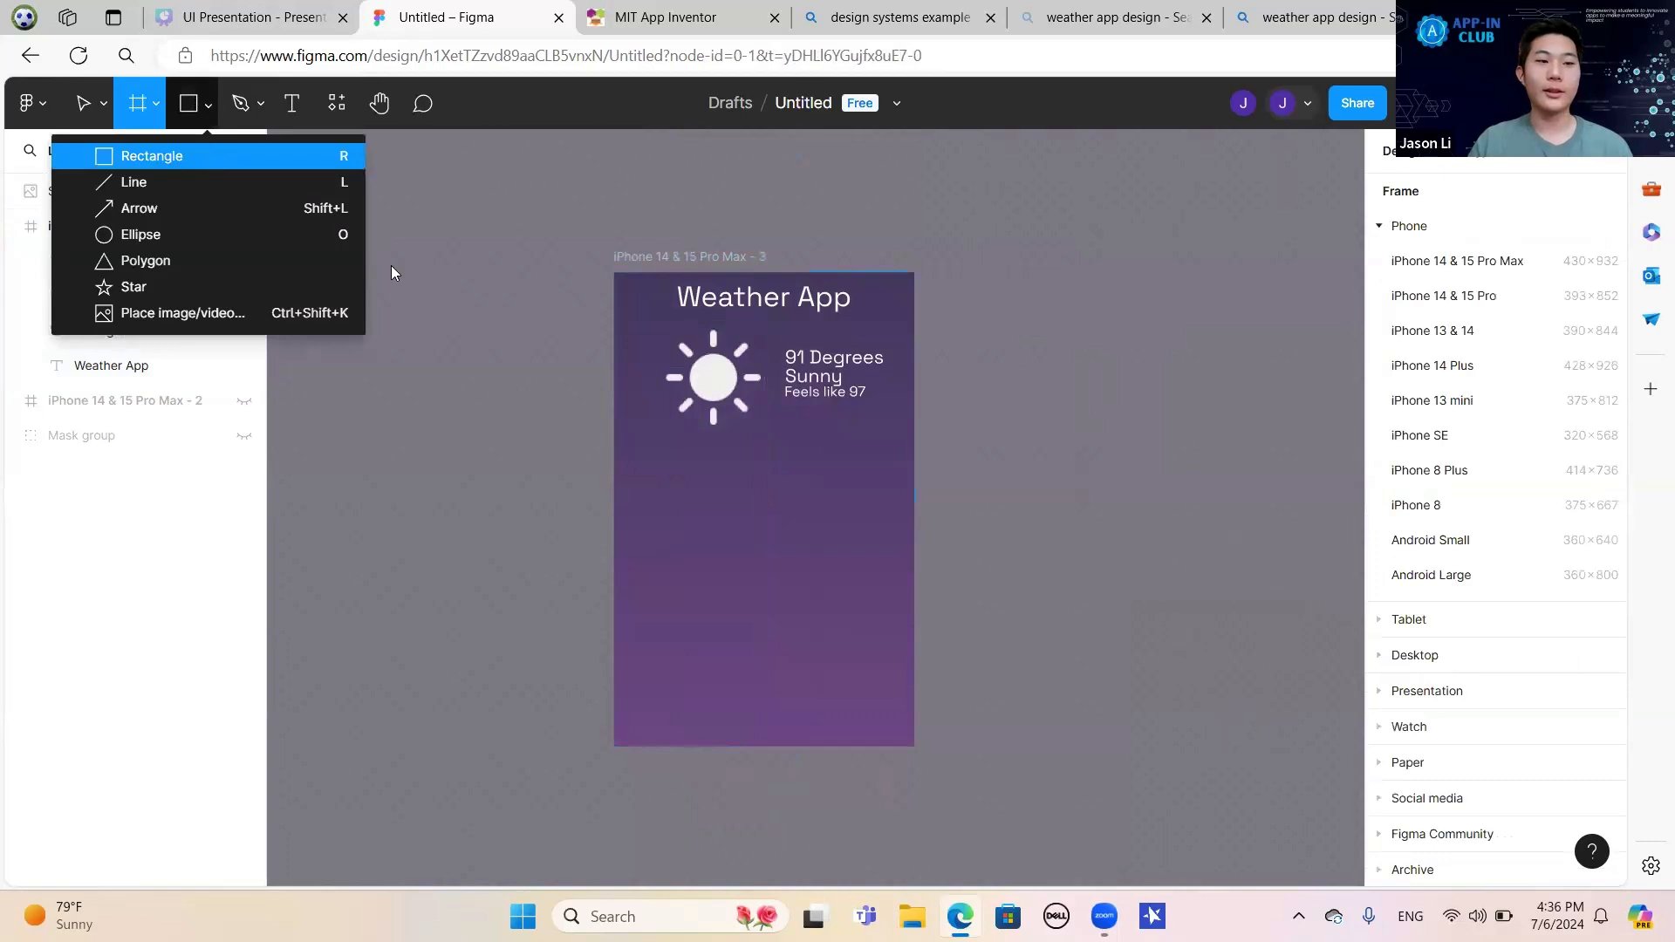
key(r)
drag(634, 443, 884, 704)
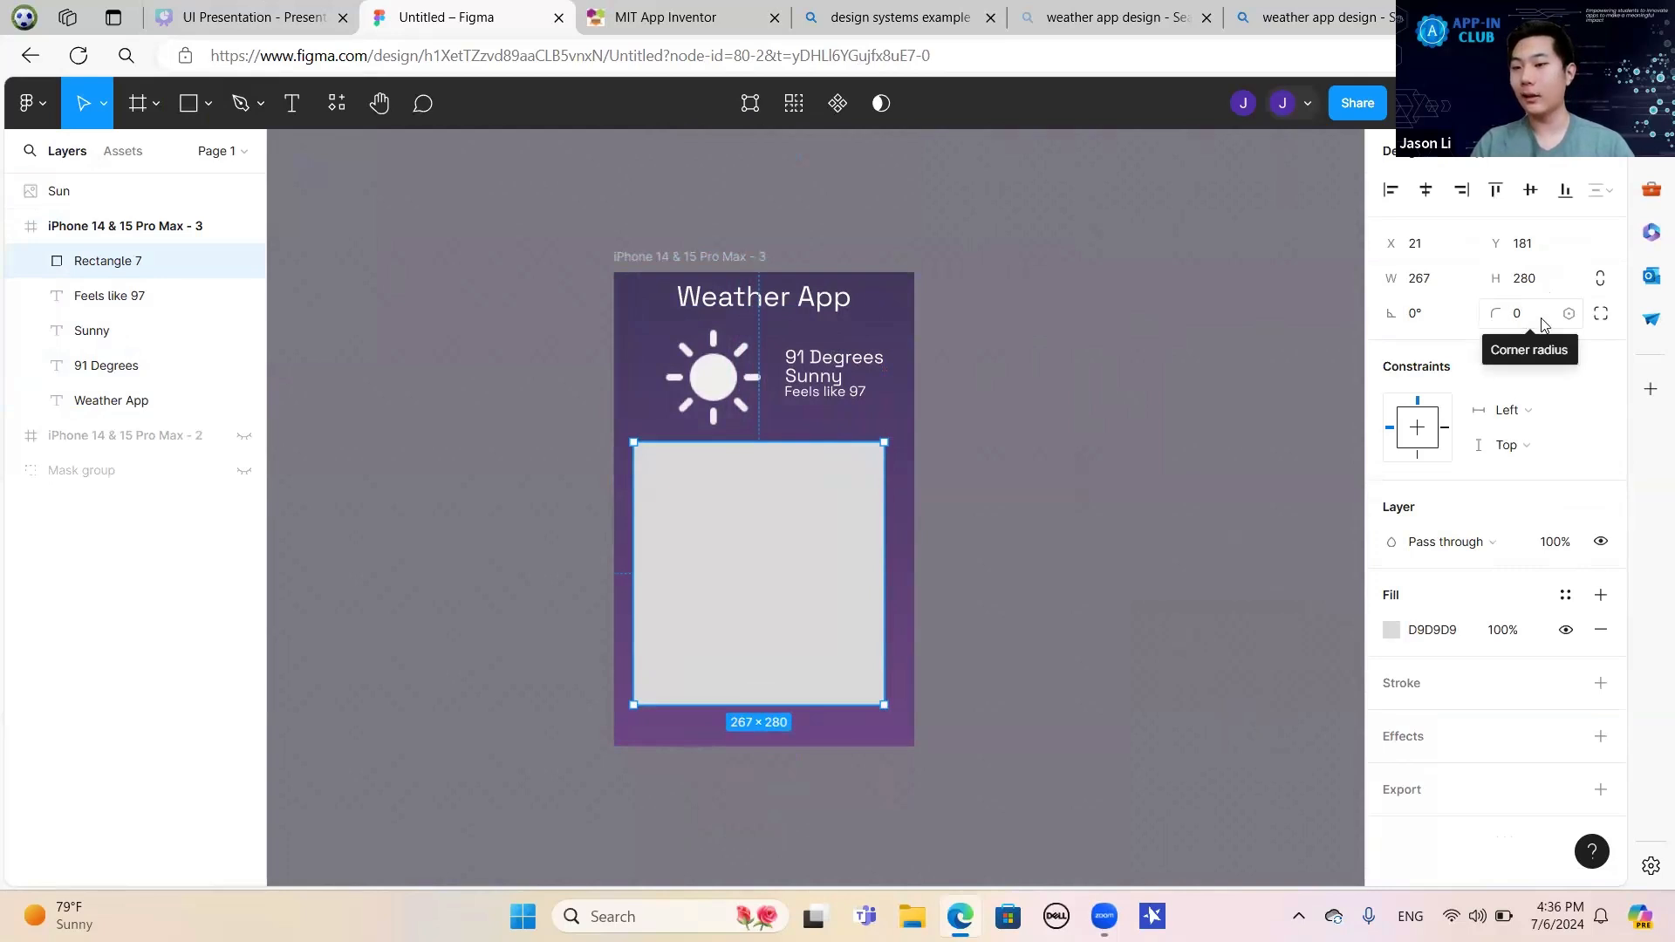
Set the rectangle's corner radius to 10 and deselect it.
click(1541, 321)
text(1)
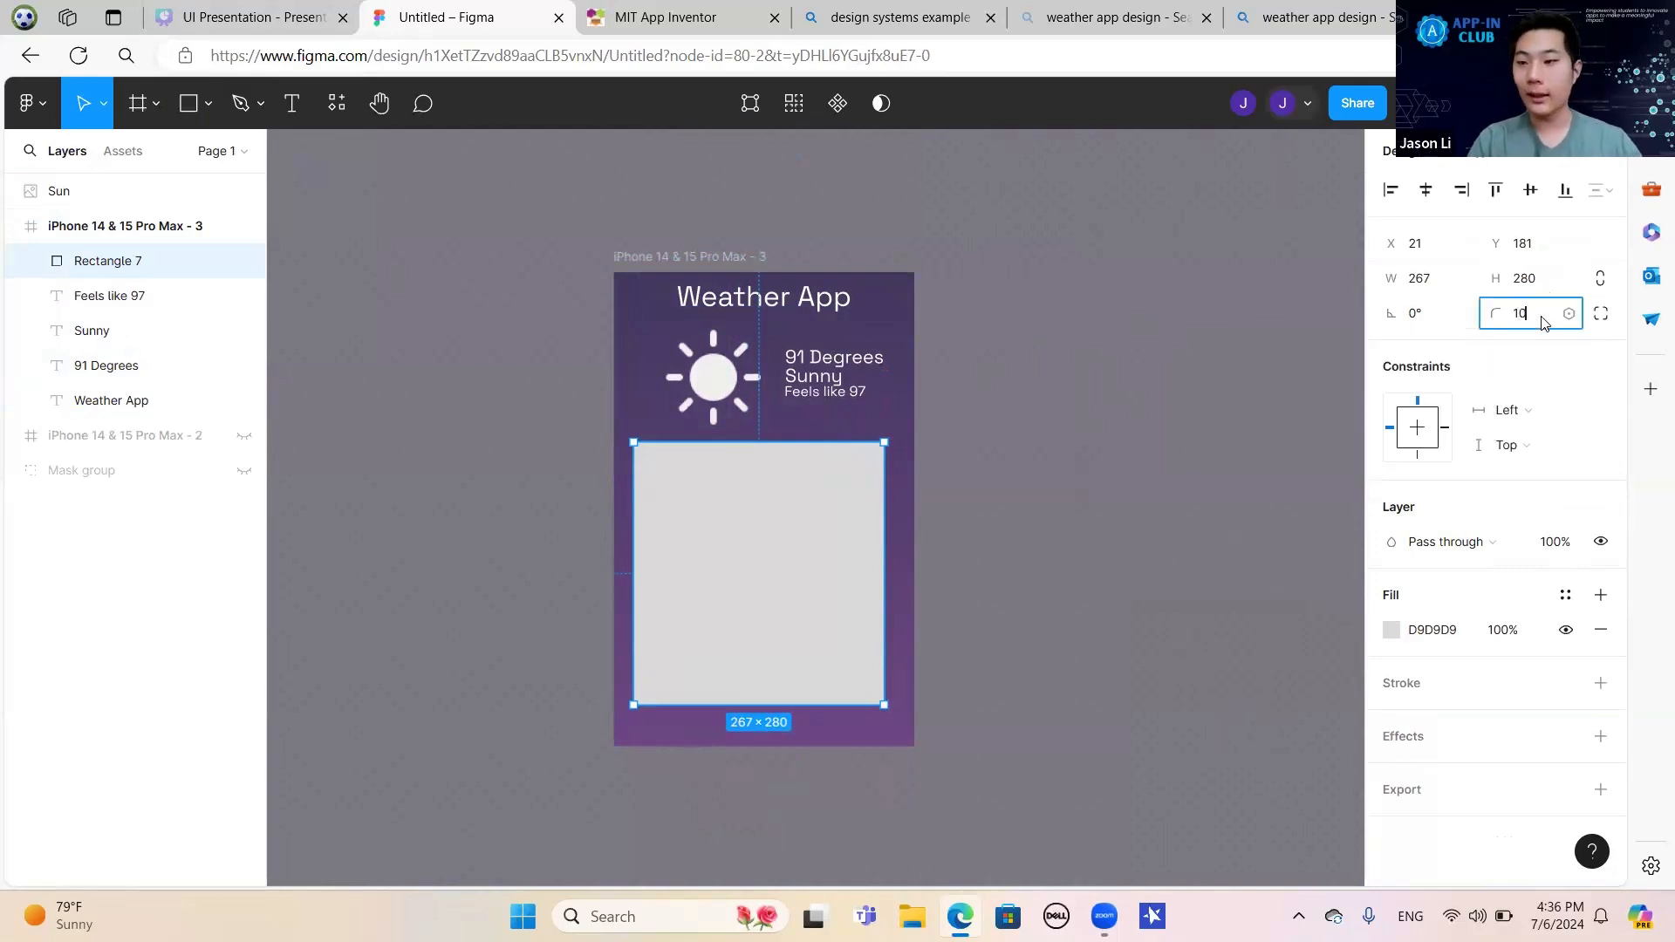
key(Return)
click(1043, 381)
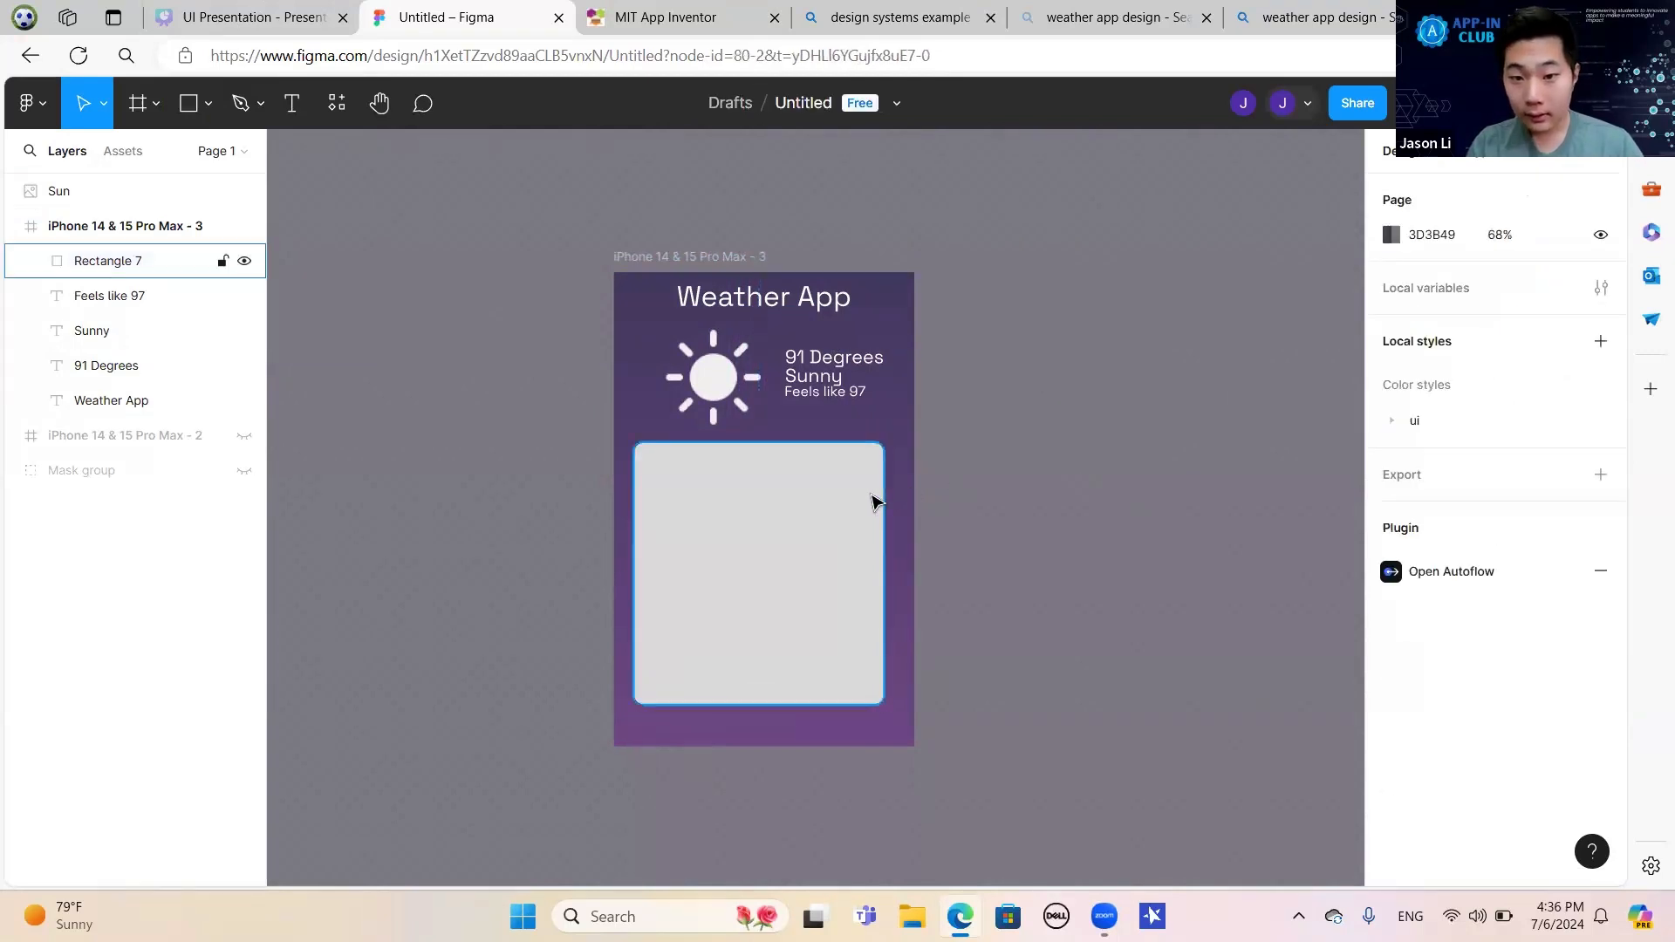
Resize the rounded rectangle panel below the weather texts to about 281 × 300.
click(875, 502)
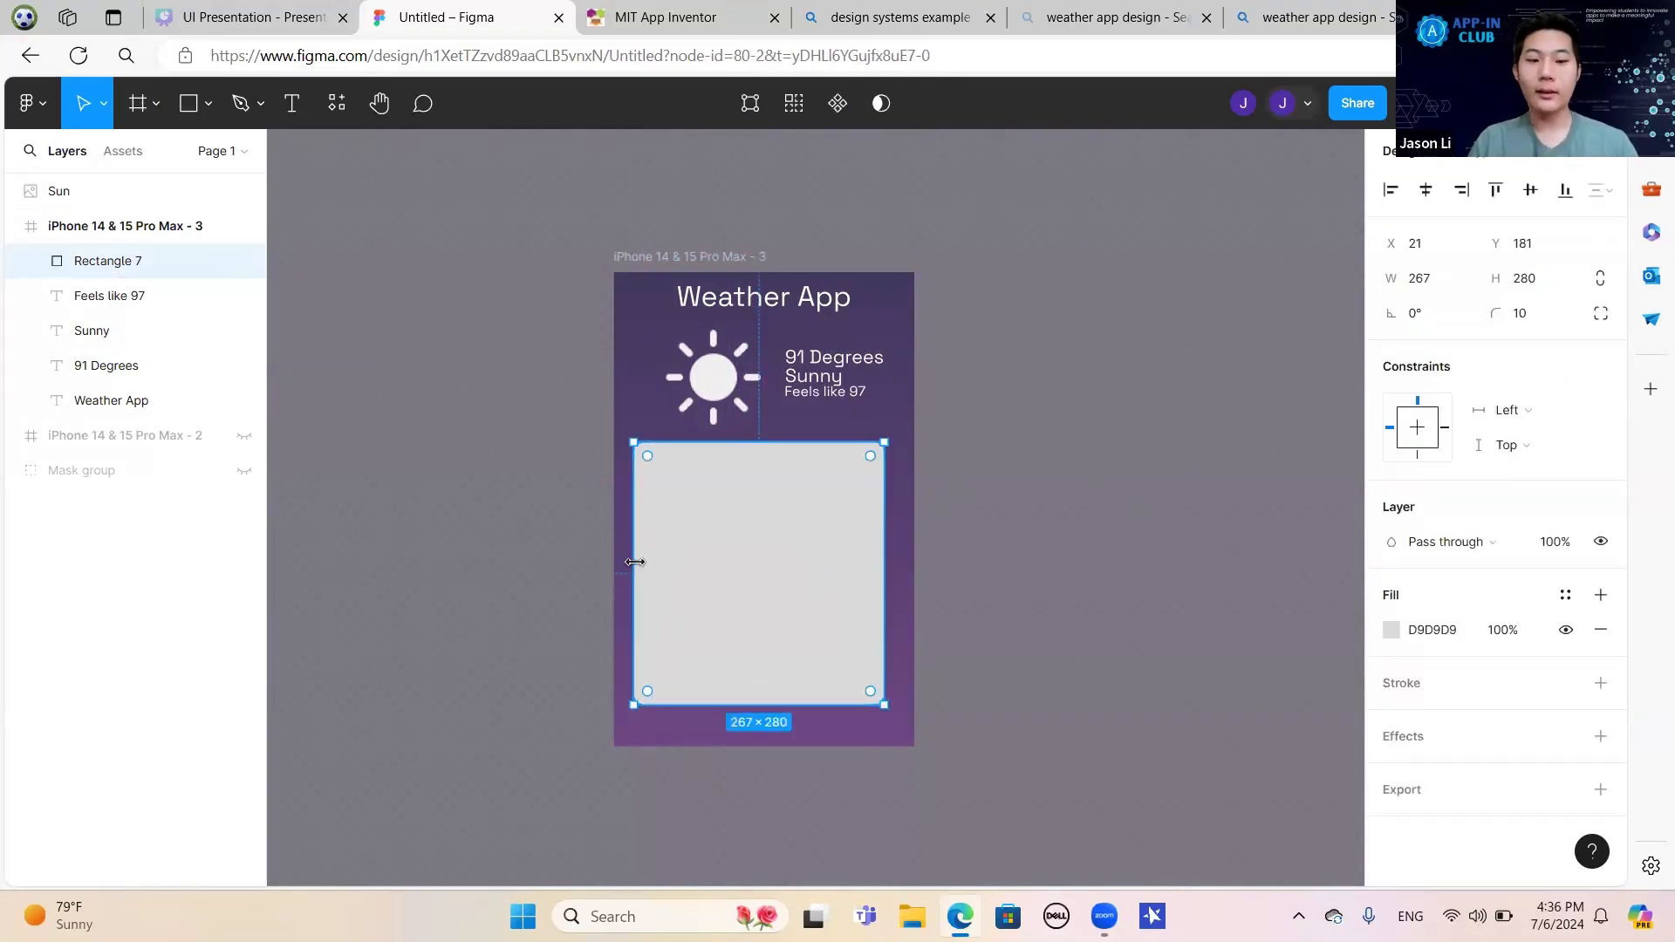
drag(635, 562, 635, 563)
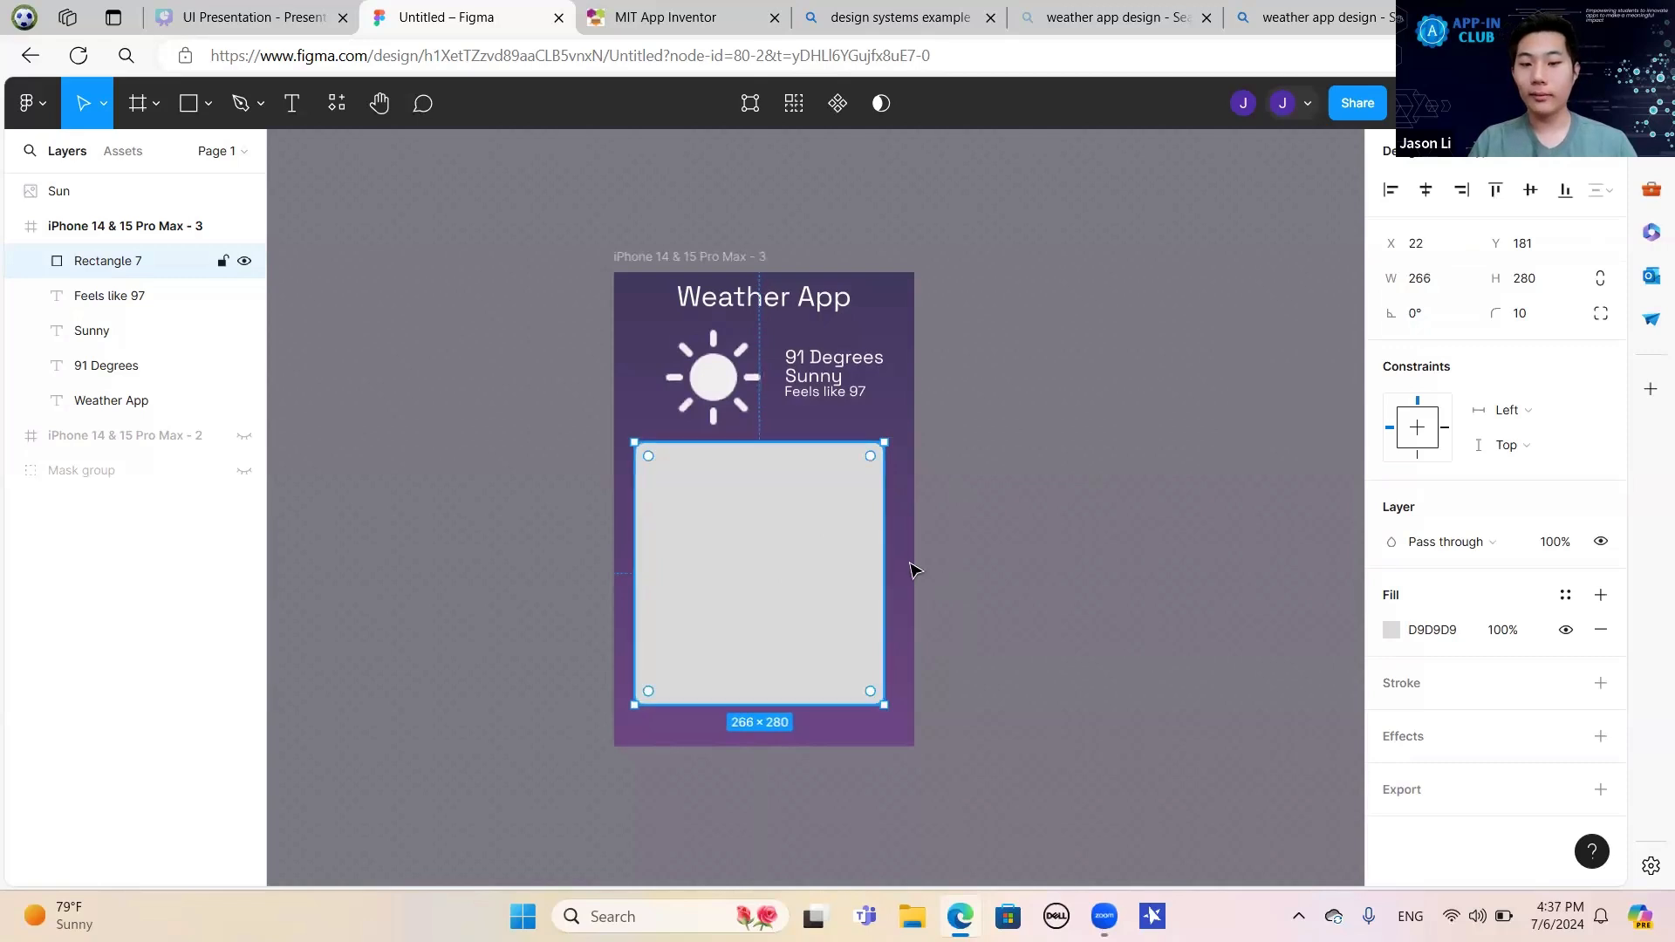
drag(883, 548, 899, 557)
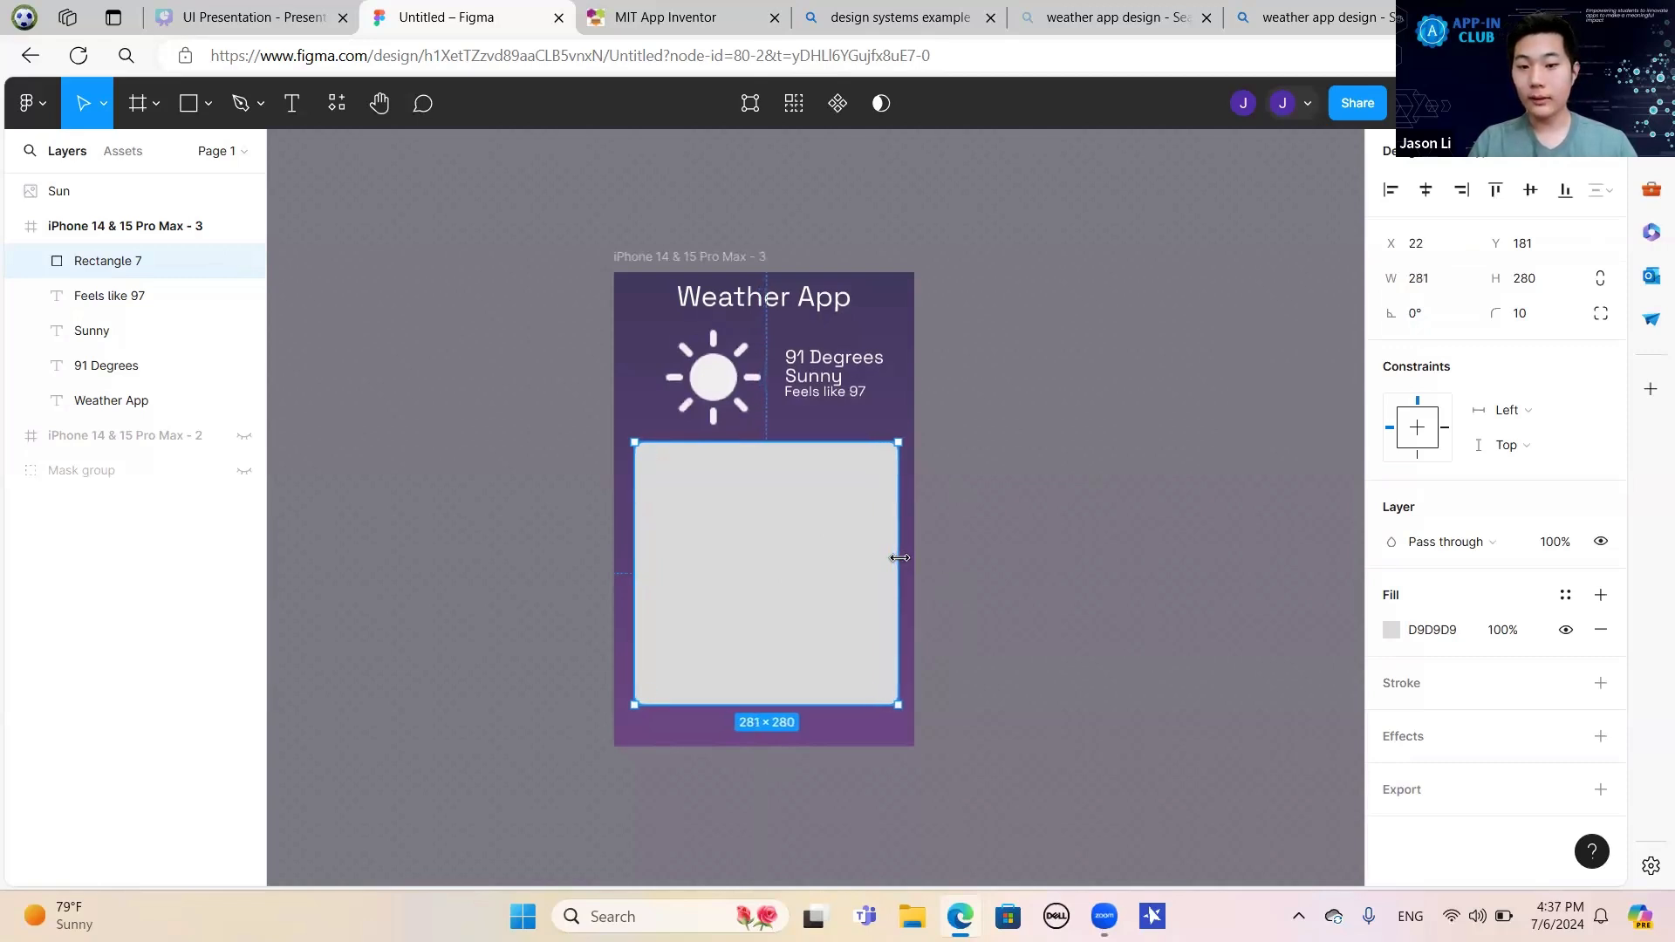
drag(760, 704, 761, 723)
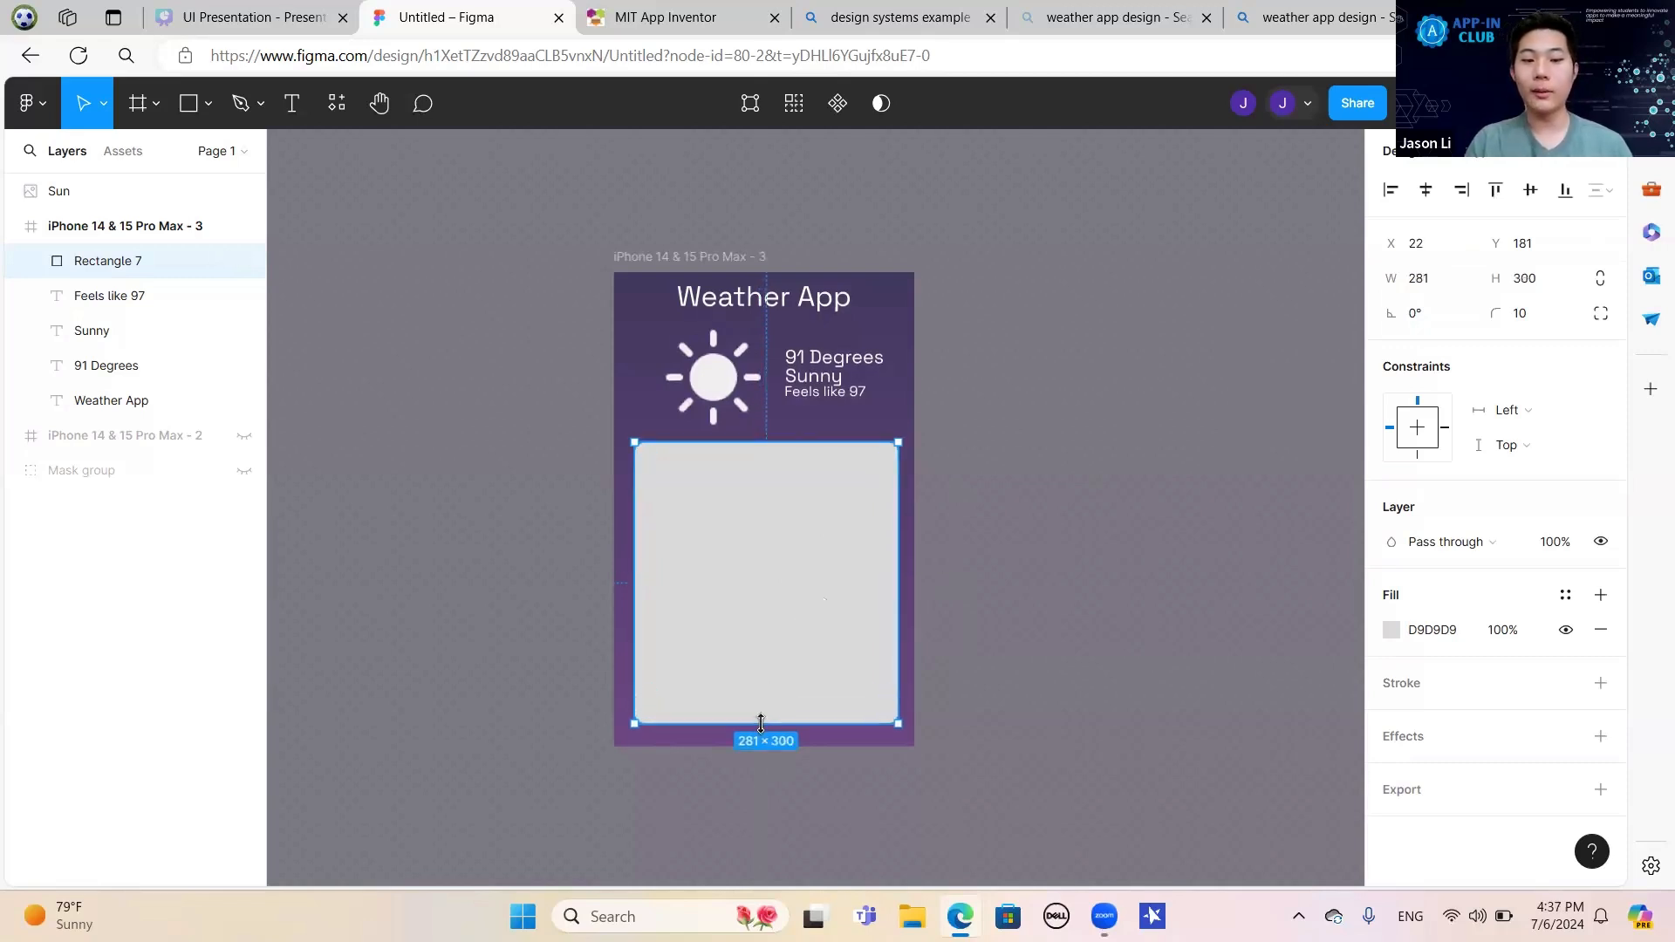
Give the panel a linear gradient fill and set its 0% stop to the purple 71378C.
click(1391, 629)
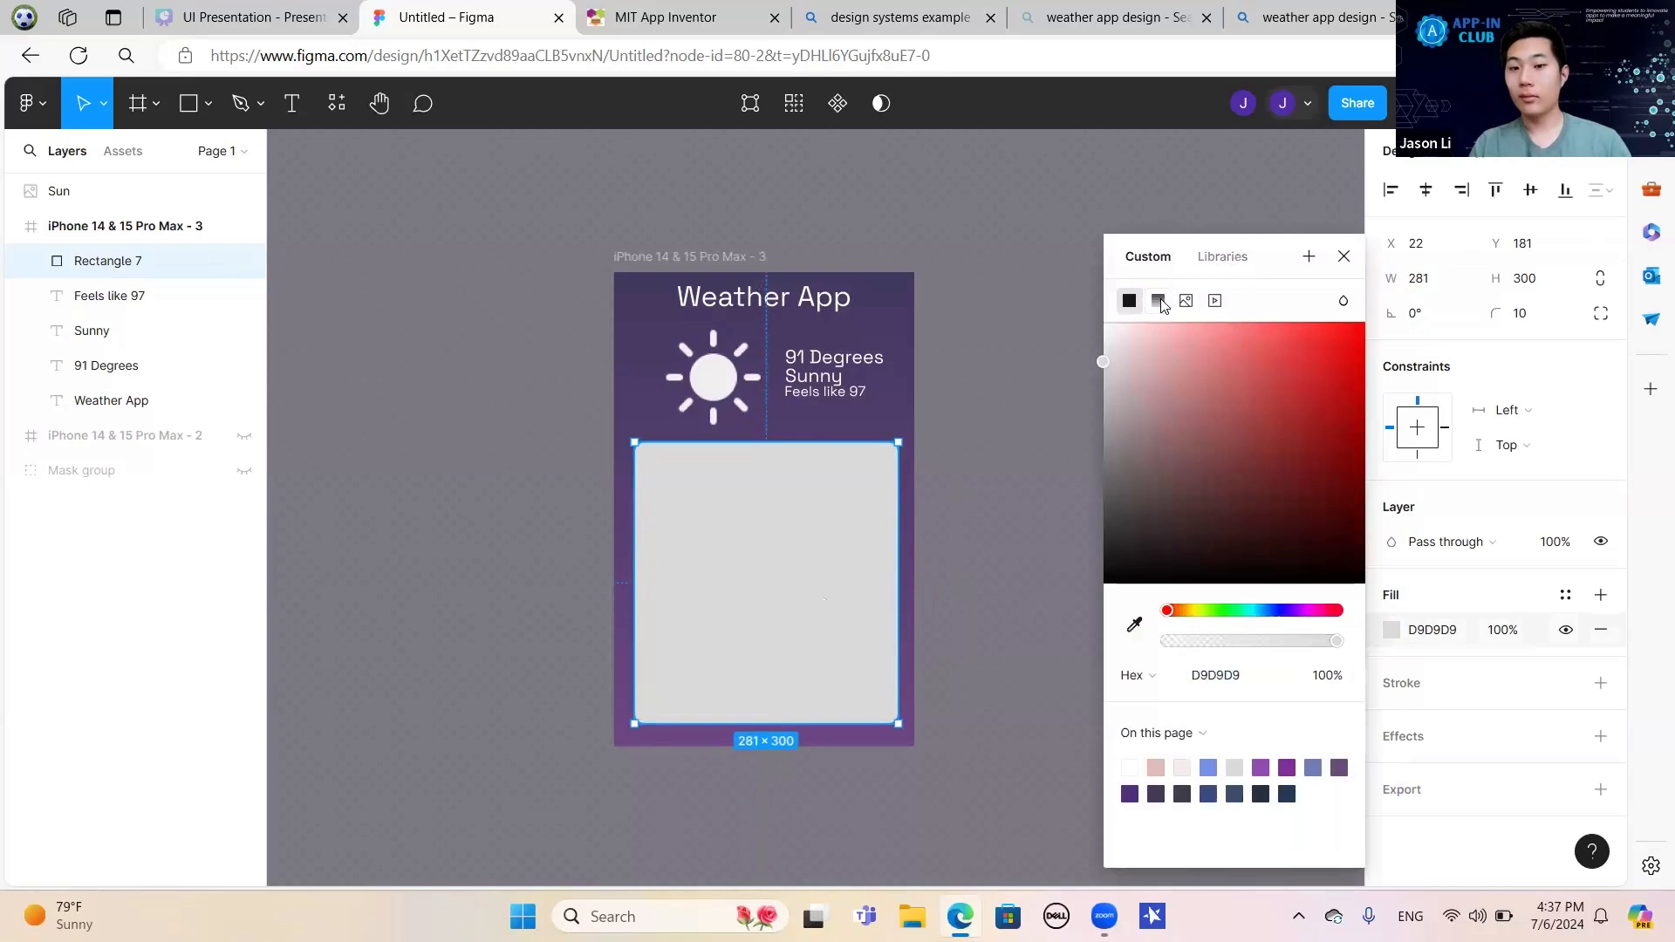
click(1167, 307)
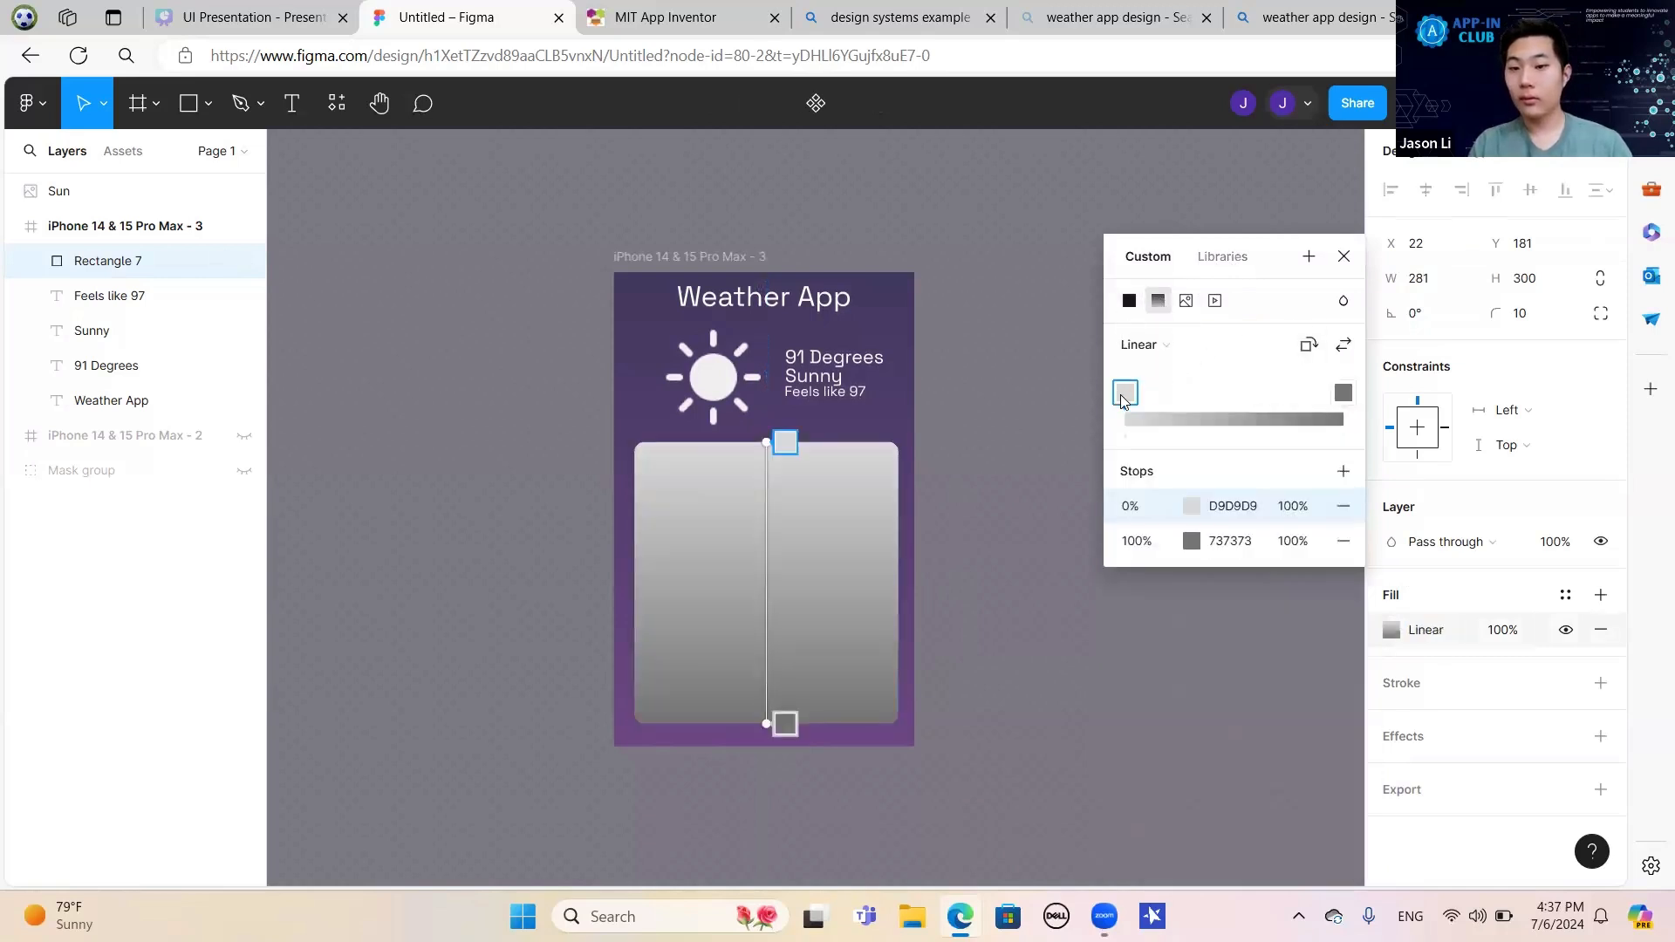
click(1190, 507)
click(965, 498)
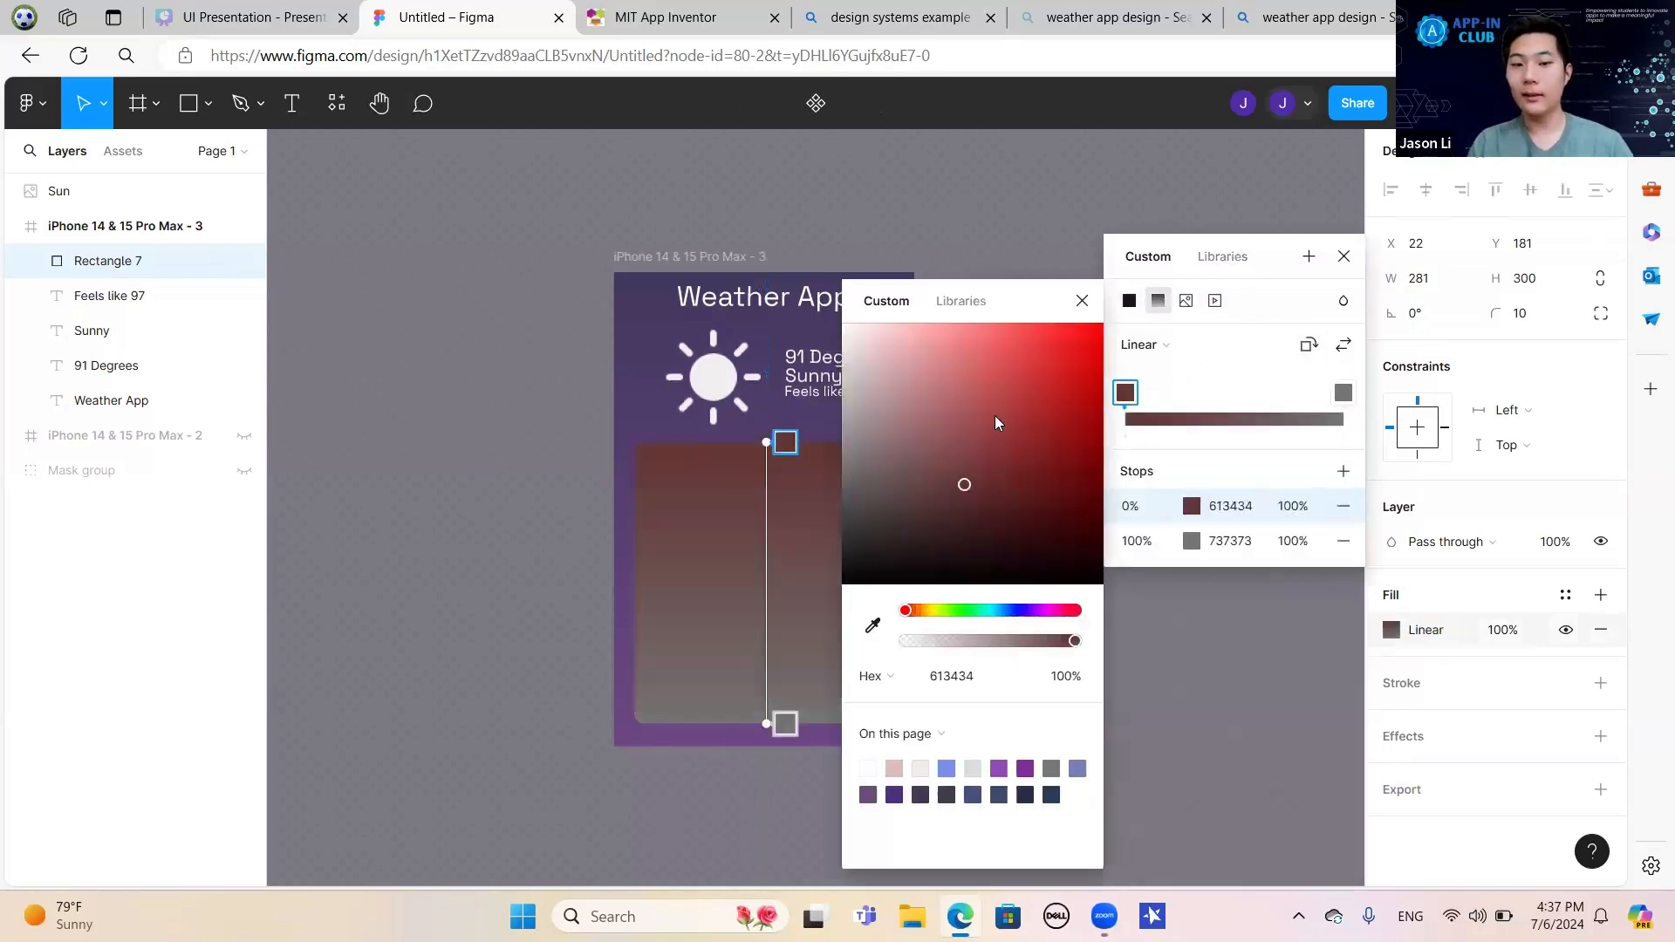
click(997, 414)
click(1018, 609)
drag(1029, 611, 1037, 611)
drag(975, 405, 1000, 449)
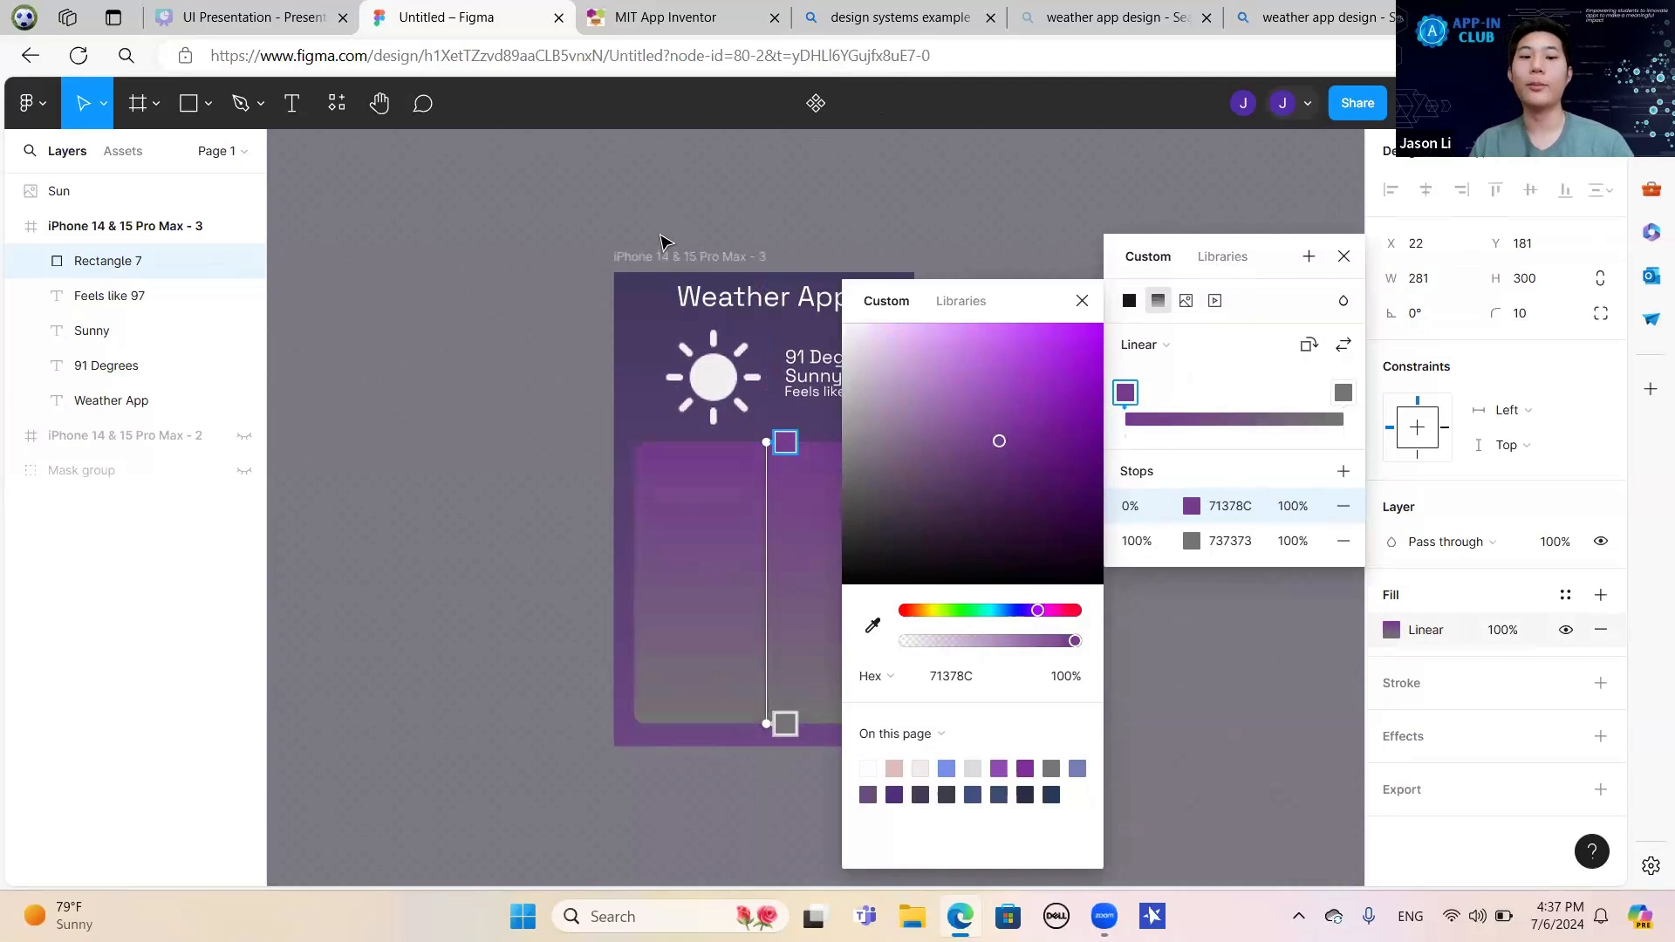
Set the panel gradient's 100% stop to the dark blue-purple 4D3B80.
click(1343, 393)
click(1027, 610)
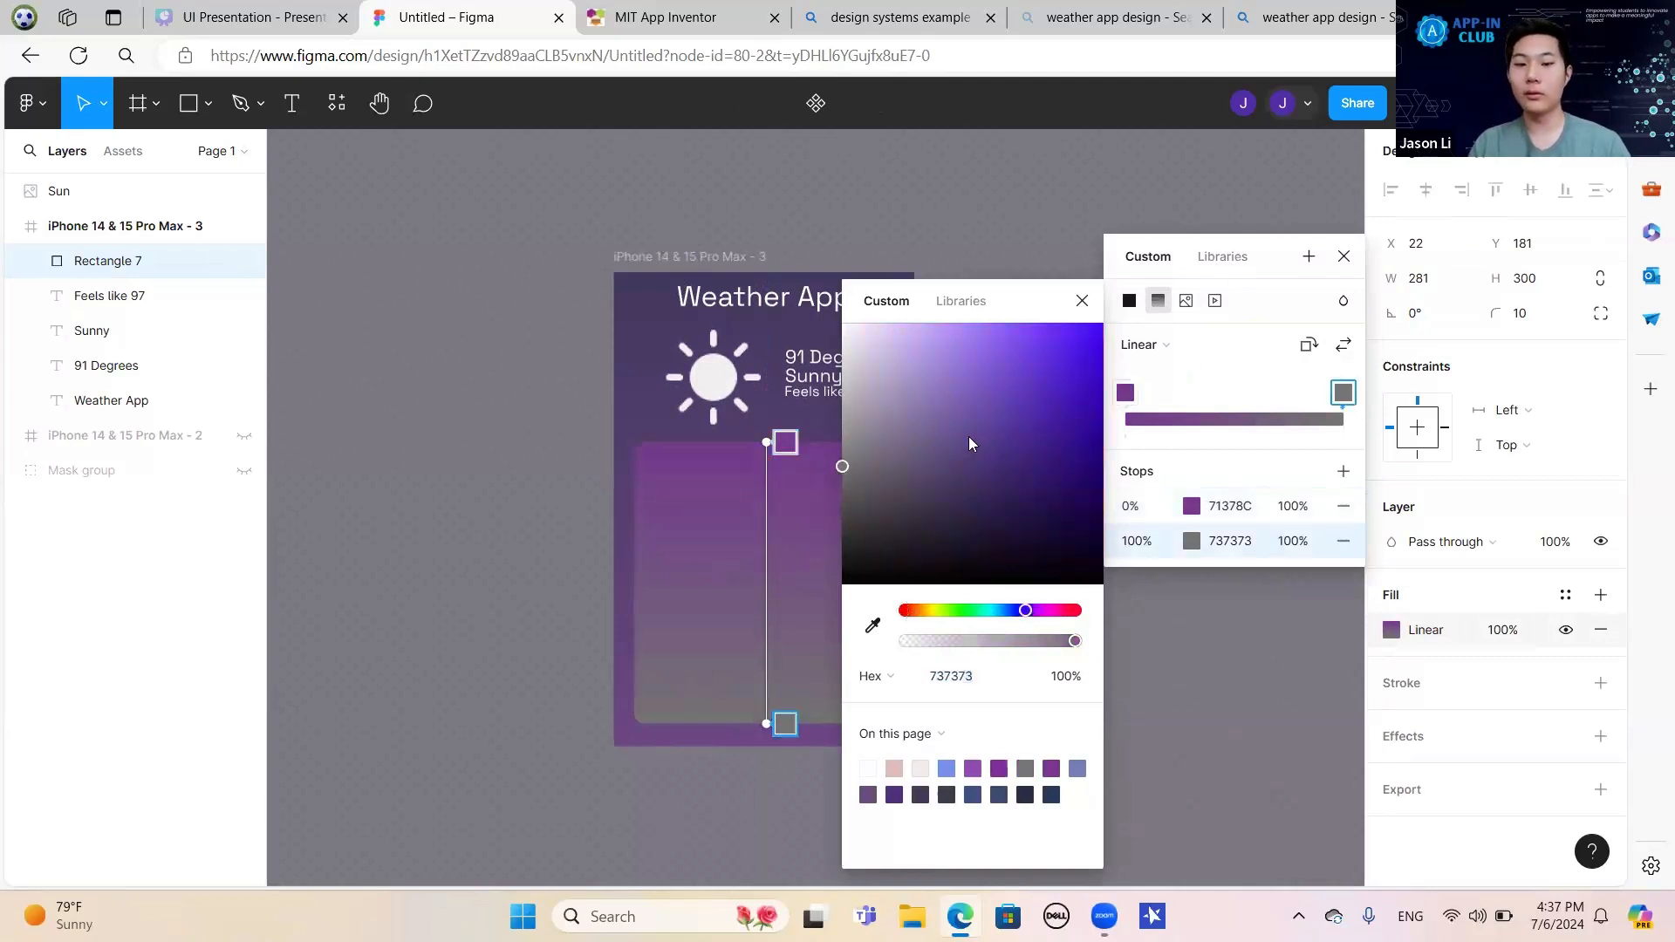
mouse_move(968, 443)
mouse_down()
mouse_move(965, 430)
mouse_move(1043, 442)
mouse_move(983, 464)
mouse_up()
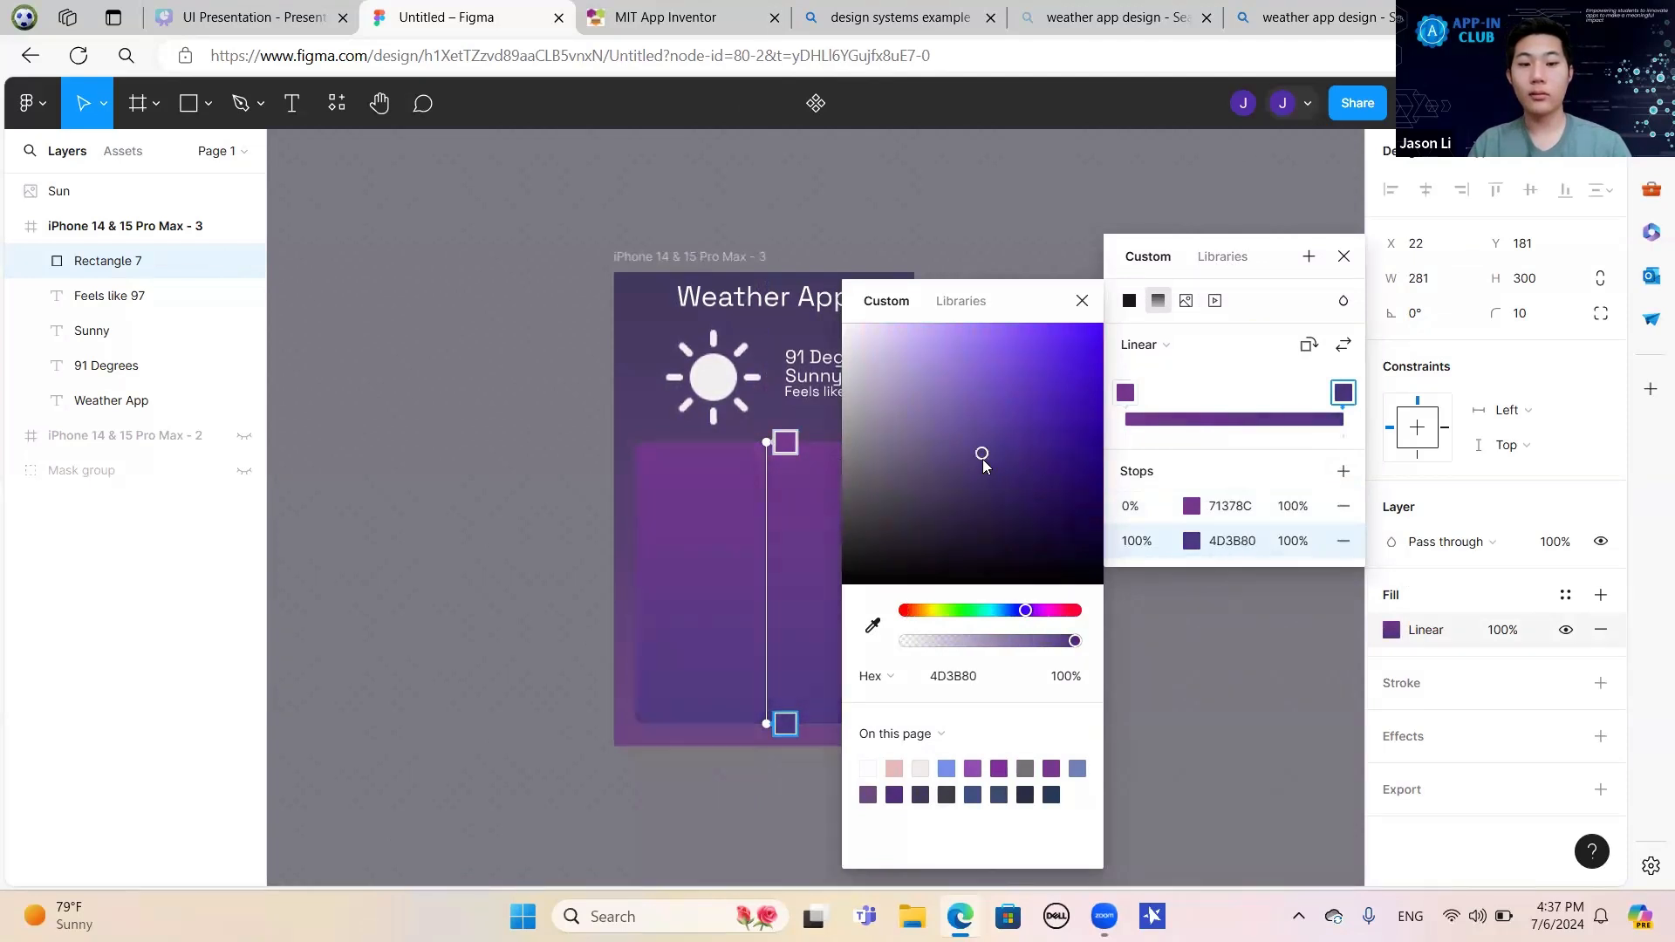
Soften the panel gradient's 0% stop to the muted purple 7B4D91, close the color settings and deselect the panel.
click(1126, 393)
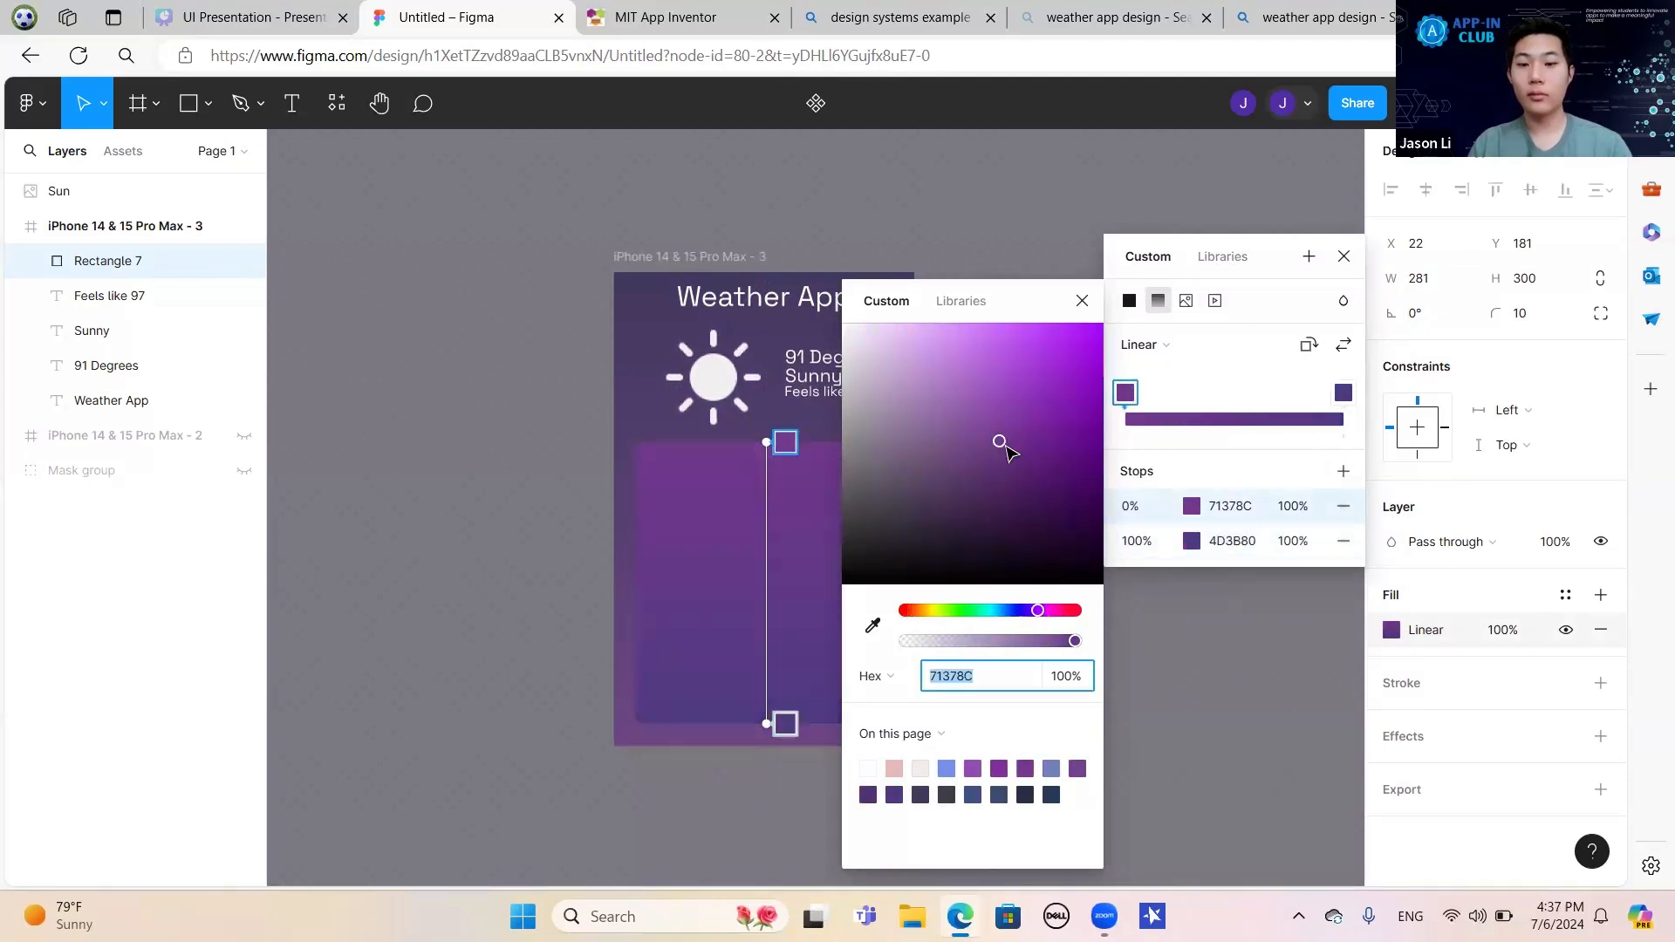
drag(1003, 444, 964, 435)
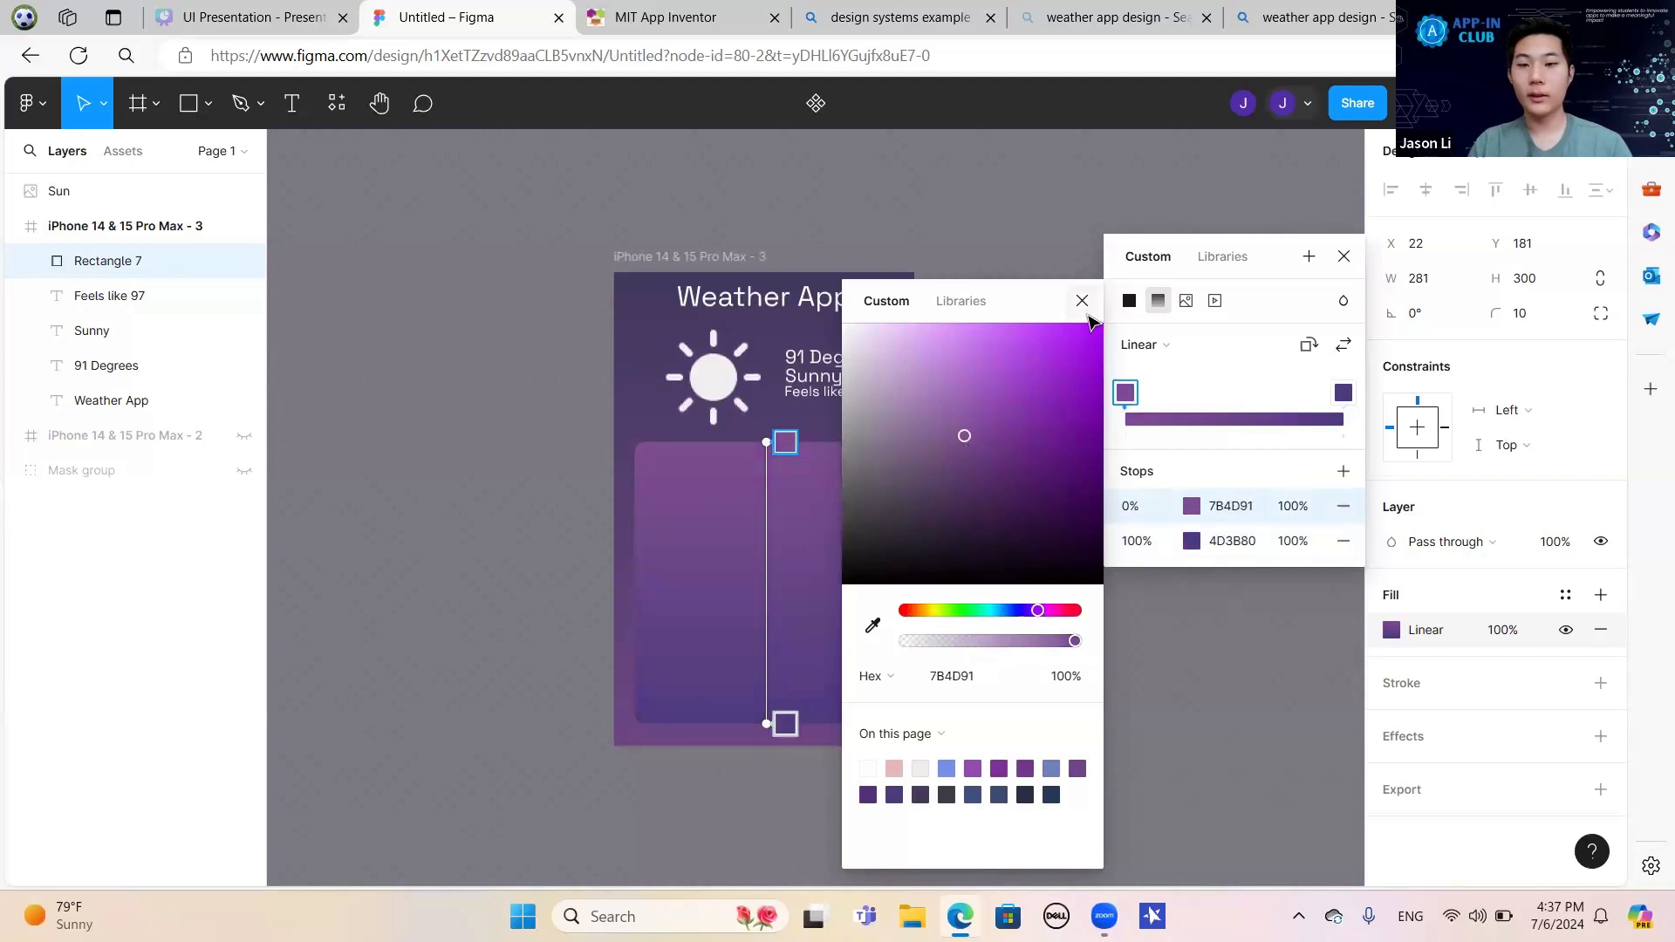
click(1343, 256)
click(1343, 256)
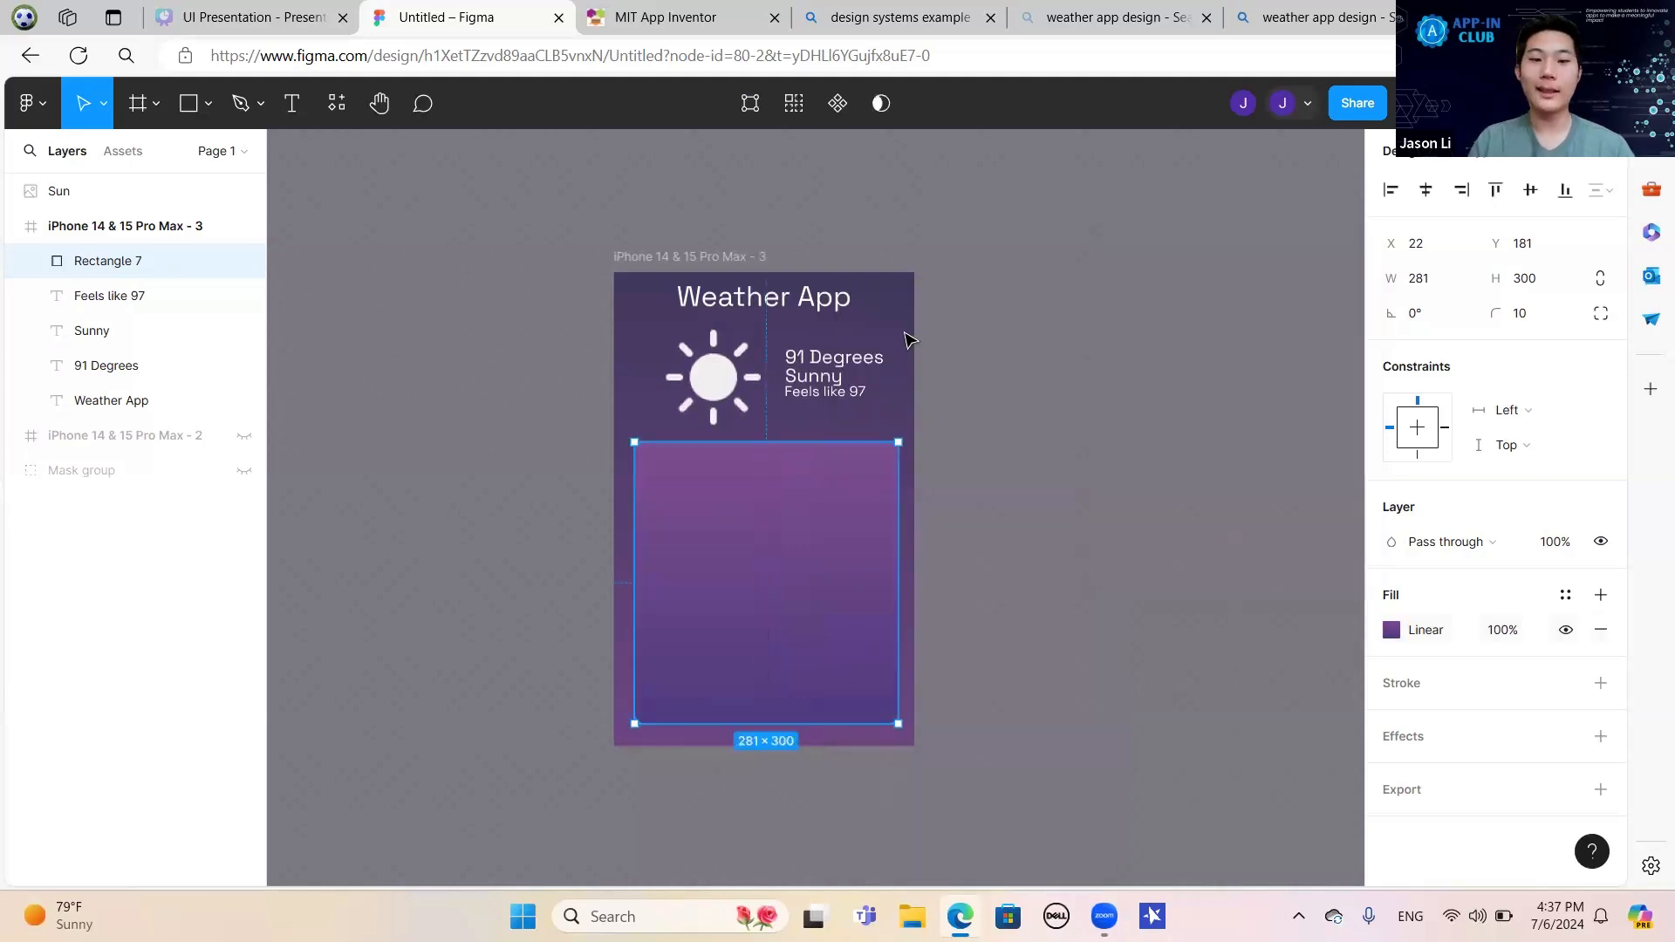
click(1068, 373)
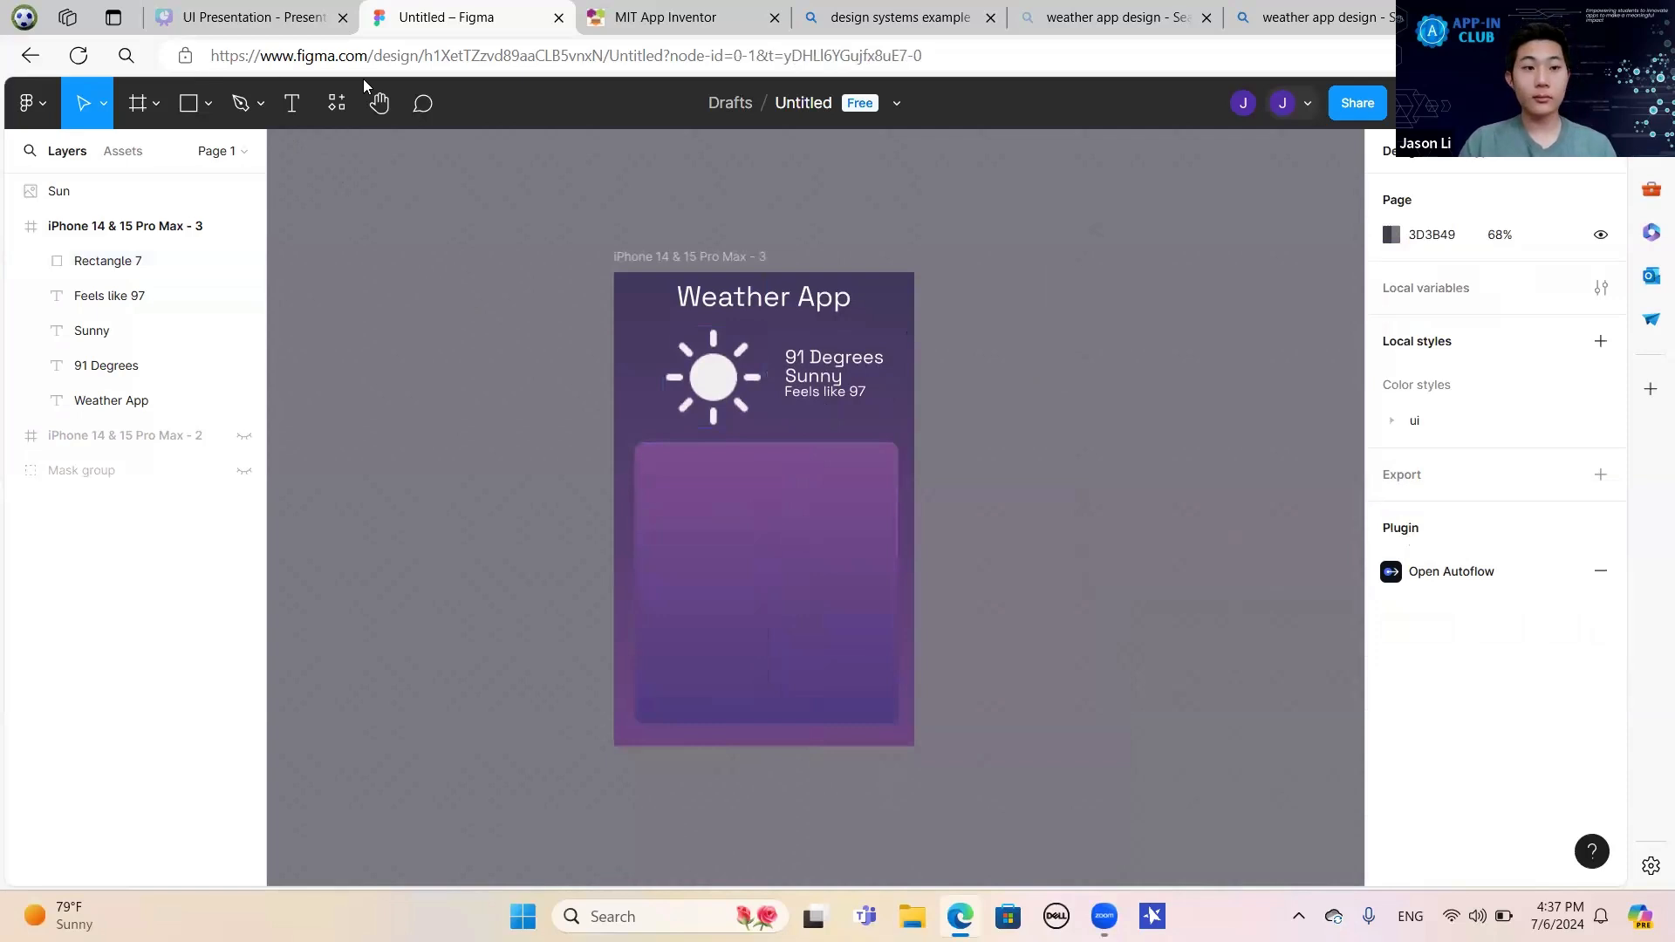
Open the Icons8 plugin, search for "sun" and insert the black 90×90 Sun icon.
click(291, 103)
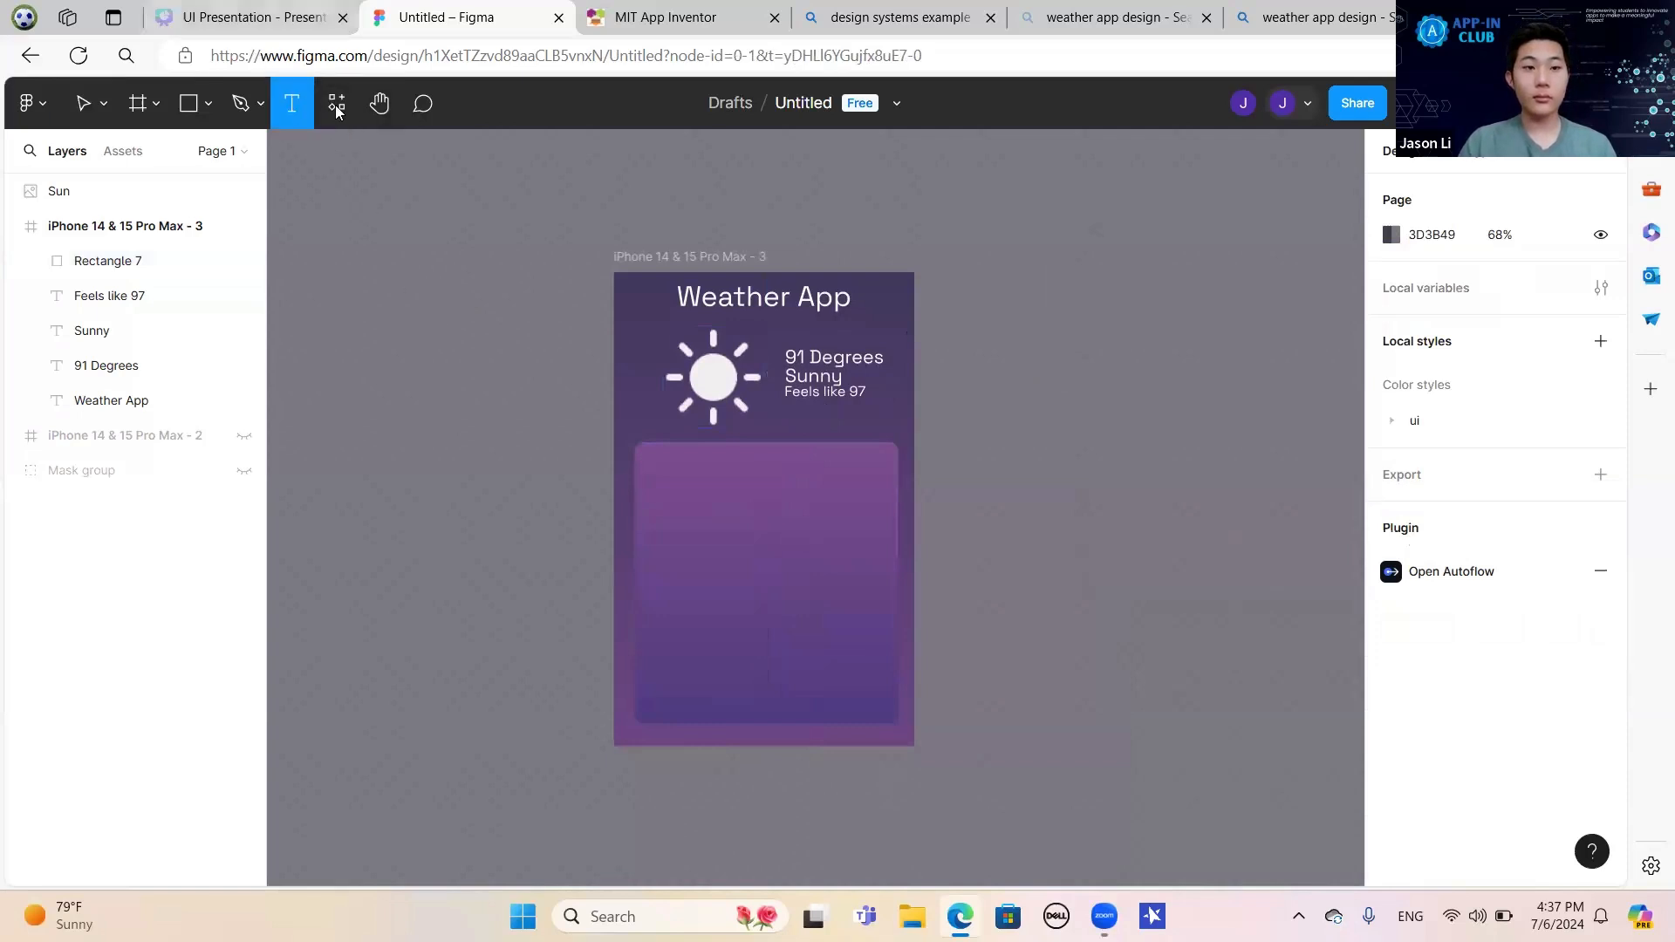
click(352, 122)
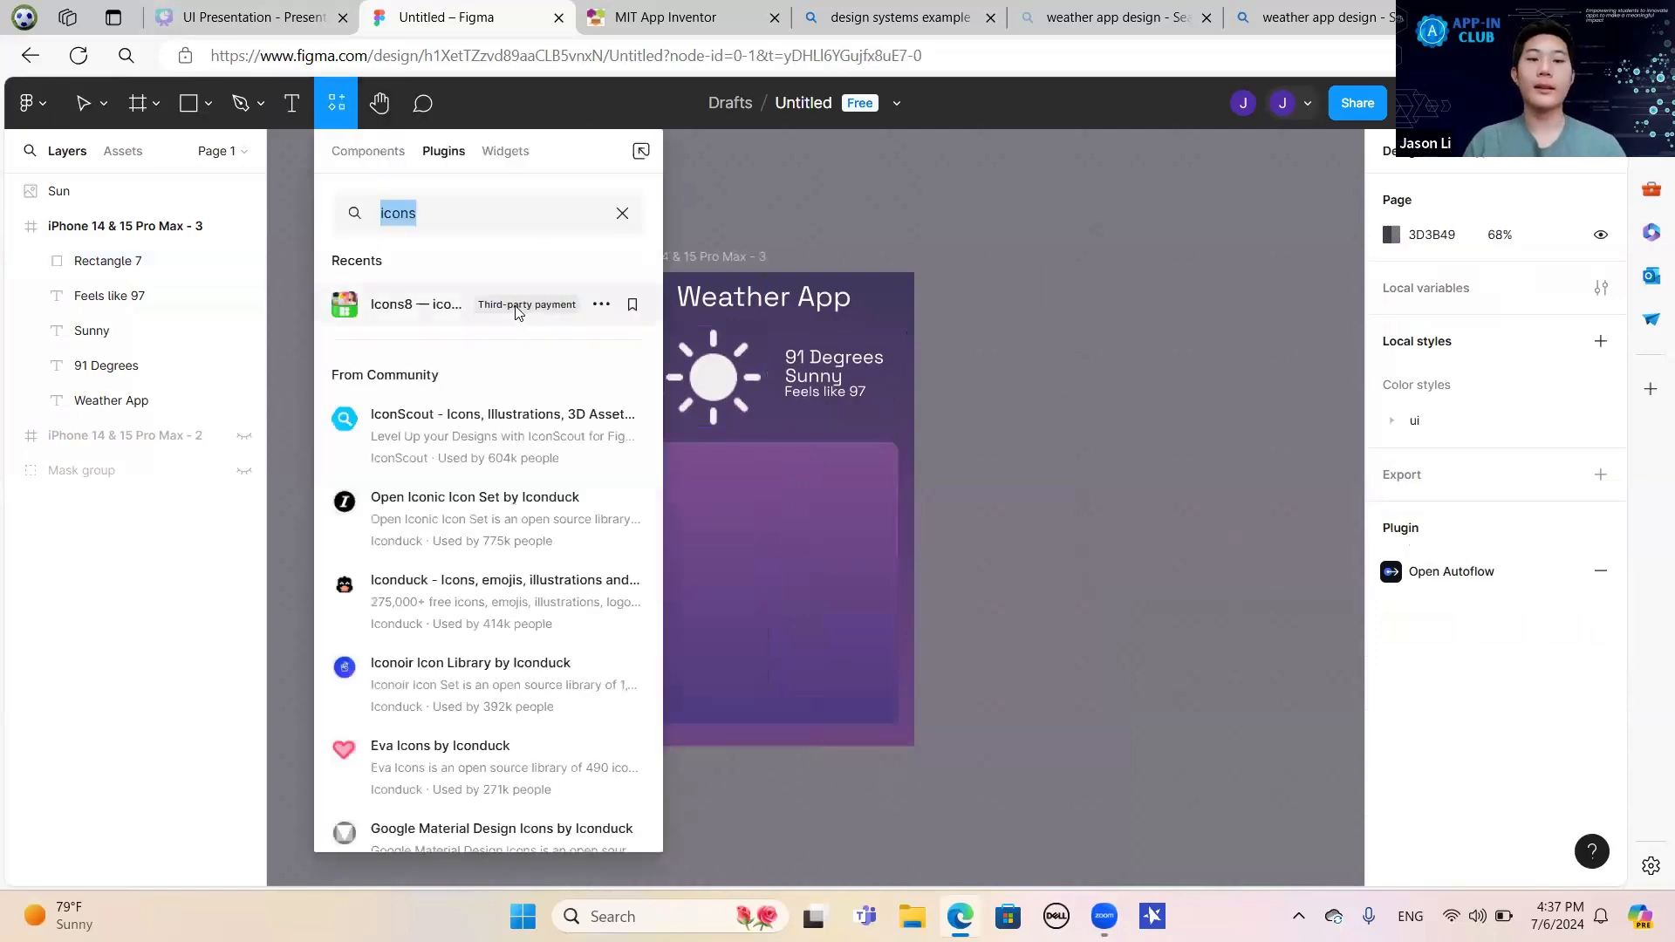
click(521, 307)
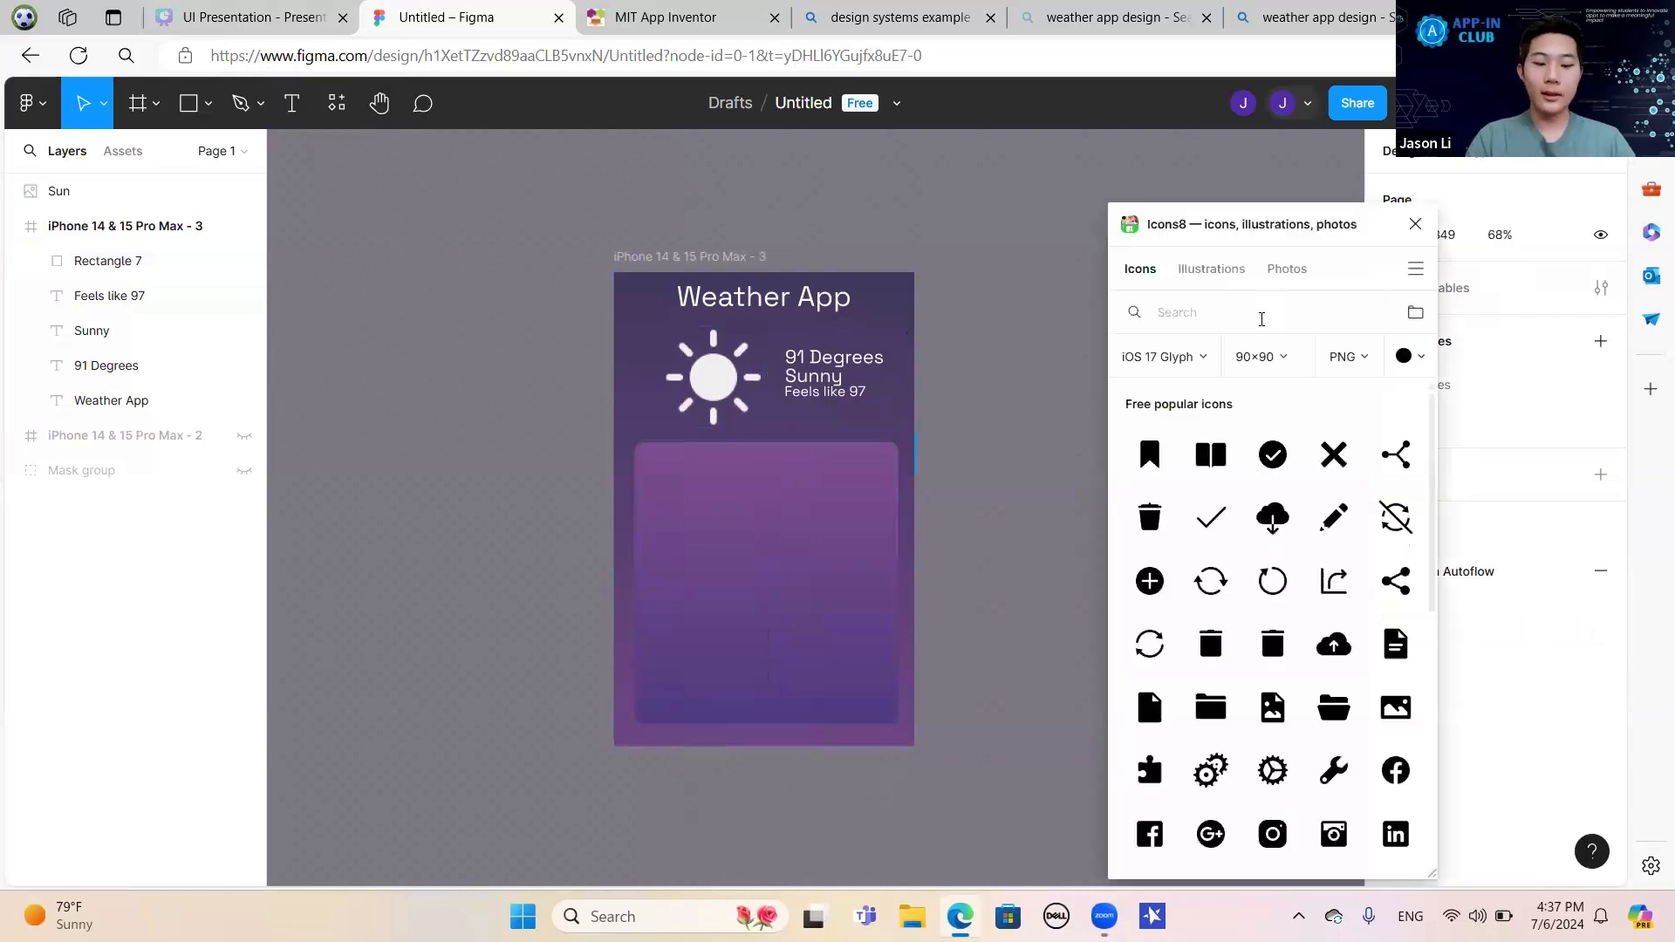
text(sun)
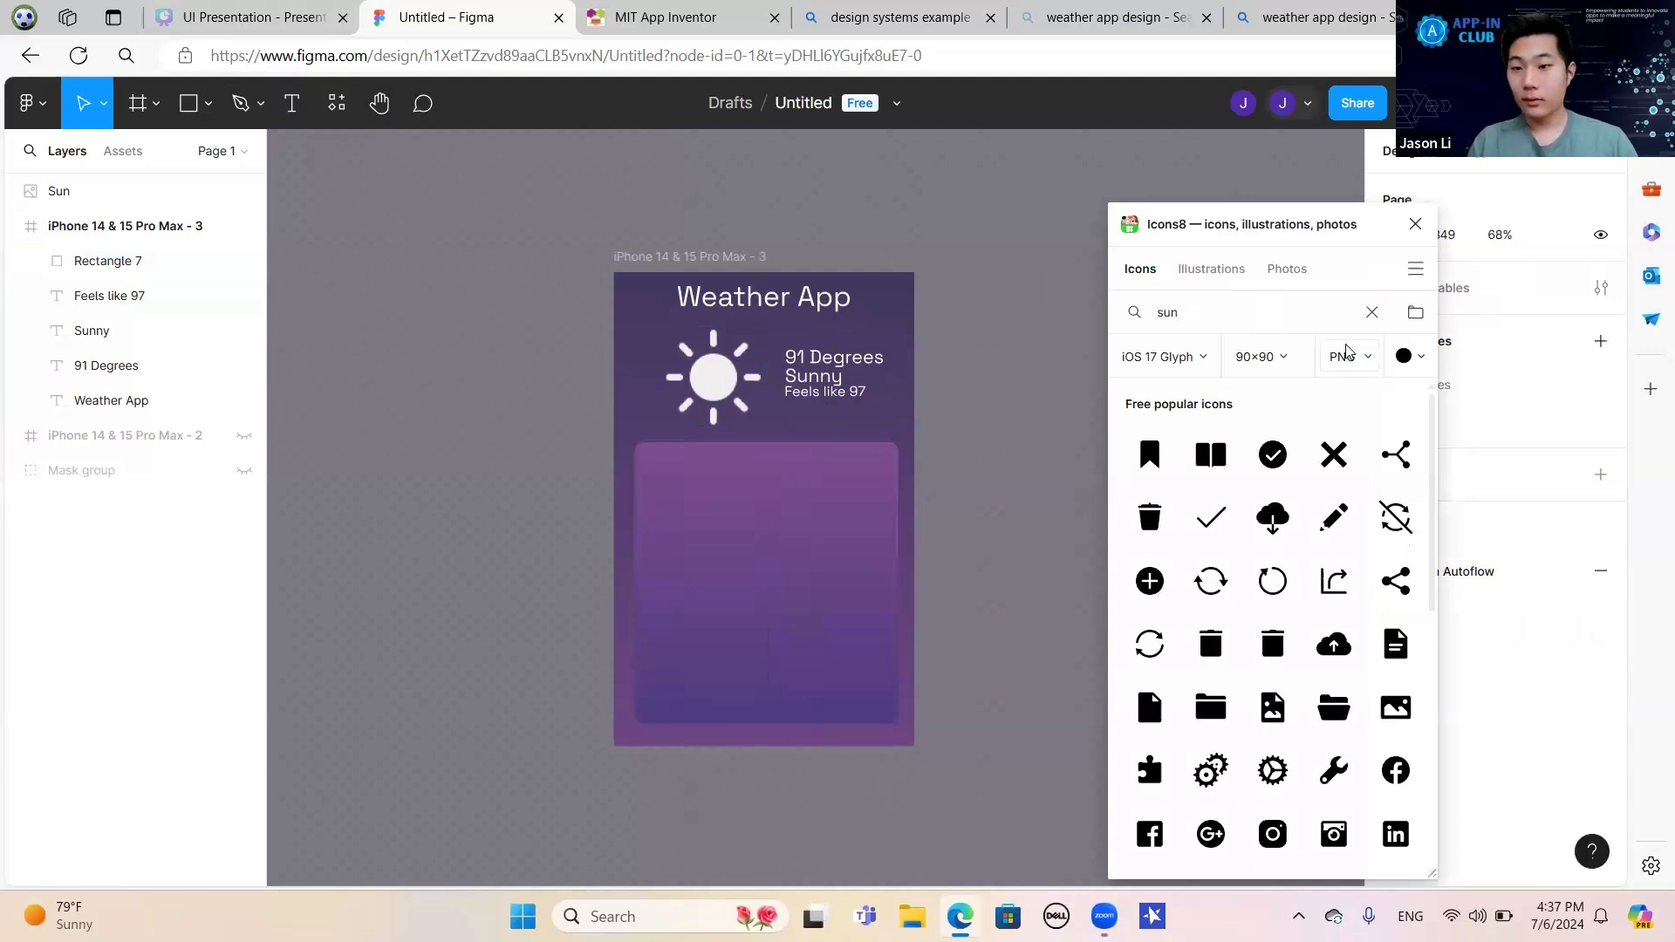
drag(1150, 419, 845, 507)
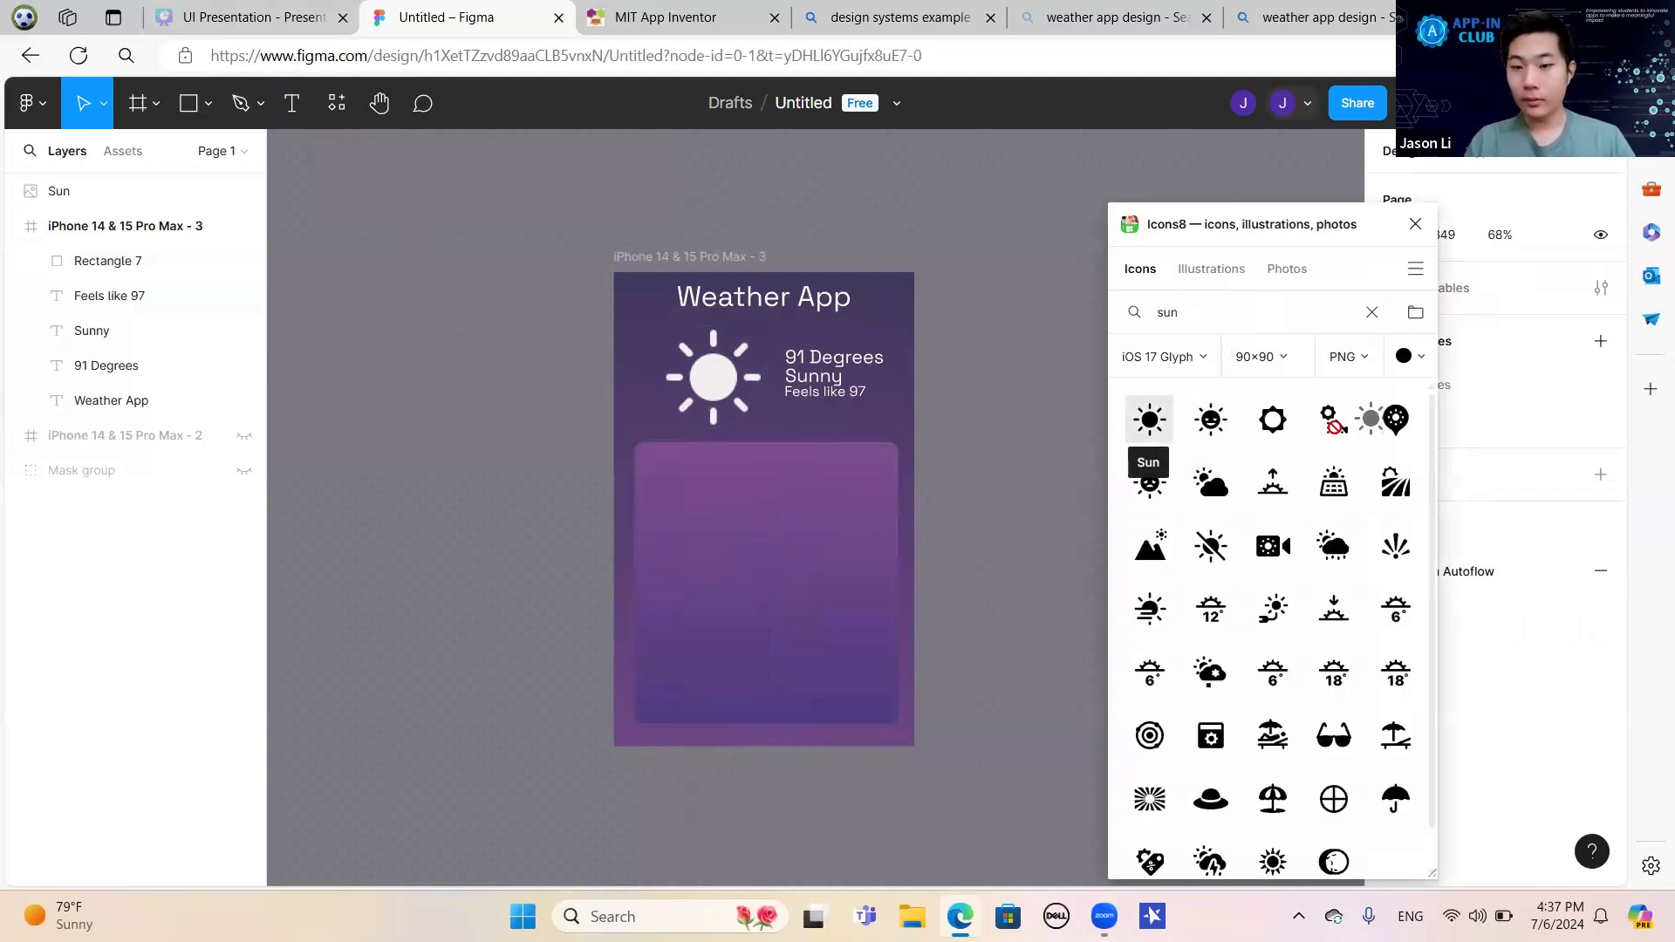
Change the Icons8 icon color to a very light gray and place another Sun icon at the panel's upper-left corner.
click(1410, 356)
click(1381, 433)
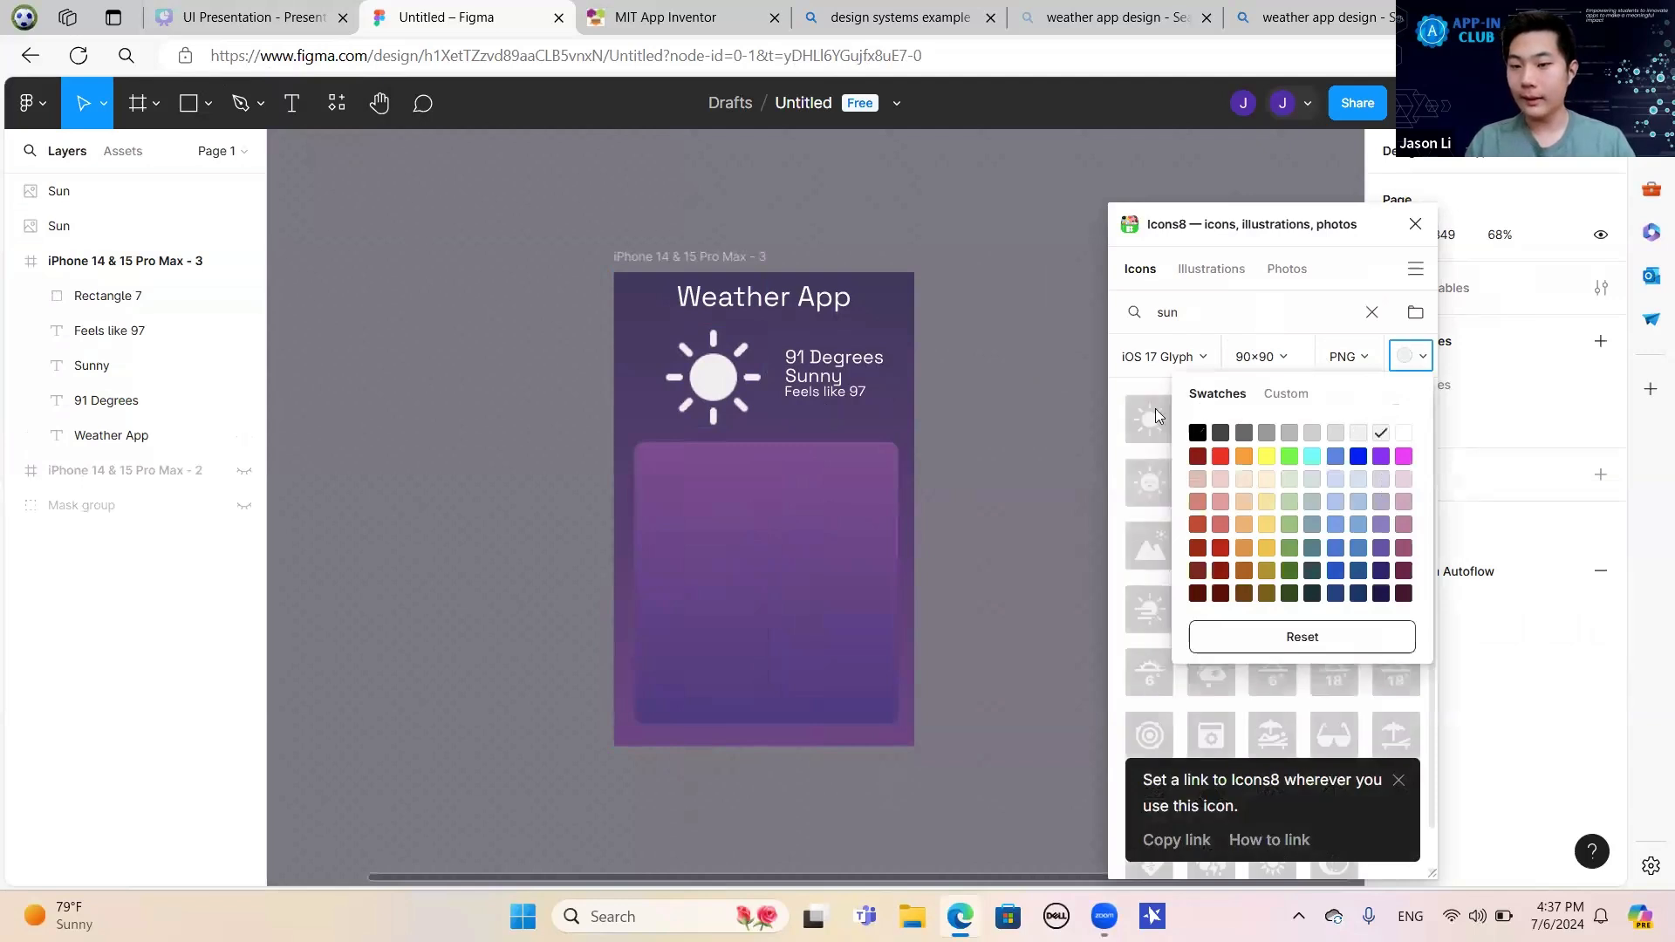
drag(1149, 436, 676, 515)
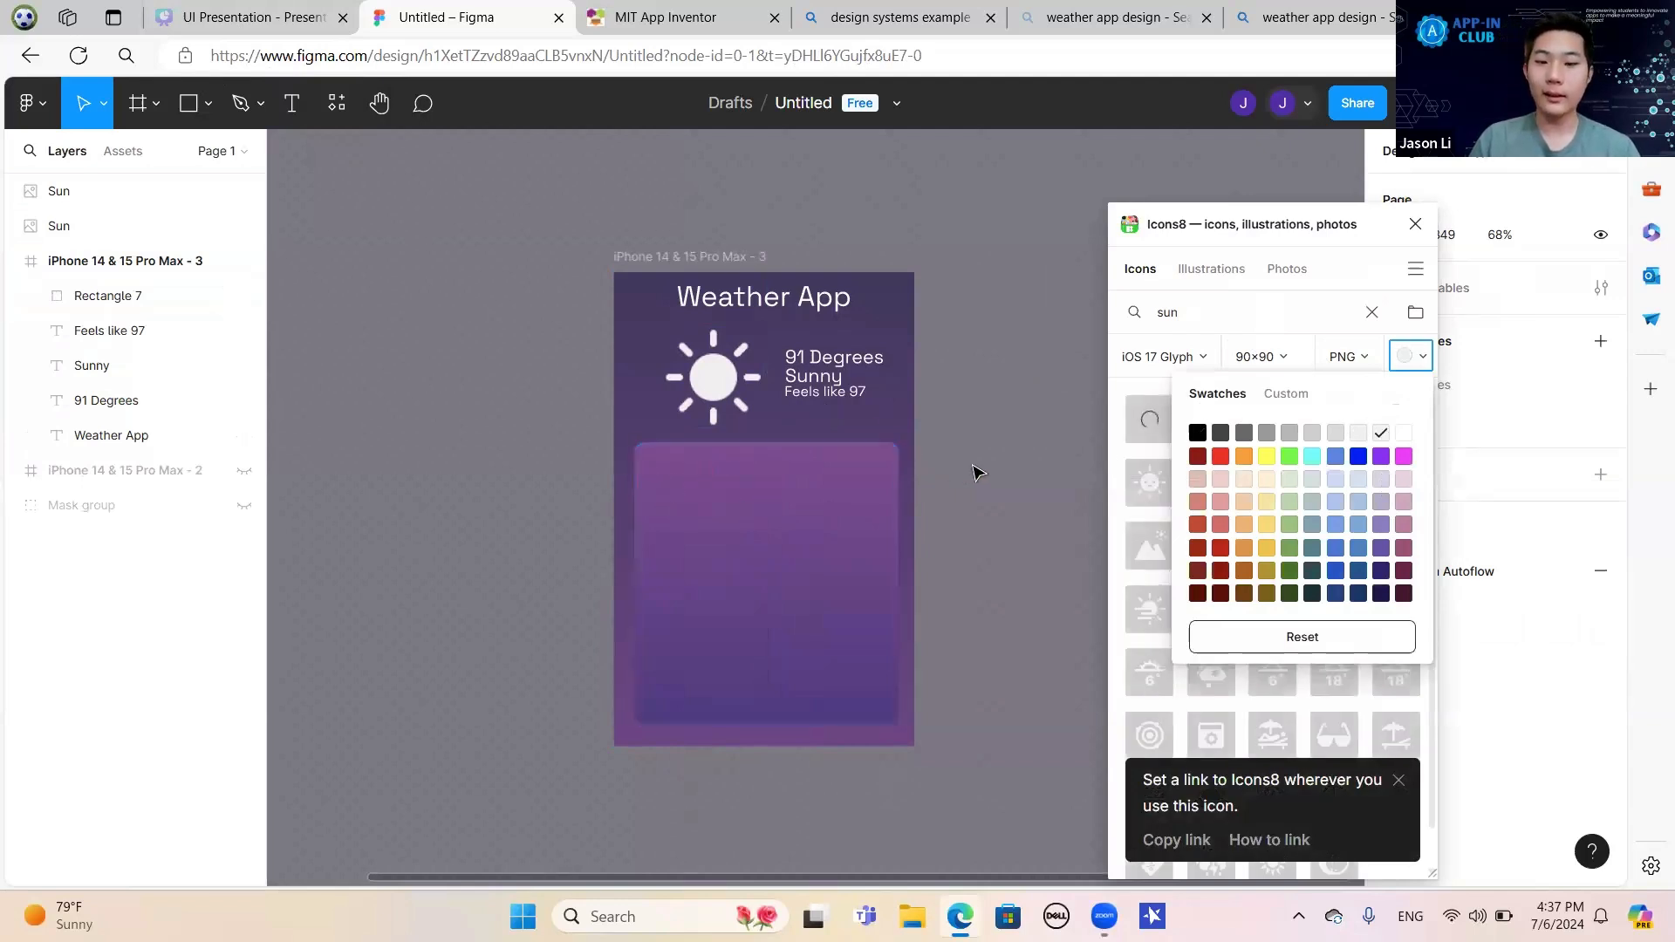
Search Icons8 for "cloud" and try to place the Cloud icon on the panel.
click(1372, 312)
text(d)
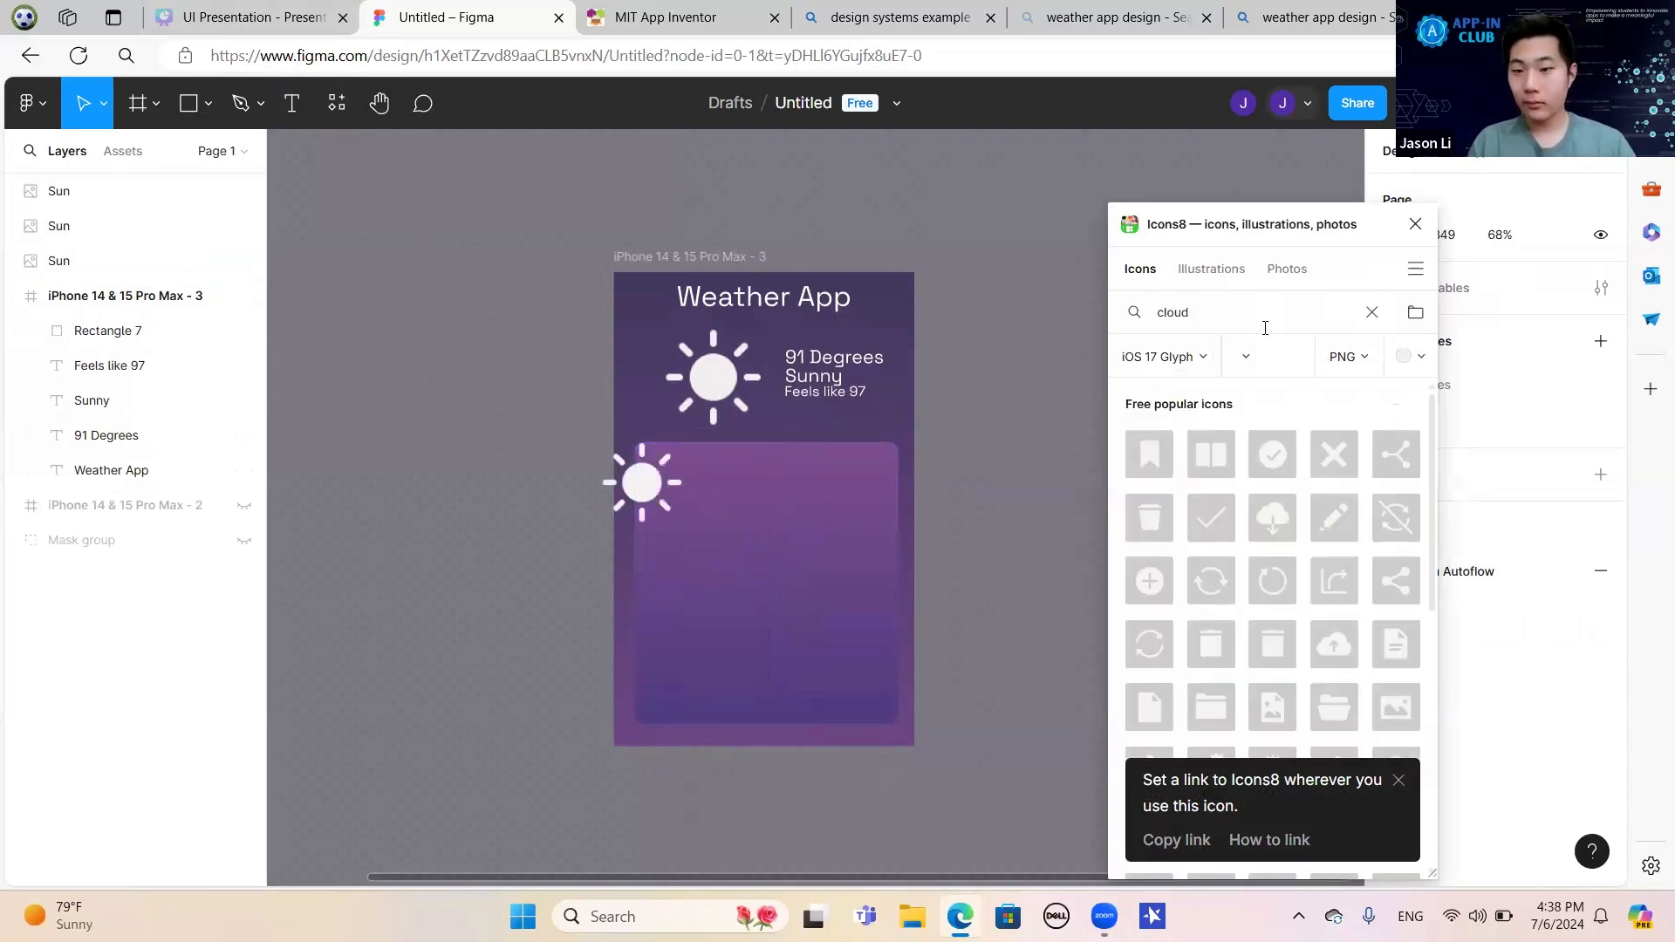
key(Return)
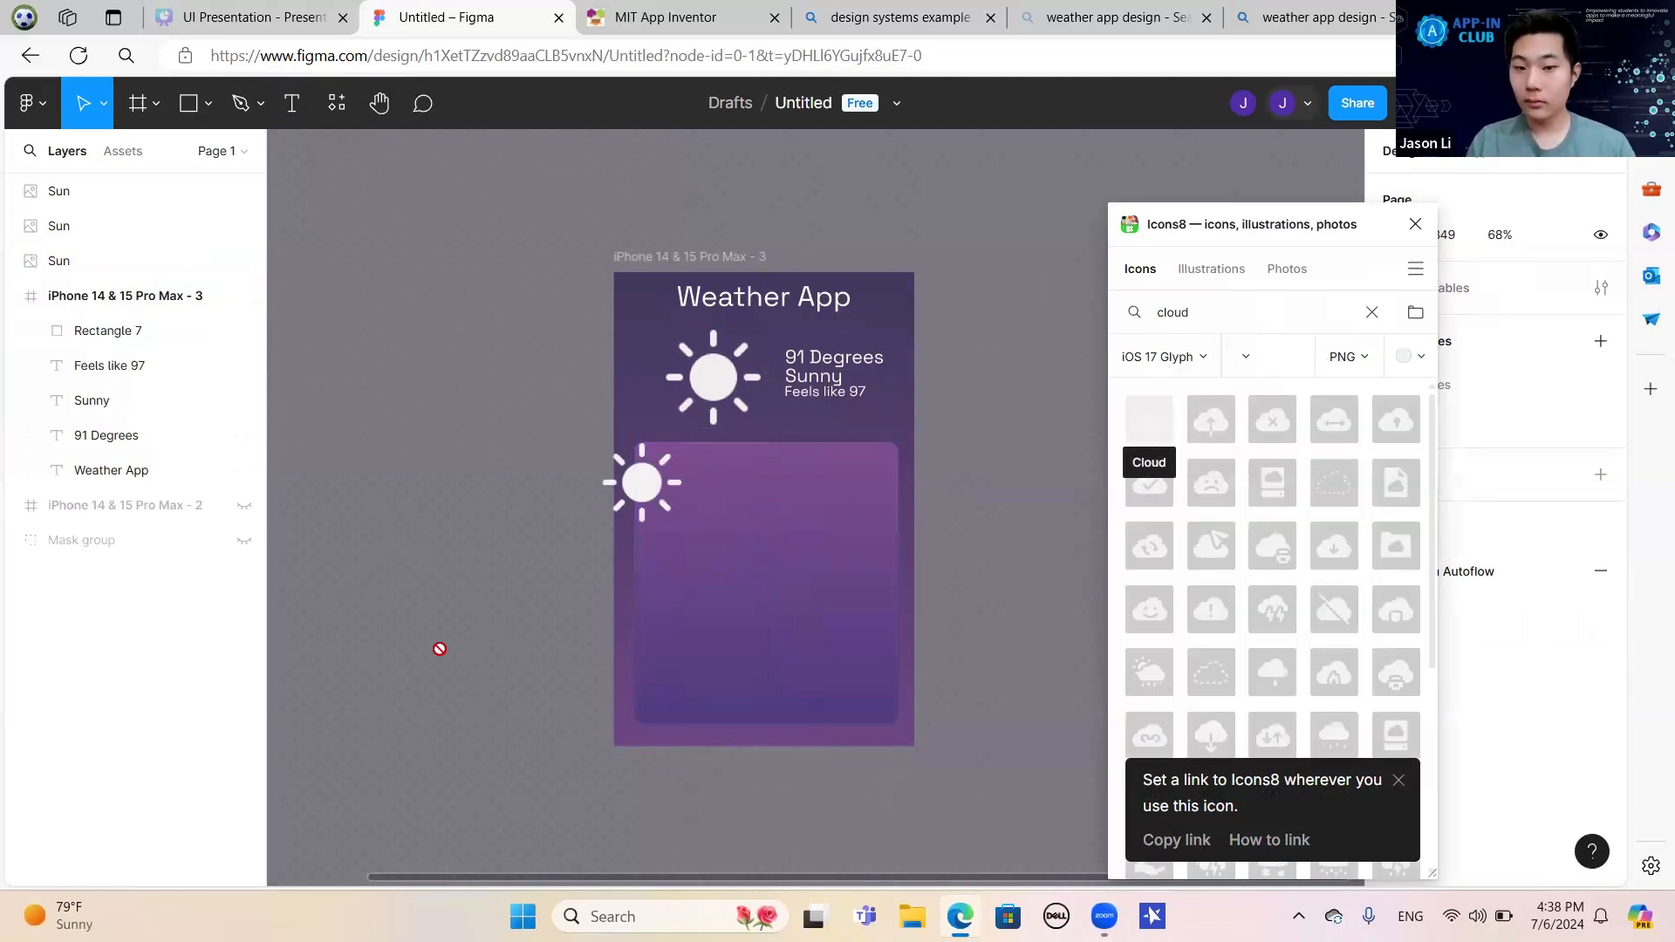
drag(439, 648, 808, 591)
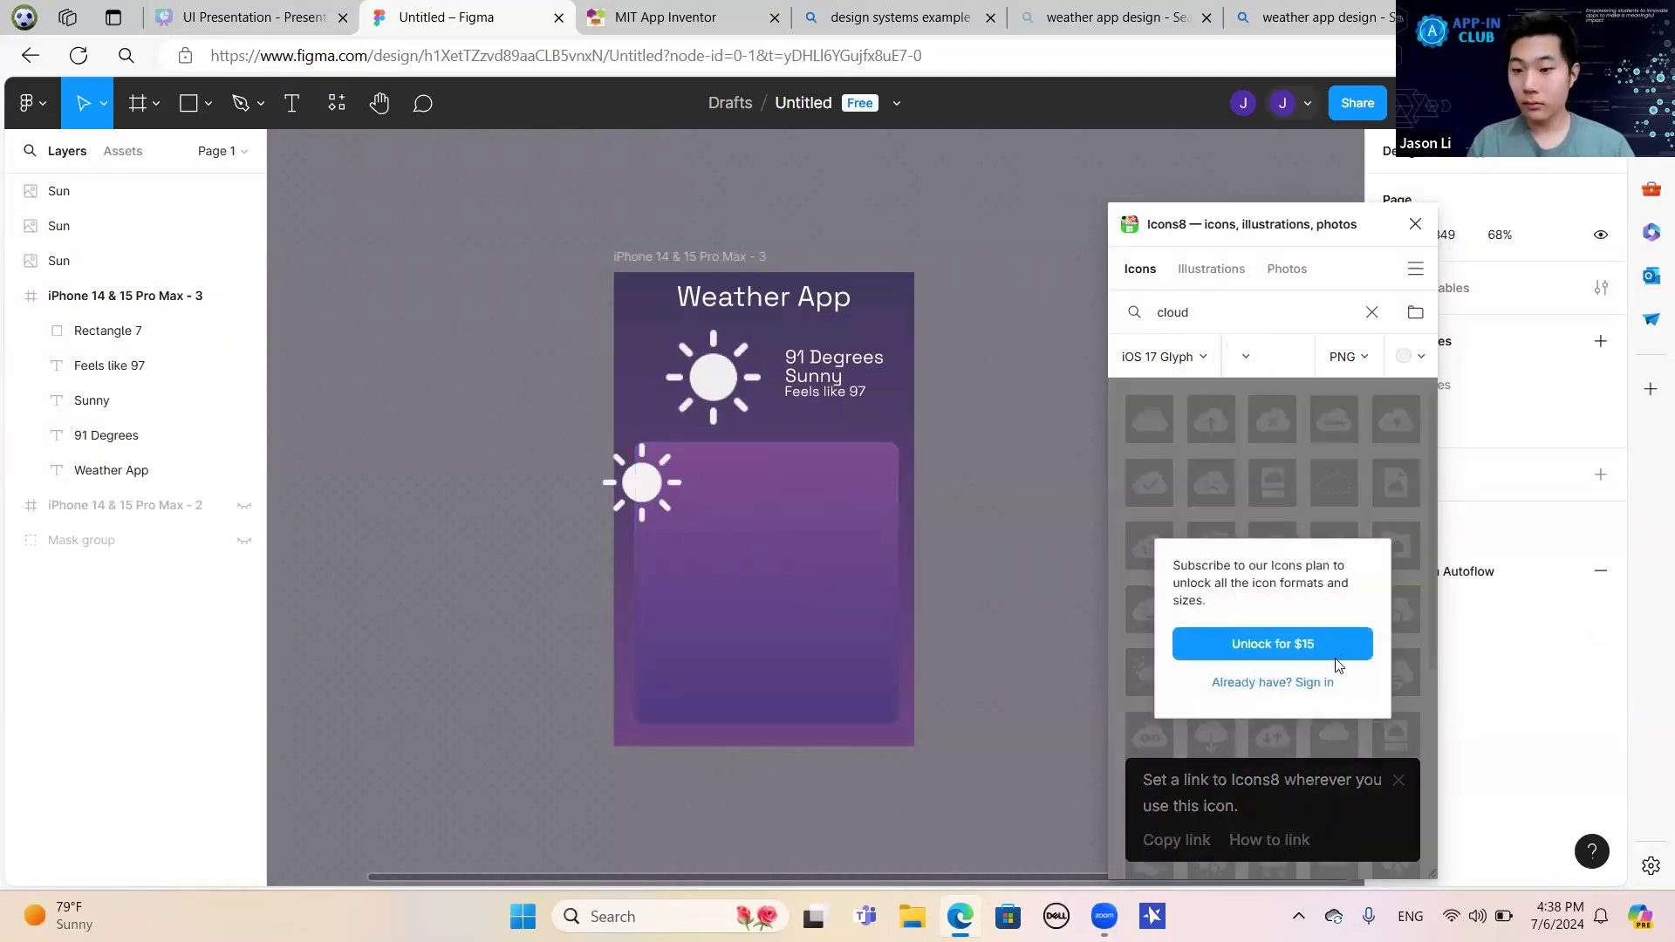
click(1366, 472)
drag(1149, 419, 743, 524)
click(1412, 473)
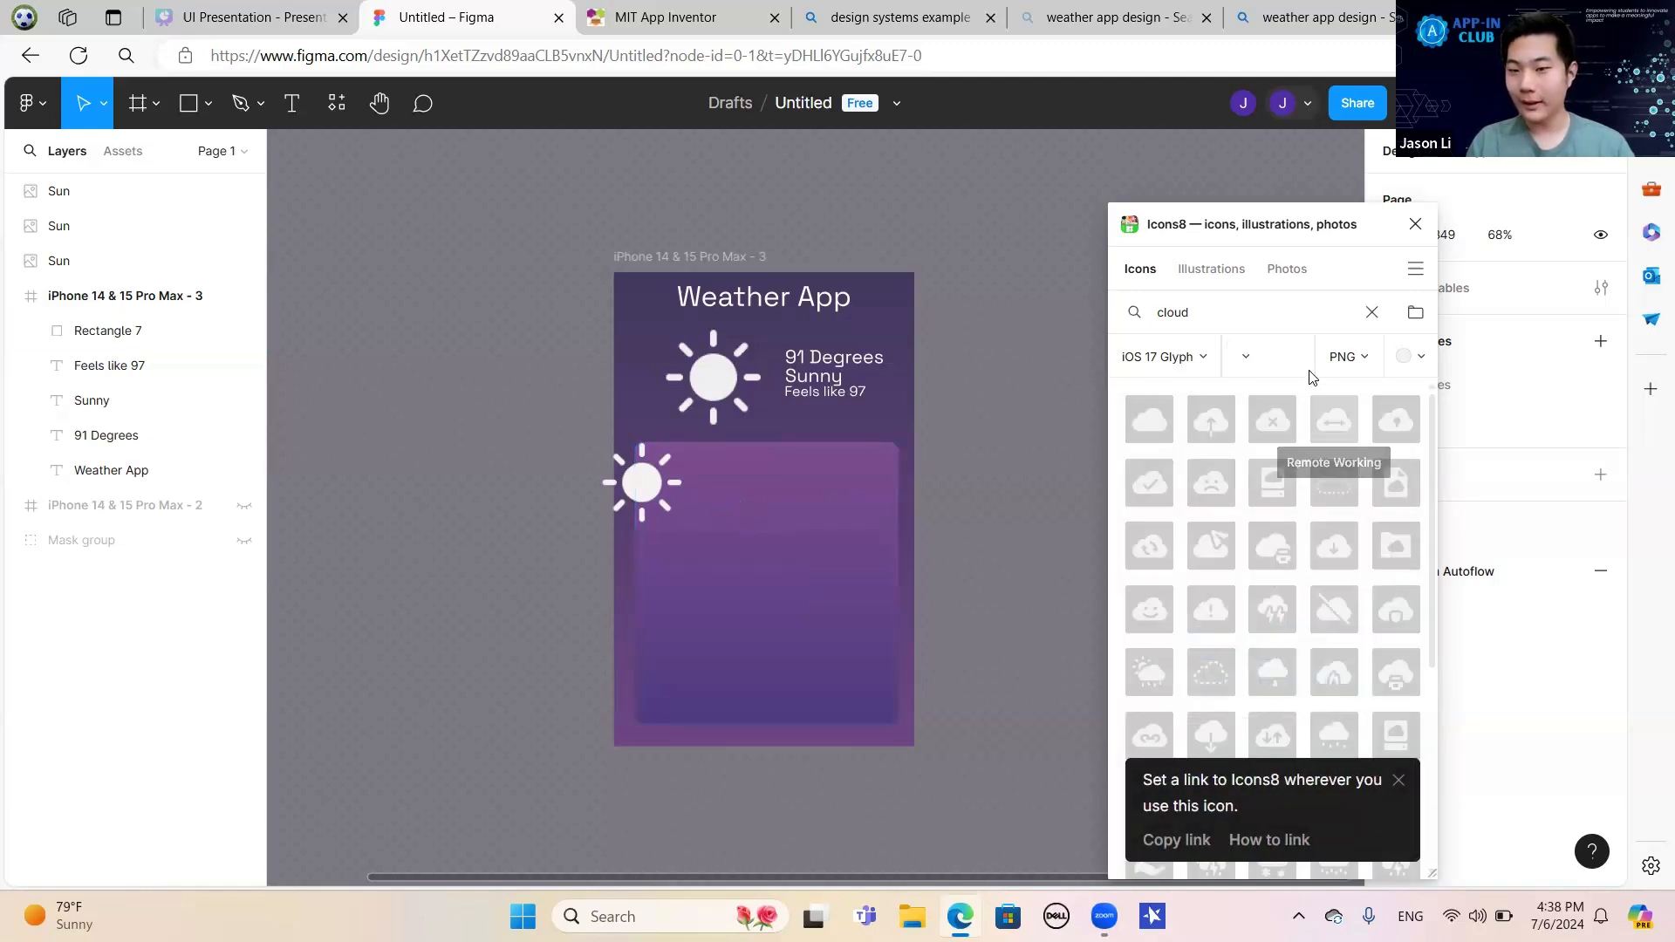
Search Icons8 for "cloudy", try to insert the sun-and-cloud icon, and close the plugin.
click(1197, 353)
click(1315, 317)
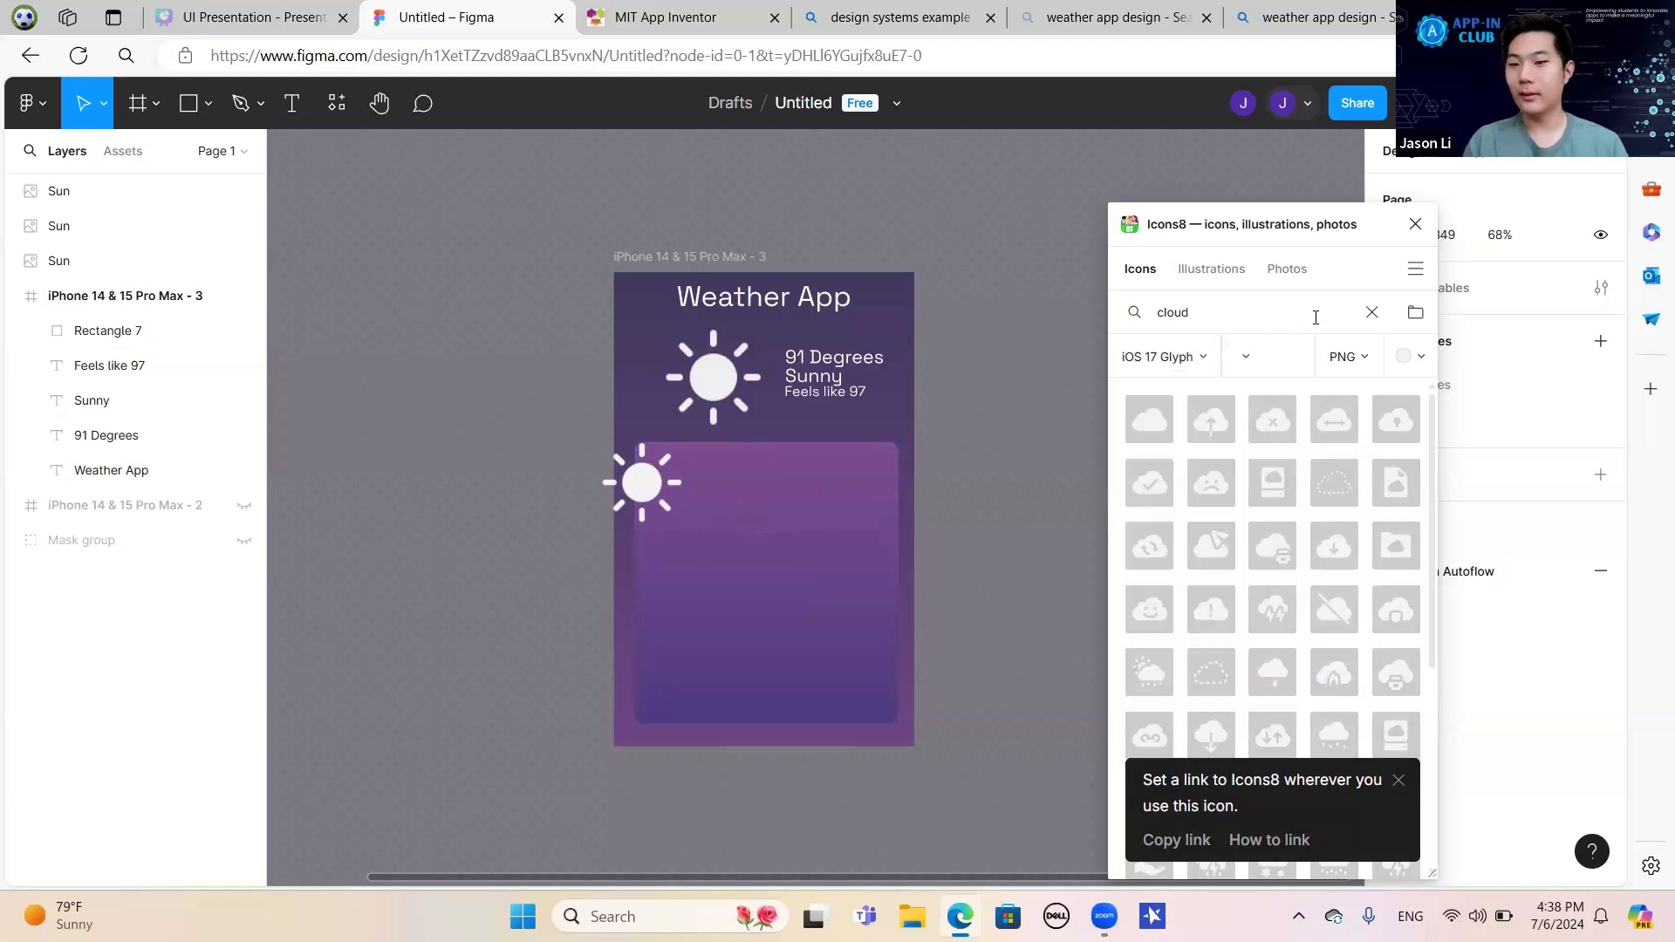
click(1370, 312)
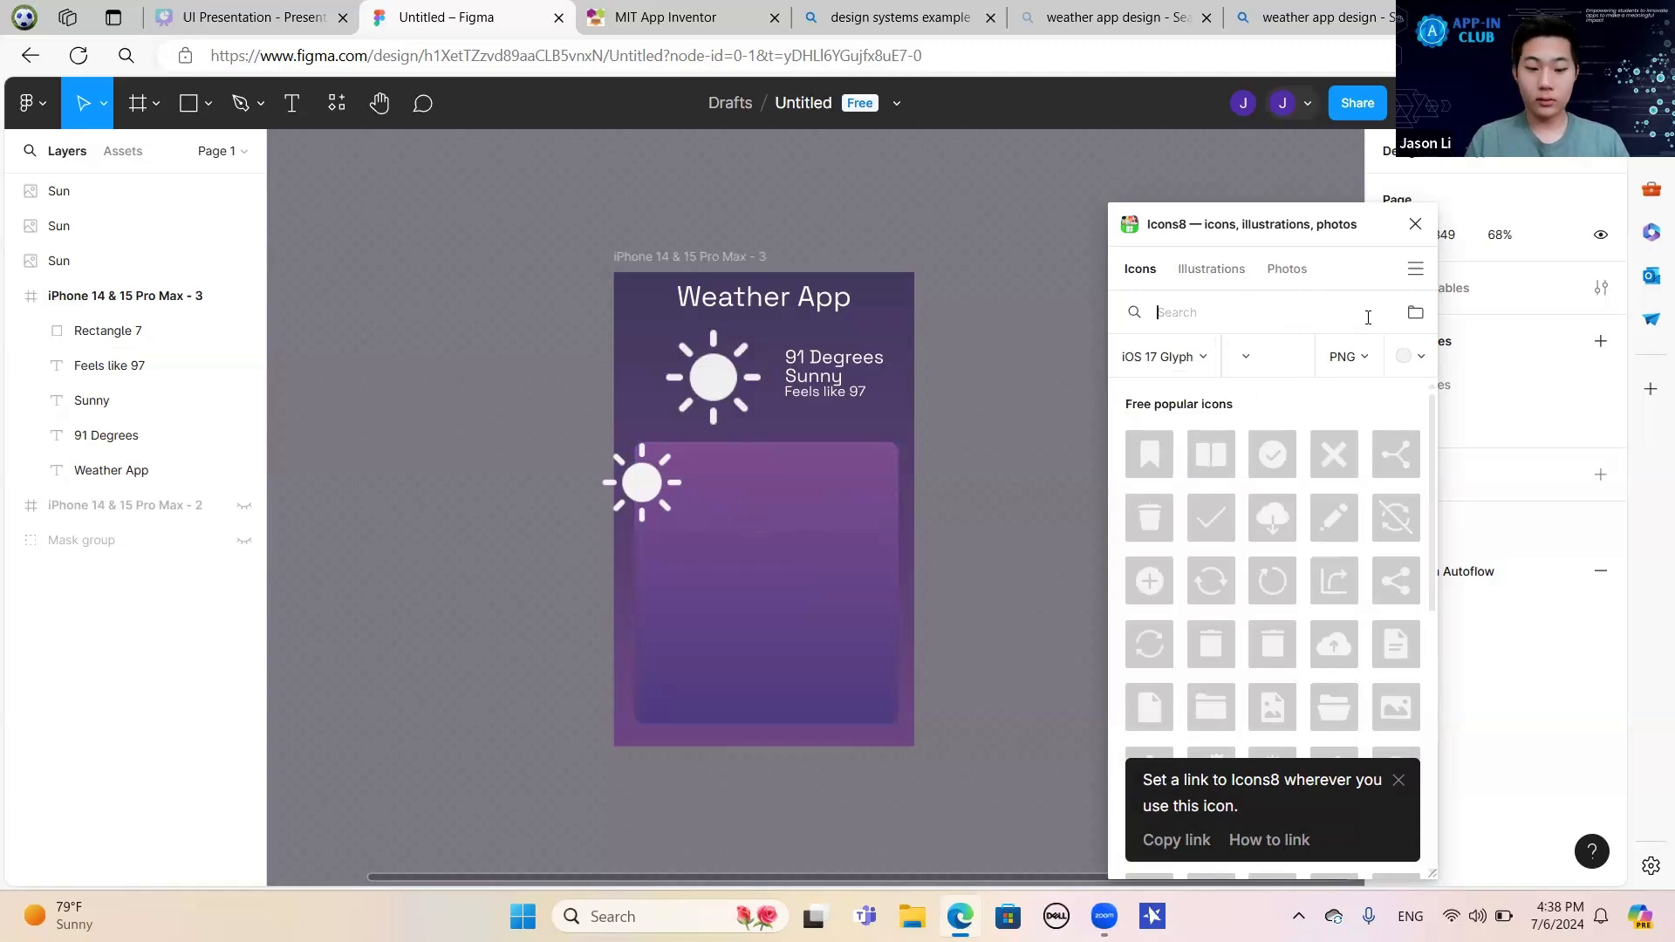
text(cloudy)
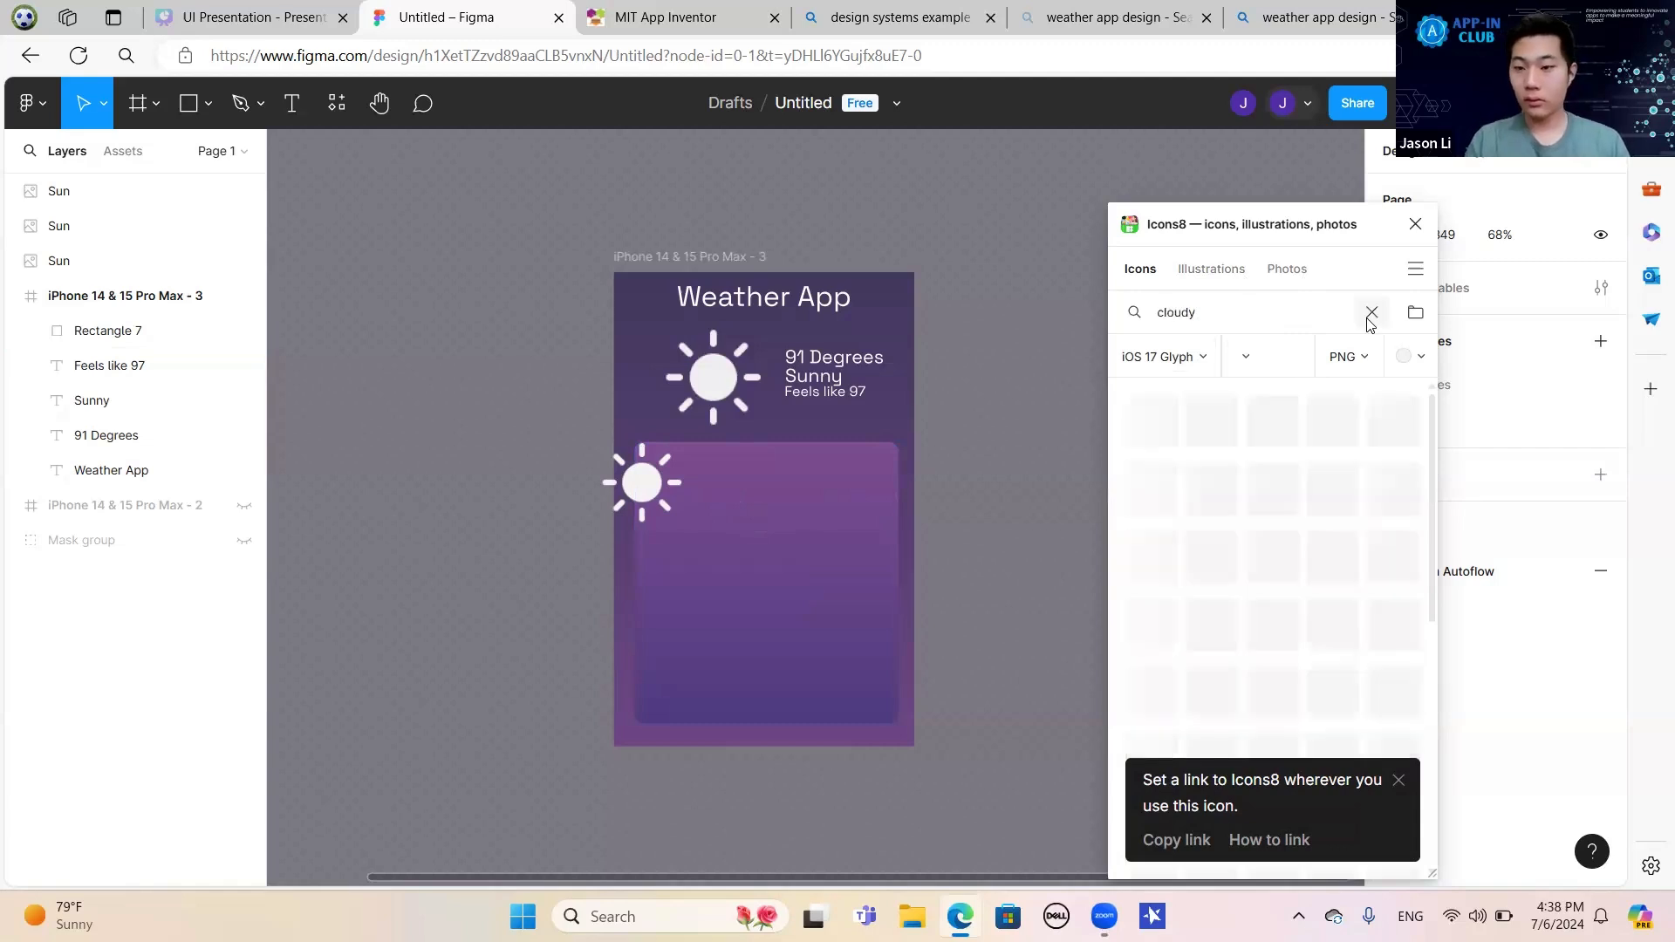
click(1155, 415)
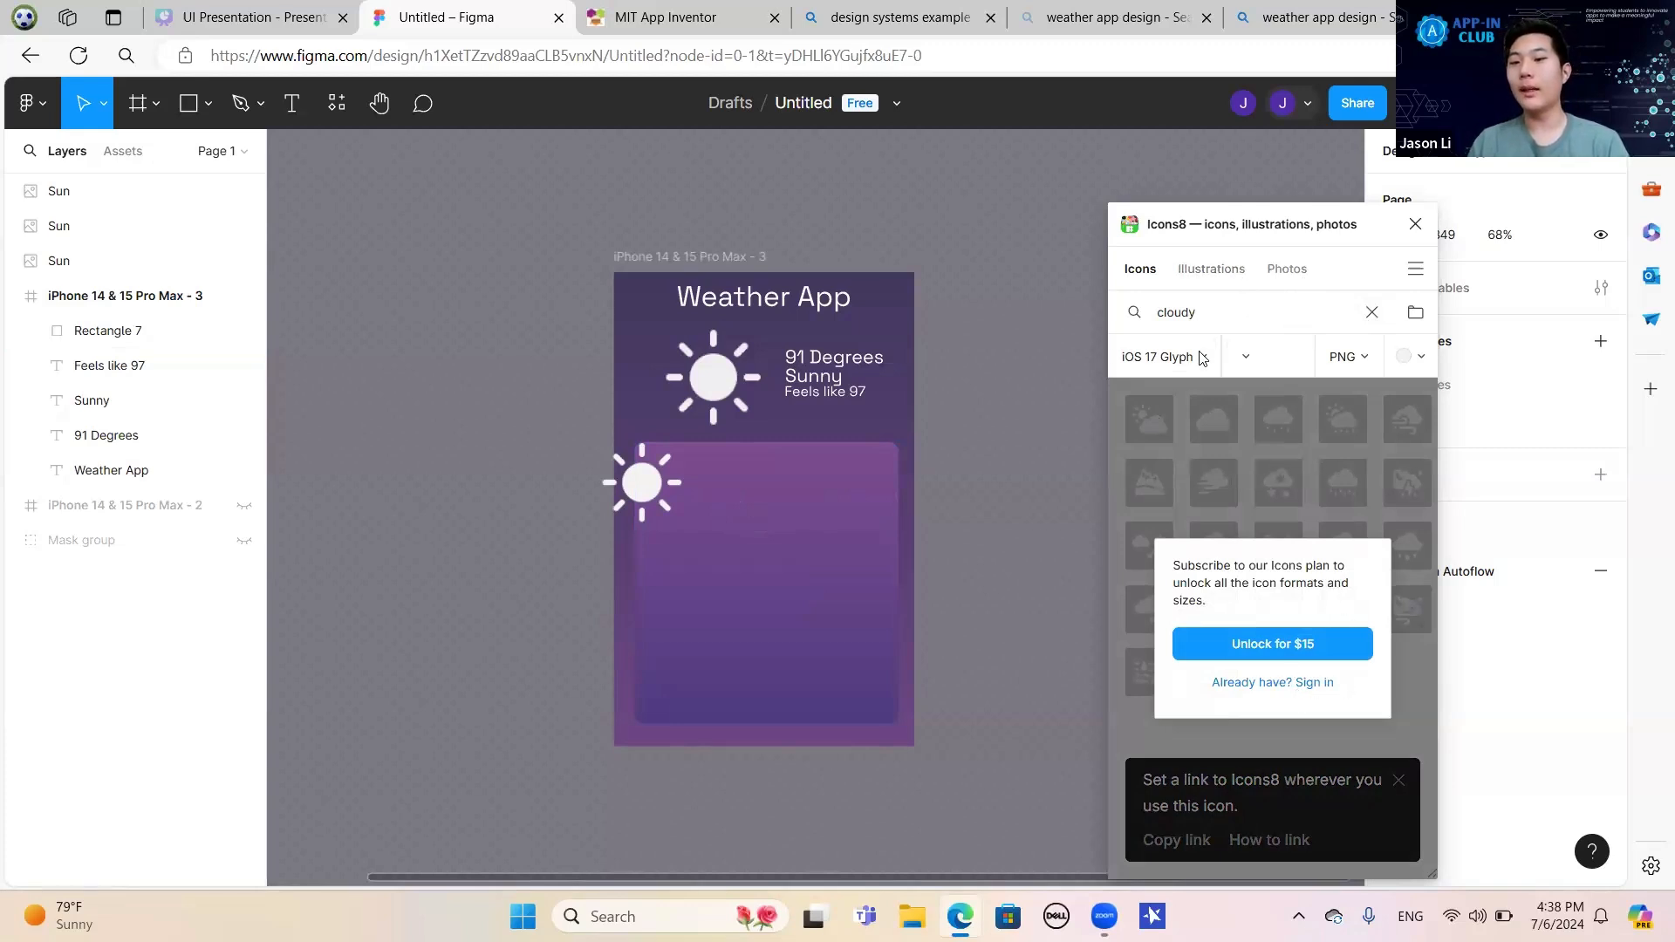
drag(1119, 230, 1078, 186)
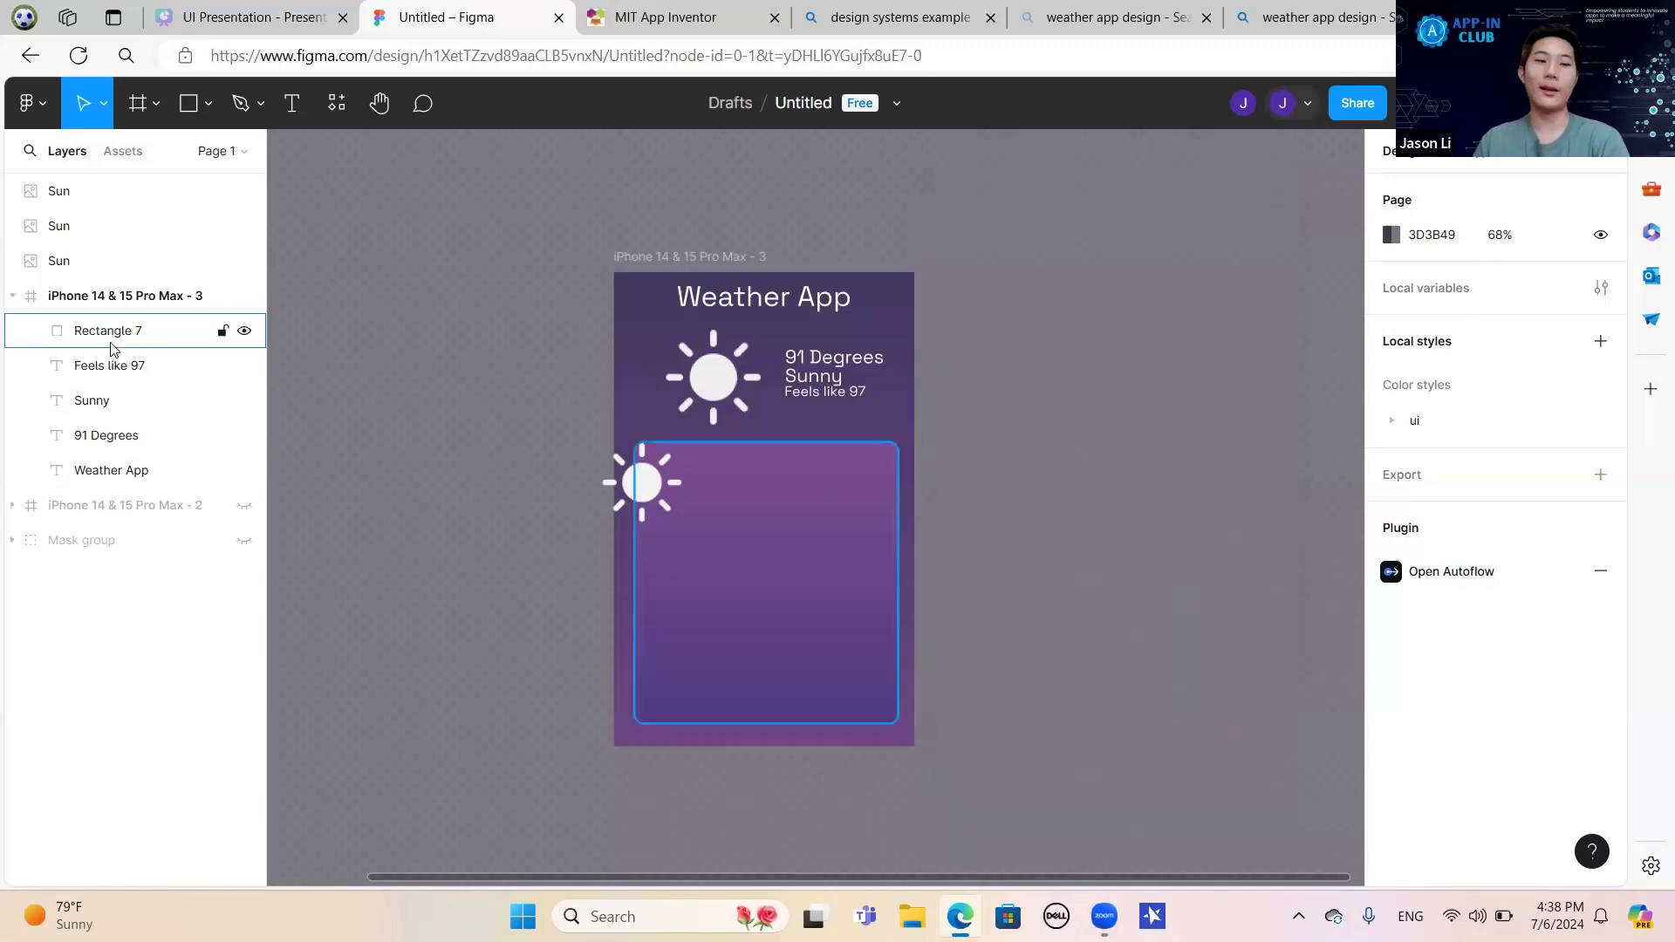
Delete the frame "iPhone 14 & 15 Pro Max - 3" together with the three Sun icon layers.
click(136, 472)
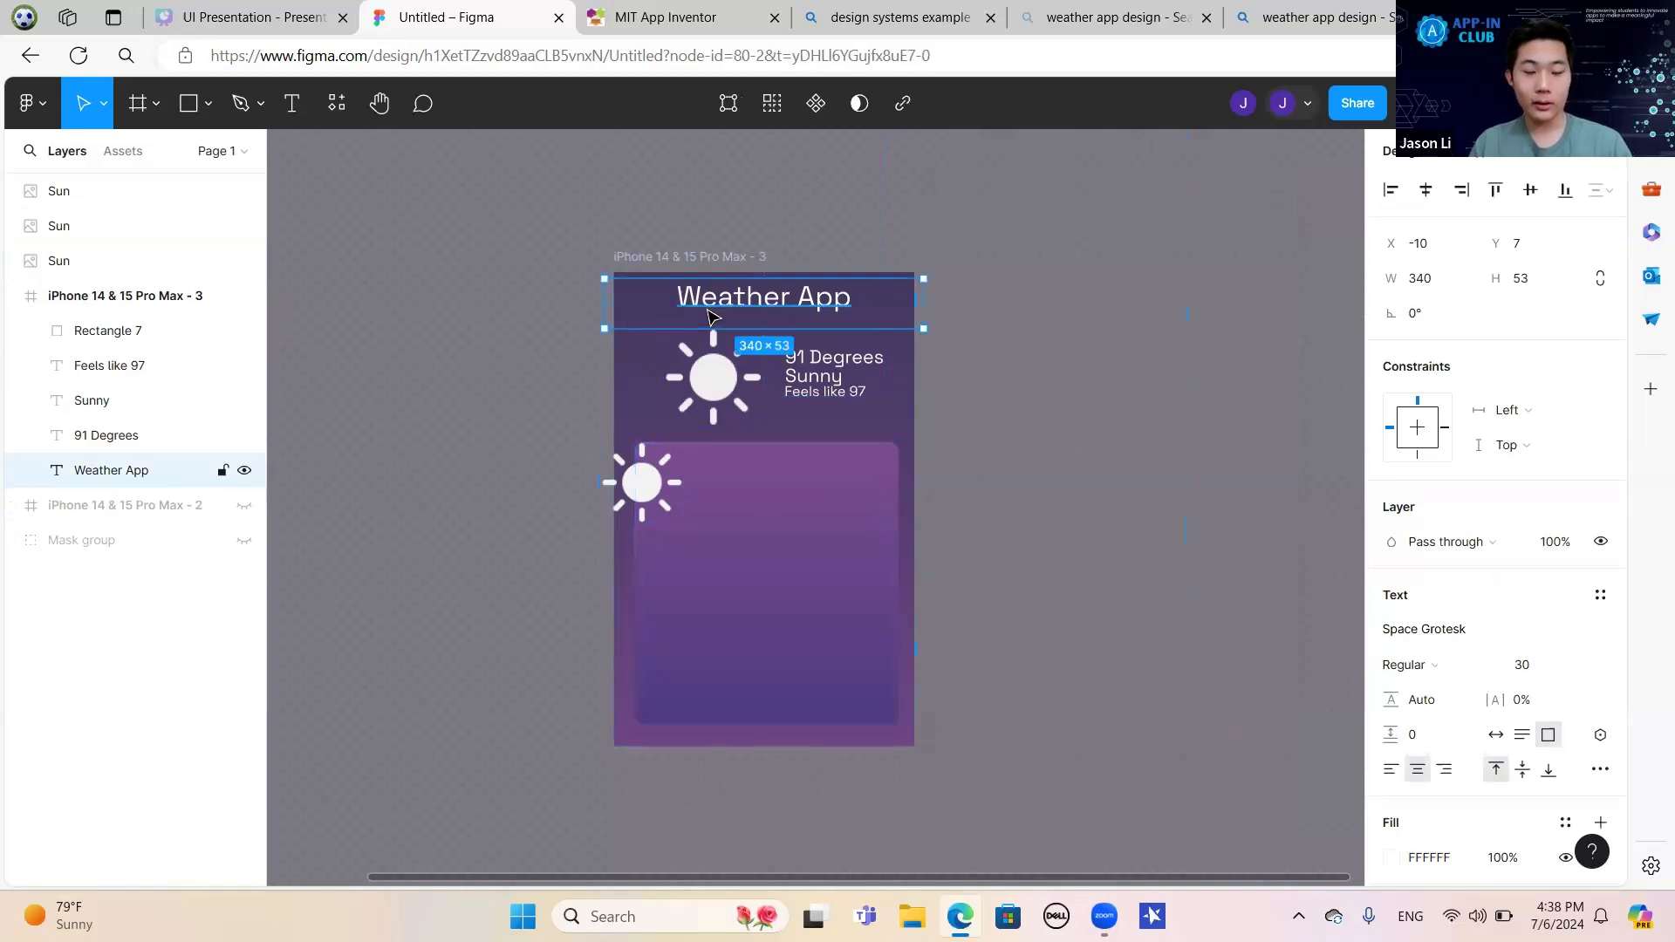
click(101, 203)
shift+click(213, 294)
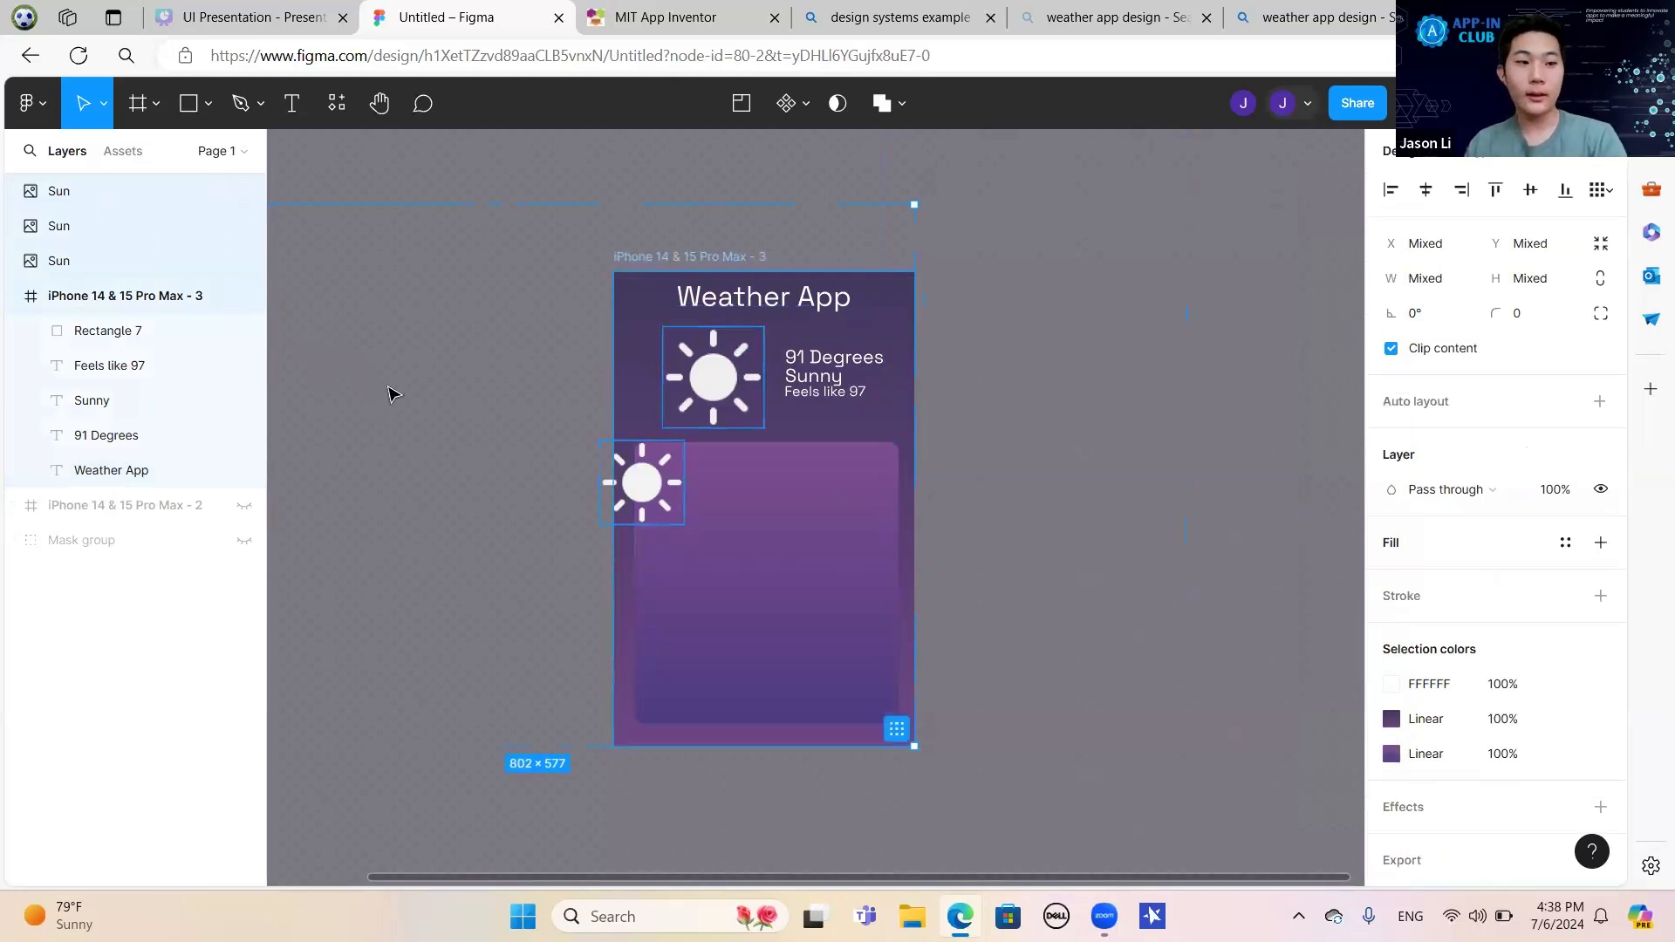
key(Delete)
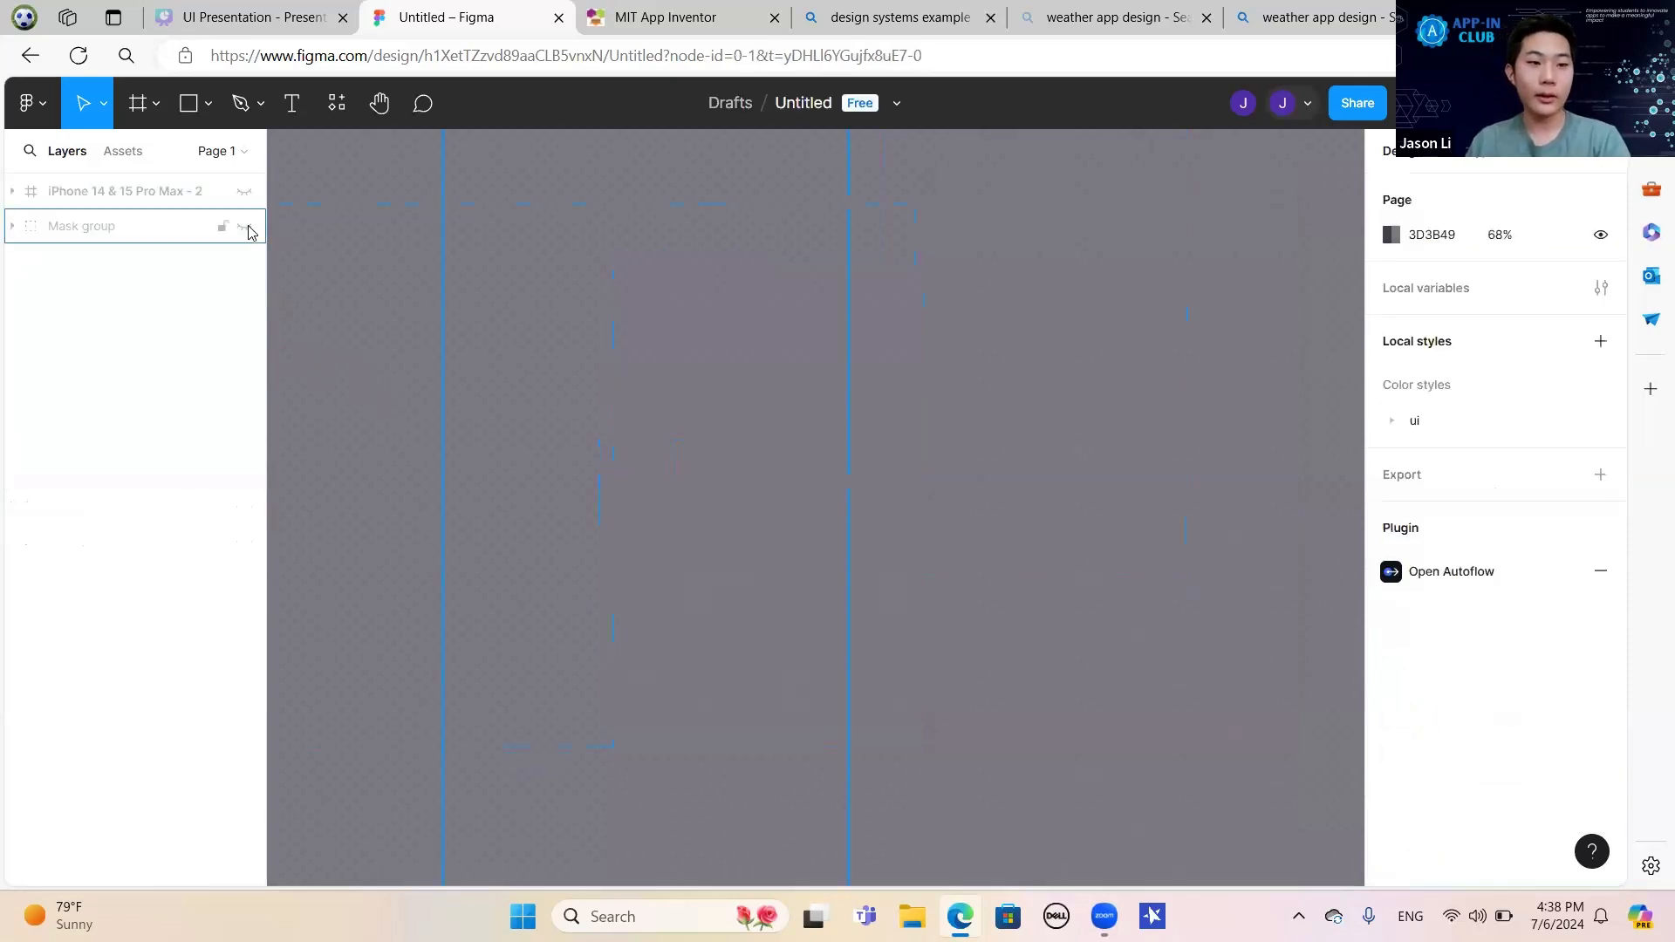
Unhide the prepared weather design frame "iPhone 14 & 15 Pro Max - 2", keeping the Mask group hidden.
click(245, 227)
click(245, 227)
click(245, 191)
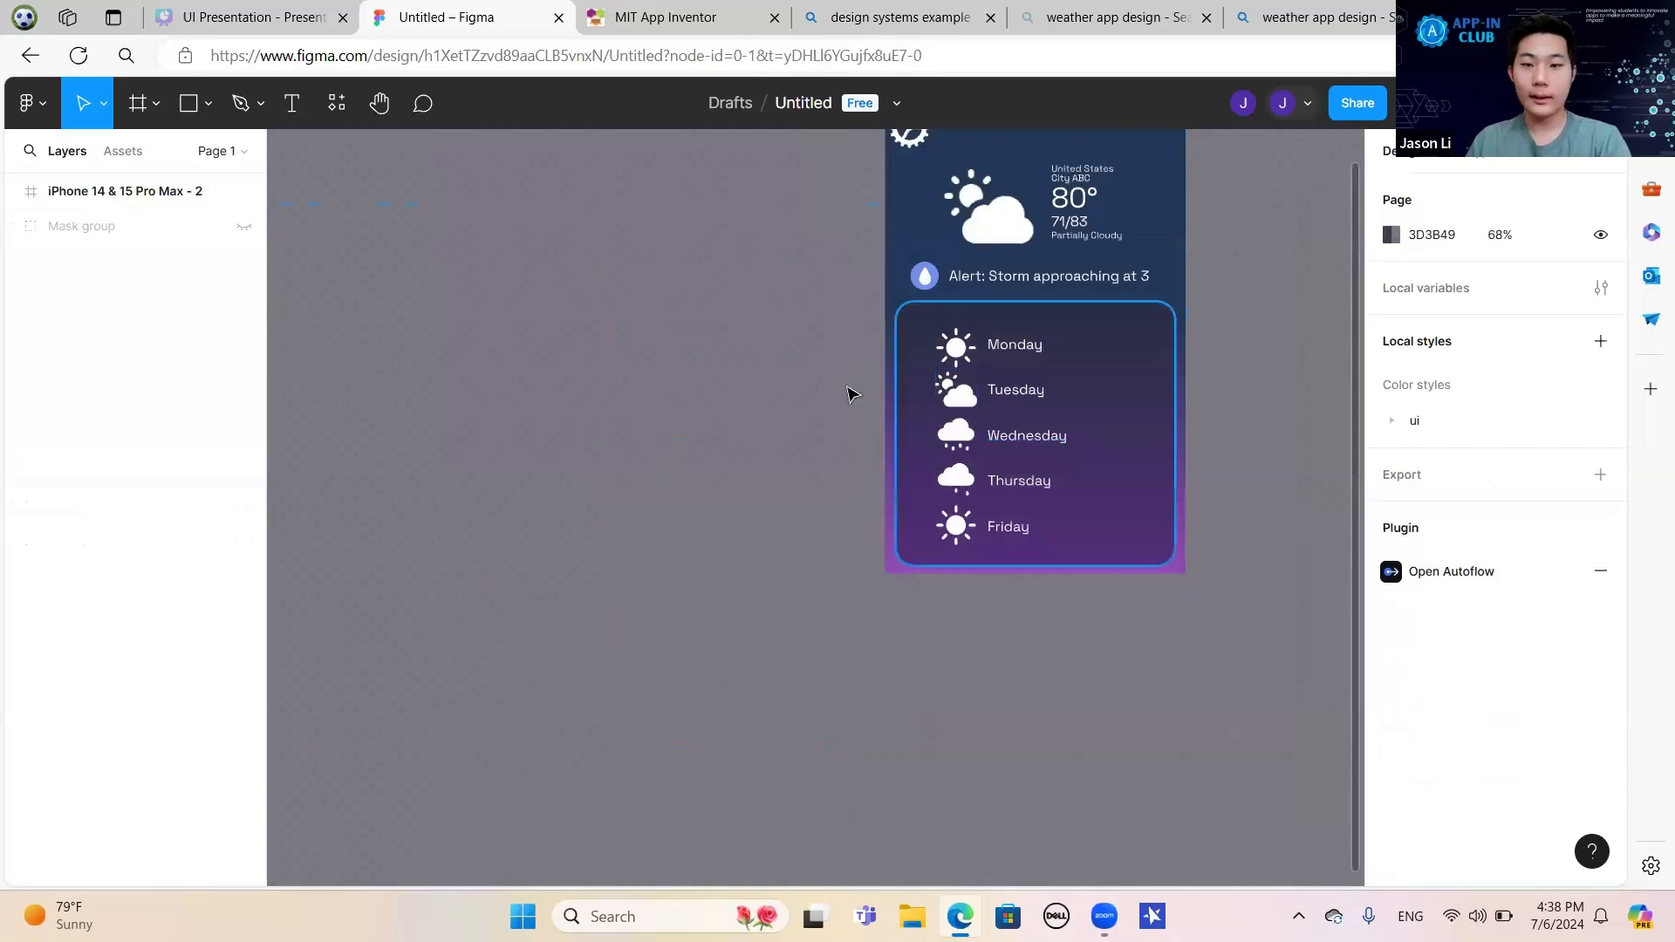
drag(815, 392, 746, 476)
drag(790, 382, 541, 527)
scroll(587, 497, up, 1)
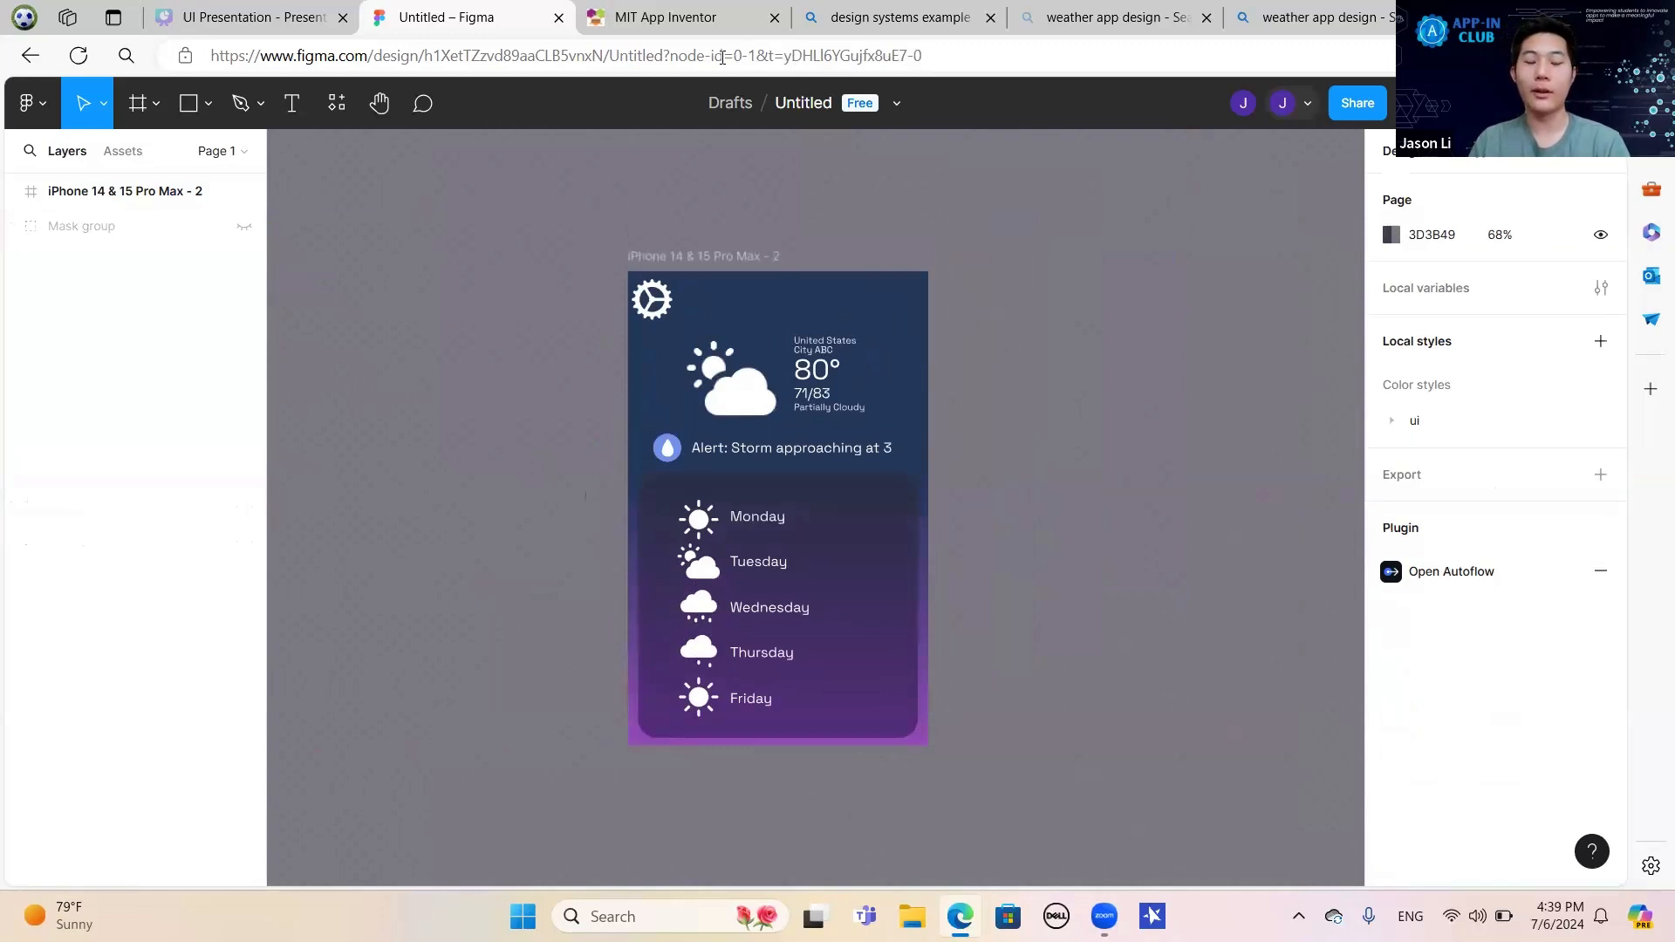
Switch to the MIT App Inventor project and look over the empty Screen1 preview and its appearance properties.
scroll(709, 383, down, 1)
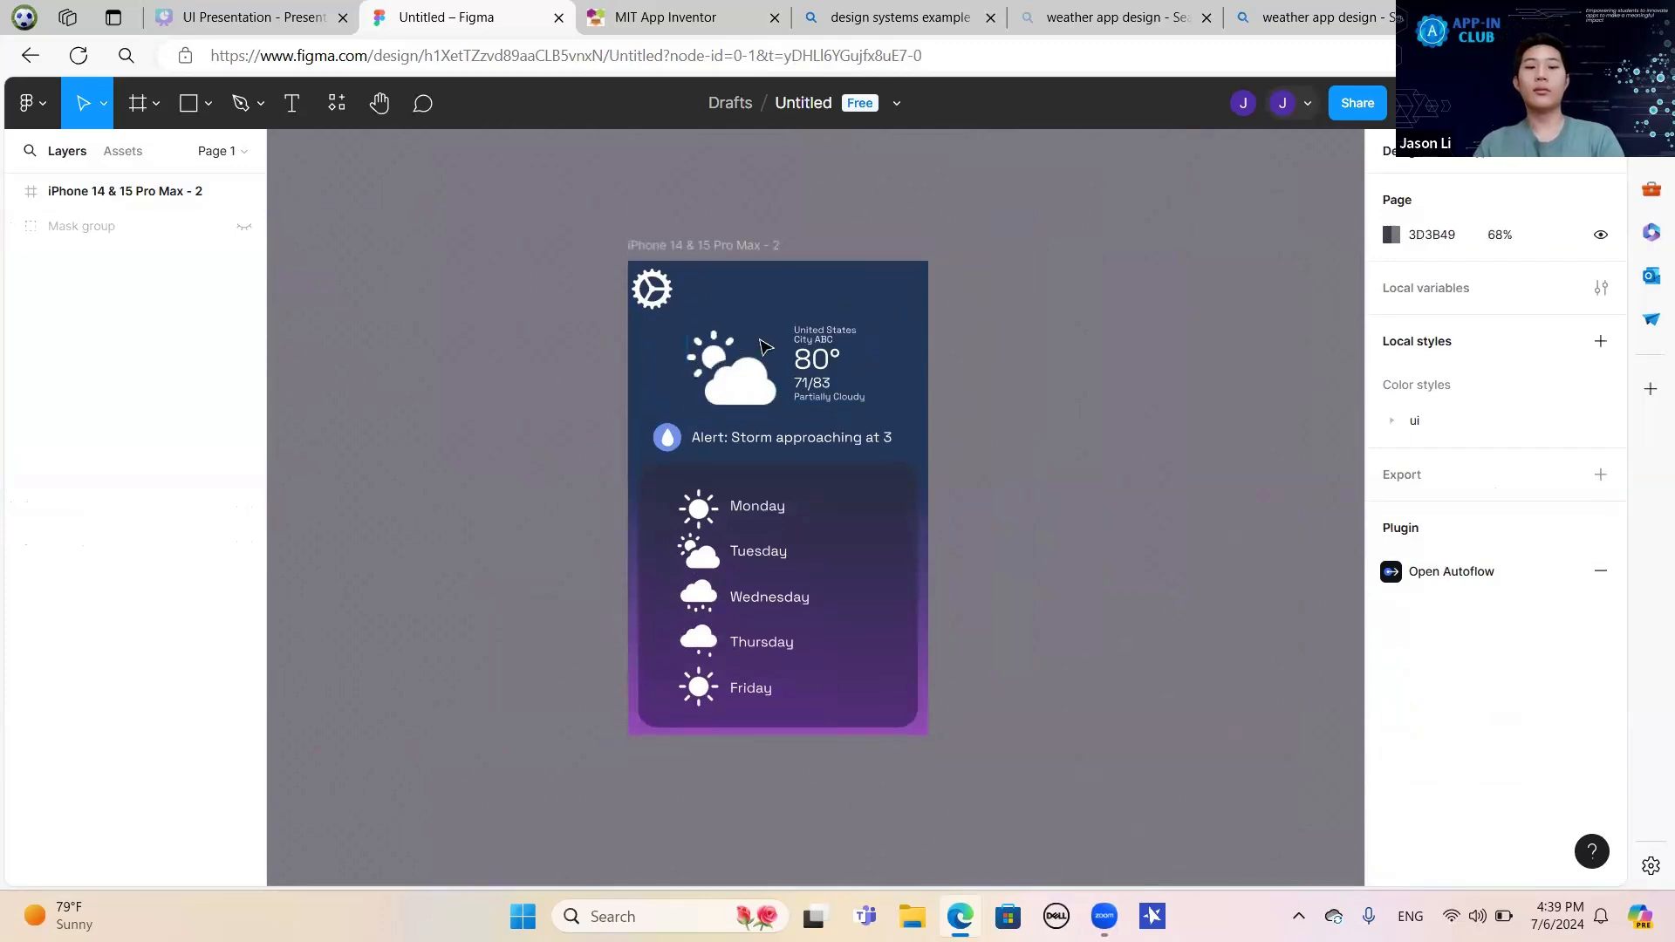
click(669, 8)
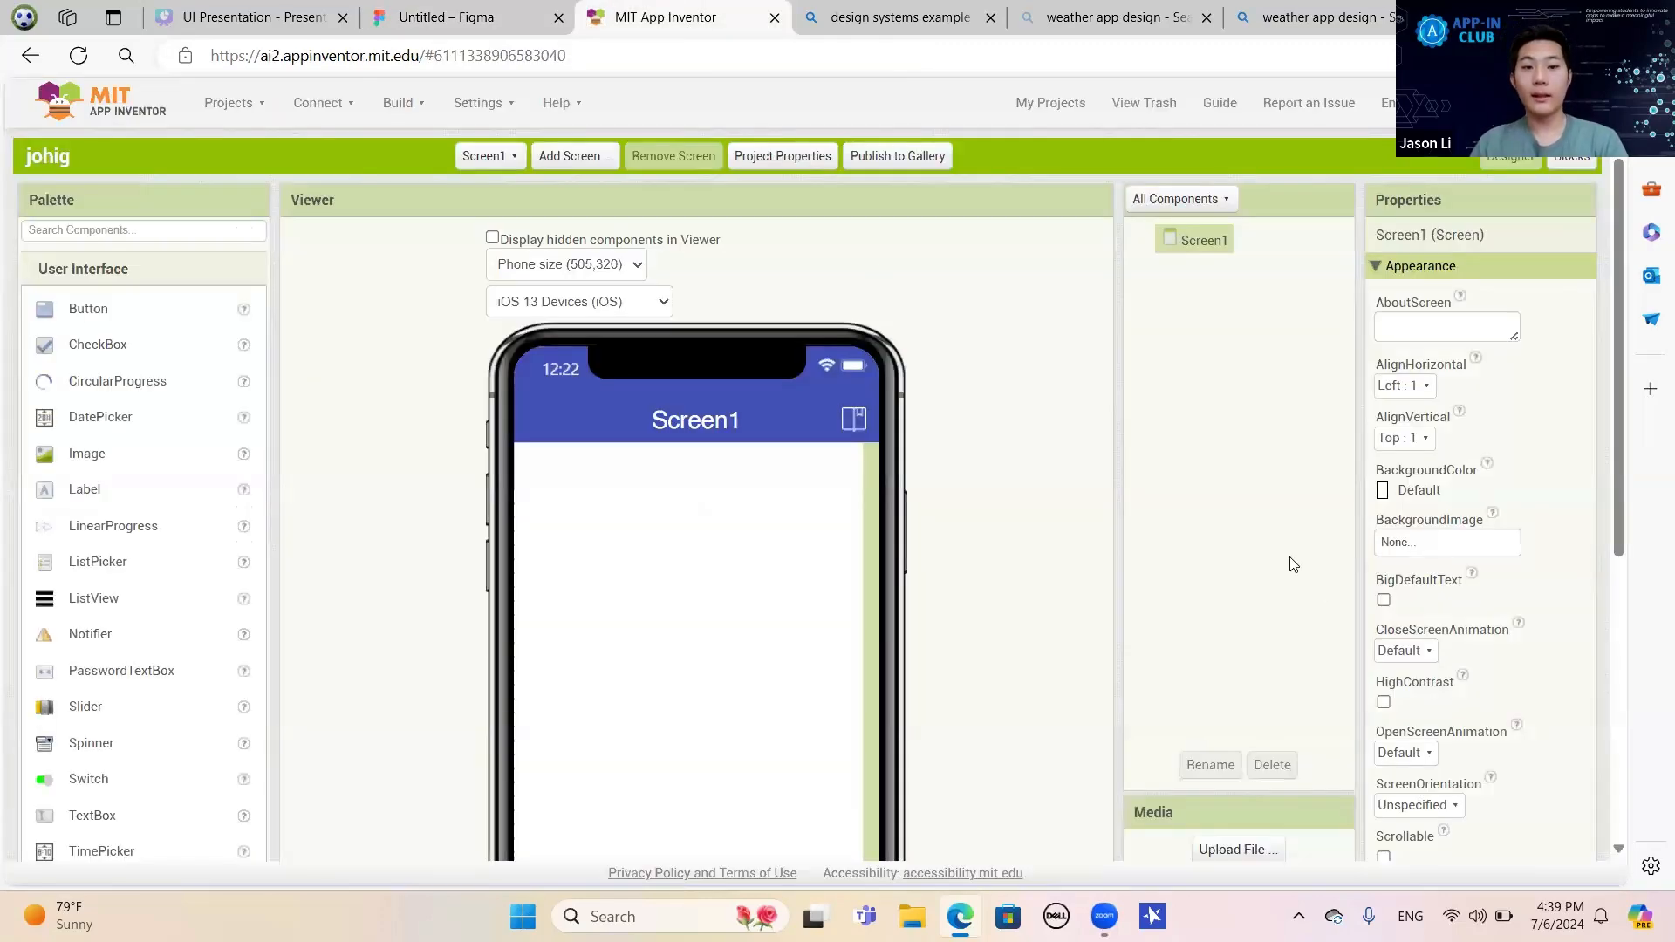
scroll(745, 578, down, 5)
scroll(778, 561, up, 3)
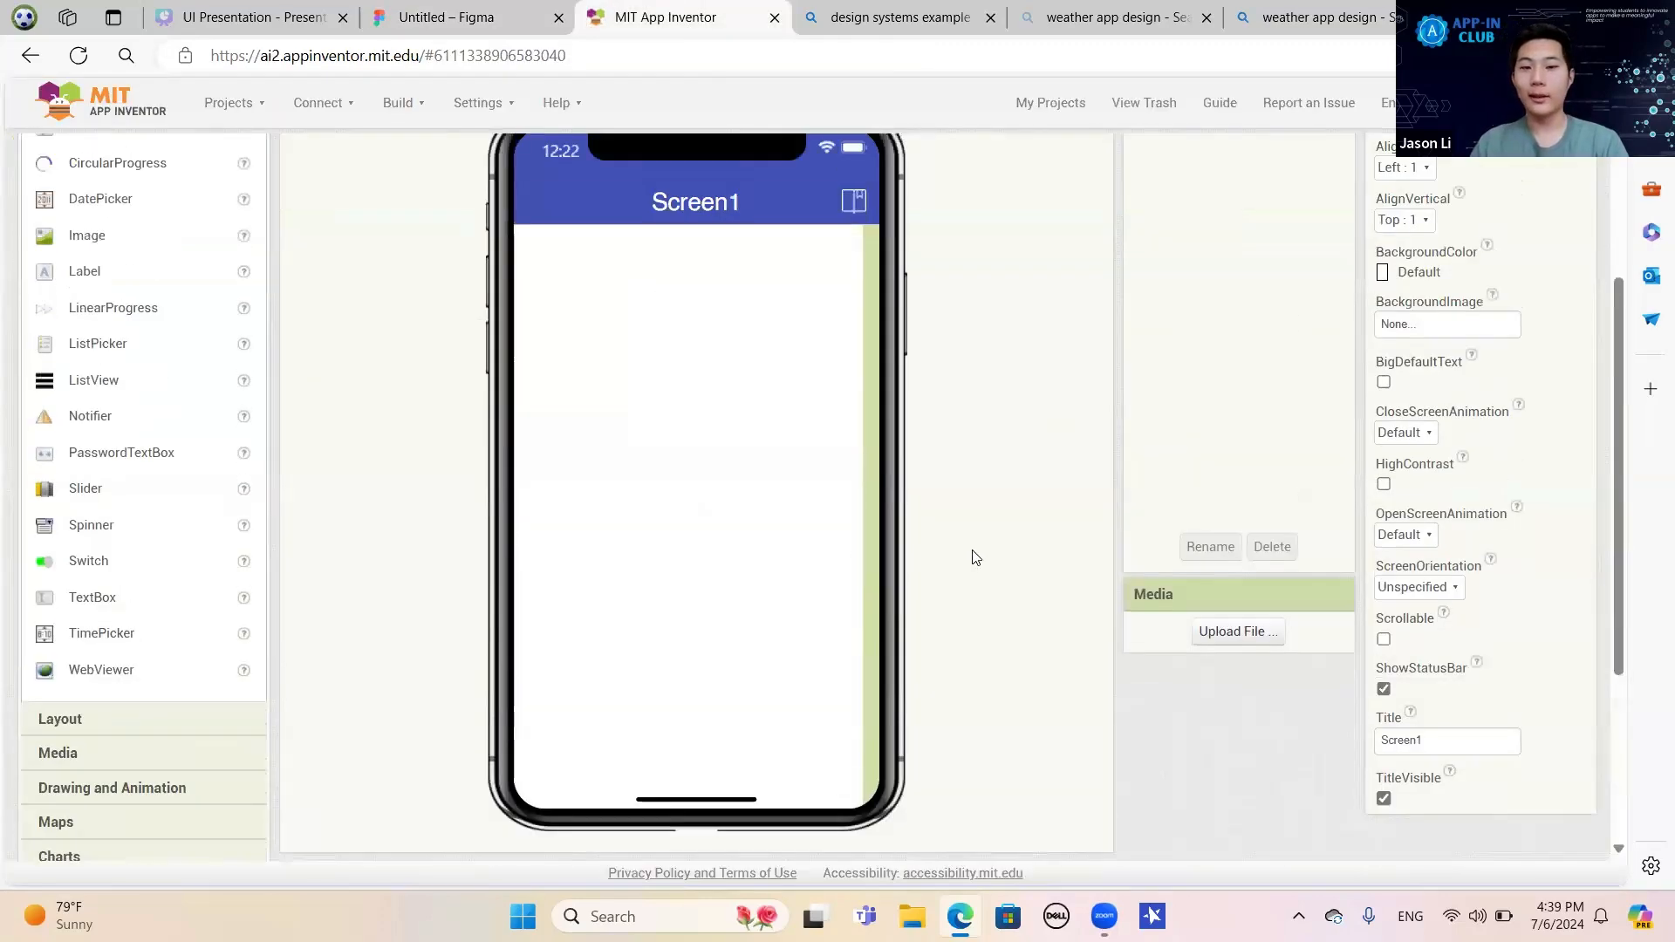
scroll(1012, 541, down, 1)
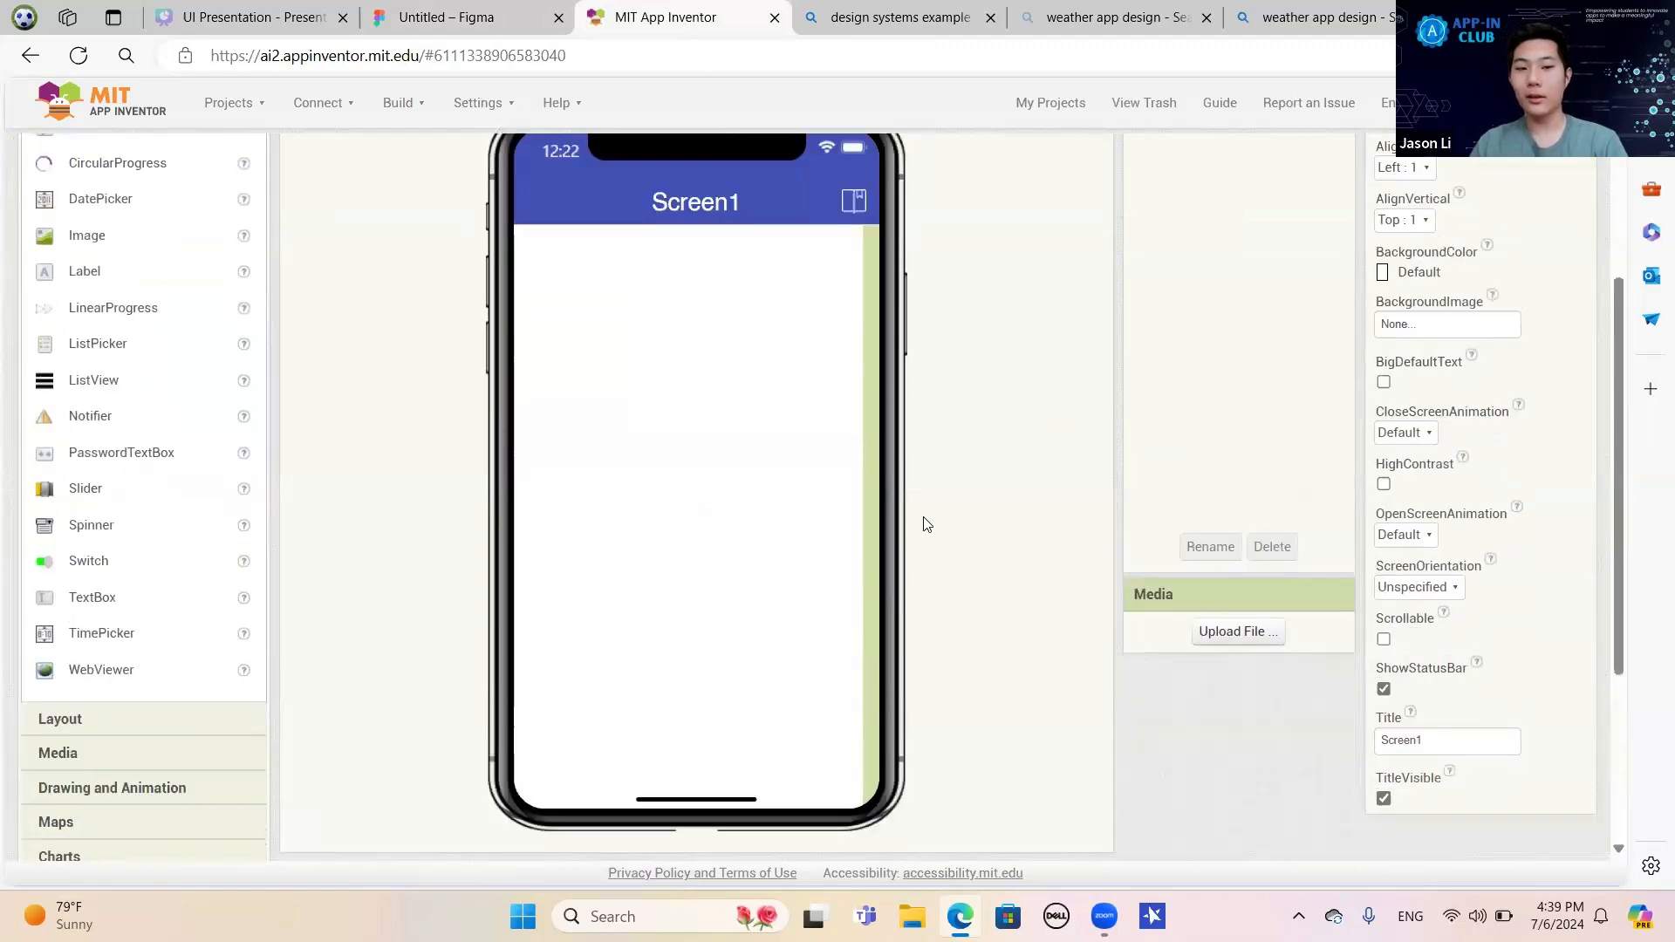
scroll(927, 523, up, 2)
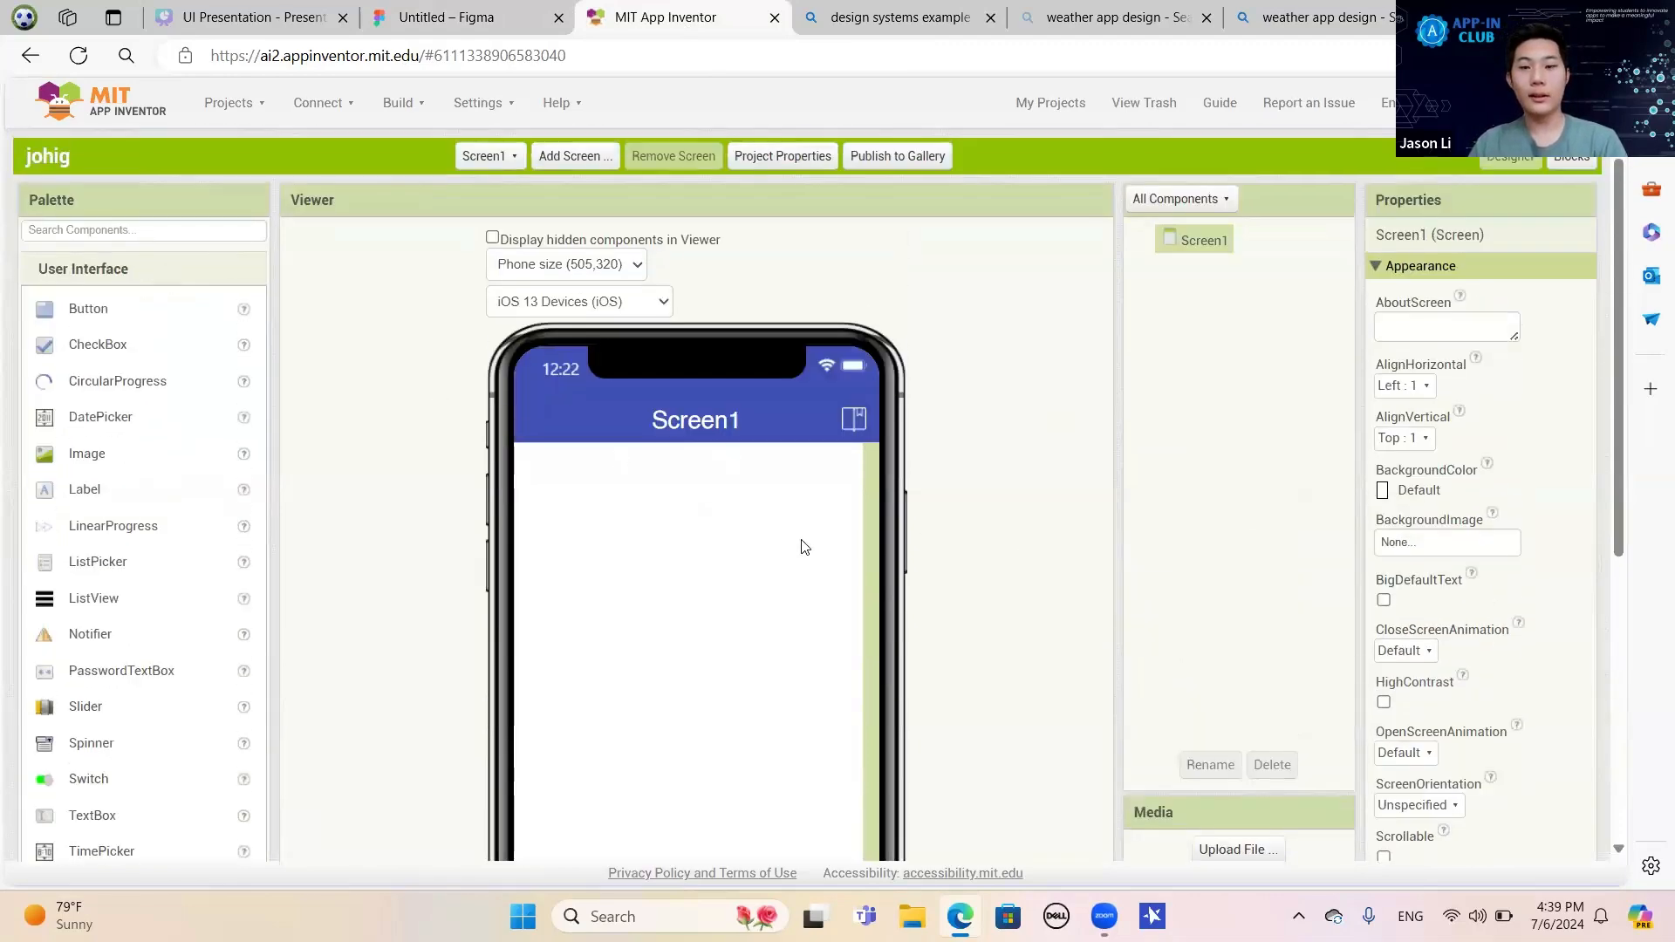
scroll(1485, 615, down, 3)
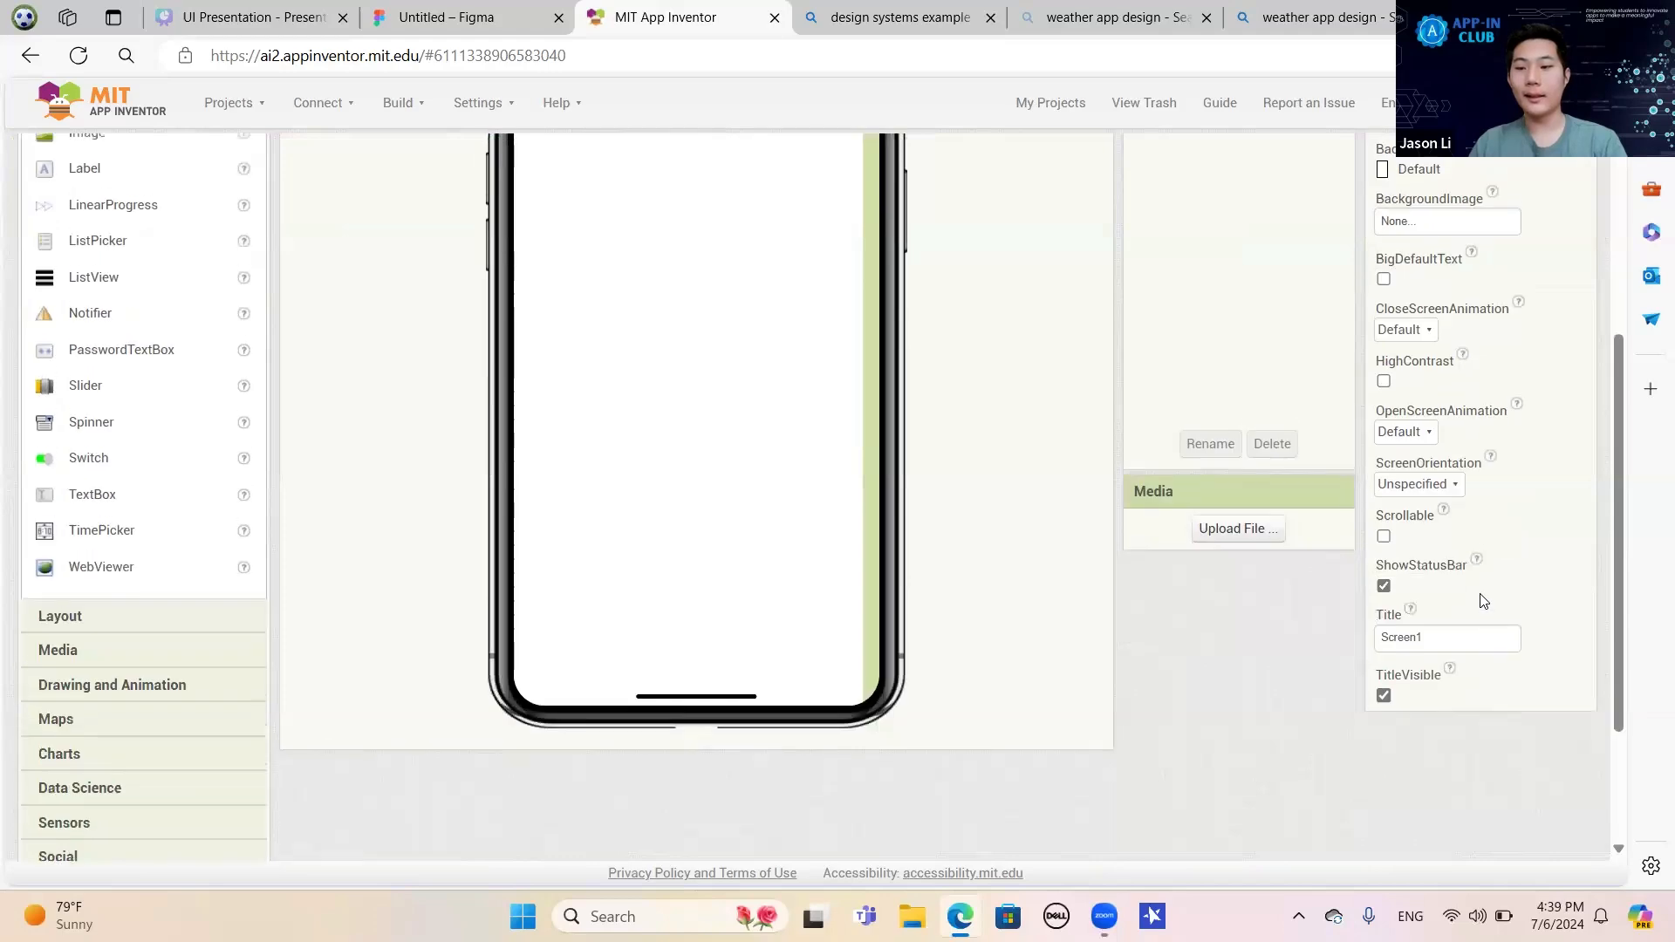
scroll(1483, 601, up, 2)
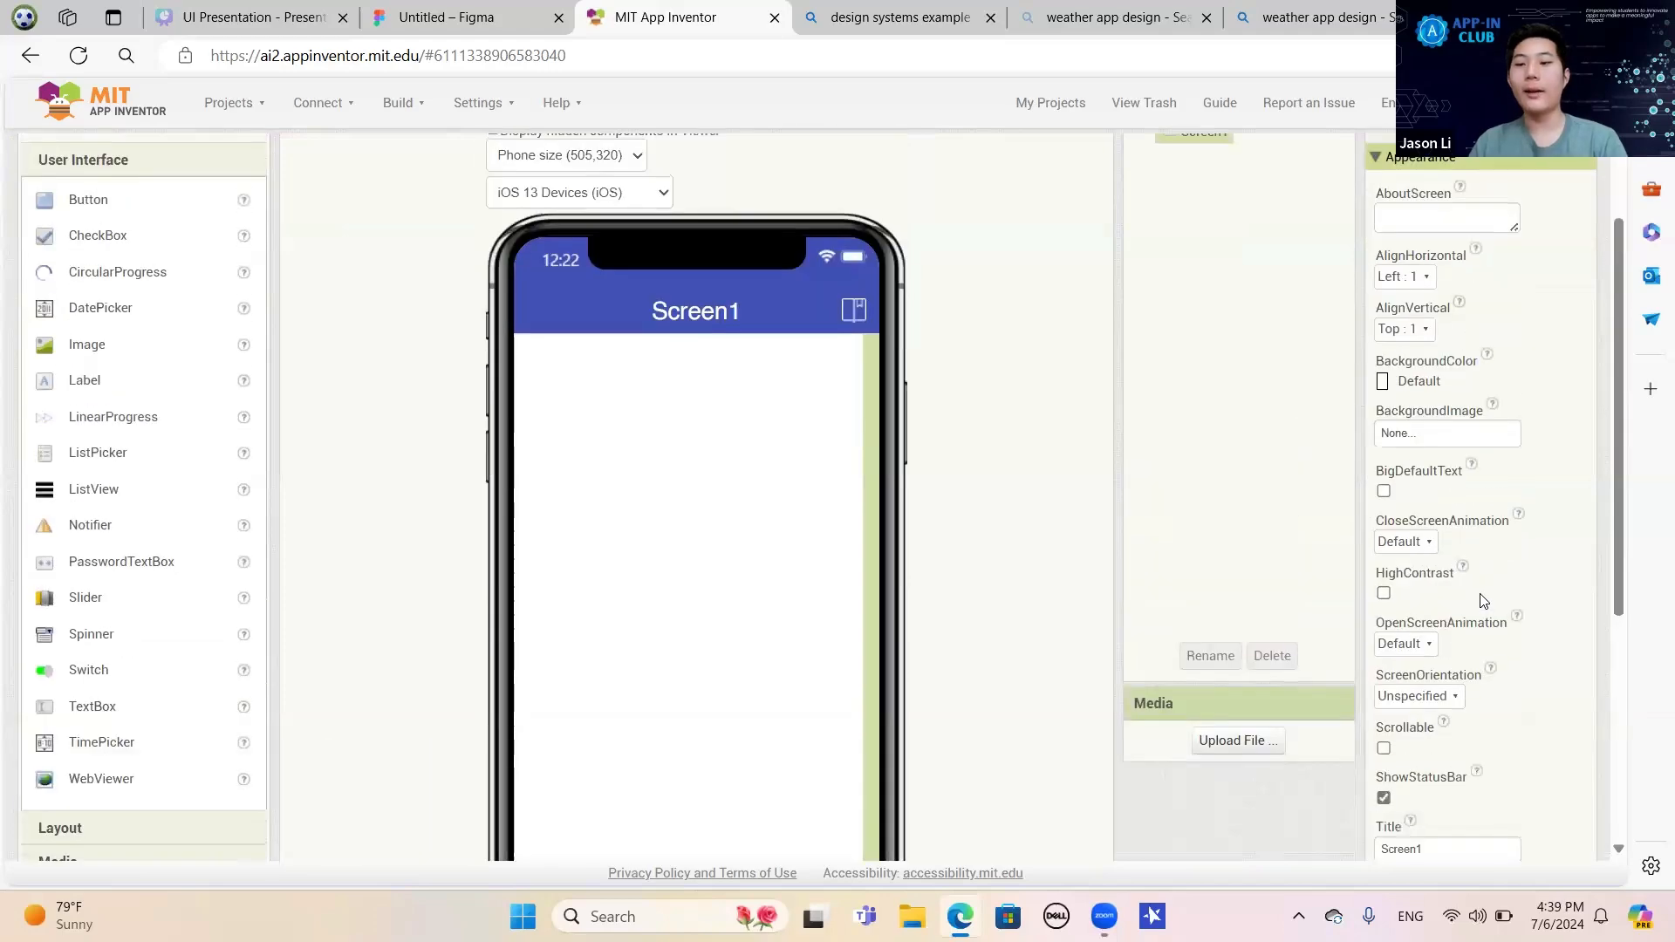
Upload "image 1 (1).png" from the Downloads folder to the project's media files.
click(1425, 434)
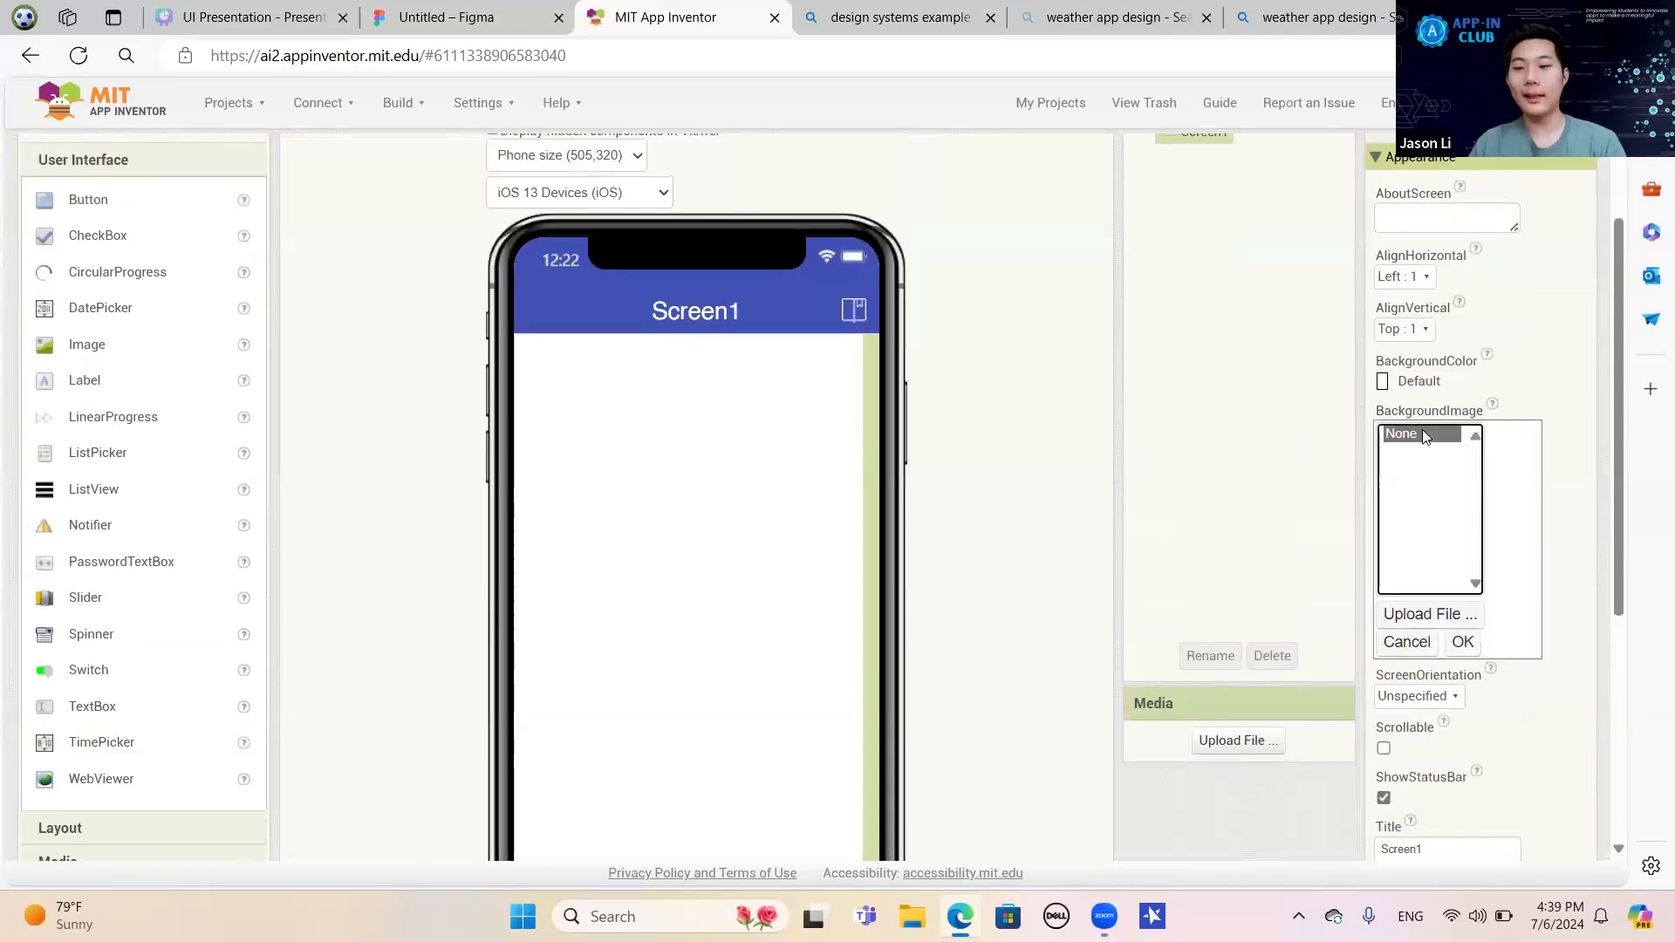
click(1245, 743)
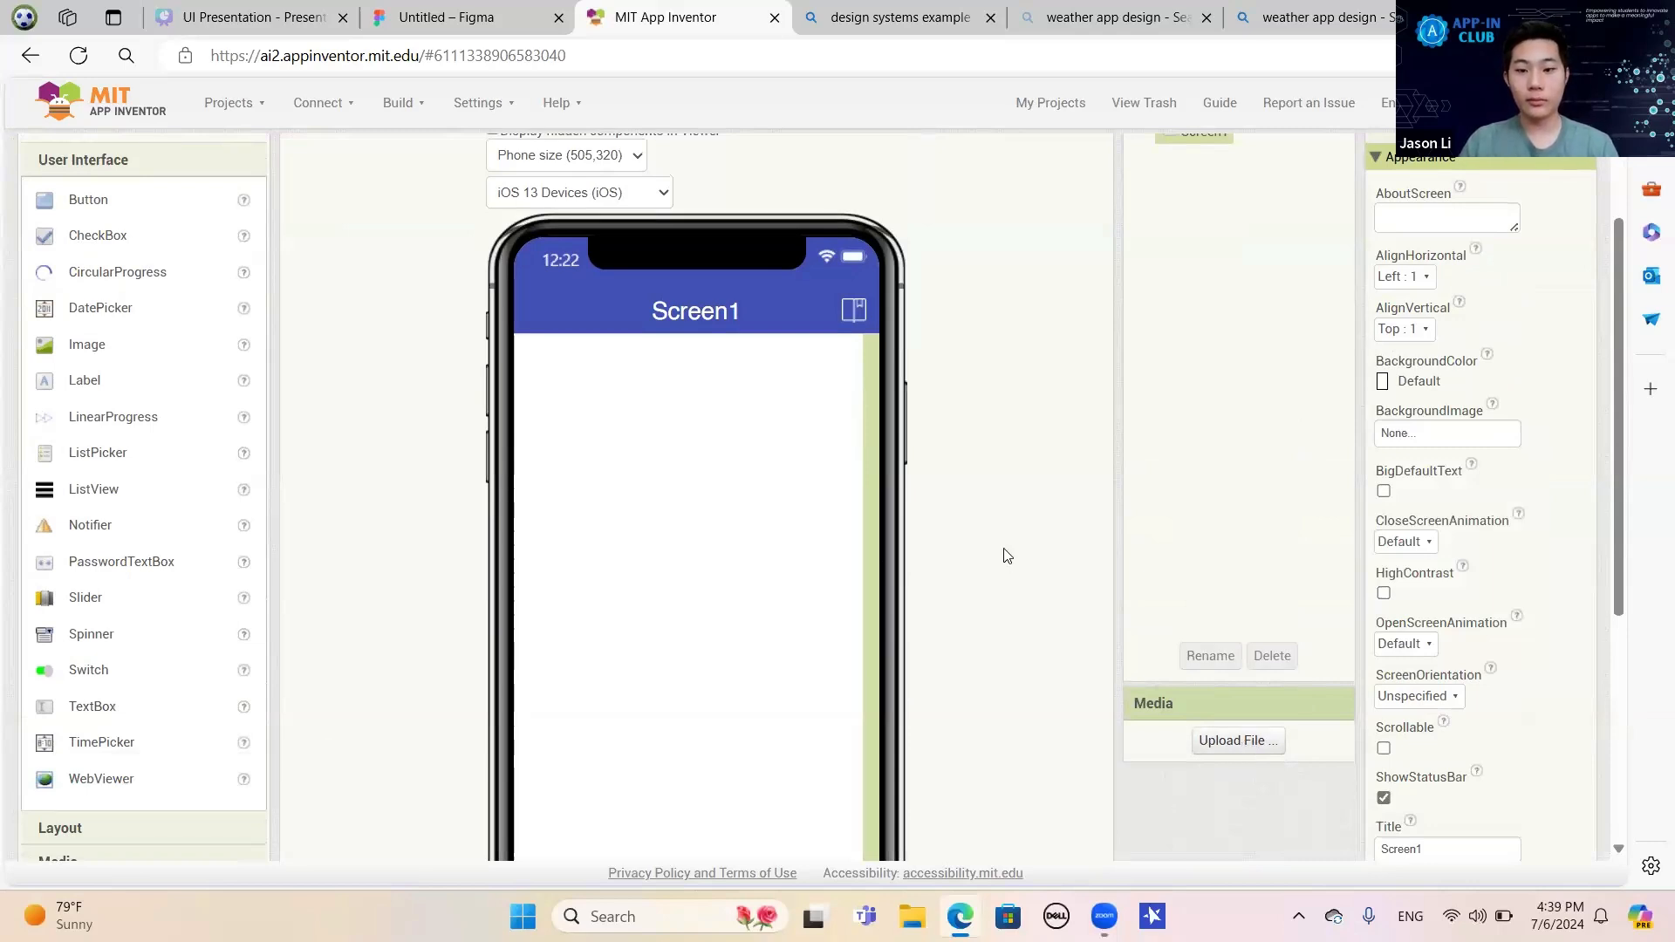
click(1261, 743)
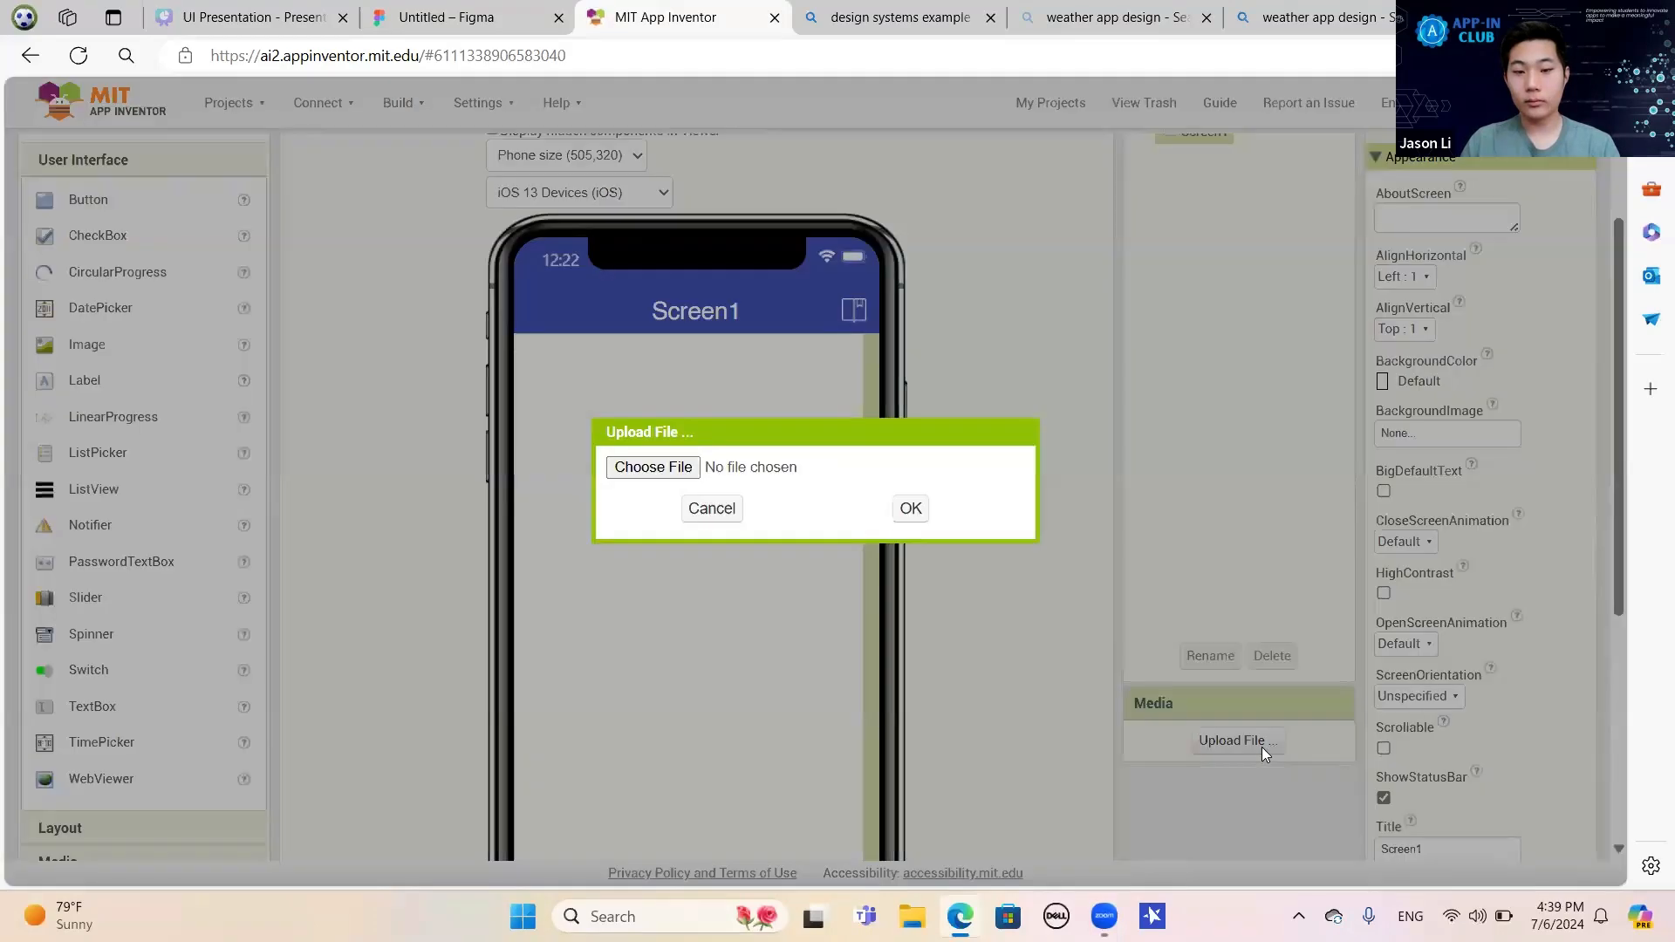
click(622, 468)
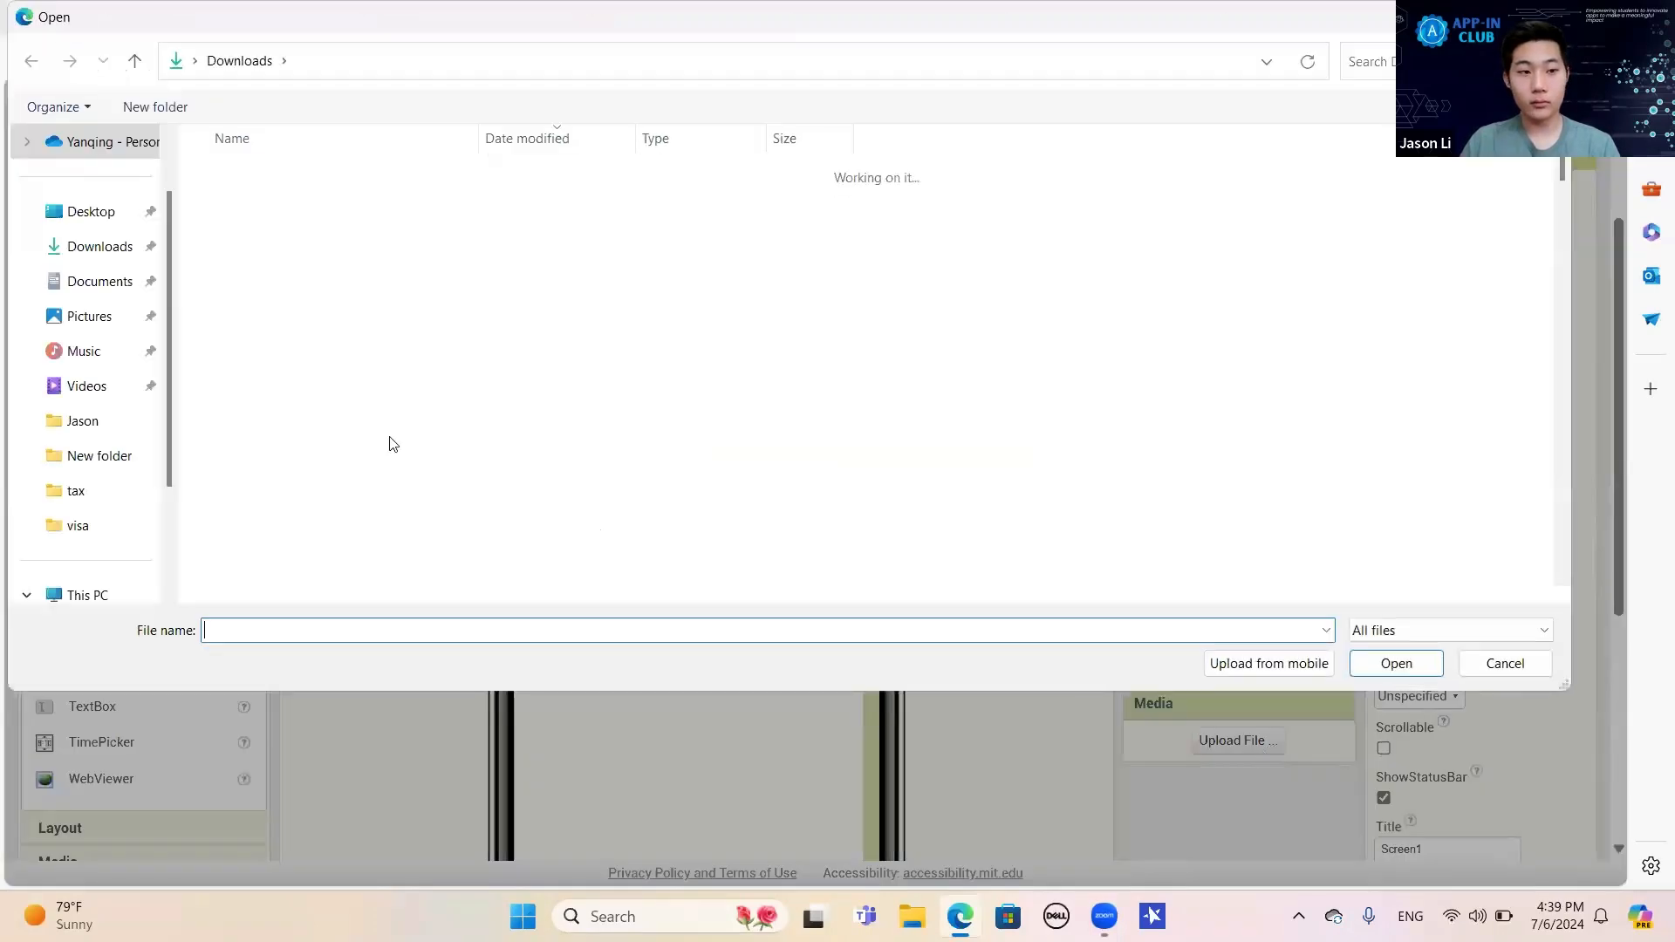
click(82, 250)
double_click(228, 203)
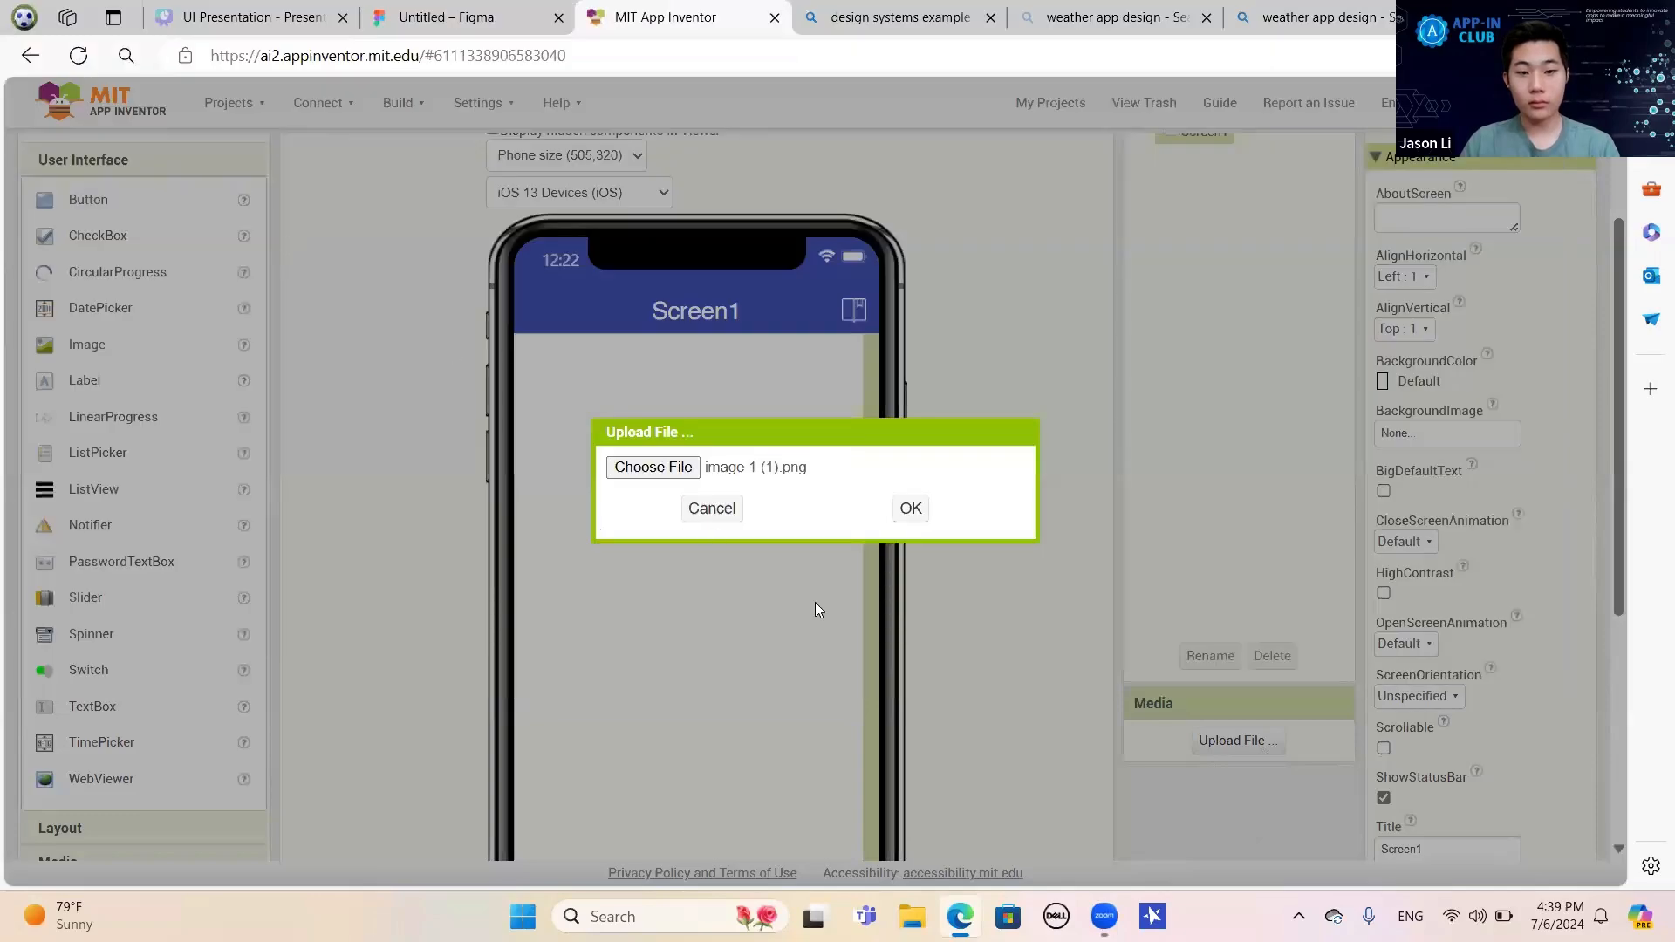
click(924, 511)
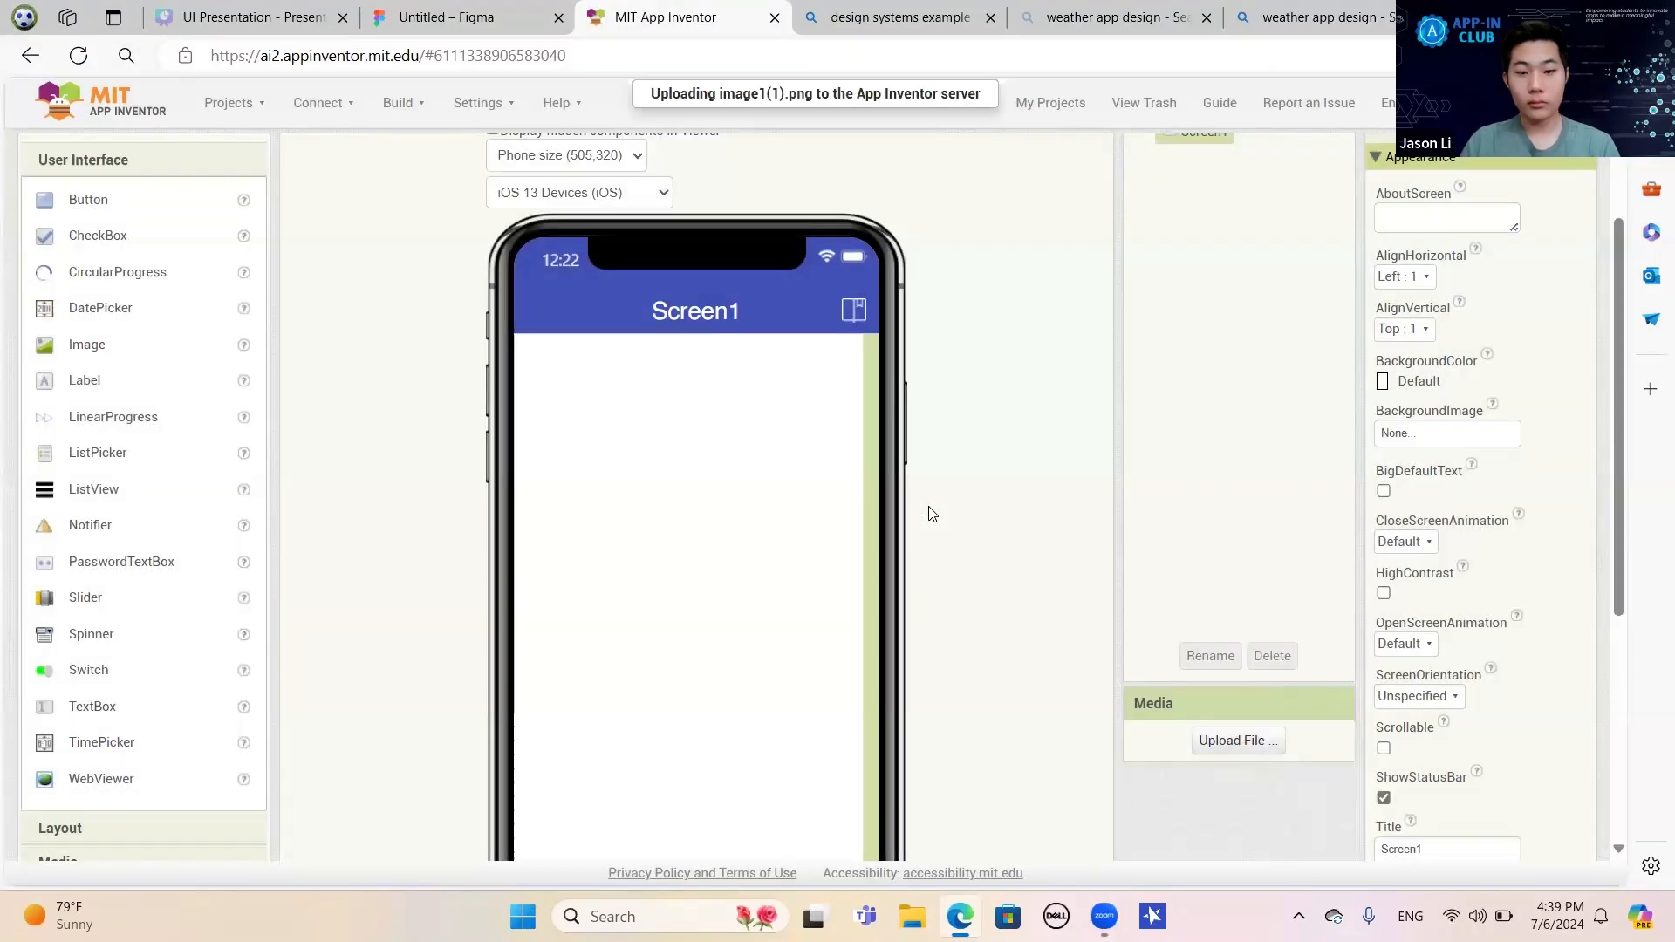
scroll(1025, 606, down, 2)
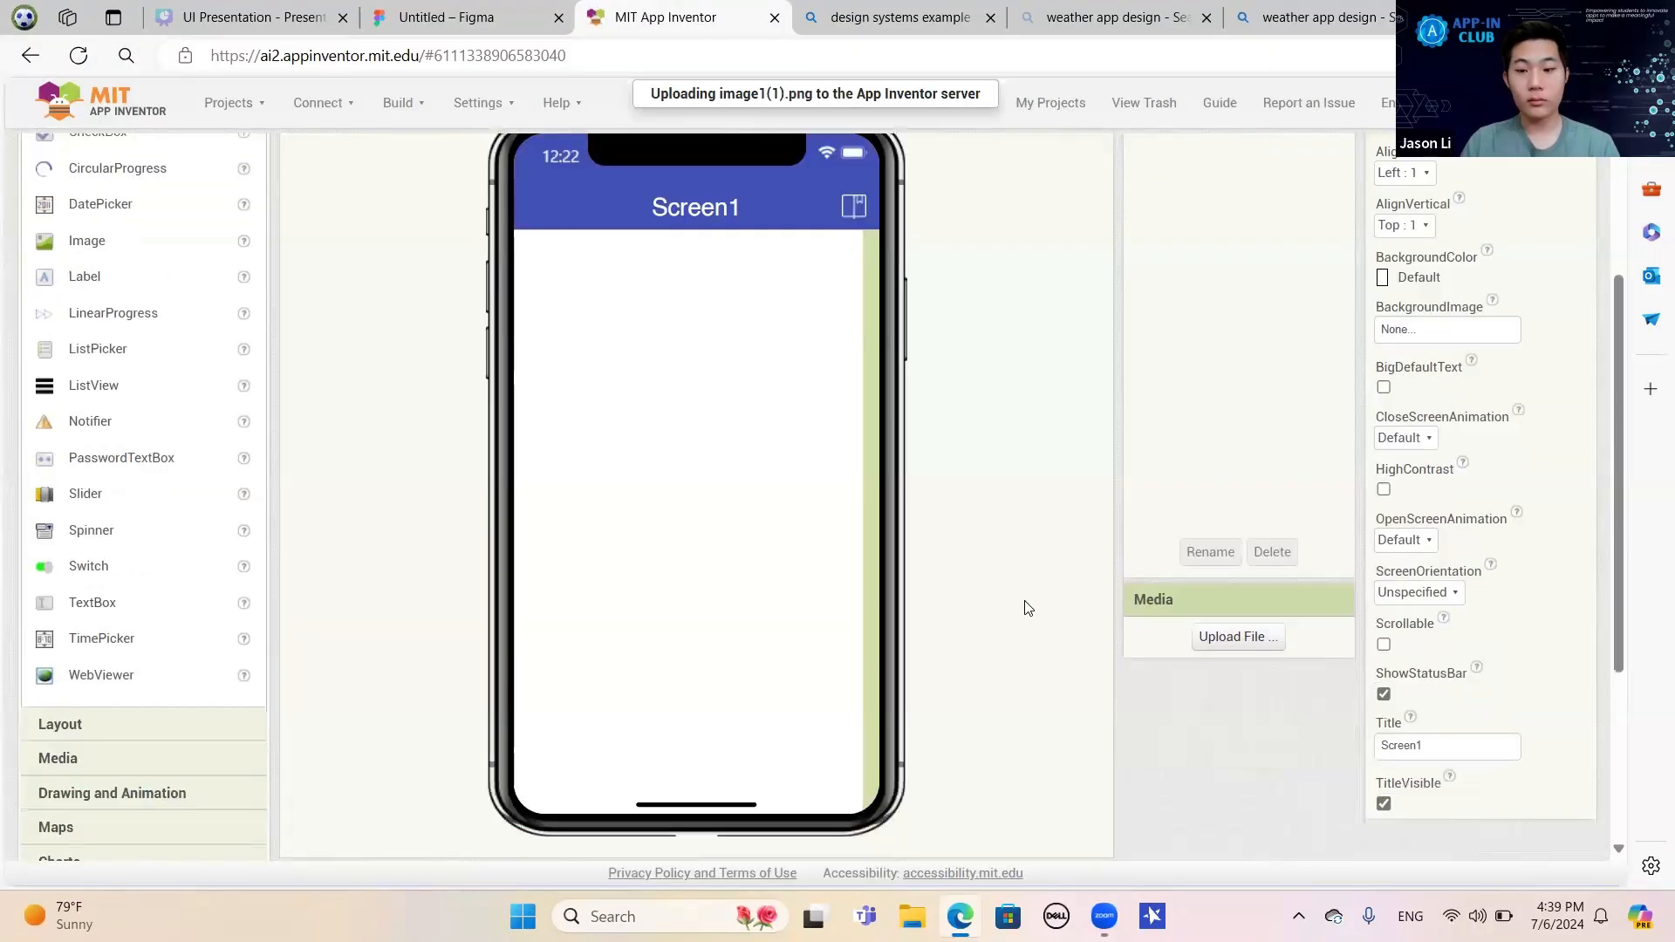
scroll(1042, 608, up, 3)
scroll(1141, 583, down, 3)
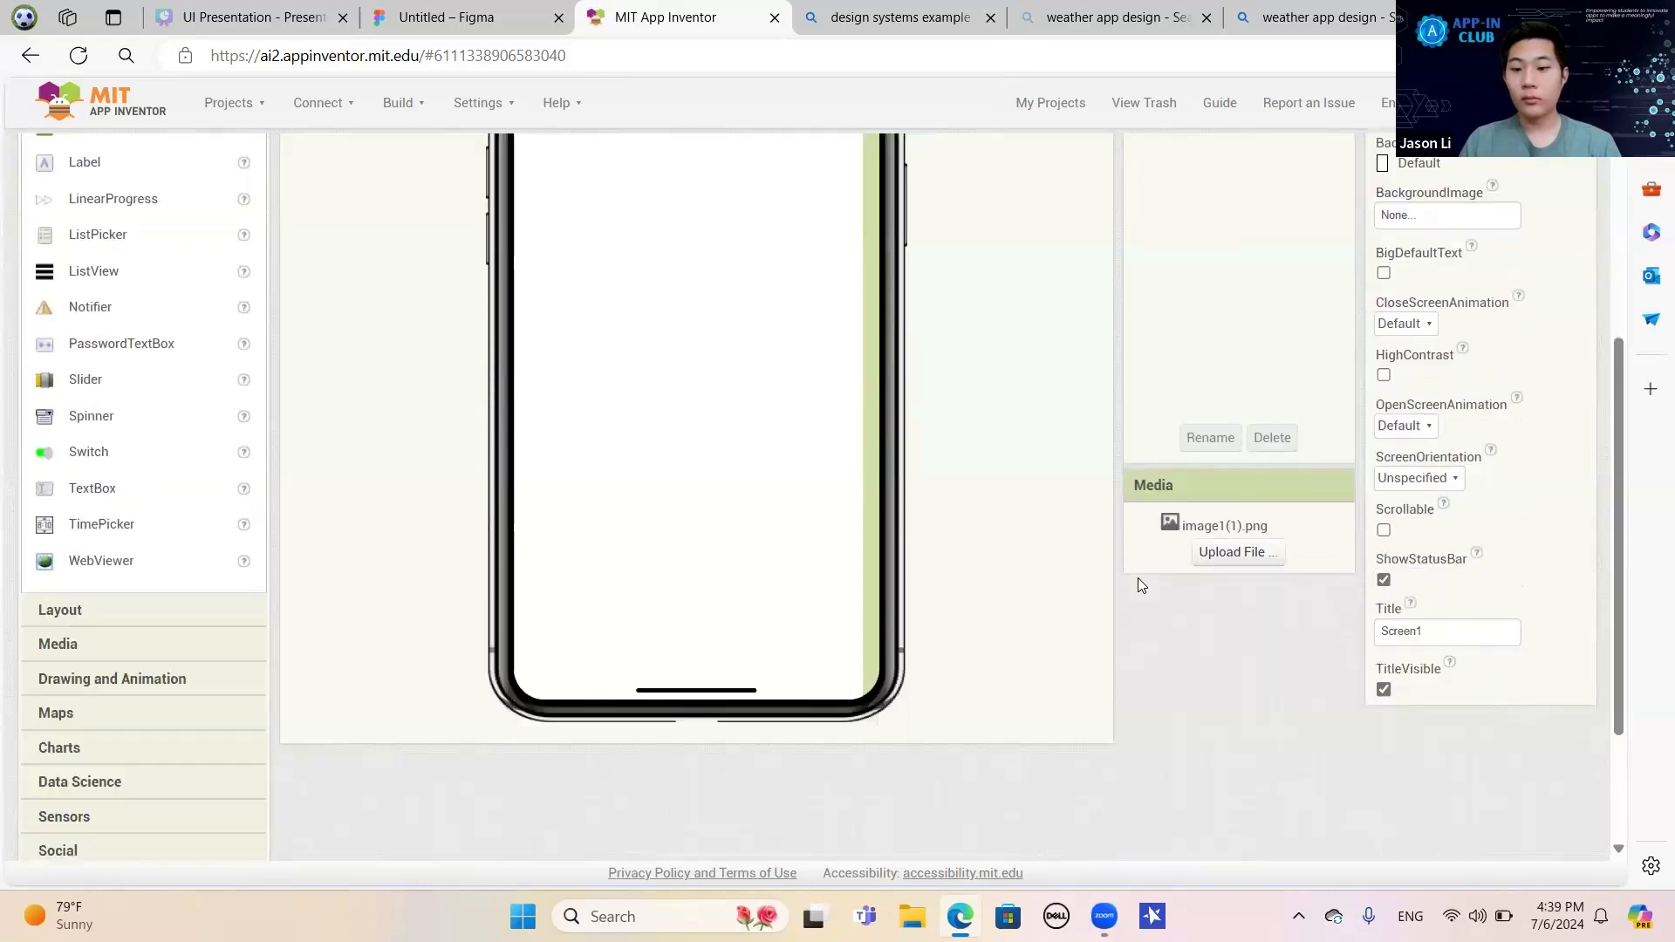
scroll(1212, 522, up, 3)
scroll(1438, 451, down, 1)
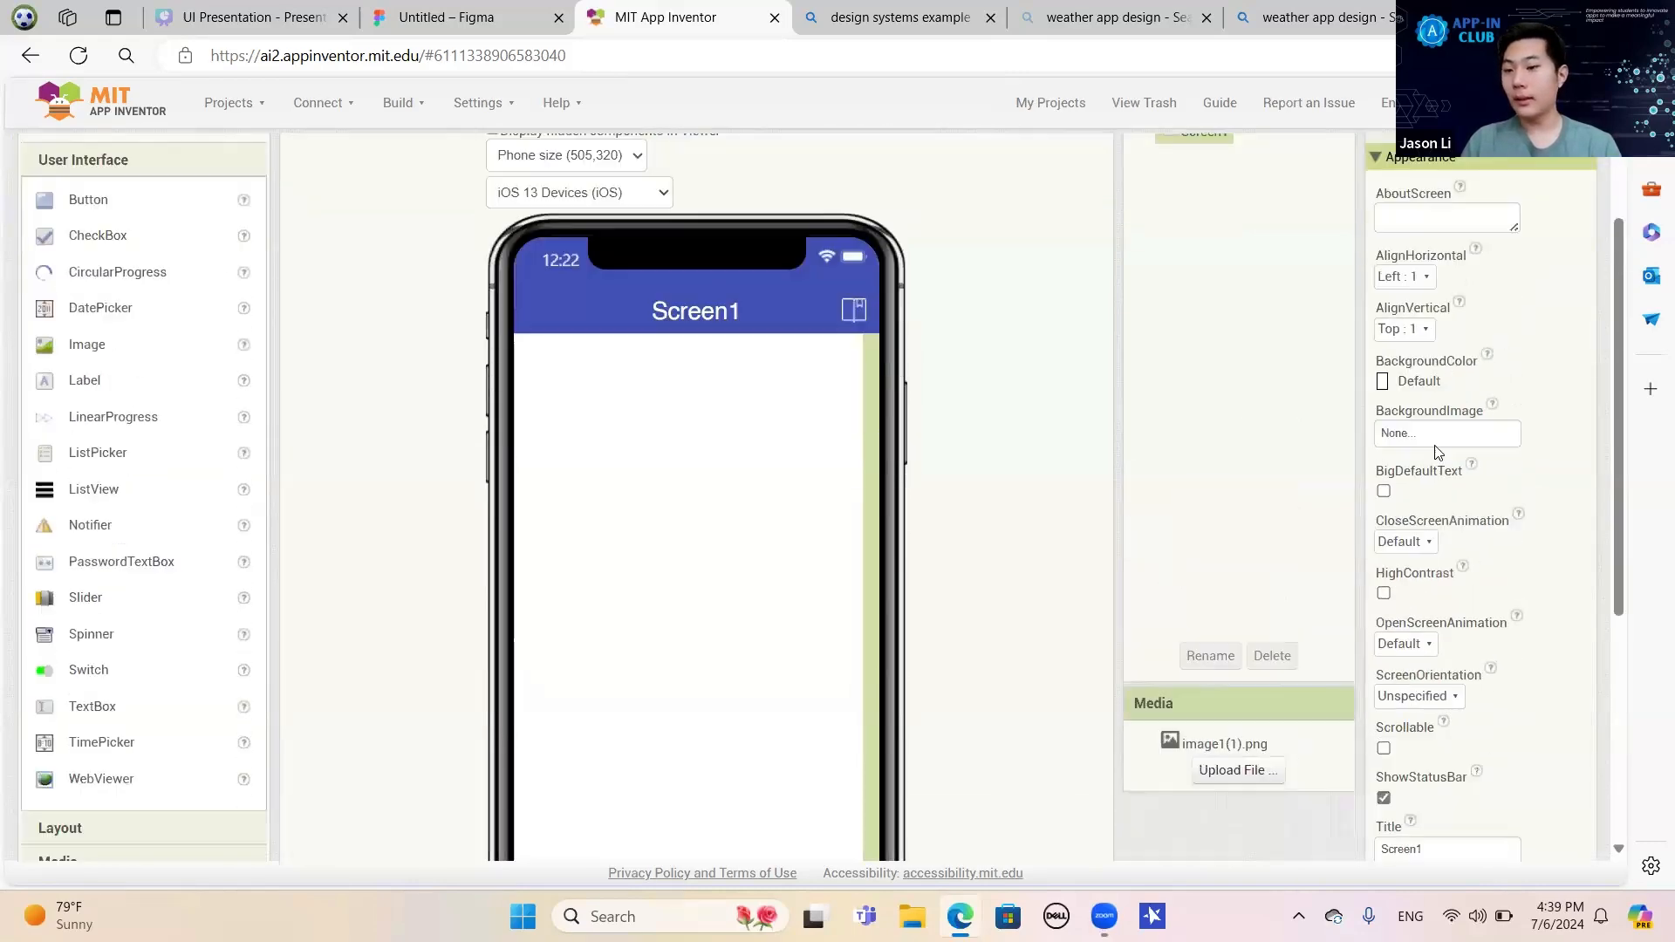
scroll(1245, 376, up, 1)
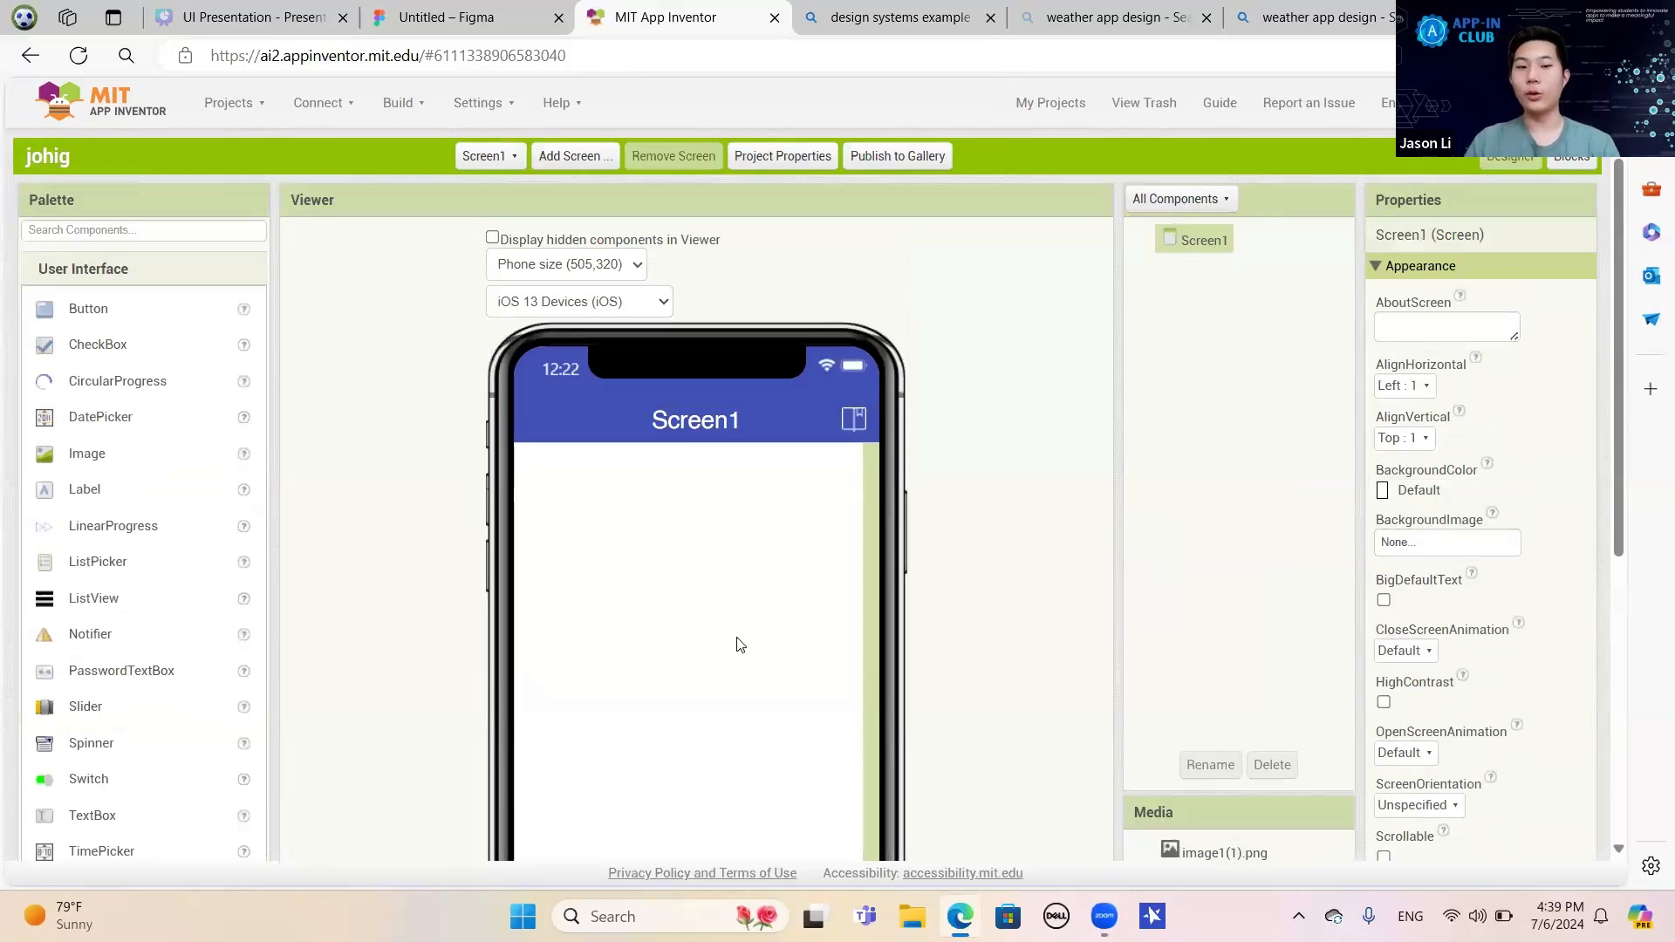
click(536, 17)
click(628, 18)
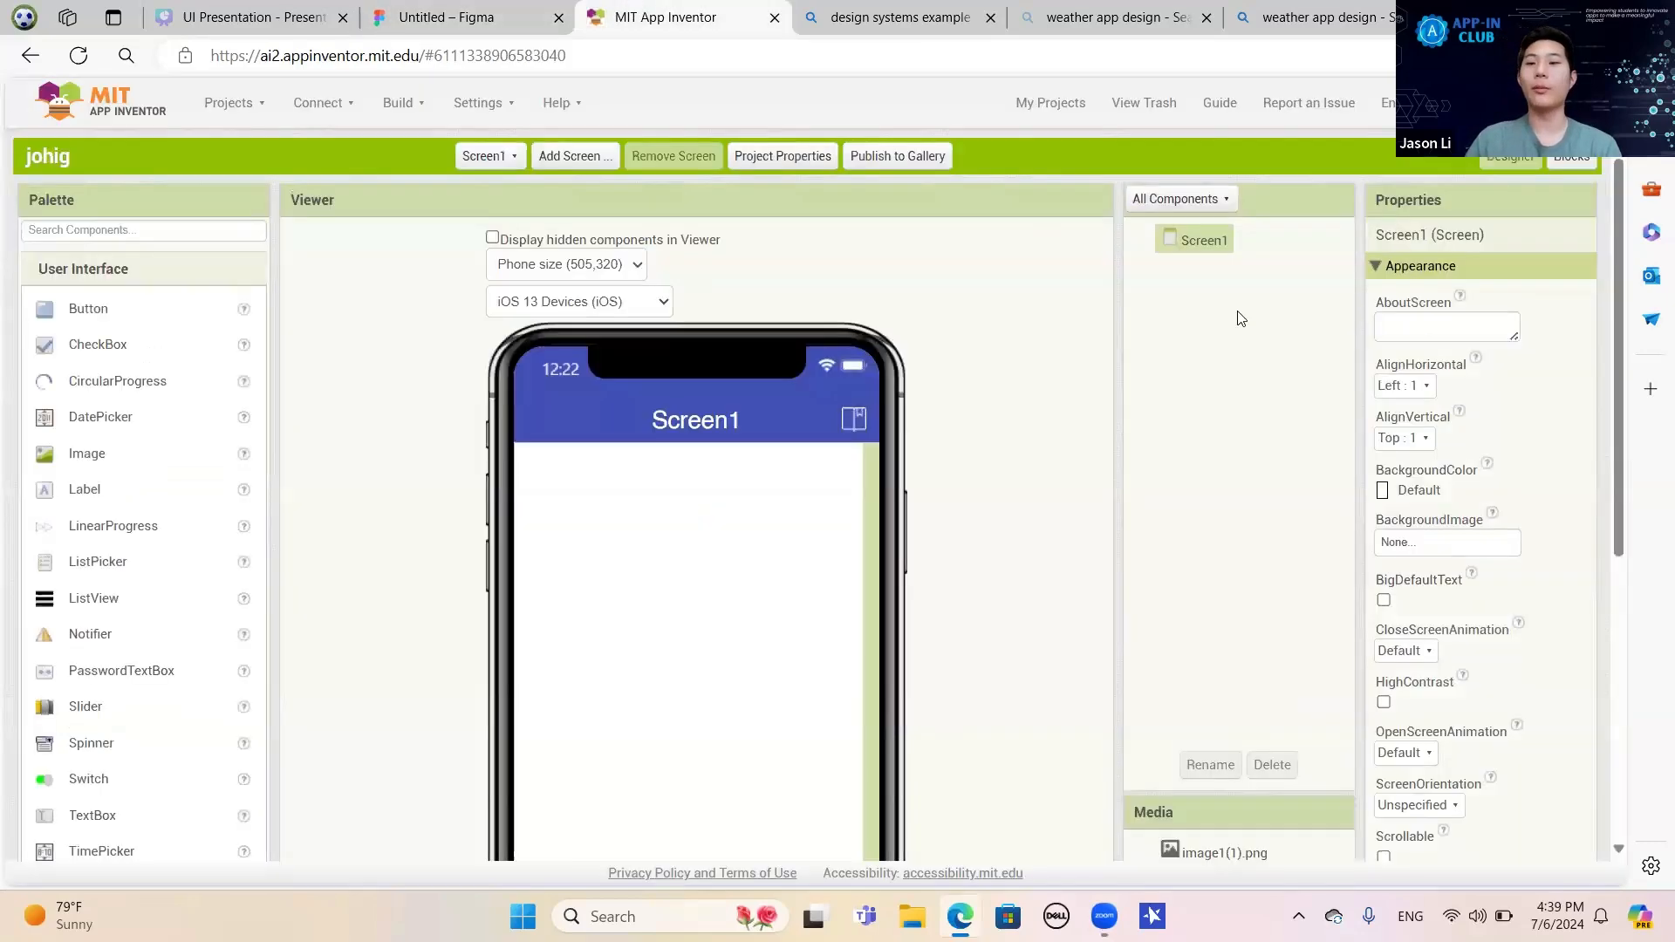
Set Screen1's background image to image1(1).png and apply the same choice a second time.
click(1393, 557)
click(1445, 561)
click(1467, 749)
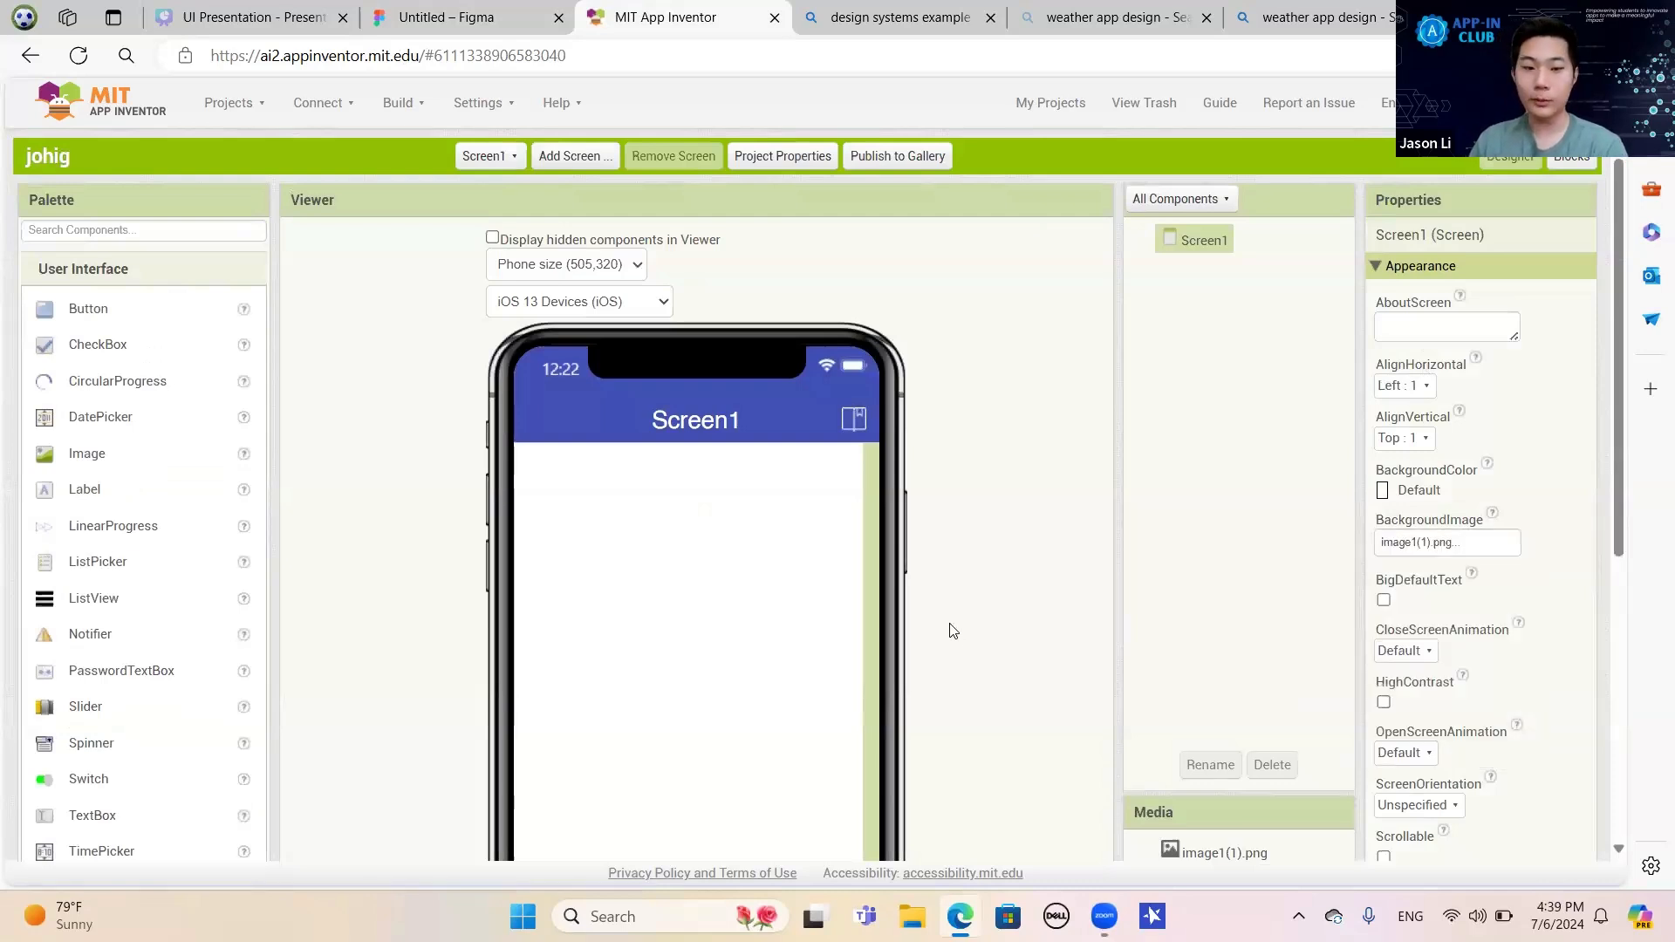
scroll(951, 628, down, 3)
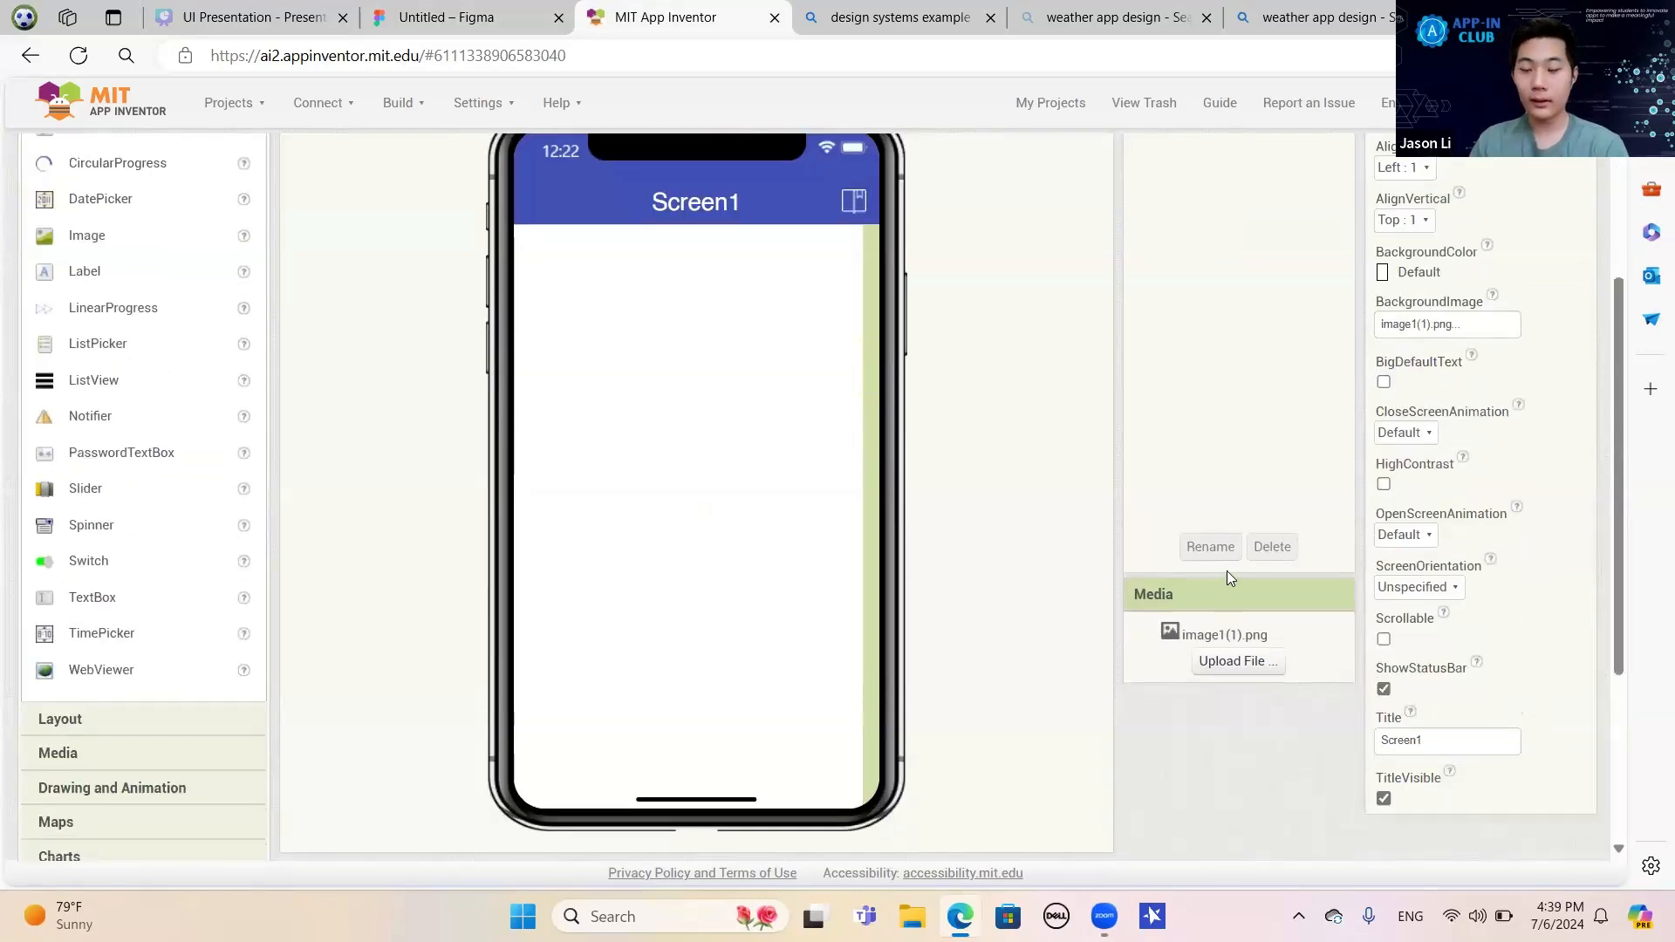
click(1474, 328)
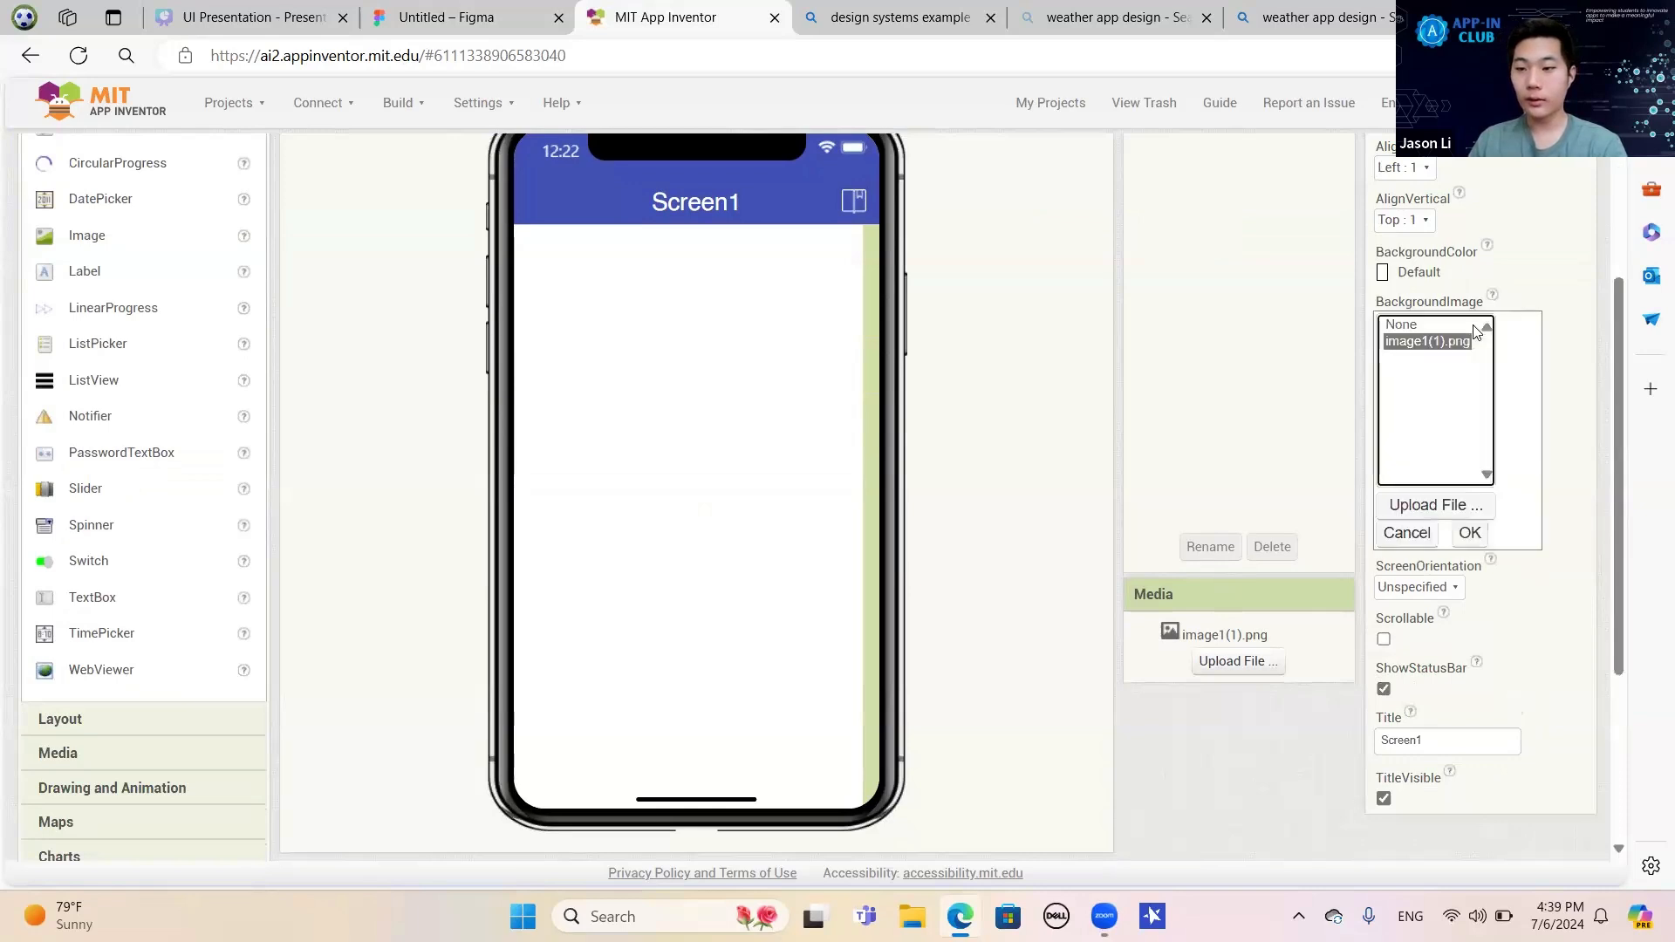
click(1467, 532)
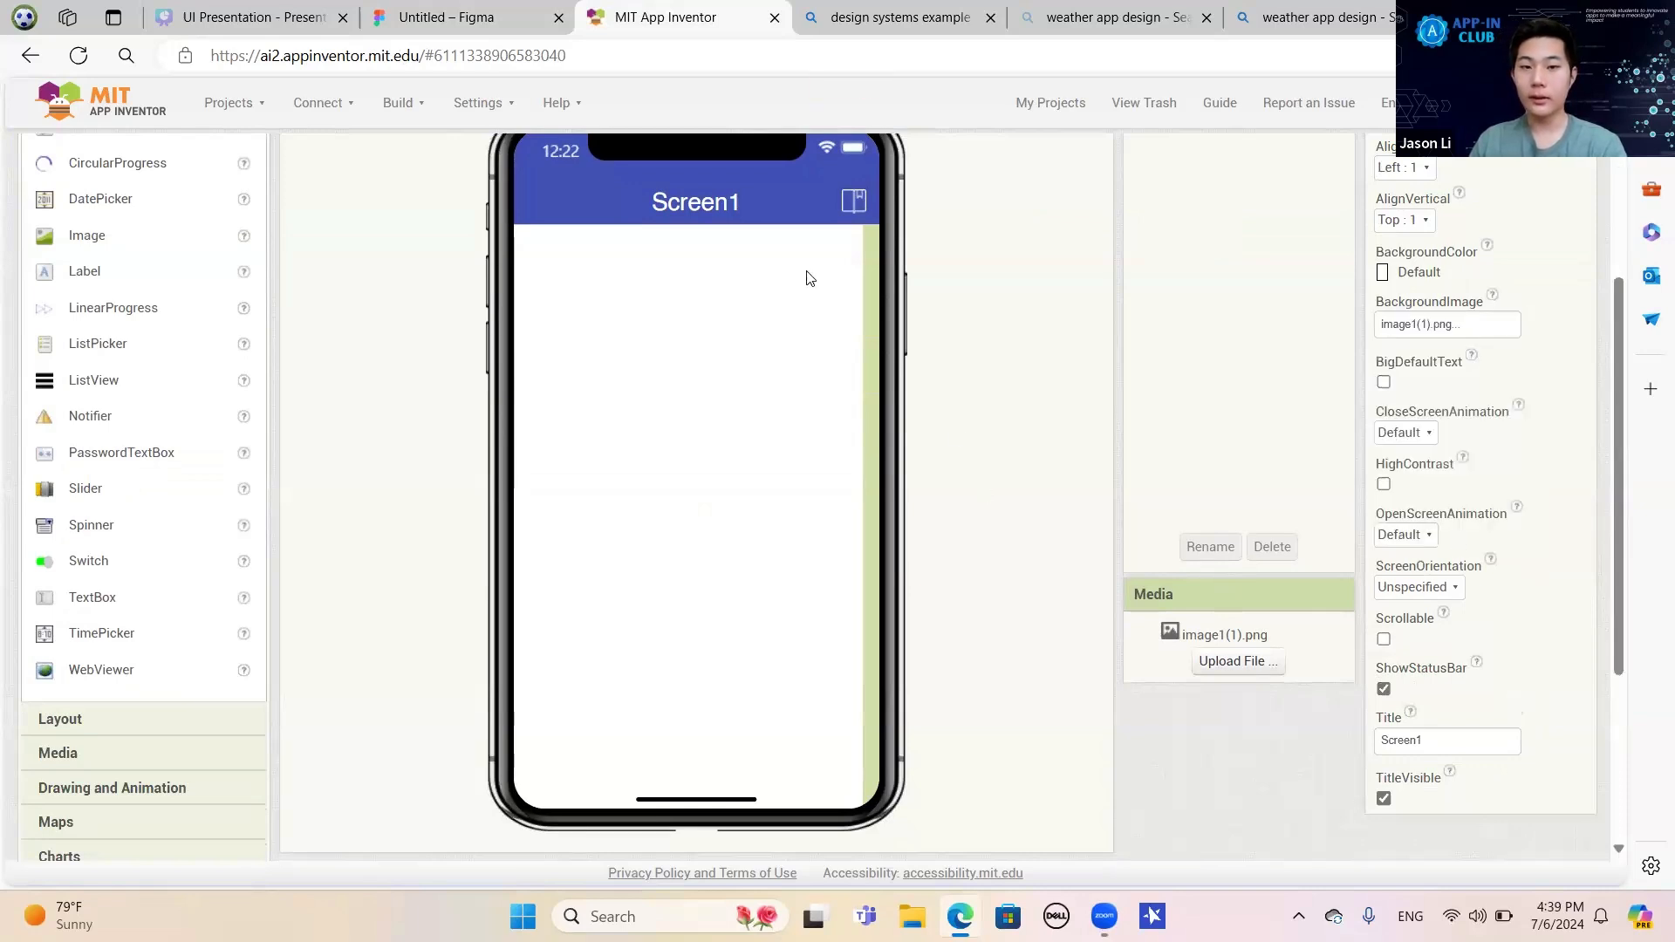
Upload the weather design image a.png and set it as Screen1's background image.
click(147, 729)
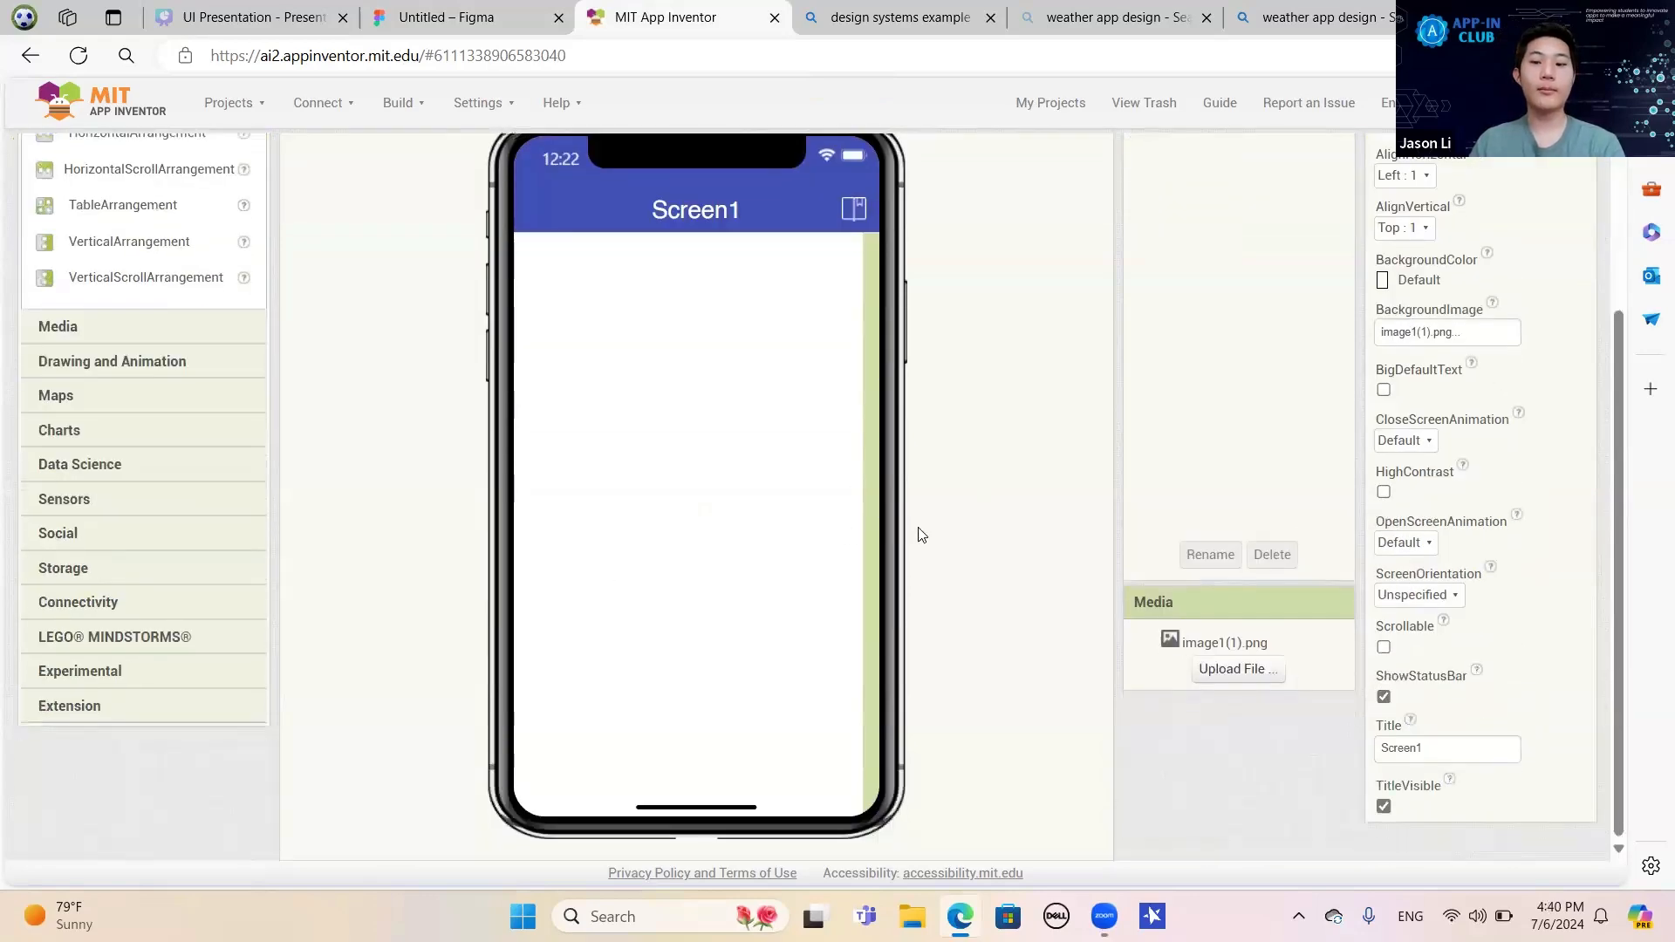
scroll(927, 536, up, 3)
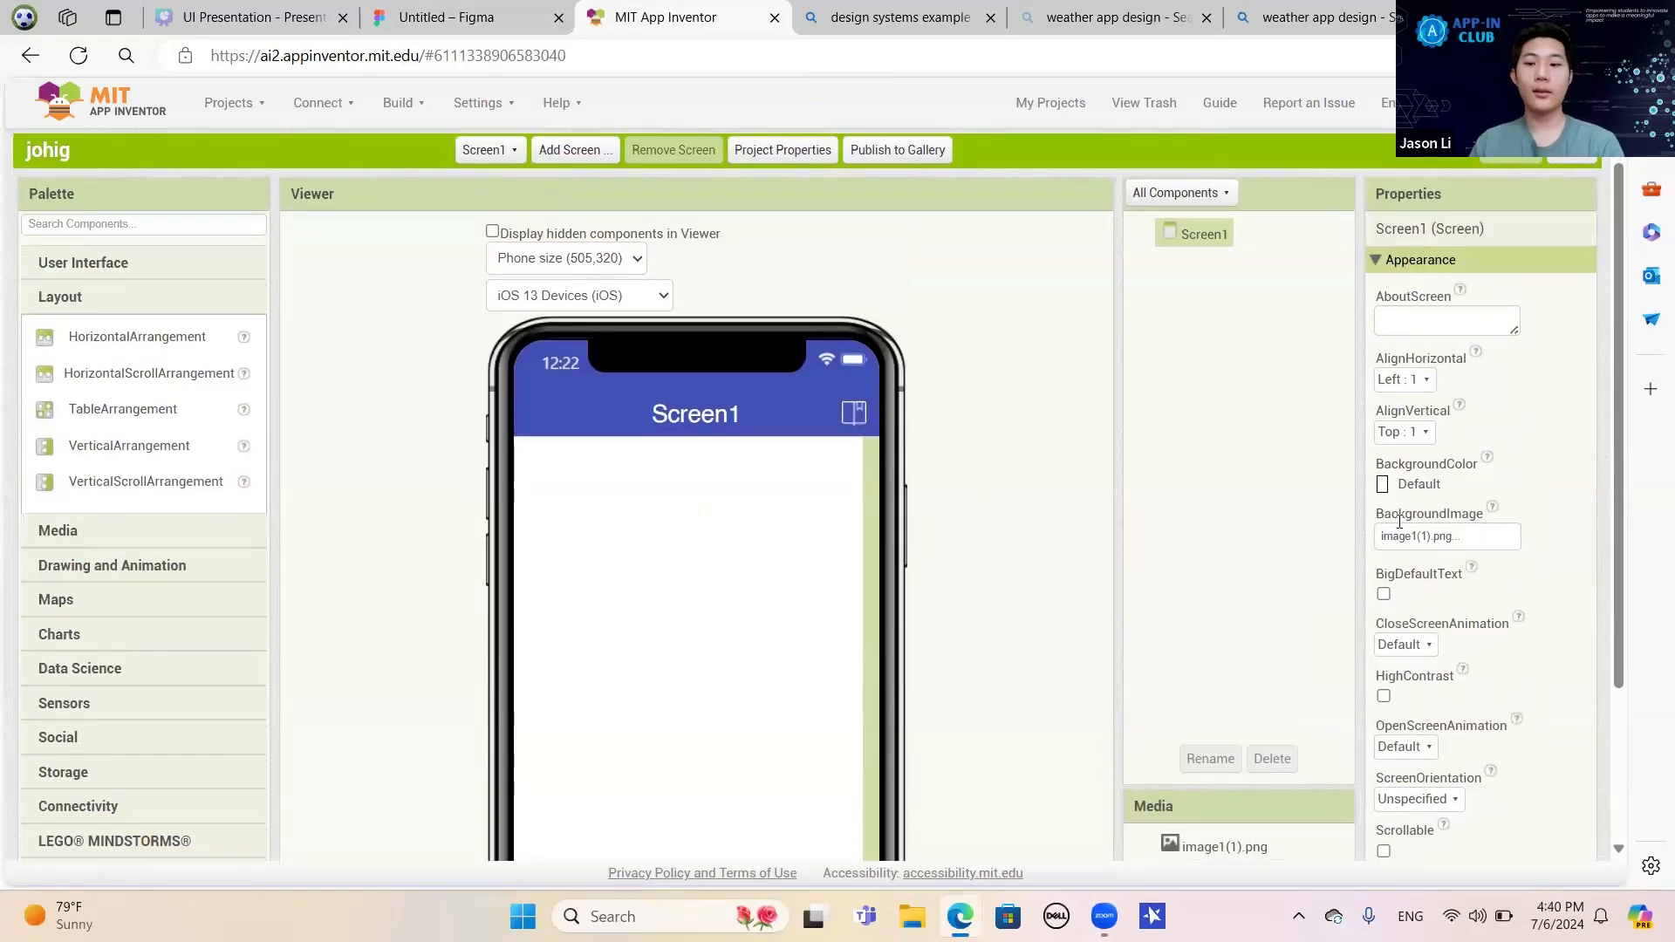
scroll(1431, 489, down, 1)
click(1467, 439)
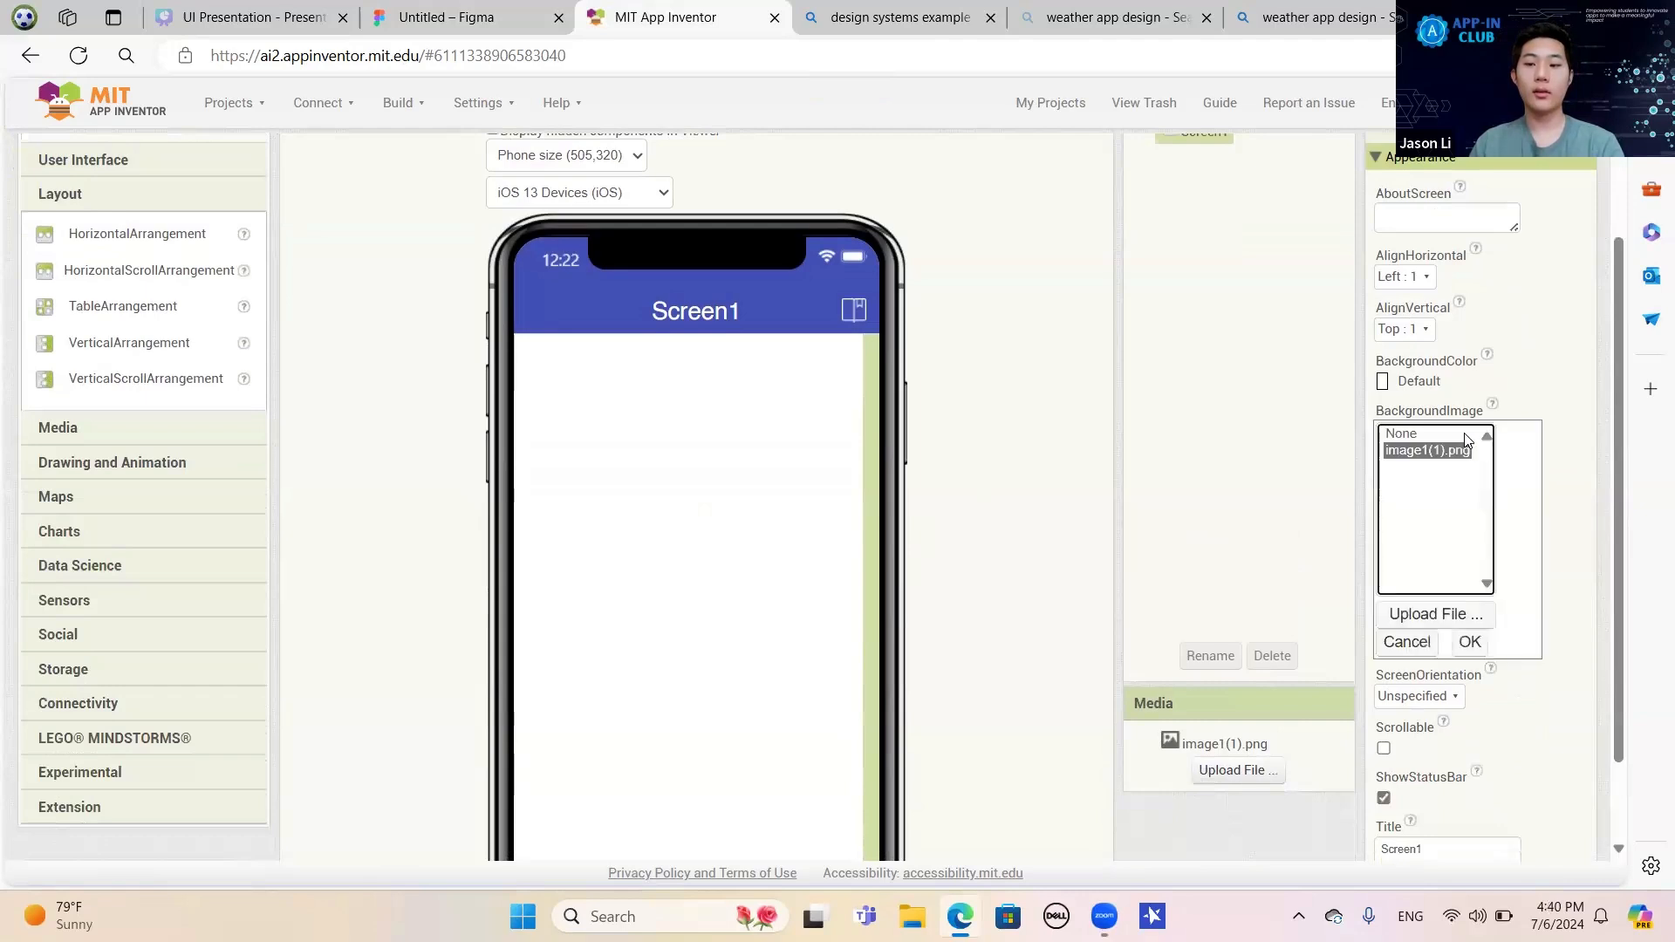
click(1448, 616)
click(663, 467)
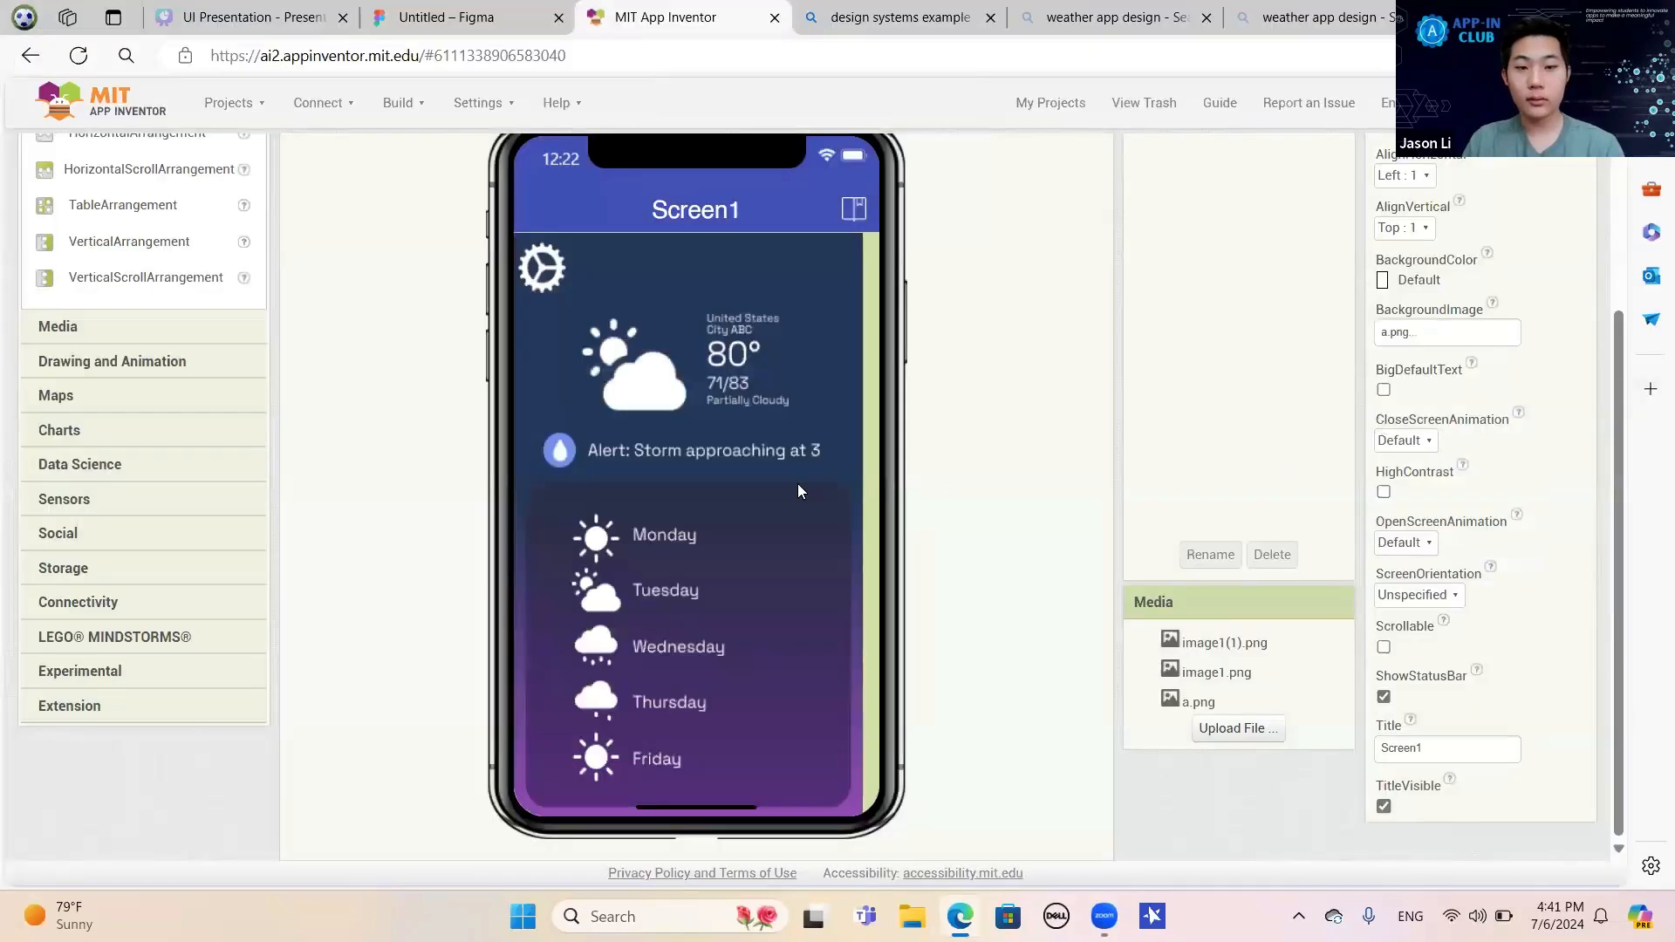
scroll(948, 507, up, 3)
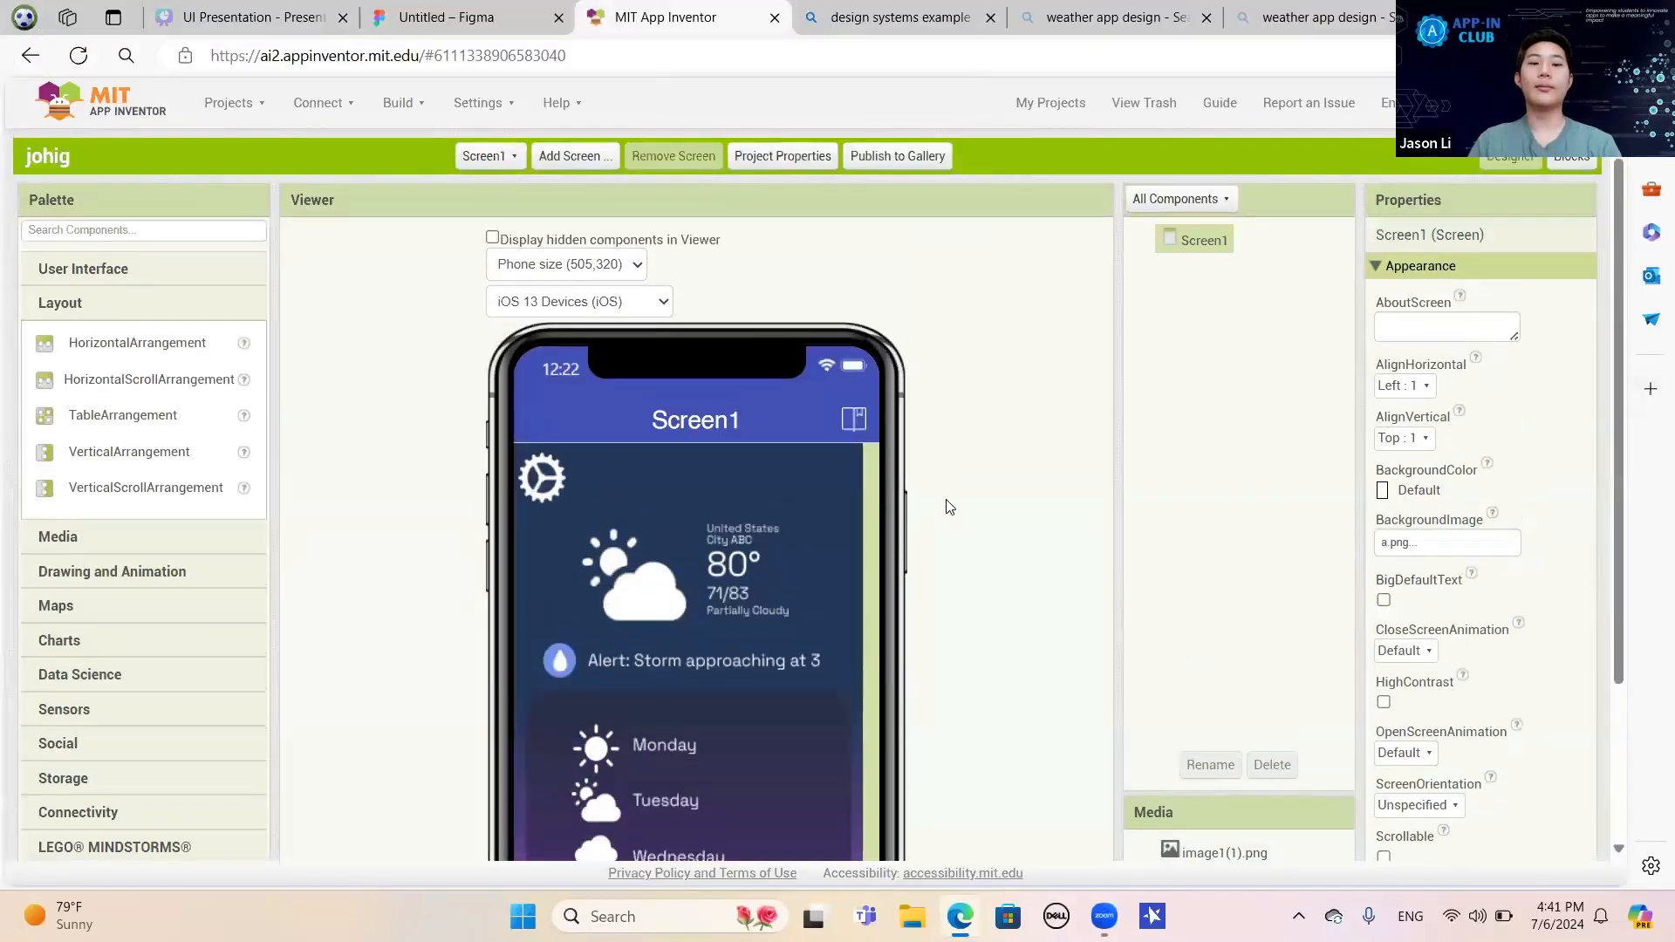
scroll(947, 507, down, 3)
scroll(948, 507, up, 3)
scroll(843, 667, down, 3)
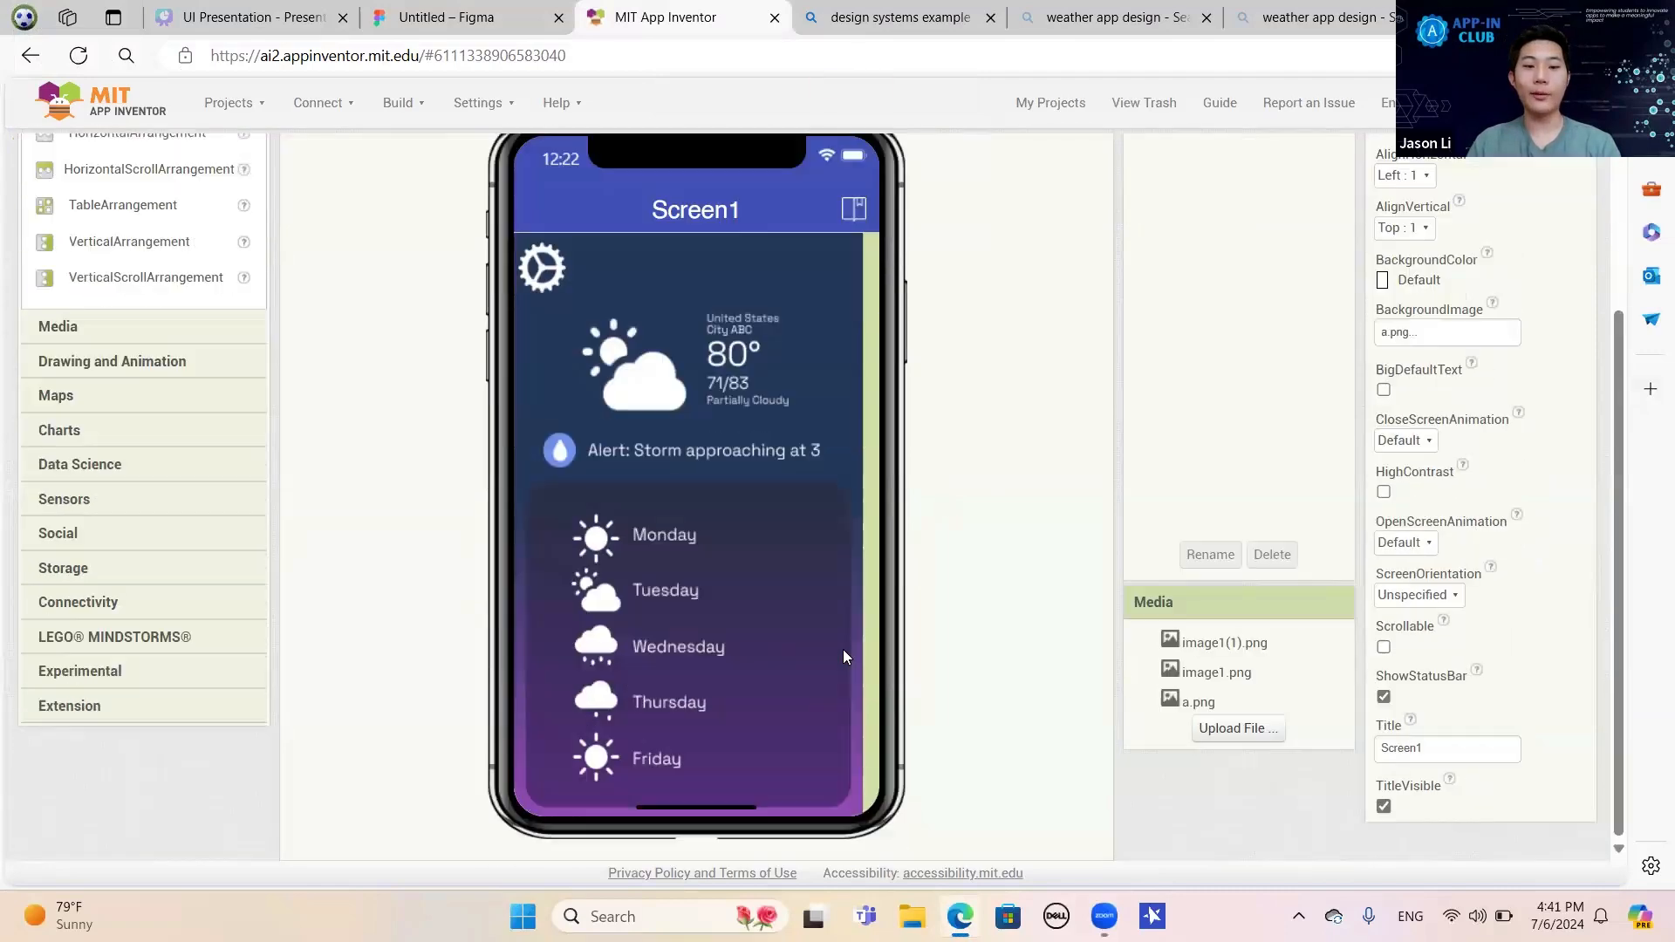
Add three Button components to Screen1, stacked one below another over the weather background.
scroll(844, 647, up, 3)
click(91, 269)
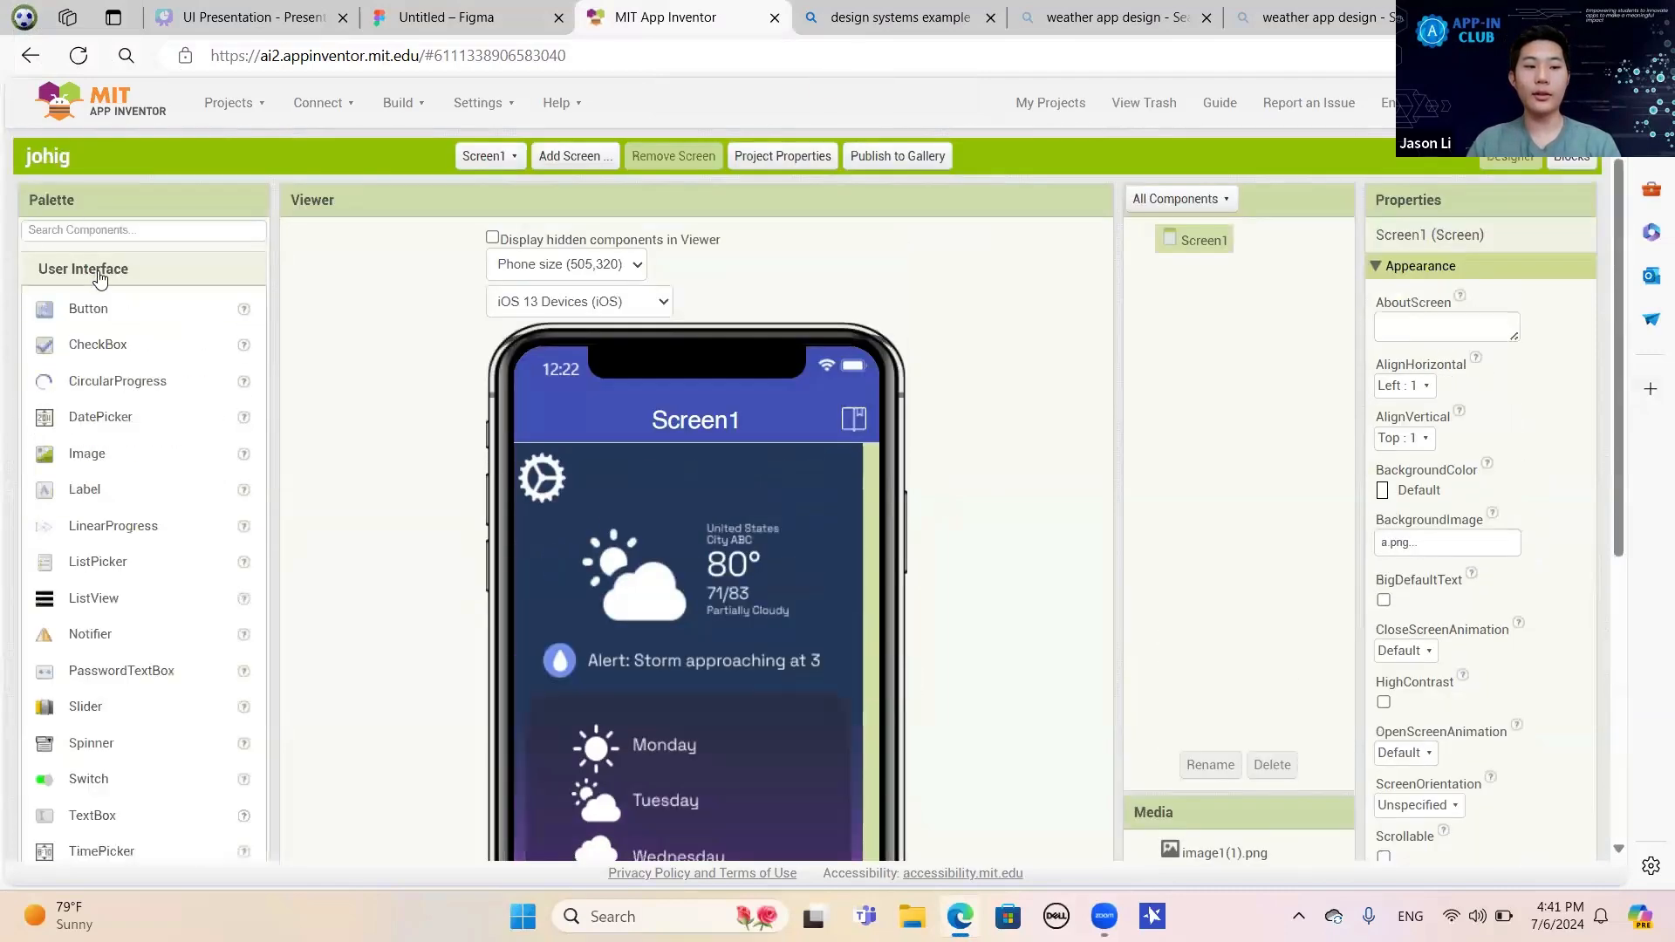
scroll(96, 288, down, 1)
drag(83, 202, 619, 494)
drag(165, 209, 653, 536)
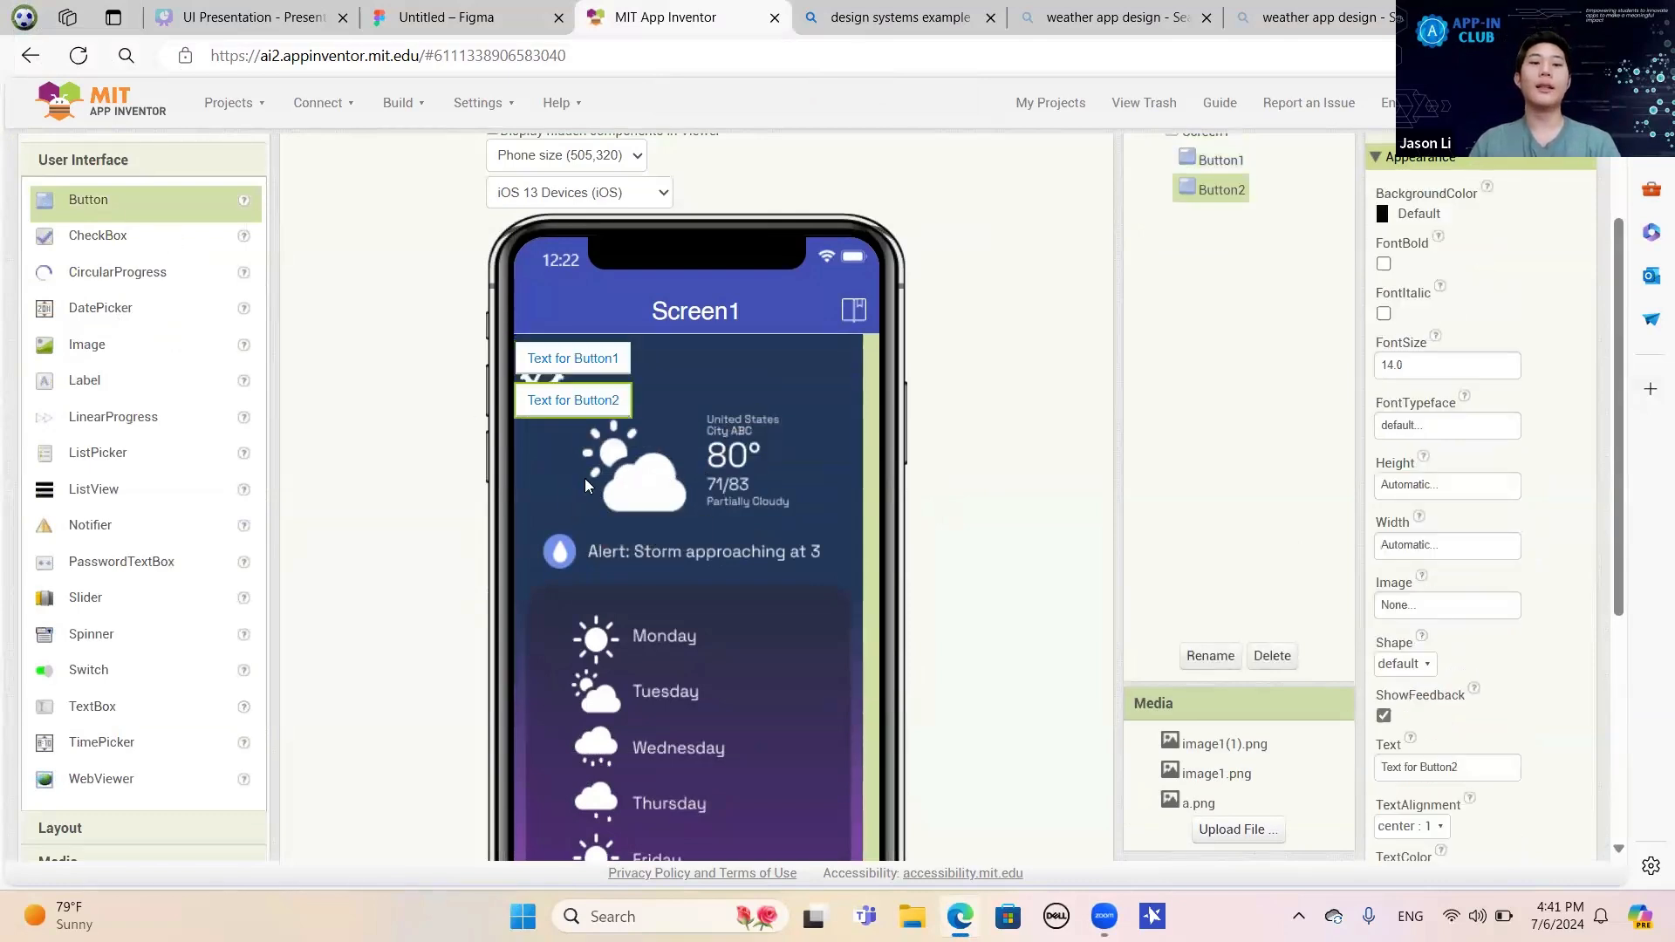
drag(208, 214, 750, 587)
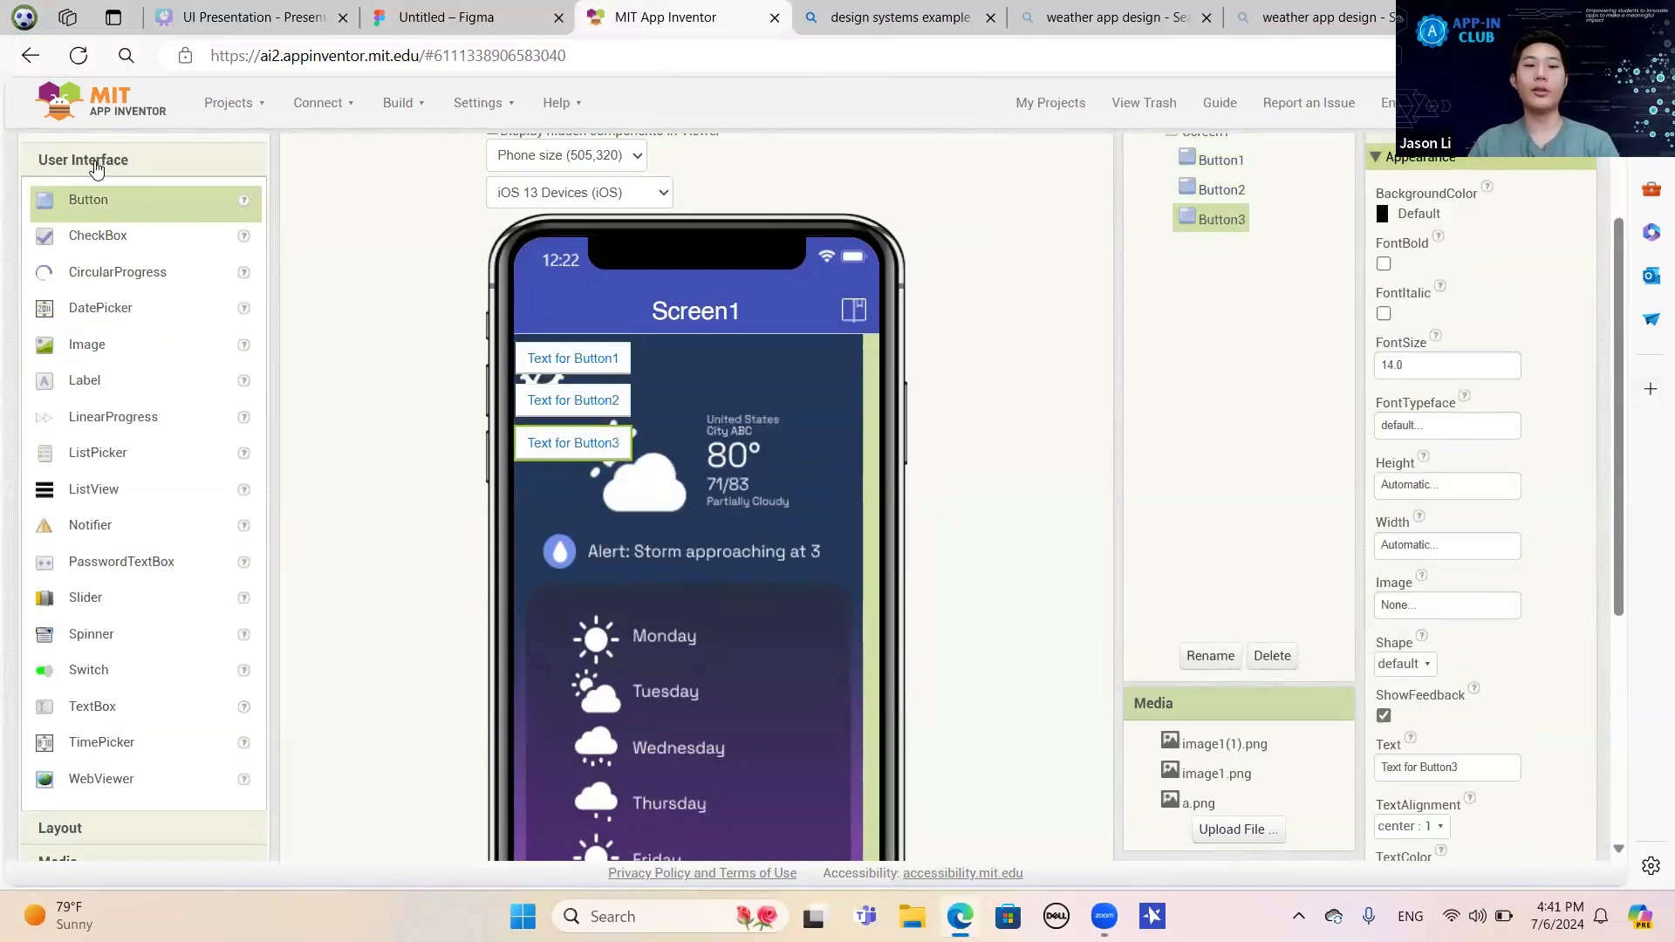
Delete the Button3, Button2 and Button1 components from Screen1.
scroll(1141, 515, up, 2)
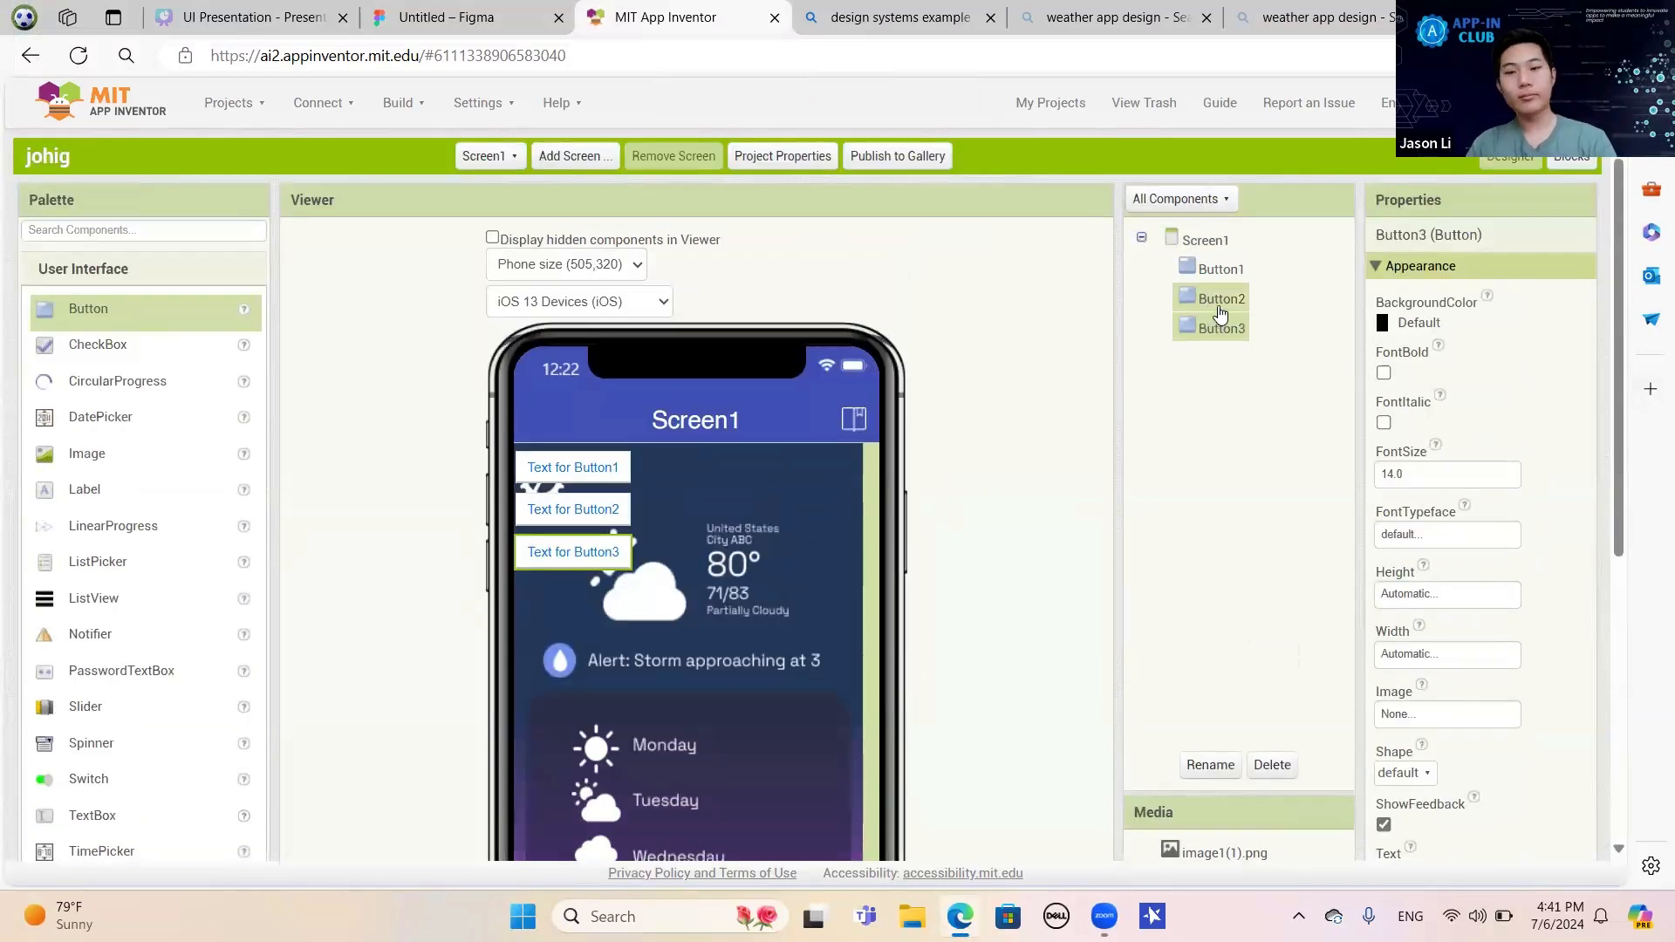
click(1215, 305)
click(1232, 330)
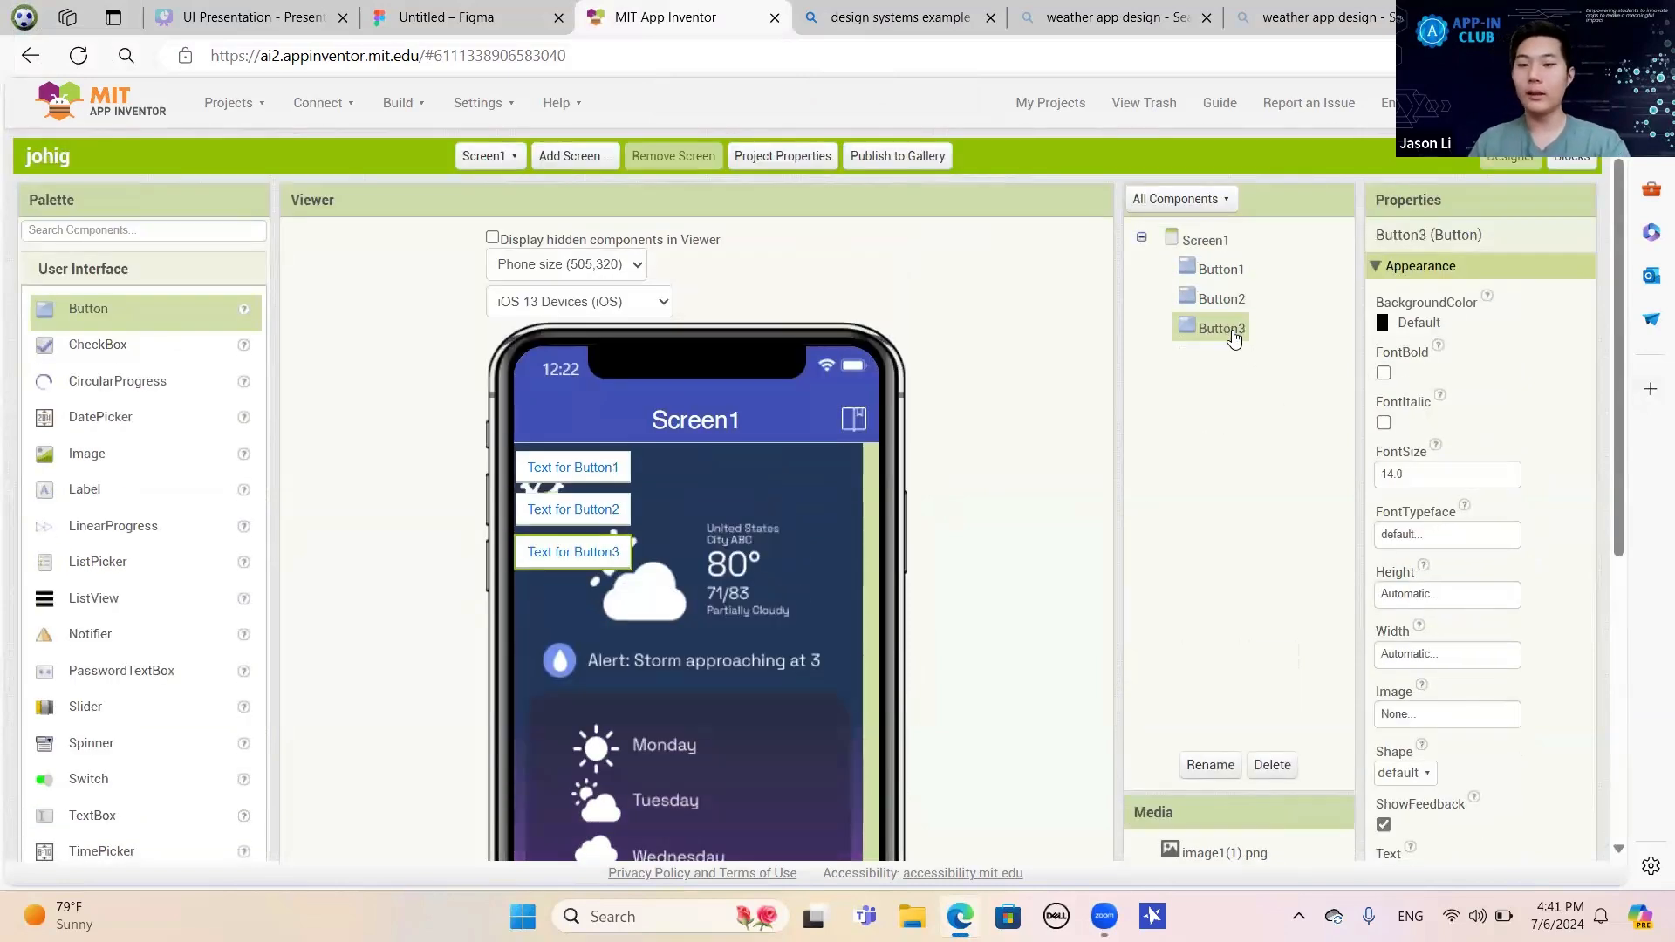
click(1262, 768)
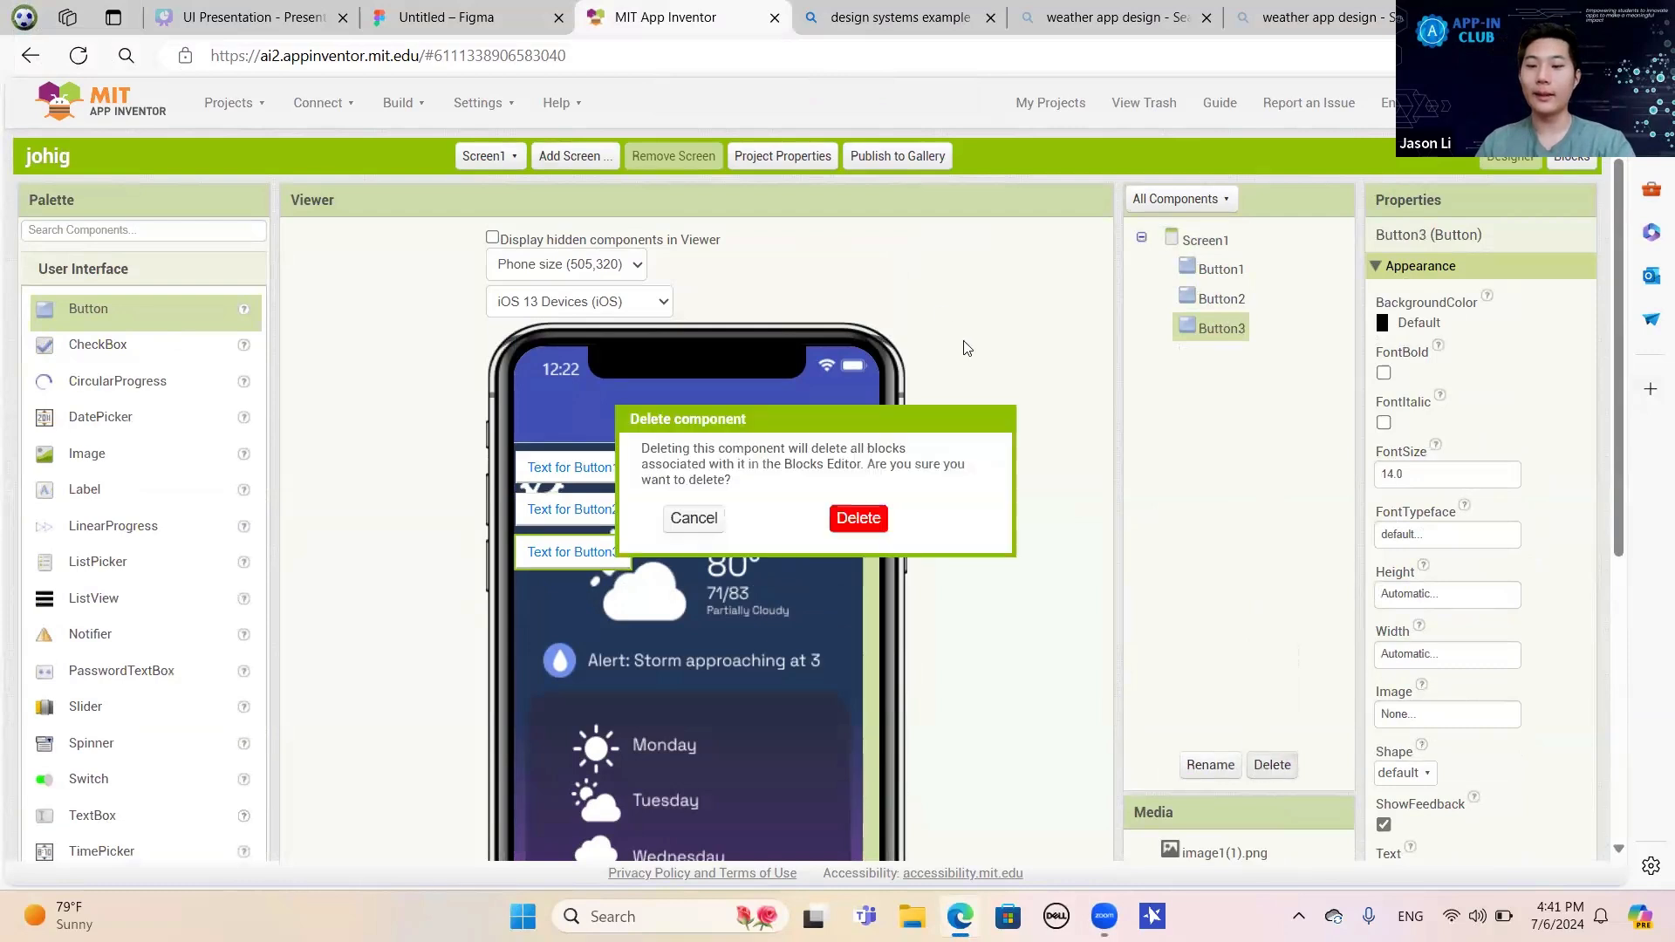
click(858, 516)
click(1223, 298)
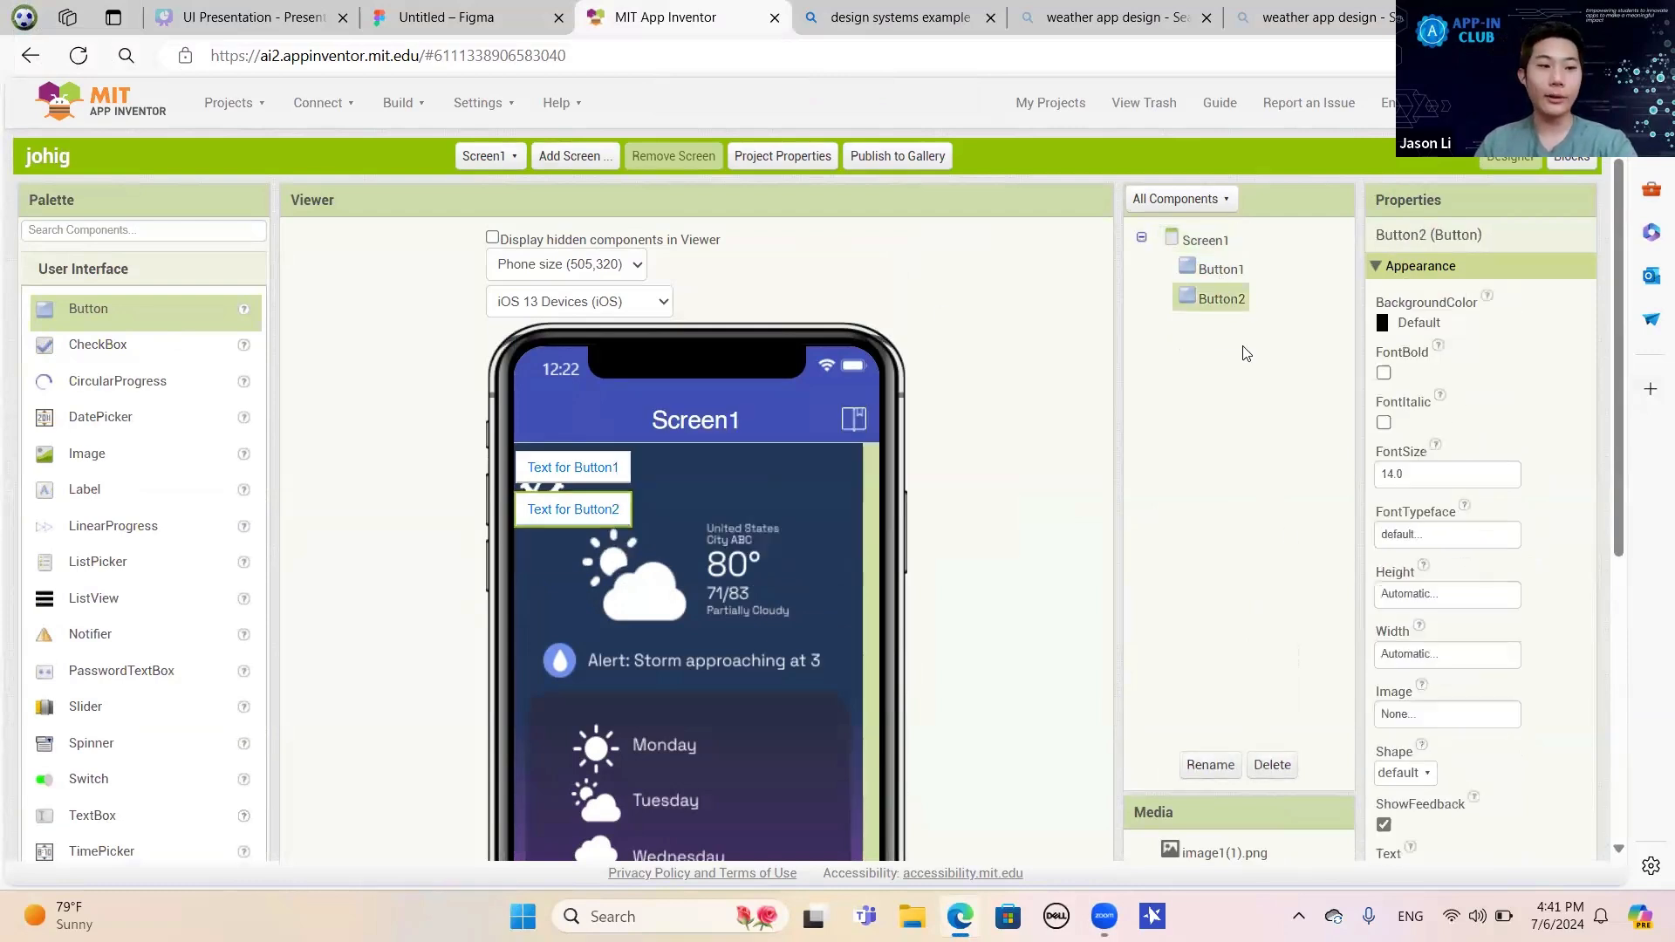
click(1271, 765)
click(857, 517)
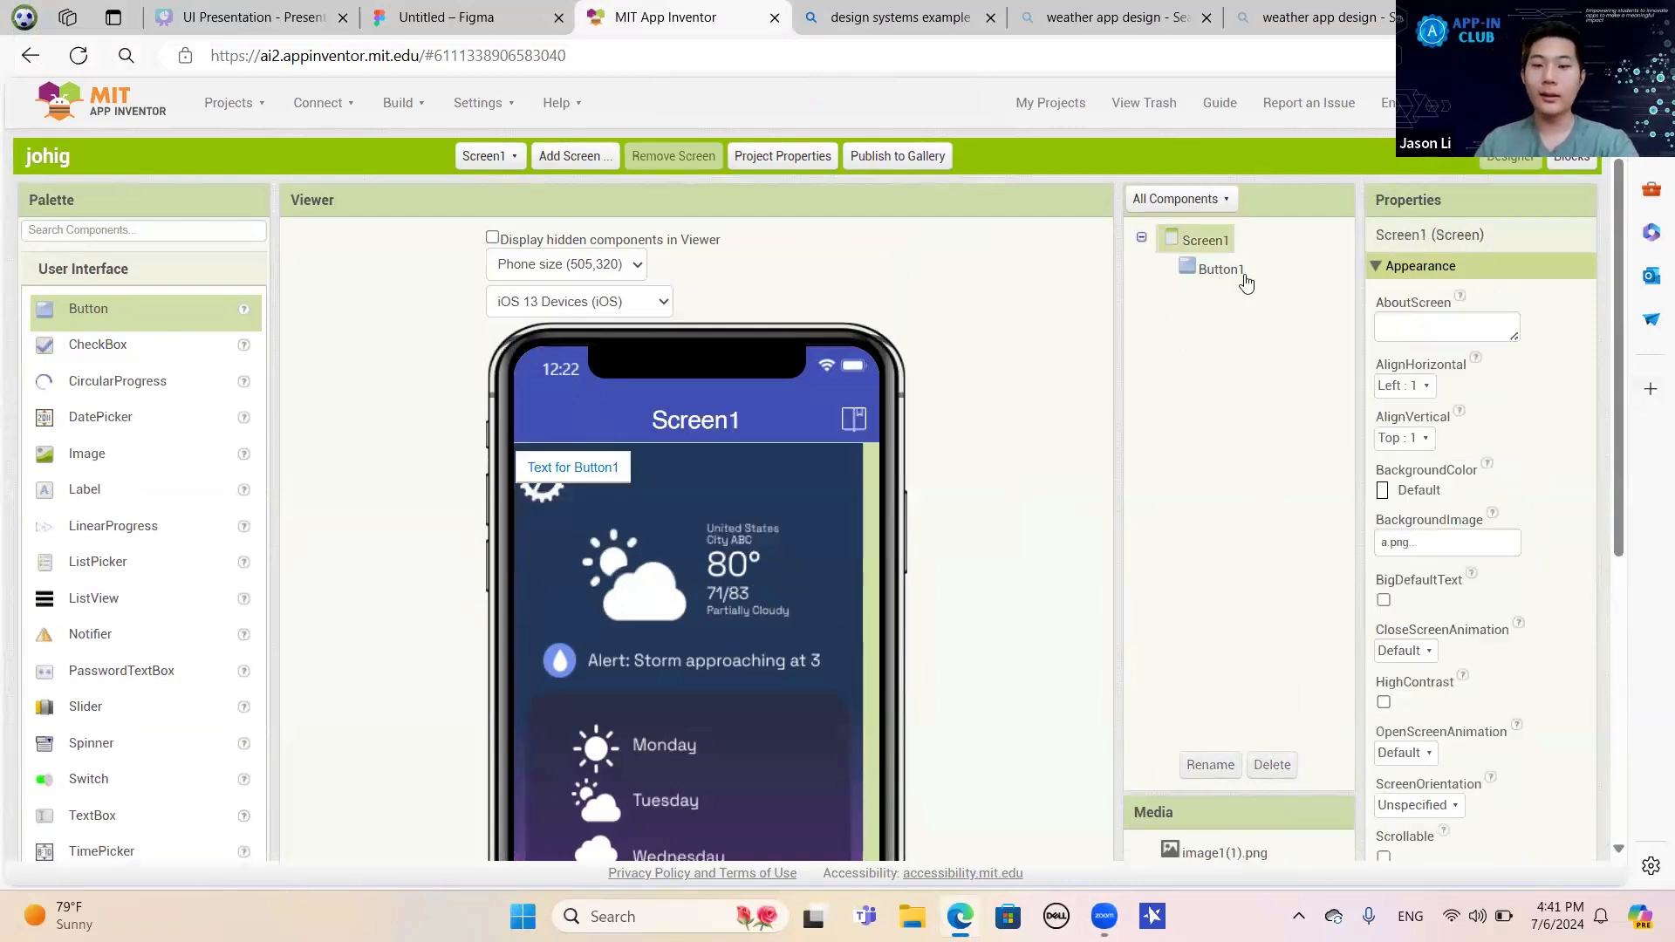
click(1271, 765)
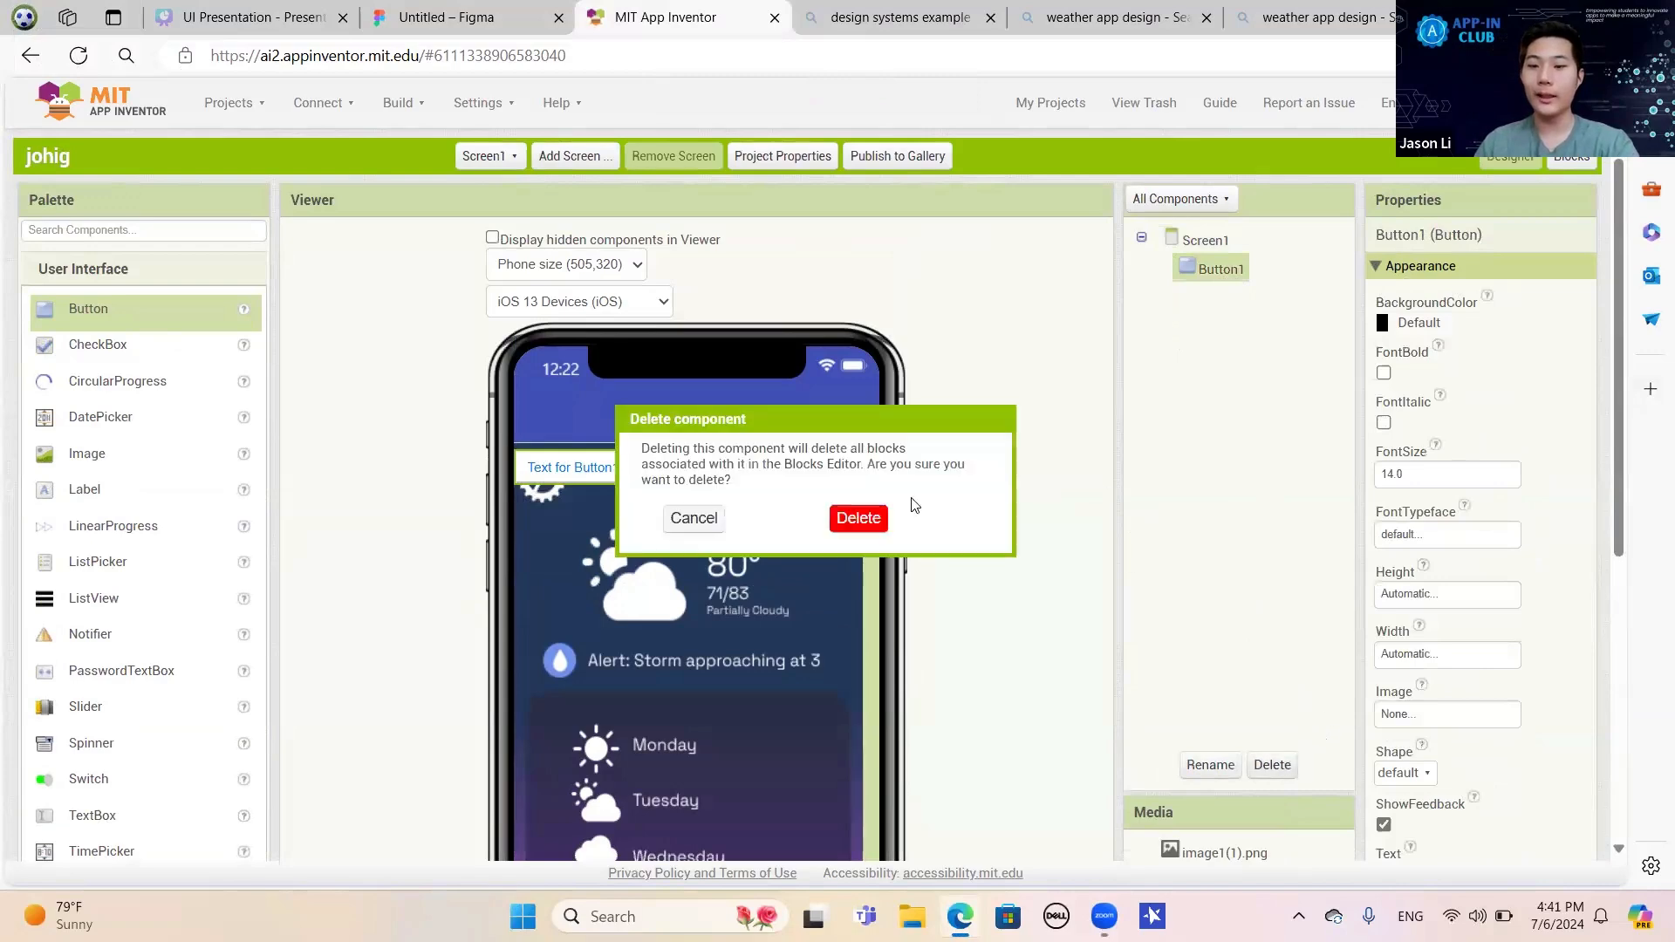
click(857, 516)
Add a TableArrangement layout component to Screen1 over the weather background.
scroll(131, 292, down, 5)
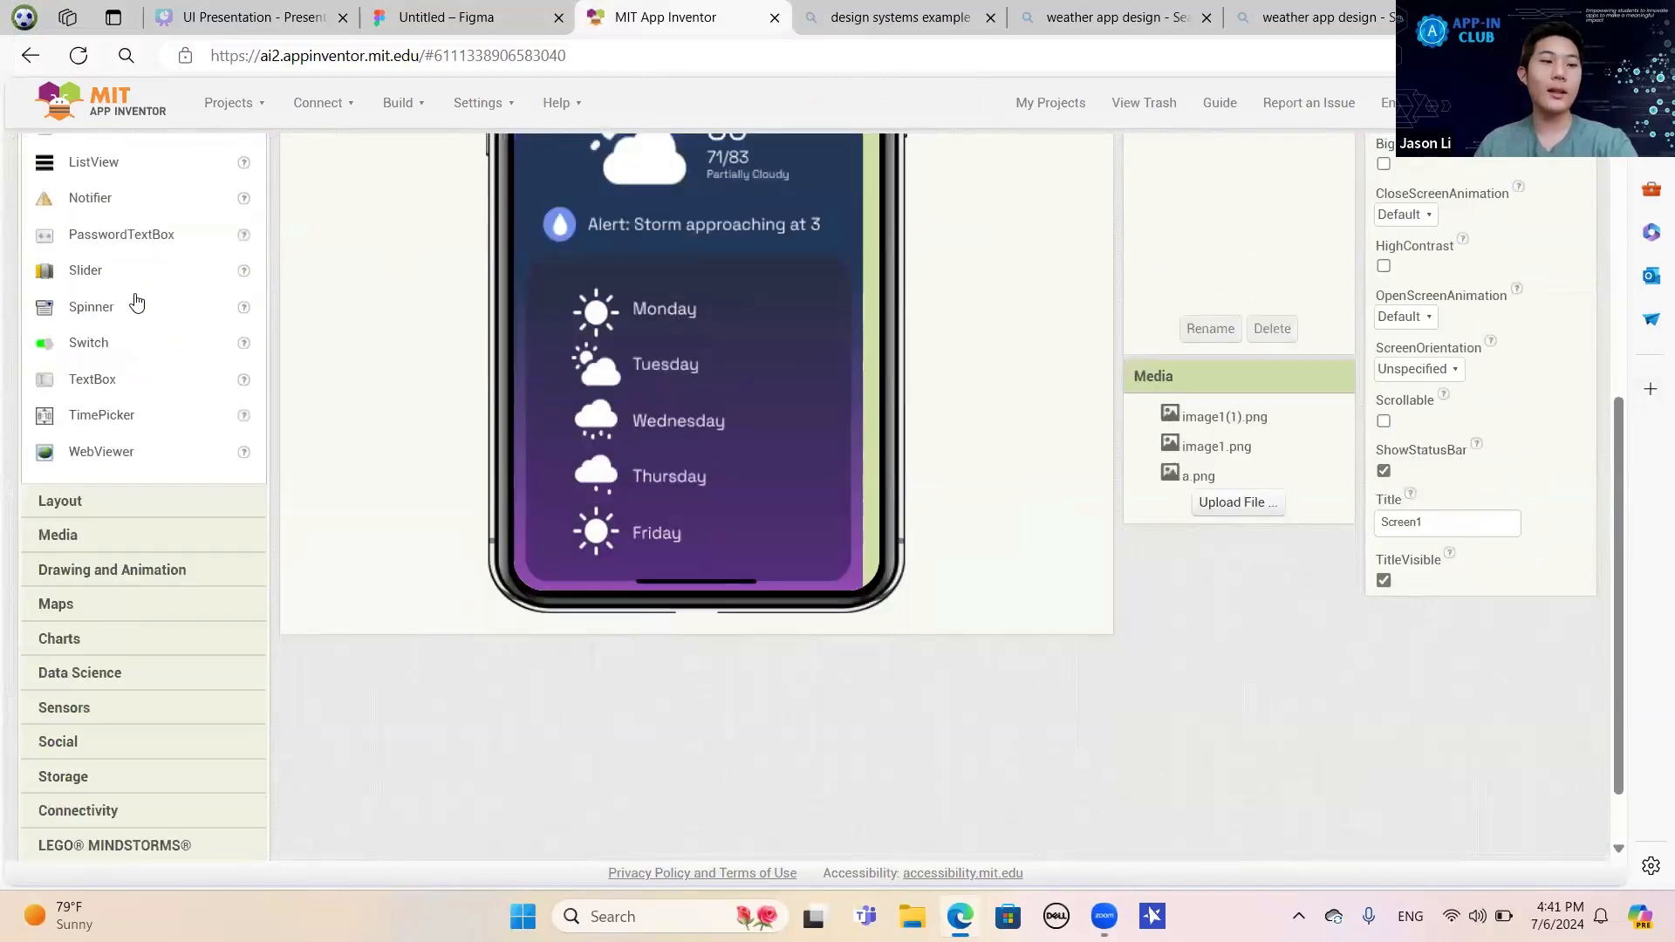
click(94, 504)
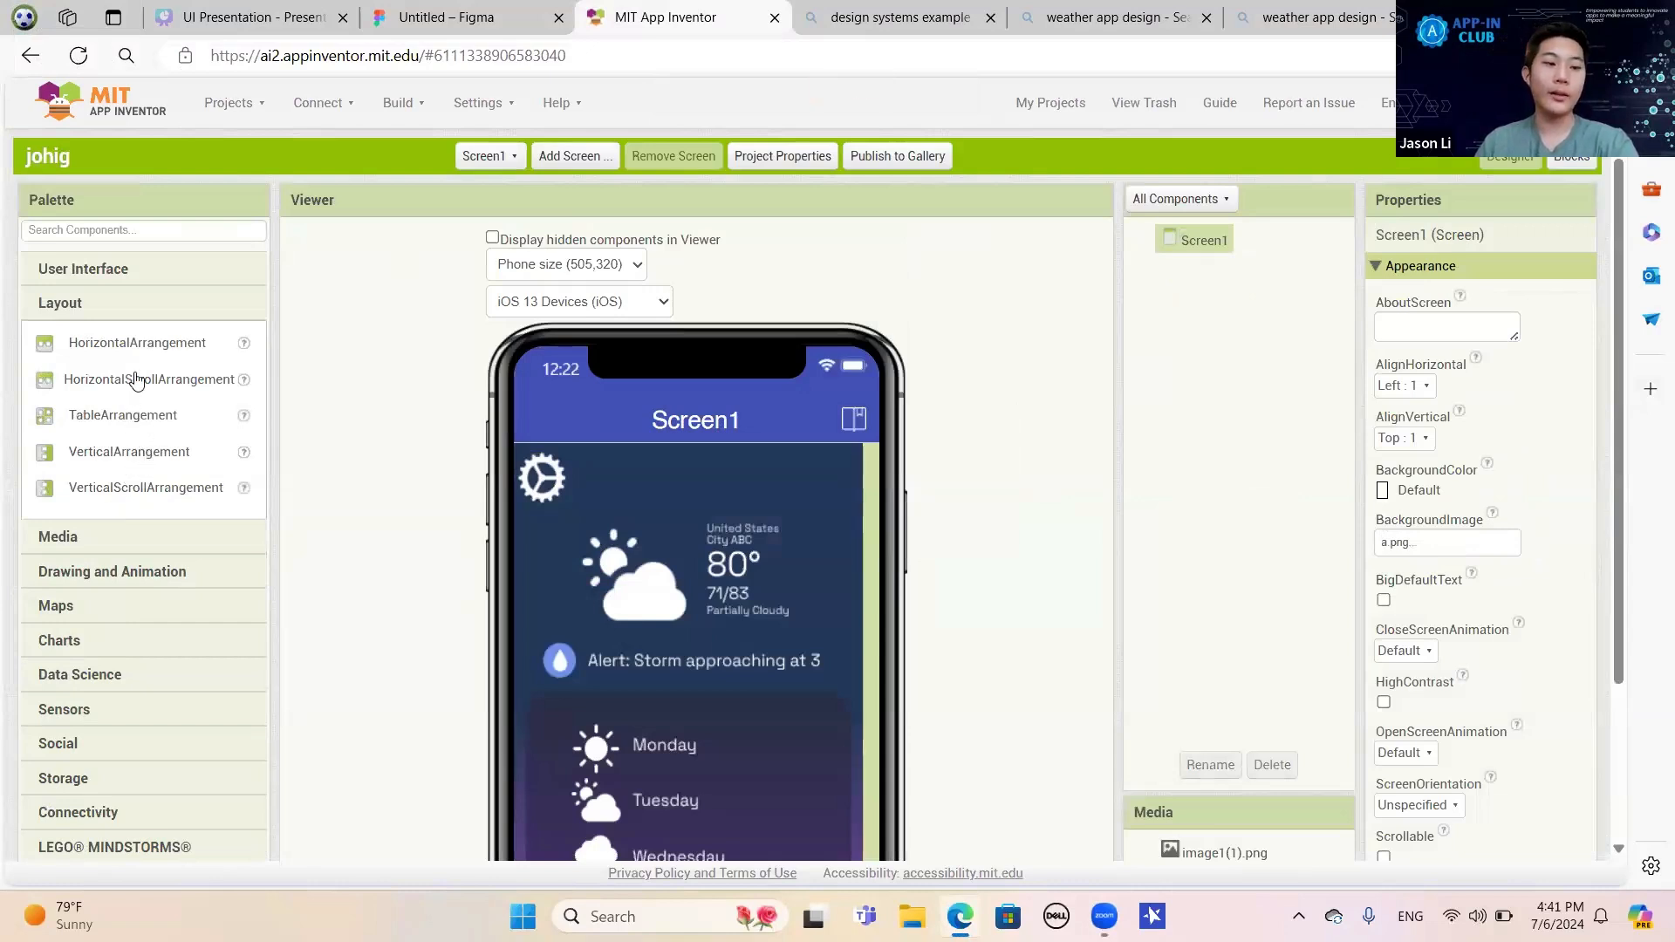
drag(131, 417, 731, 562)
scroll(1081, 463, down, 3)
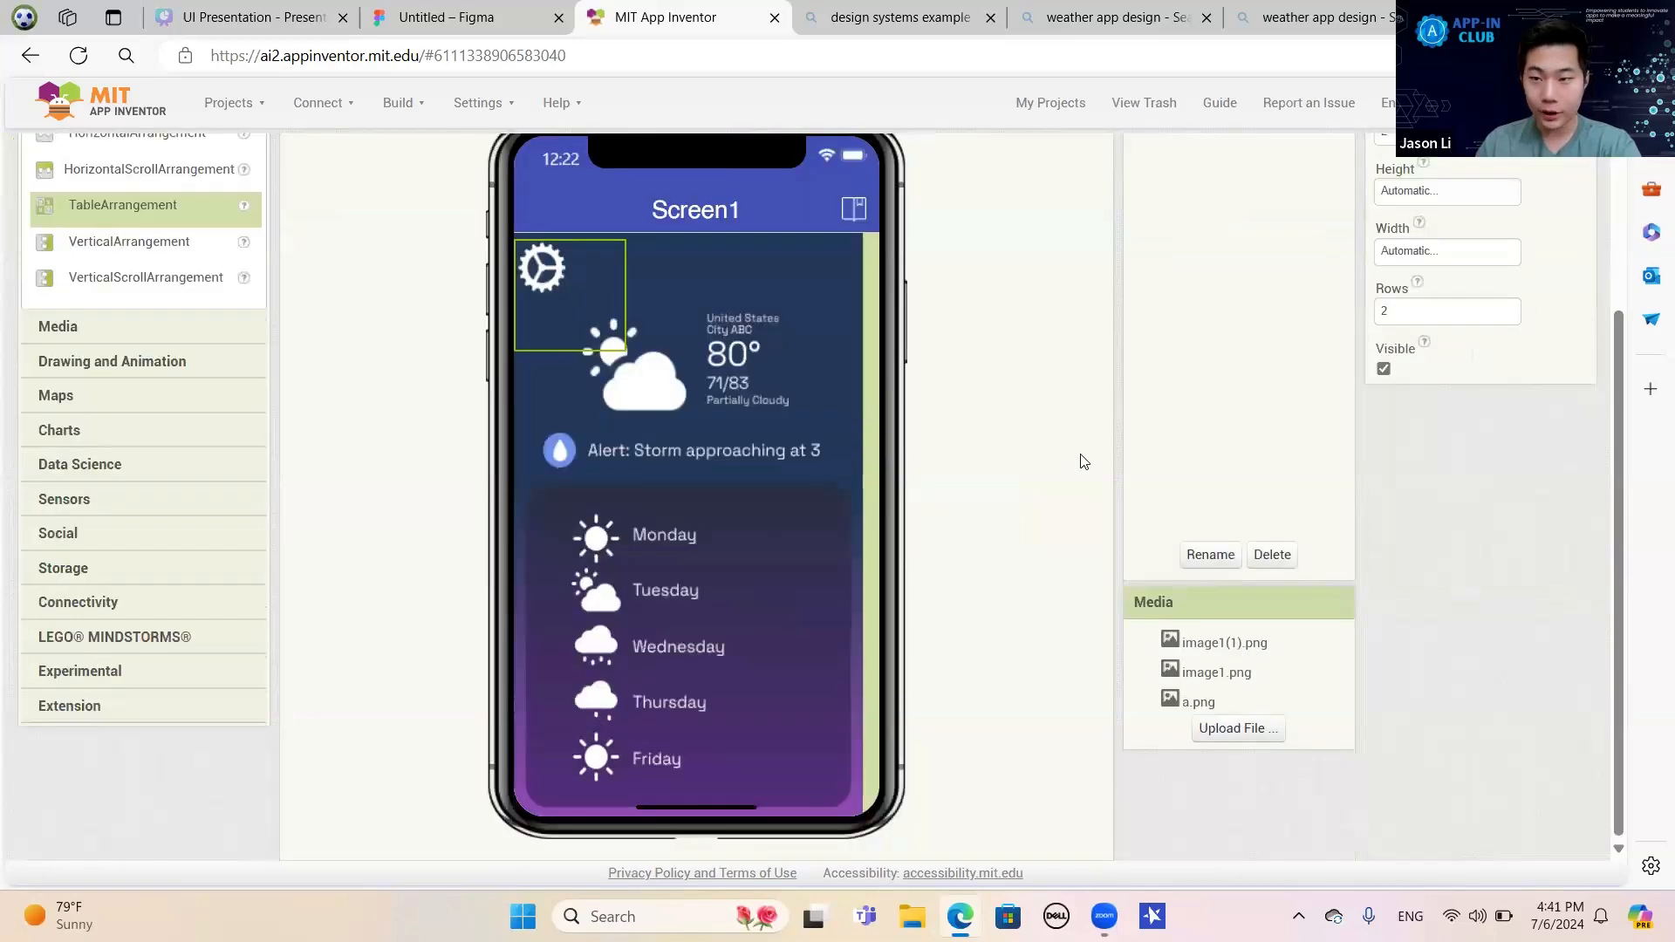
Set both the height and the width of the table arrangement to Fill parent.
scroll(1151, 448, up, 3)
click(1490, 406)
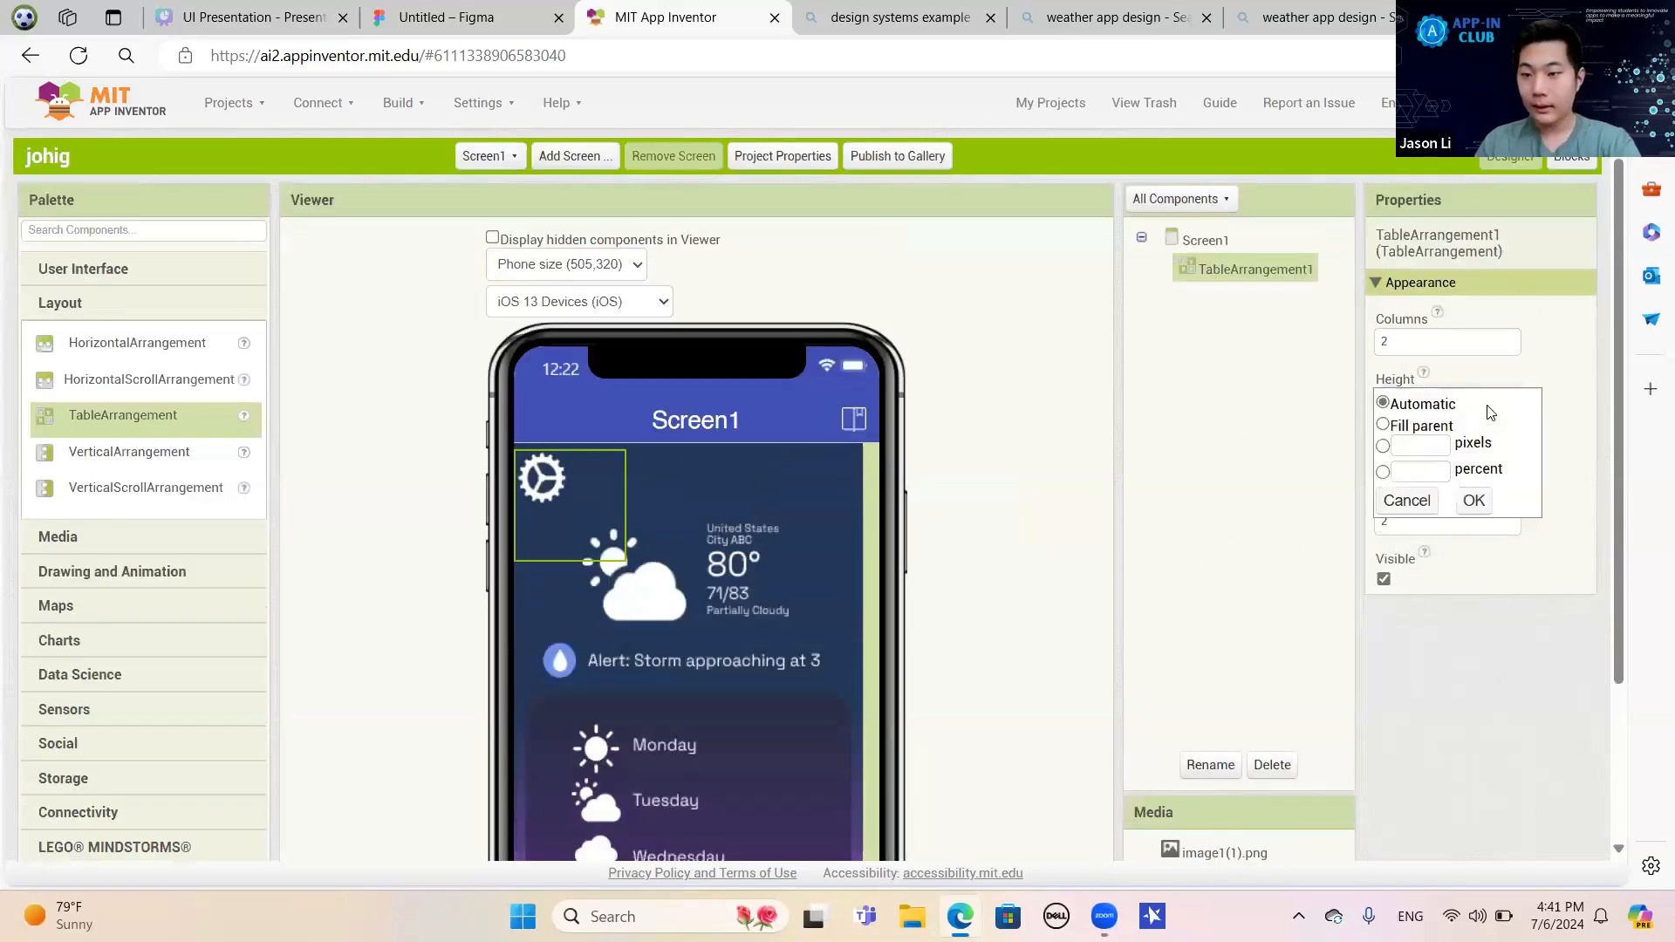
click(1429, 428)
click(1474, 500)
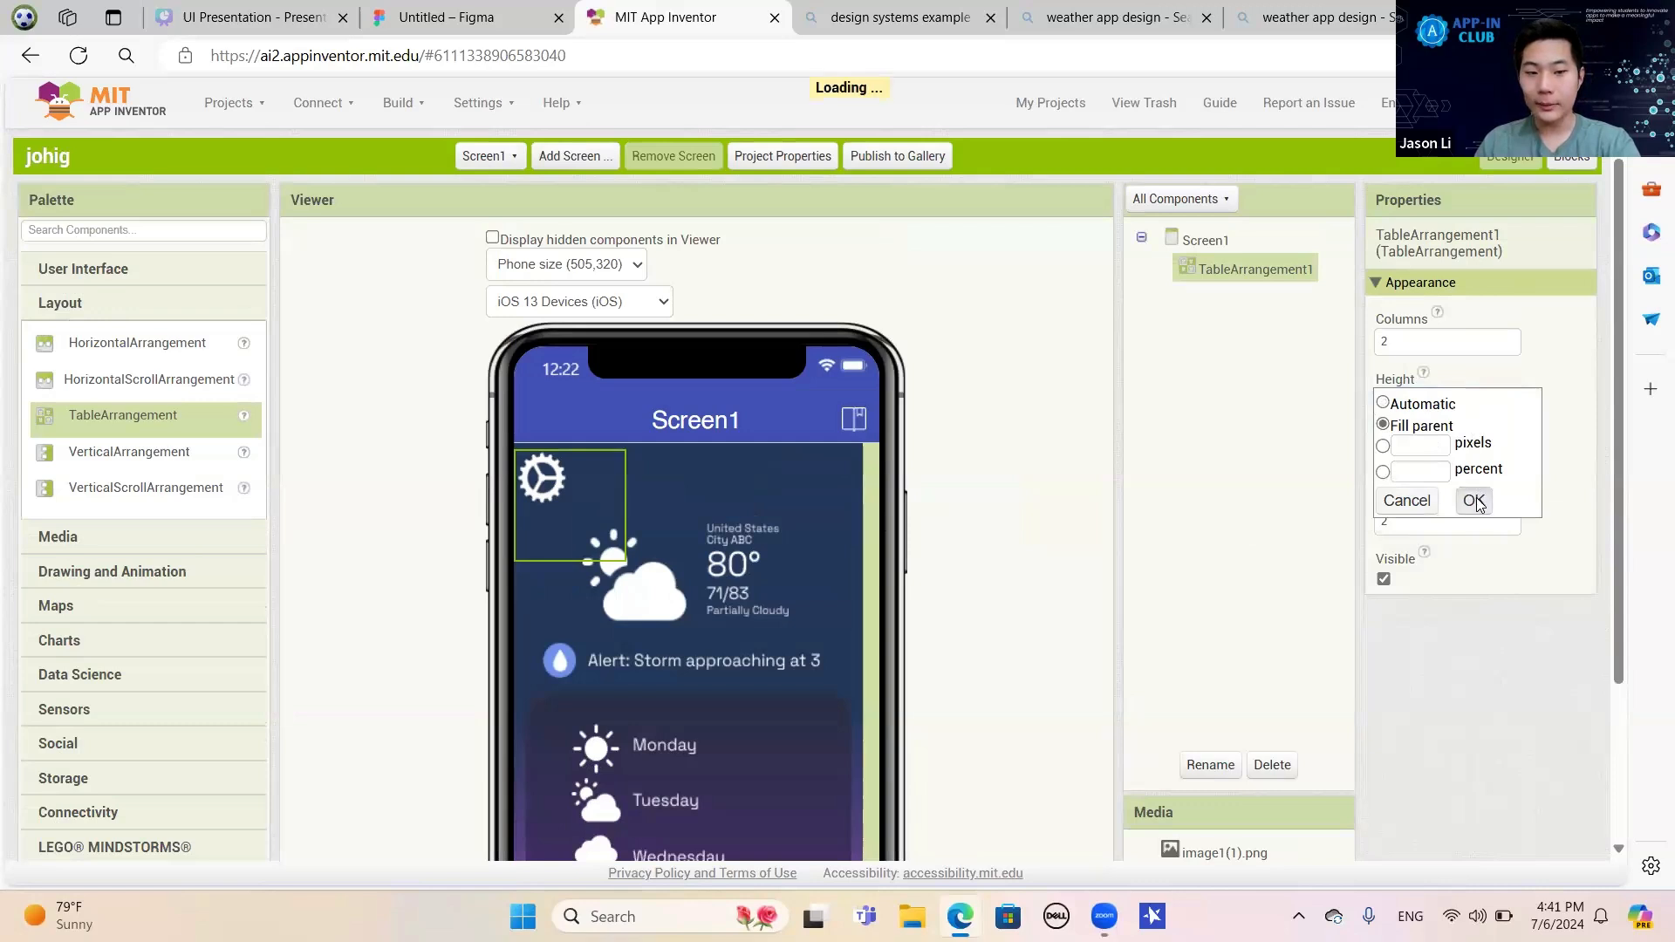
click(1436, 464)
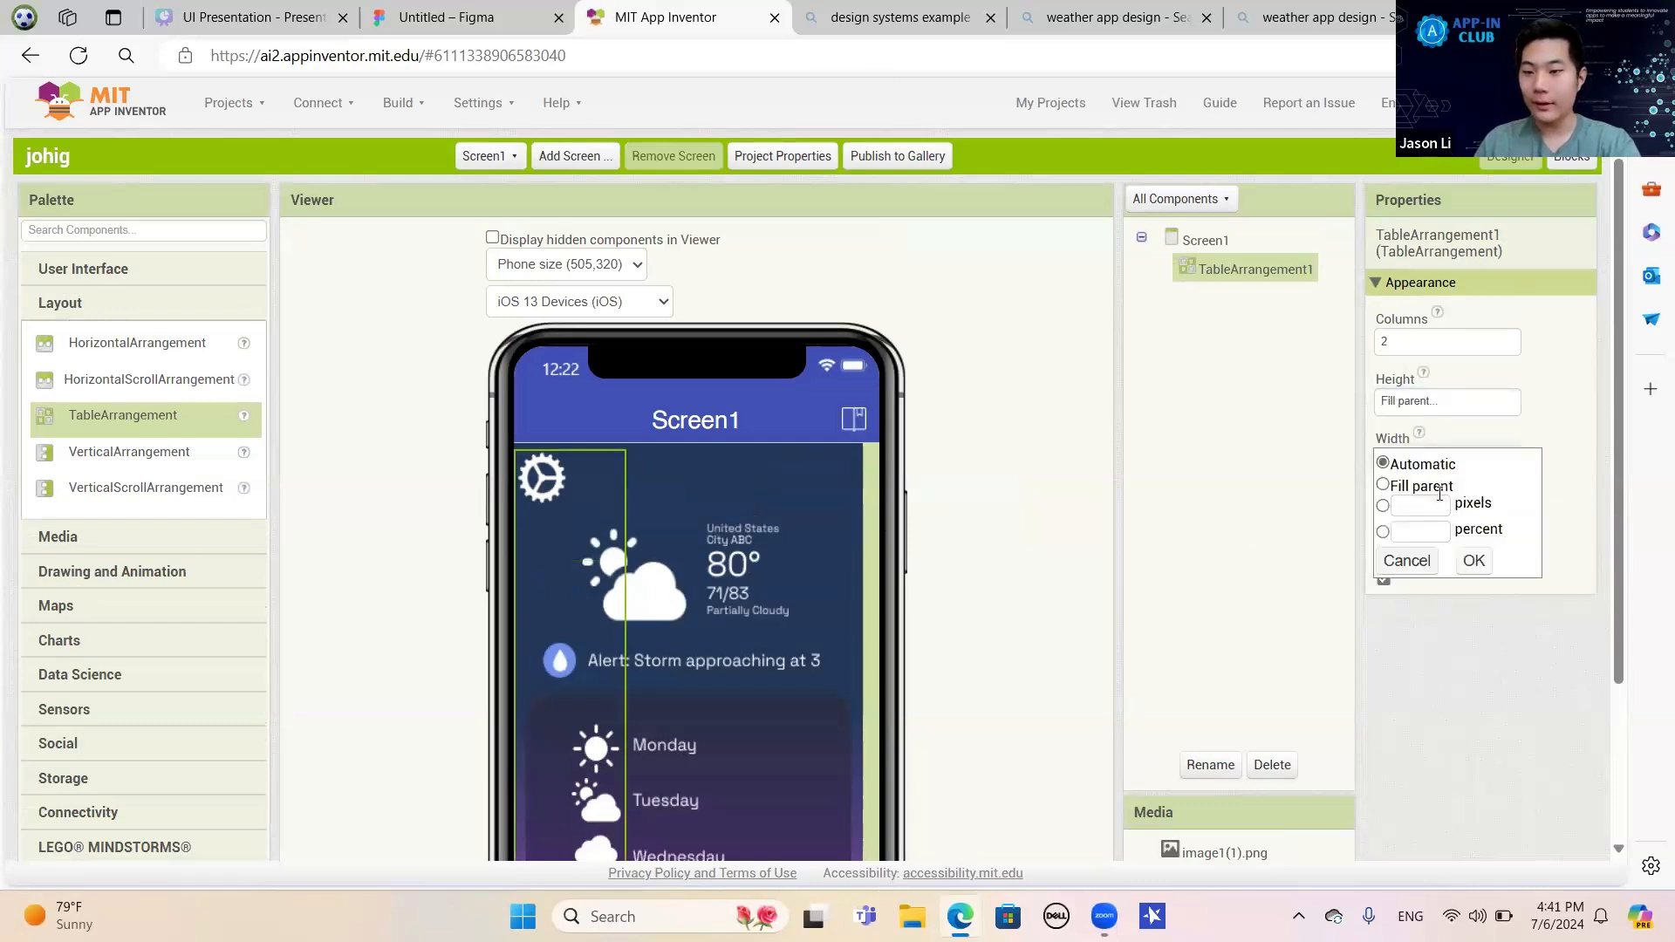
click(1475, 561)
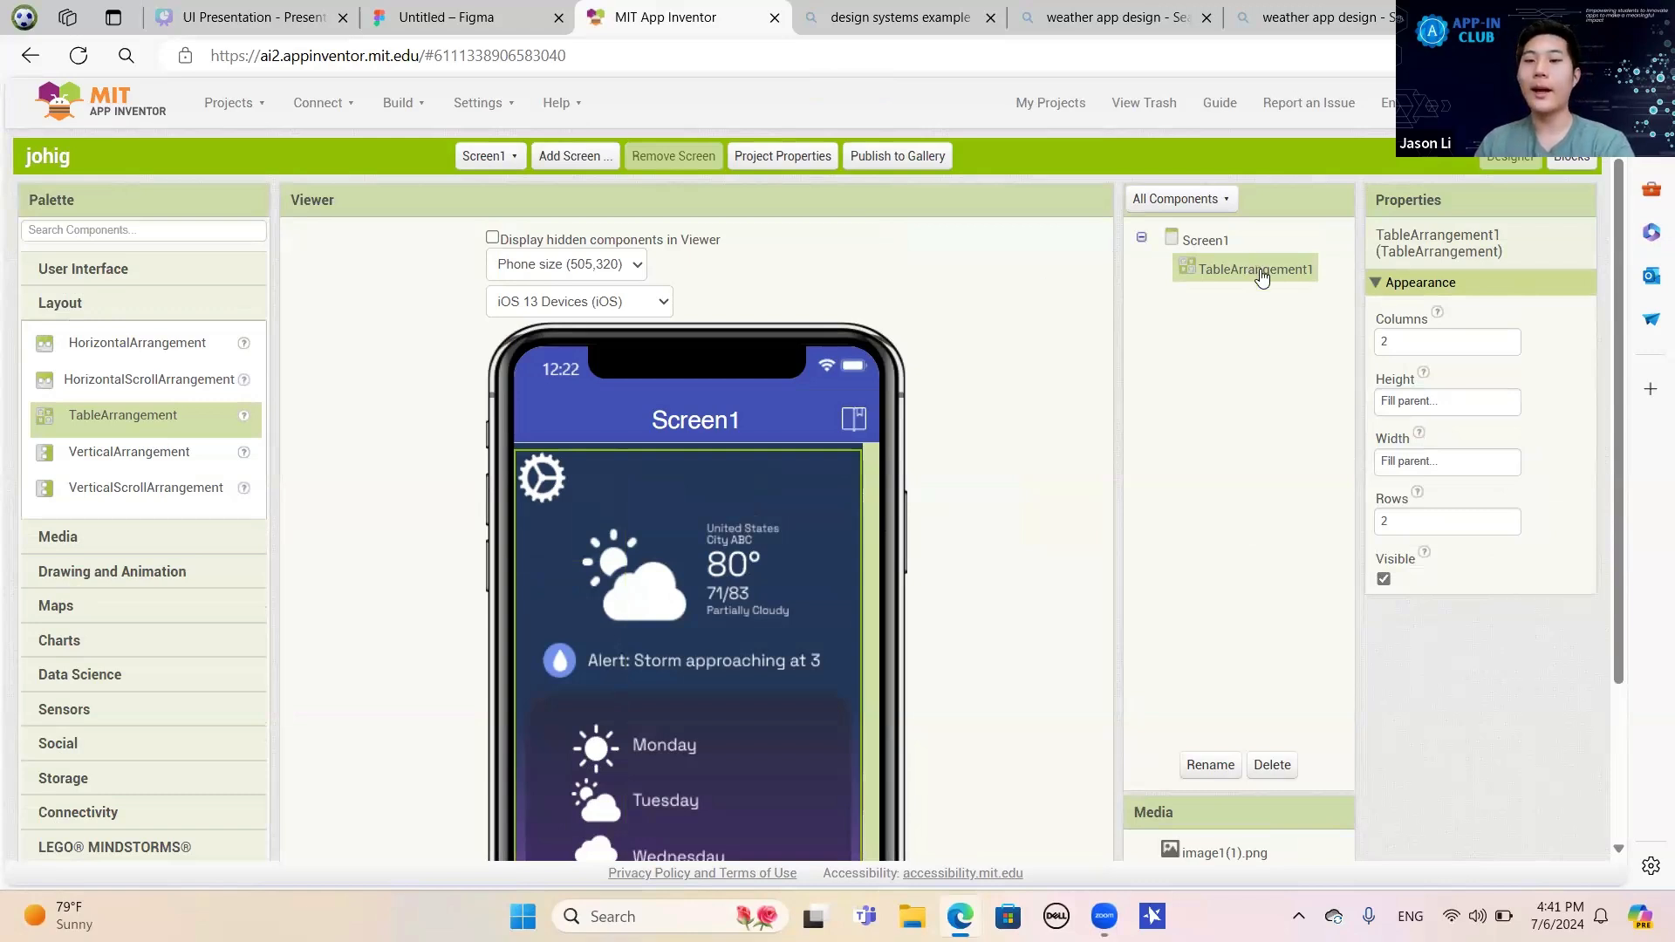
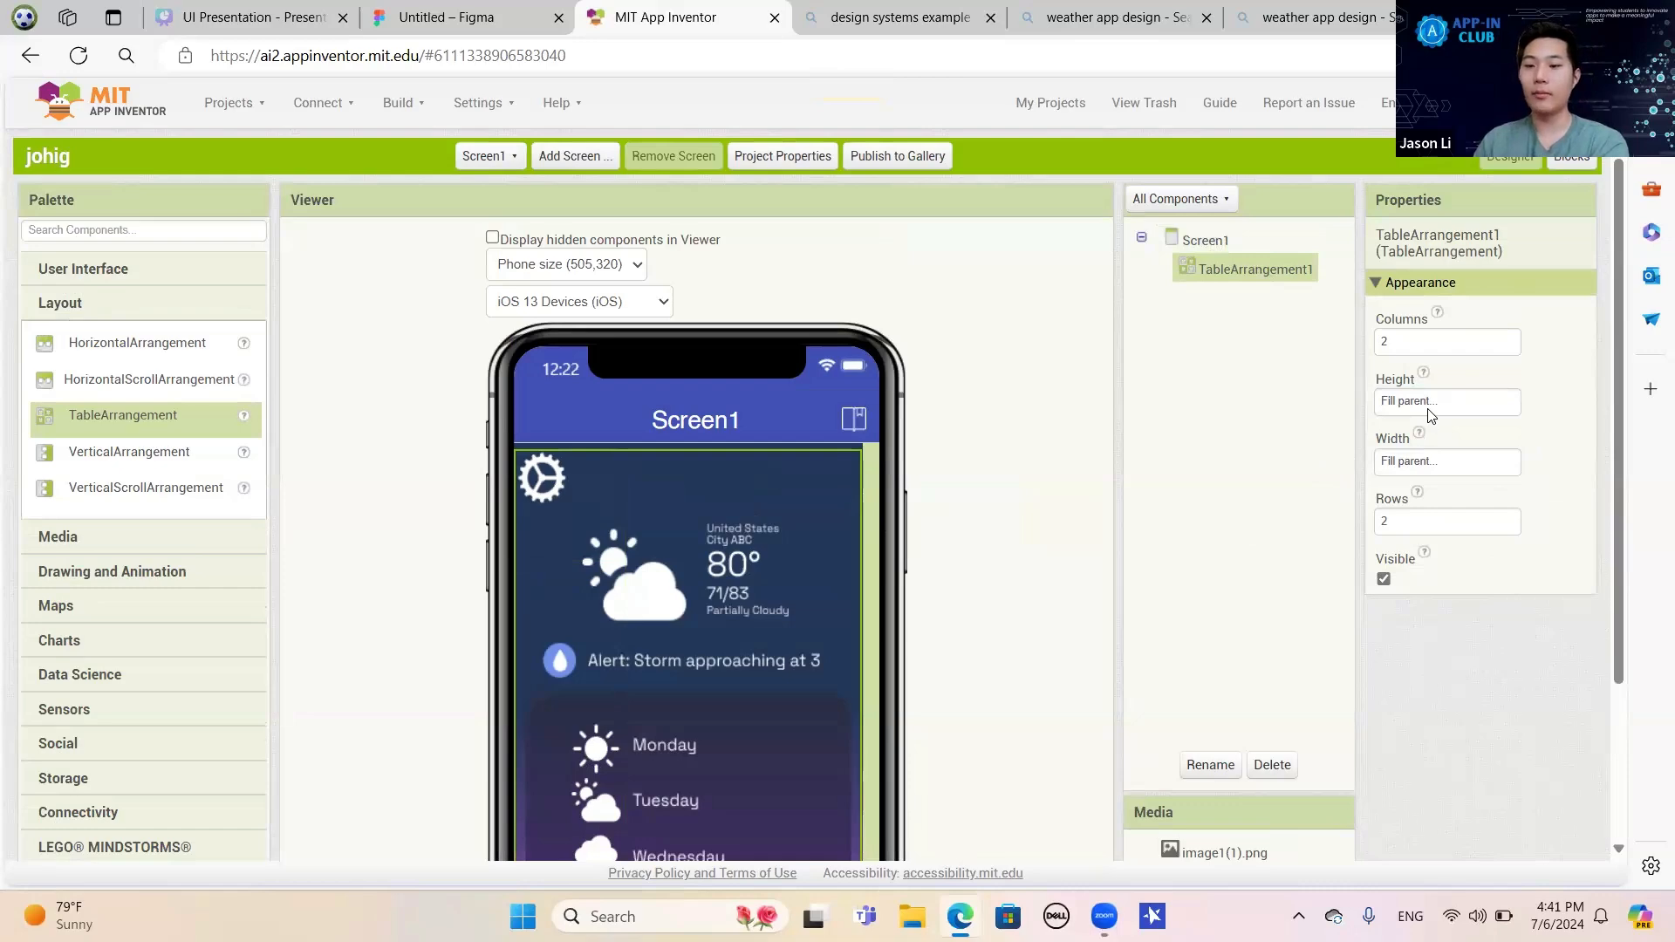
scroll(978, 522, down, 3)
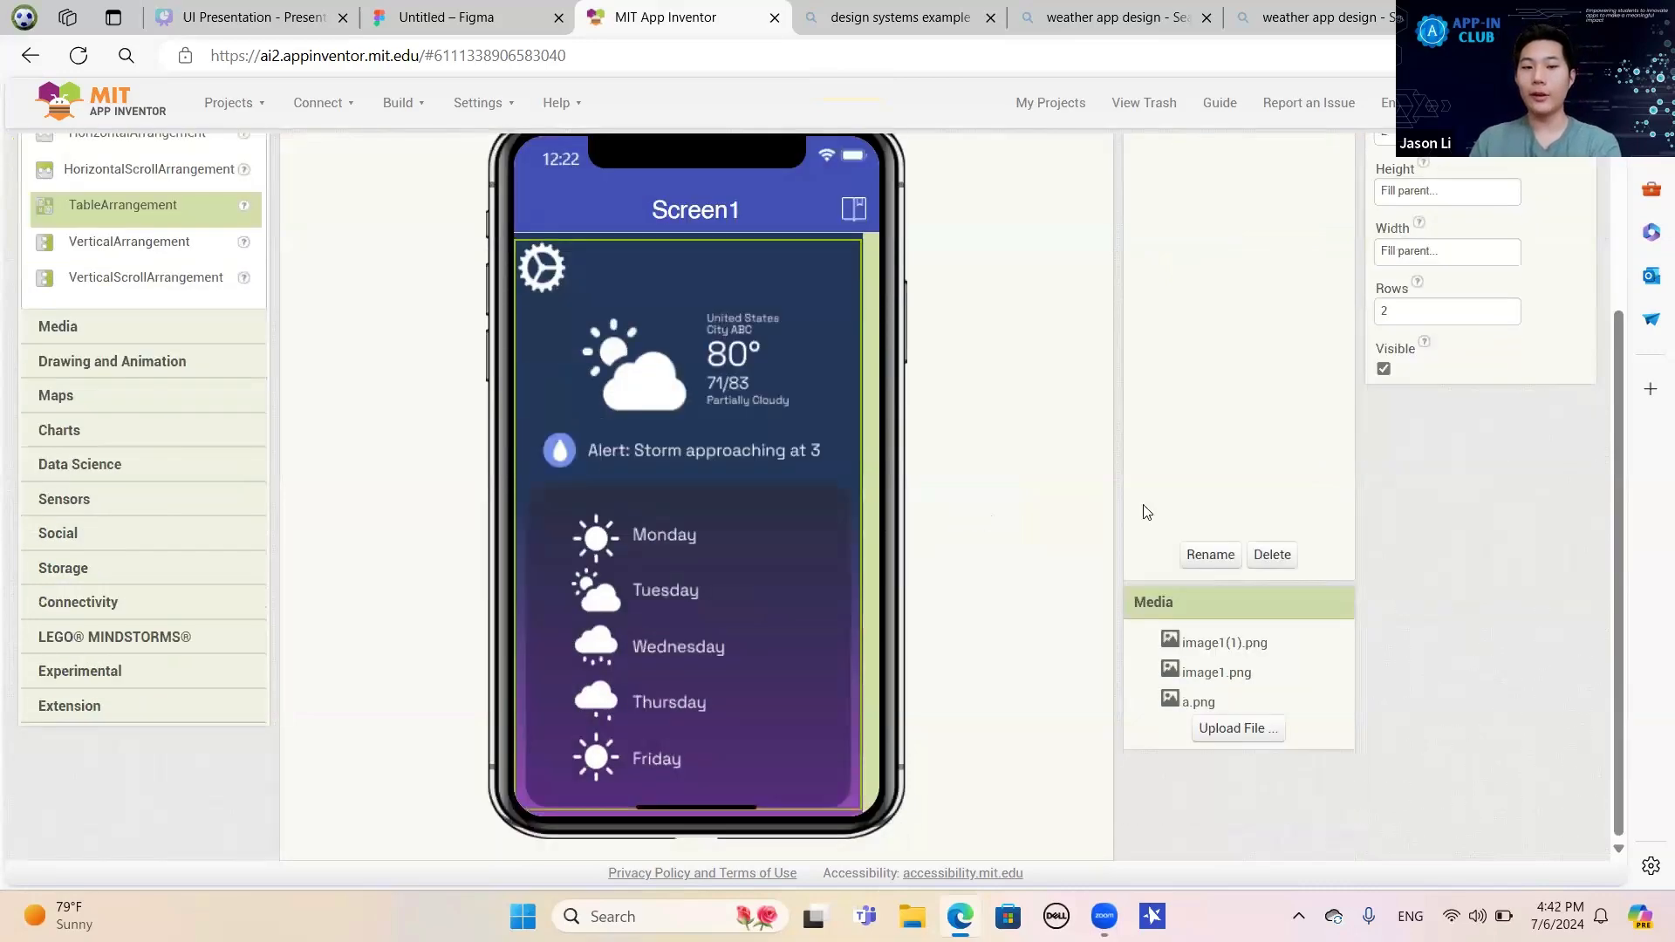
scroll(1380, 413, up, 3)
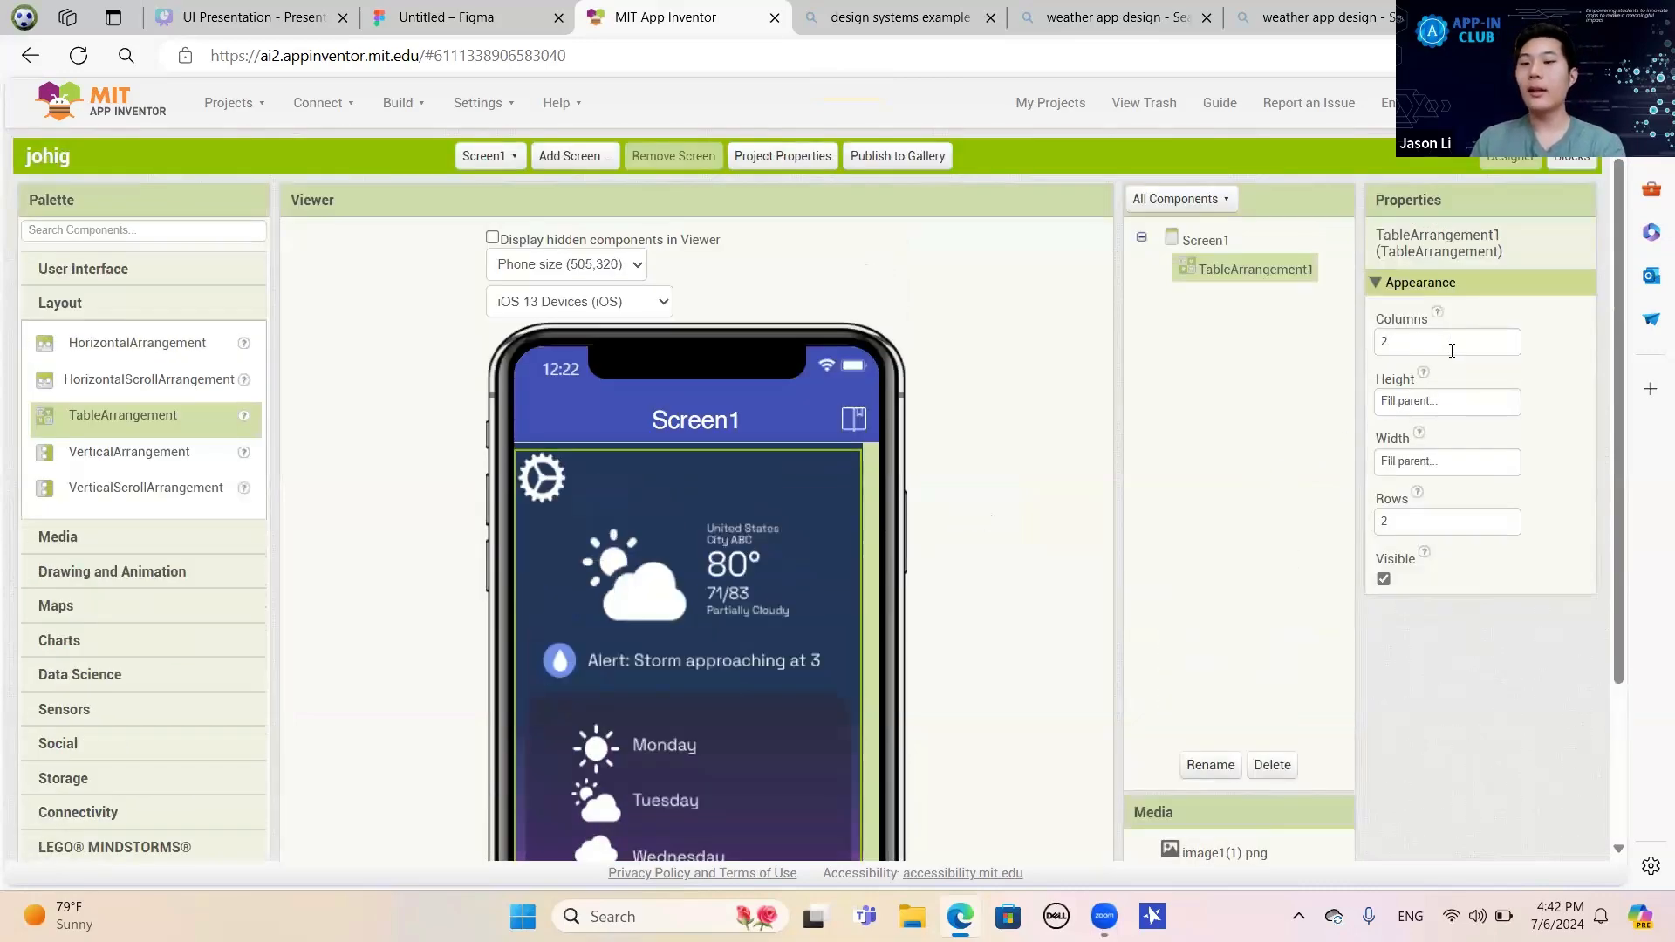
Add a Button component inside the table arrangement, in the top row beside the gear icon.
click(1469, 345)
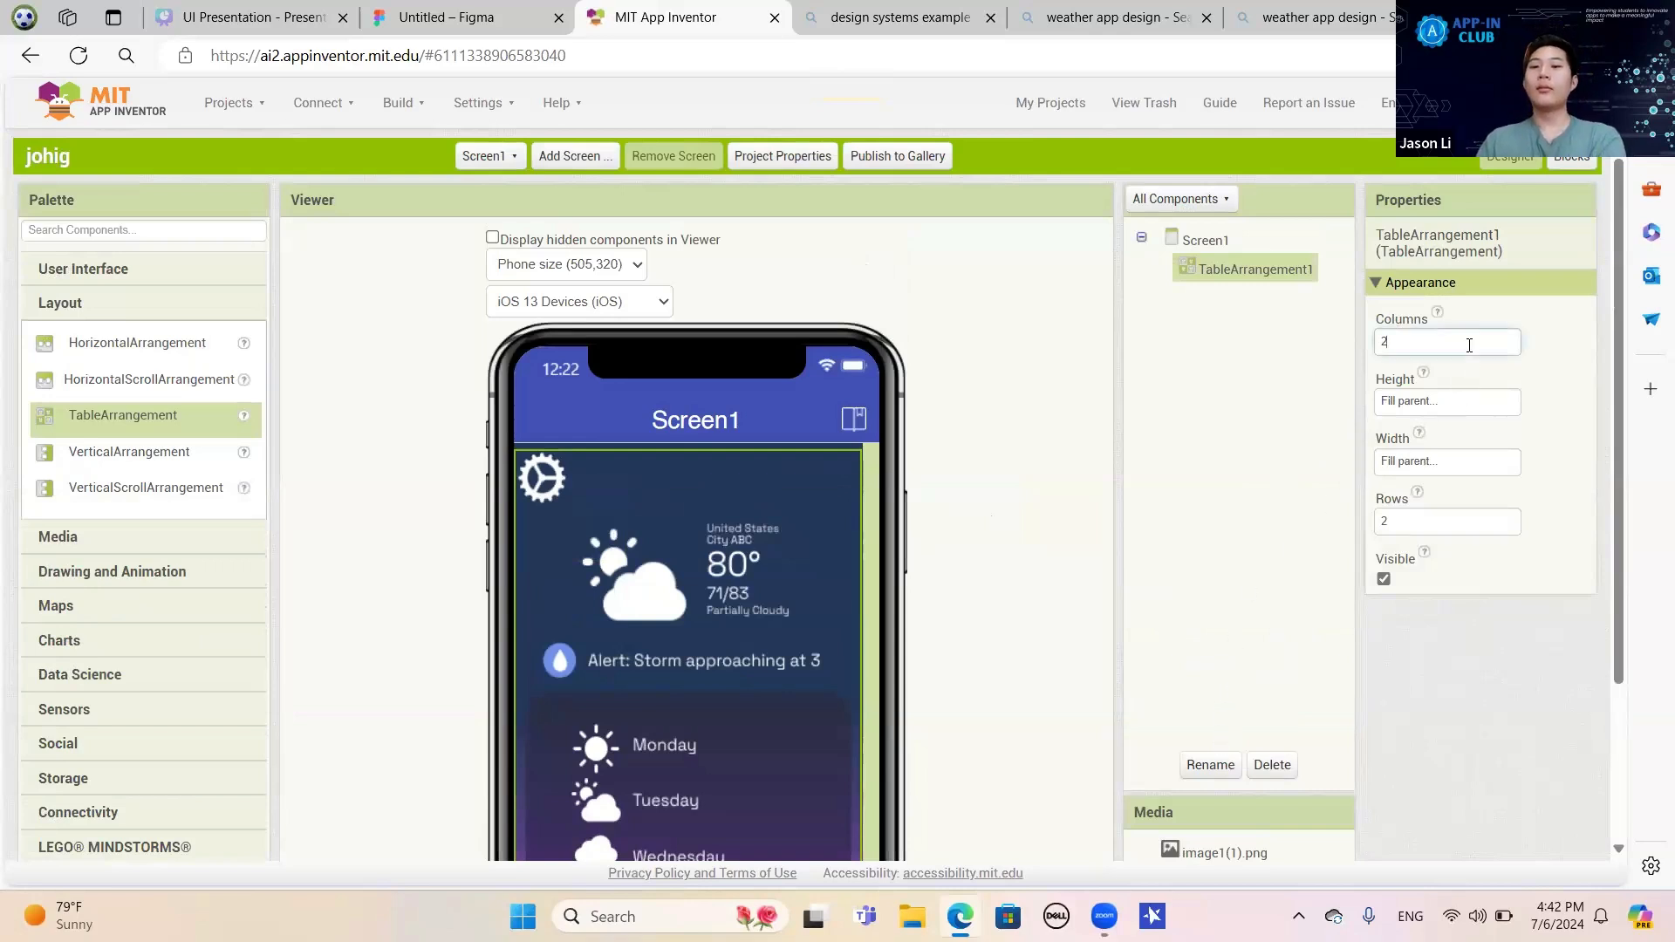
click(168, 270)
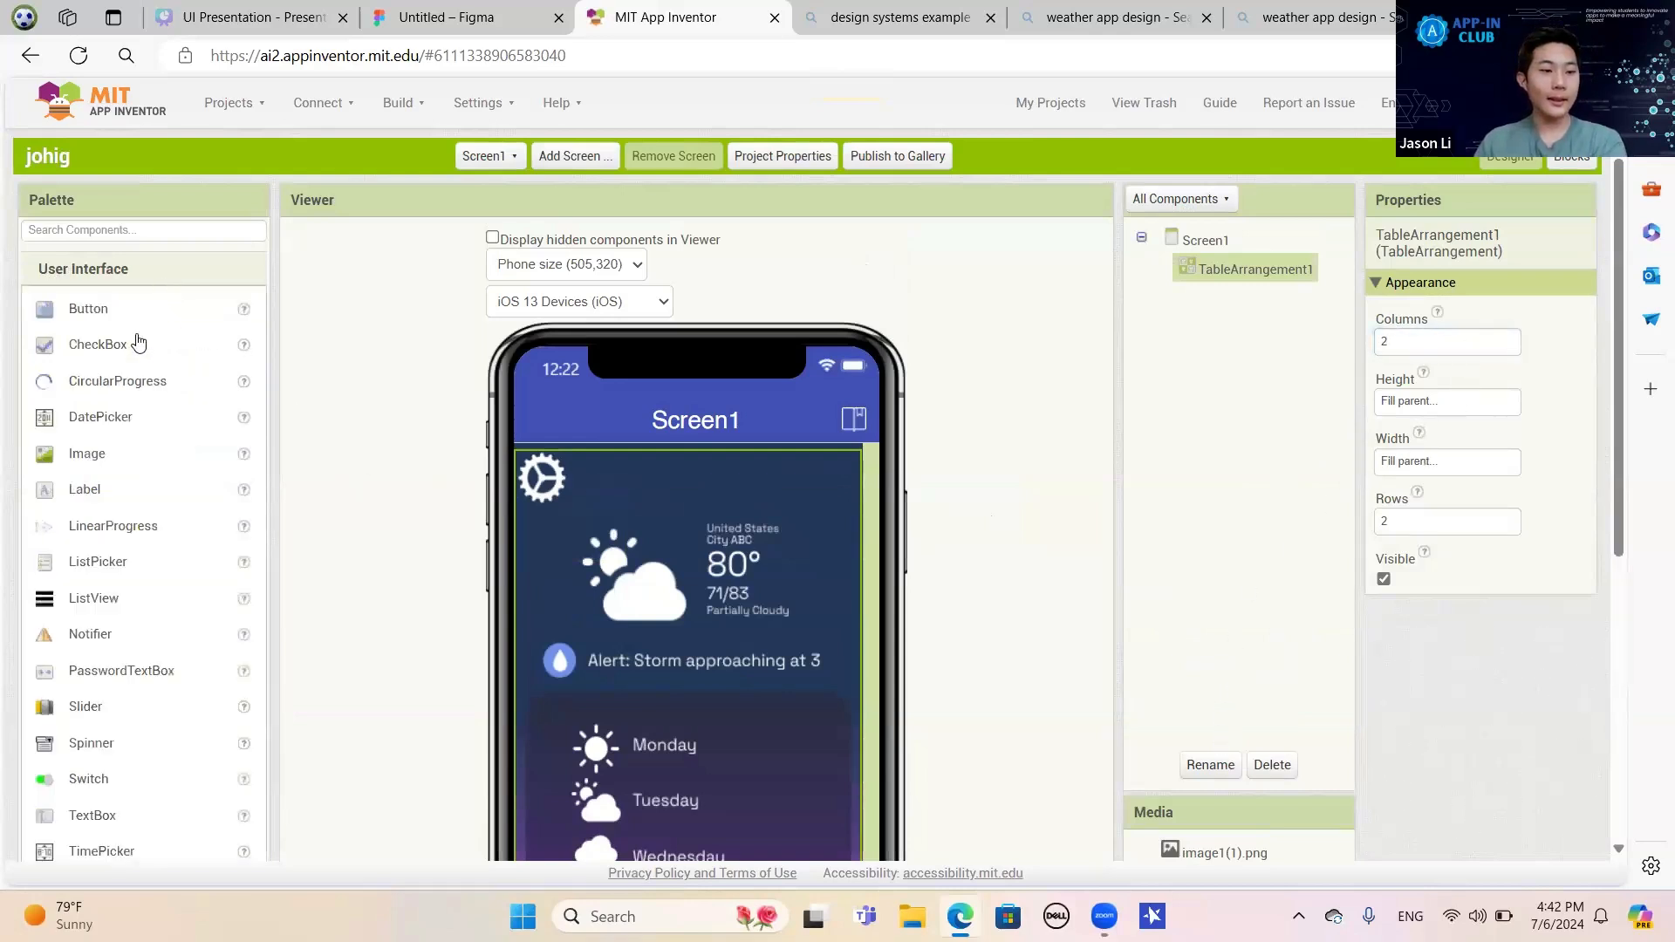
drag(131, 314, 611, 489)
drag(762, 498, 588, 502)
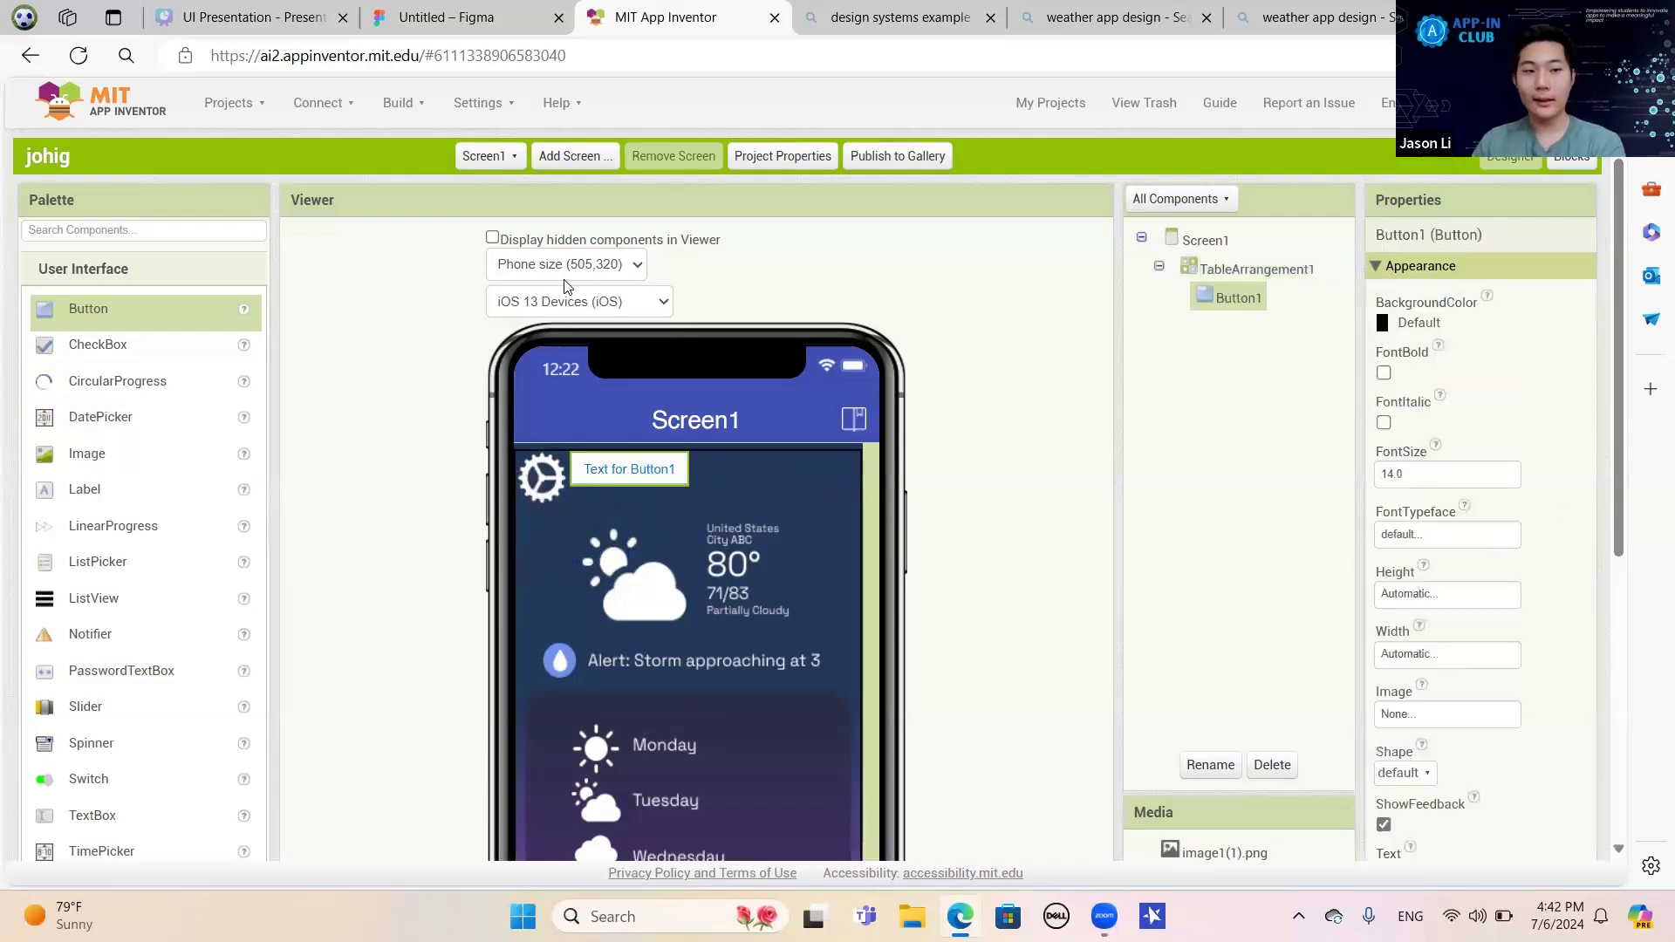
Set the table arrangement to 7 columns and 7 rows.
click(1239, 270)
click(1434, 355)
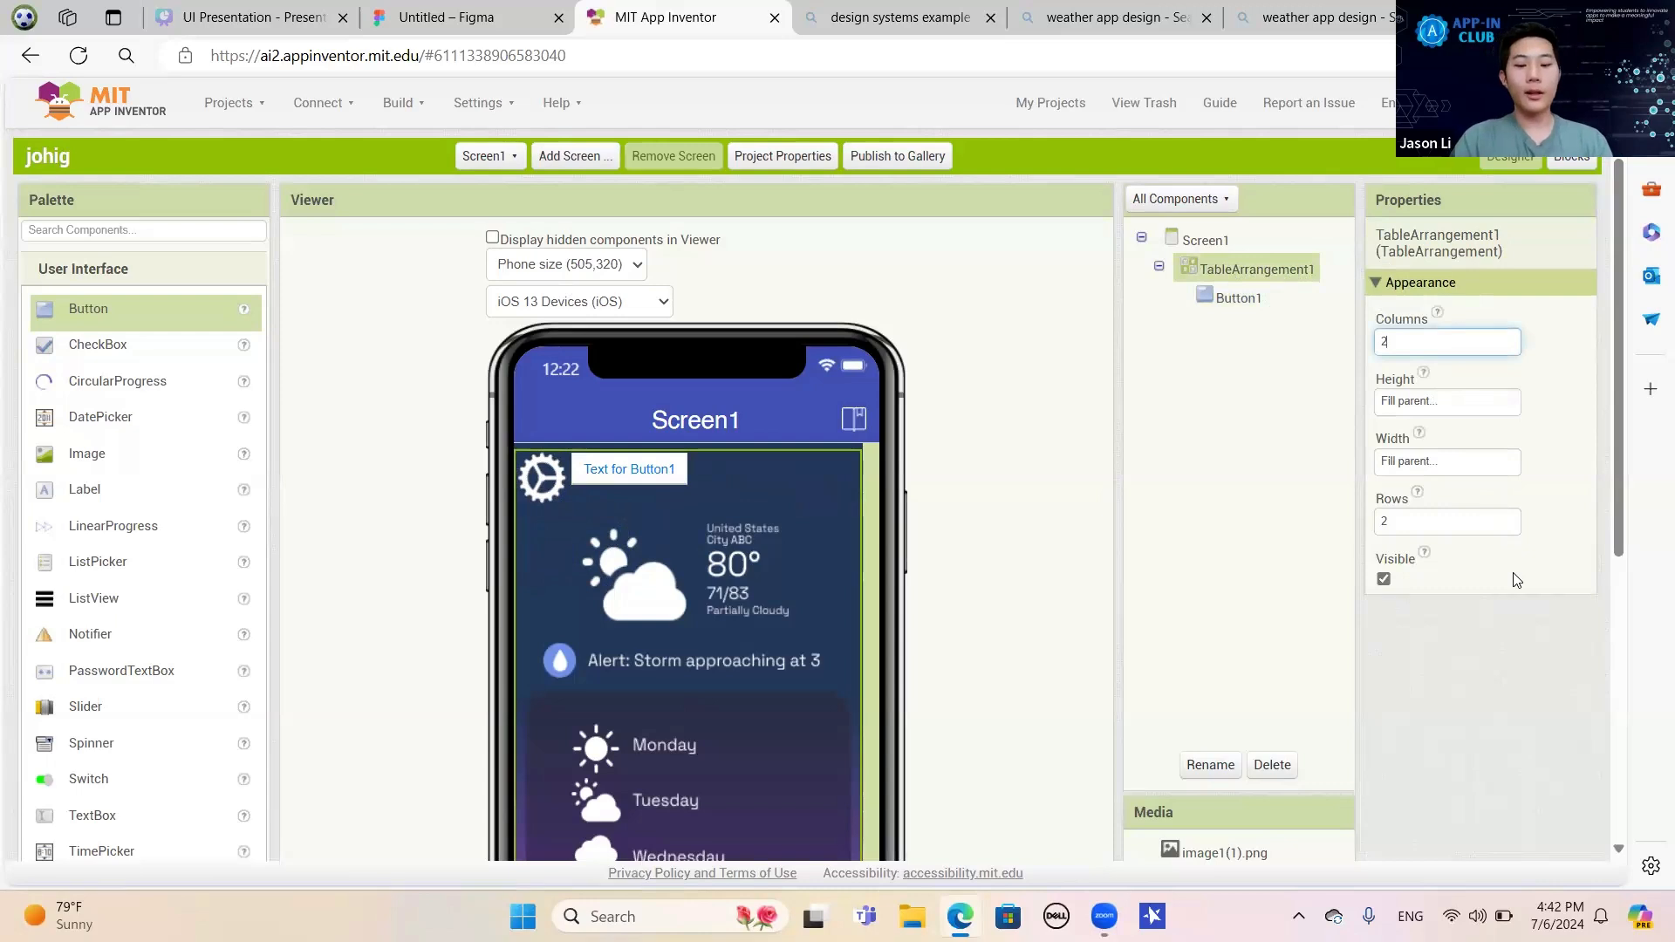
key(BackSpace)
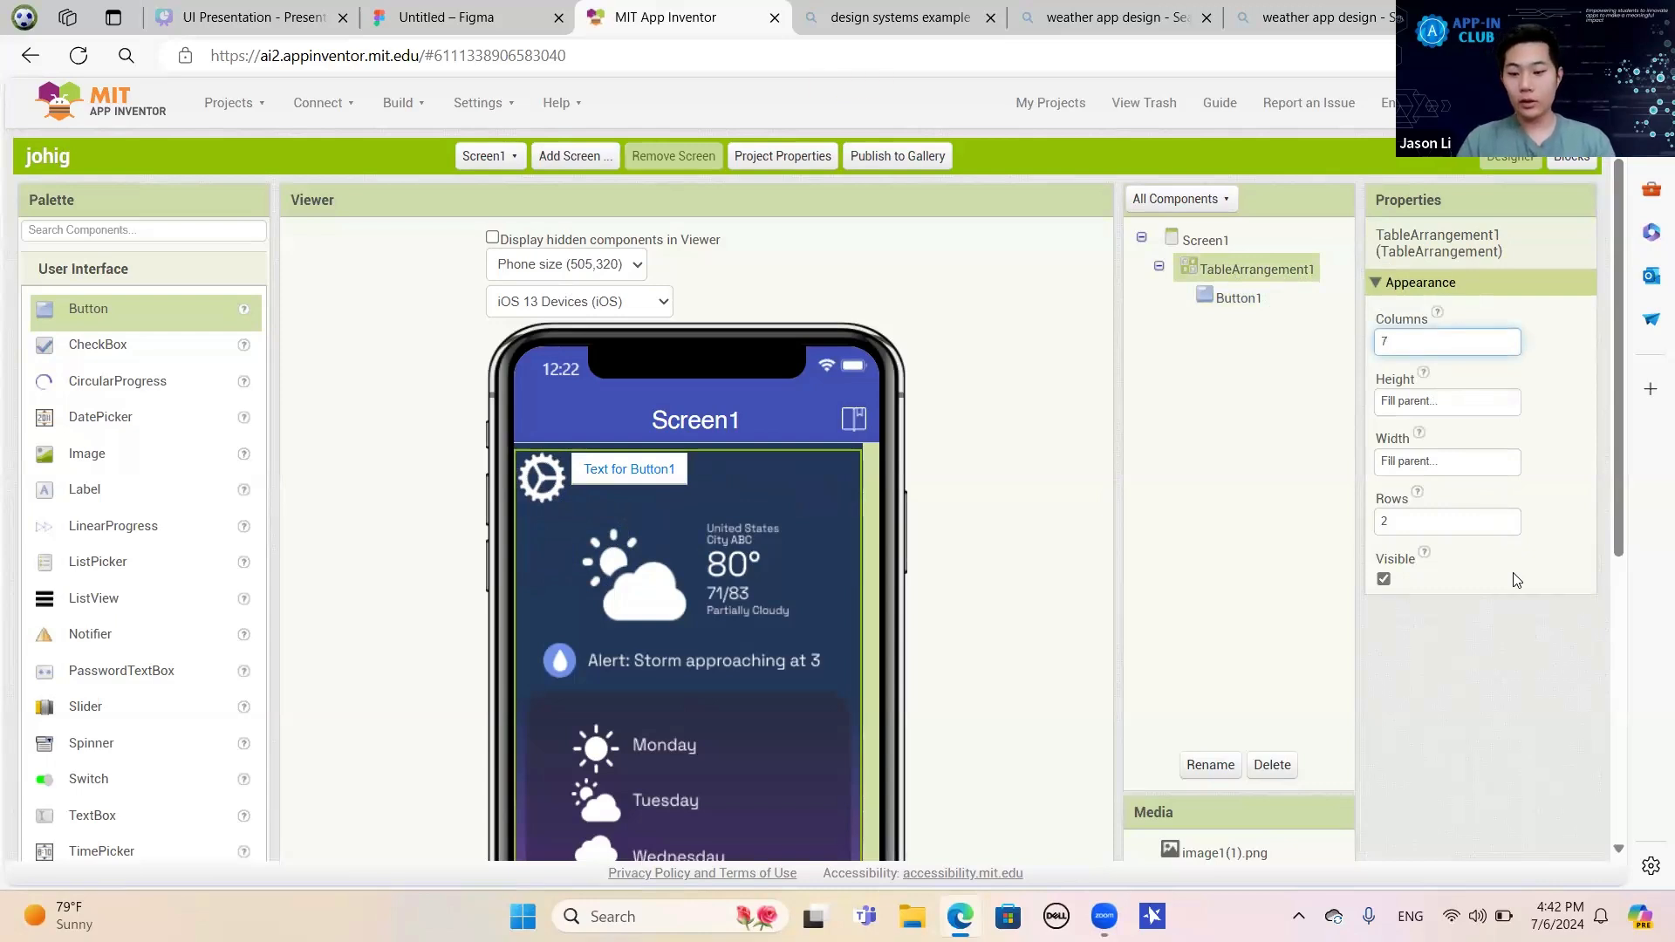
key(Return)
click(1456, 527)
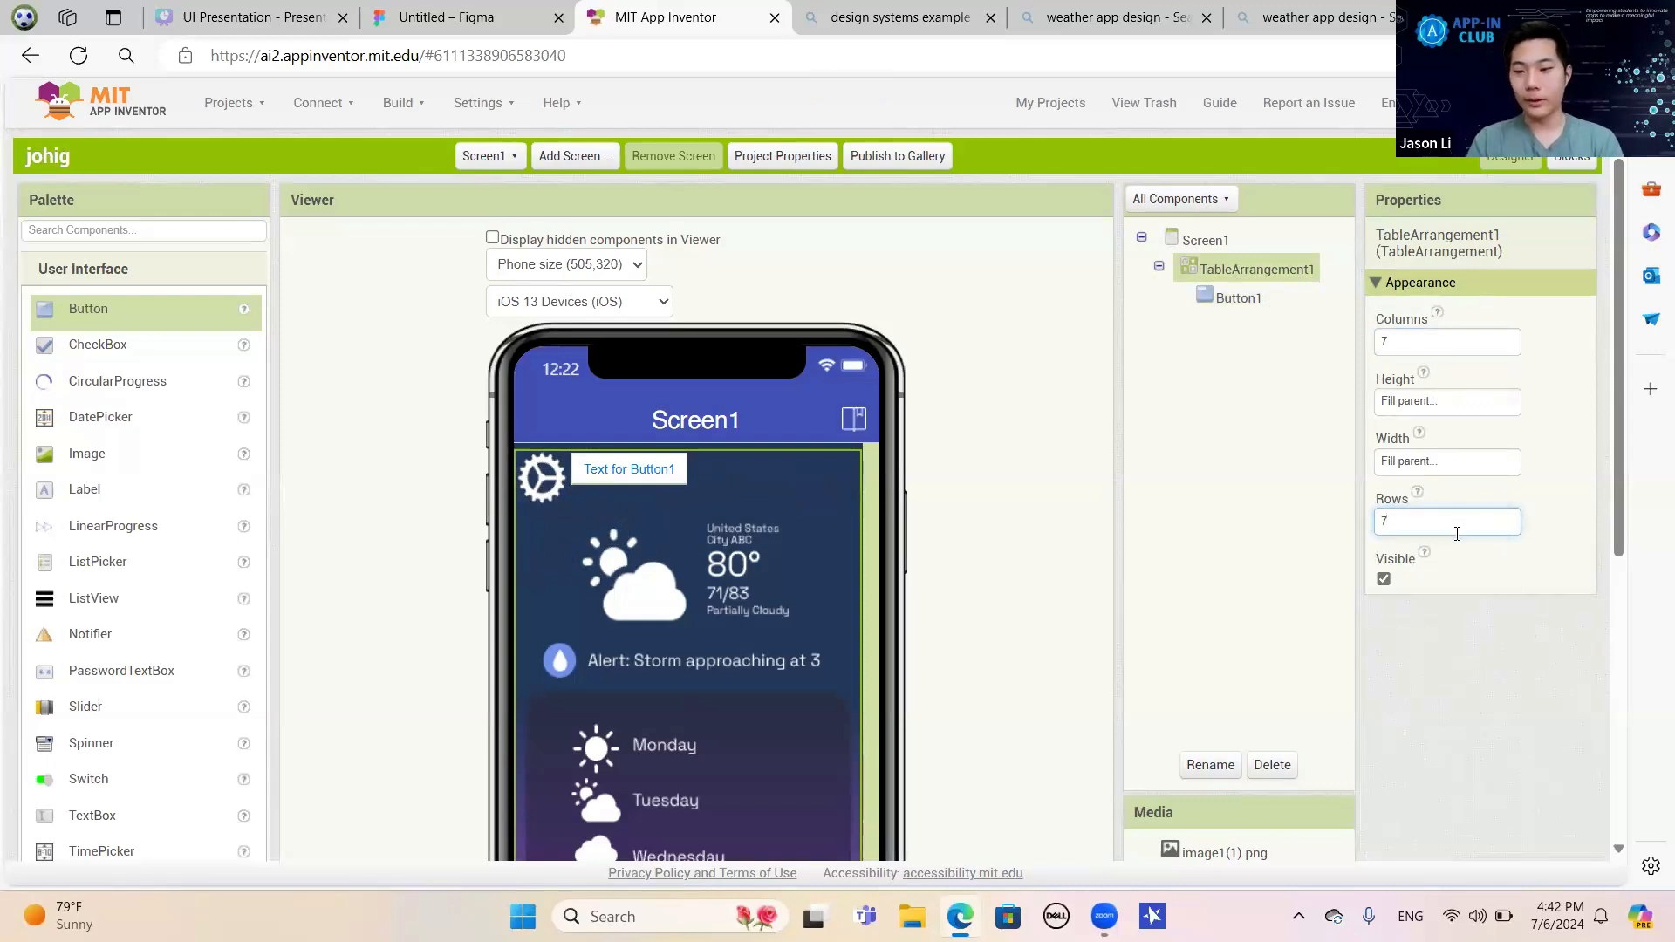
key(Return)
Move the button within the table arrangement down over the Tuesday row of the forecast.
mouse_move(641, 484)
mouse_down()
mouse_move(803, 485)
mouse_move(824, 571)
mouse_move(894, 488)
mouse_move(737, 495)
mouse_move(792, 523)
mouse_up()
scroll(793, 523, down, 4)
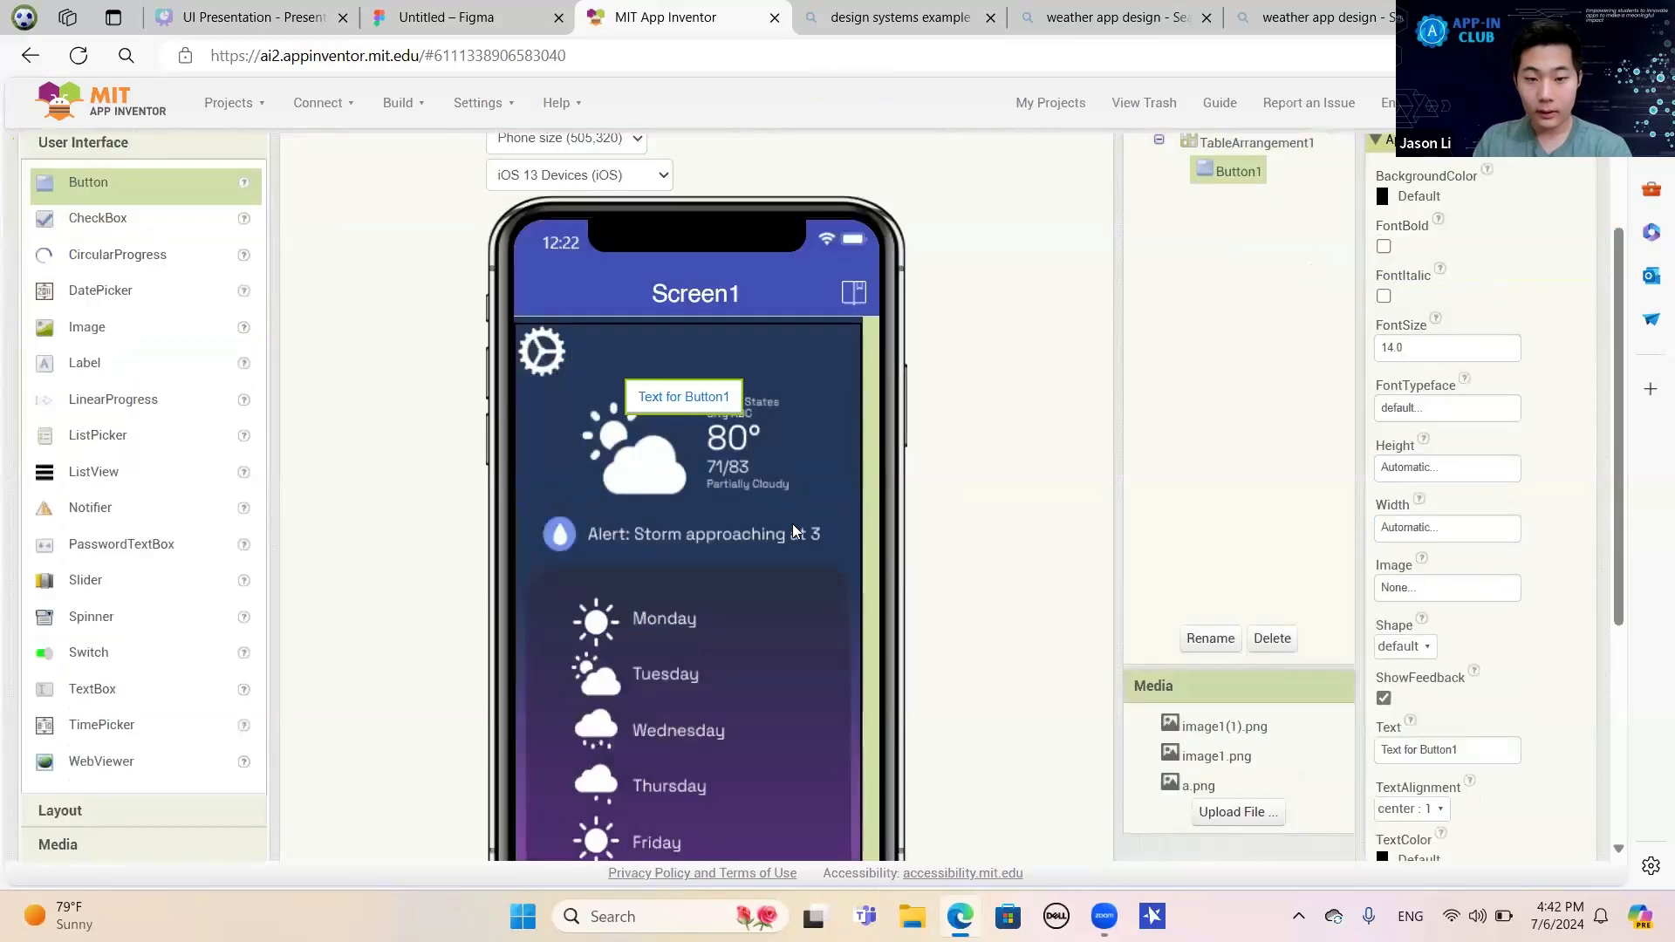
scroll(768, 496, up, 2)
drag(698, 314, 810, 524)
scroll(810, 524, up, 3)
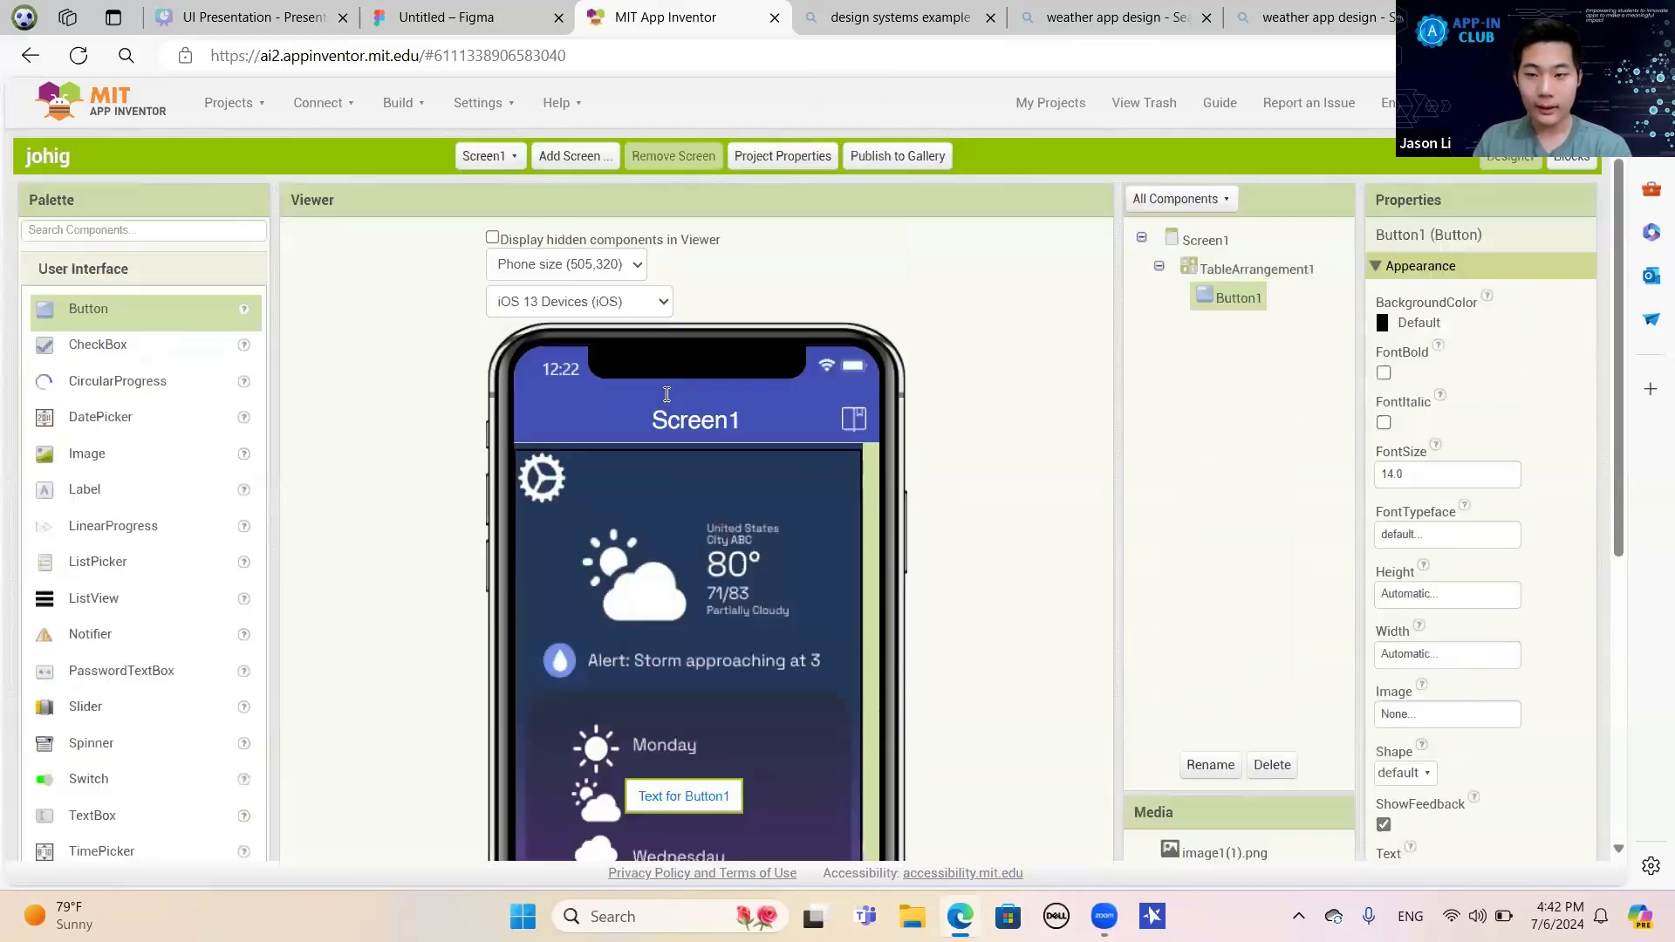
Enter 999 columns for the table arrangement, reduce that to 99, and set its rows to 99 as well.
click(1265, 270)
click(1237, 298)
click(1254, 274)
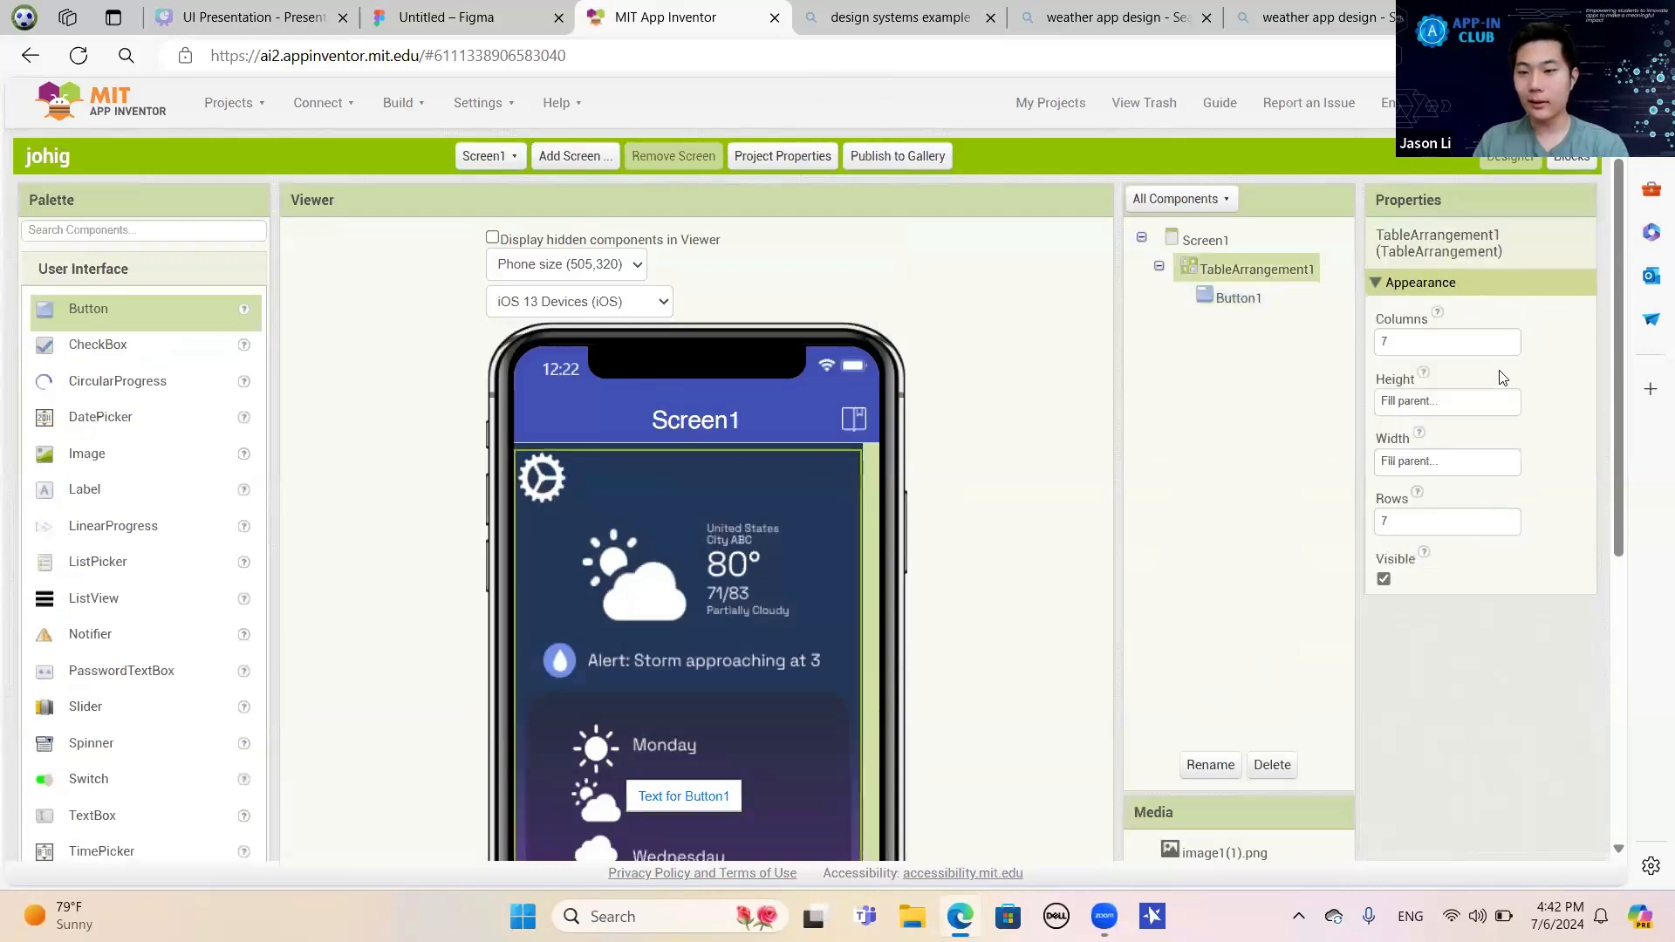
click(1440, 520)
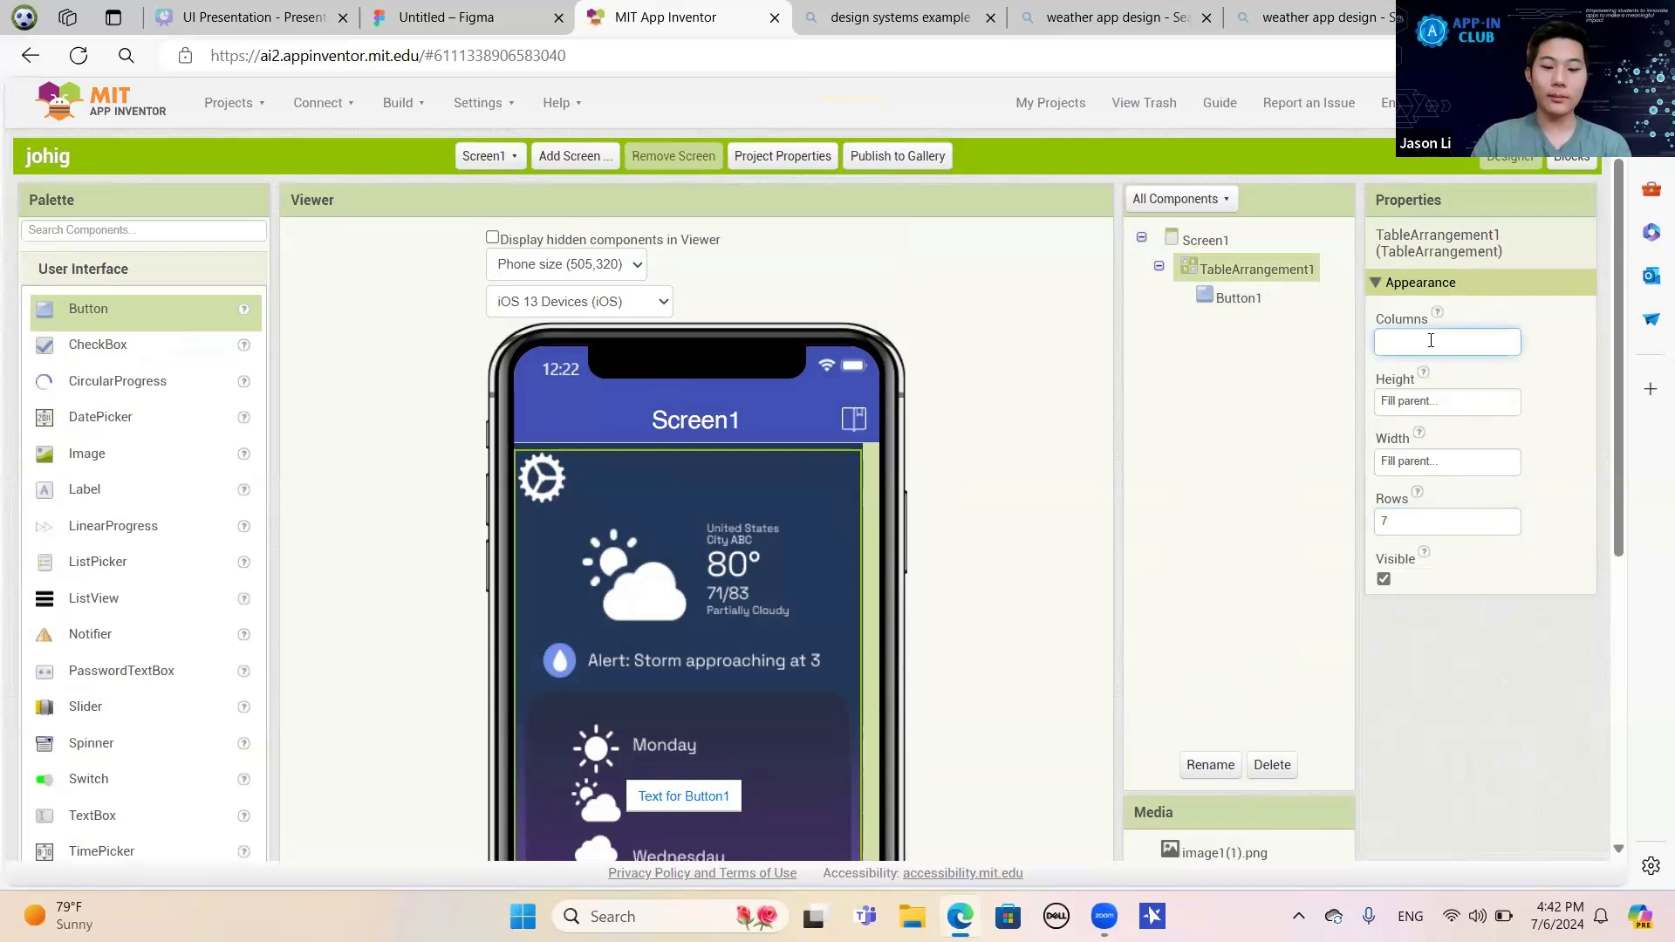
key(Return)
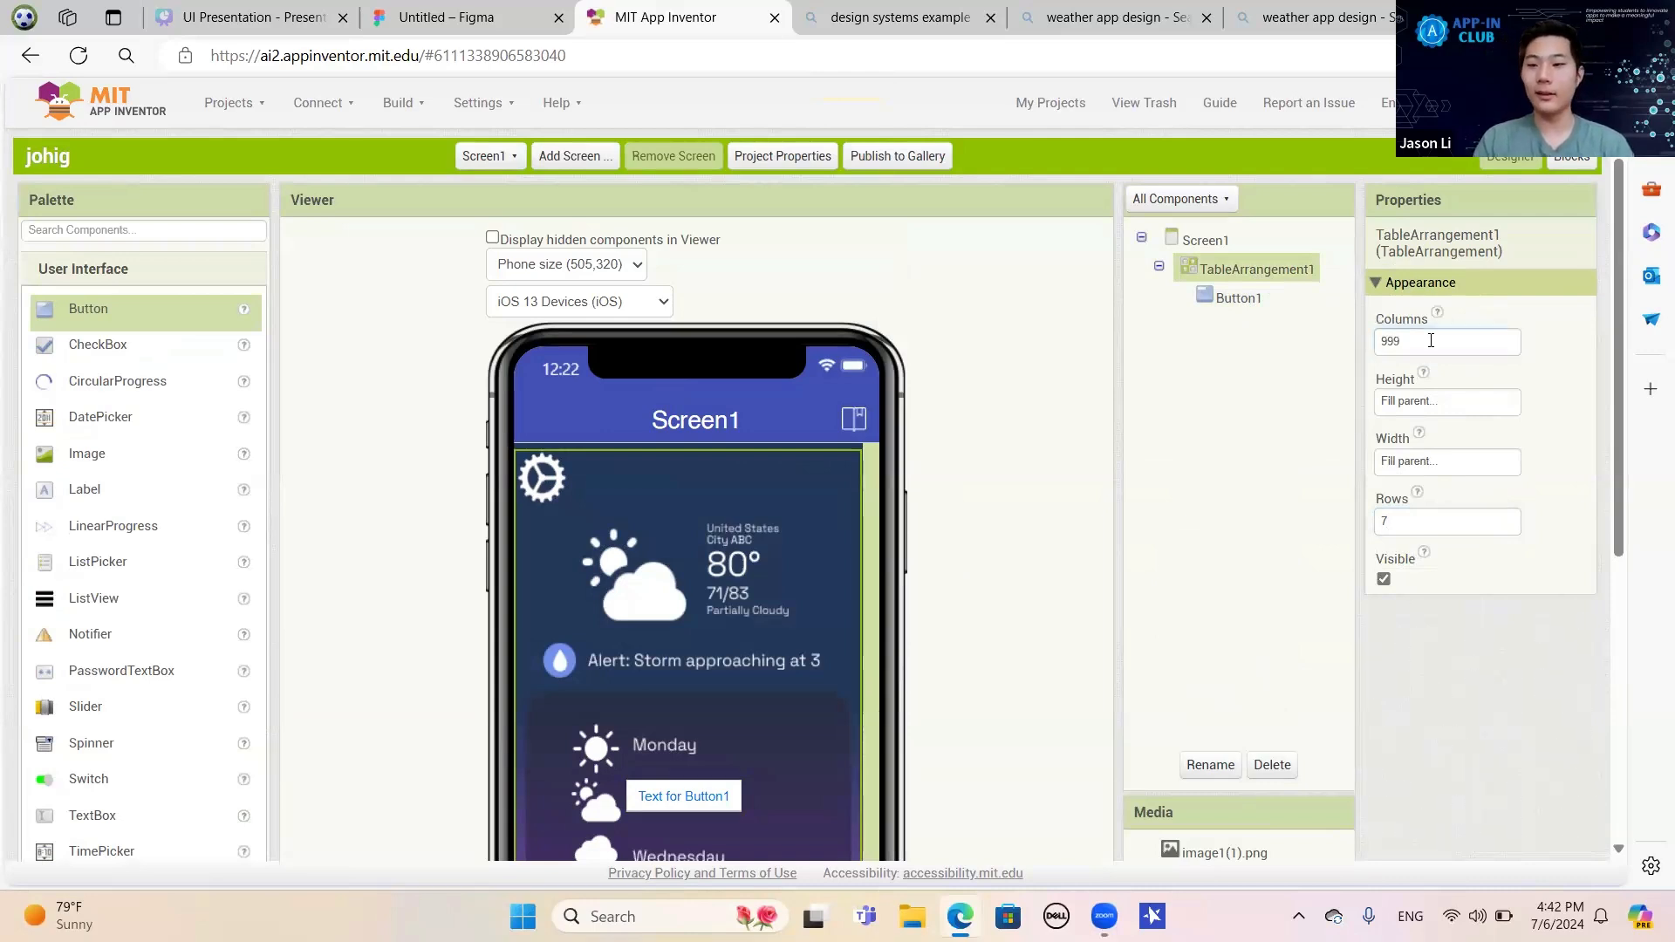
click(1430, 340)
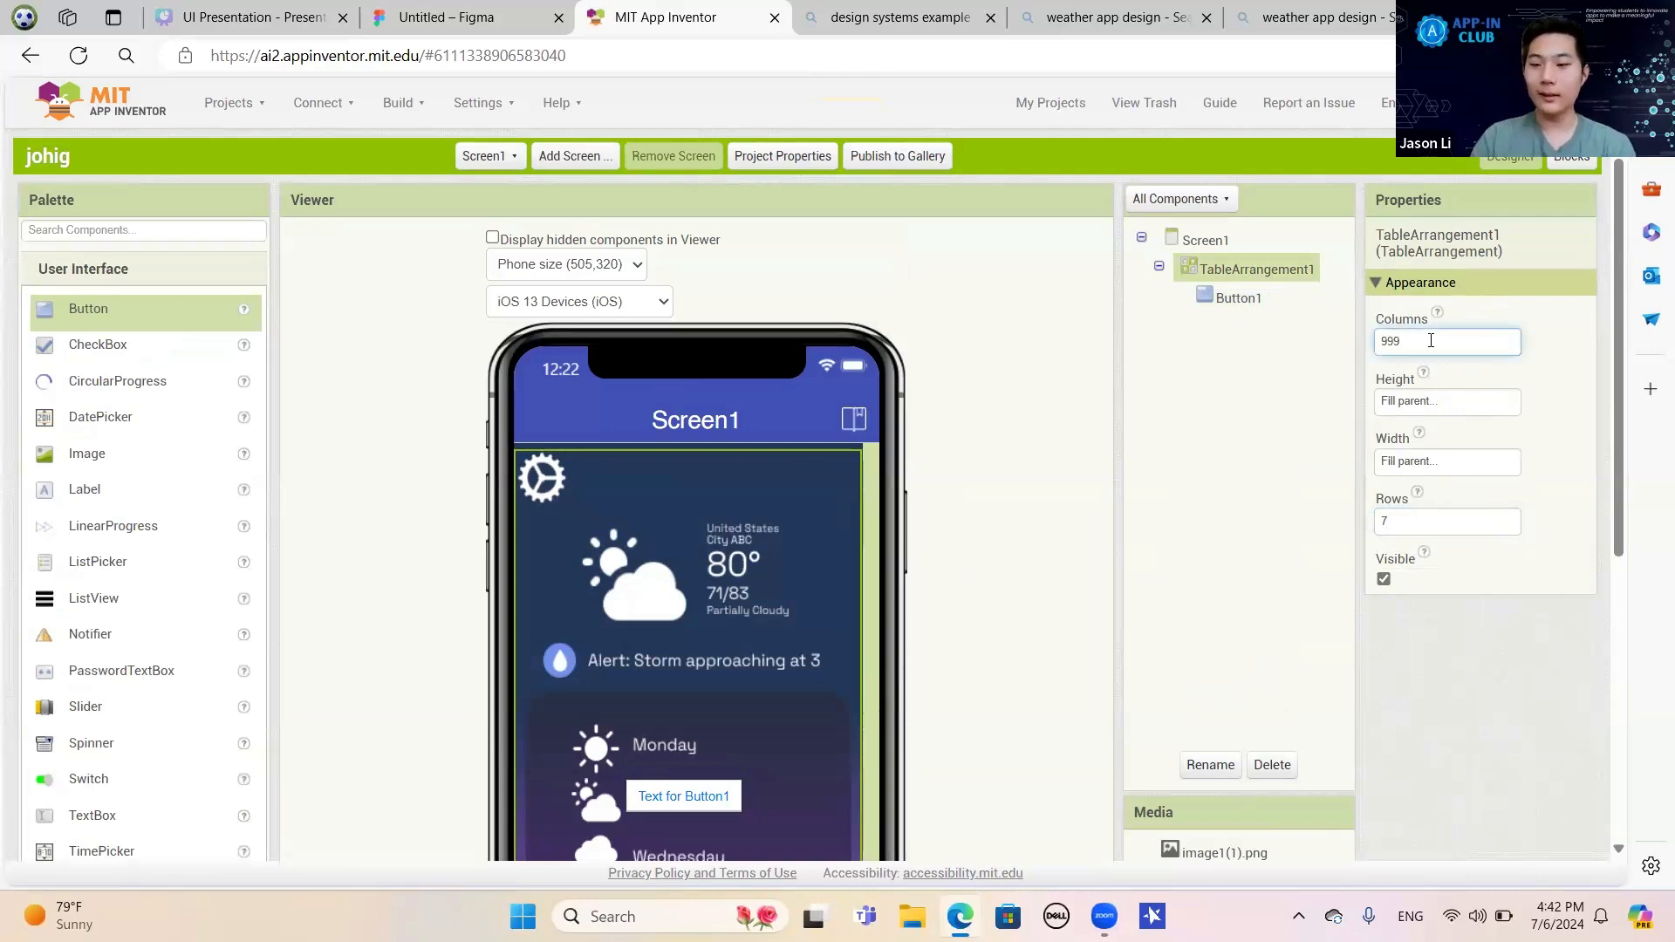
key(BackSpace)
click(1398, 516)
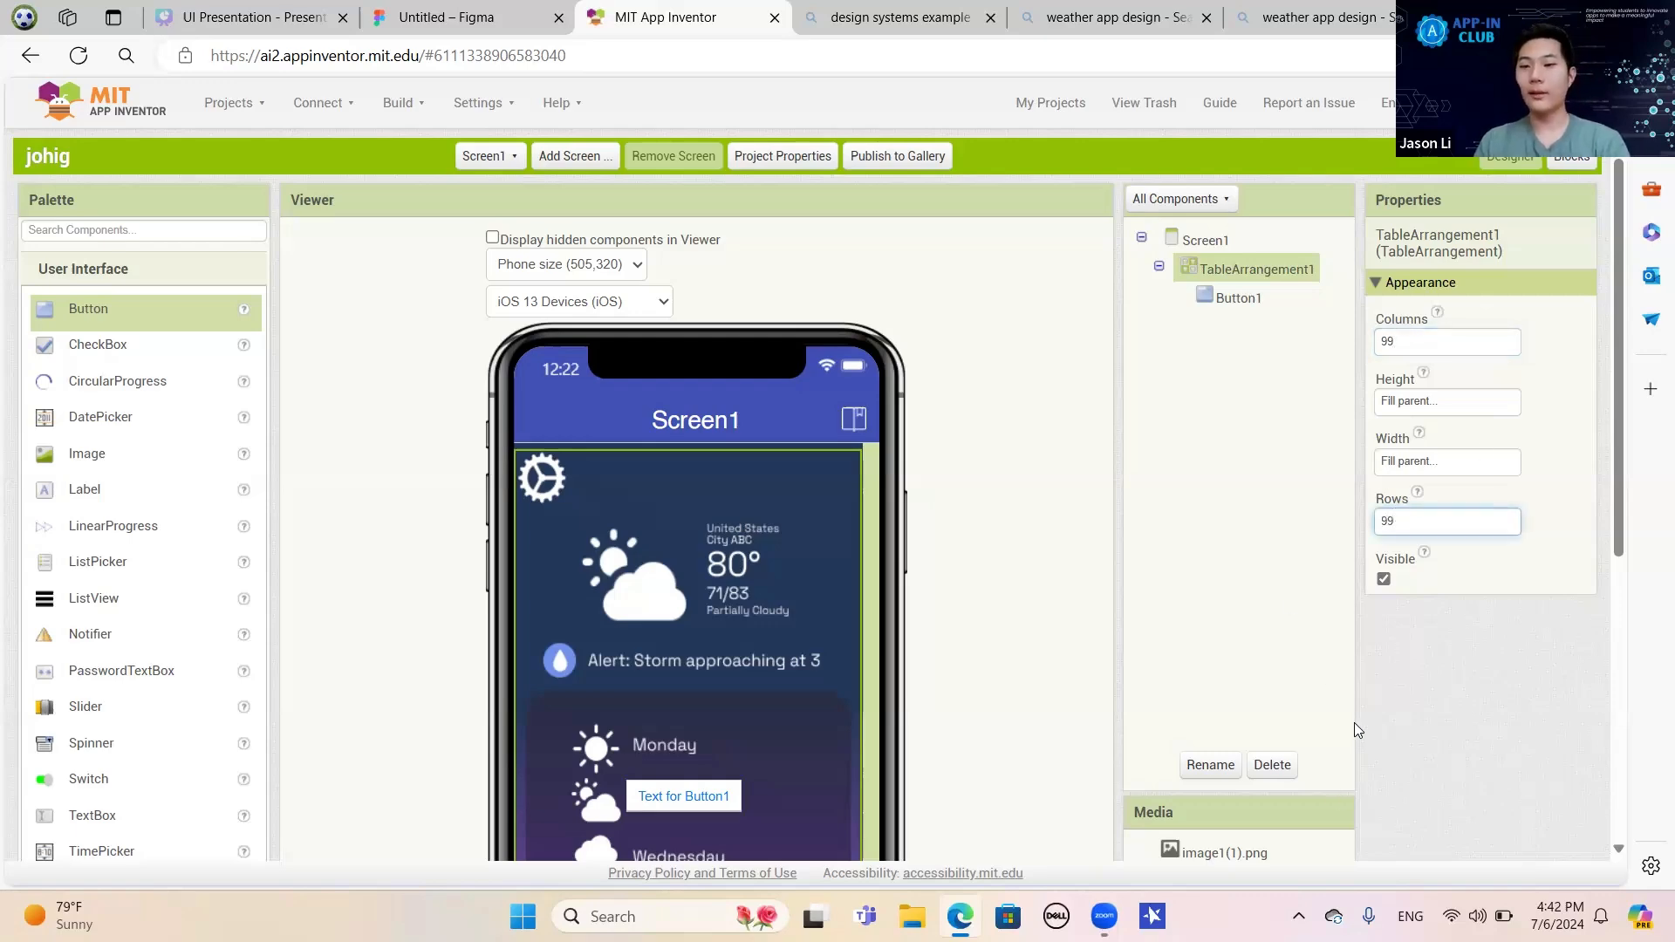
click(1452, 719)
Move the button up to the table arrangement's top row, directly beside the gear icon.
scroll(822, 495, down, 5)
scroll(756, 567, up, 4)
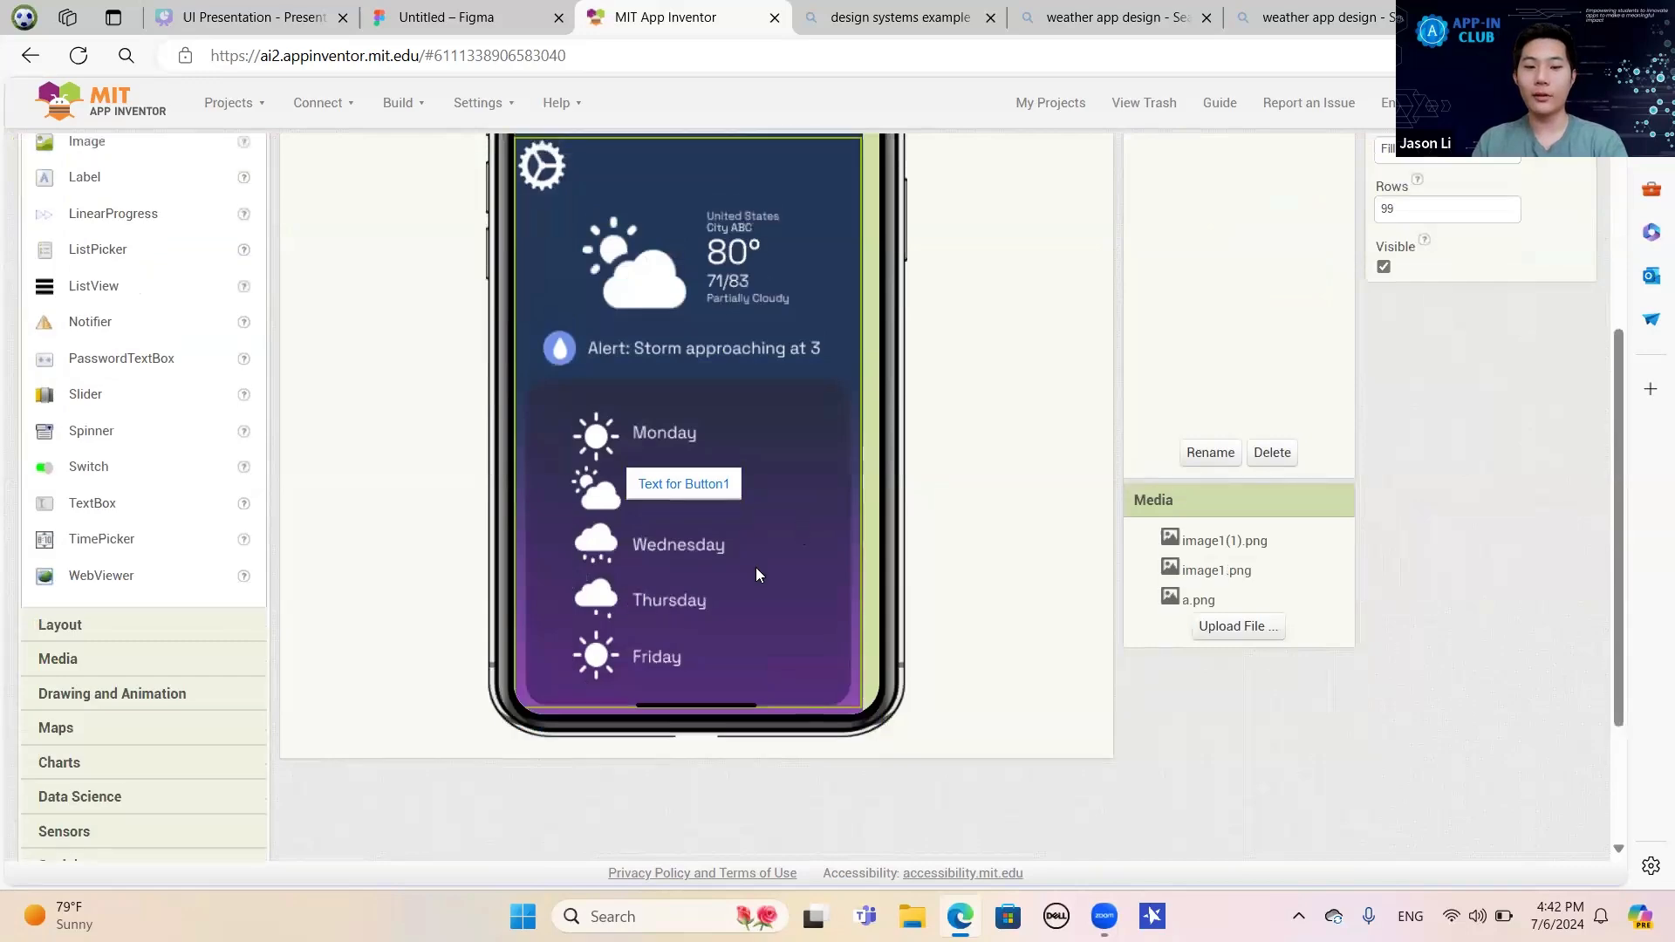
drag(681, 689, 677, 379)
scroll(682, 377, down, 4)
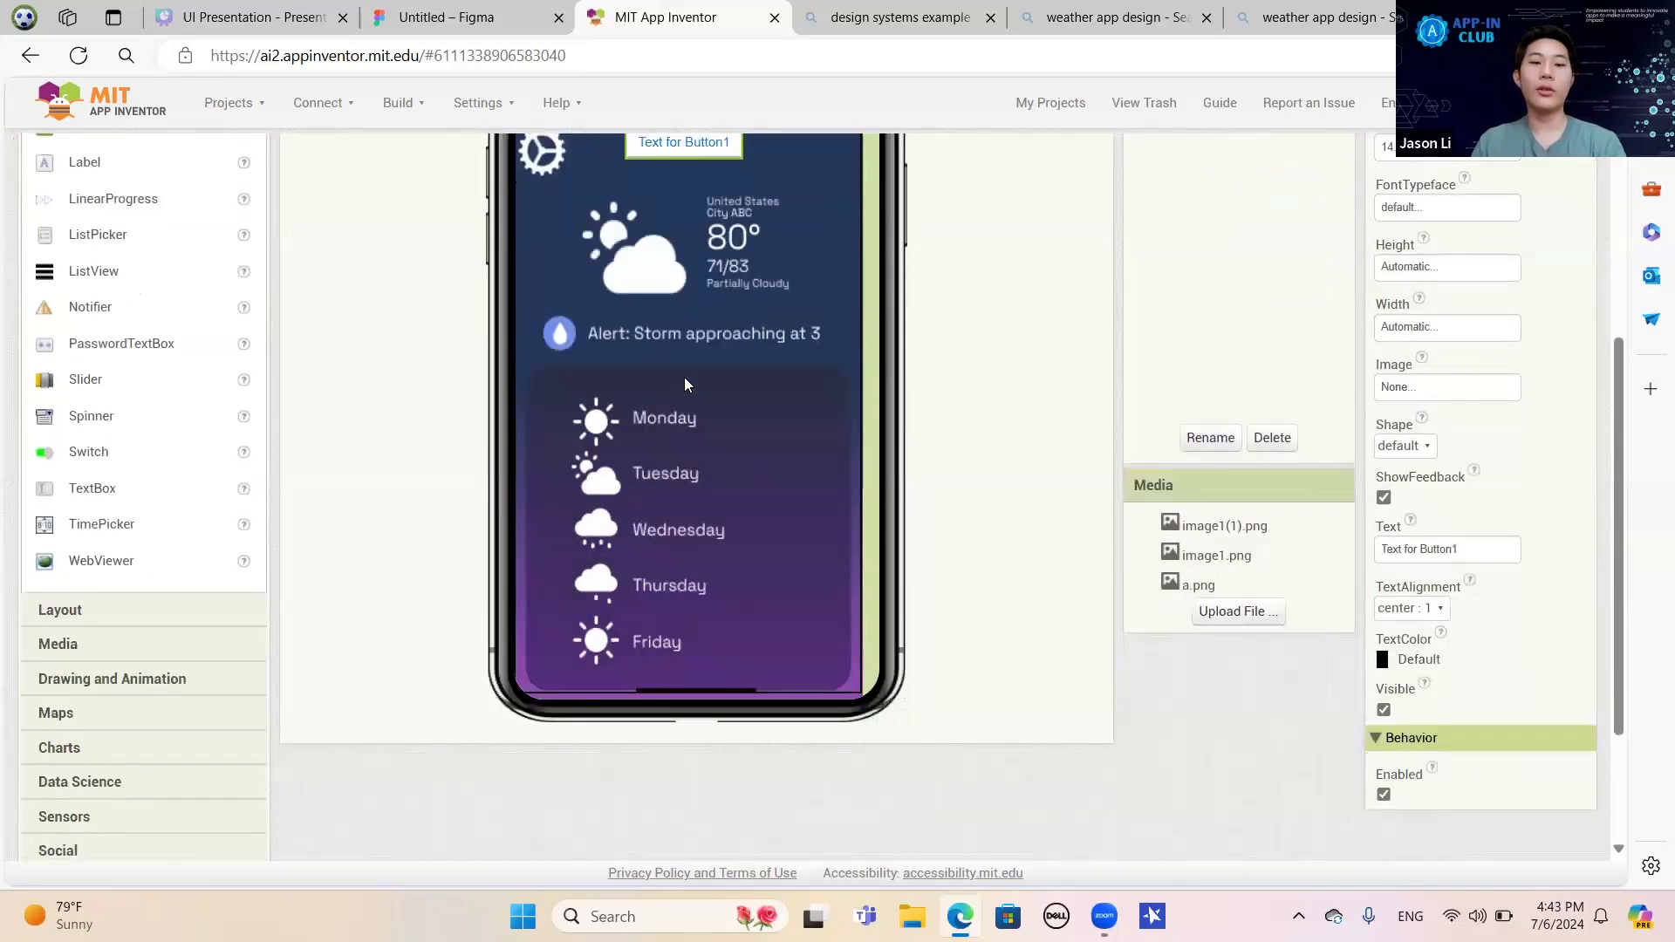
scroll(684, 377, up, 2)
drag(666, 259, 623, 273)
scroll(740, 468, down, 2)
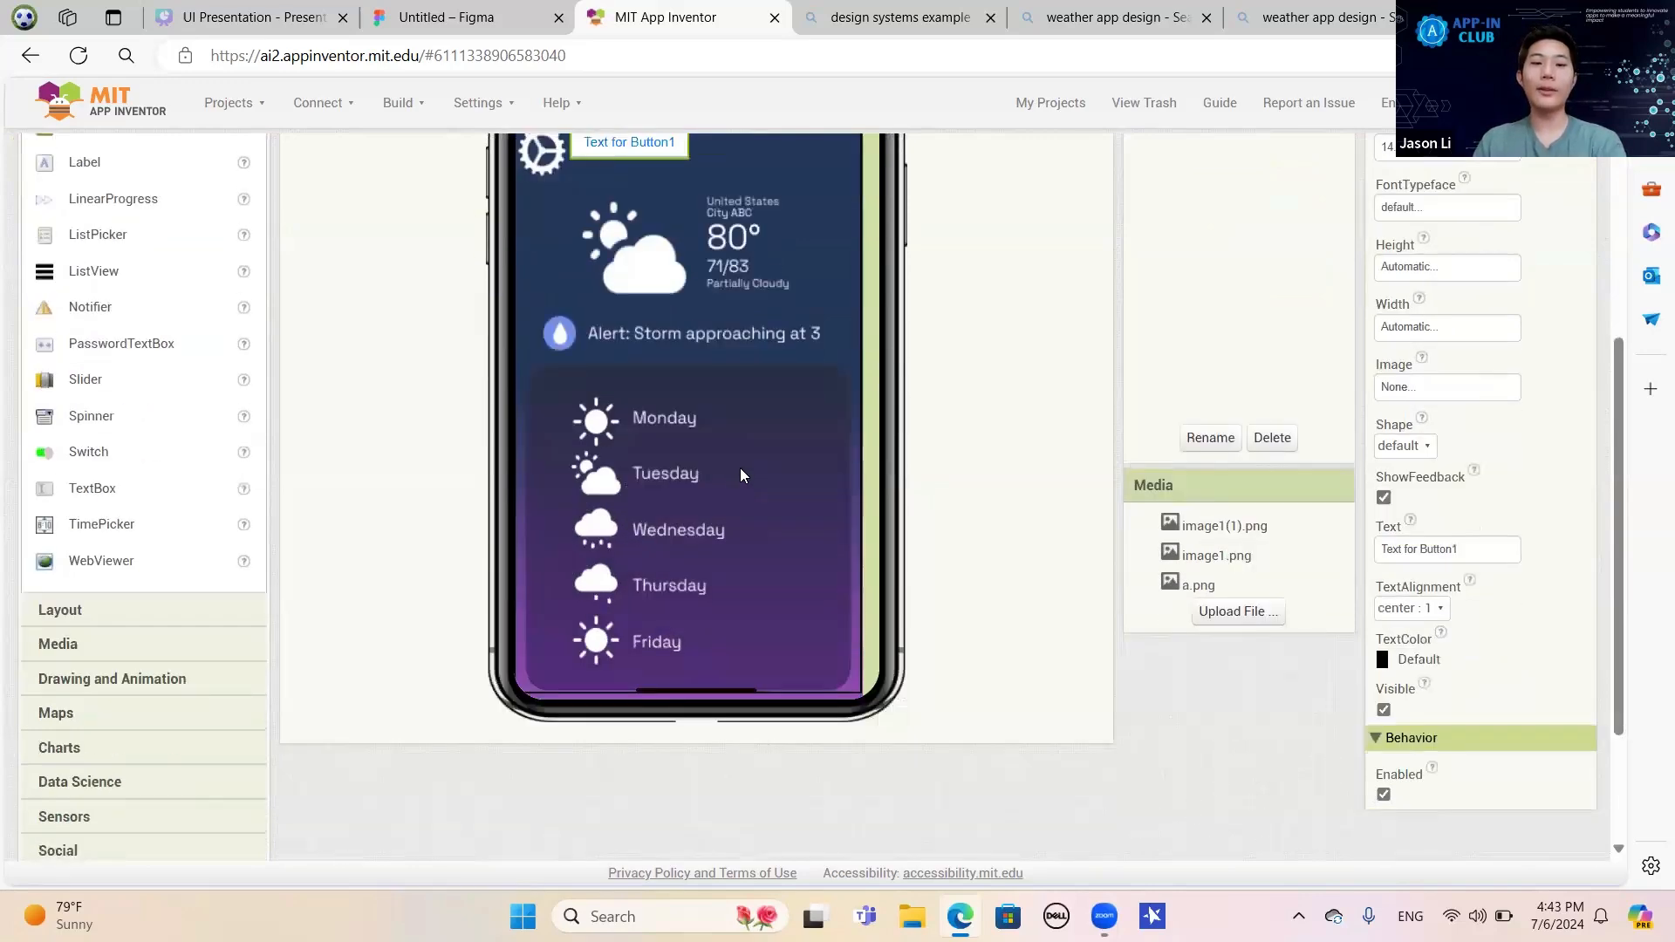
scroll(744, 471, up, 2)
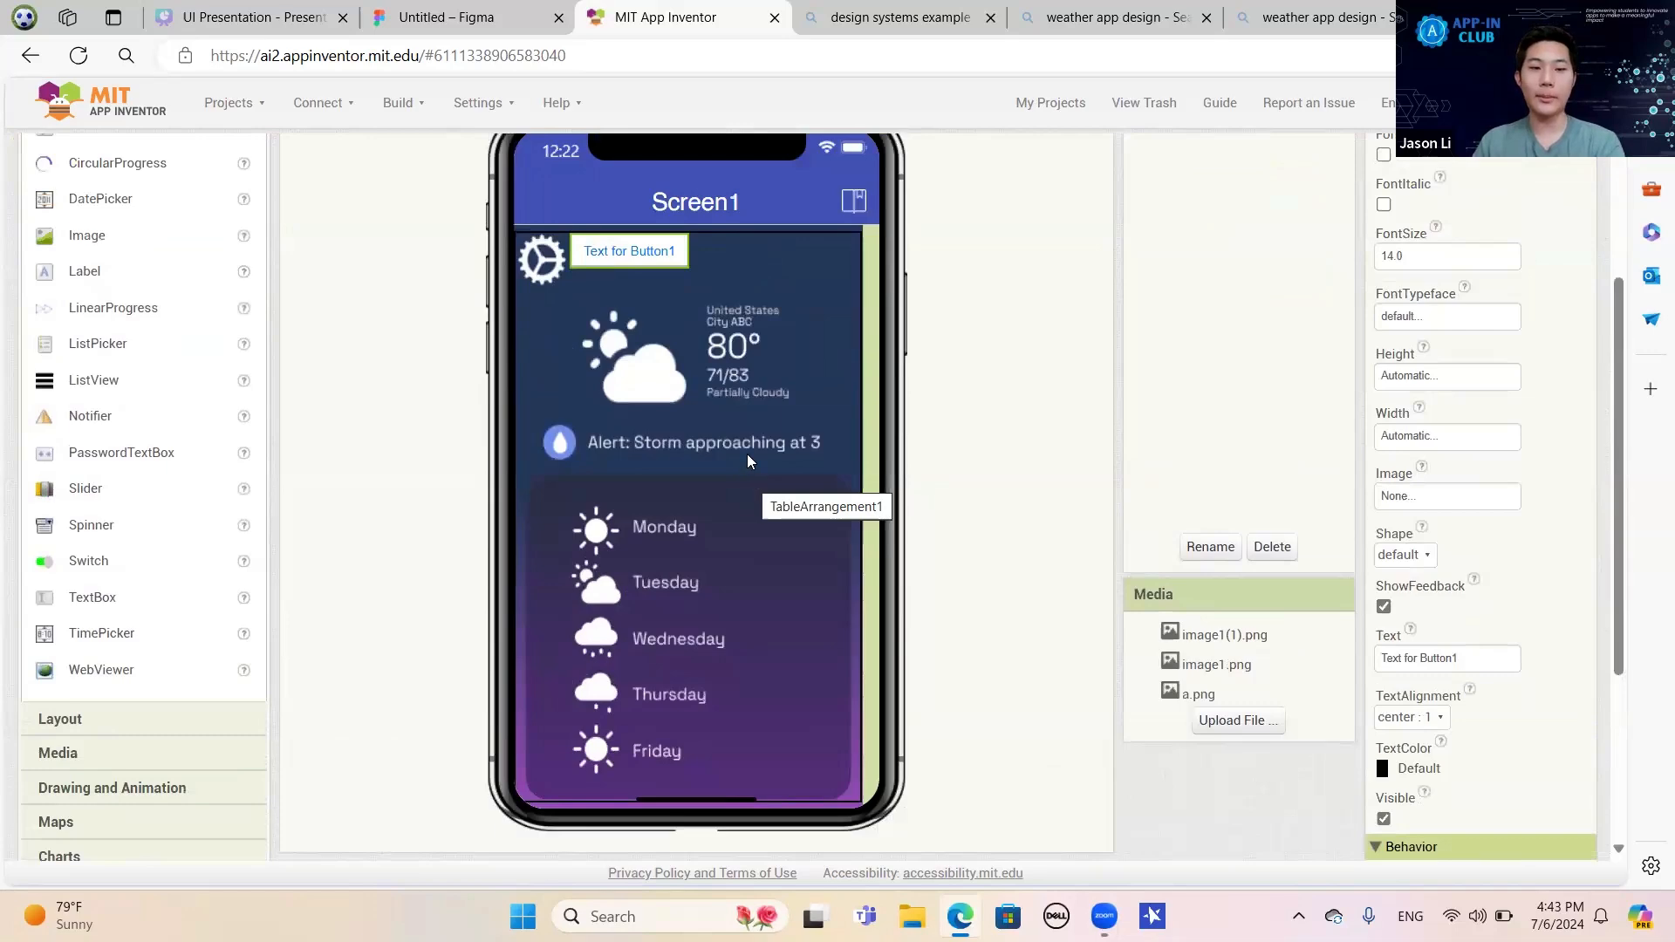
scroll(748, 460, up, 3)
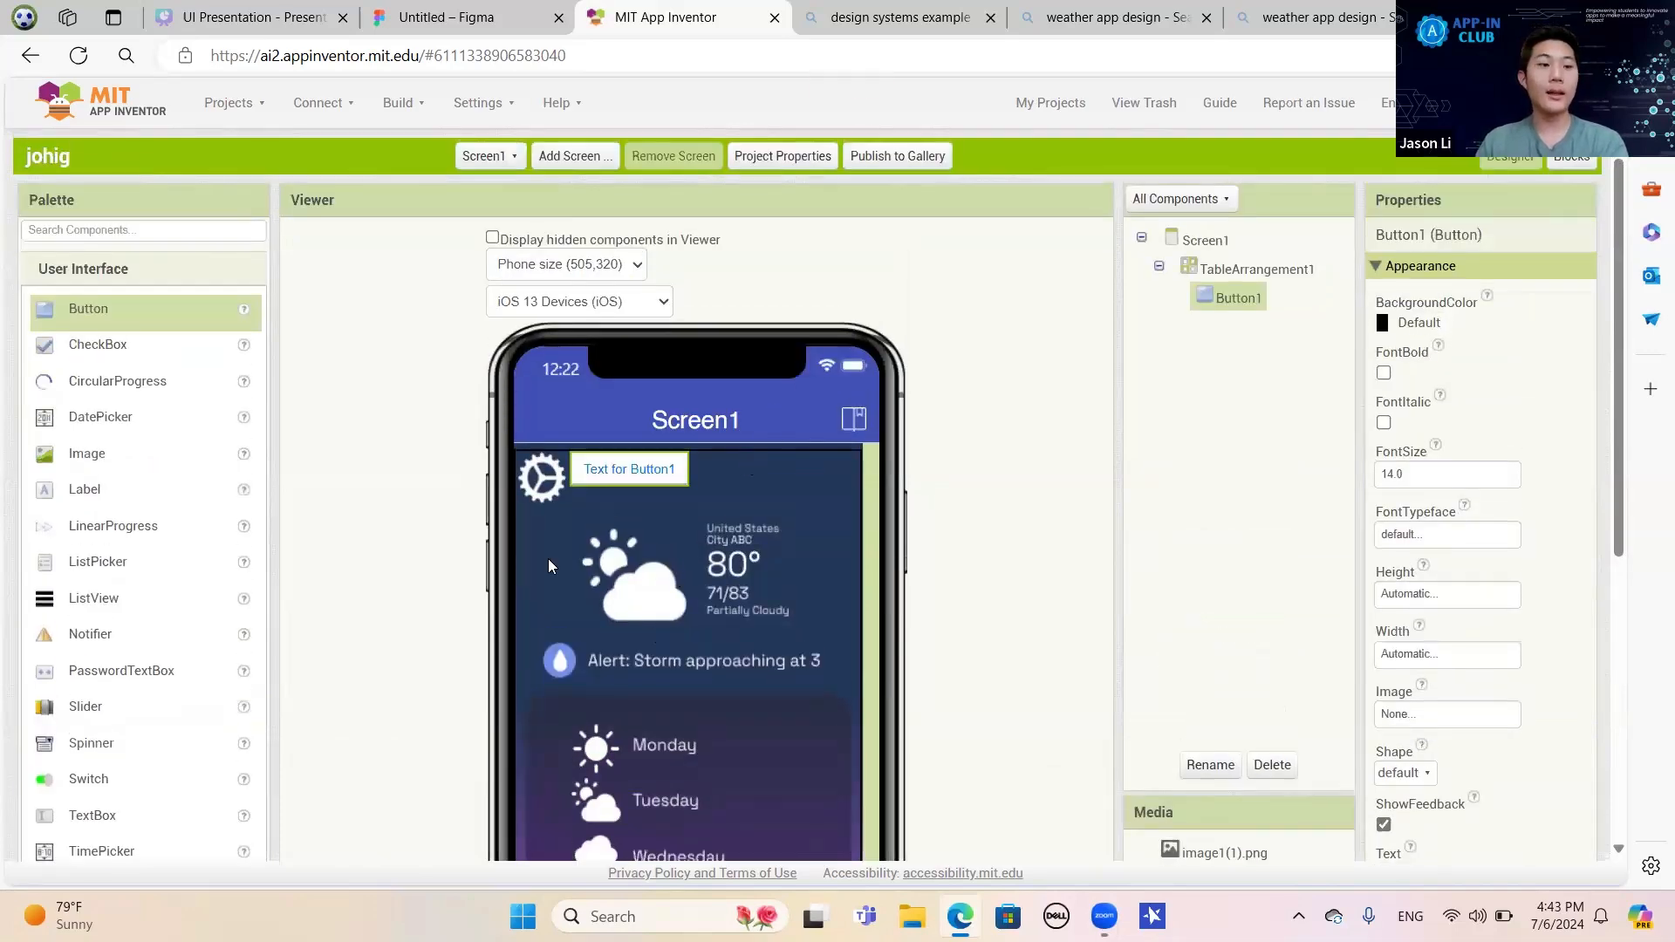
scroll(229, 314, down, 3)
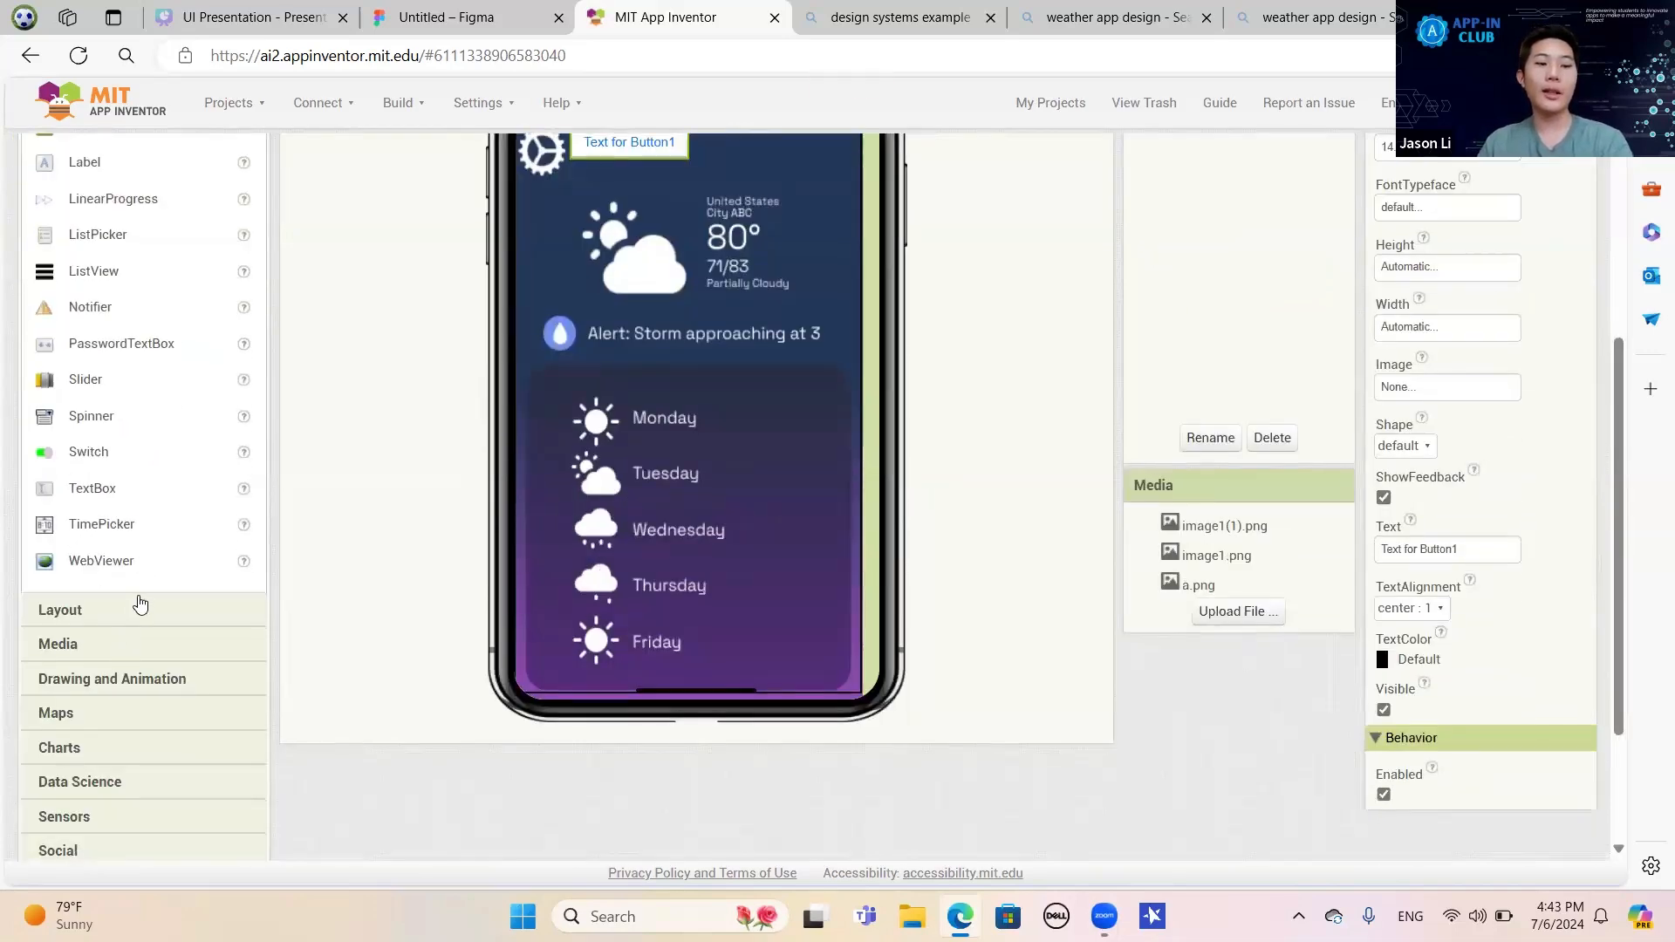
click(137, 602)
scroll(781, 565, down, 3)
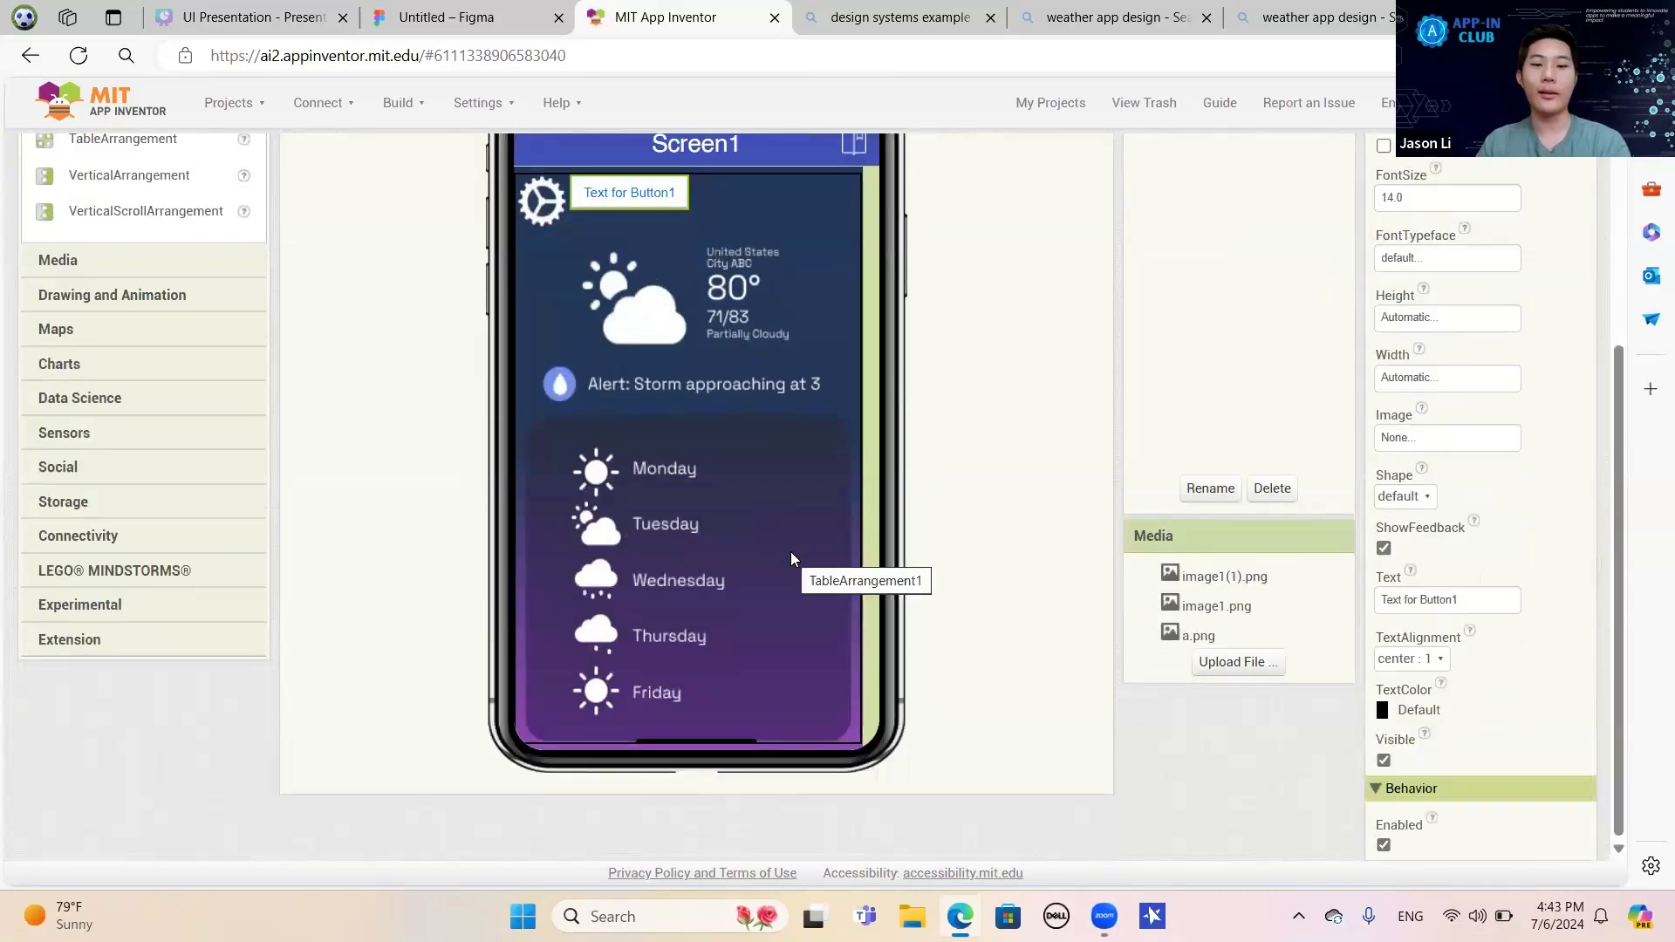
scroll(850, 558, up, 3)
scroll(851, 559, down, 3)
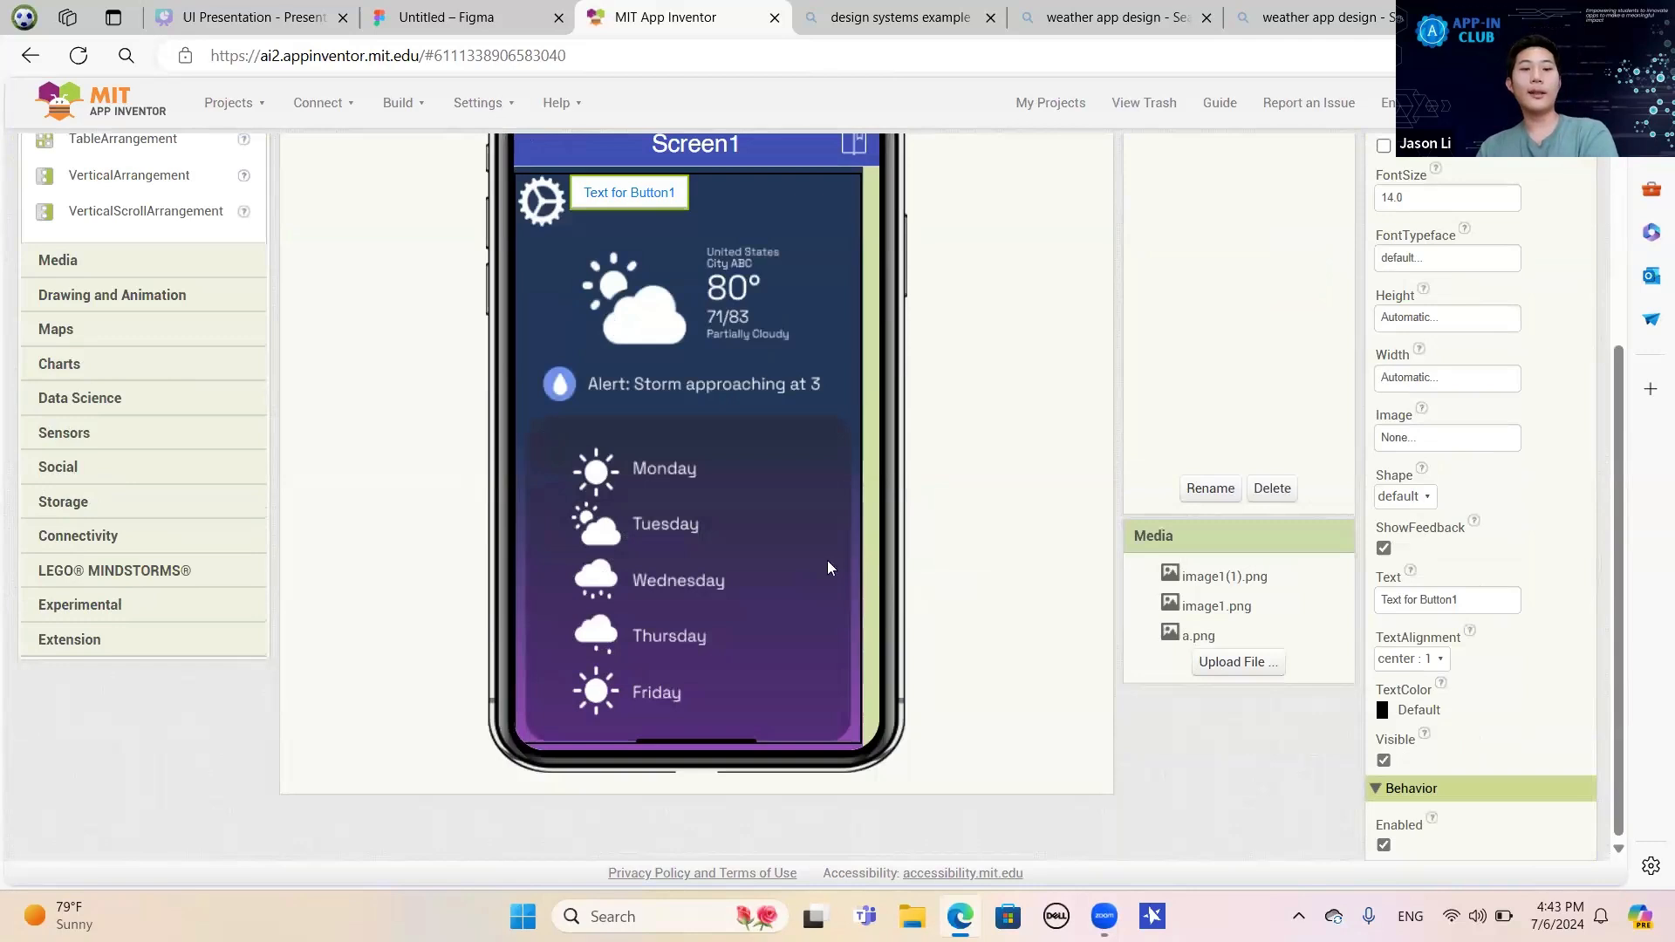
mouse_move(451, 7)
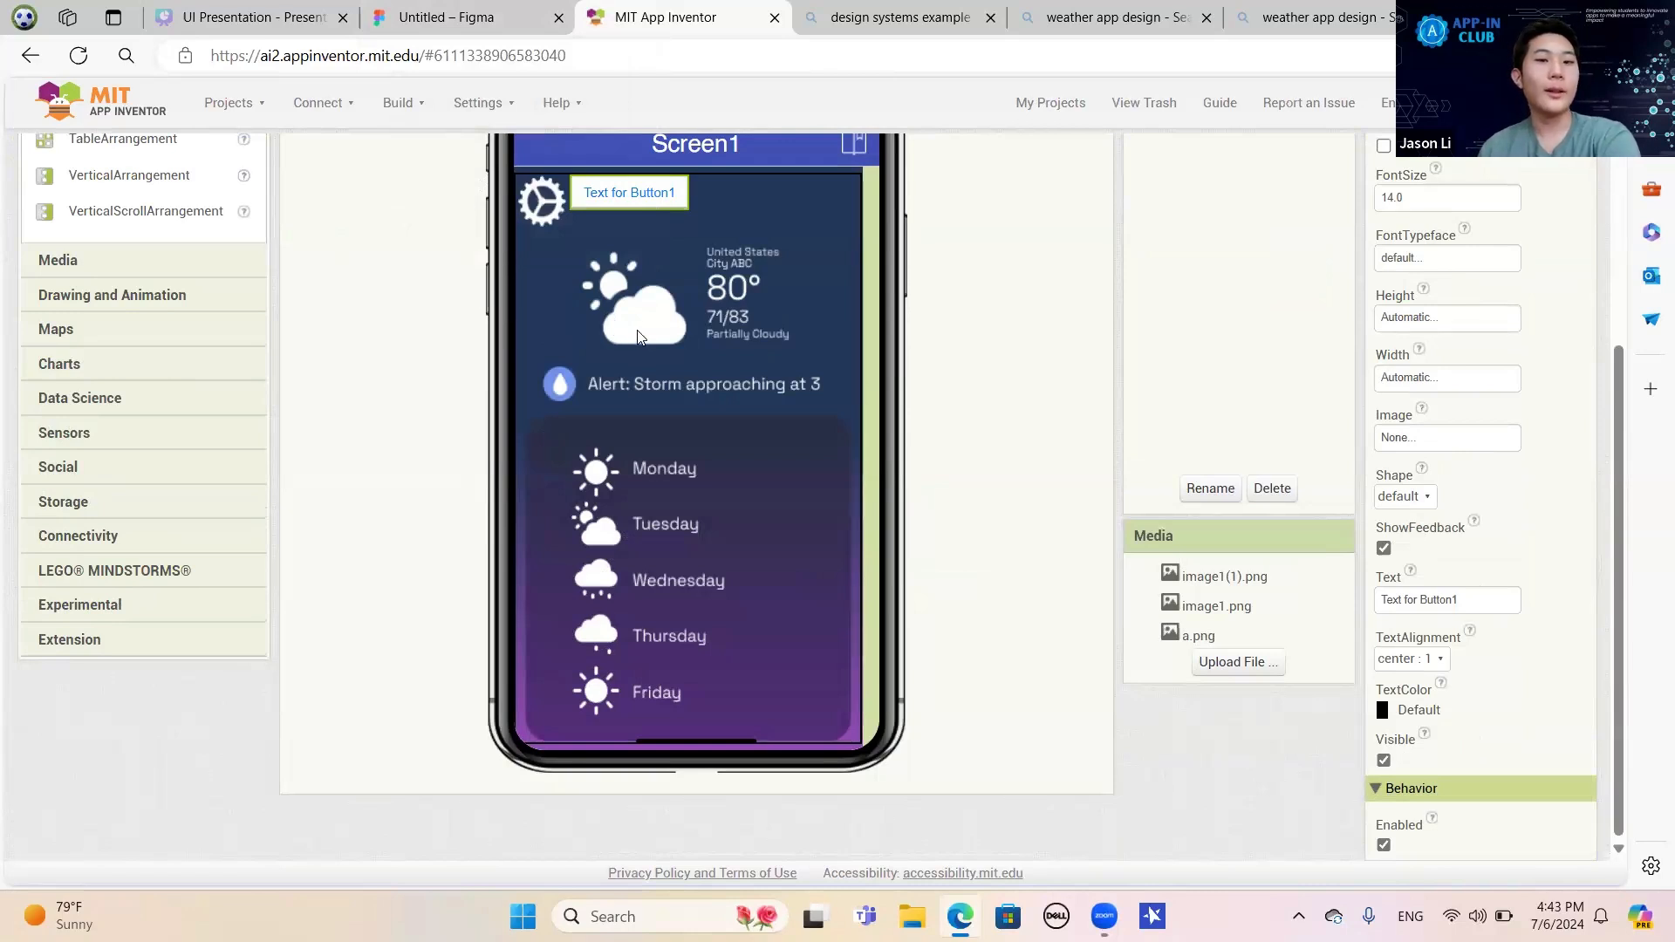
Move the button within the table arrangement's top row so that it covers the gear icon.
scroll(647, 331, up, 3)
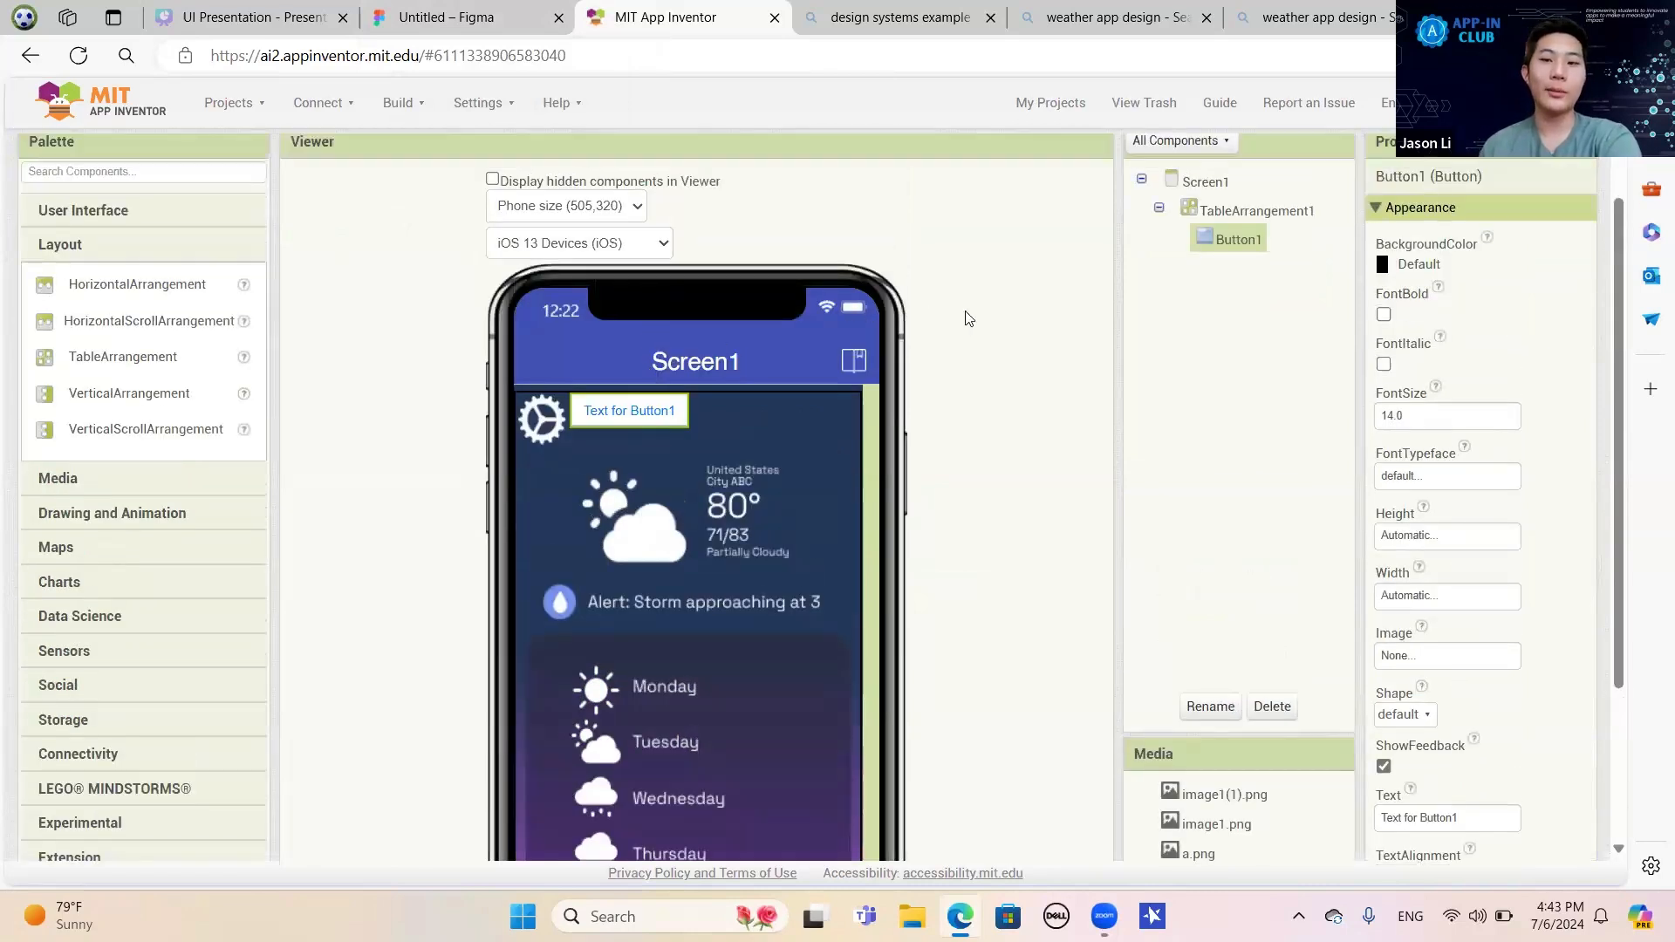
mouse_move(585, 413)
mouse_down()
mouse_move(680, 498)
mouse_move(656, 491)
mouse_move(656, 403)
mouse_move(566, 417)
mouse_up()
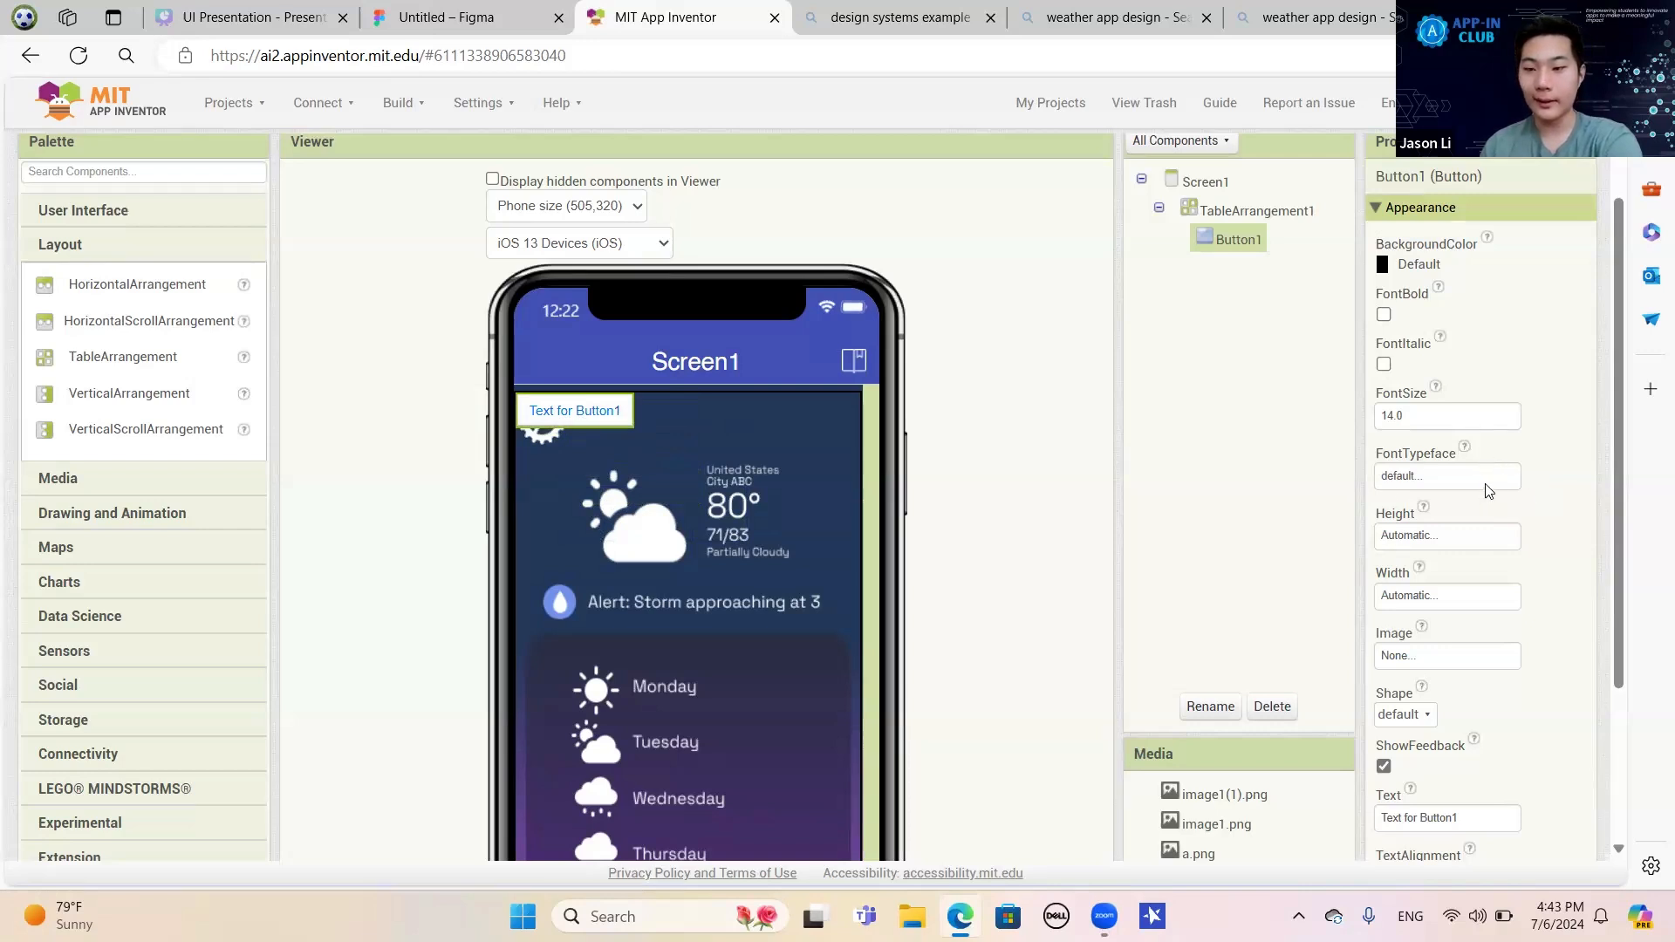
mouse_move(568, 414)
mouse_down()
mouse_move(788, 446)
mouse_move(512, 491)
mouse_move(707, 495)
mouse_move(790, 455)
mouse_move(600, 418)
mouse_up()
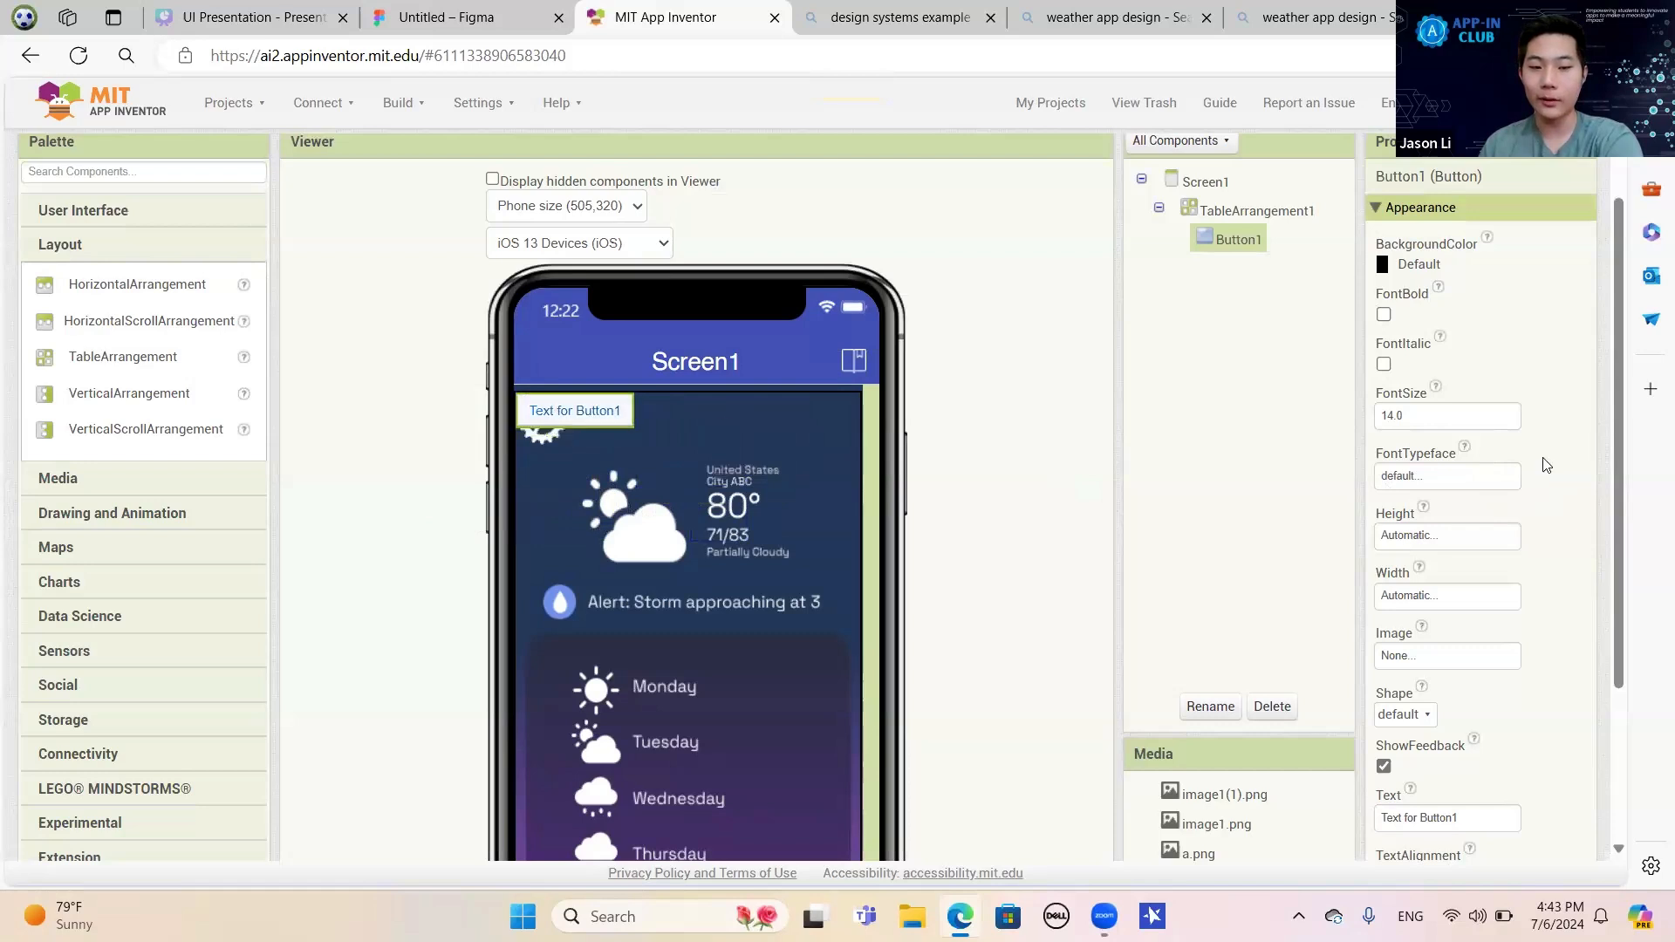
Set both the height and the width of the button over the gear icon to 45 pixels.
click(1455, 538)
click(1422, 579)
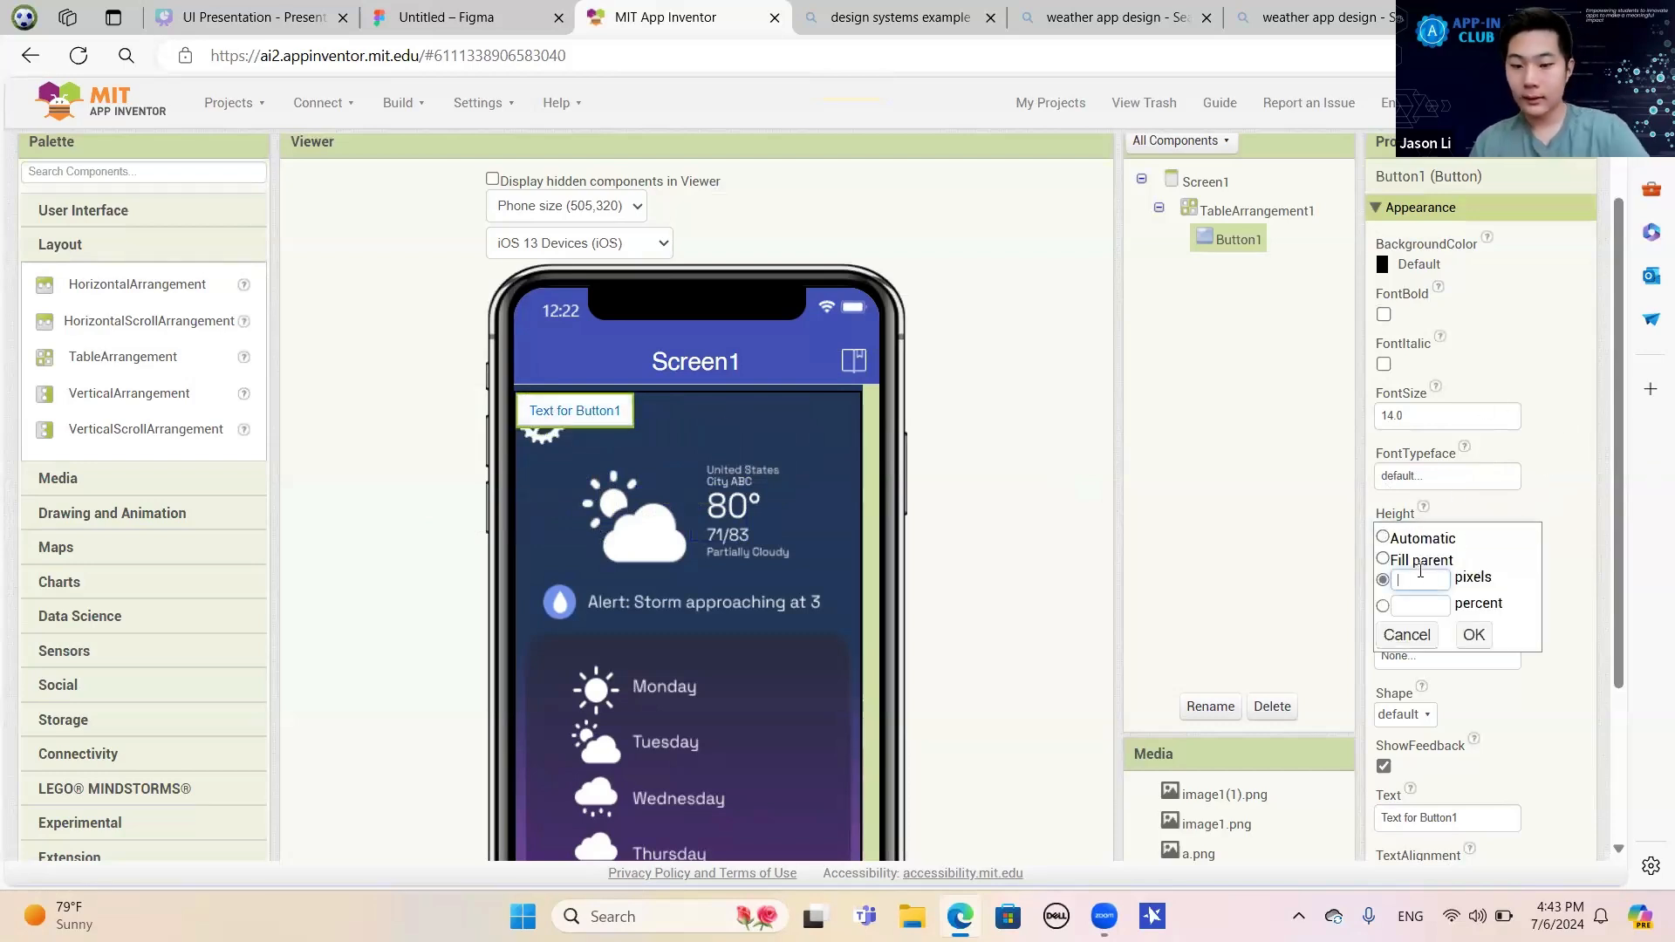
text(45)
click(1473, 635)
click(1439, 600)
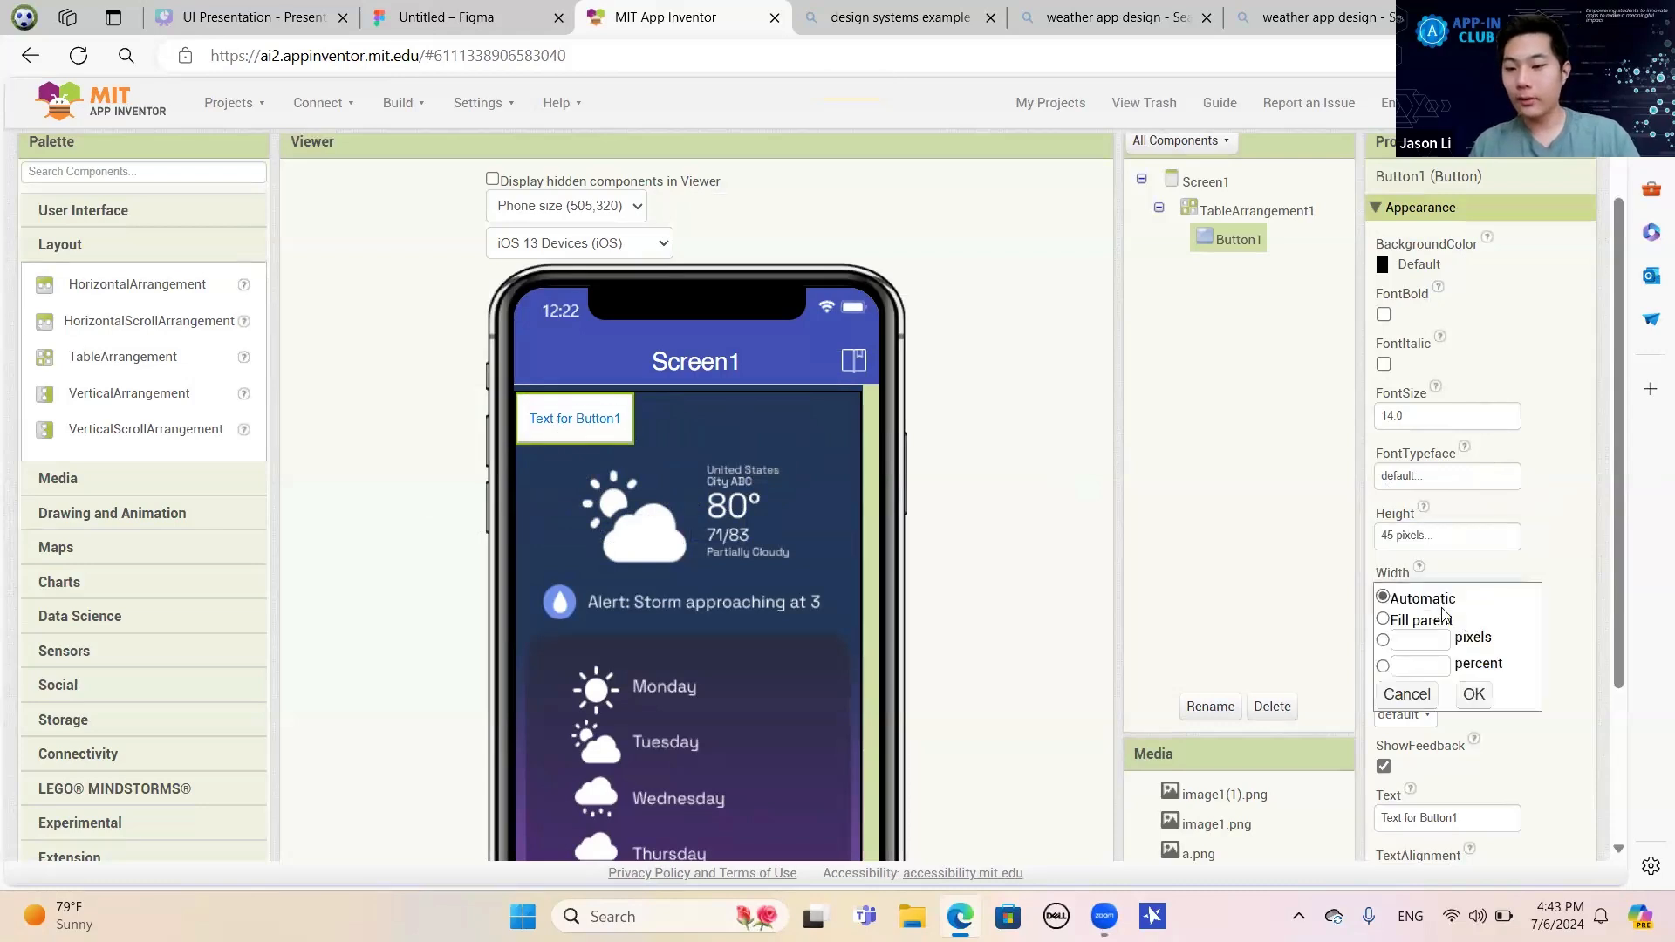
click(1429, 635)
text(45)
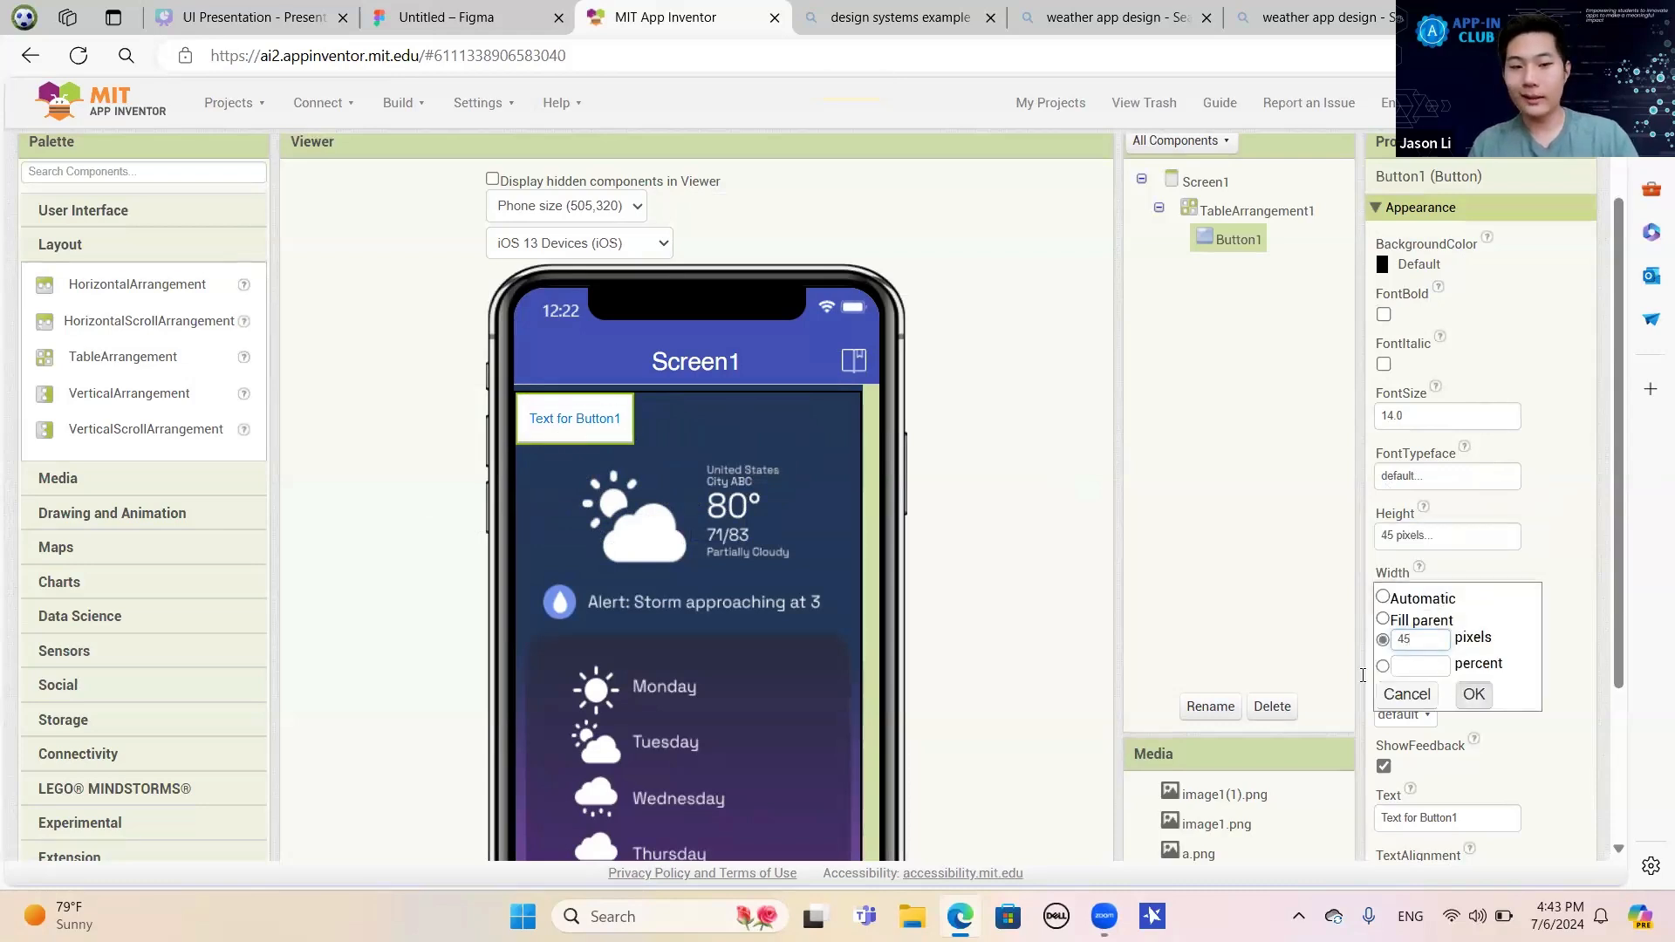
click(1473, 694)
Replace the button's text with "a".
scroll(1292, 445, down, 1)
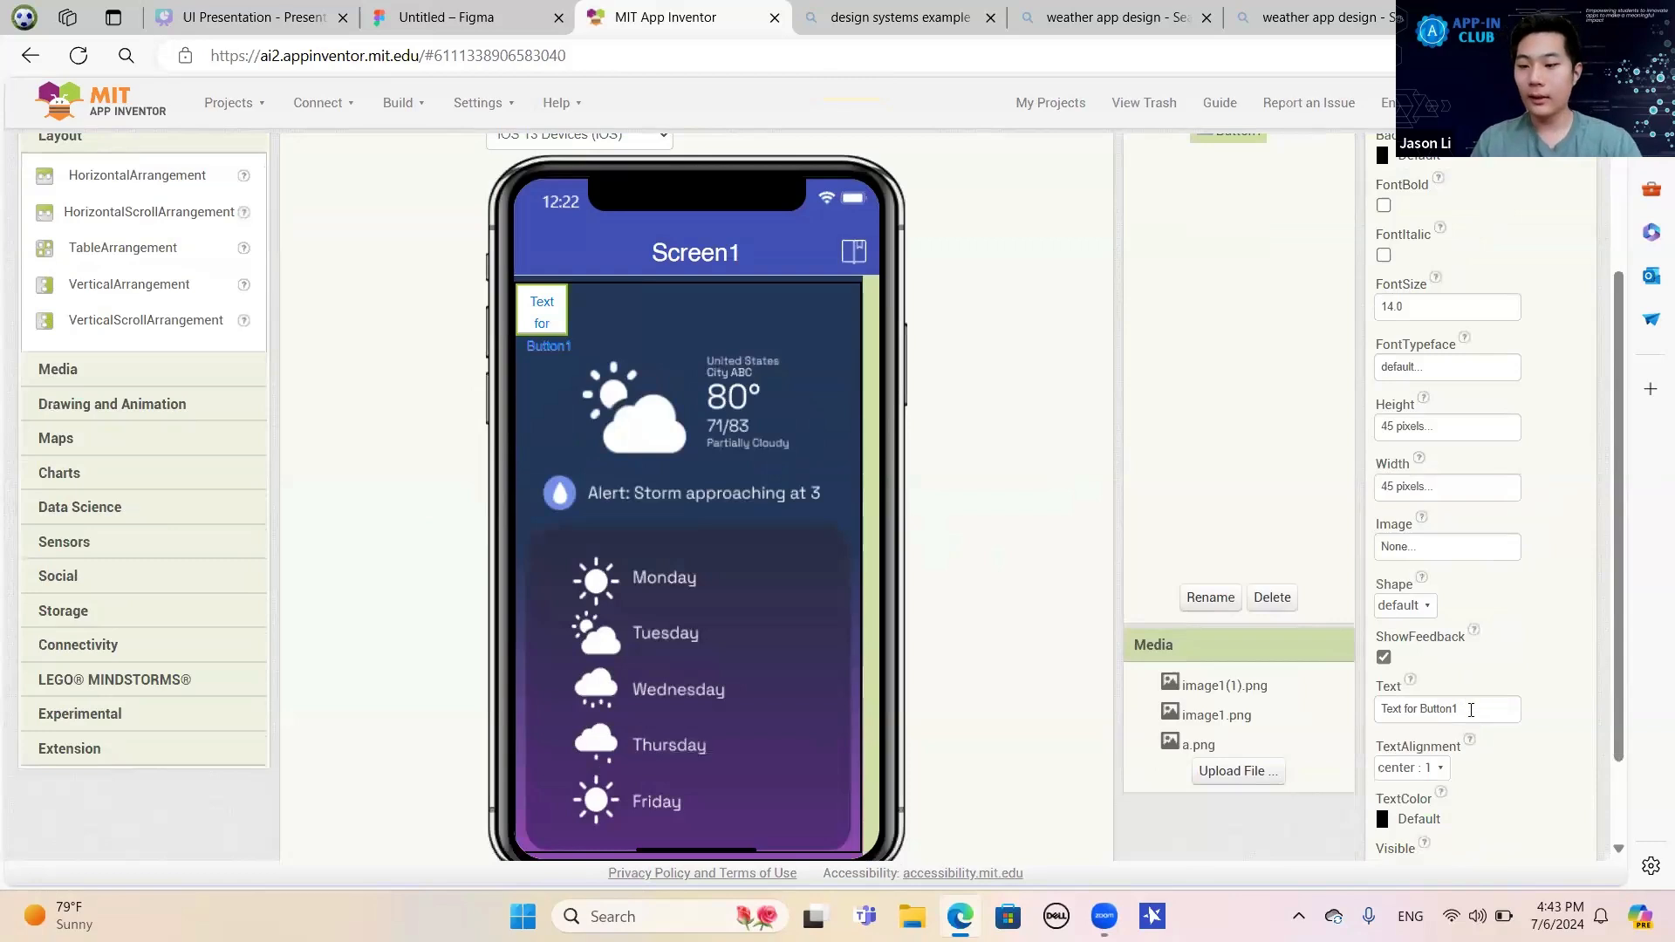
drag(1471, 709, 1332, 744)
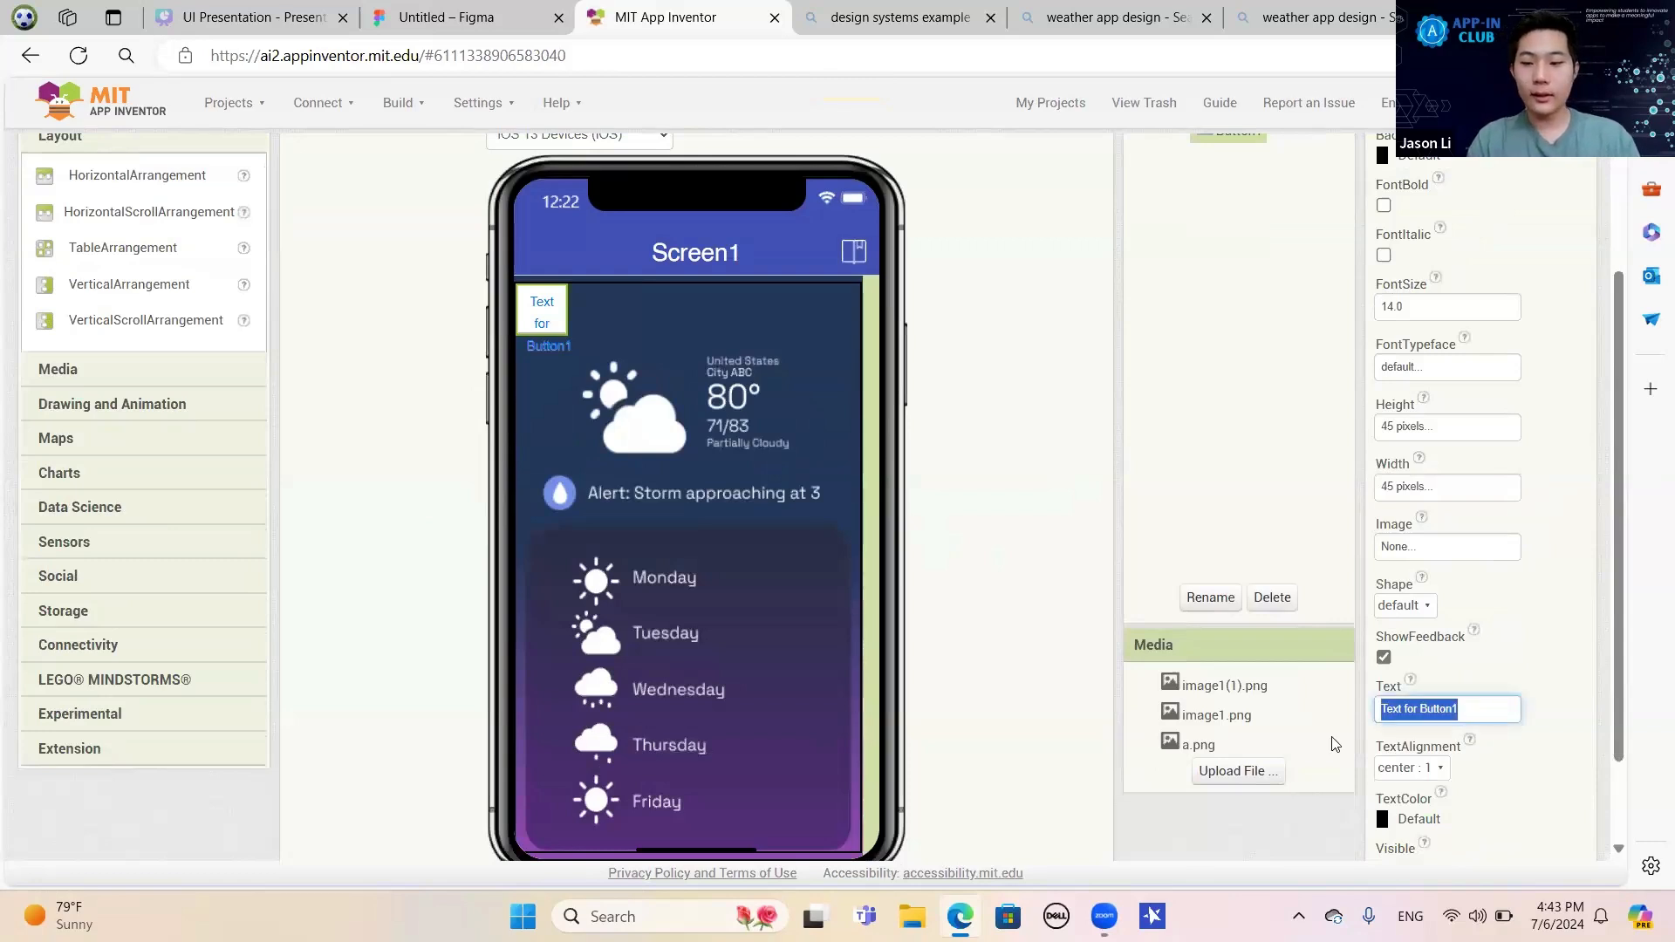
text(ds)
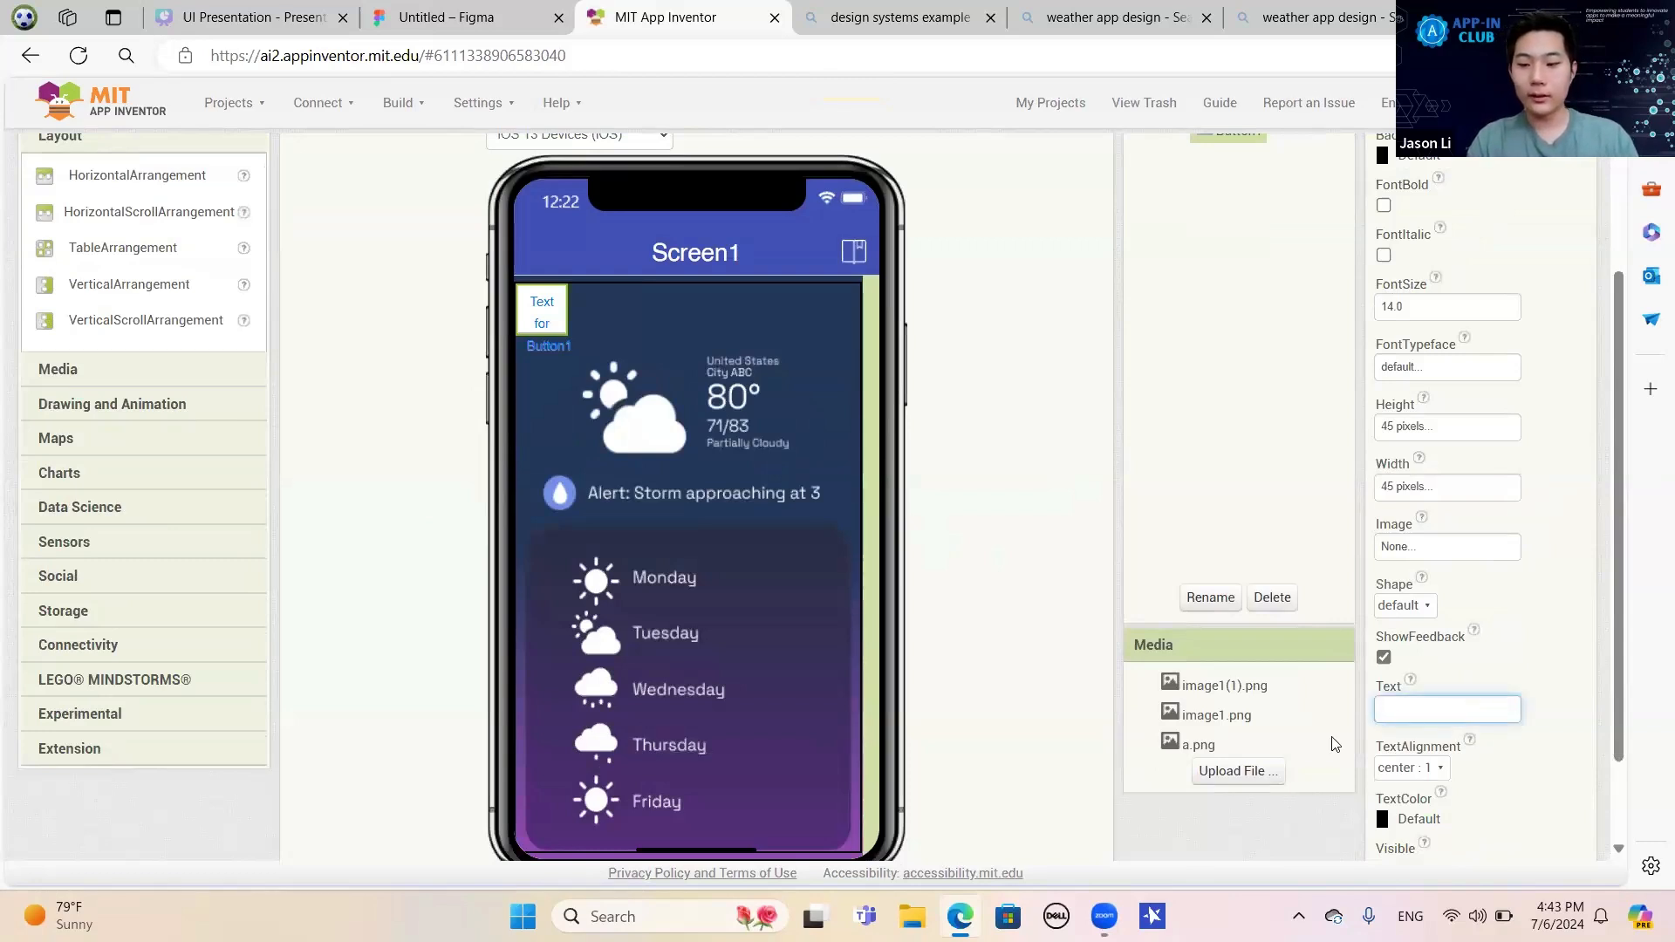
click(1332, 743)
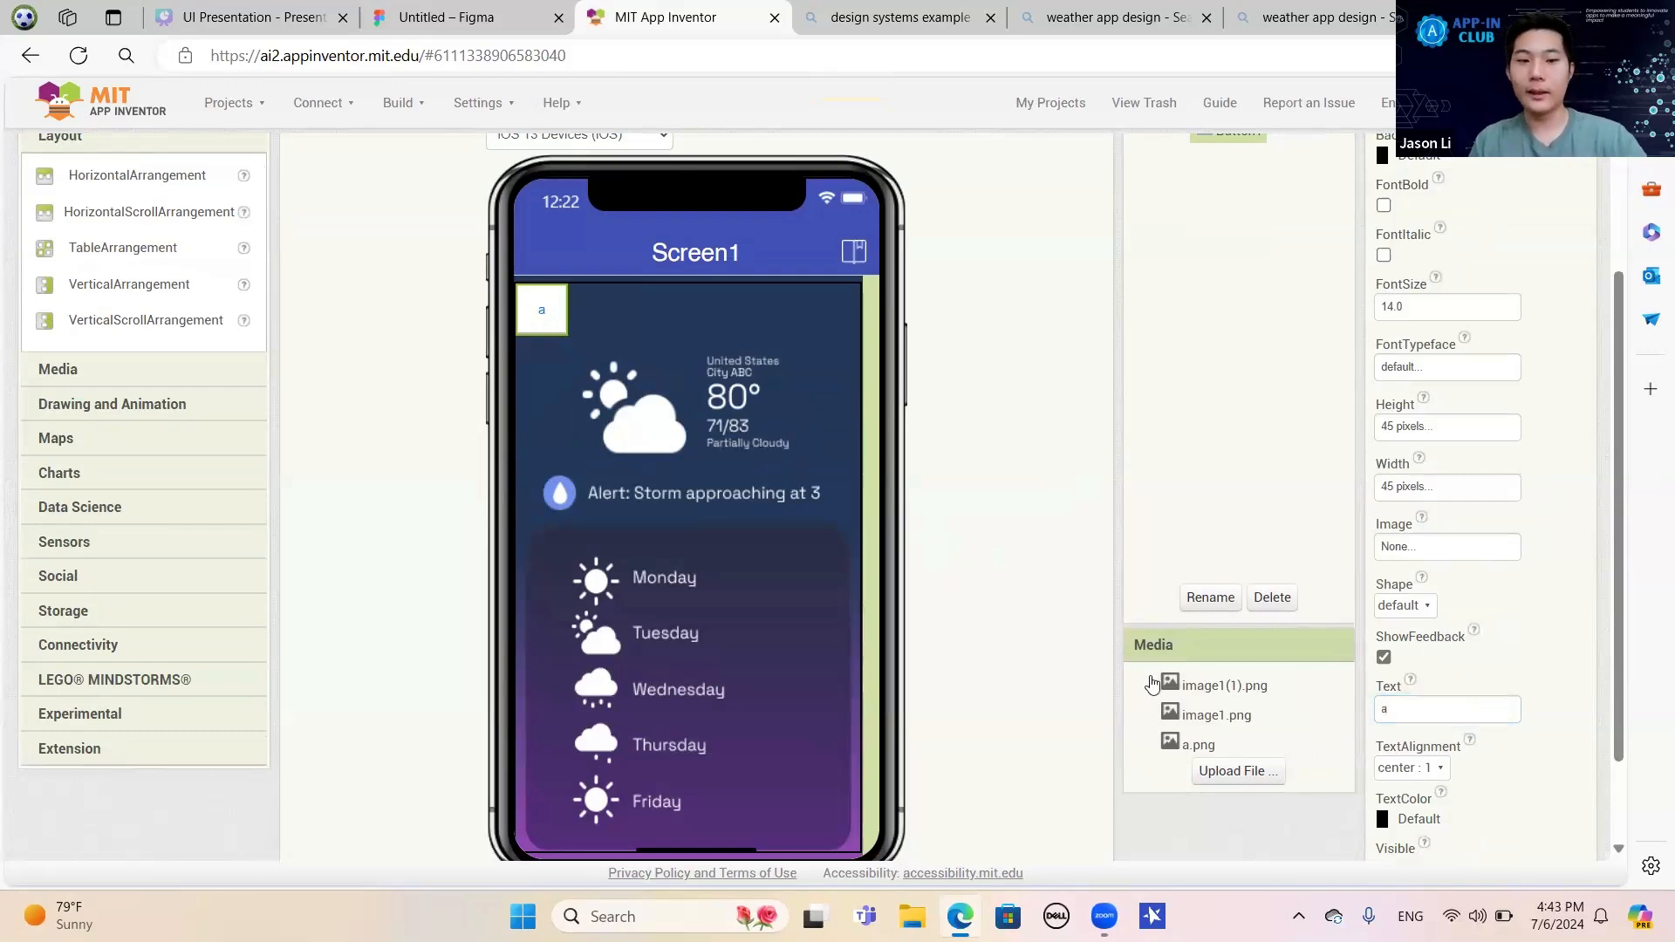
Look over the Screen1 preview to check how the square button covers the gear icon in the weather design.
scroll(478, 427, down, 2)
scroll(478, 427, up, 4)
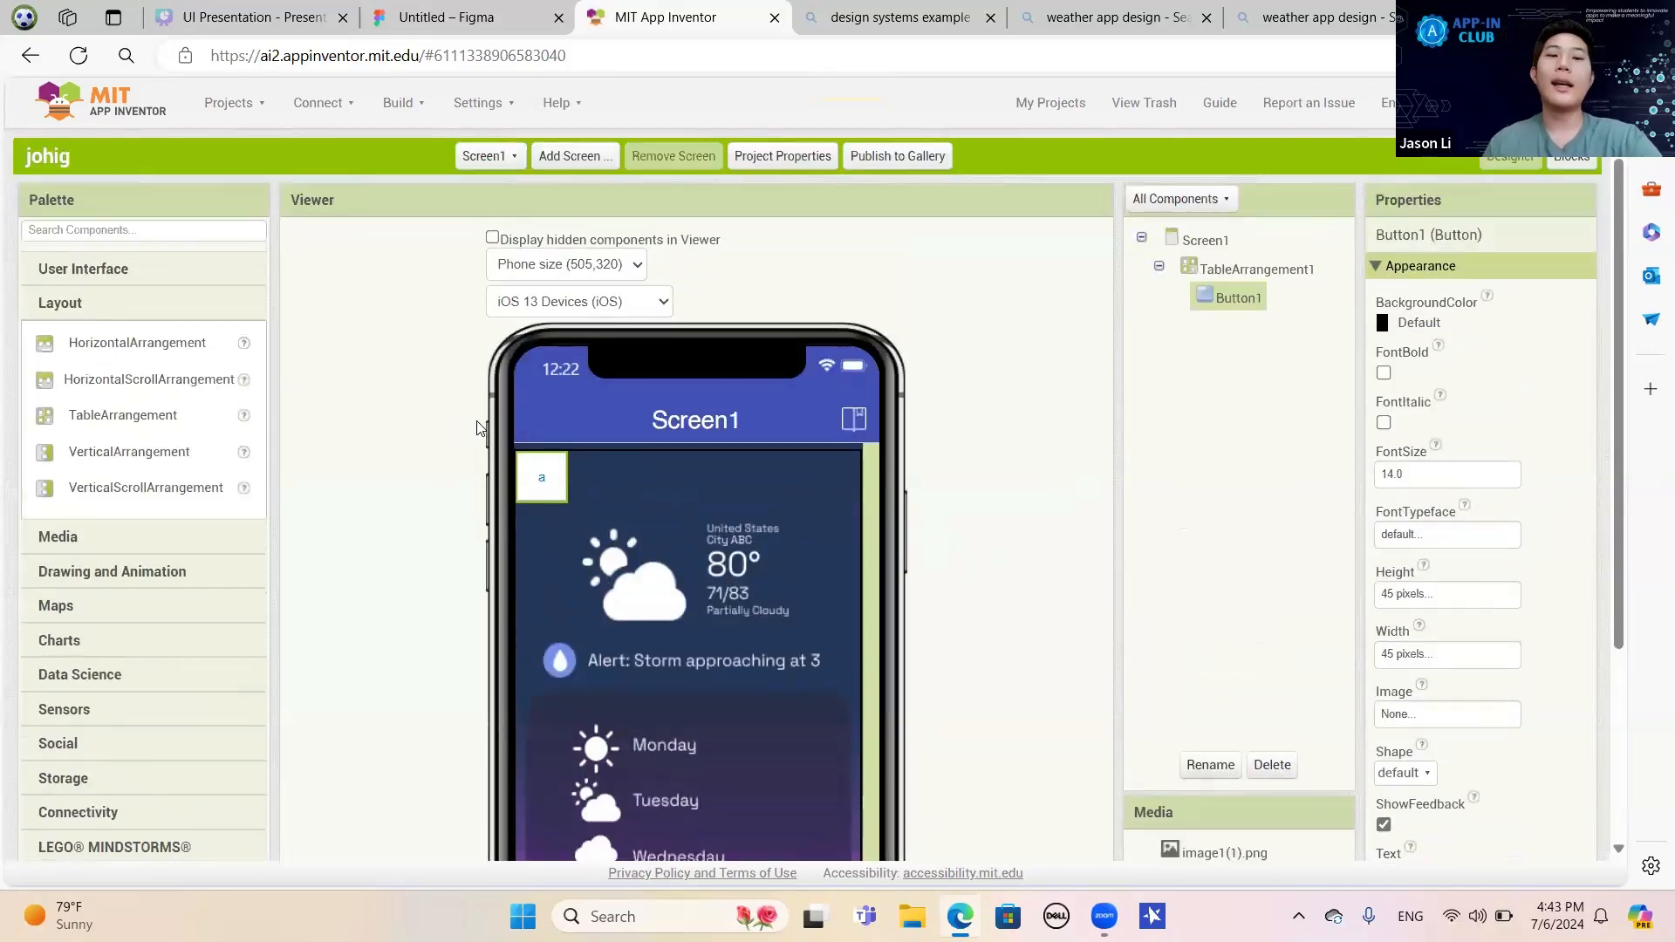
scroll(489, 419, down, 4)
scroll(439, 305, up, 3)
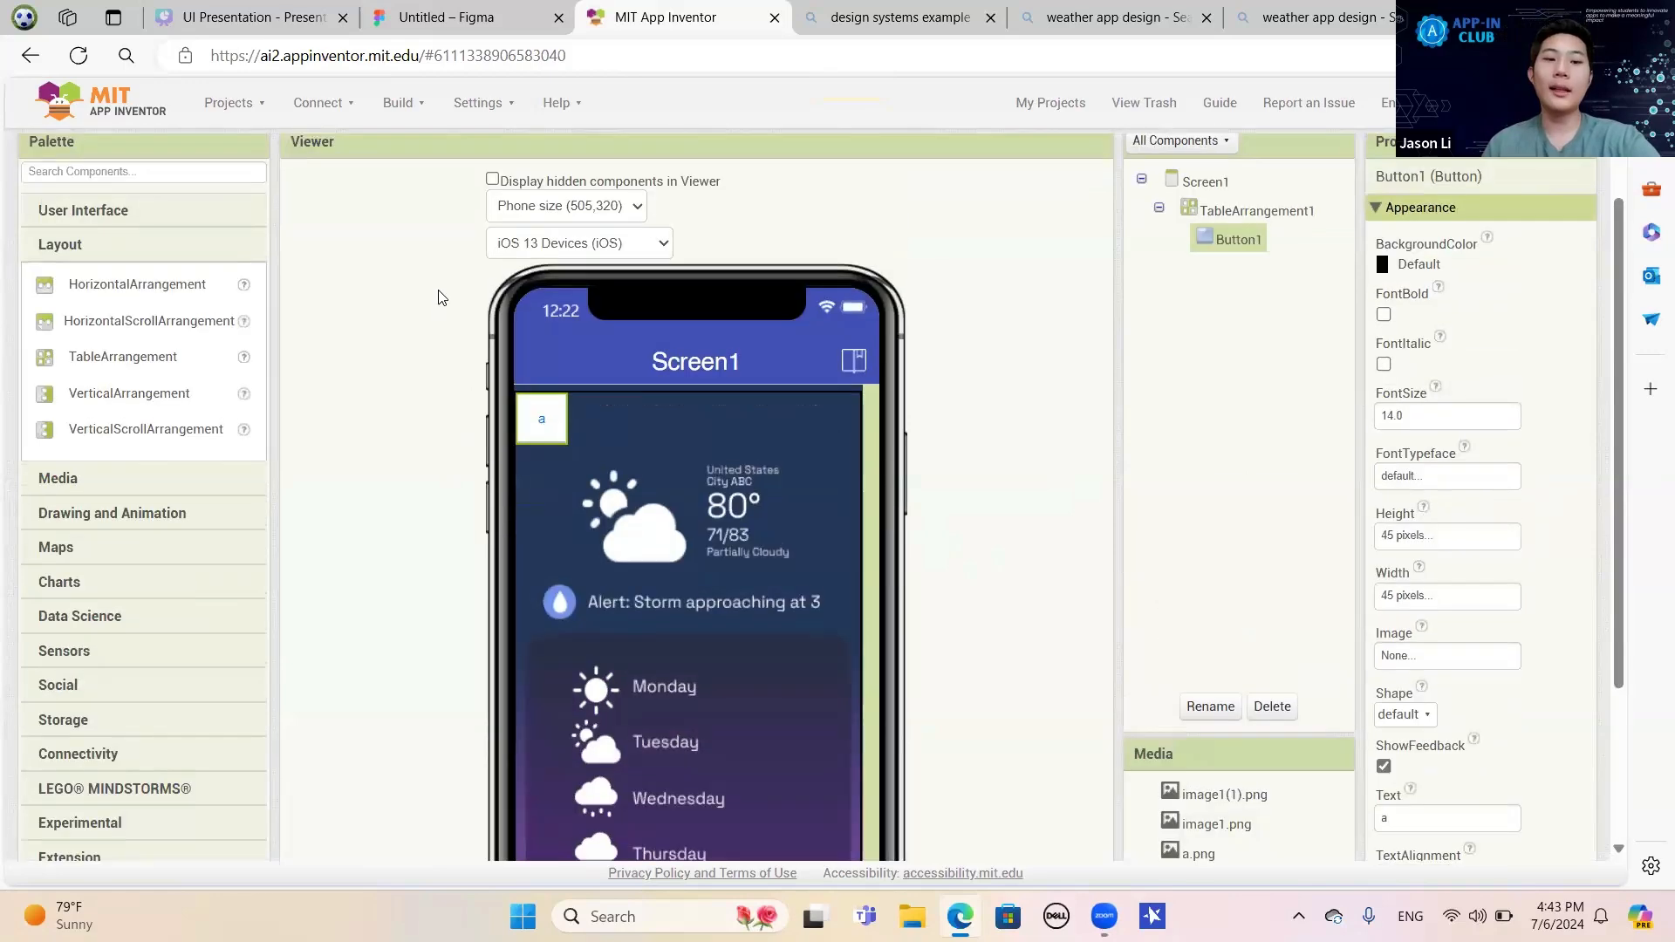
scroll(630, 535, down, 3)
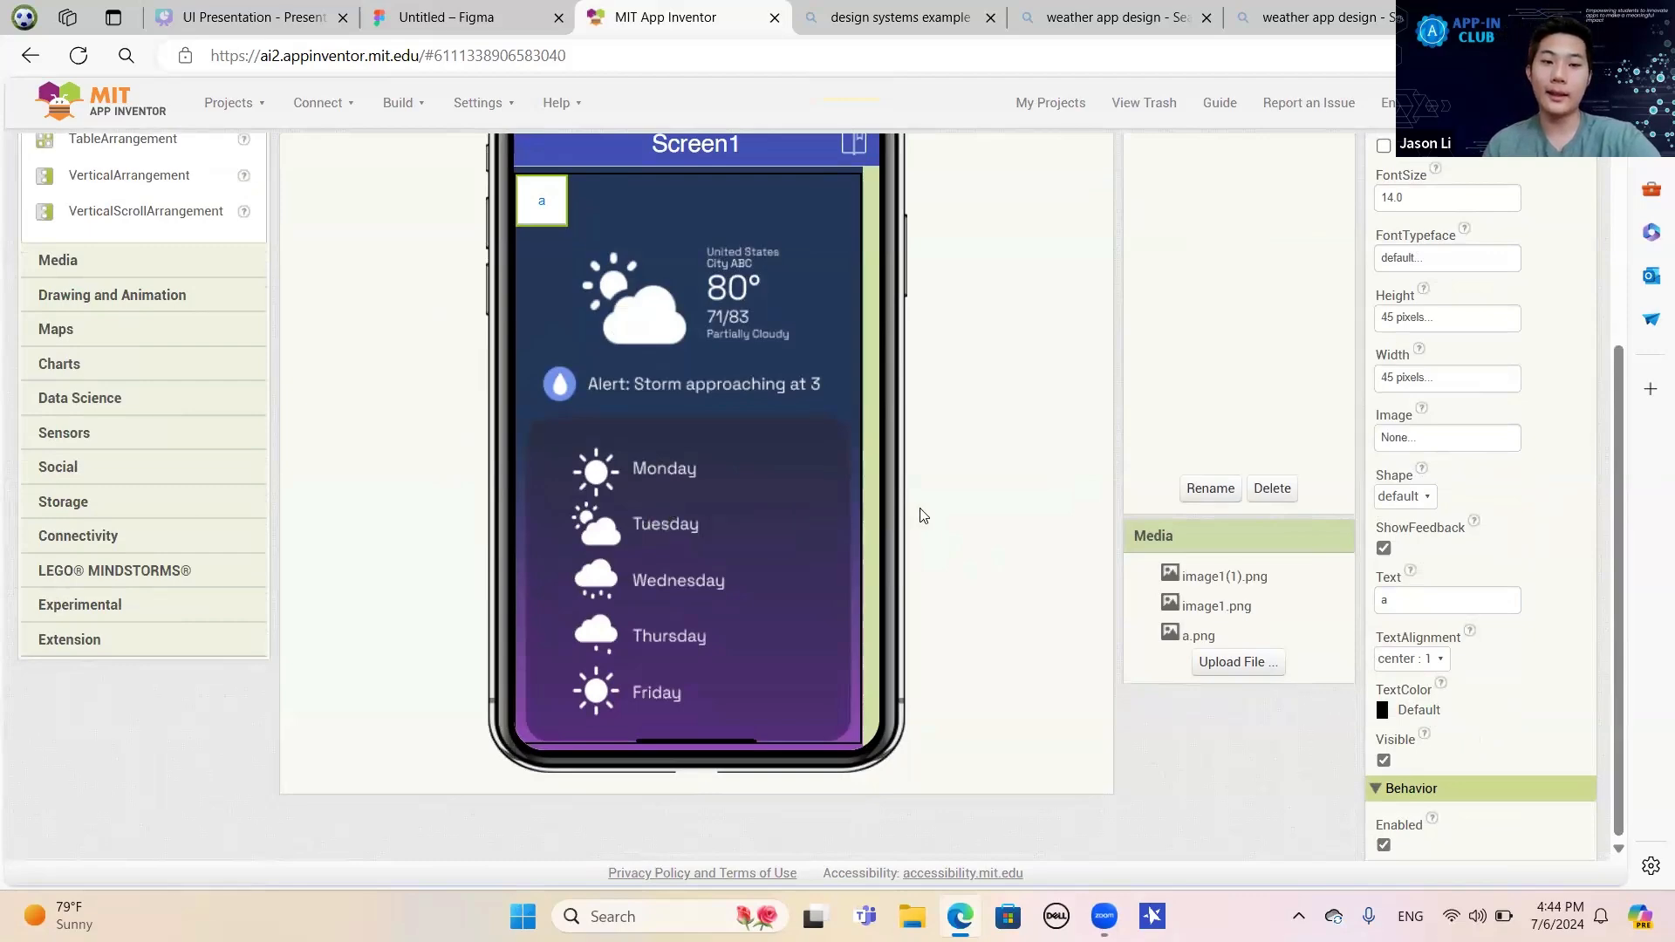
scroll(920, 516, up, 3)
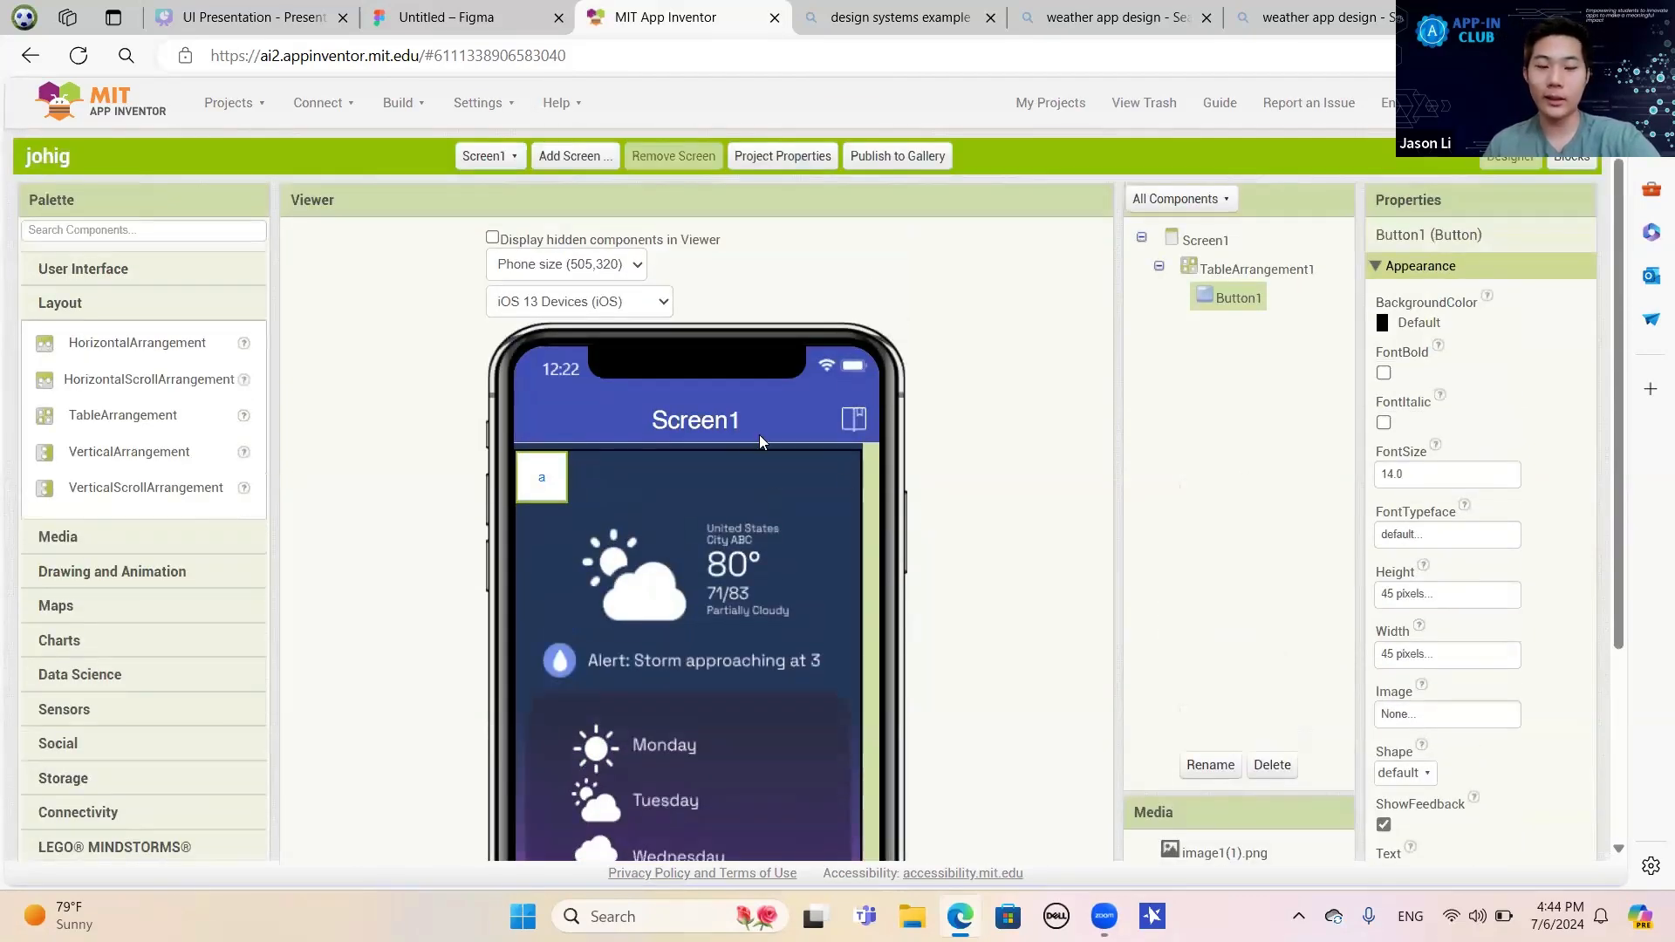
scroll(759, 434, down, 3)
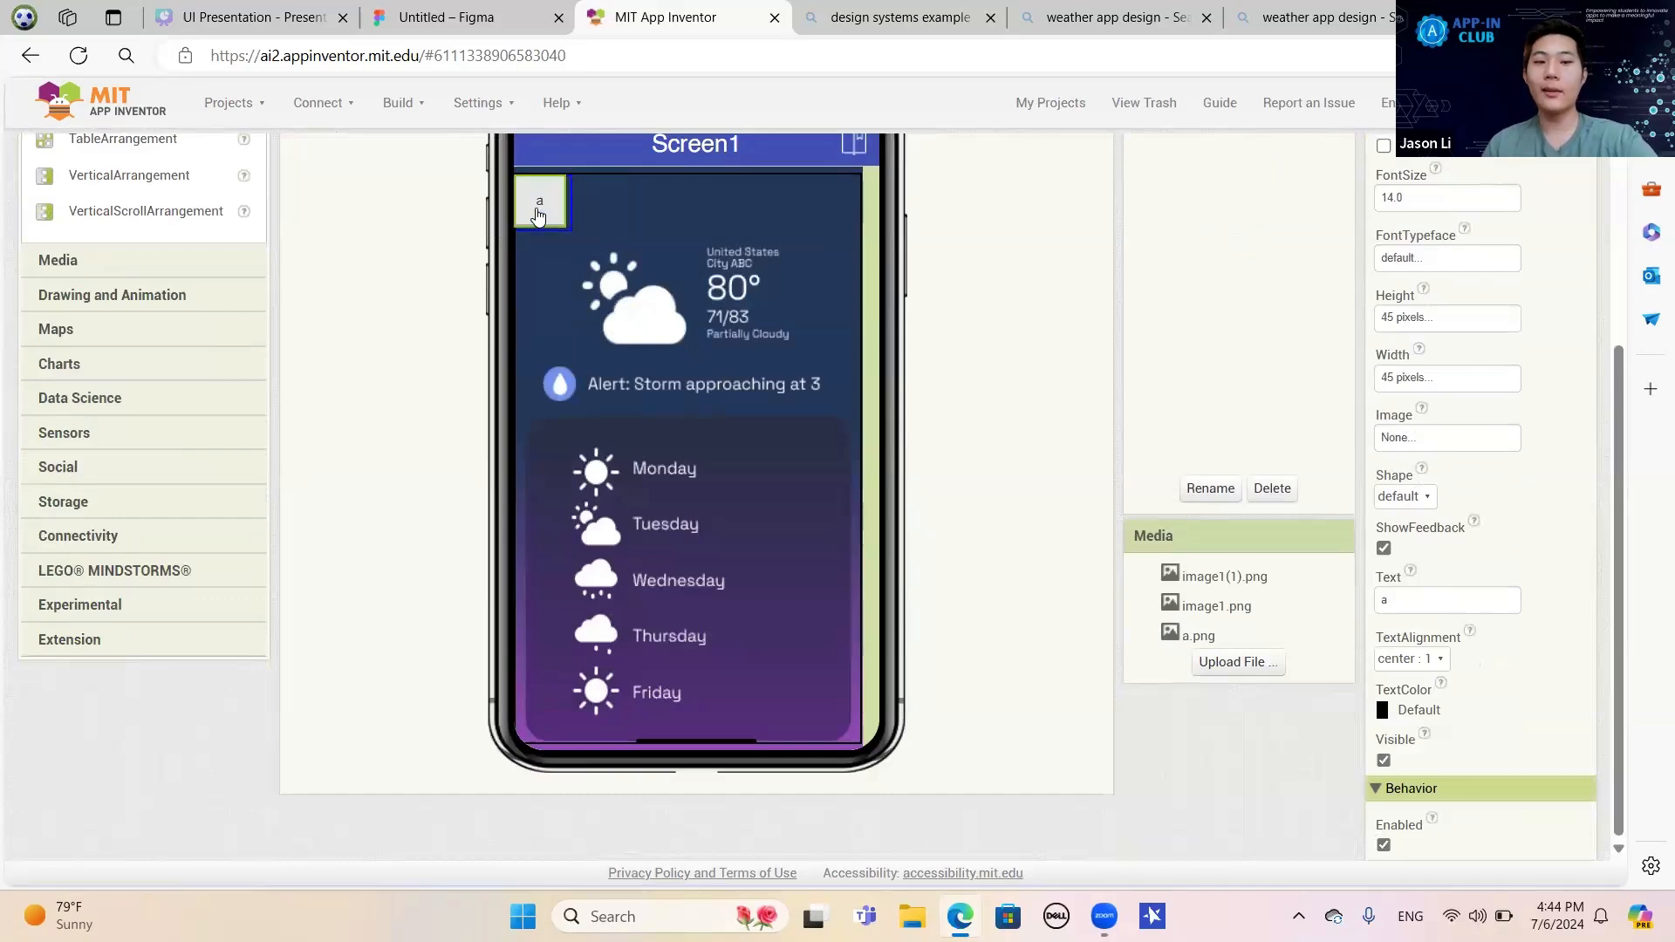
scroll(950, 378, up, 1)
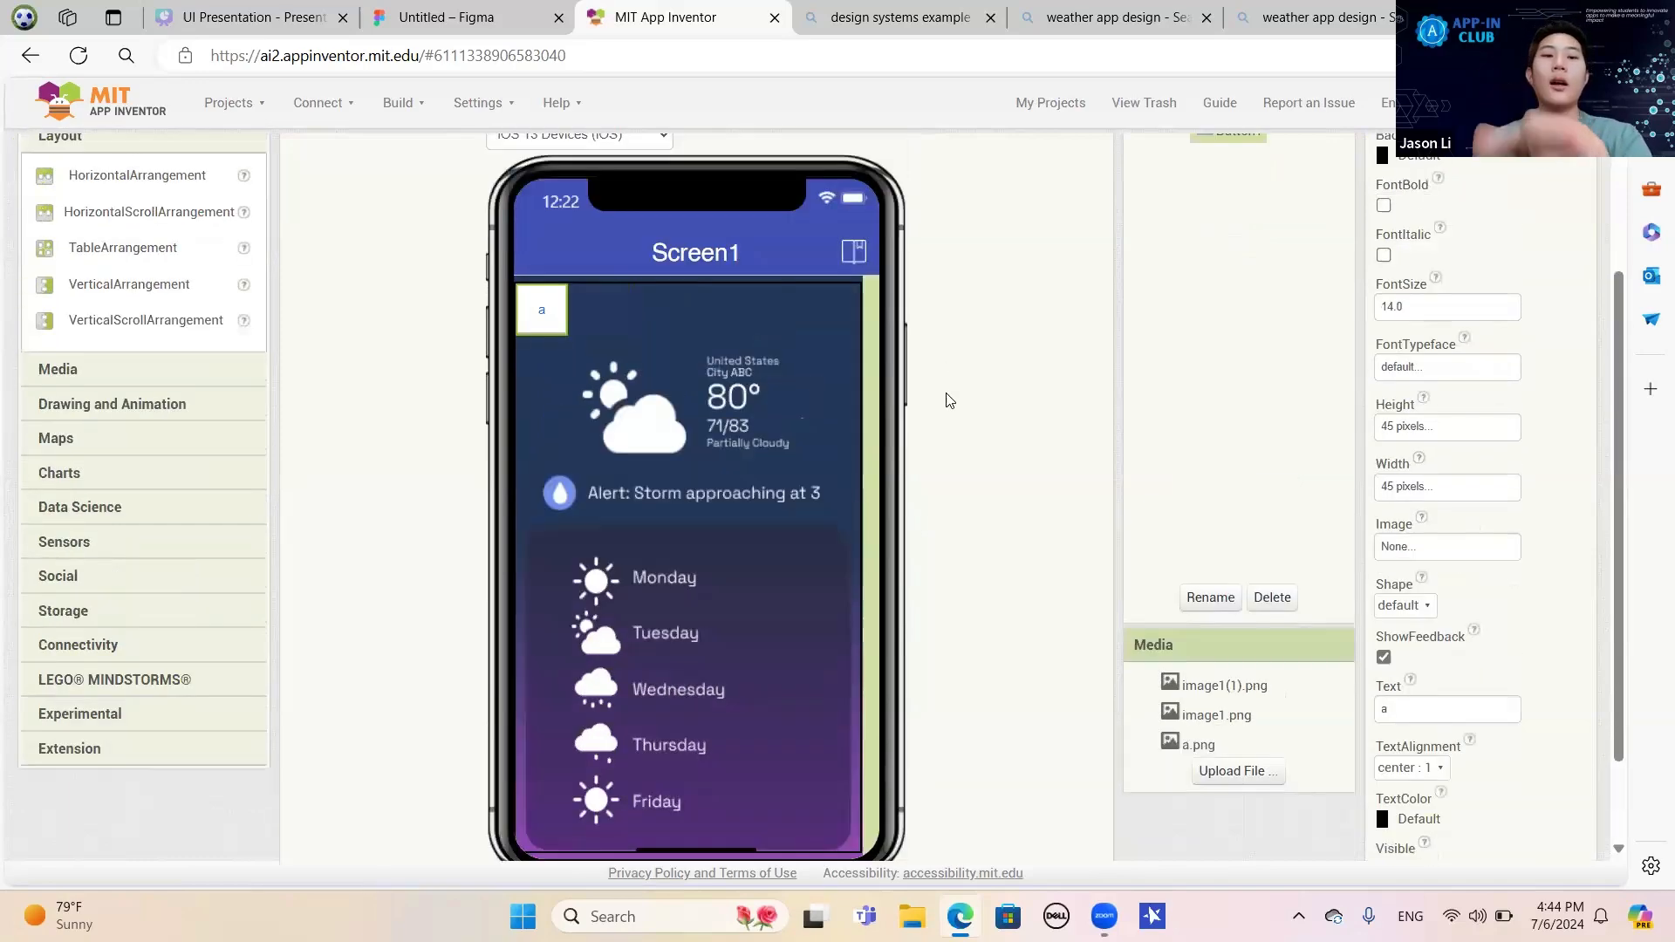
Add a second button to the table arrangement's top row, at the end opposite the gear icon.
scroll(618, 329, up, 1)
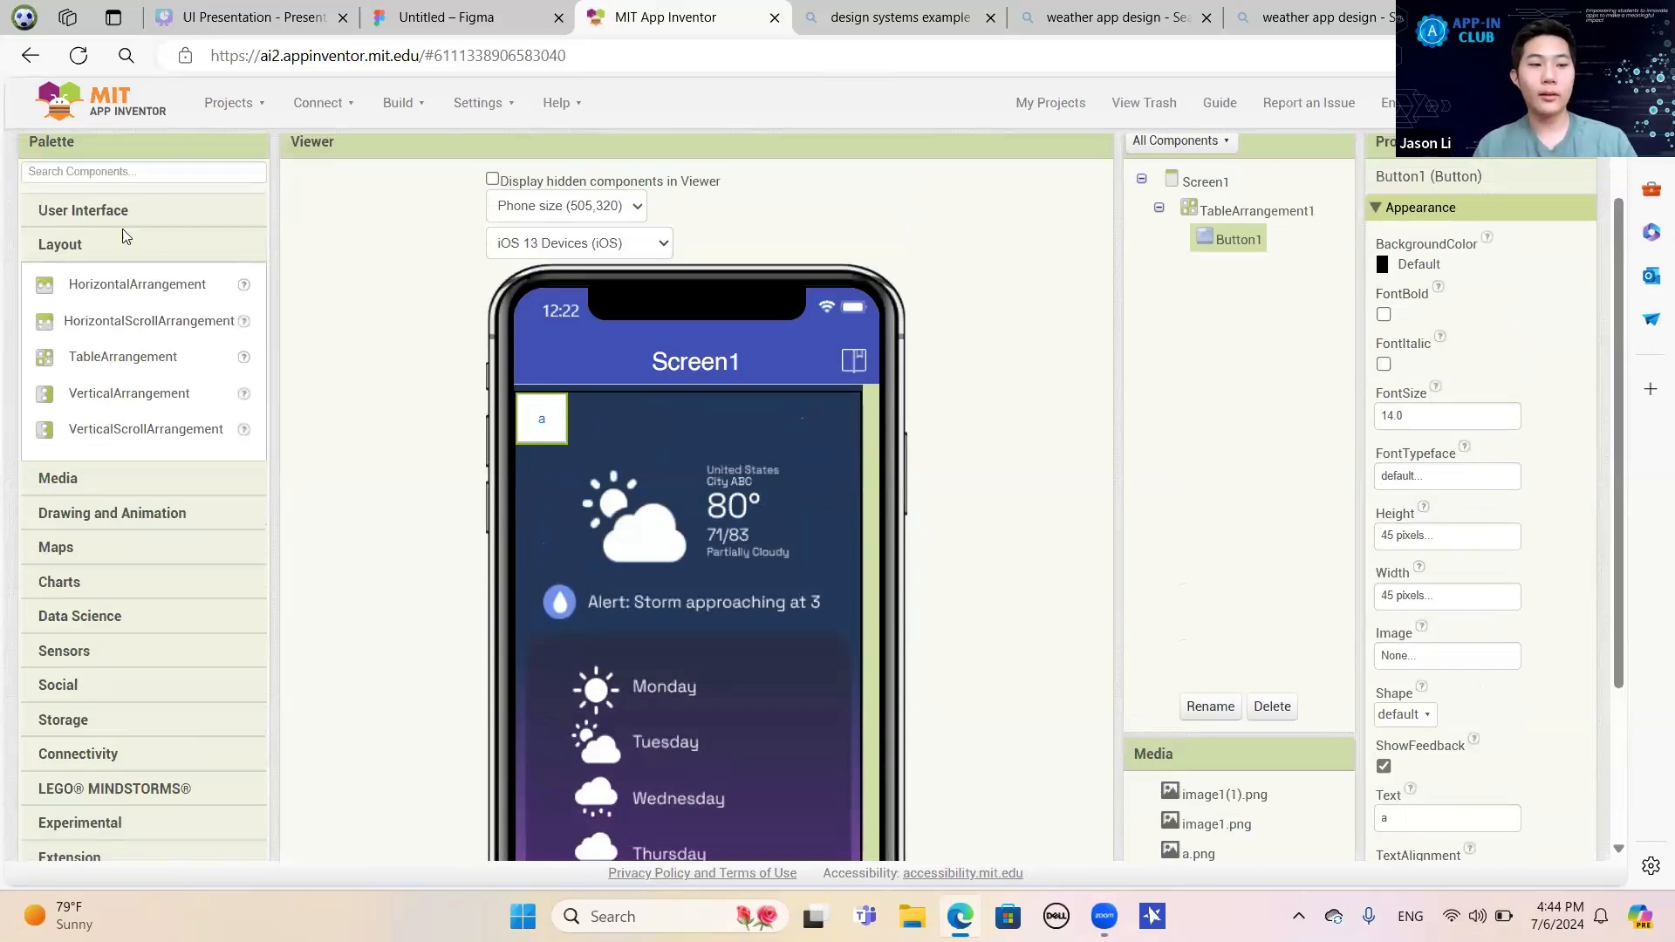
click(142, 210)
drag(318, 285, 826, 425)
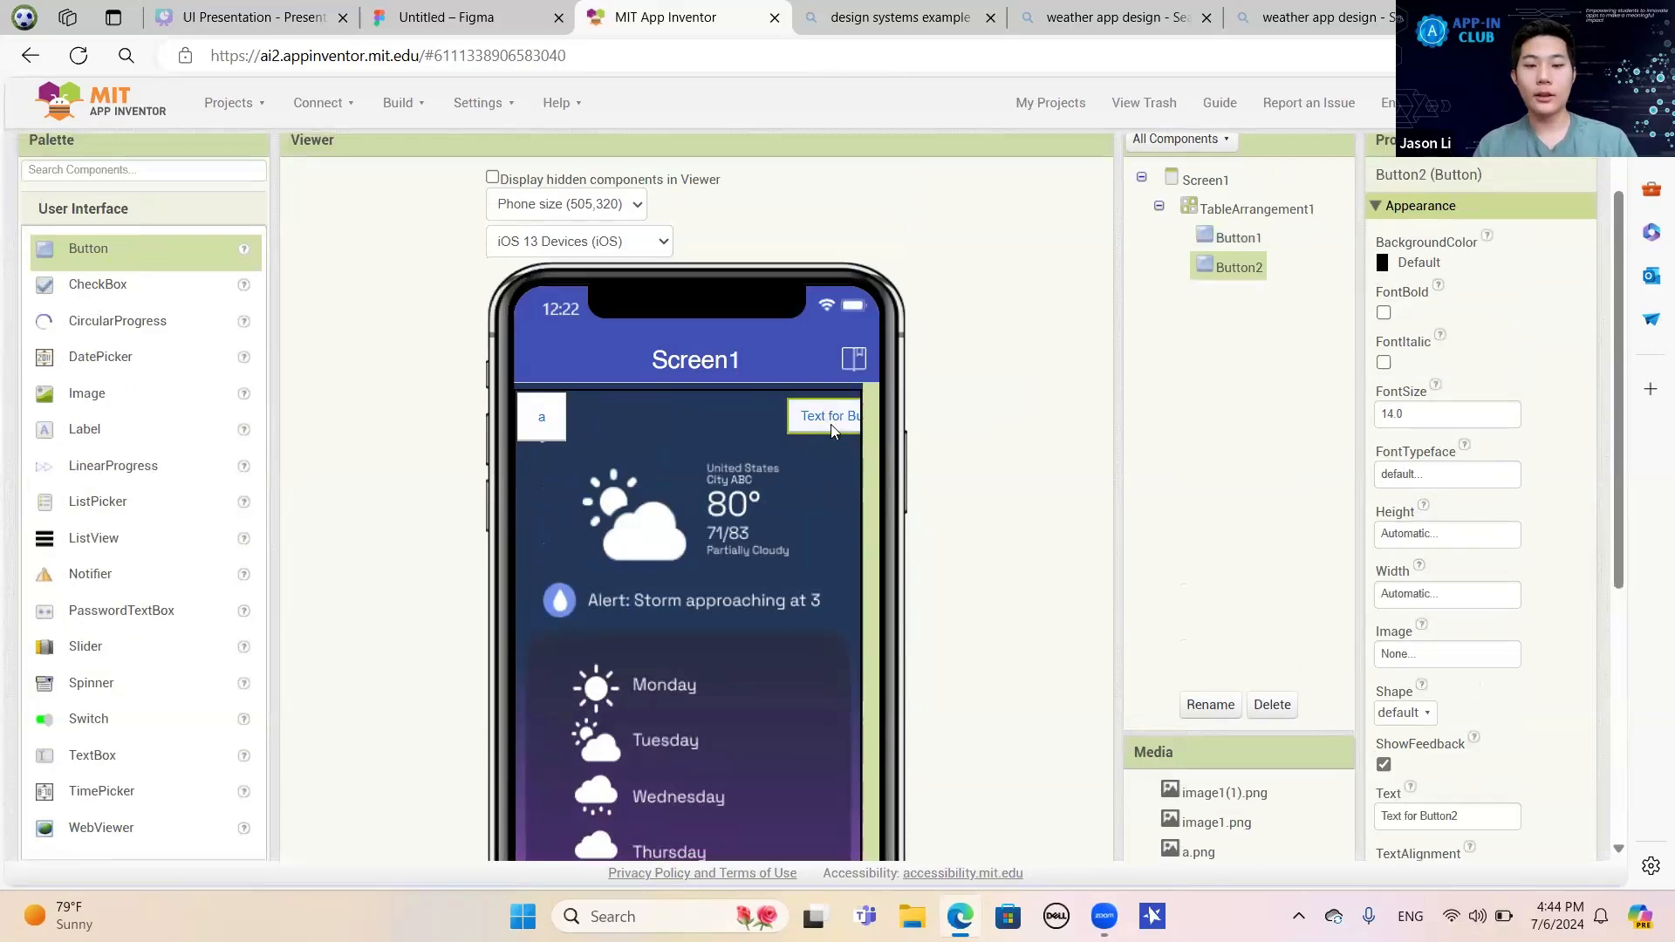
scroll(554, 376, down, 3)
scroll(555, 375, up, 3)
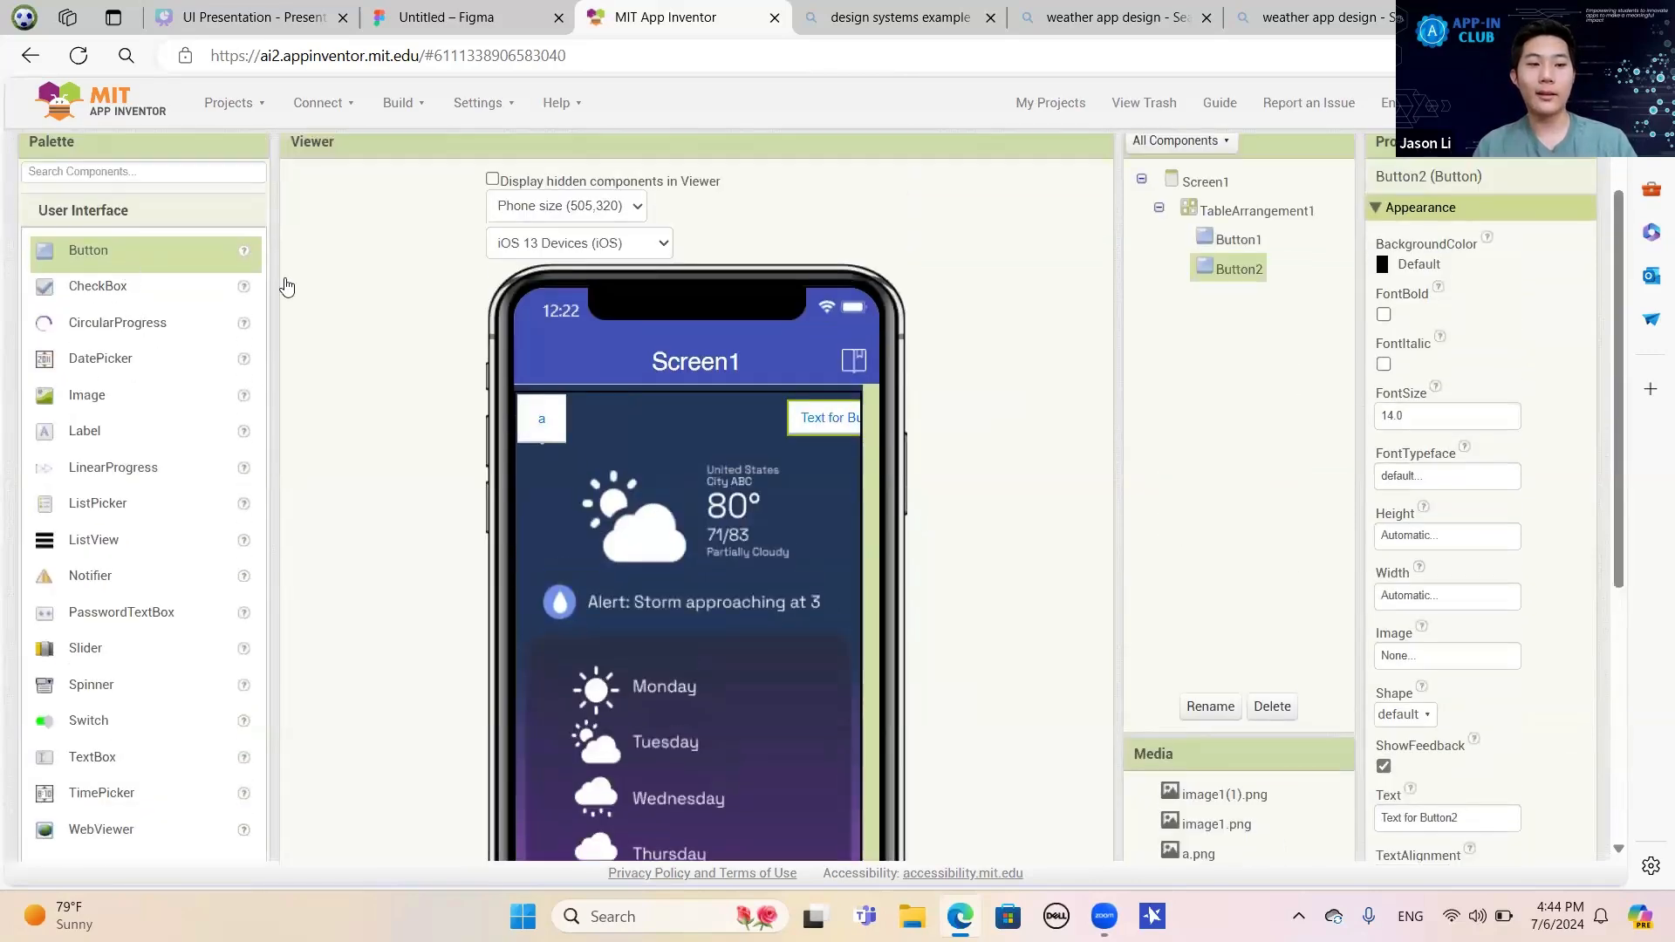
Try to reposition the buttons in the table arrangement's top row and pull the second one out of the phone preview.
scroll(679, 351, down, 2)
drag(164, 157, 117, 346)
mouse_move(560, 312)
mouse_down()
mouse_move(124, 304)
mouse_move(571, 380)
mouse_move(559, 312)
mouse_up()
drag(849, 316, 35, 325)
drag(825, 321, 131, 324)
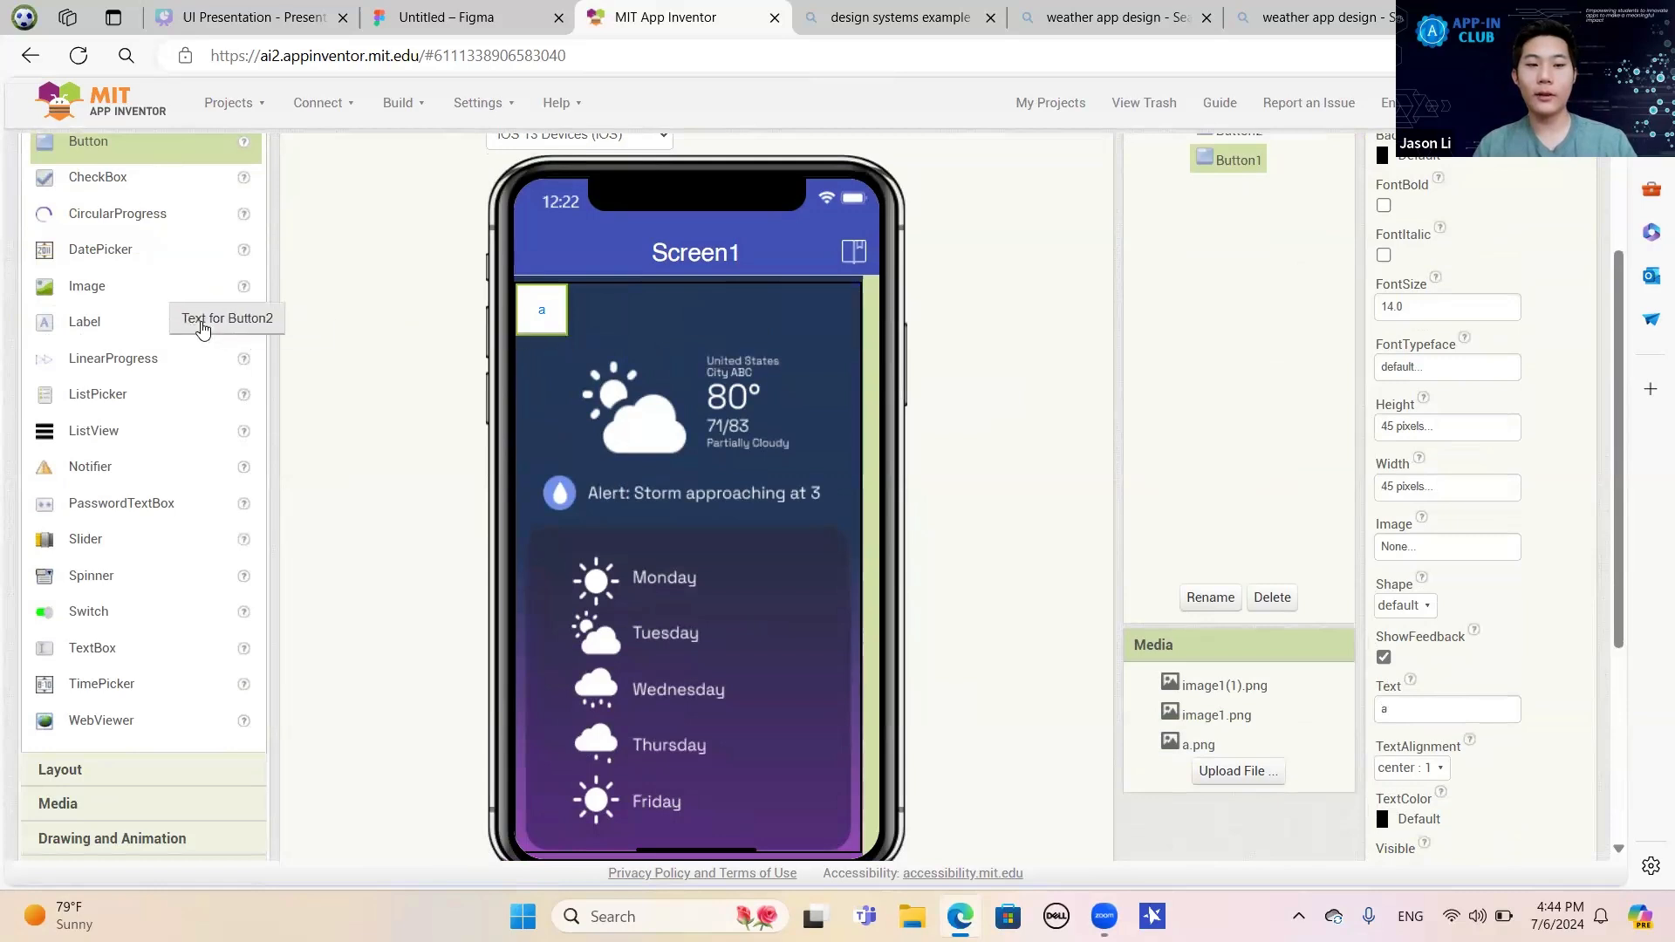
Delete both buttons from the table arrangement.
click(1272, 598)
click(856, 516)
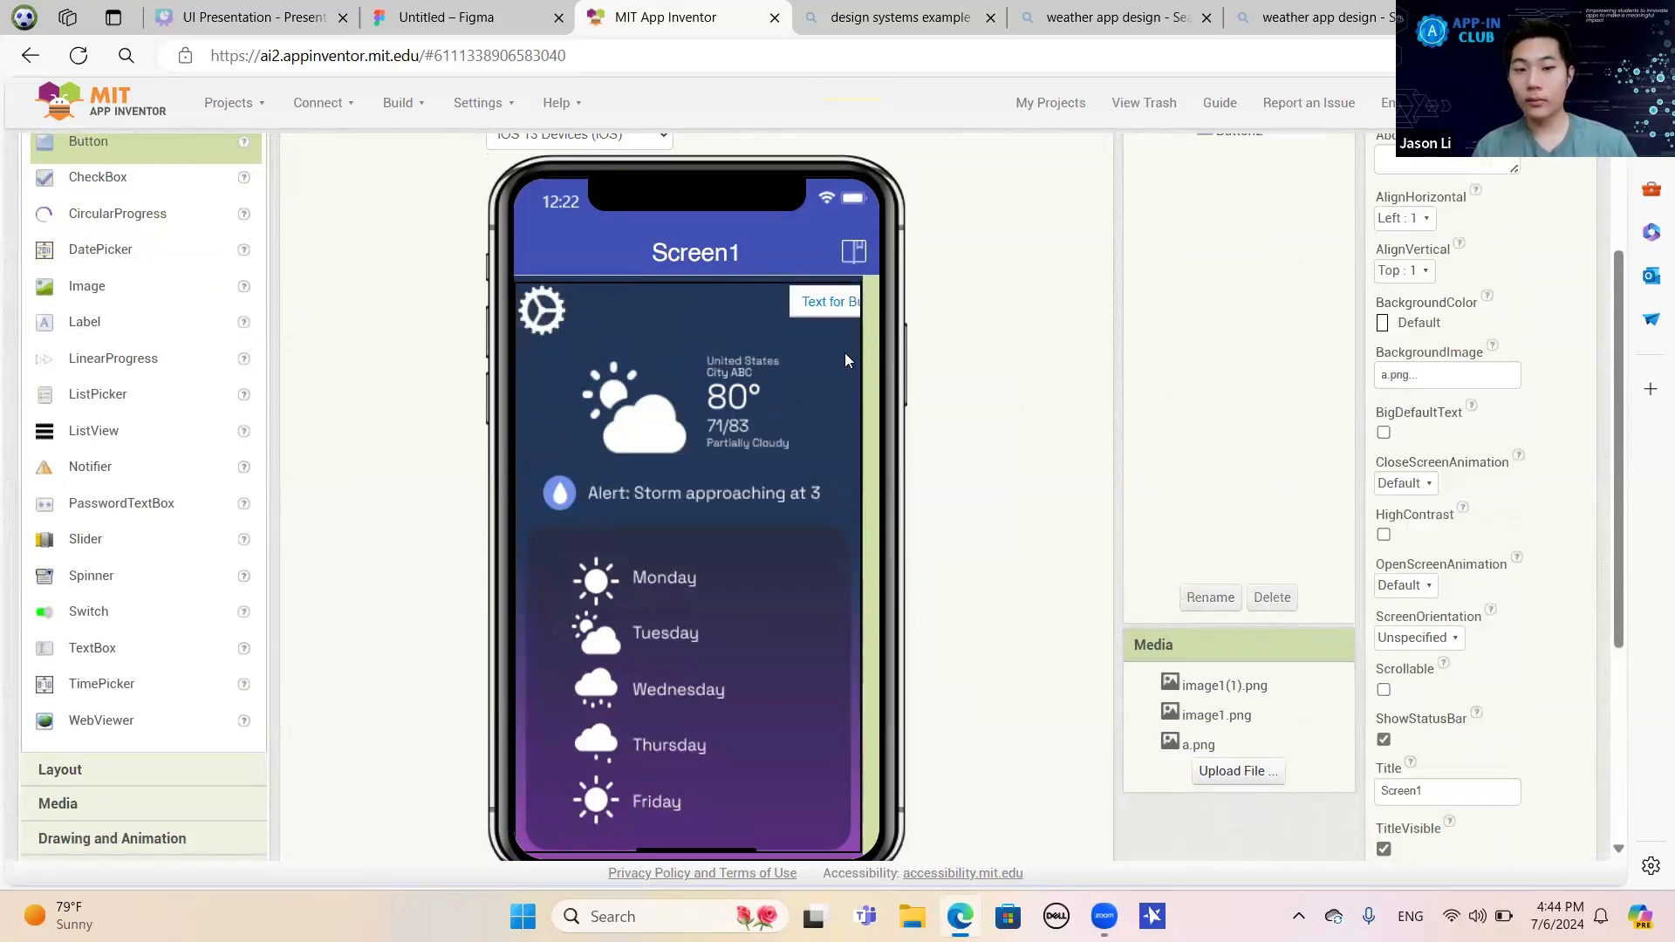
click(828, 306)
click(1272, 598)
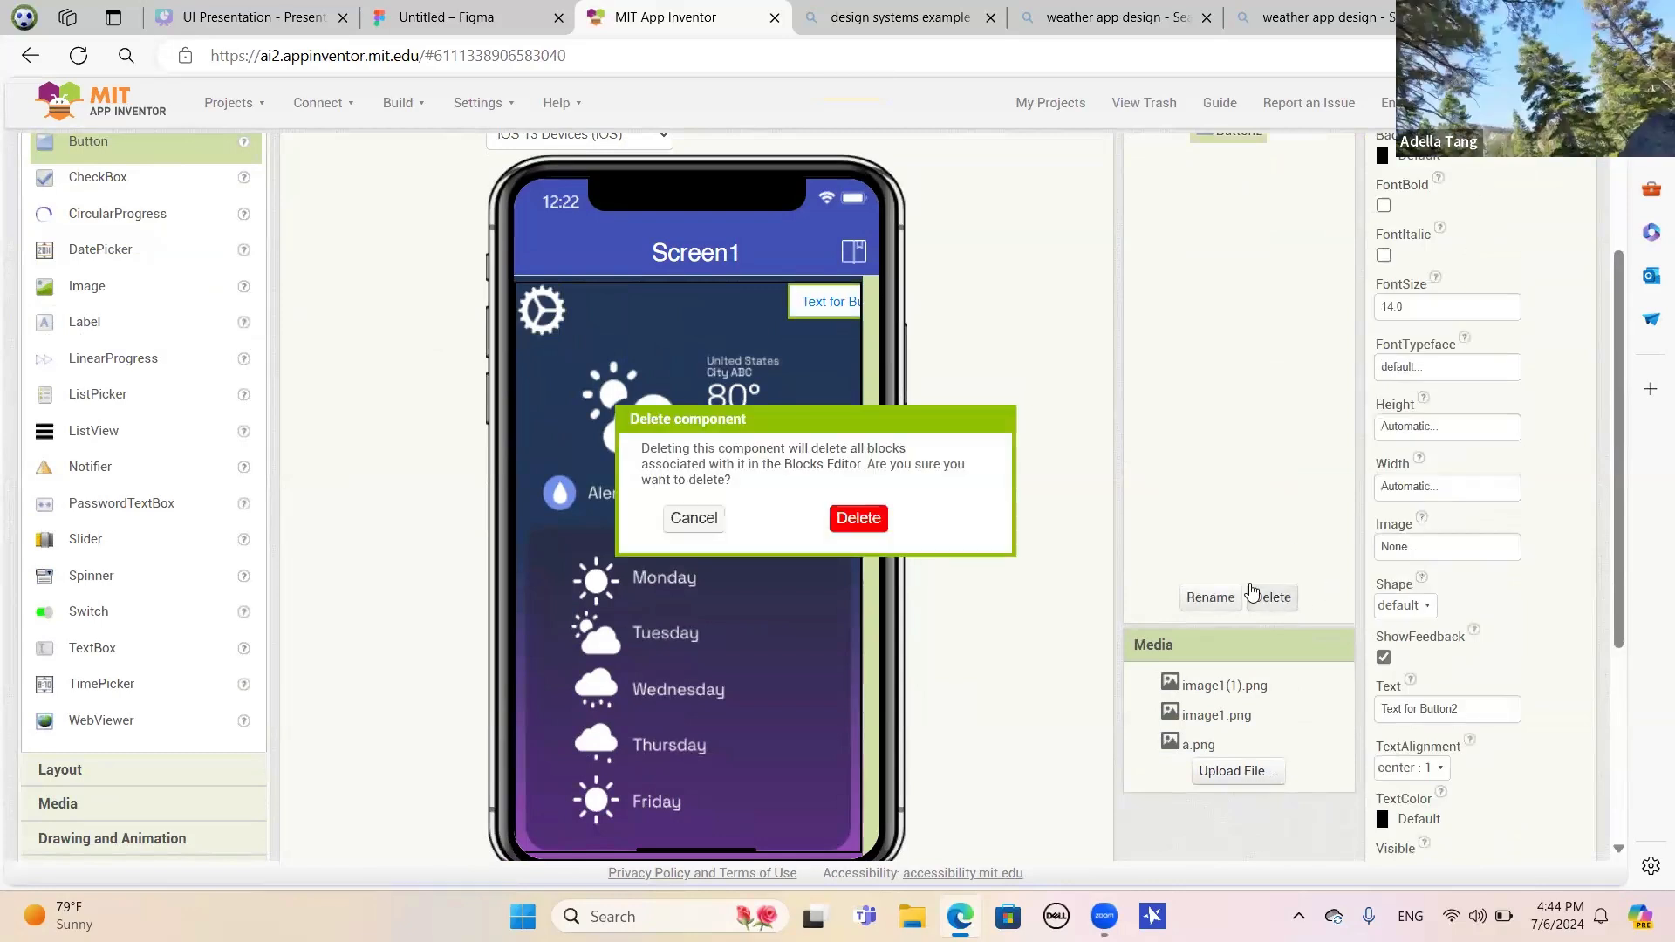
click(858, 519)
Place a new button over the gear icon and set its height and width to 45 pixels.
drag(88, 141, 562, 312)
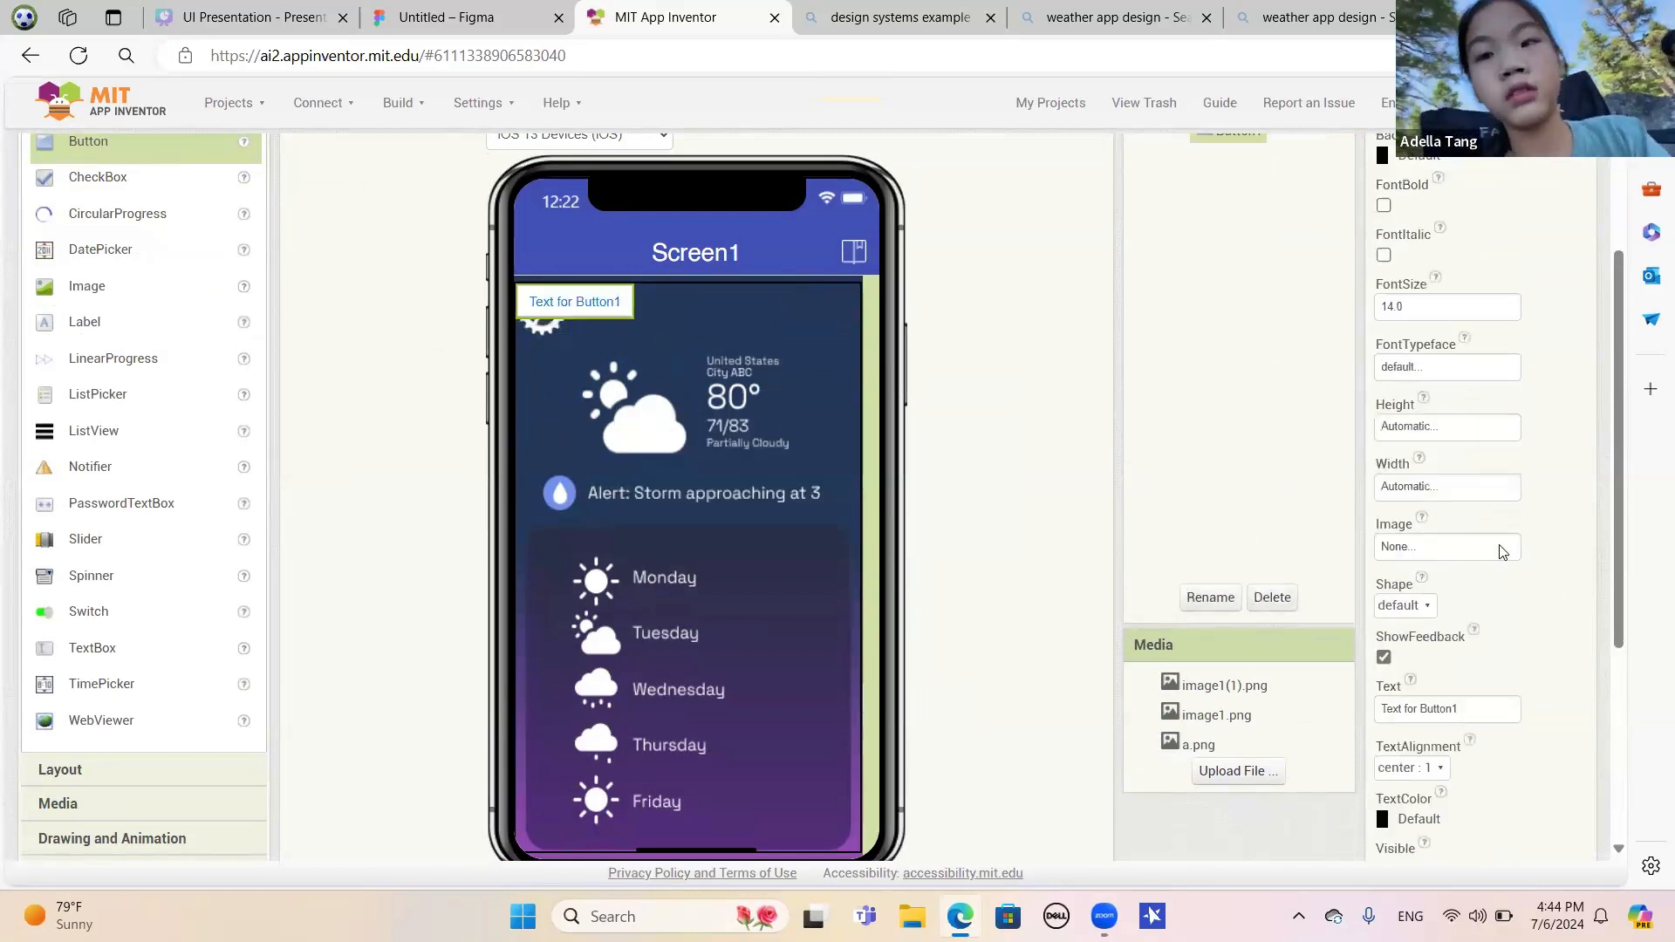
click(1469, 444)
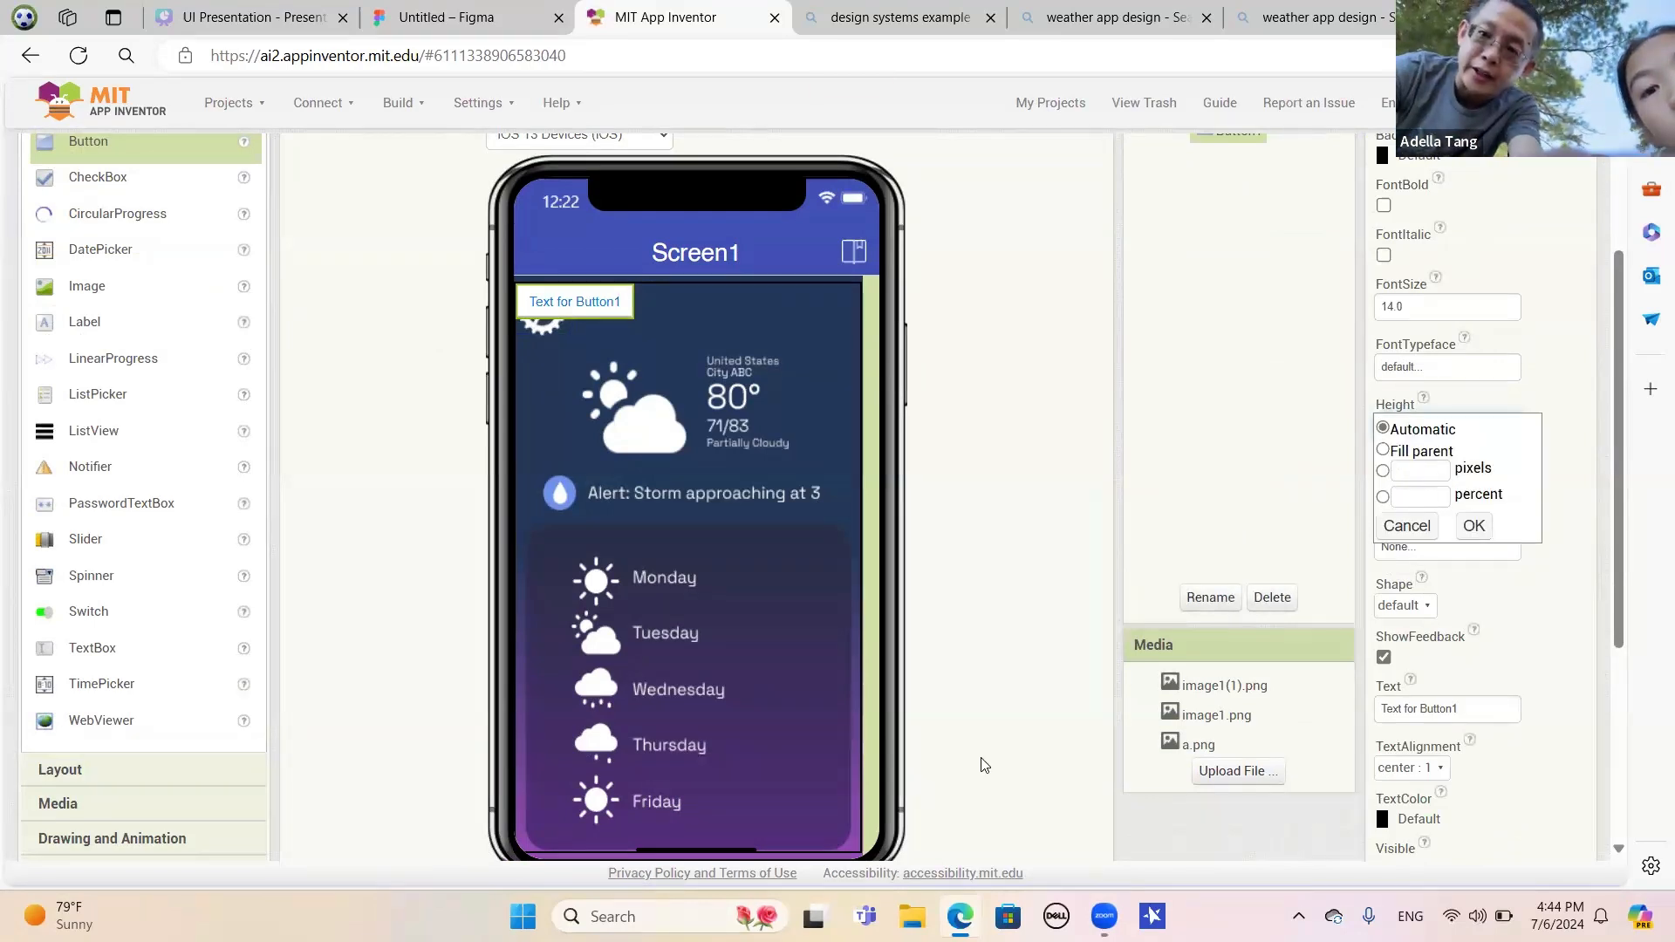
click(1438, 471)
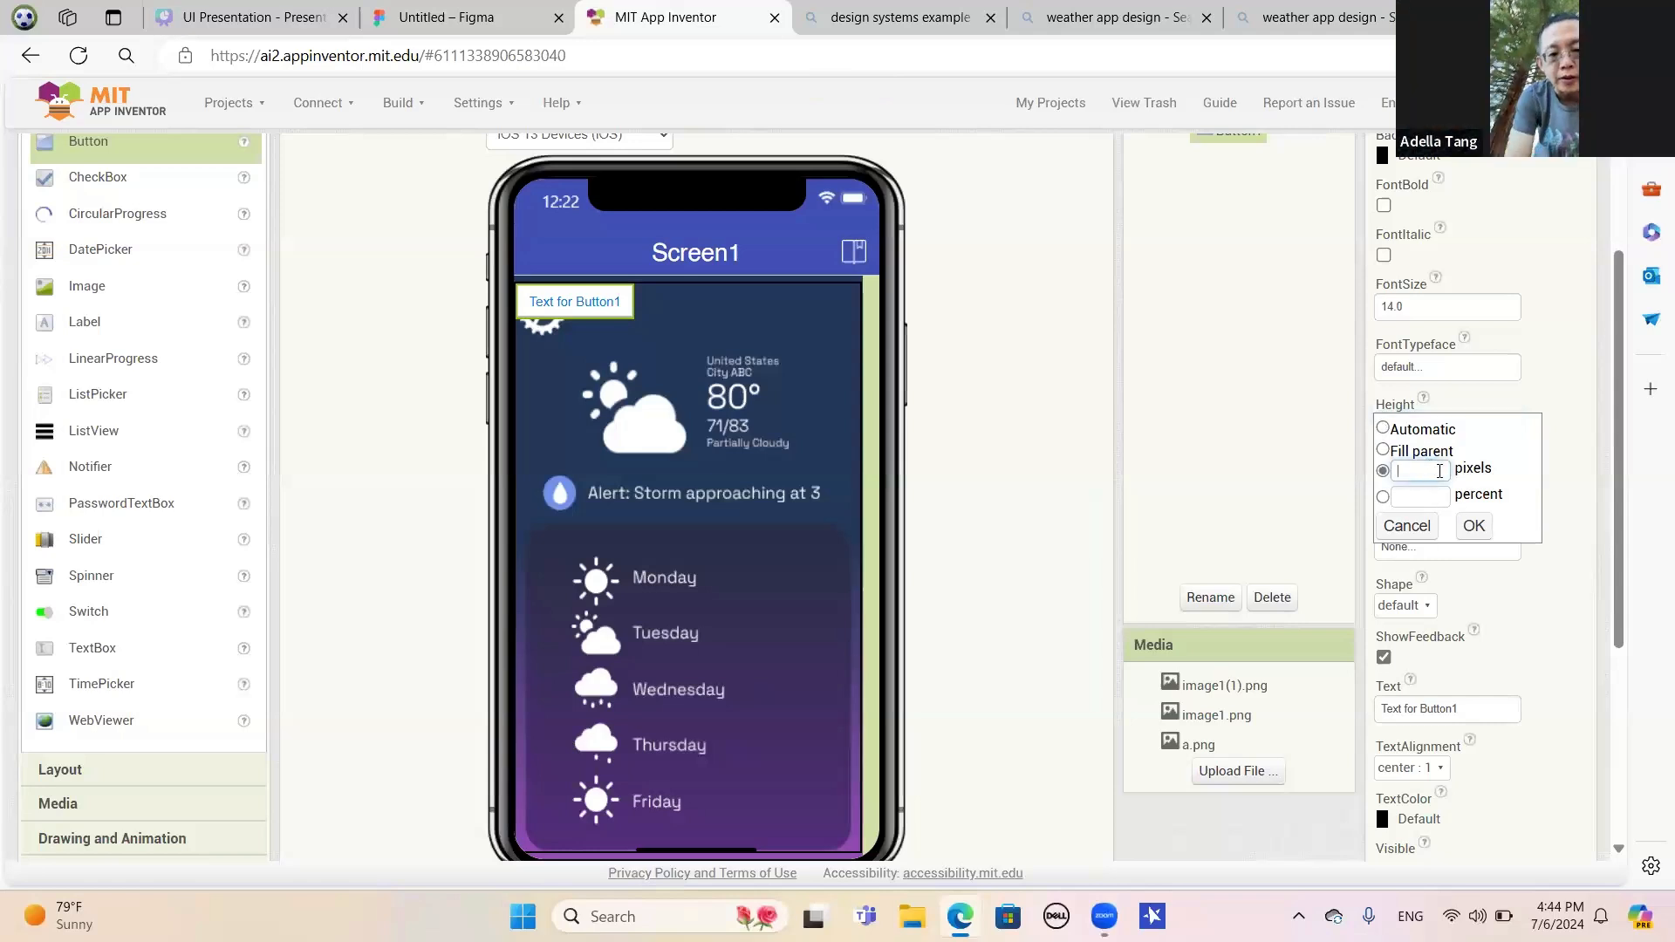
text(45)
click(1473, 525)
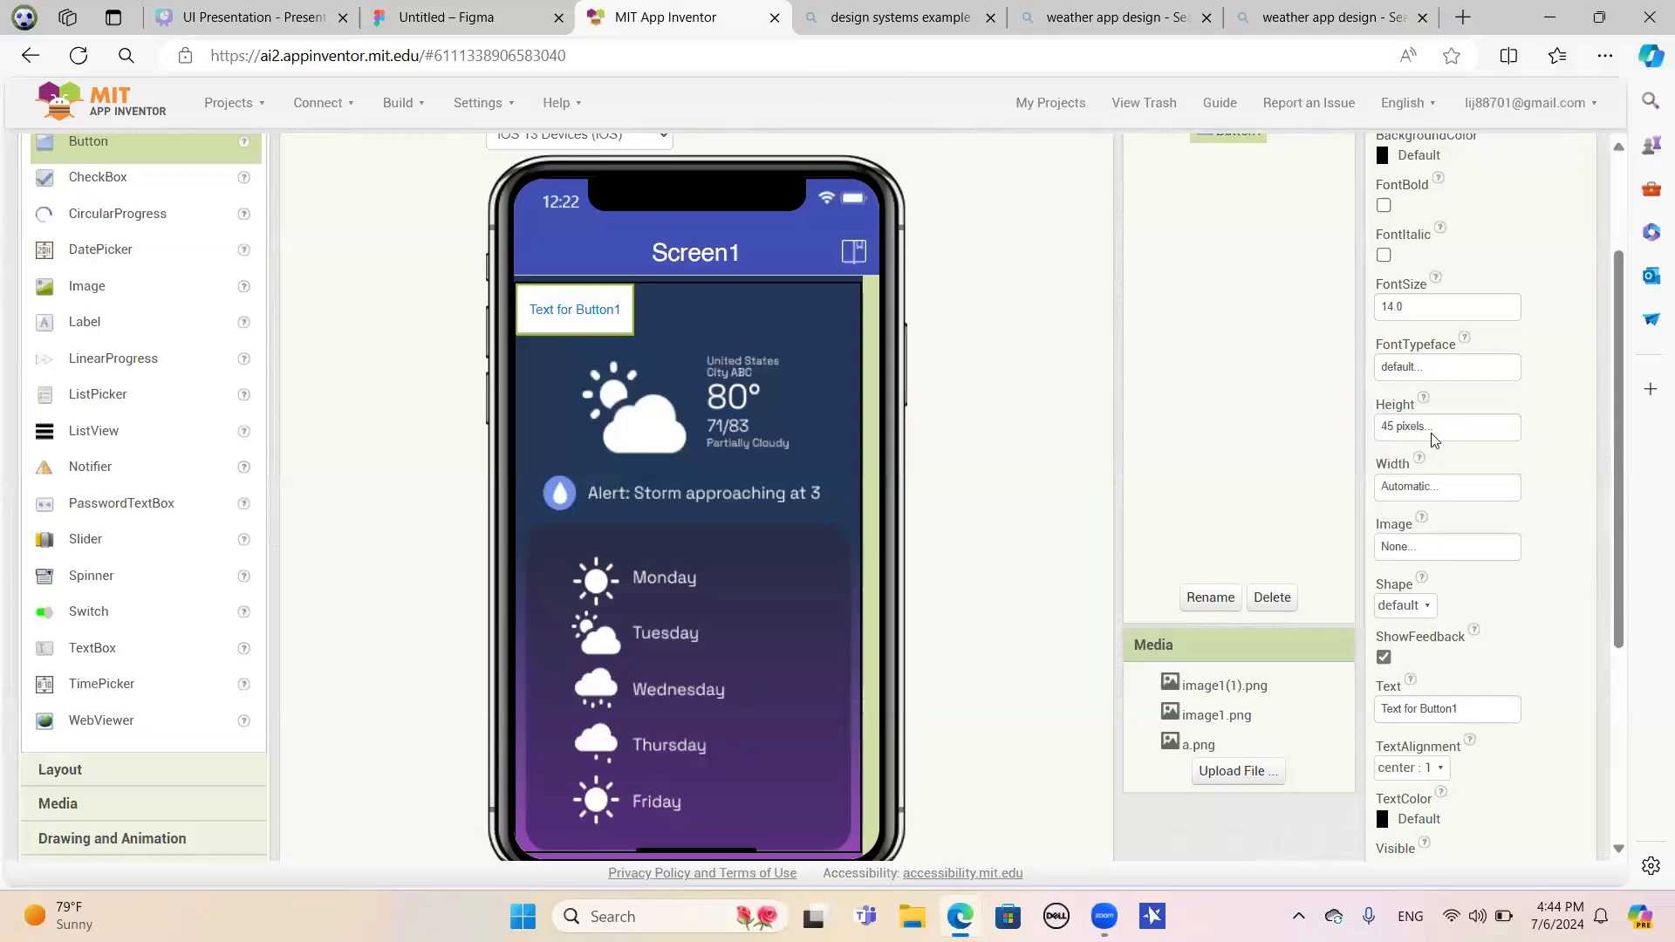
click(1440, 486)
text(45)
click(1473, 586)
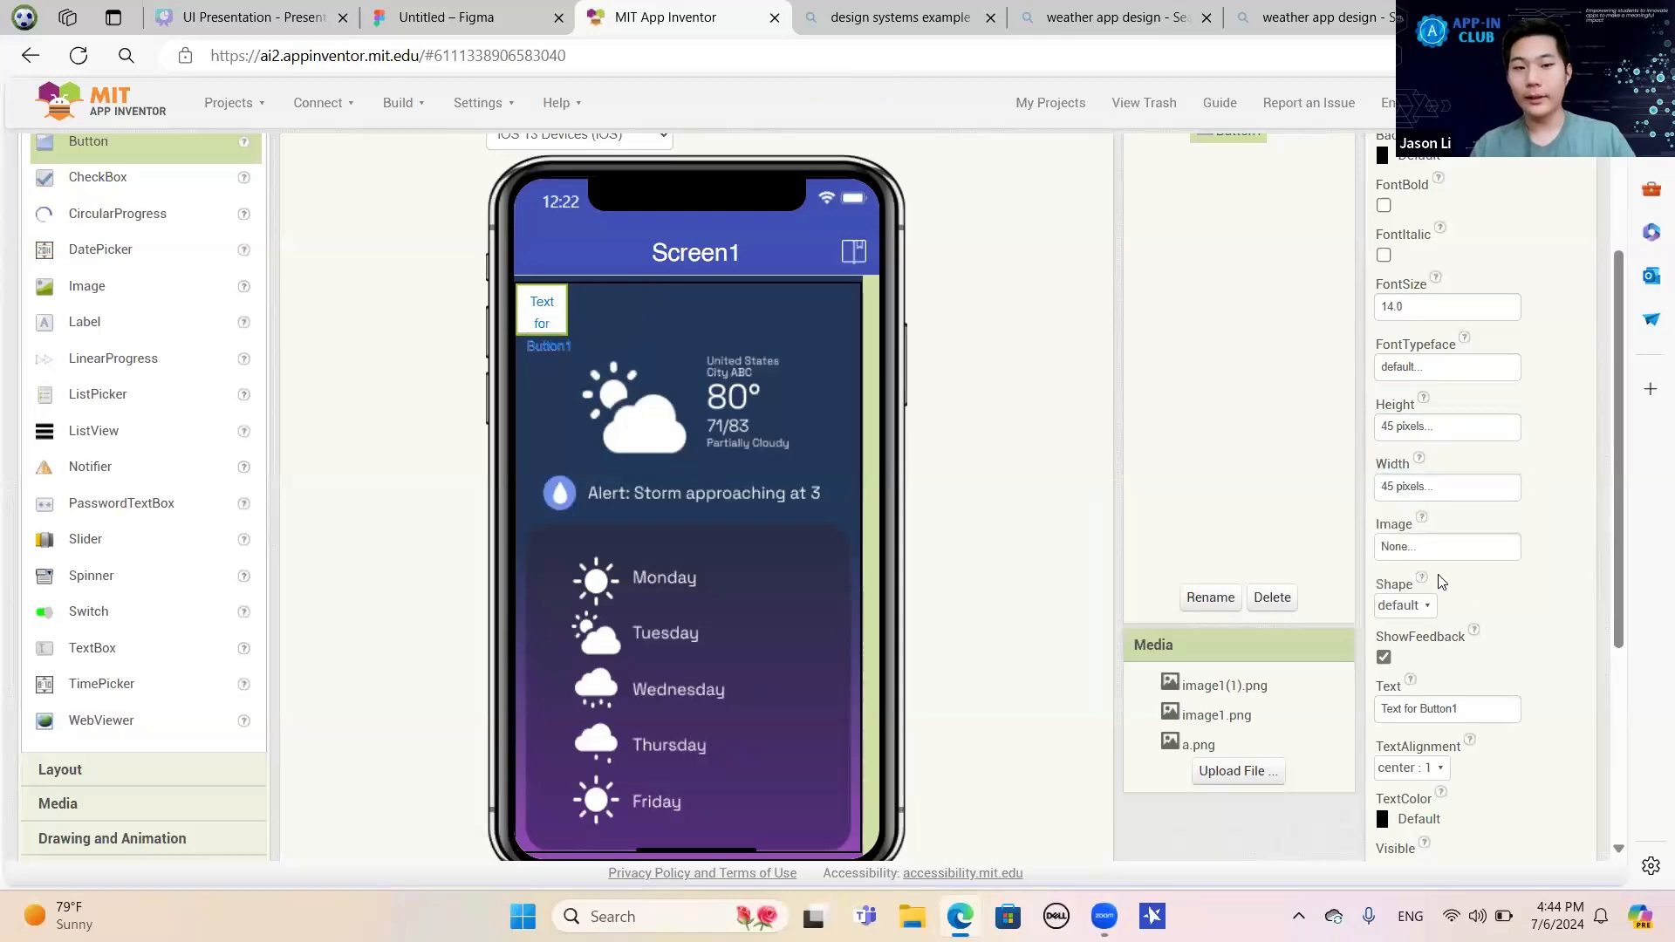
Turn off the Visible property of the button covering the gear icon.
scroll(1461, 591, down, 4)
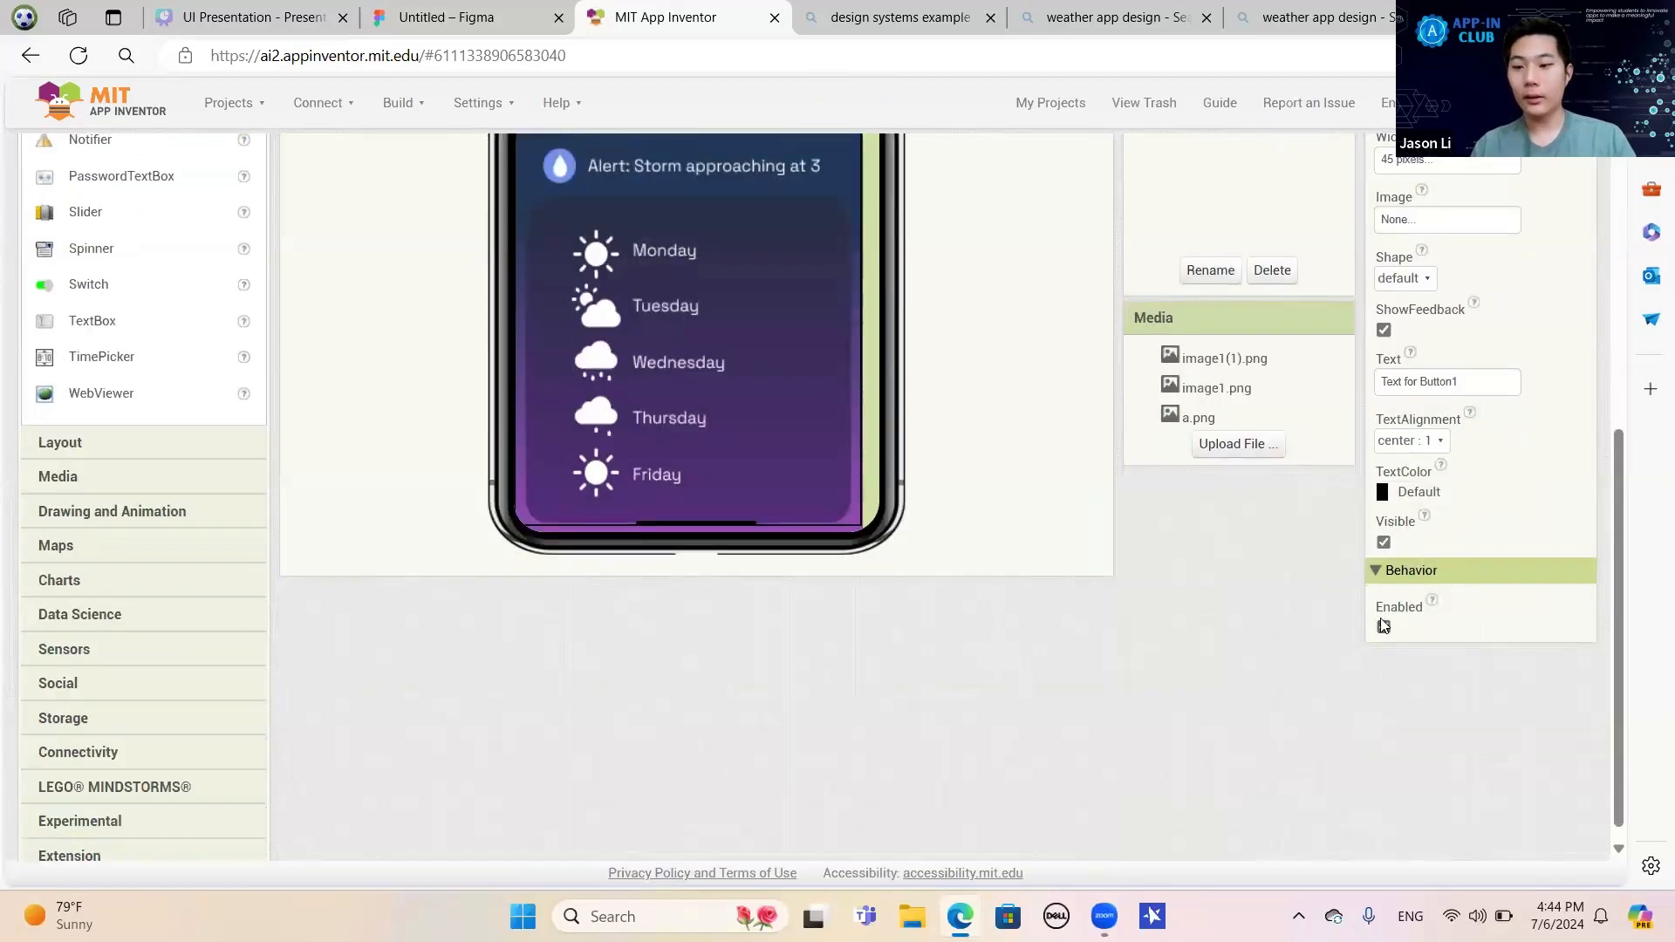
scroll(1387, 611, up, 1)
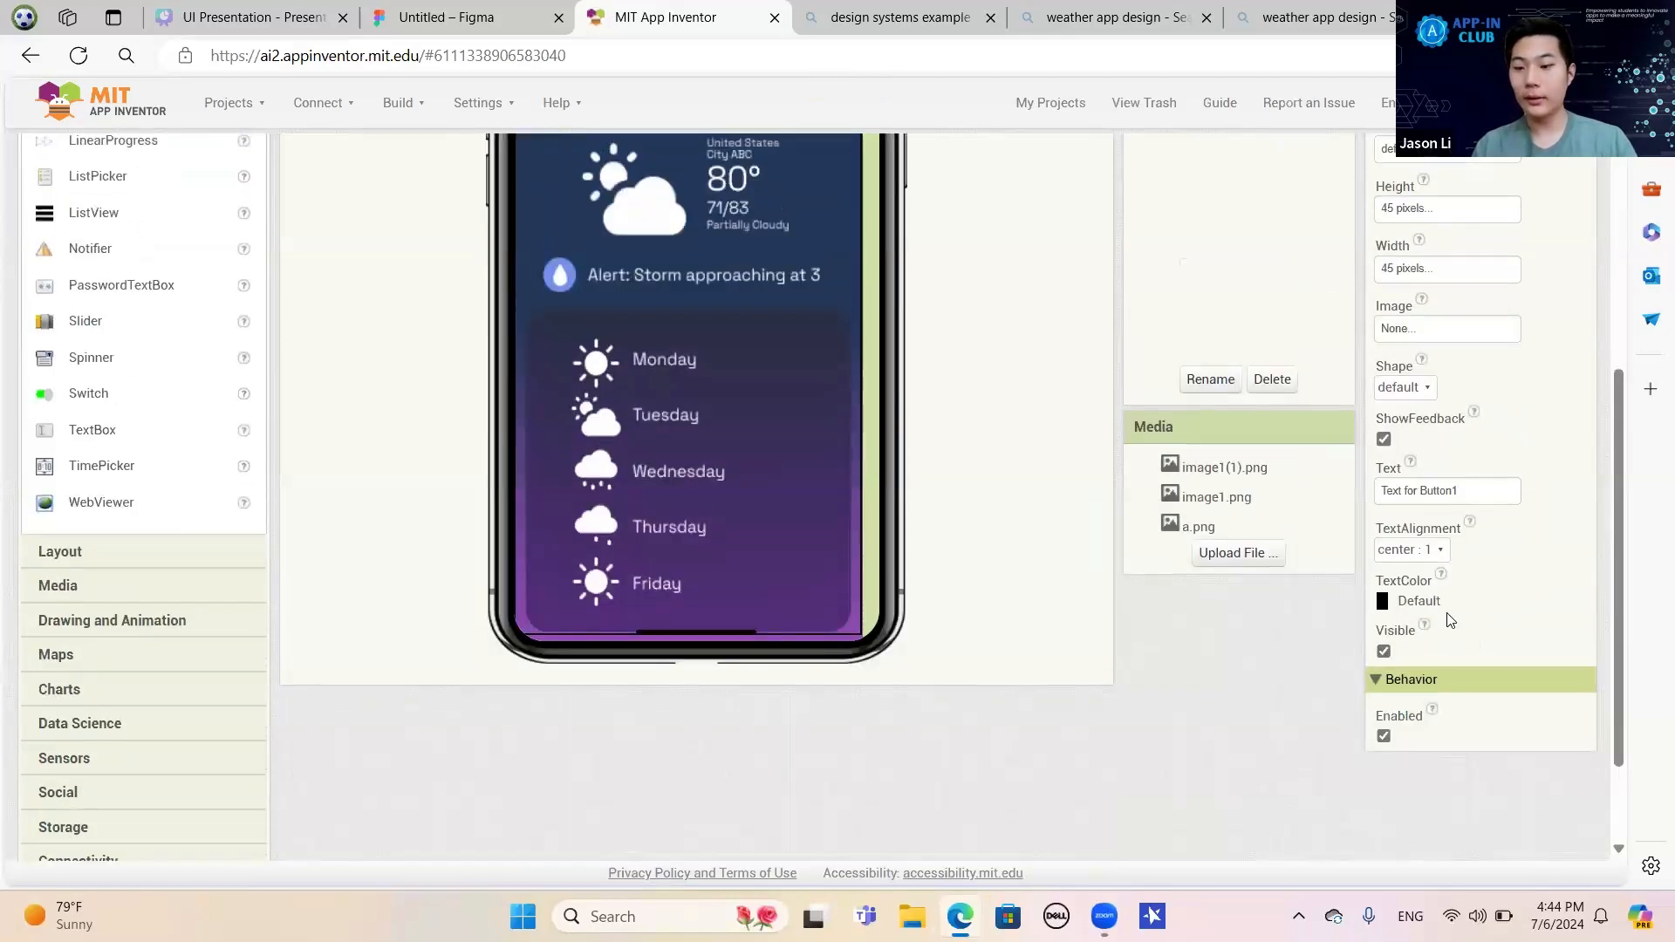
click(1425, 626)
click(1193, 629)
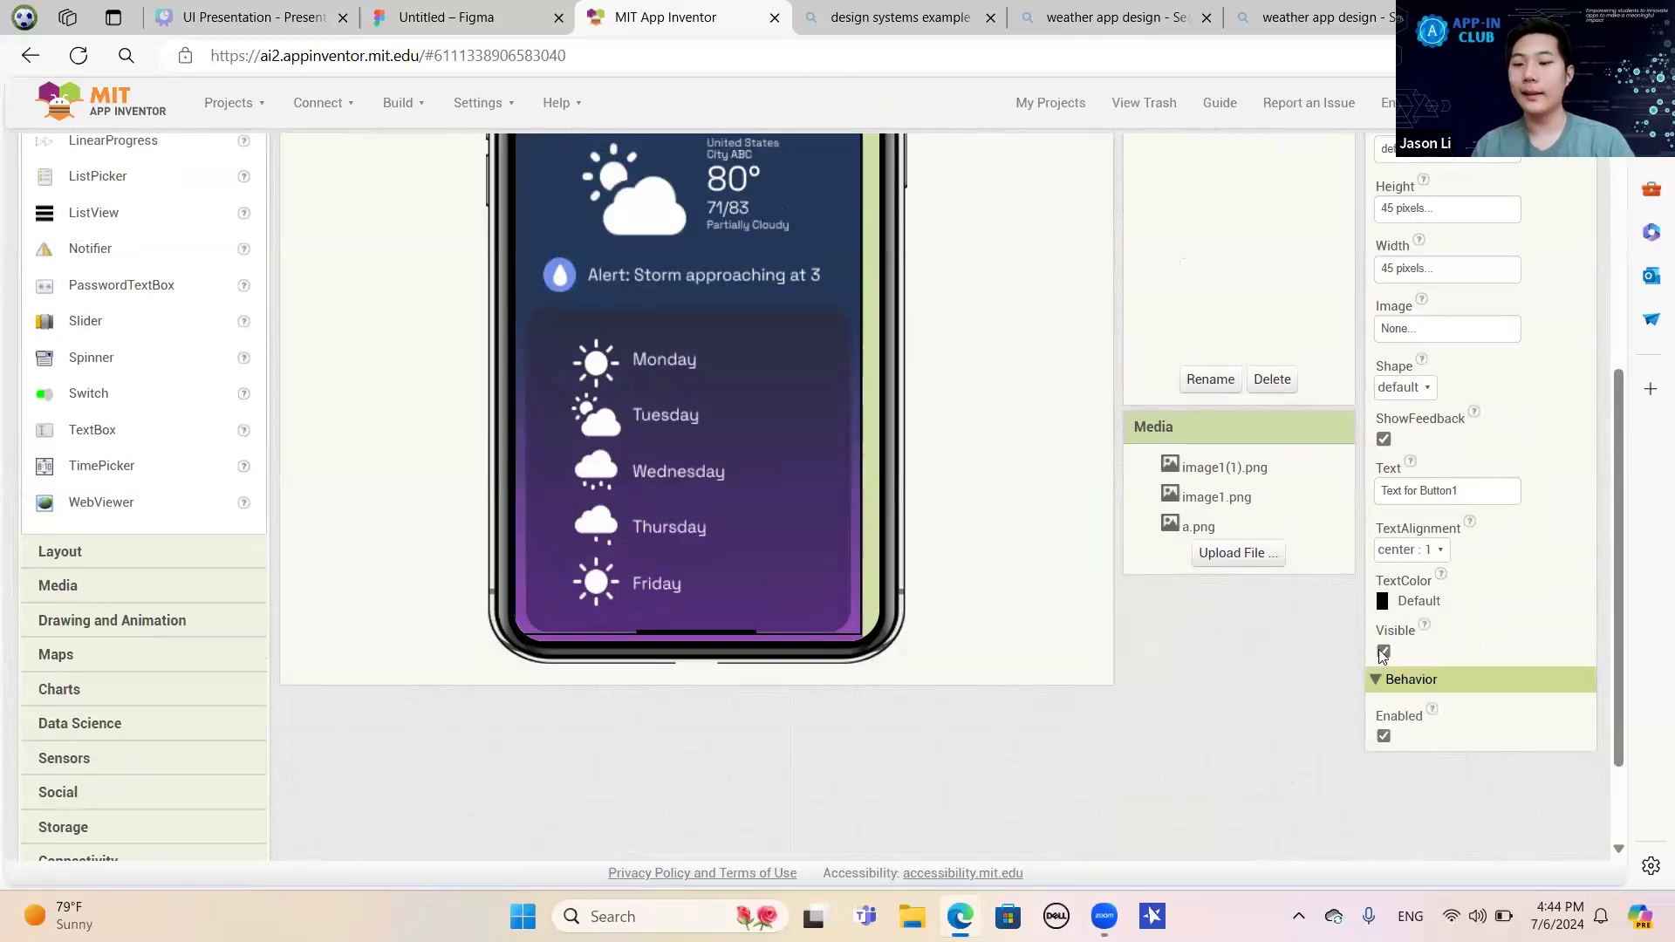
scroll(1080, 643, up, 3)
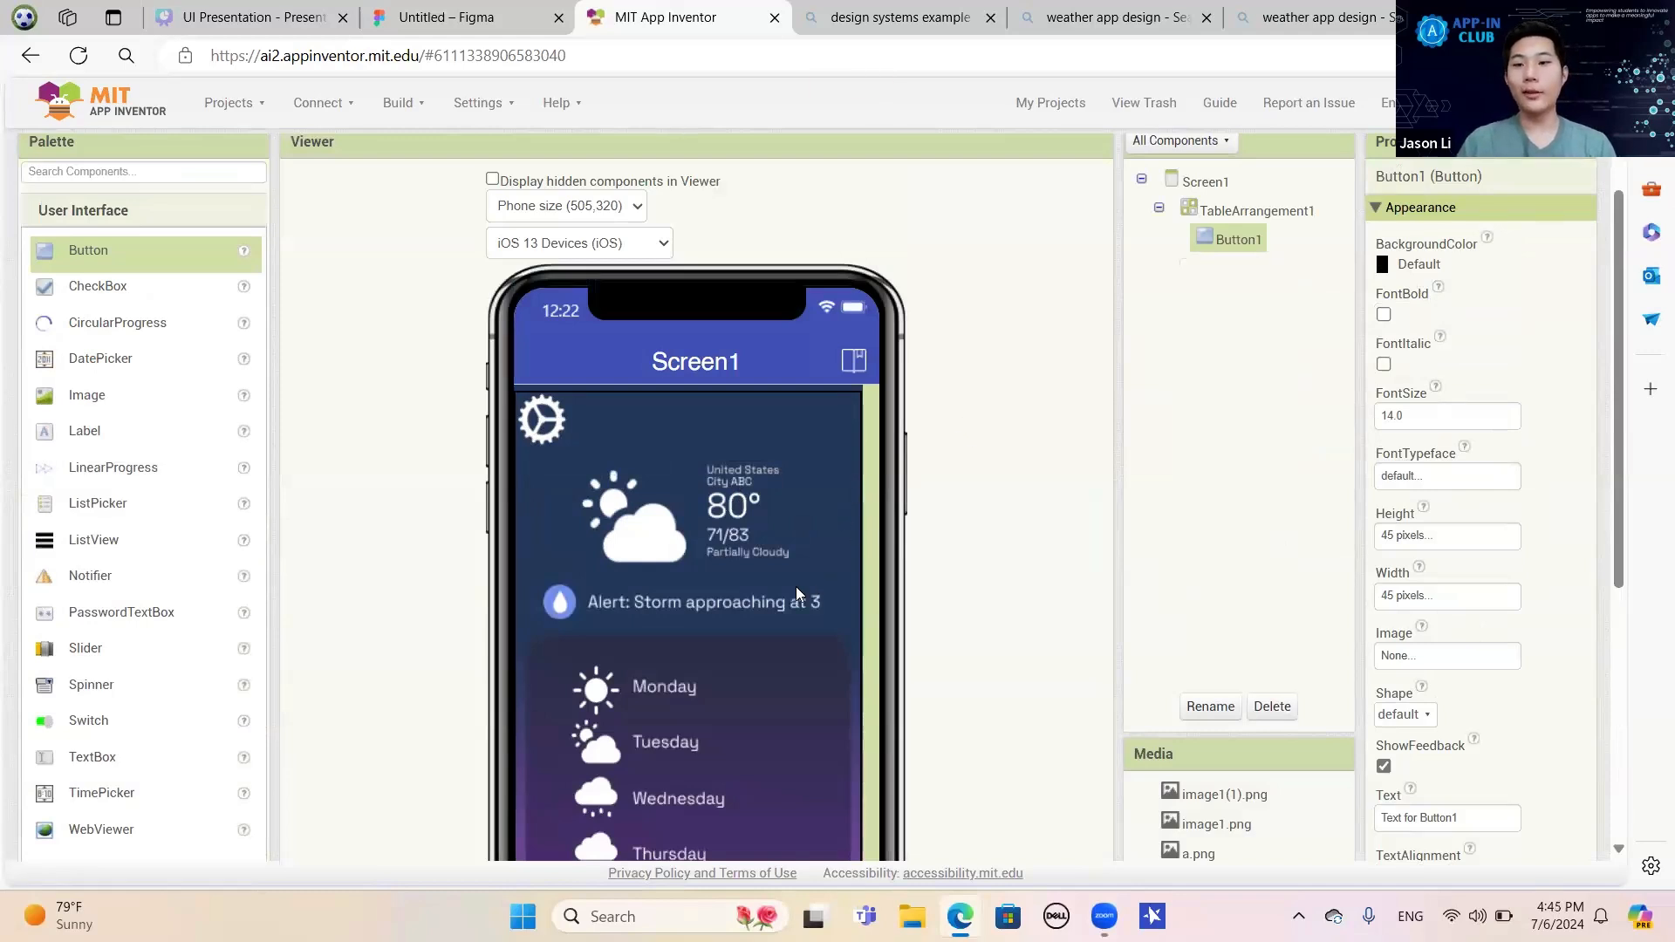
scroll(852, 597, up, 1)
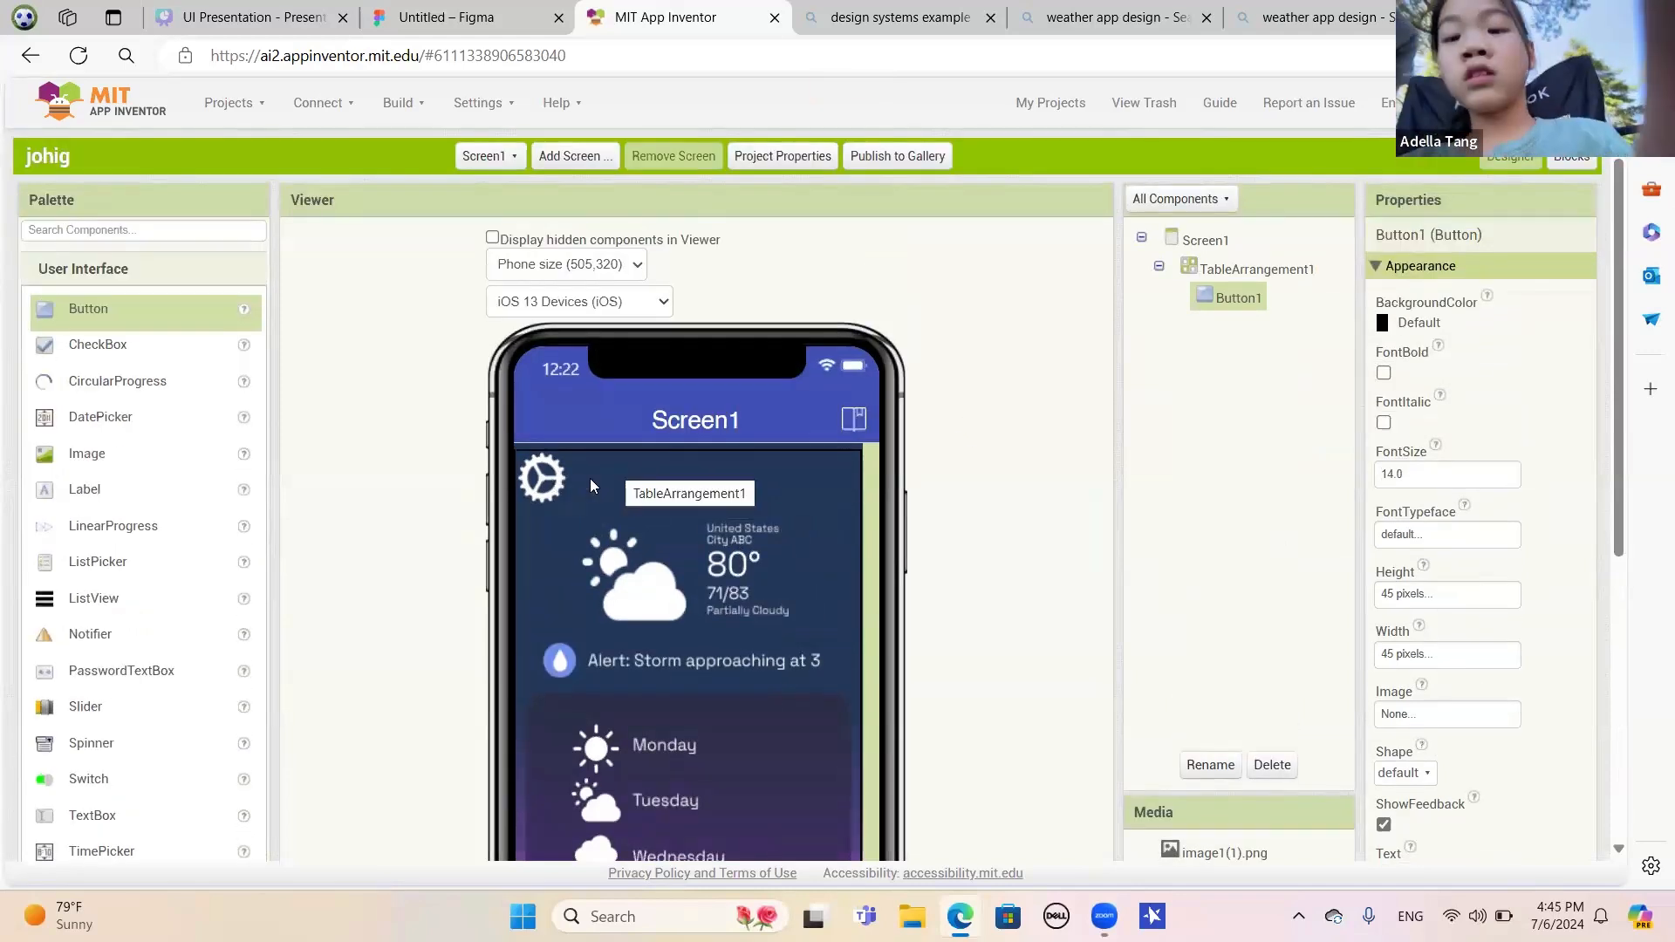
scroll(908, 494, down, 5)
scroll(931, 490, up, 5)
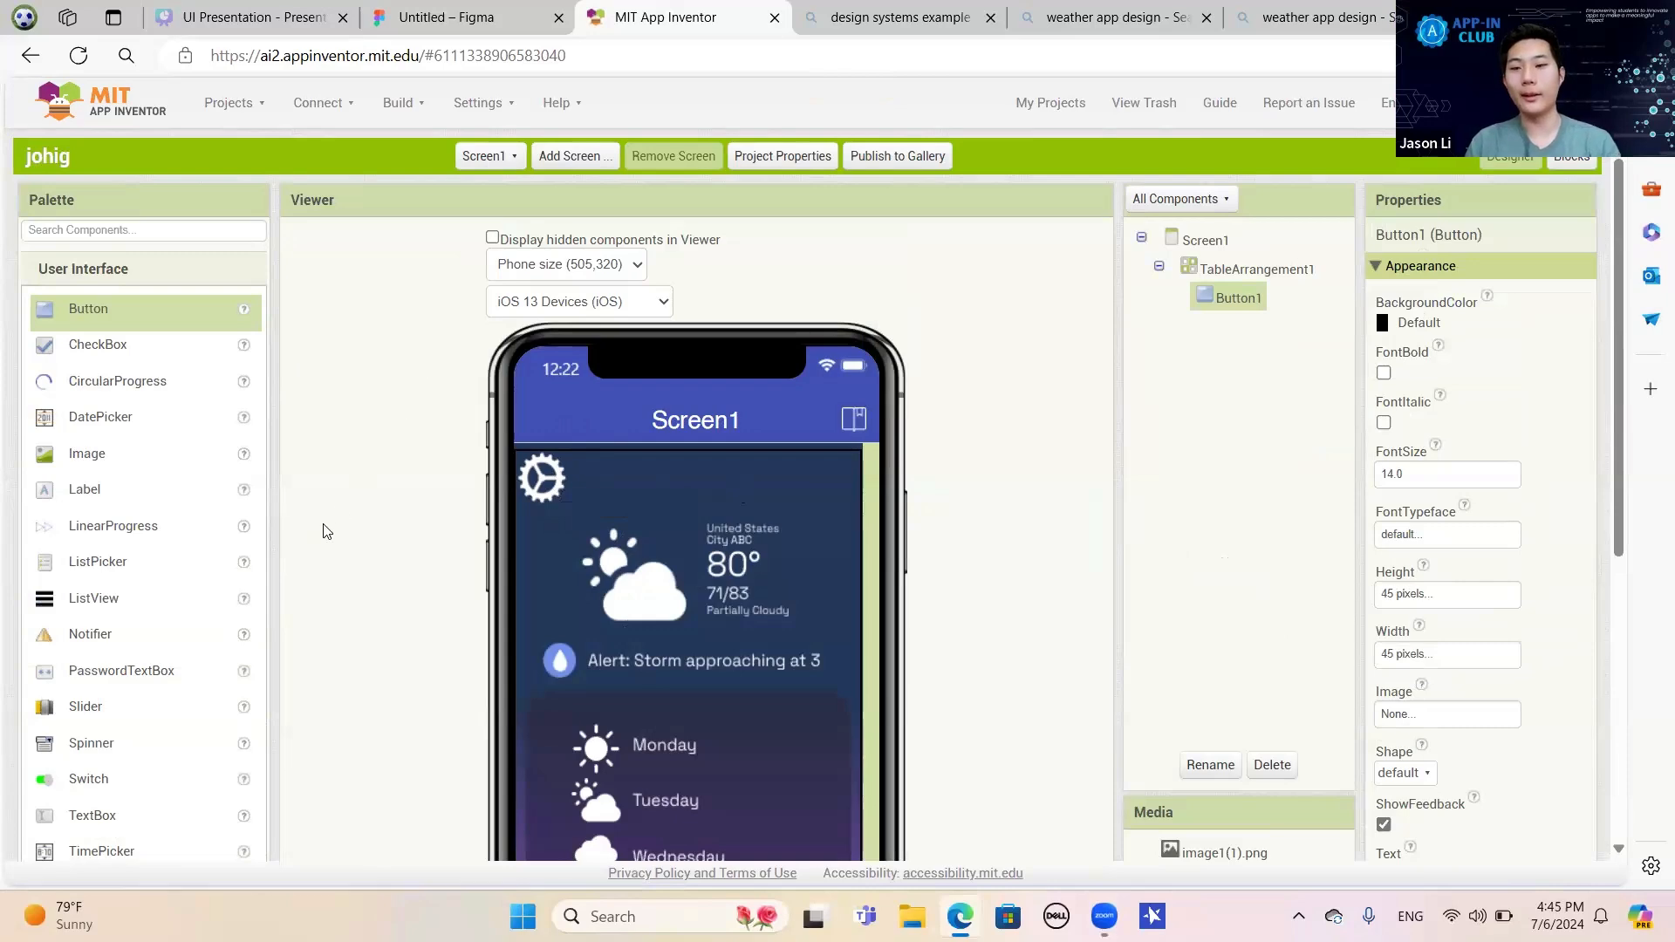
scroll(461, 435, down, 5)
scroll(461, 436, up, 4)
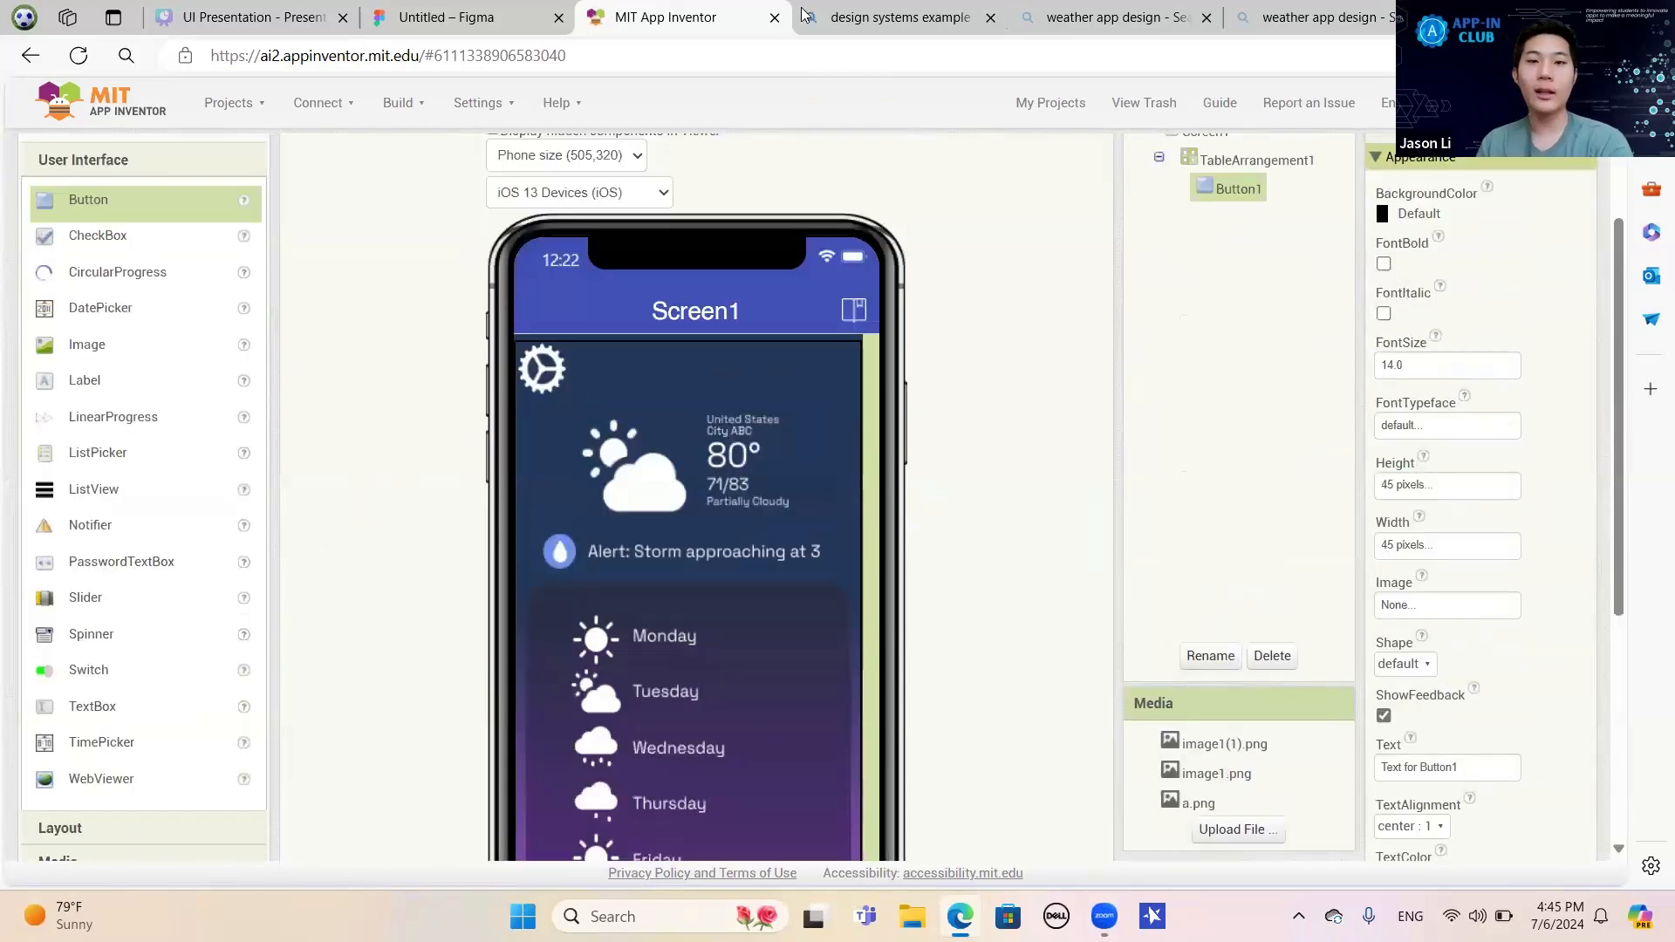
Switch to the Canva UI presentation and review page 25 on adding images and icons, checking it against the Figma design.
click(475, 11)
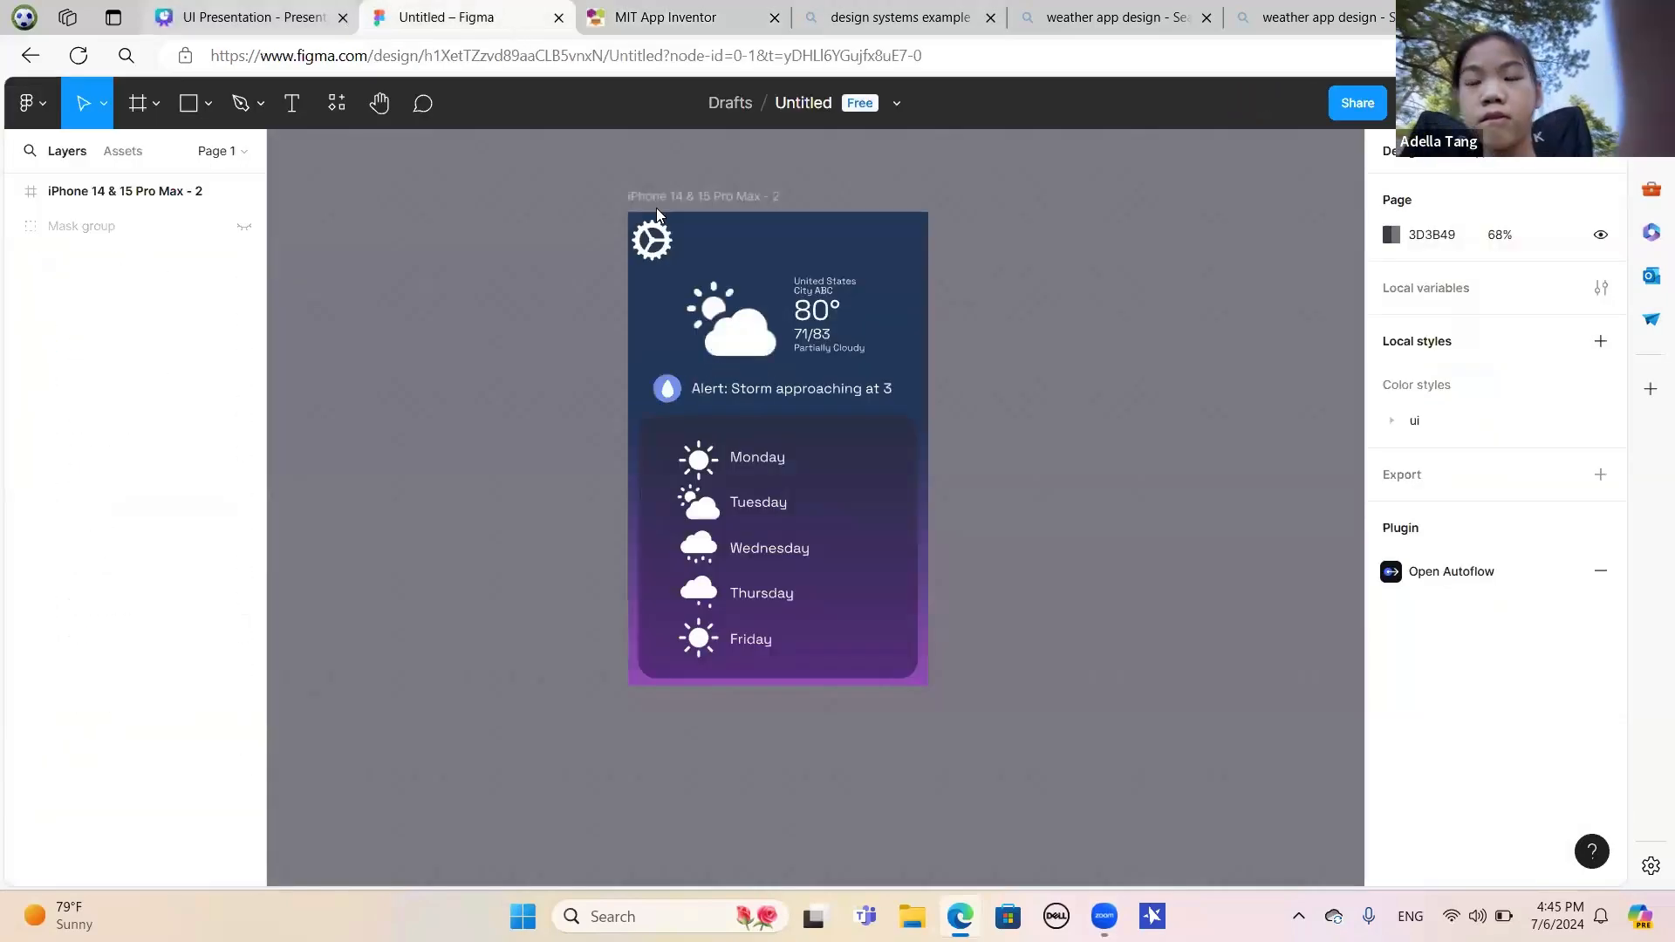
click(249, 16)
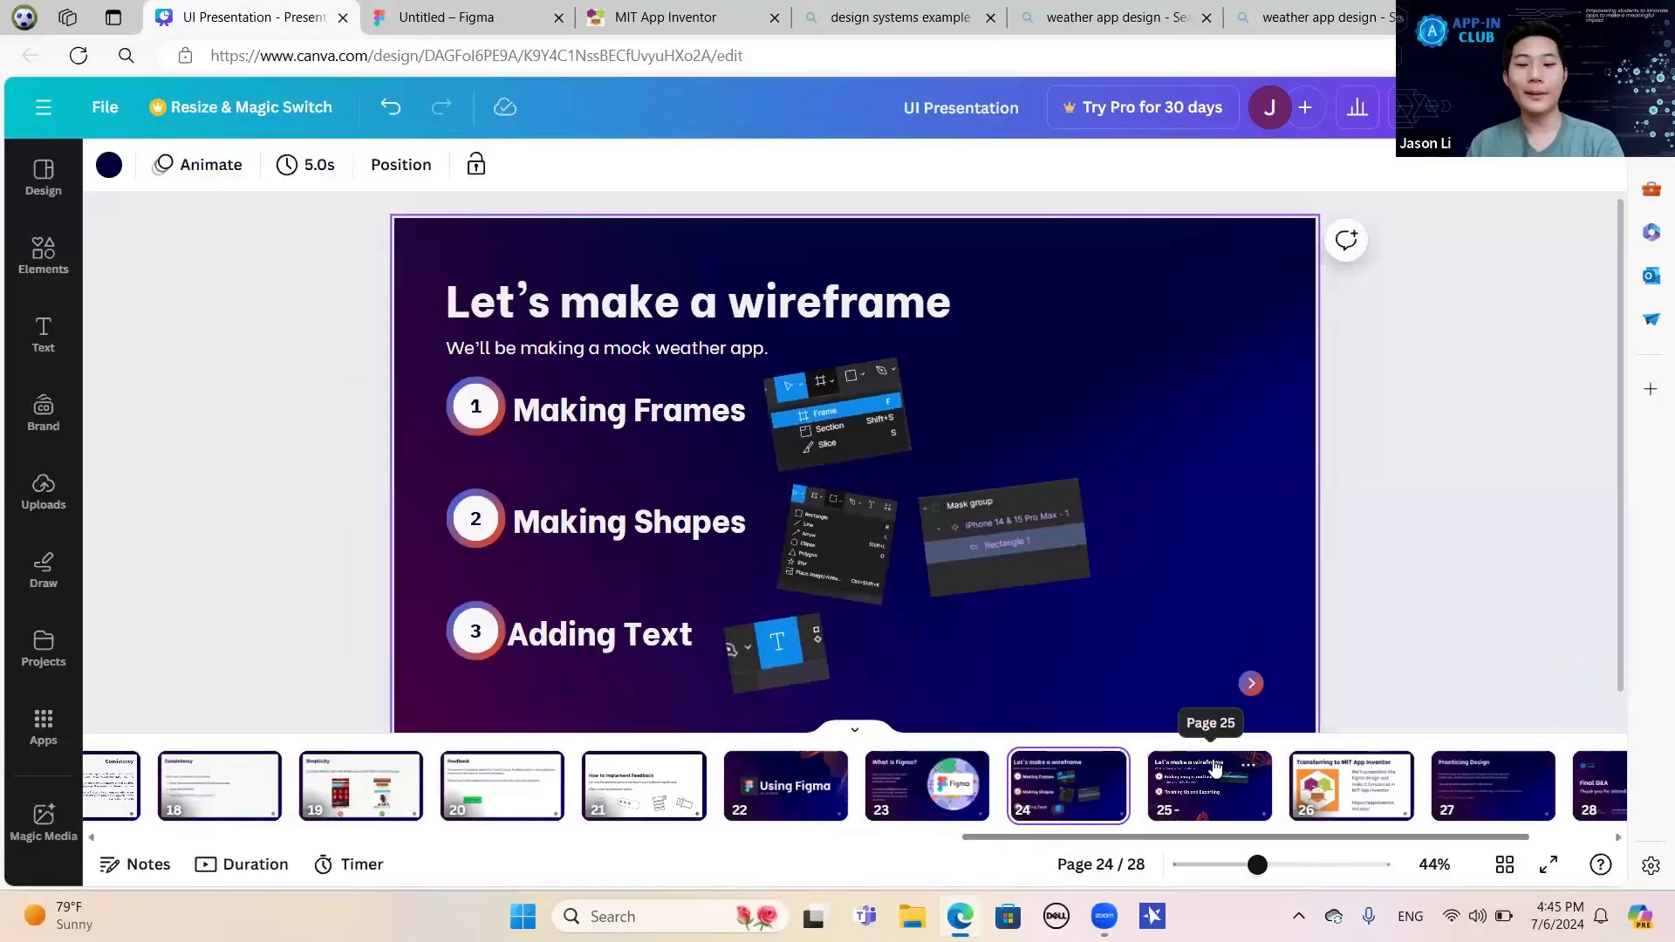
click(1214, 768)
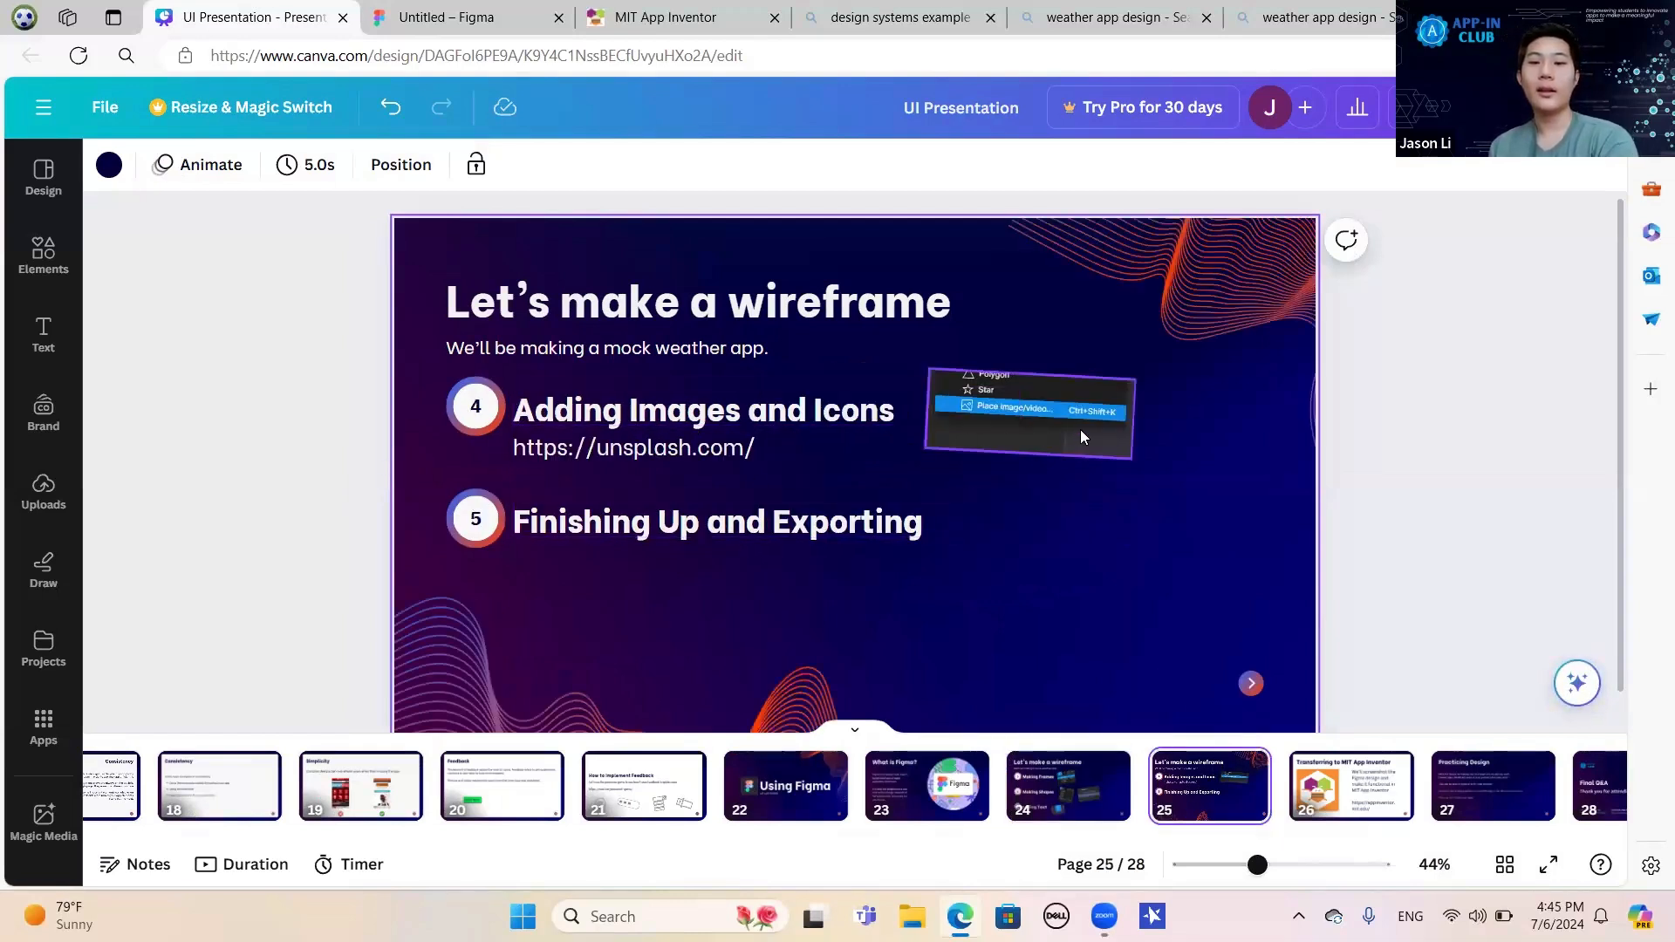
click(446, 17)
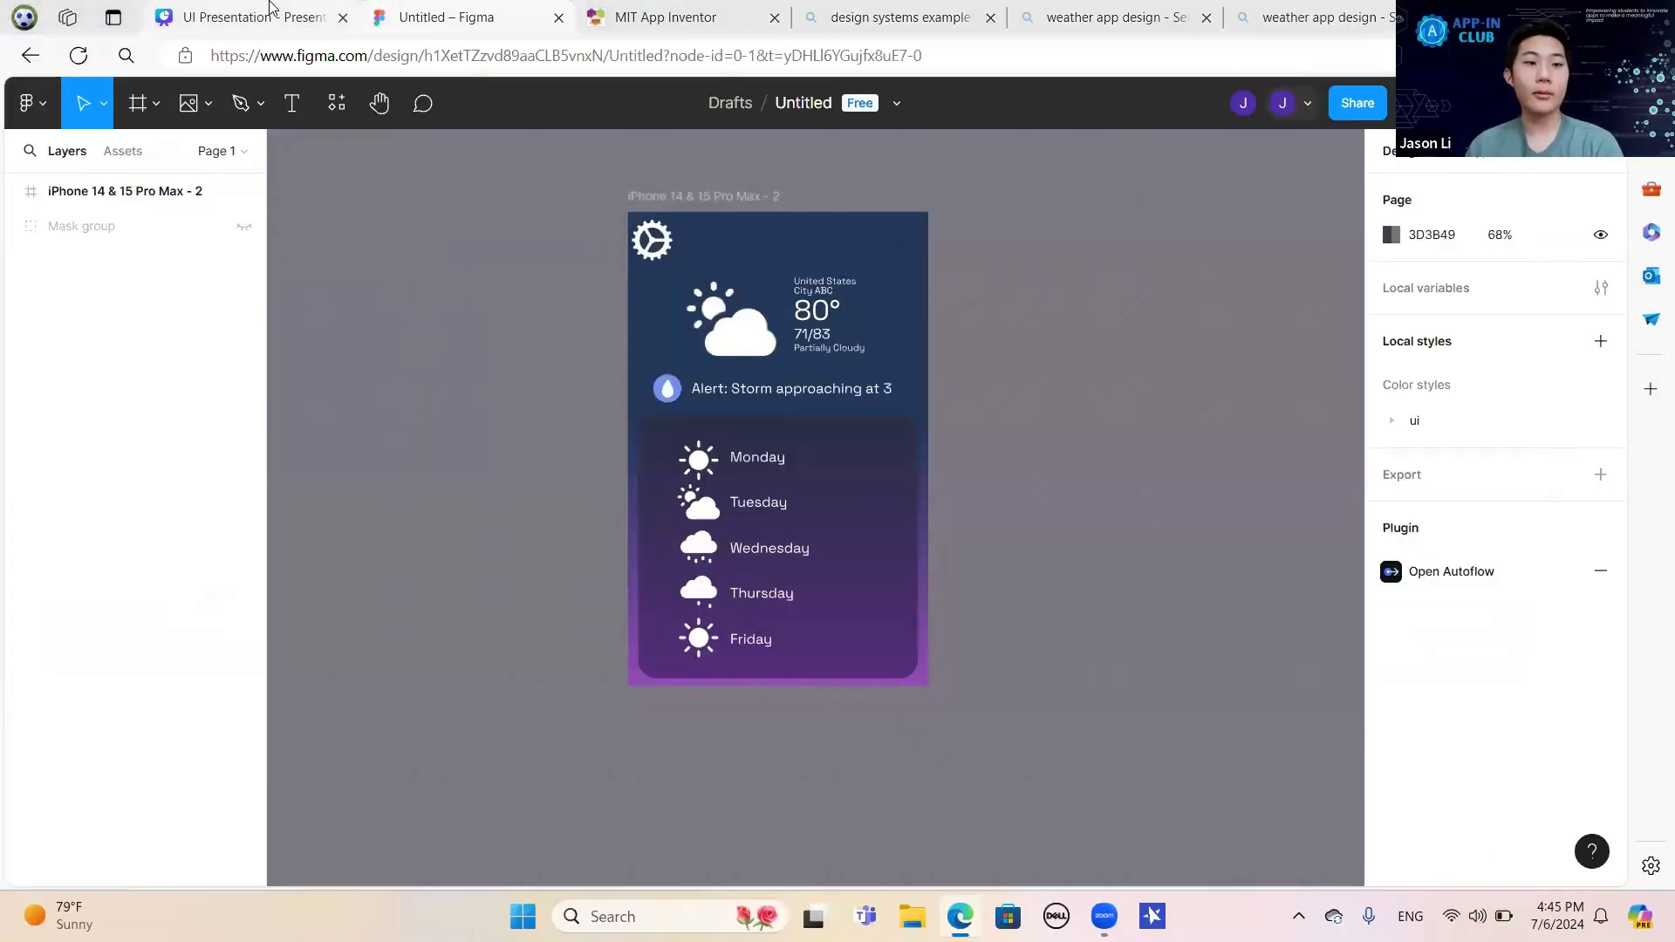
click(240, 17)
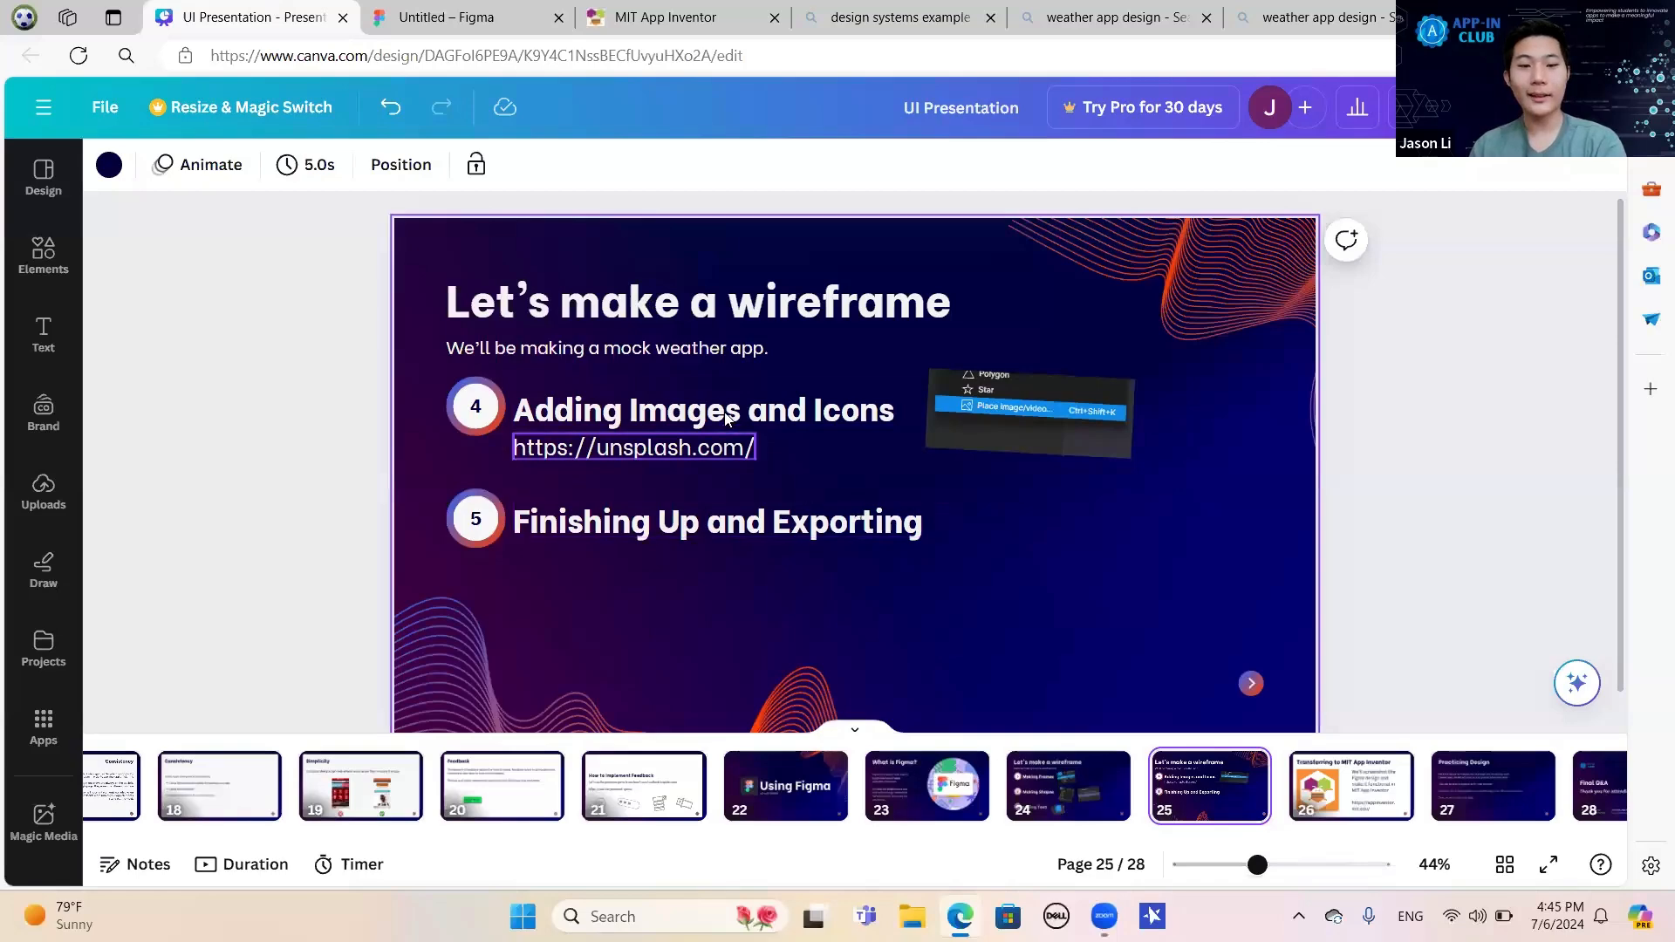
Switch to the Figma design and look at the file export commands.
click(446, 16)
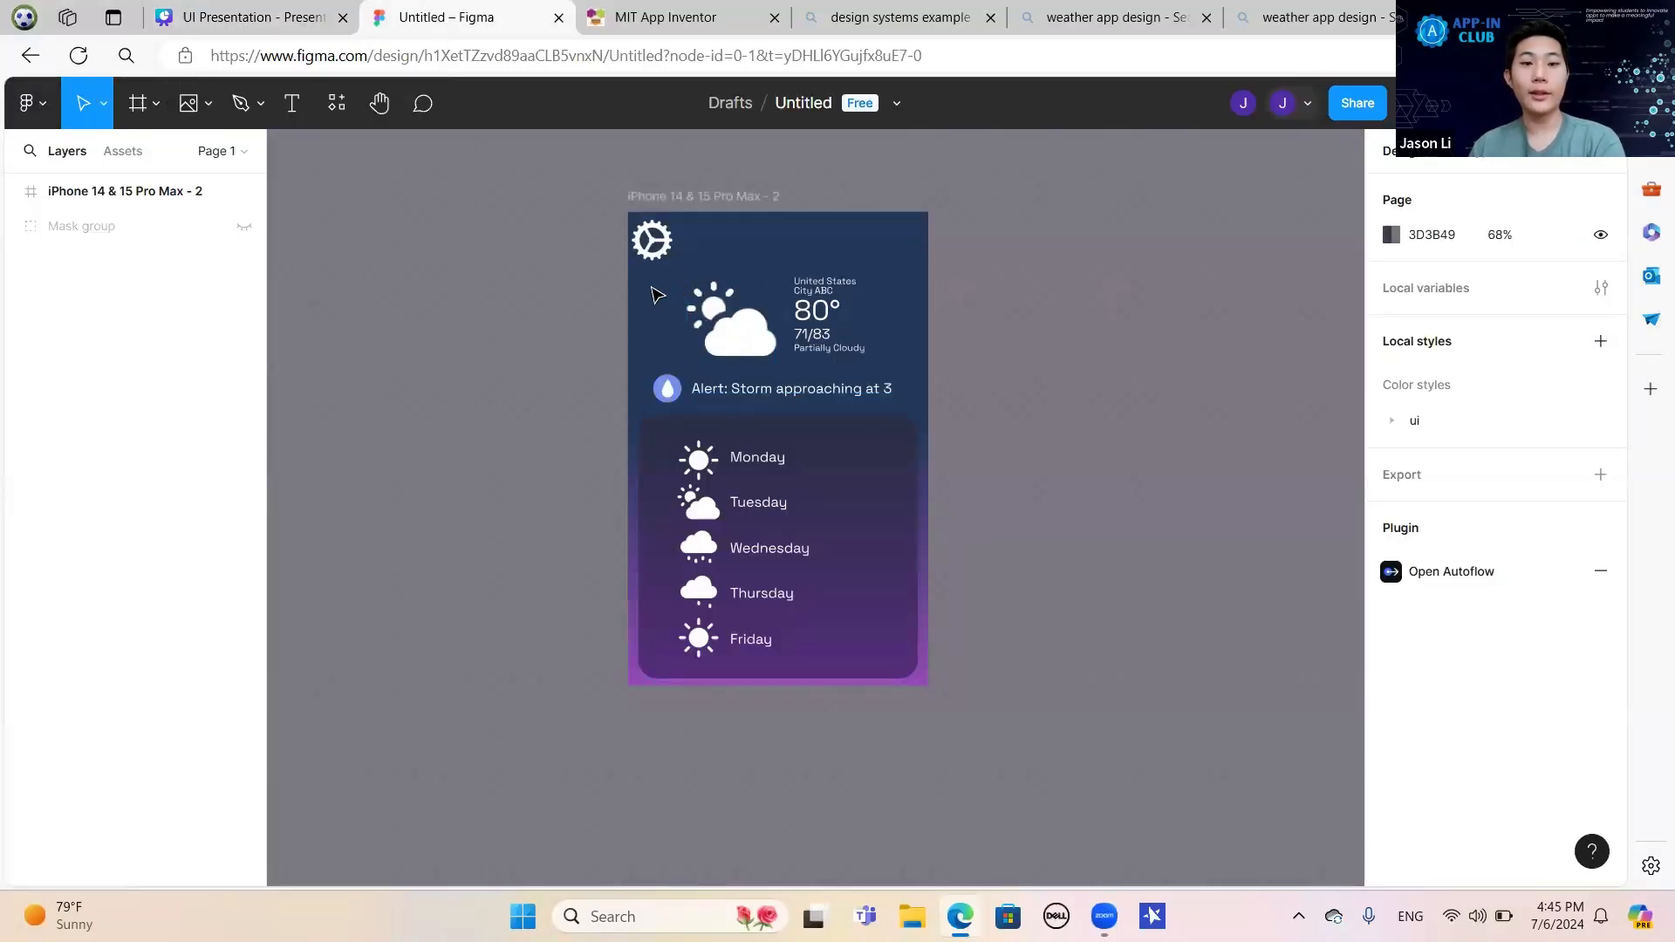
click(28, 103)
mouse_move(122, 256)
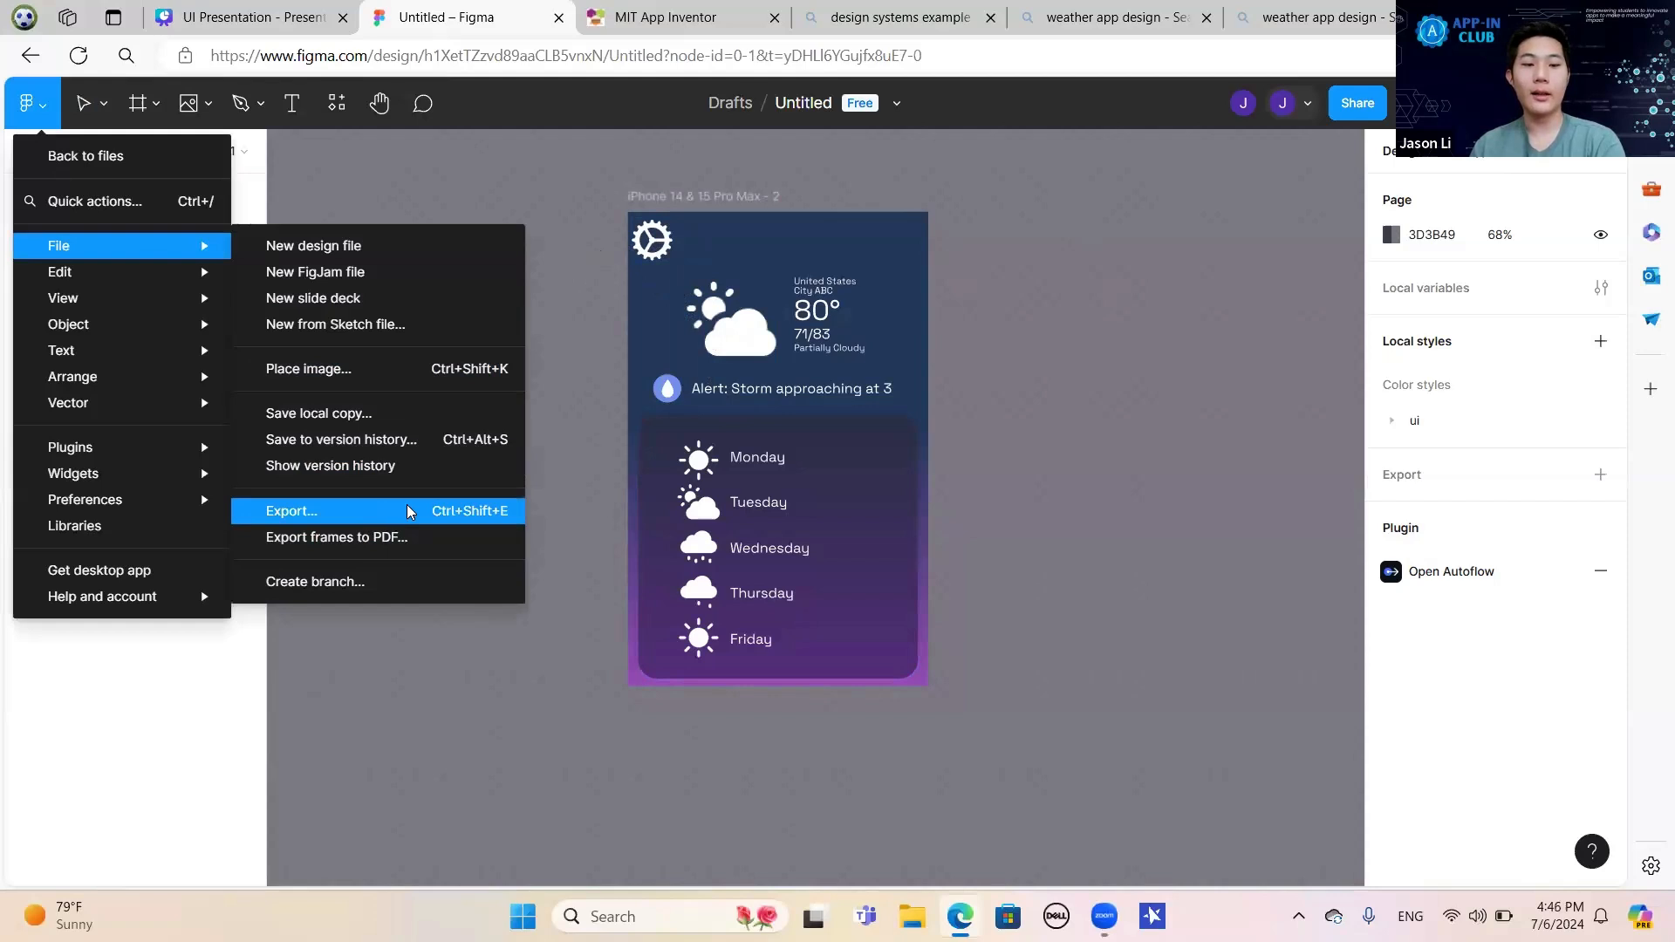
click(648, 272)
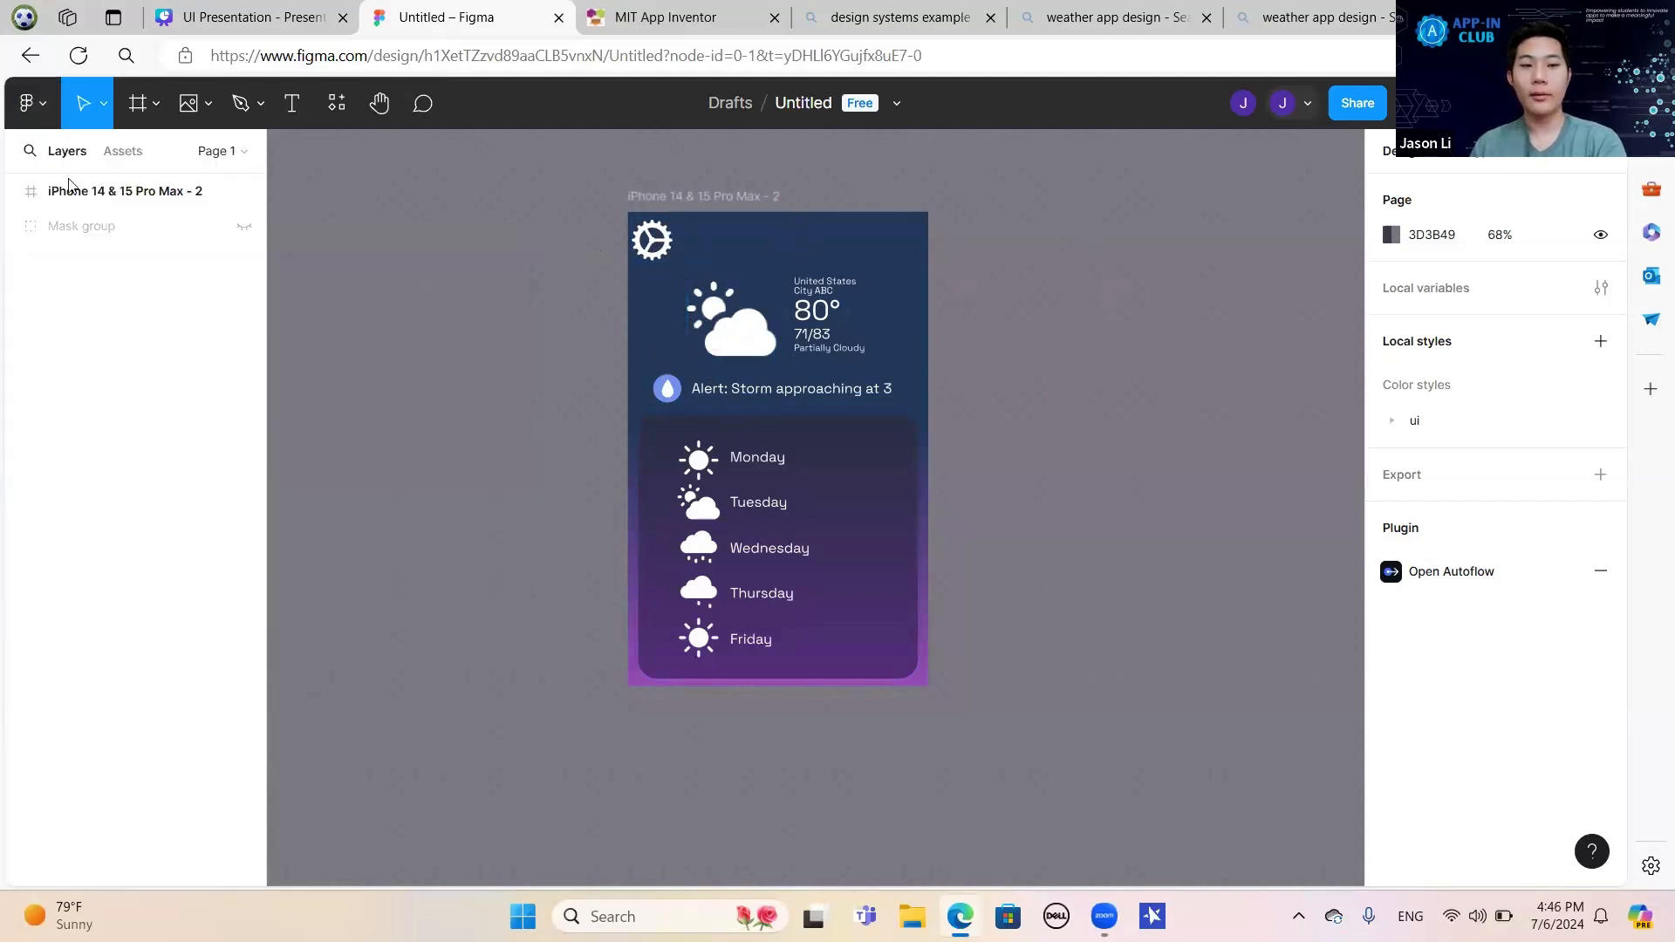
Select the iPhone 14 & 15 Pro Max - 2 frame and try to export it with the file-level Export command.
click(98, 192)
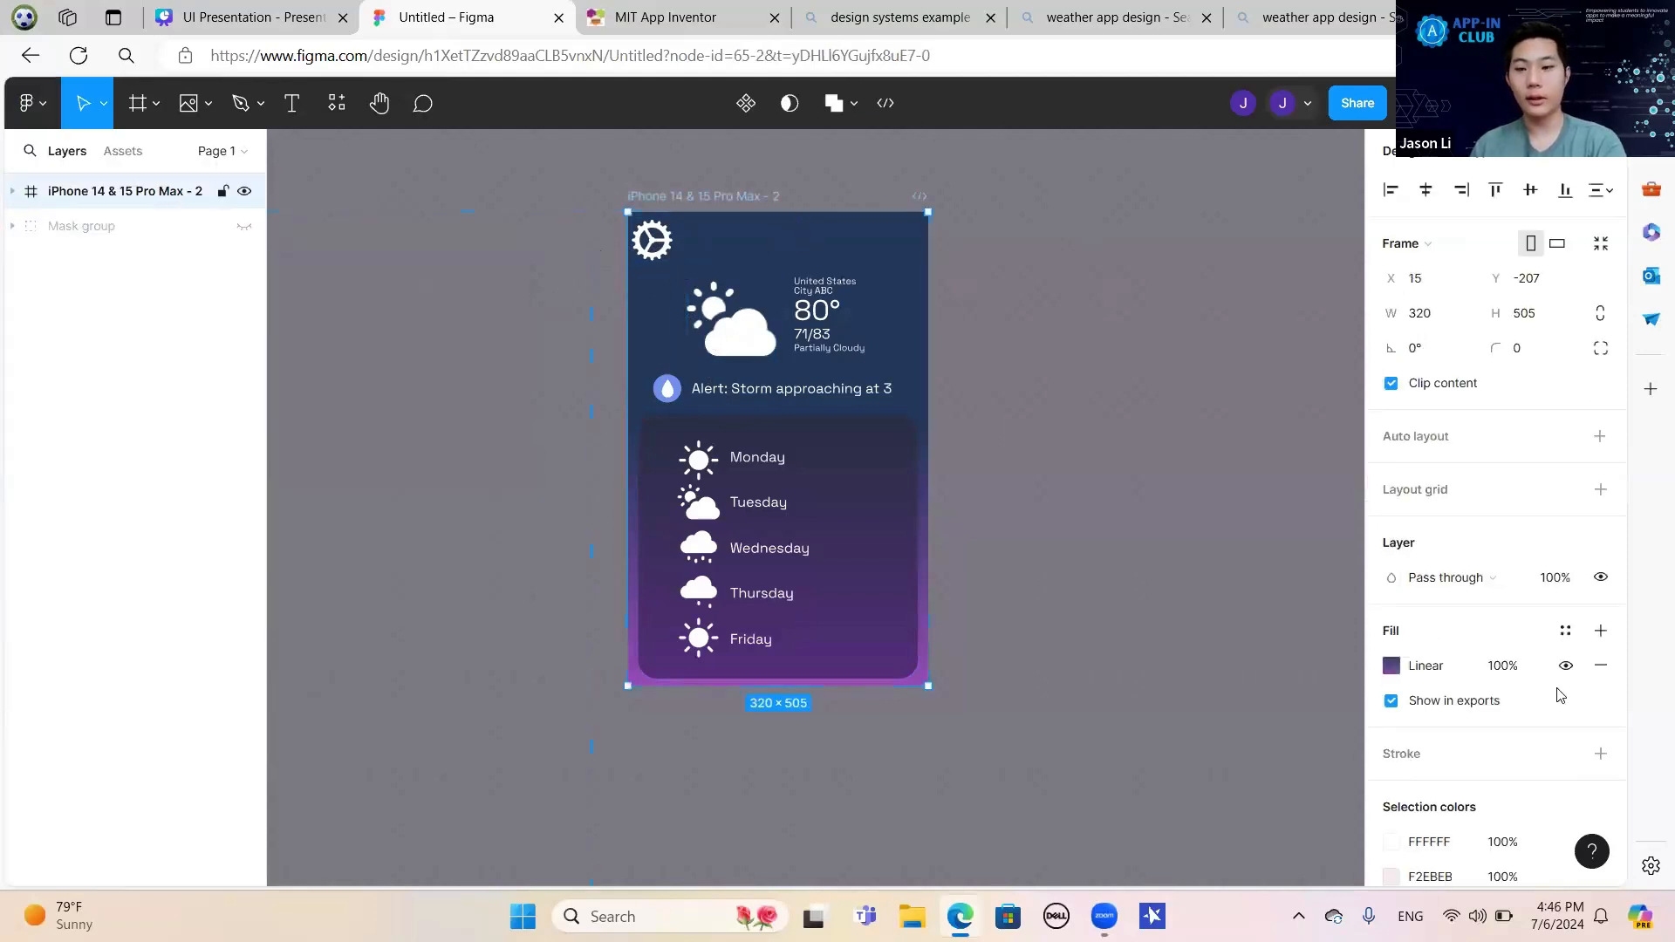
scroll(1561, 695, down, 5)
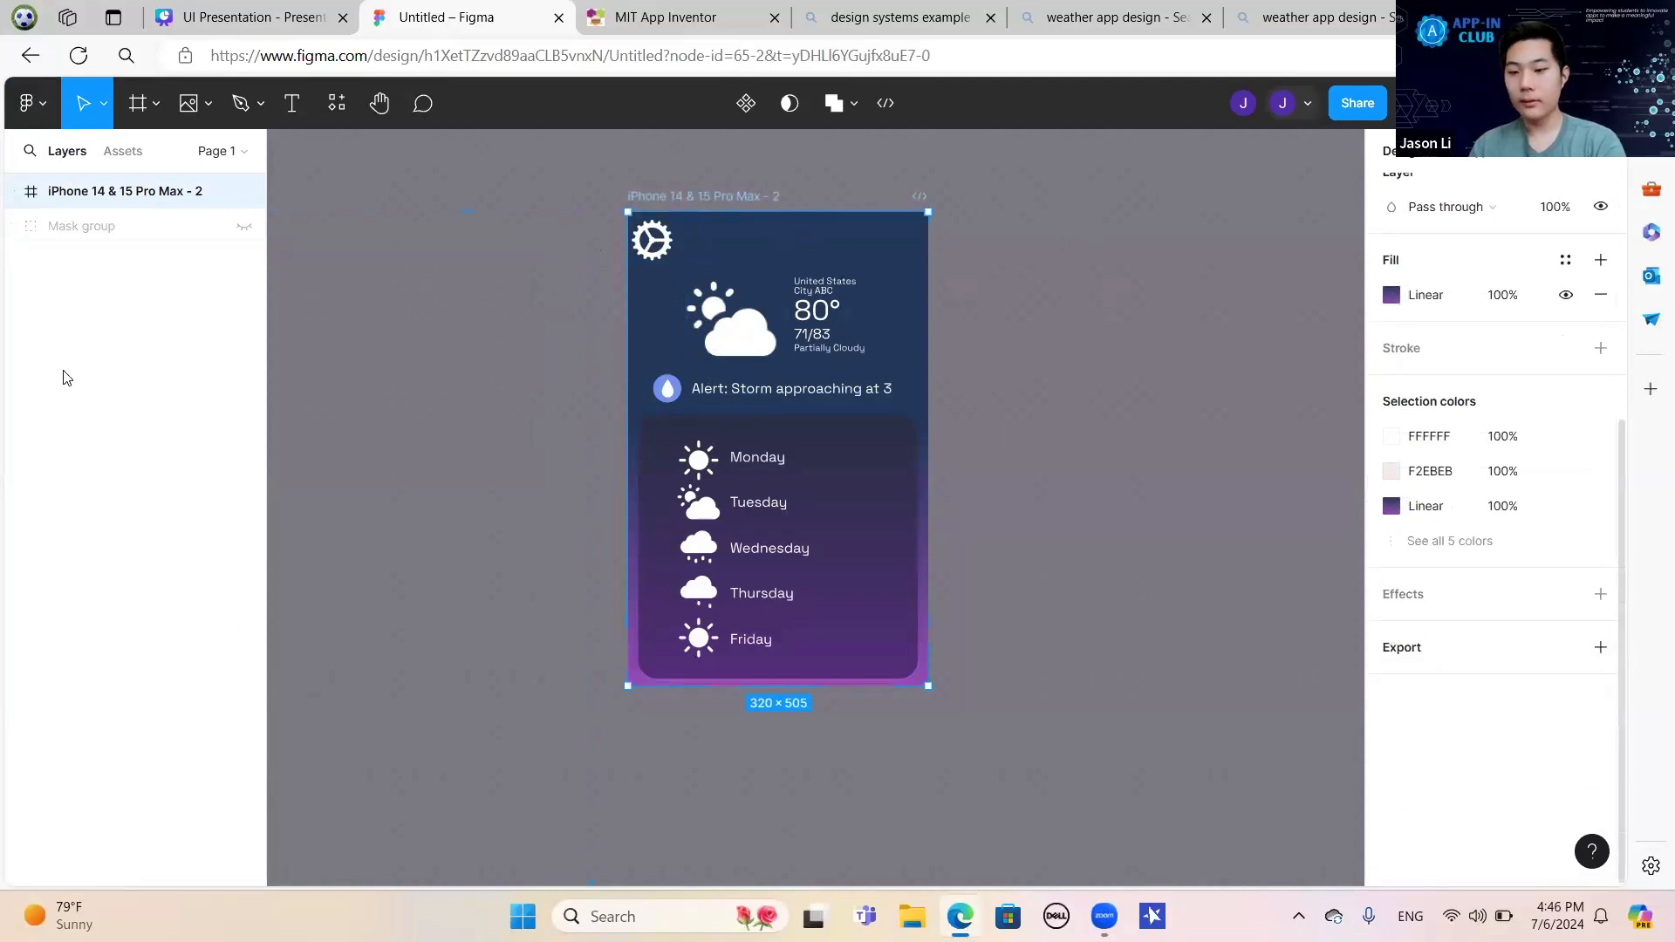
click(28, 103)
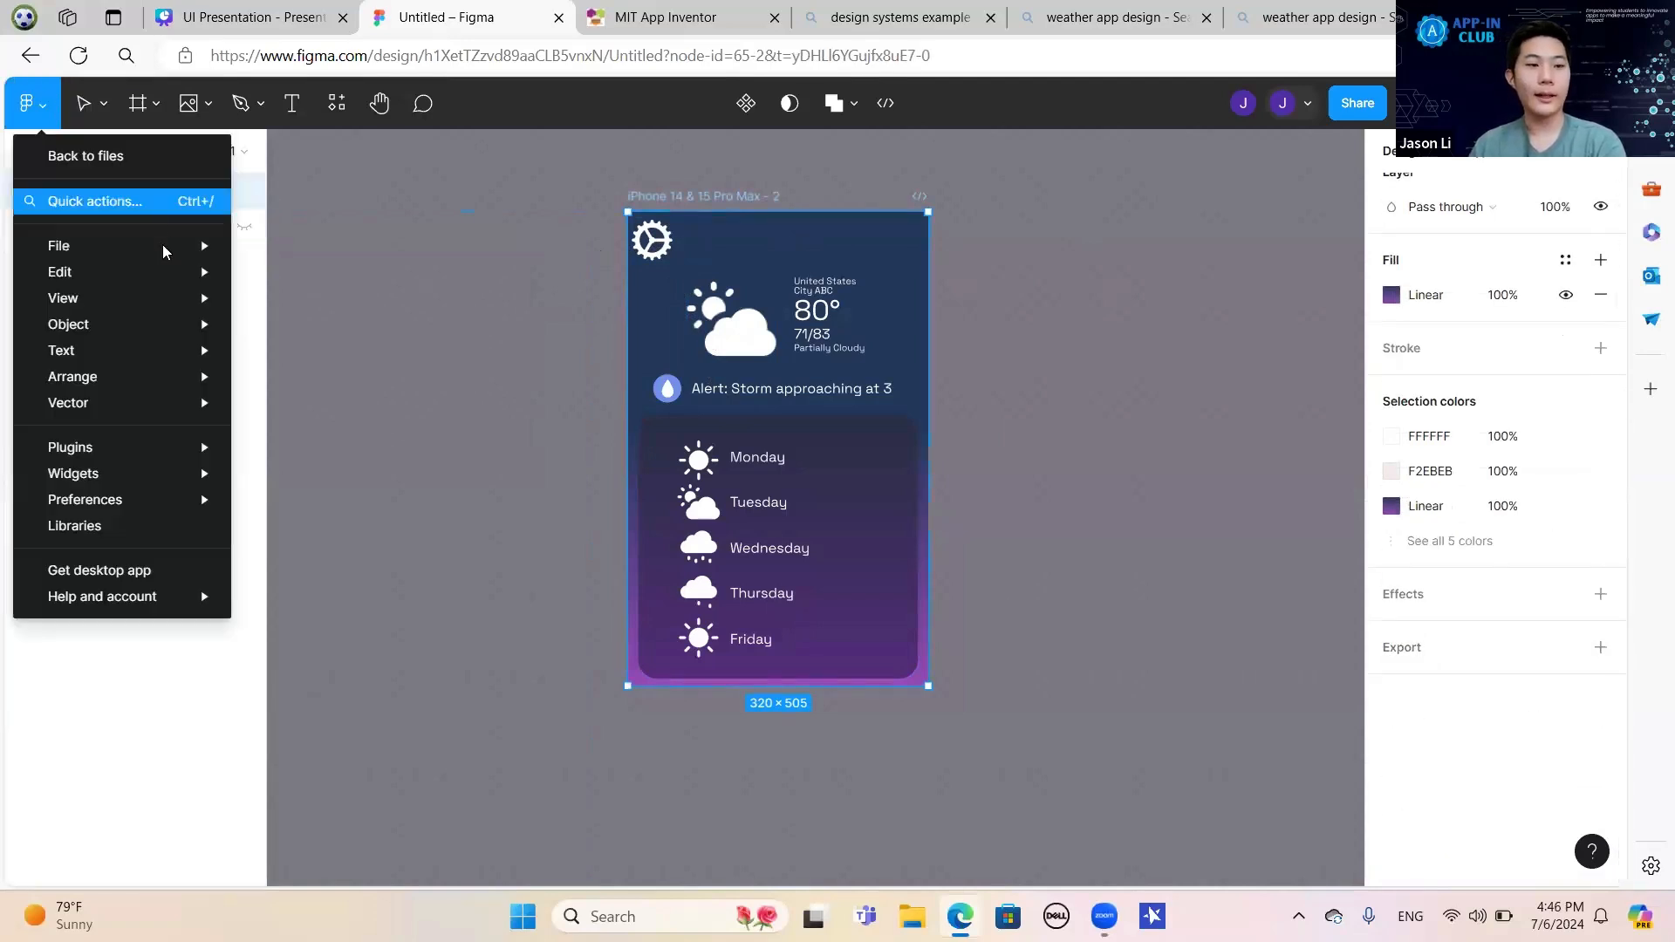
mouse_move(164, 252)
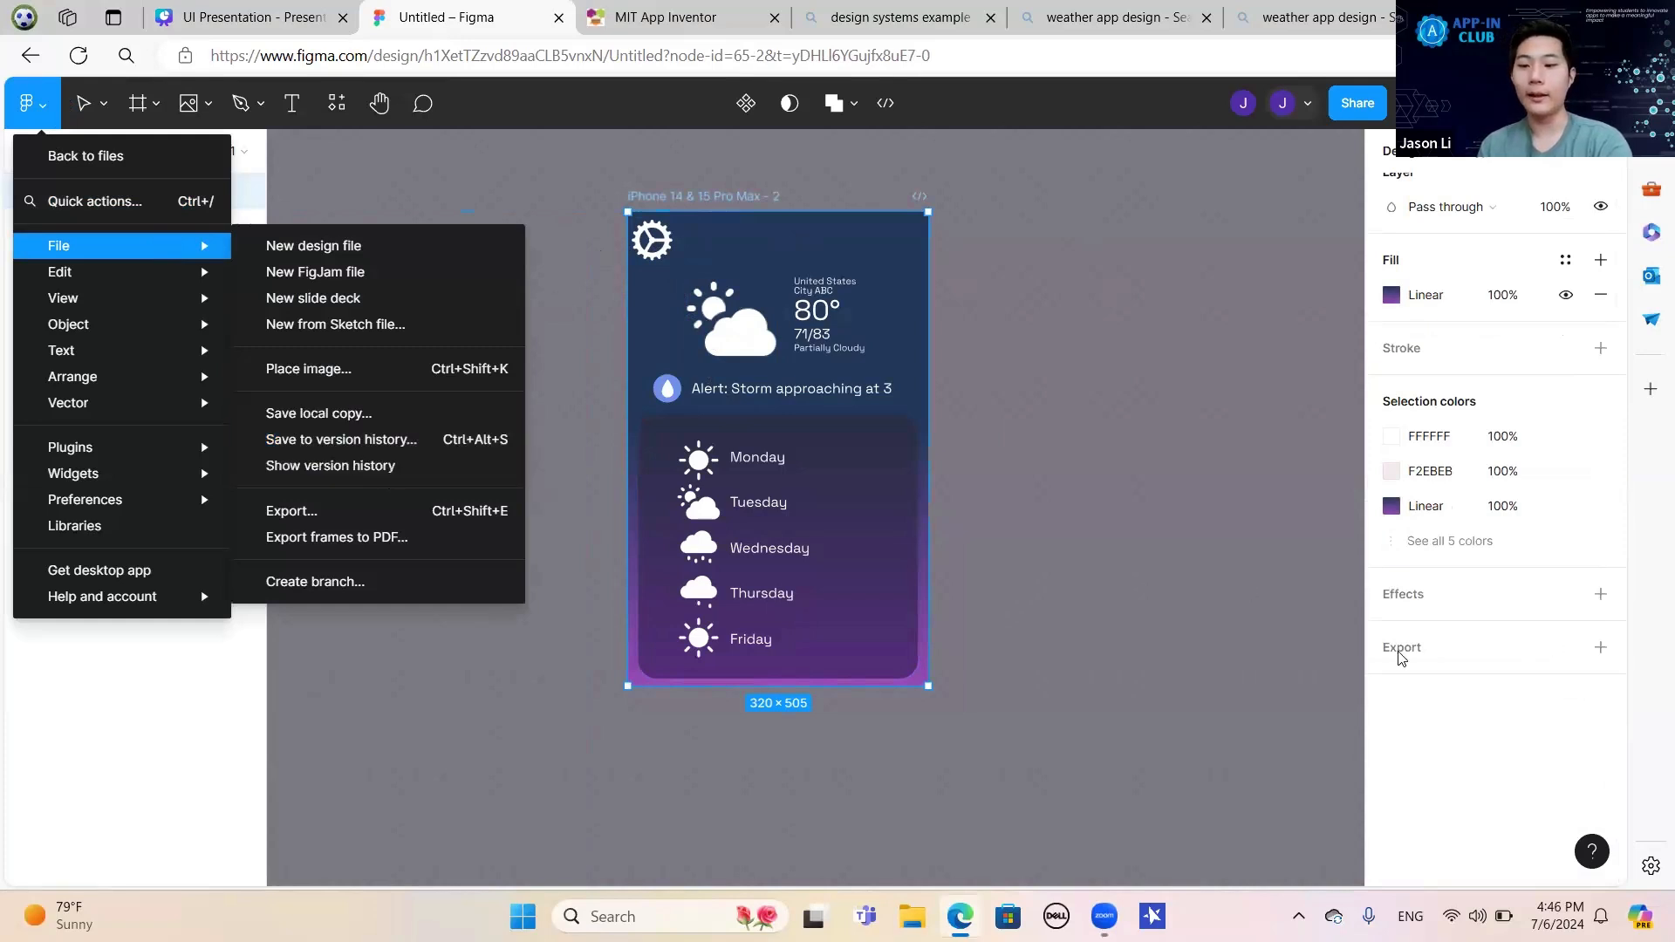
click(337, 510)
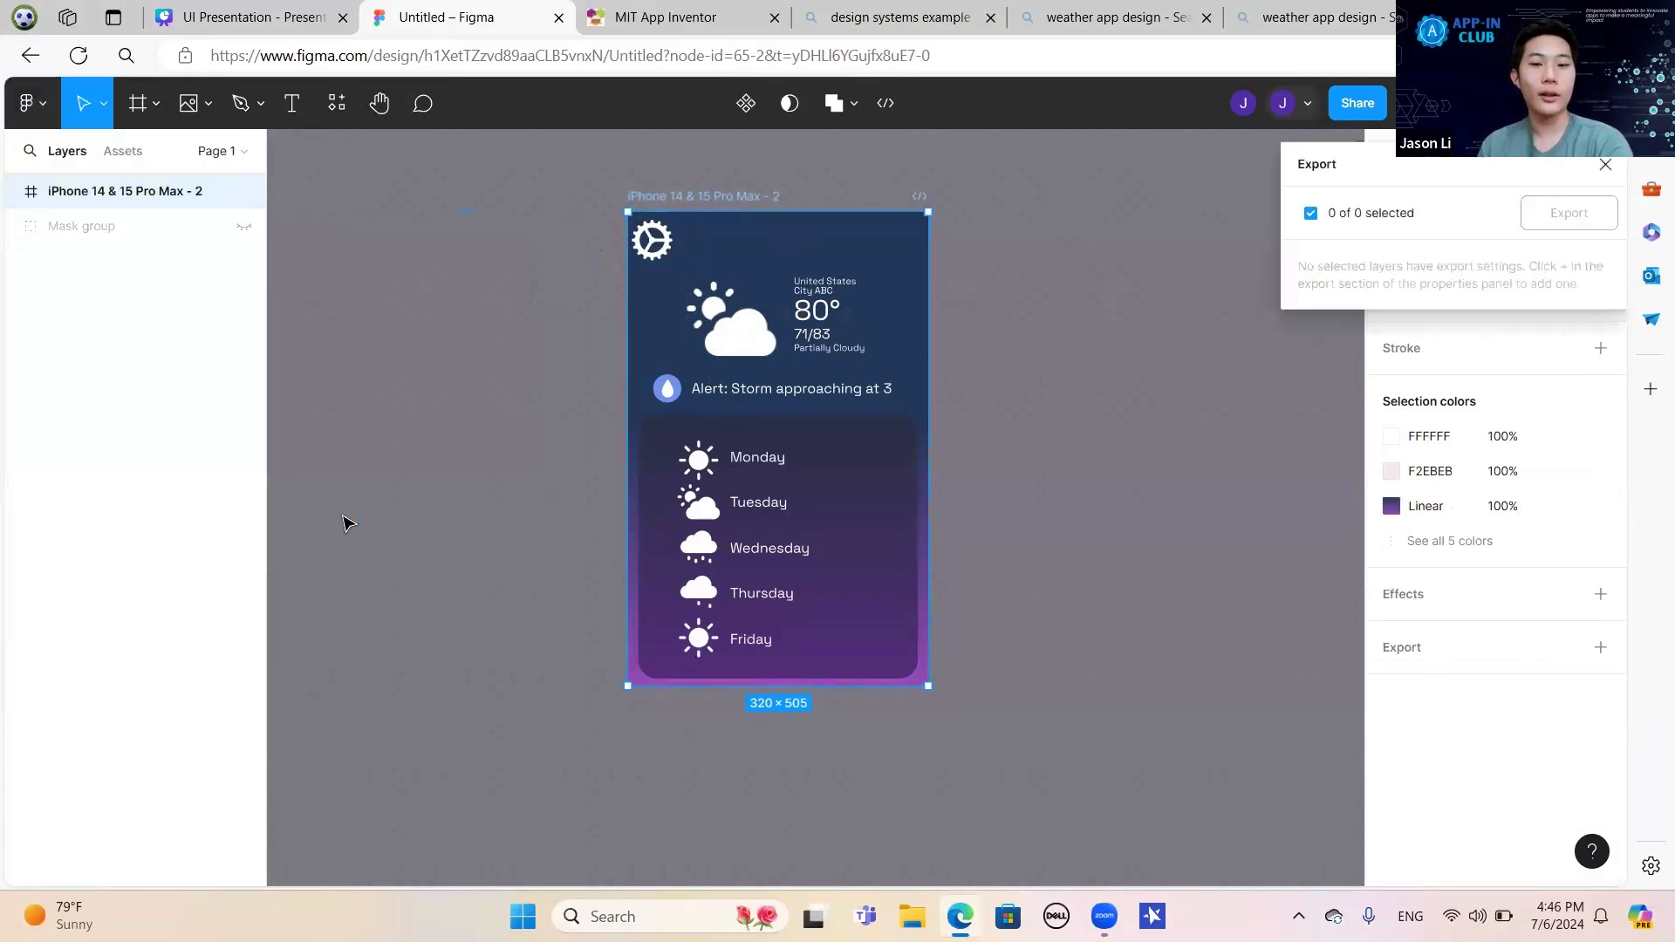
scroll(1147, 382, up, 2)
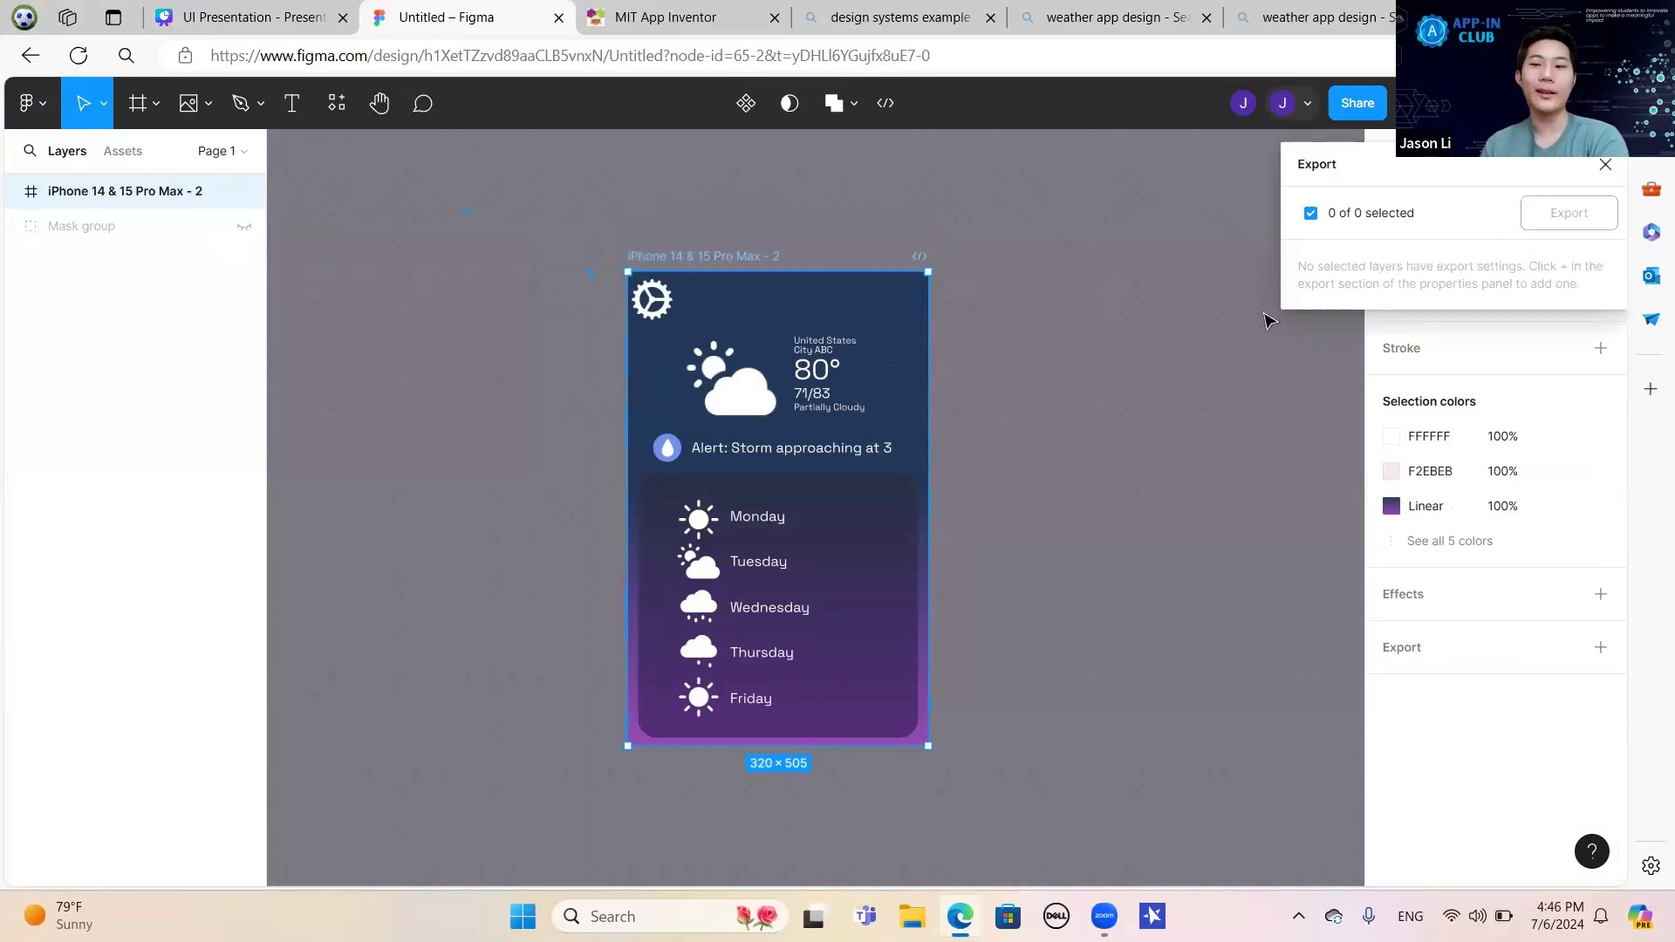
click(1607, 164)
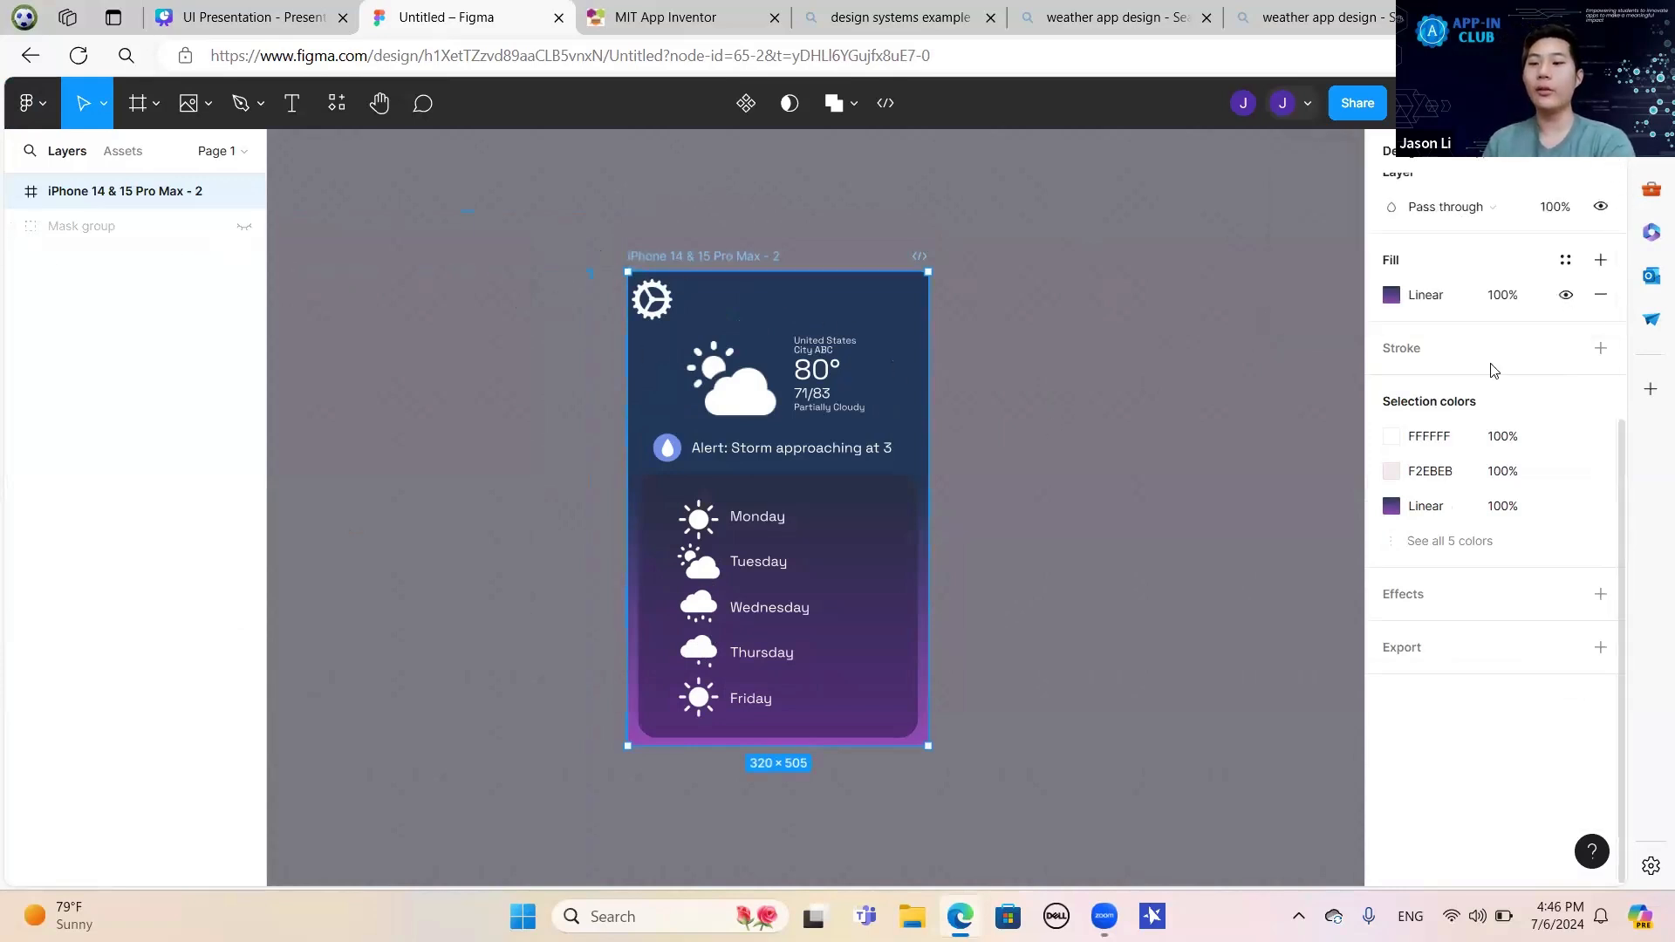
Add a 1x export setting to the selected frame and keep PNG as its format after checking the alternatives.
click(1593, 650)
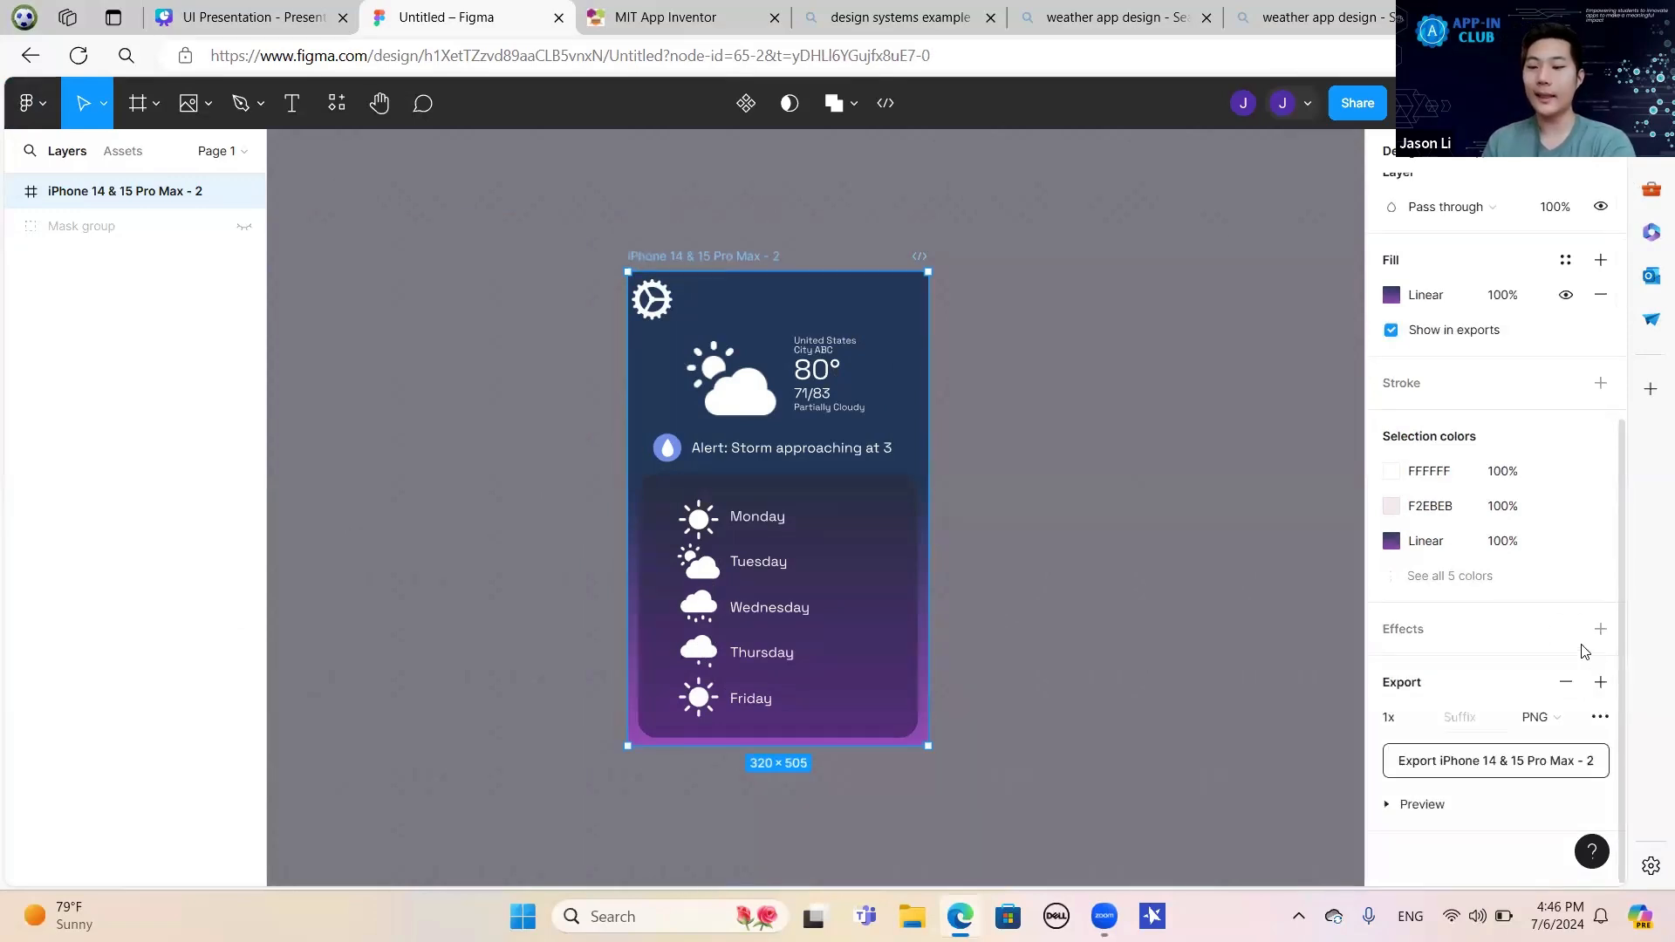
click(1539, 718)
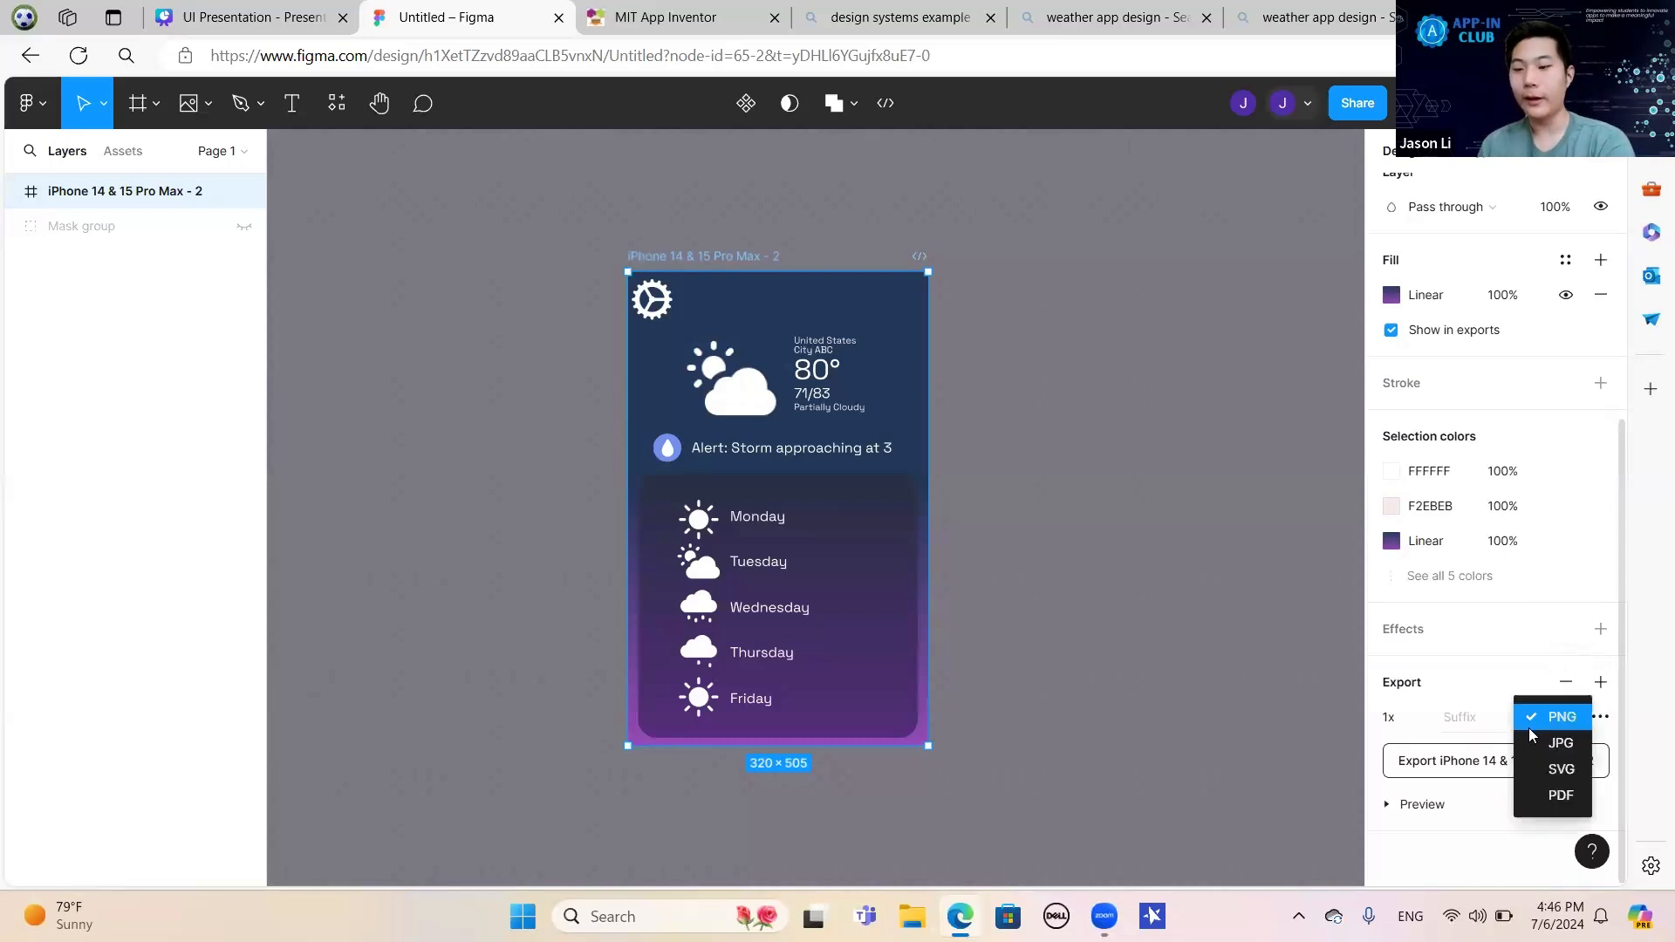
click(1477, 861)
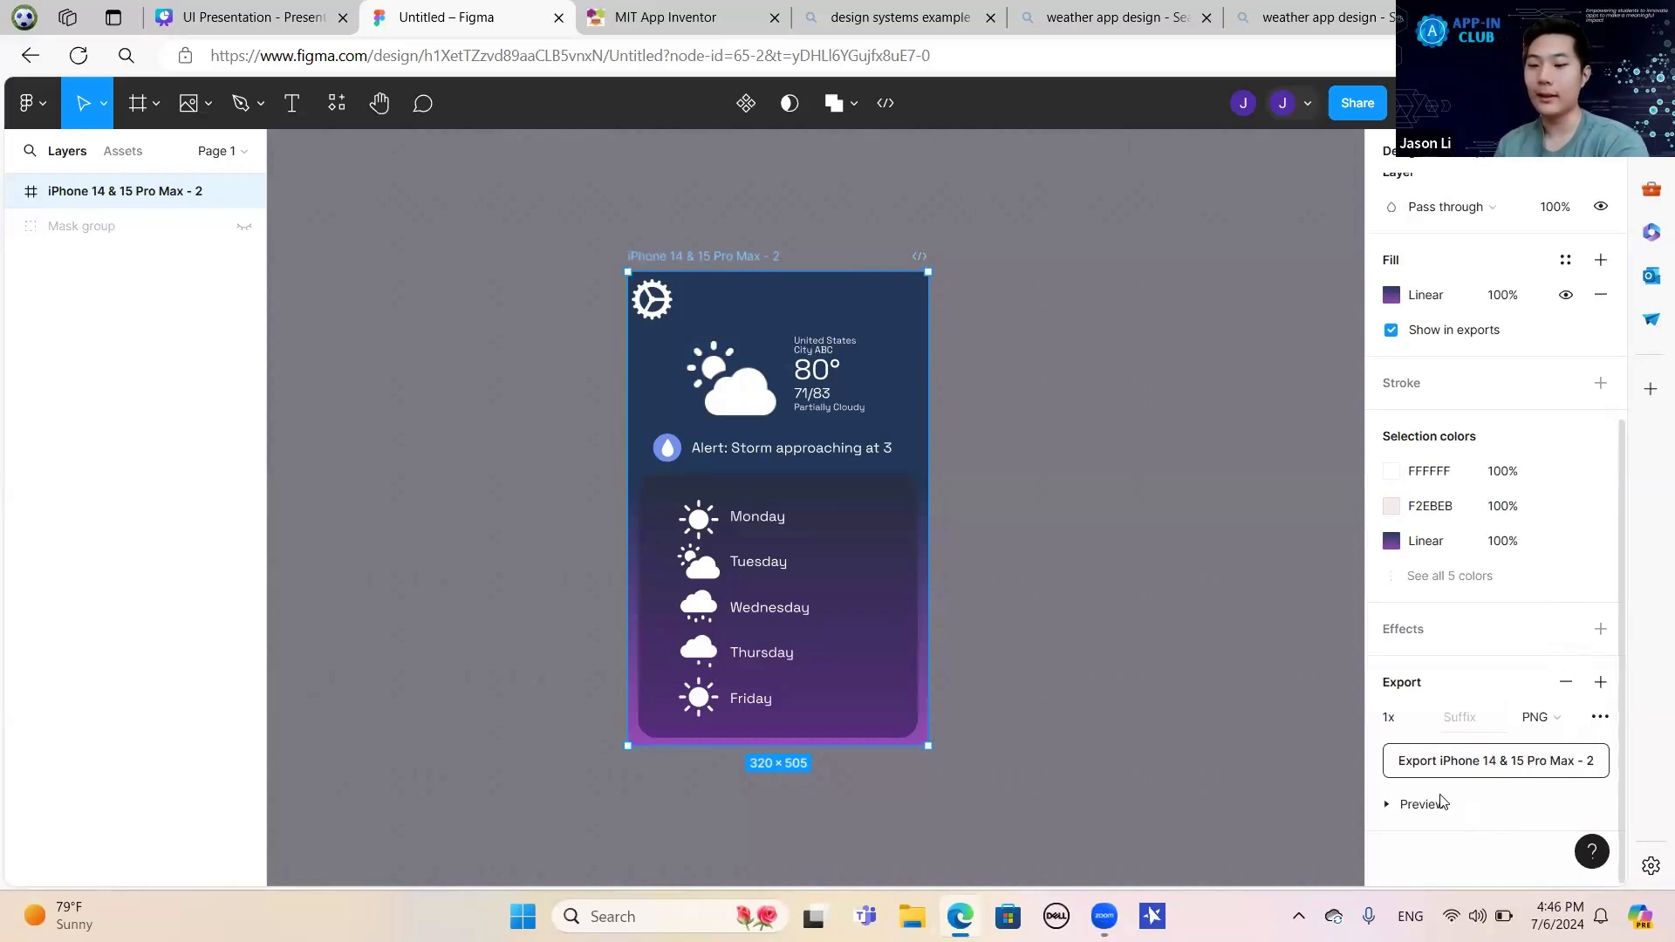
Switch to the Canva presentation and review the Transferring to MIT App Inventor and Practicing Design pages.
click(733, 11)
click(308, 12)
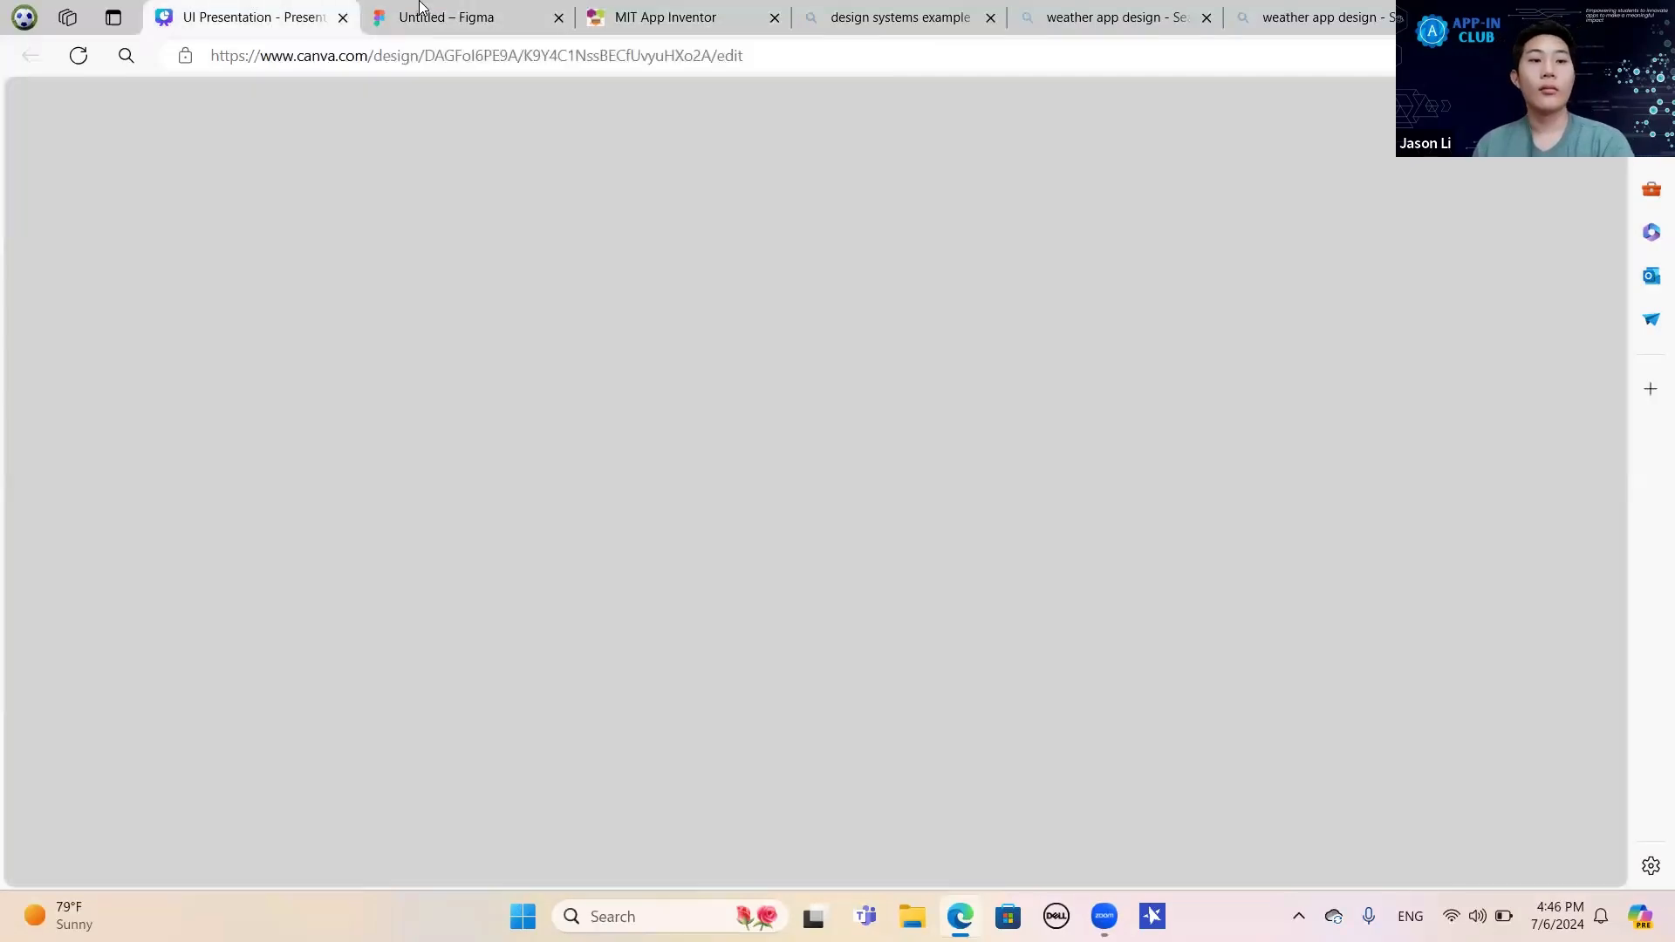
click(1348, 790)
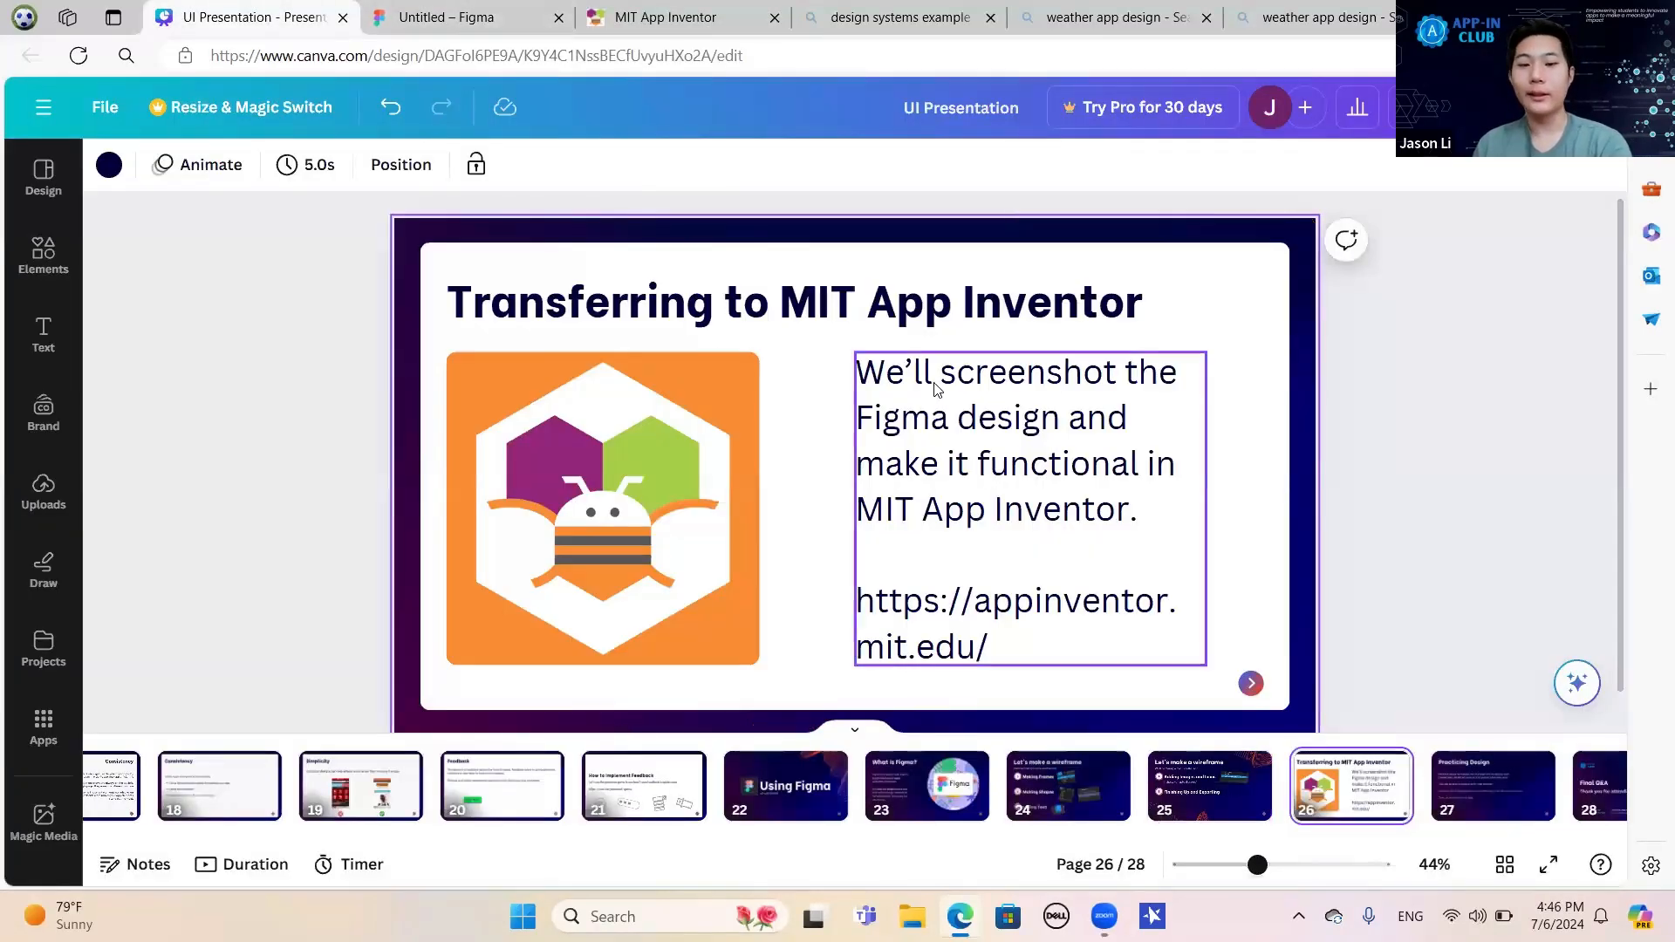
click(1477, 779)
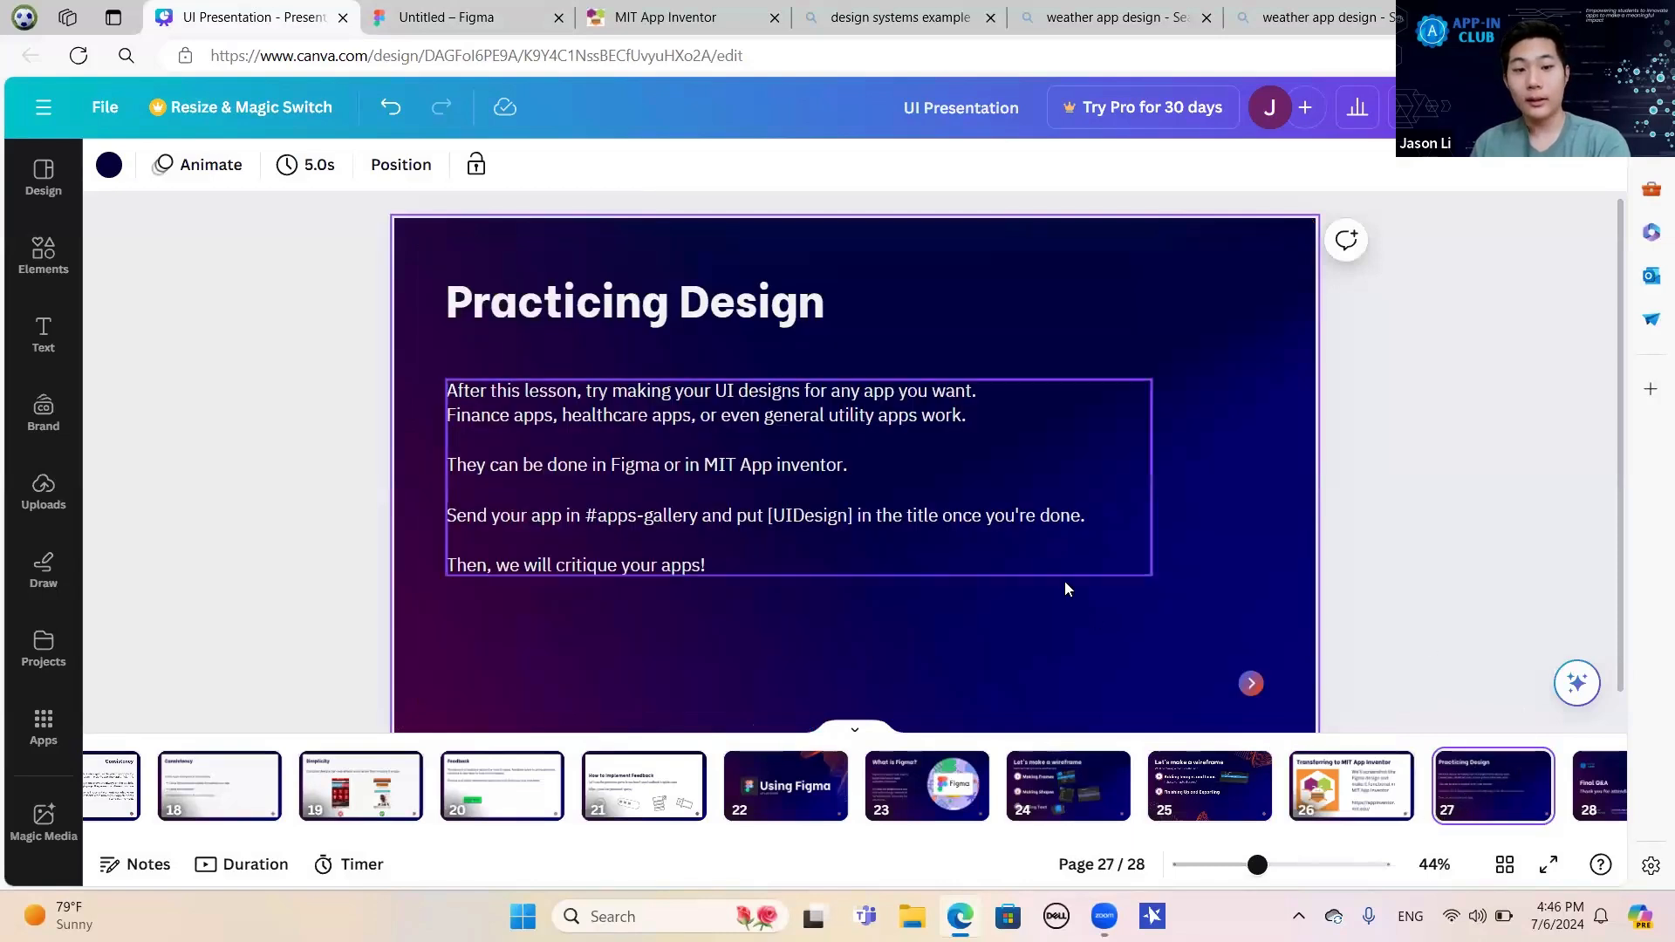
drag(1374, 845, 1503, 846)
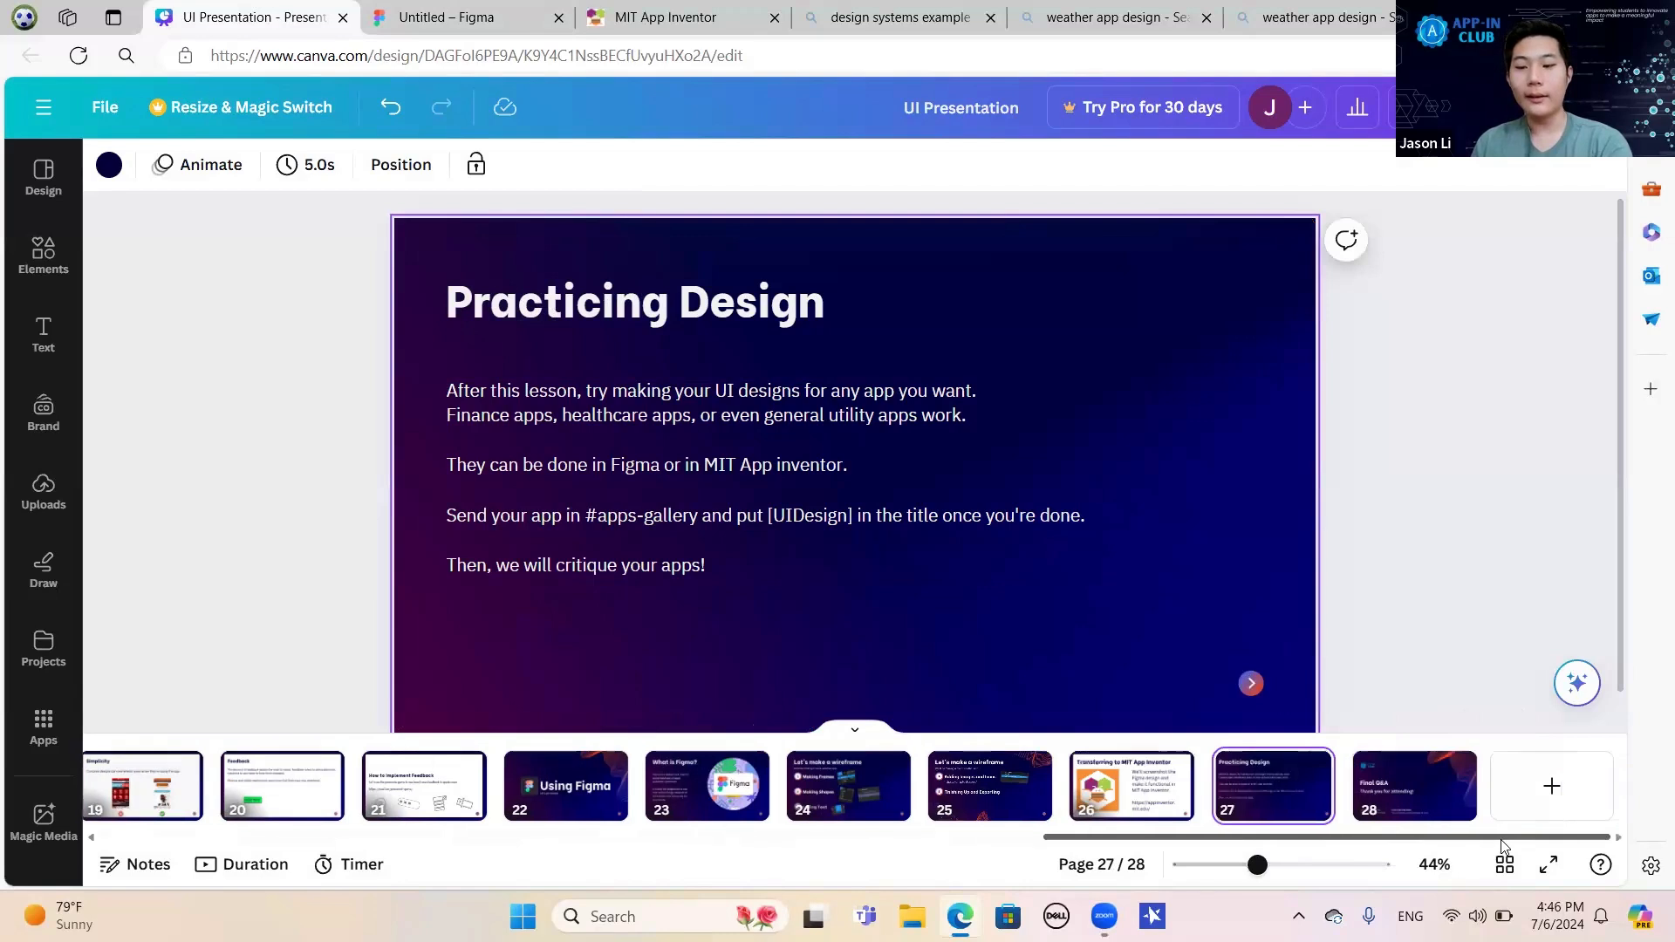